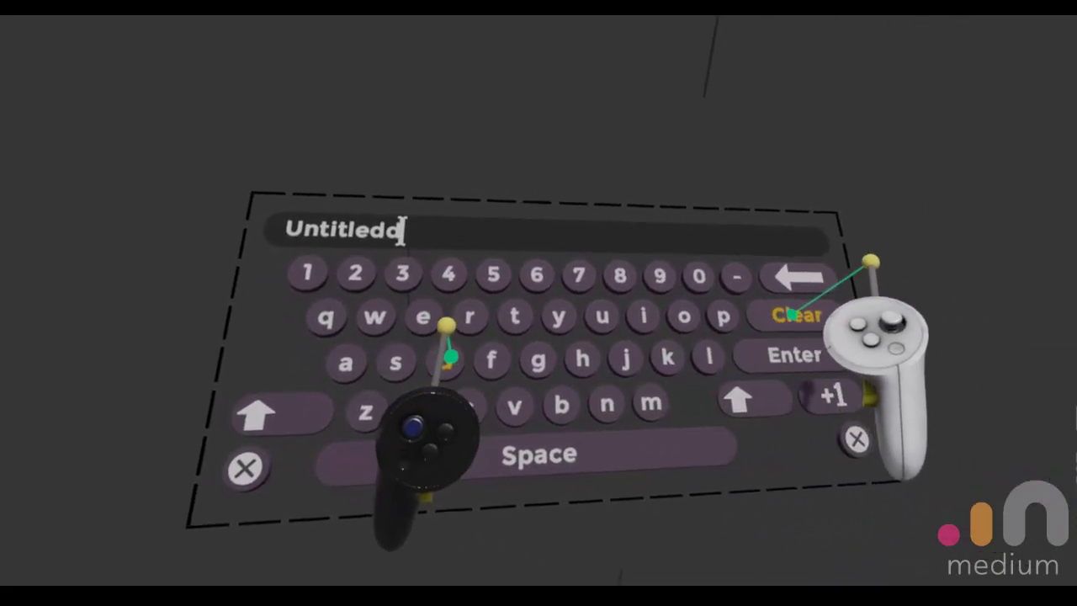
Step: Replace the default name Untitled with demondude and confirm the new name
{"action": "left_click", "coordinate": [1037, 370]}
{"action": "type", "text": "den"}
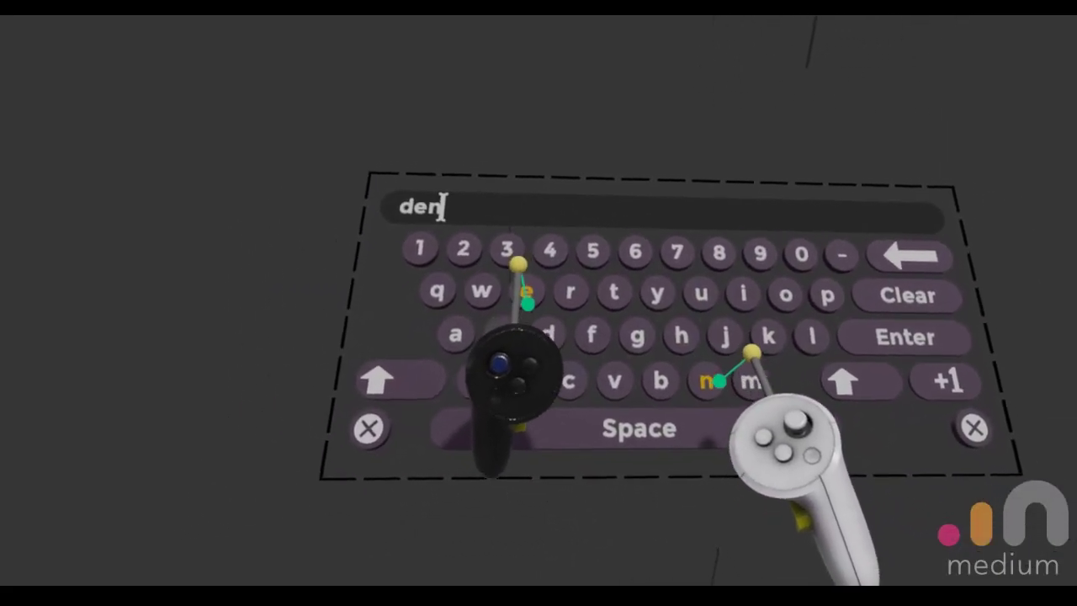
{"action": "left_click", "coordinate": [998, 319]}
{"action": "type", "text": "de"}
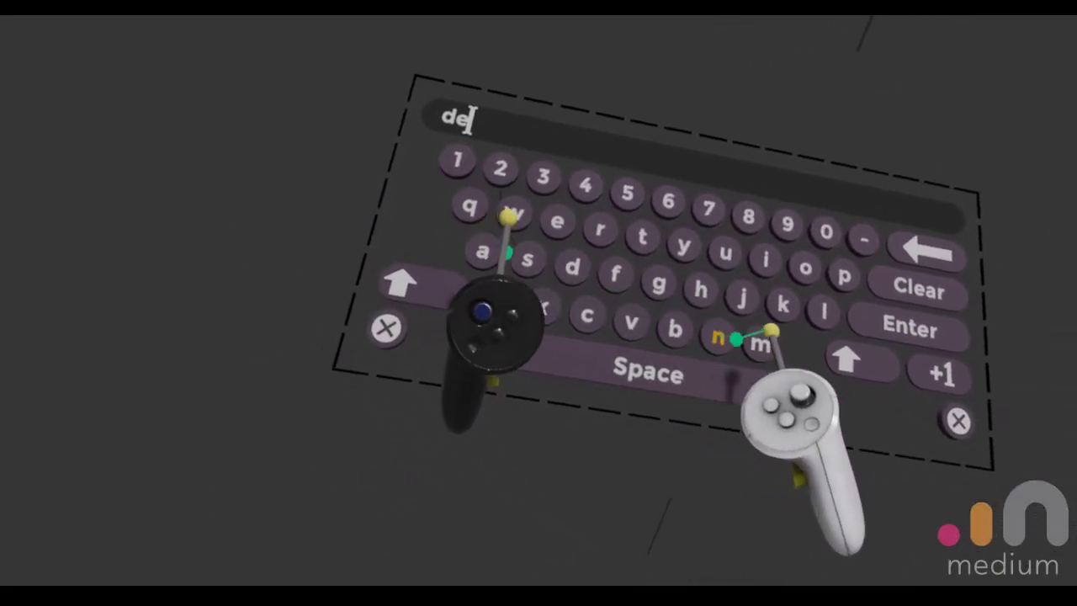
{"action": "type", "text": "mondude"}
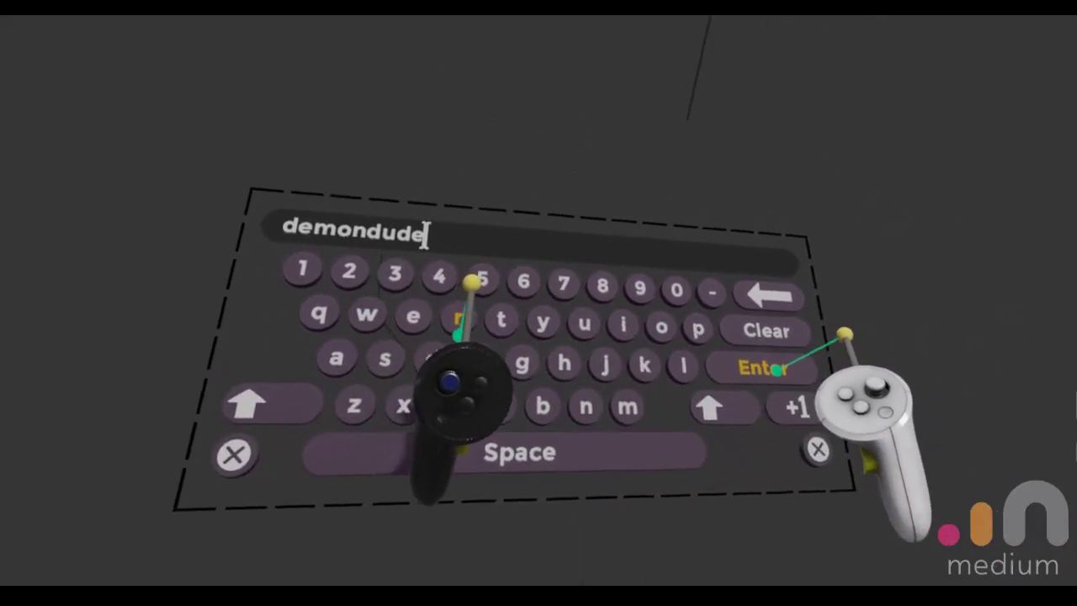
{"action": "left_click", "coordinate": [762, 367]}
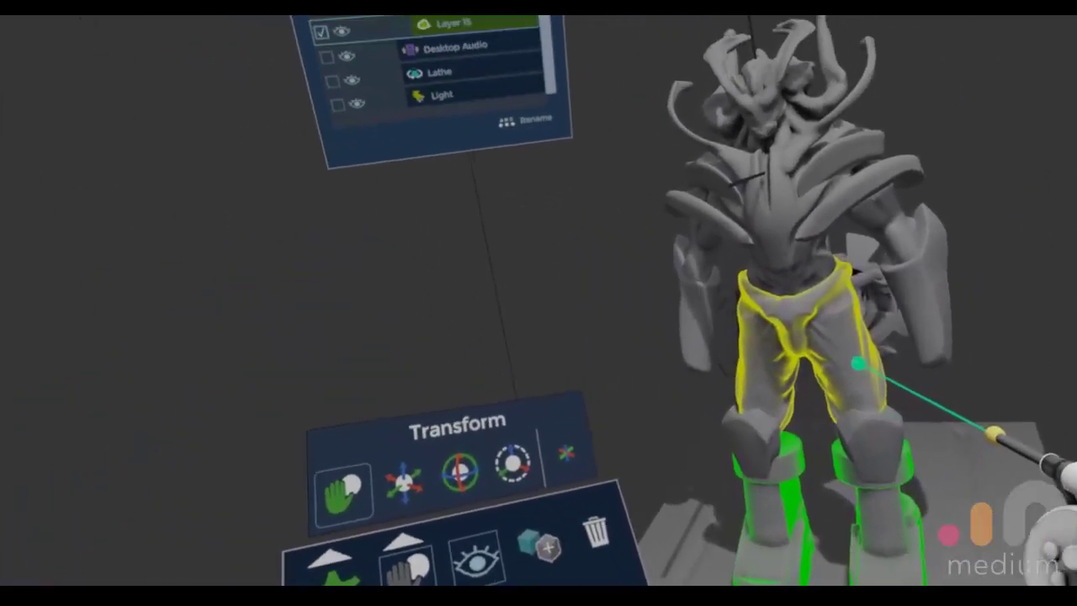
Step: Select the trousers layer and the knee guards layer of the demon figure in turn
{"action": "left_click", "coordinate": [858, 363]}
{"action": "left_click", "coordinate": [630, 517]}
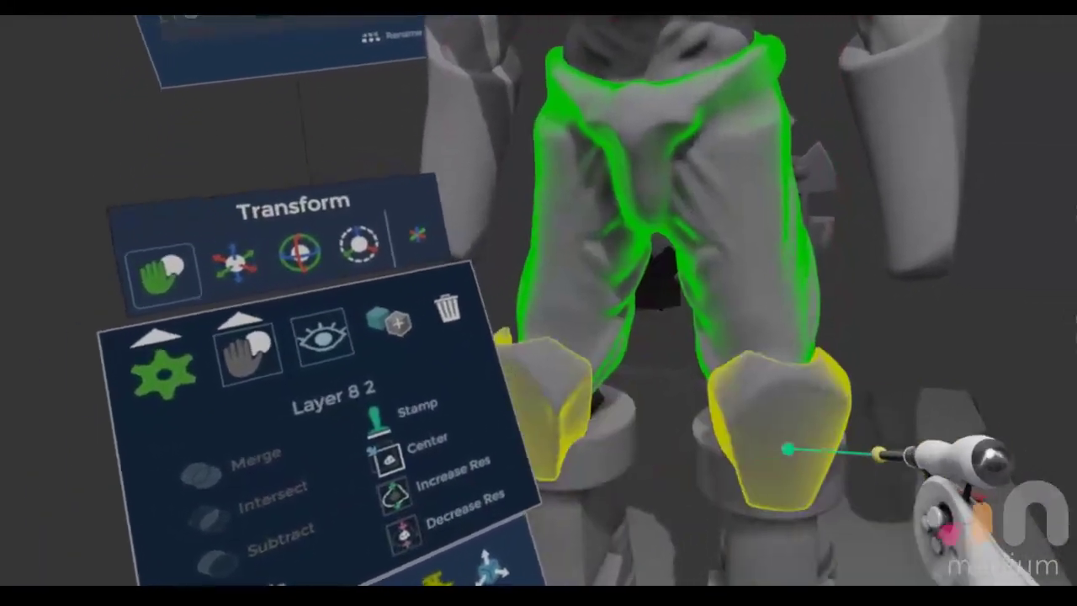
{"action": "left_click", "coordinate": [785, 447]}
{"action": "left_click", "coordinate": [745, 503]}
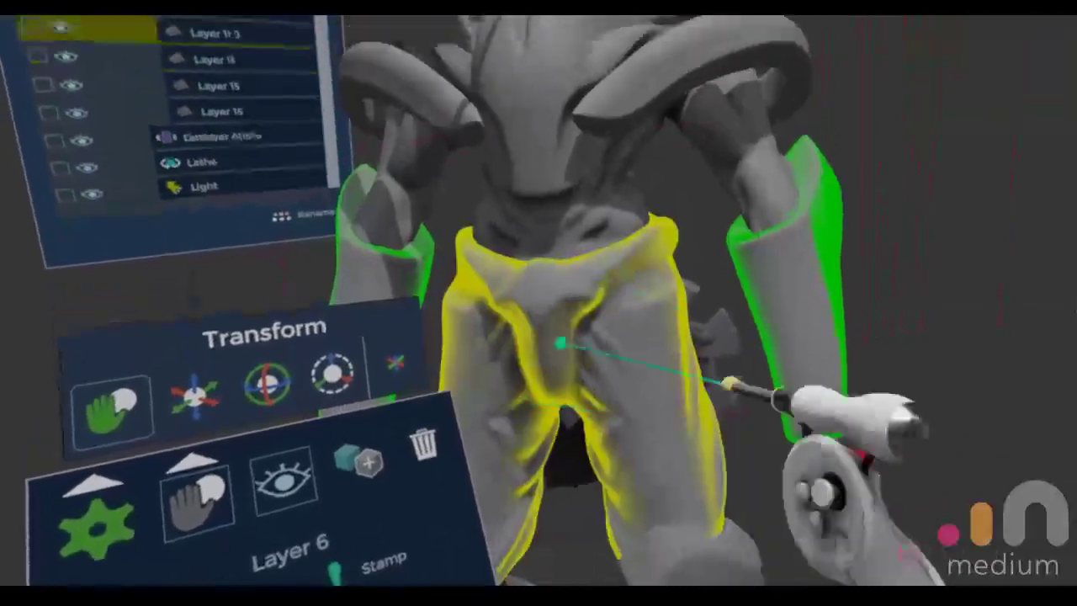
Step: Select the figure's shoulder armour layer, followed by the sword layer
{"action": "left_click", "coordinate": [633, 293]}
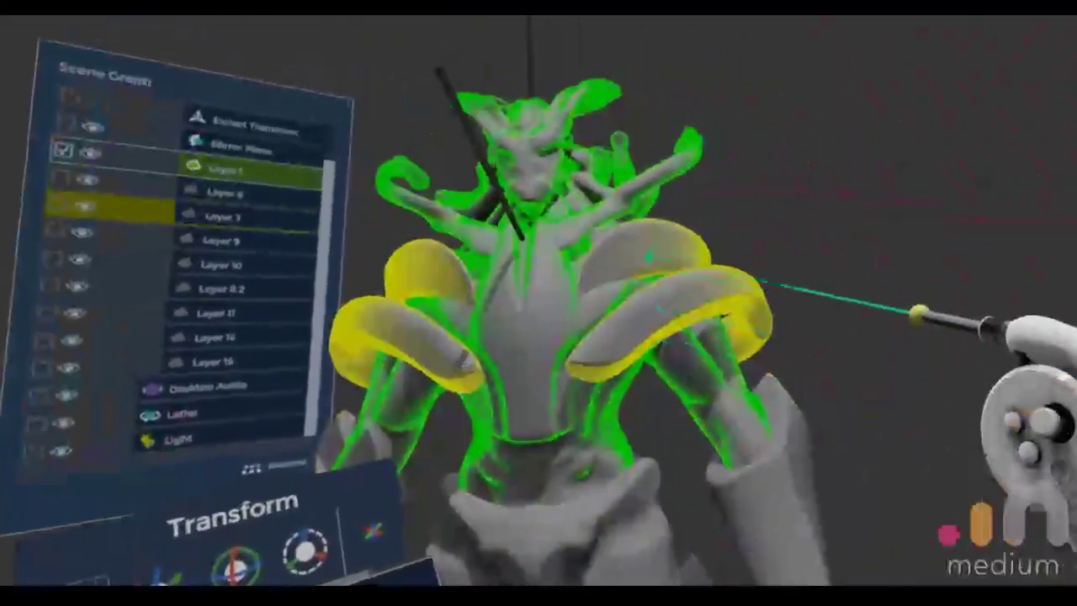
{"action": "left_click", "coordinate": [716, 231]}
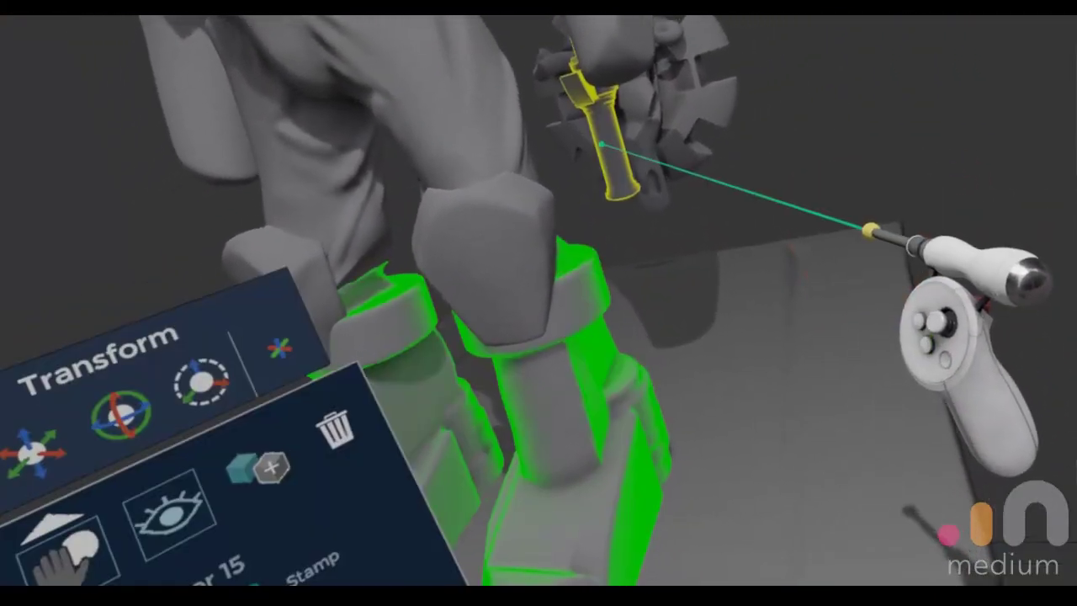
{"action": "left_click", "coordinate": [603, 145]}
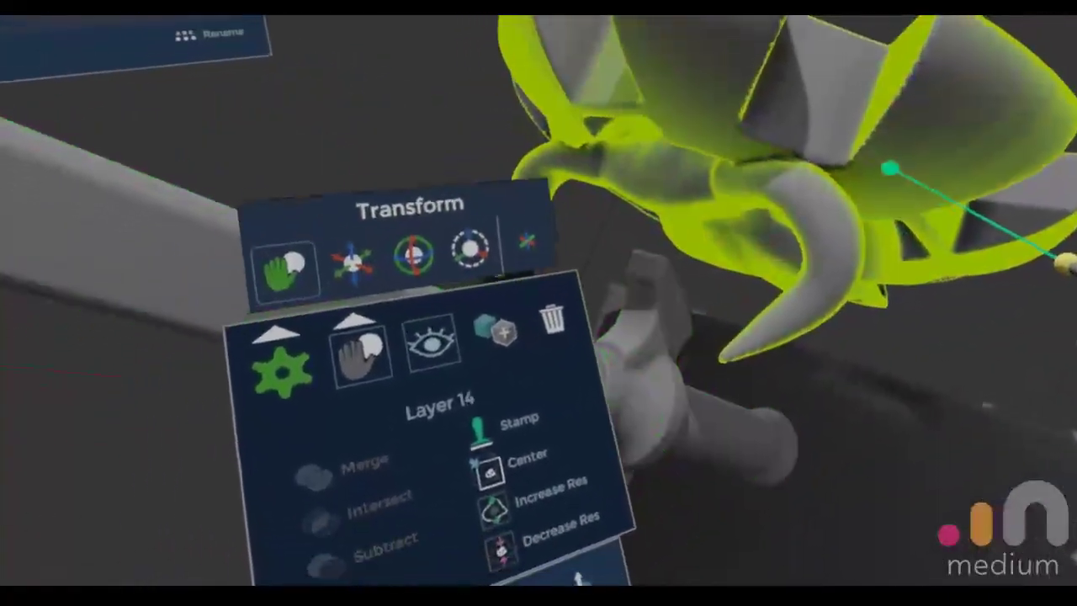
{"action": "left_click", "coordinate": [584, 449]}
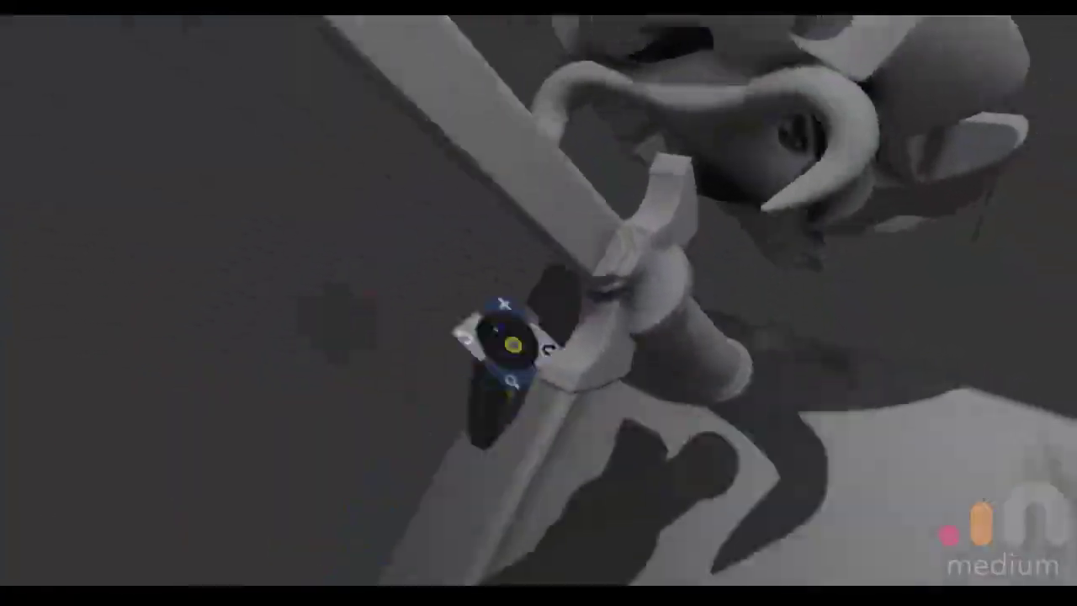
Step: Choose a bevelled block from the Primitives collection as the Clay tool's stamp
{"action": "left_click", "coordinate": [683, 373]}
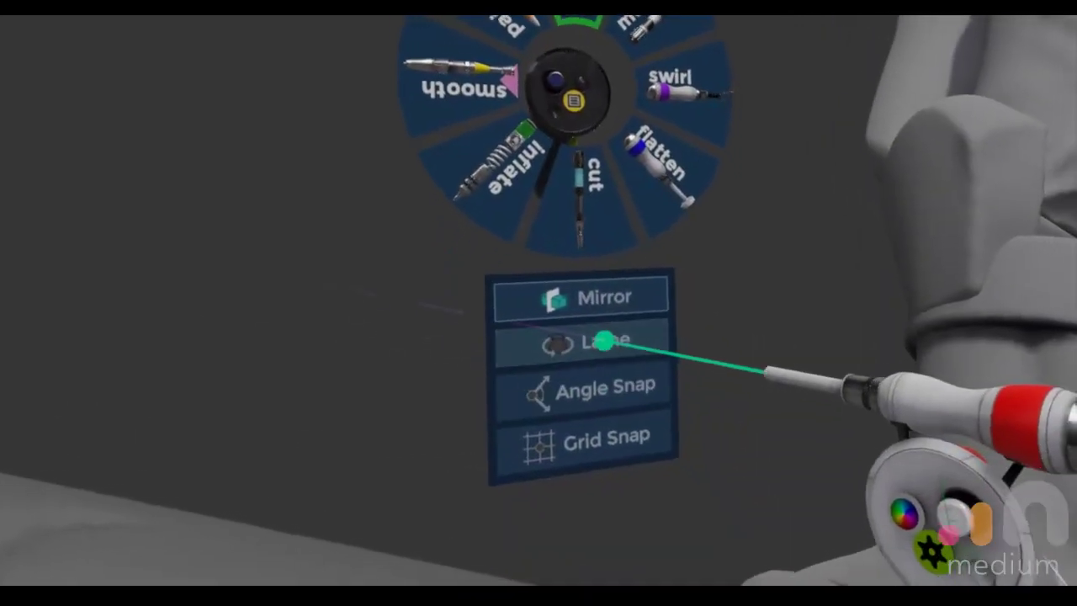
{"action": "left_click", "coordinate": [601, 333]}
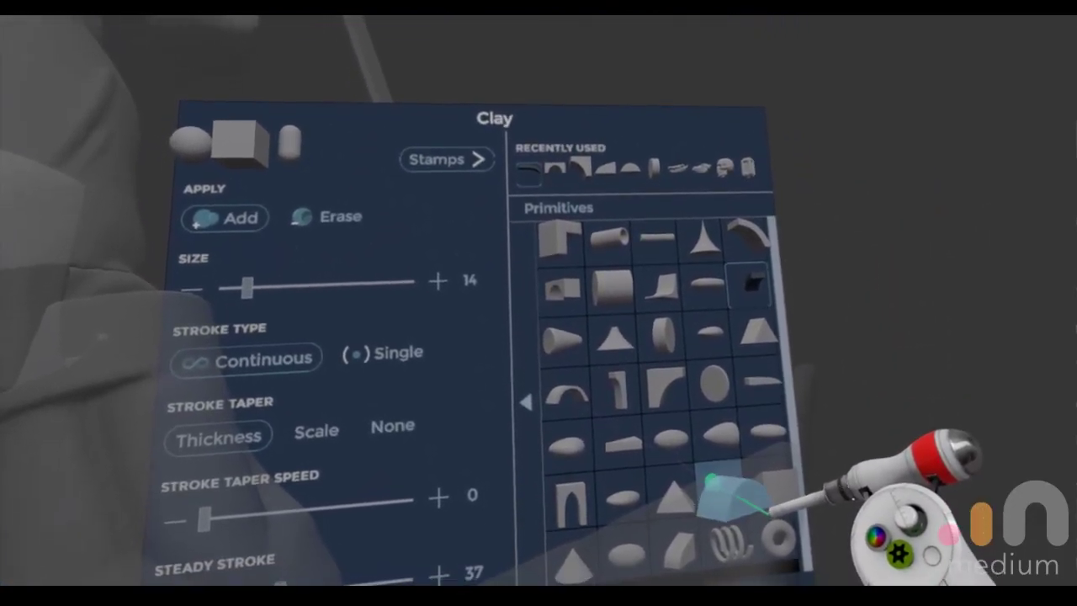
{"action": "left_click", "coordinate": [712, 479]}
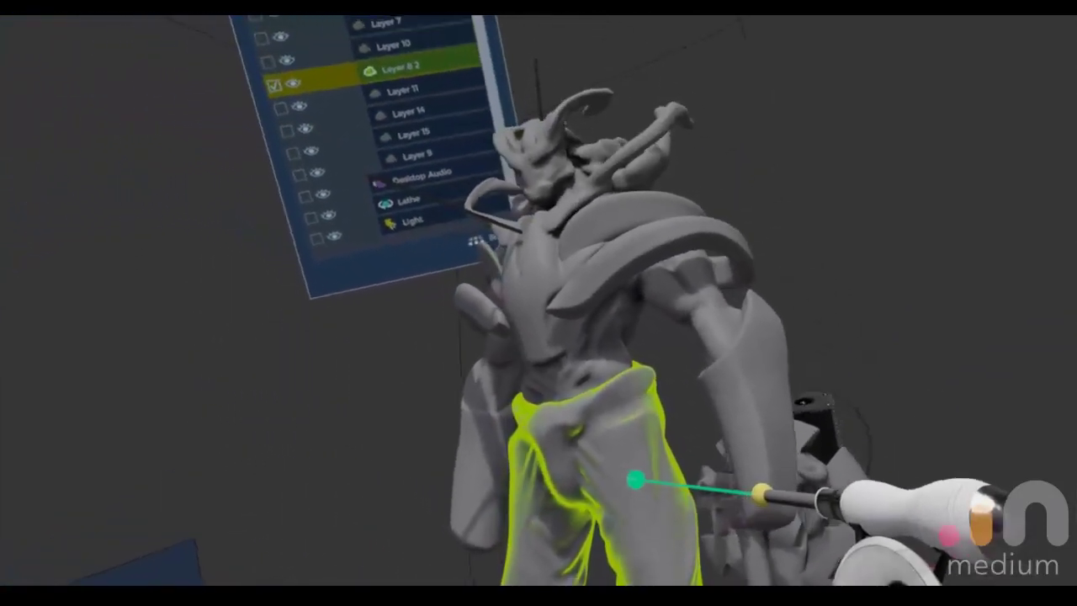
Step: Make the knee guards the active layer and adjust the Move tool's sliders for reshaping them
{"action": "left_click", "coordinate": [726, 479]}
{"action": "left_click", "coordinate": [690, 429]}
{"action": "left_click", "coordinate": [684, 396]}
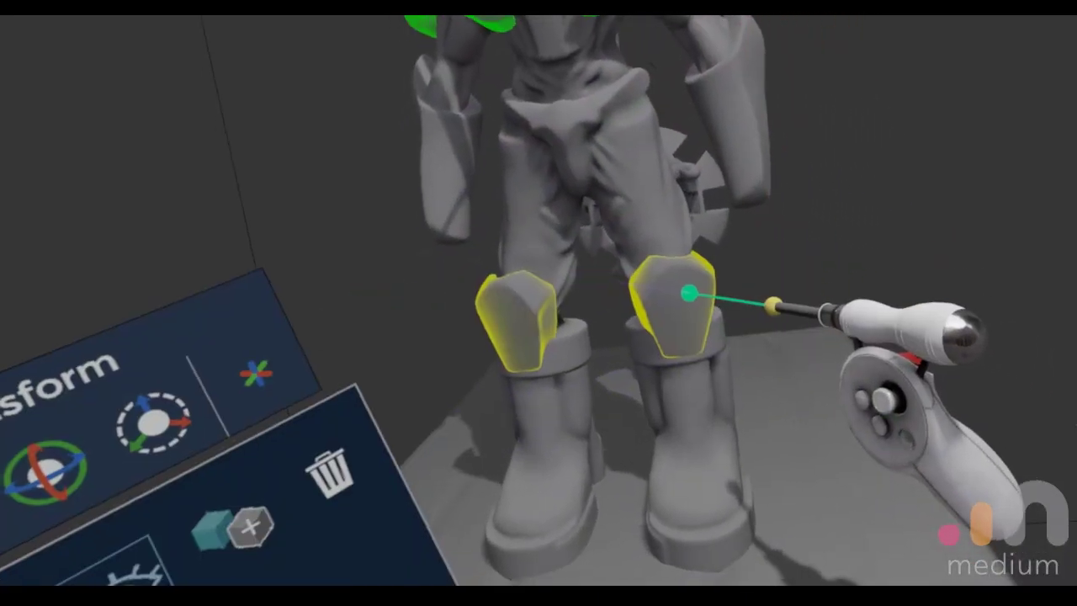
{"action": "left_click", "coordinate": [690, 293]}
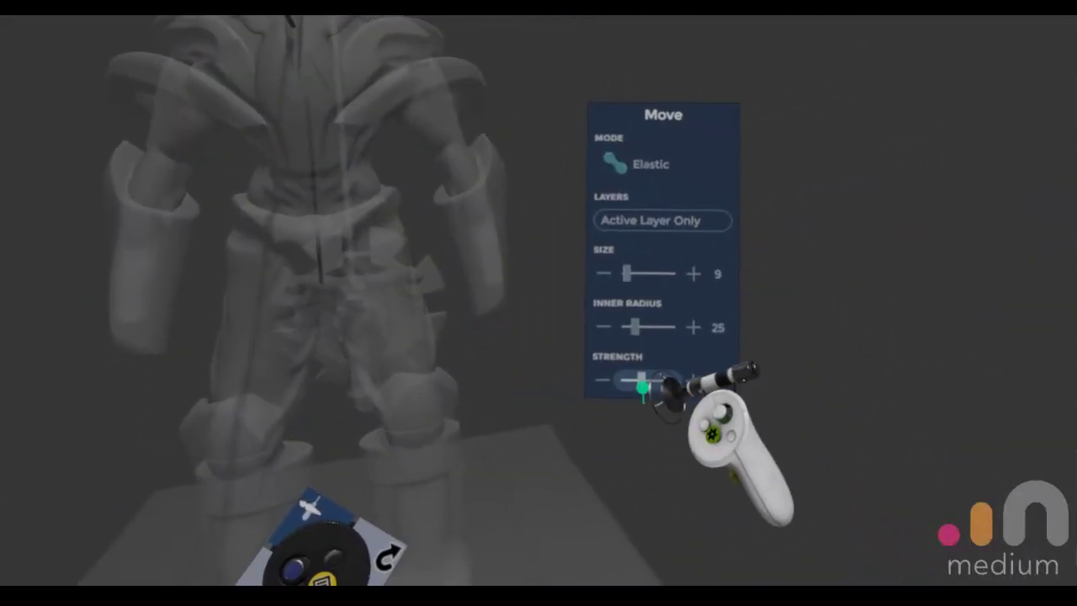
{"action": "left_click_drag", "start_coordinate": [649, 349], "coordinate": [631, 337]}
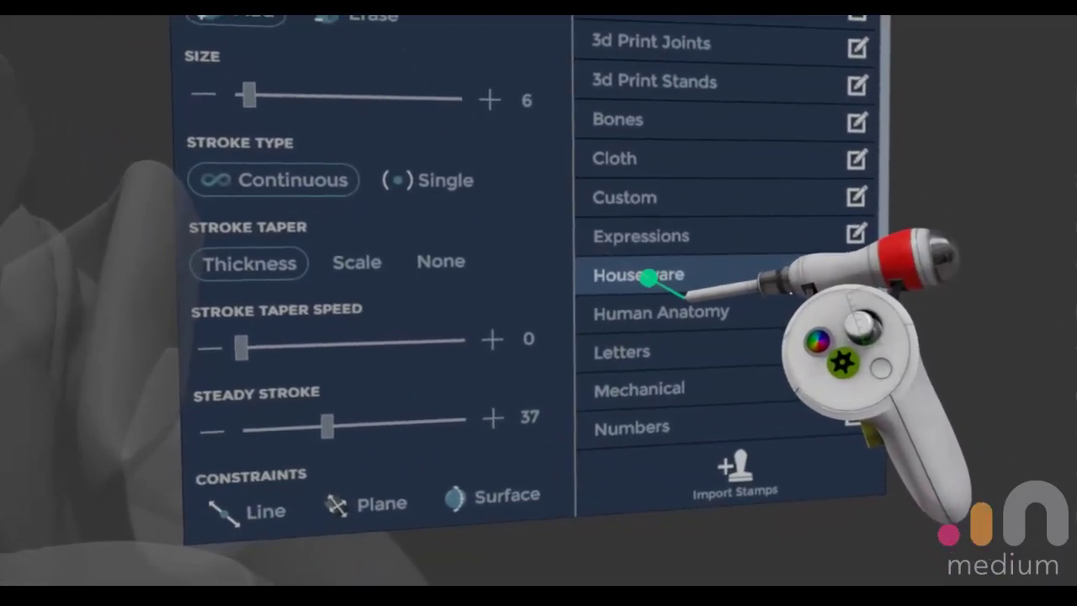
Step: Choose the coffee maker from the Houseware stamps for the Clay tool and toggle Angle Snap
{"action": "left_click", "coordinate": [659, 281]}
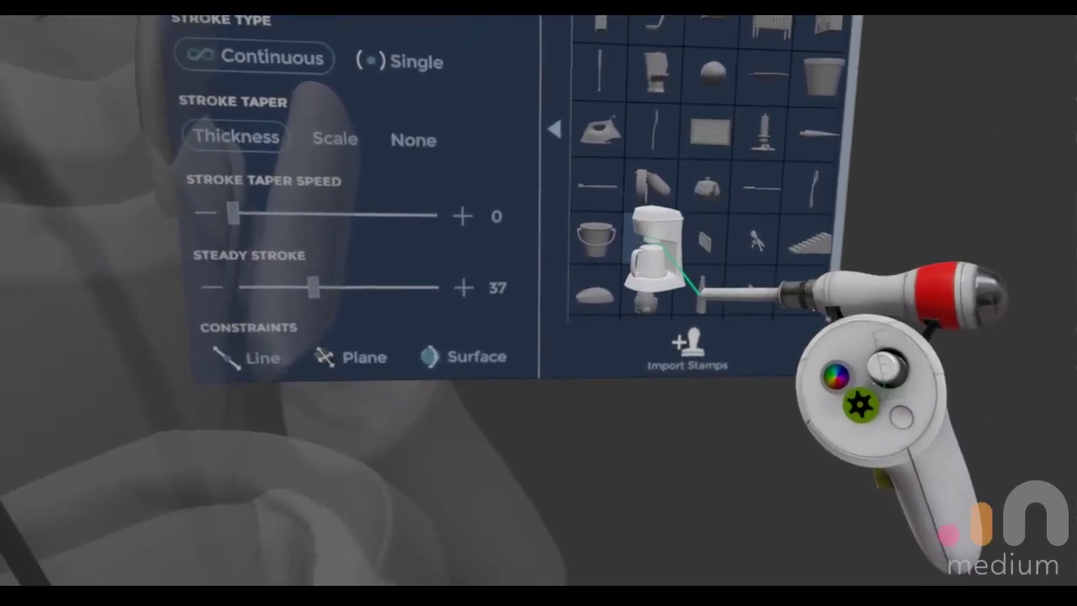
{"action": "left_click", "coordinate": [660, 253]}
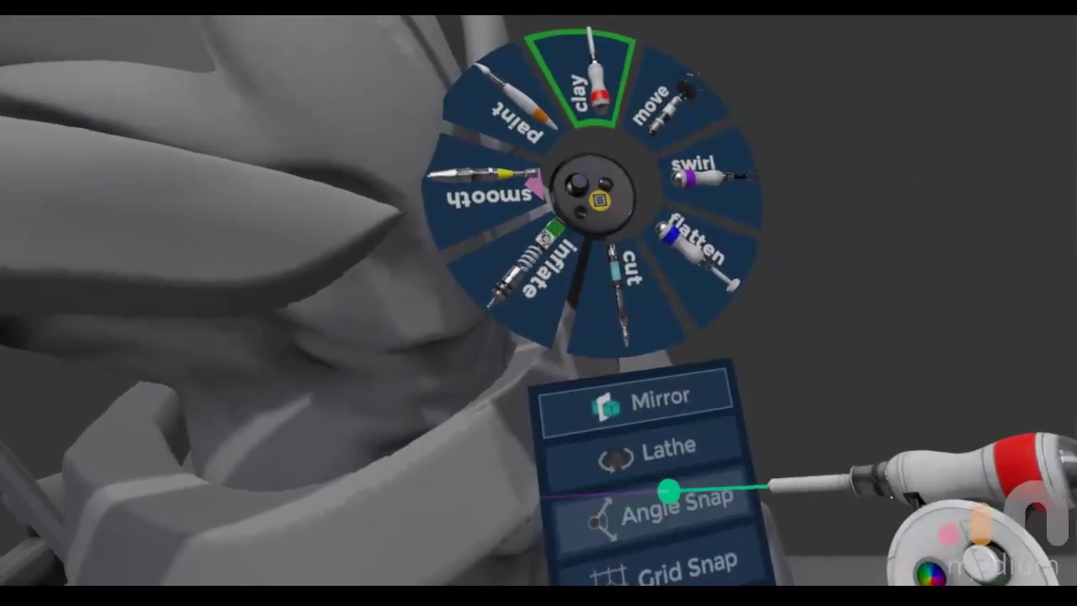
{"action": "left_click", "coordinate": [668, 491]}
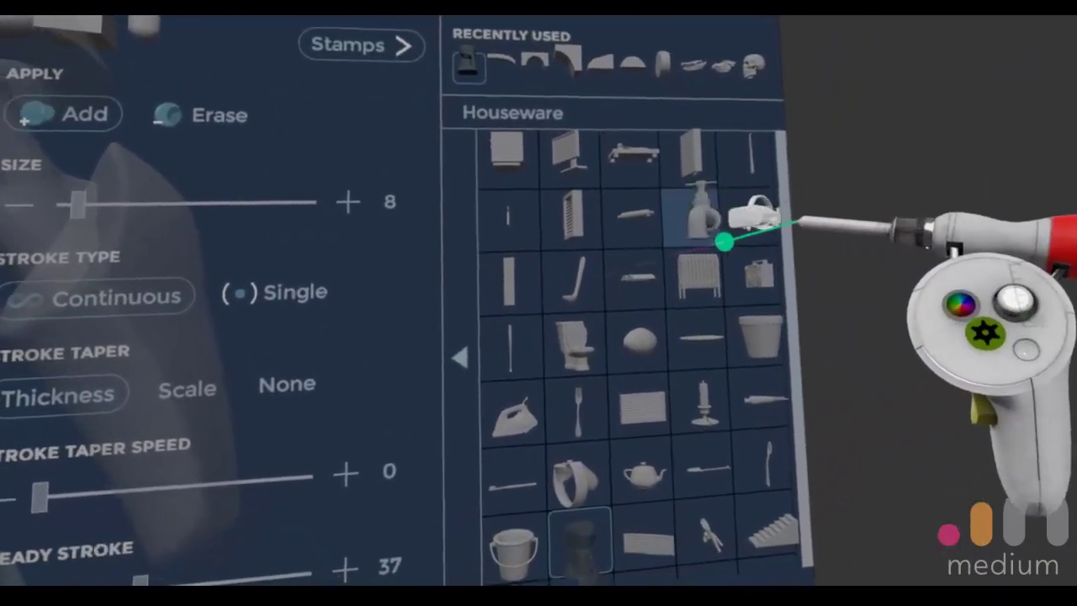
Step: Browse the clay stamp categories and open the Organic collection
{"action": "scroll", "coordinate": [666, 366], "scroll_direction": "down", "scroll_amount": 5}
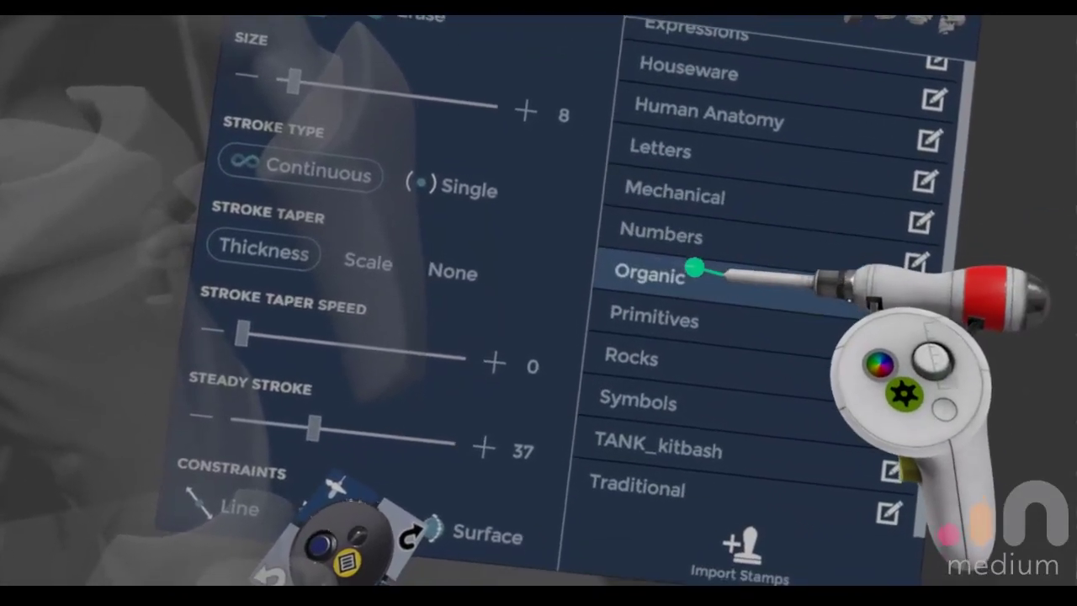
{"action": "left_click", "coordinate": [698, 269]}
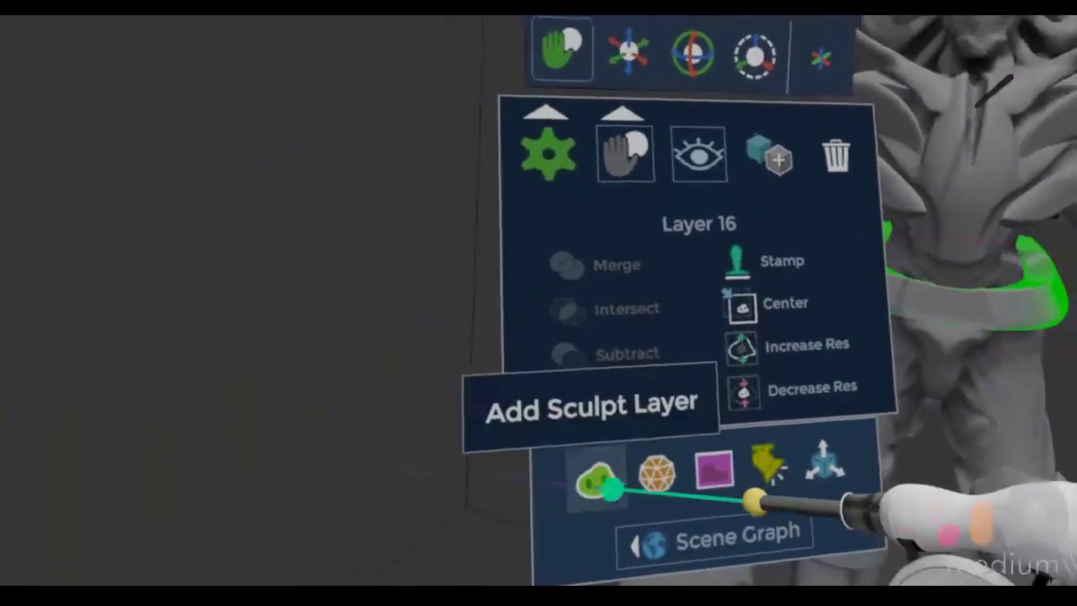
Step: Add a sculpt layer and place the human skull from the Bones stamps on the front of the belt
{"action": "left_click", "coordinate": [605, 488]}
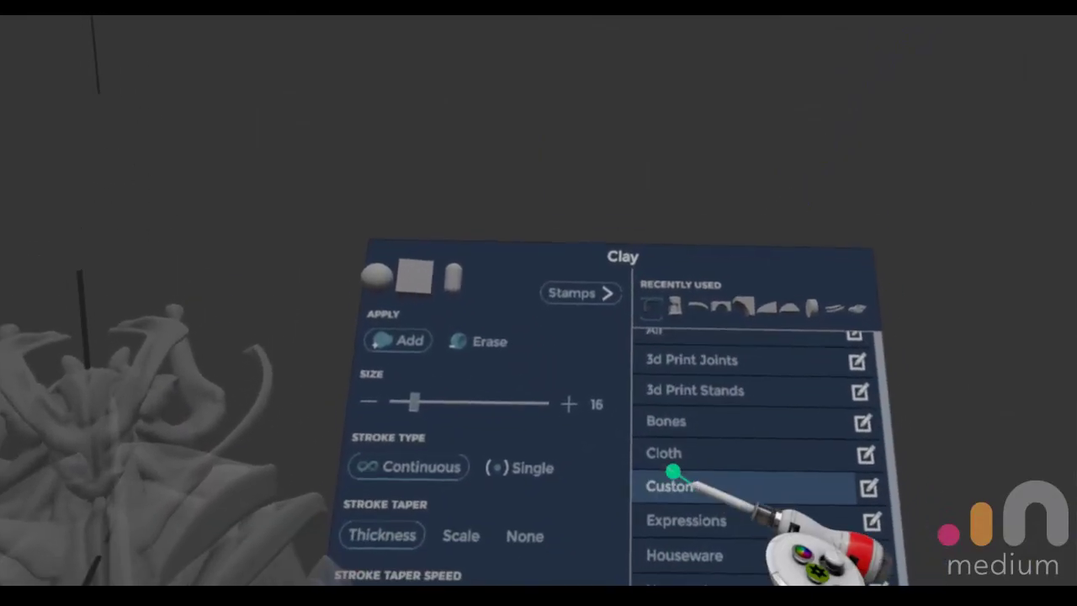
{"action": "left_click", "coordinate": [674, 421]}
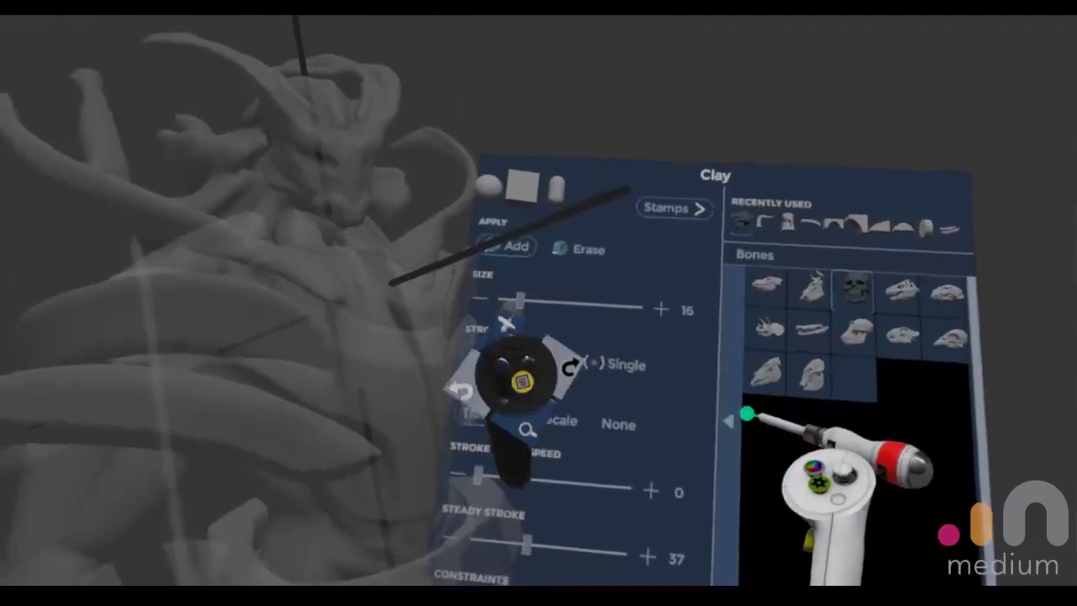
{"action": "left_click", "coordinate": [775, 560]}
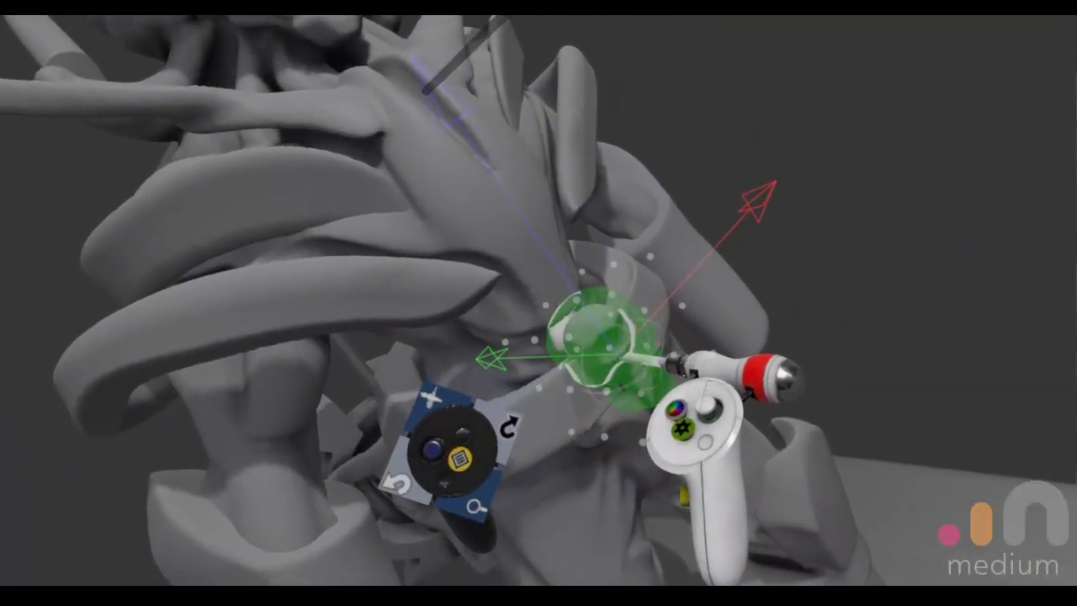
{"action": "left_click", "coordinate": [618, 354]}
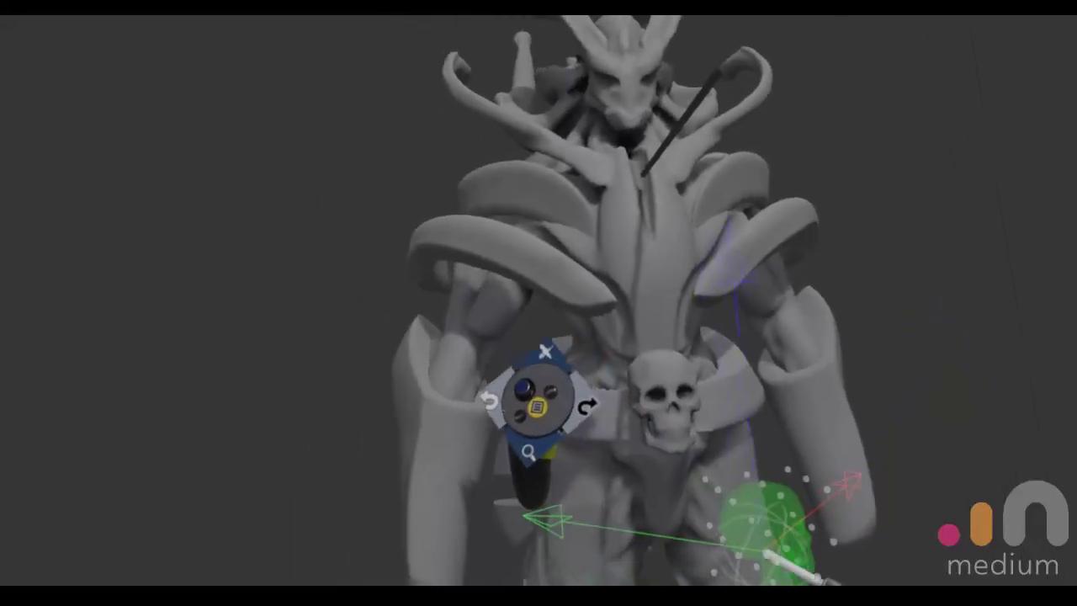
Step: Look through the clay stamp categories and adjust the elastic Move tool's sliders for shaping the belt area
{"action": "left_click", "coordinate": [536, 406]}
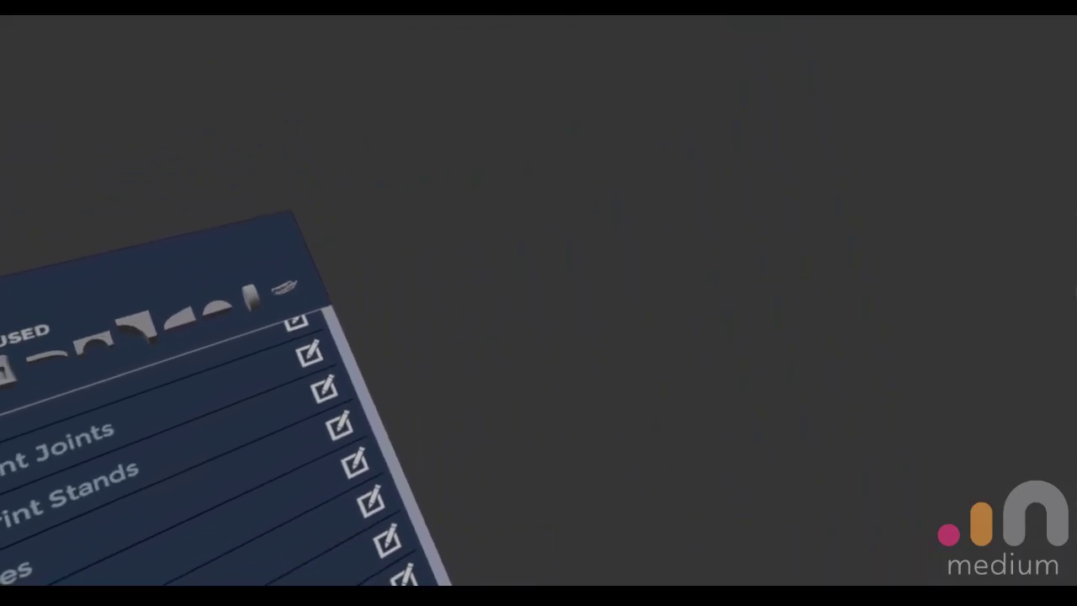
{"action": "scroll", "coordinate": [669, 264], "scroll_direction": "down", "scroll_amount": 3}
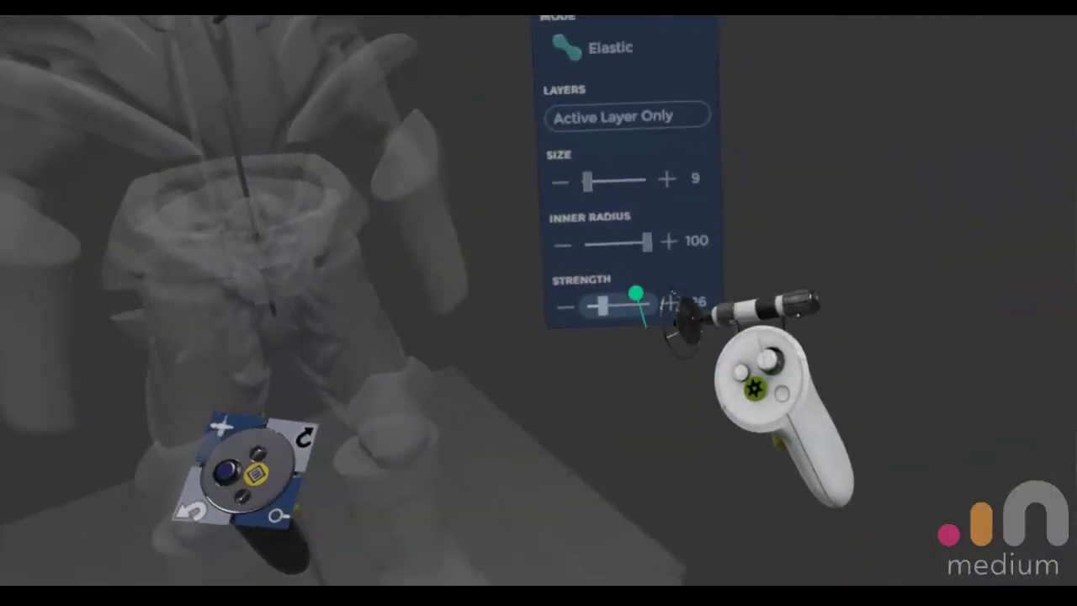
{"action": "left_click_drag", "start_coordinate": [630, 255], "coordinate": [631, 233]}
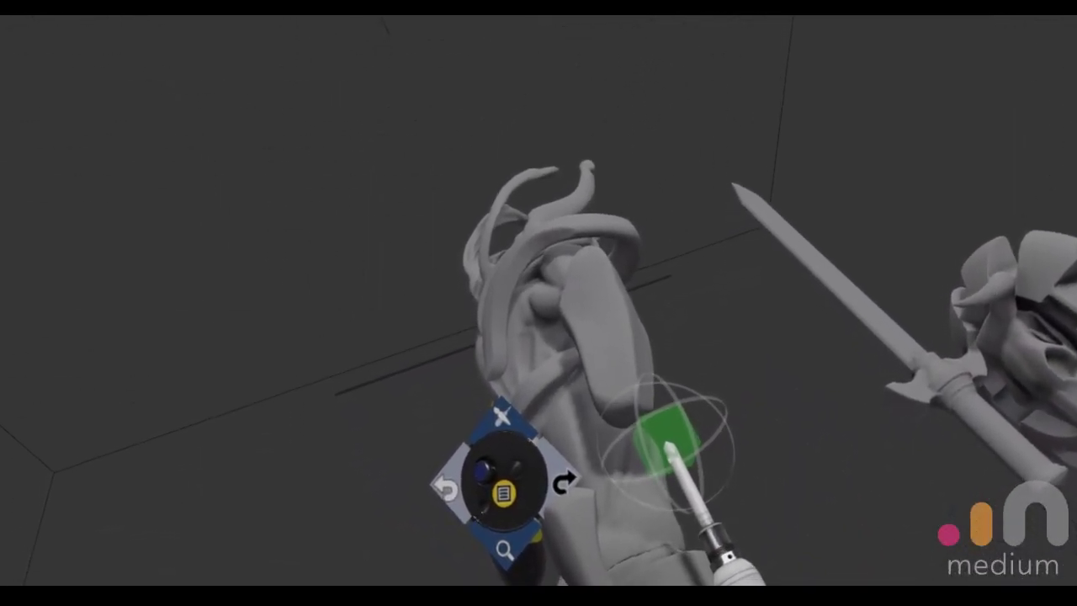
Step: Place a cube of clay at the end of the forearm as a hand base and adjust the Move and Clay tools for shaping it
{"action": "left_click", "coordinate": [669, 446]}
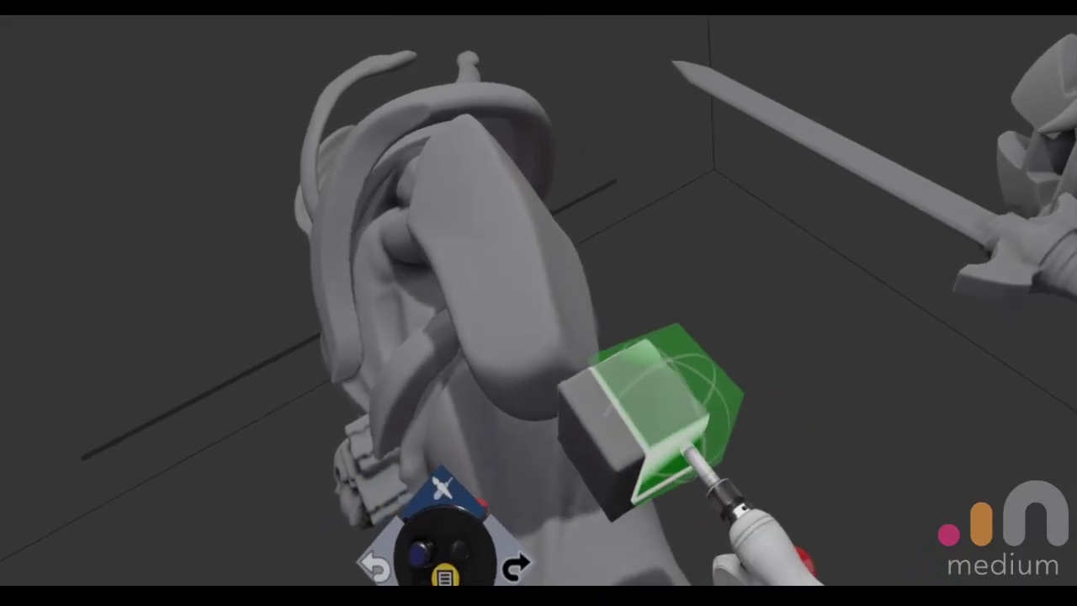
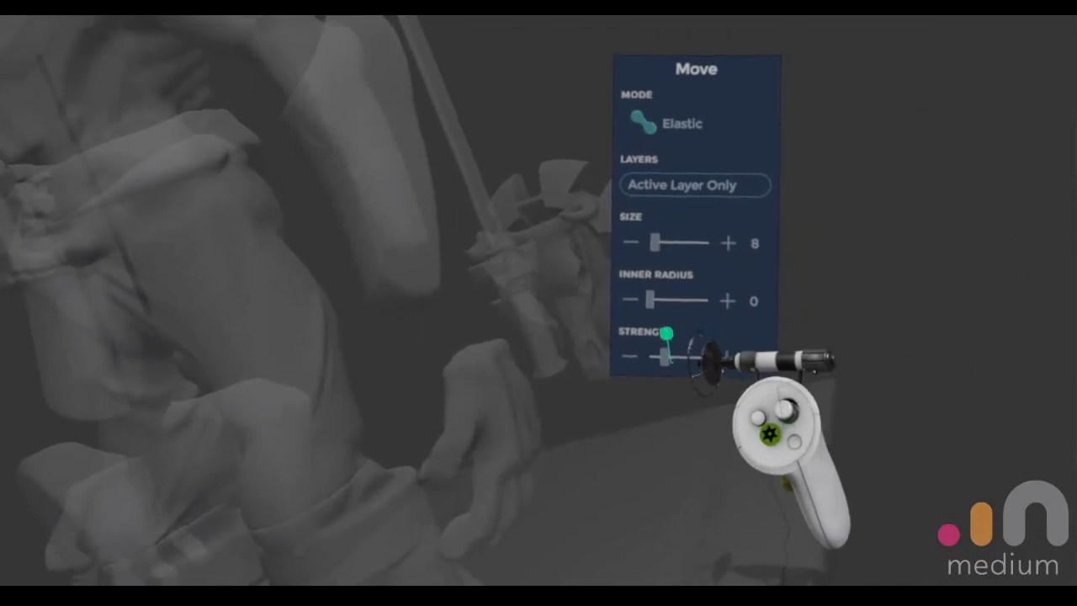
{"action": "left_click_drag", "start_coordinate": [650, 298], "coordinate": [680, 286]}
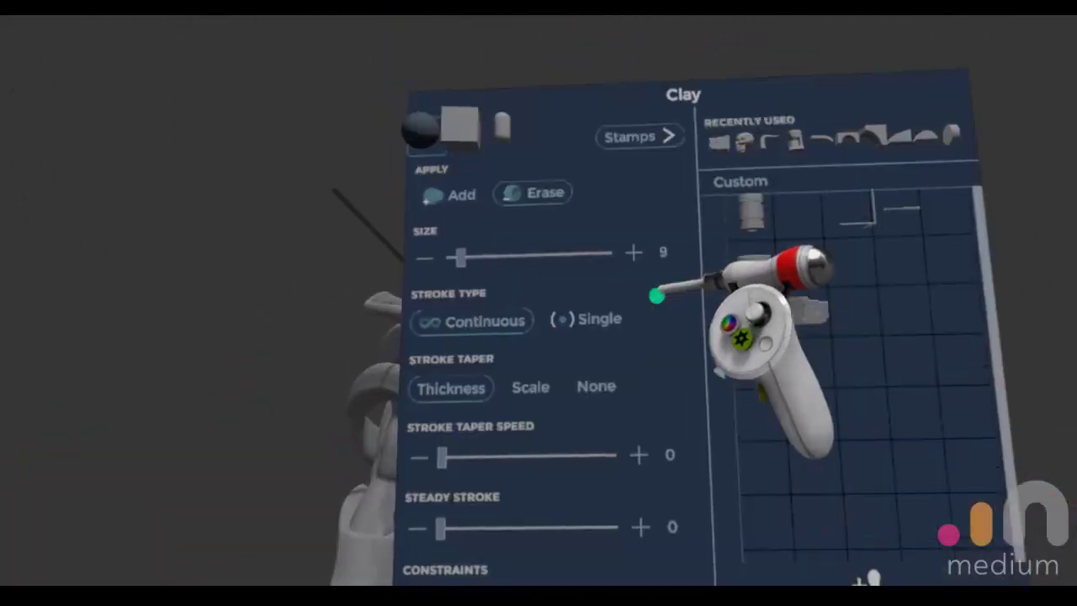
{"action": "left_click", "coordinate": [623, 190]}
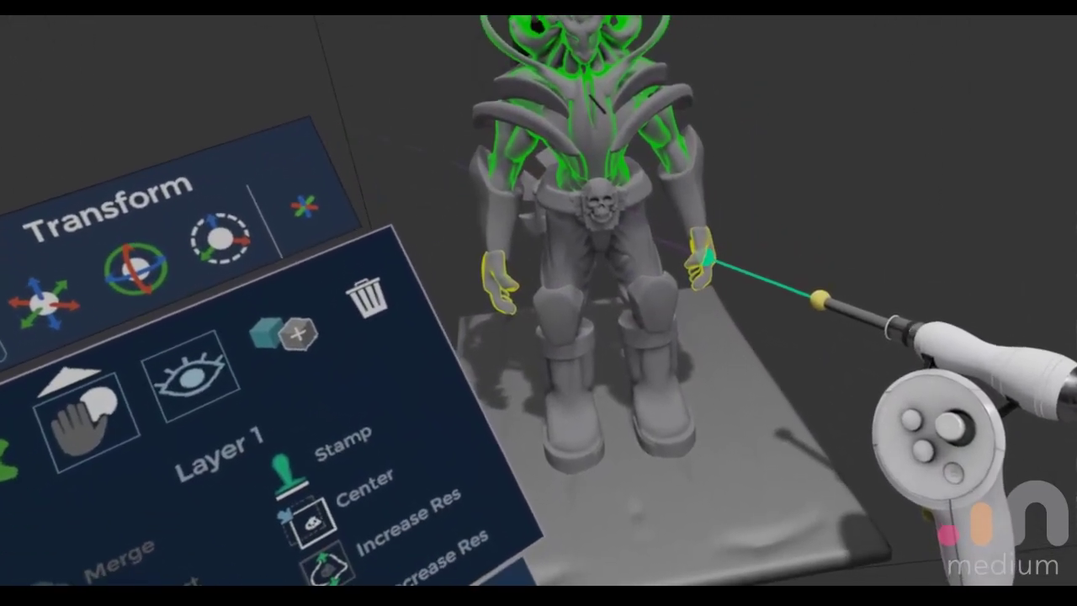
Step: Select the forearm guards, the belt with the skull buckle and the trousers layer in turn
{"action": "left_click", "coordinate": [683, 134]}
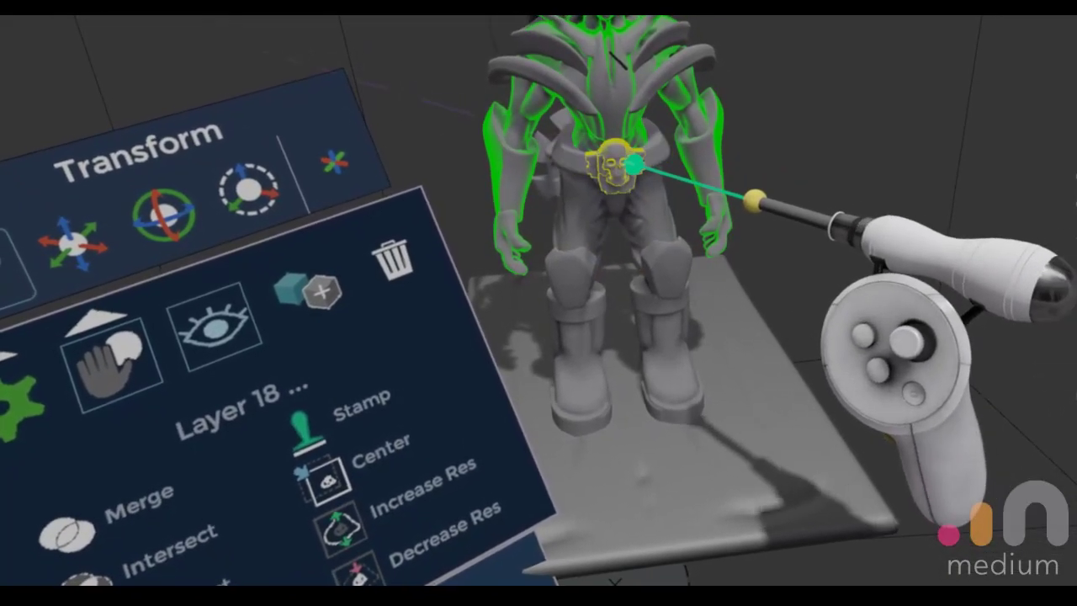
{"action": "left_click", "coordinate": [648, 161]}
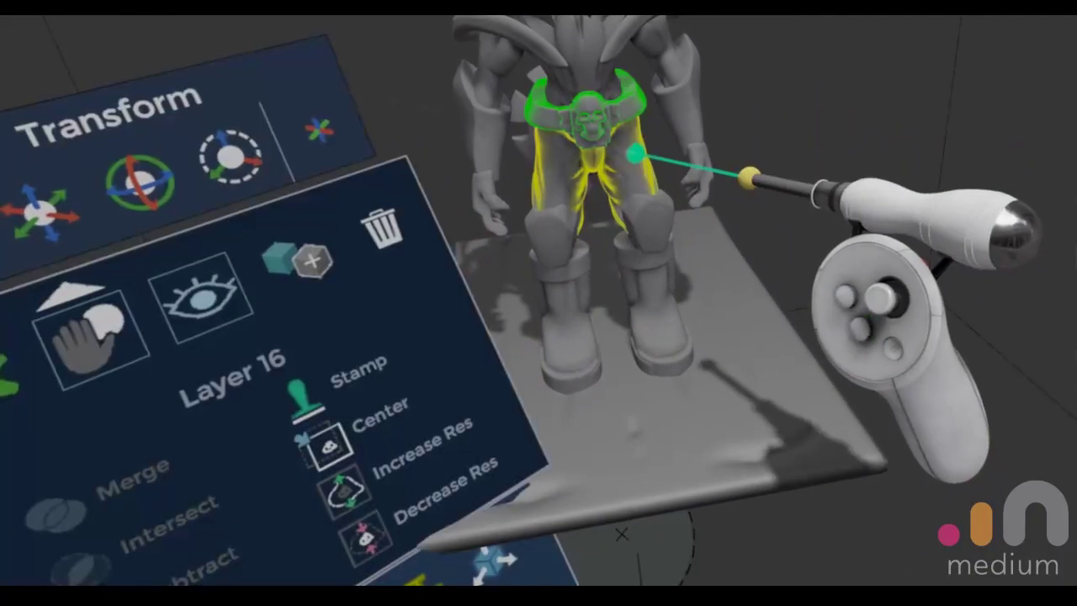
{"action": "left_click", "coordinate": [637, 154]}
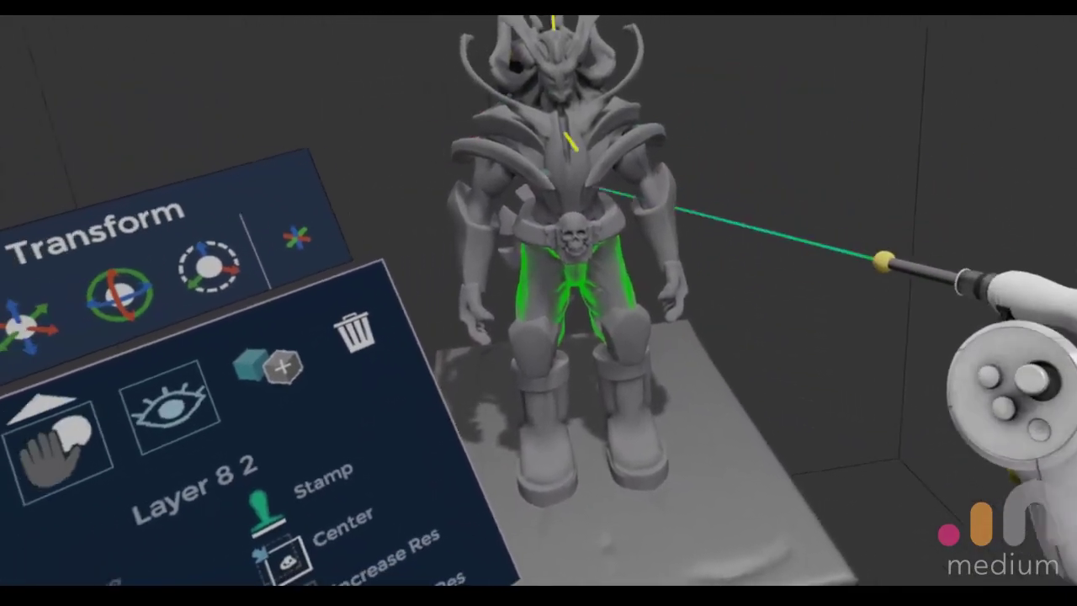
Step: Select the torso layer and switch to the Swirl tool for sculpting around the arm
{"action": "left_click", "coordinate": [637, 211]}
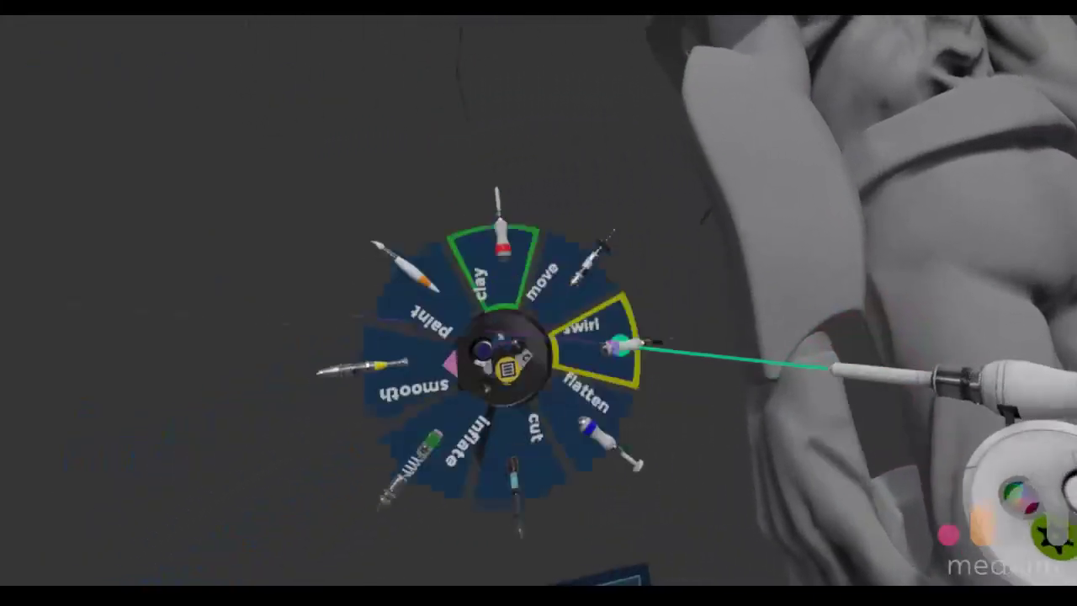
{"action": "left_click", "coordinate": [580, 315]}
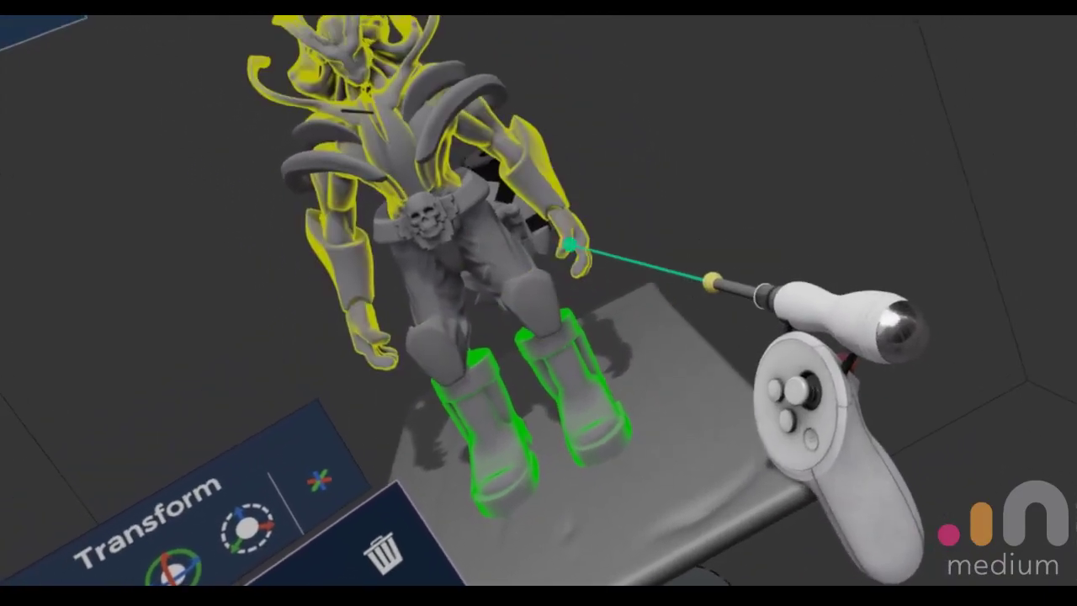
Step: Select the body layer with the arms and hands, and the curved shoulder armour layer
{"action": "left_click", "coordinate": [575, 246]}
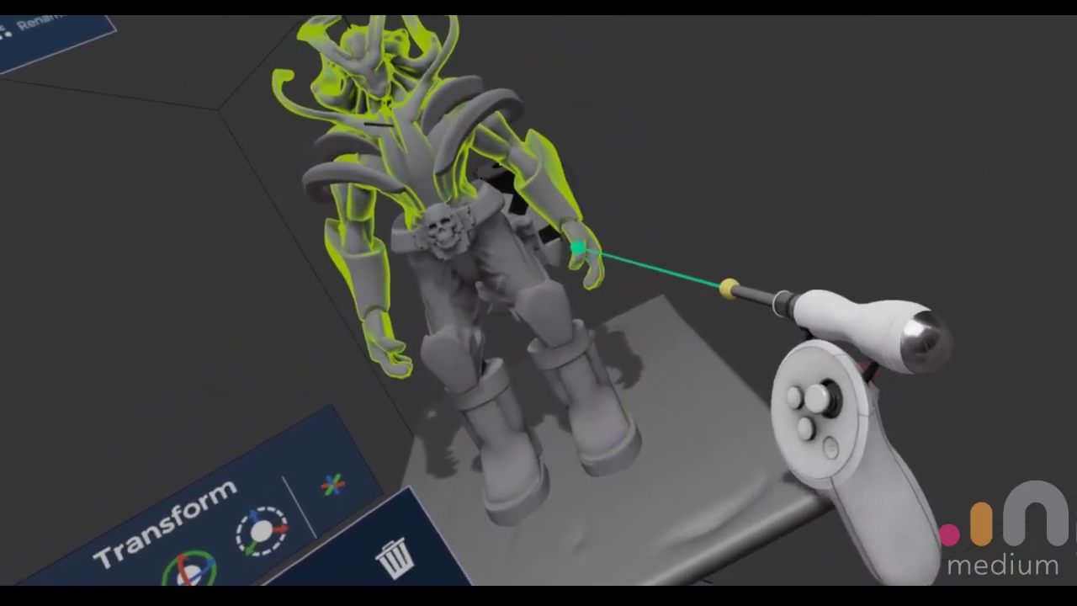
{"action": "left_click", "coordinate": [507, 240]}
{"action": "left_click", "coordinate": [465, 183]}
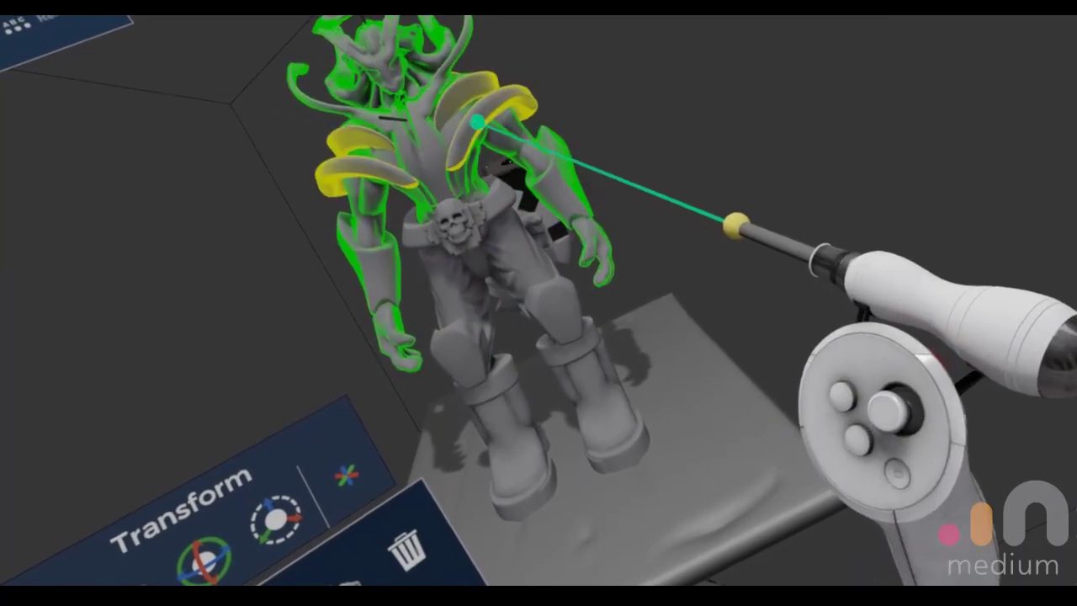
{"action": "left_click", "coordinate": [476, 118]}
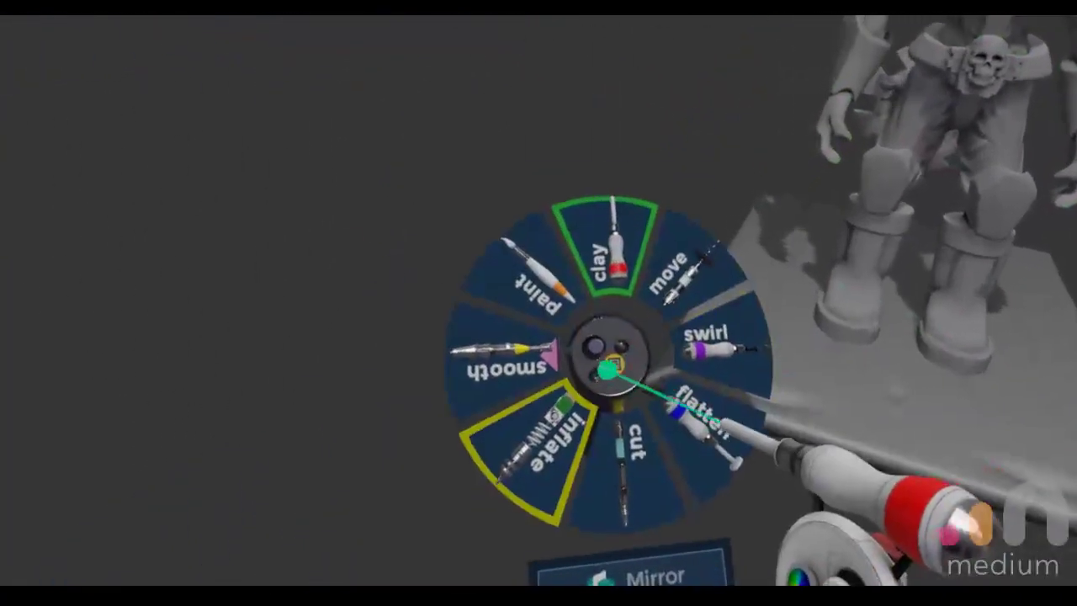
Step: Switch to the Cut tool and raise the Angle Snap increment
{"action": "left_click", "coordinate": [626, 454]}
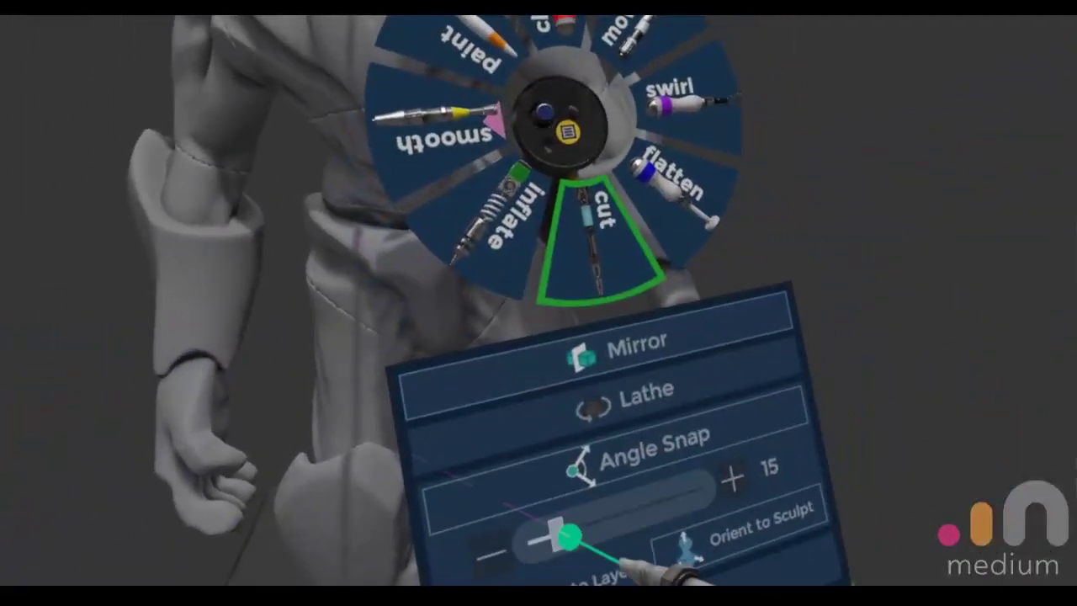
{"action": "left_click_drag", "start_coordinate": [569, 537], "coordinate": [680, 517]}
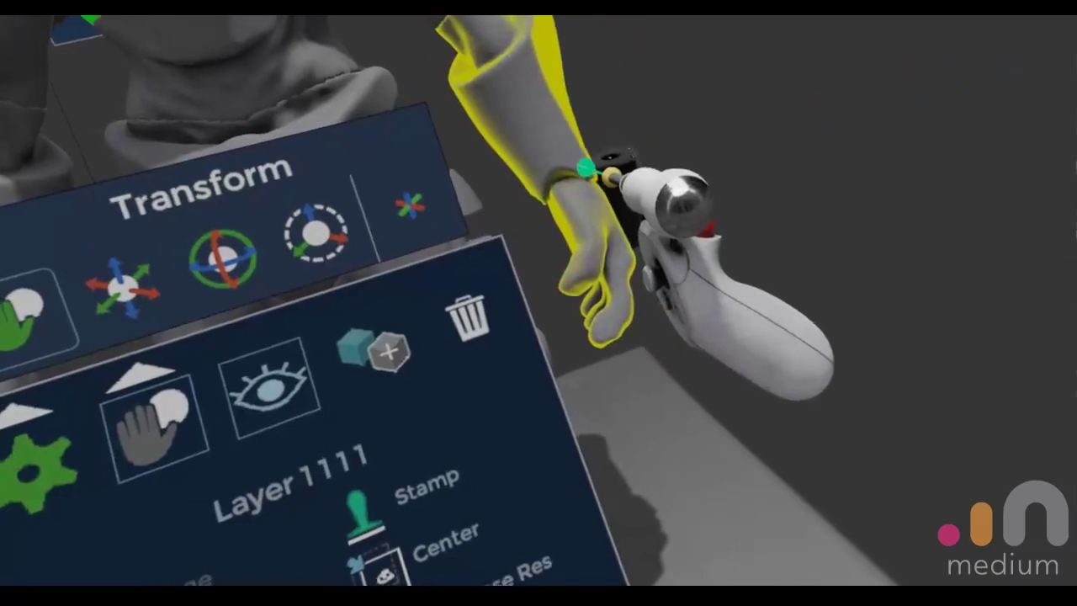
Step: Select the hand and forearm guard layers on the two arms in turn
{"action": "left_click", "coordinate": [1013, 257]}
{"action": "left_click", "coordinate": [560, 385]}
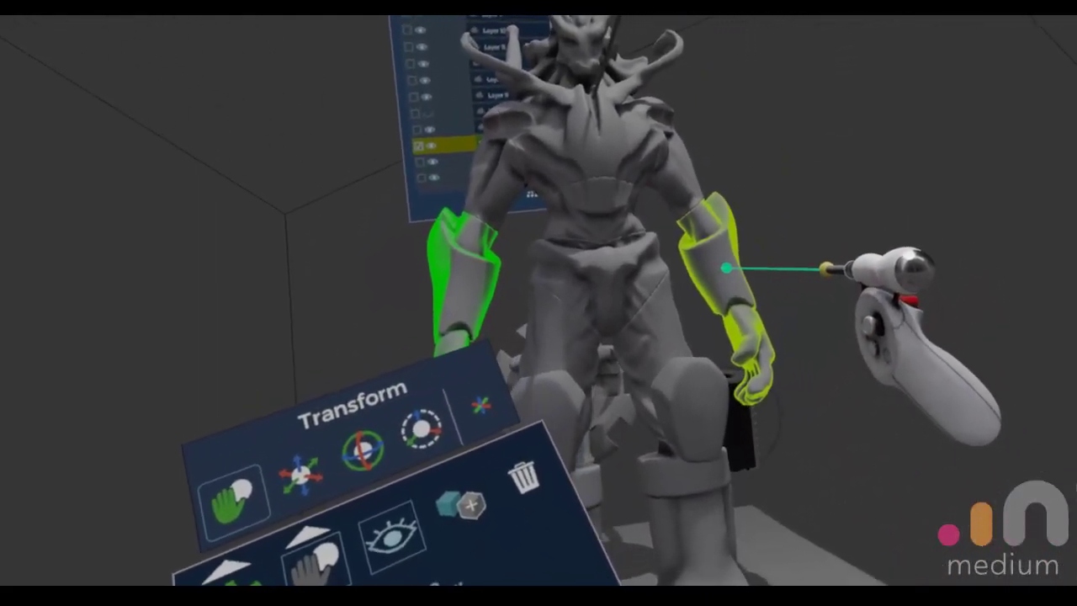
{"action": "left_click", "coordinate": [744, 282]}
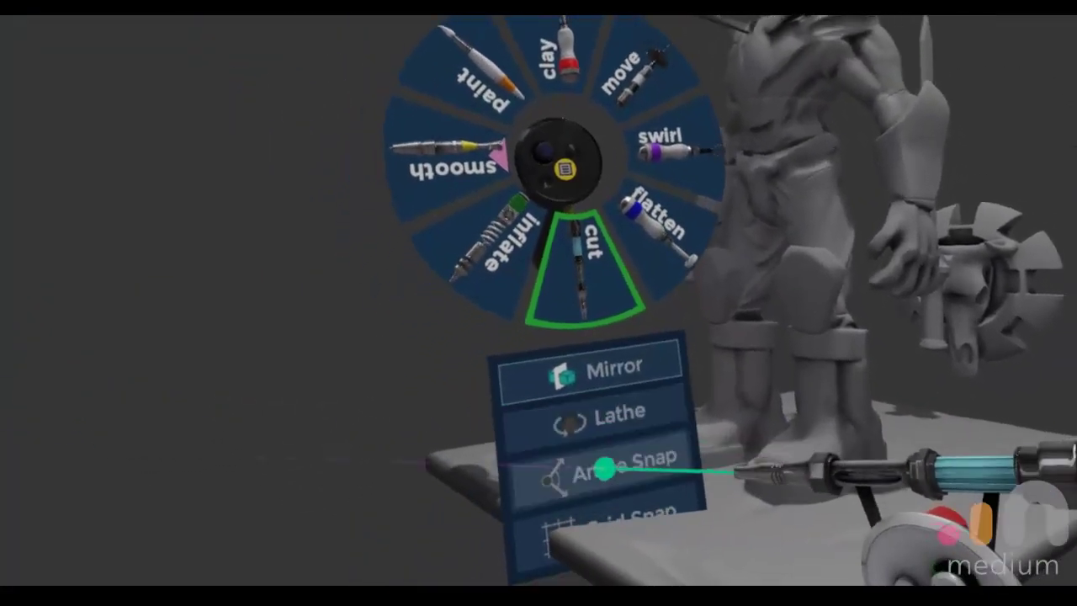
Step: Turn on Angle Snap and open the settings of the Lathe object
{"action": "left_click", "coordinate": [604, 468]}
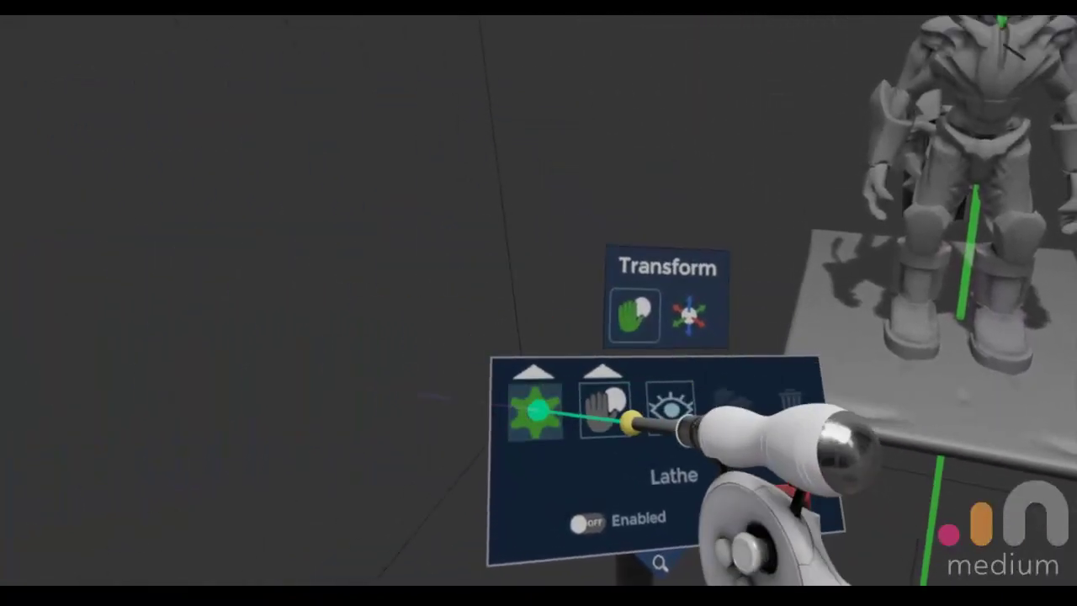
{"action": "left_click", "coordinate": [538, 410]}
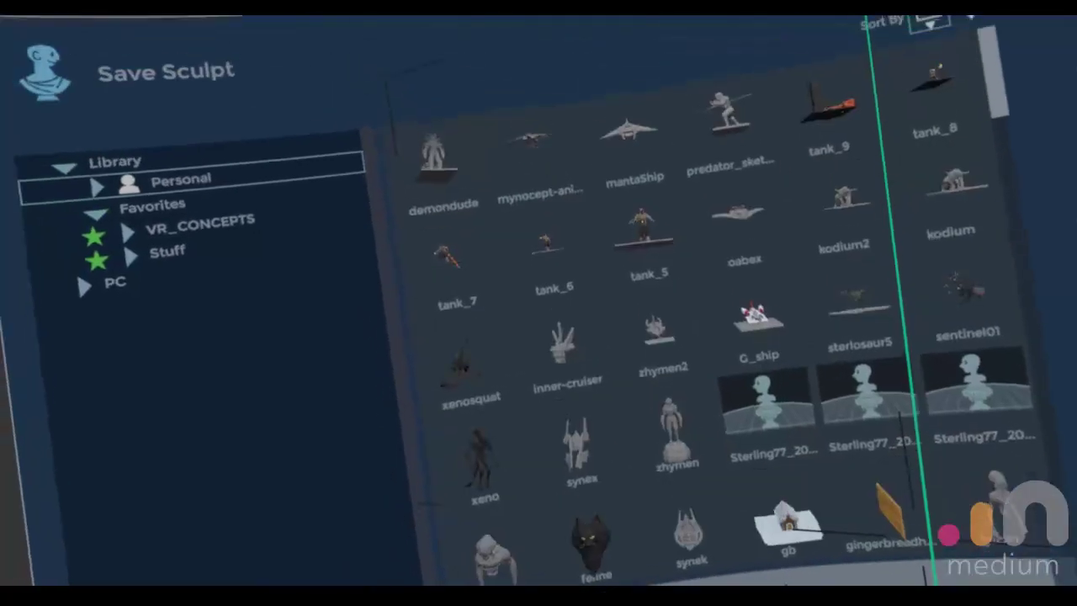
Step: Save the sculpt to the Personal library over the existing demondude file
{"action": "left_click", "coordinate": [518, 221]}
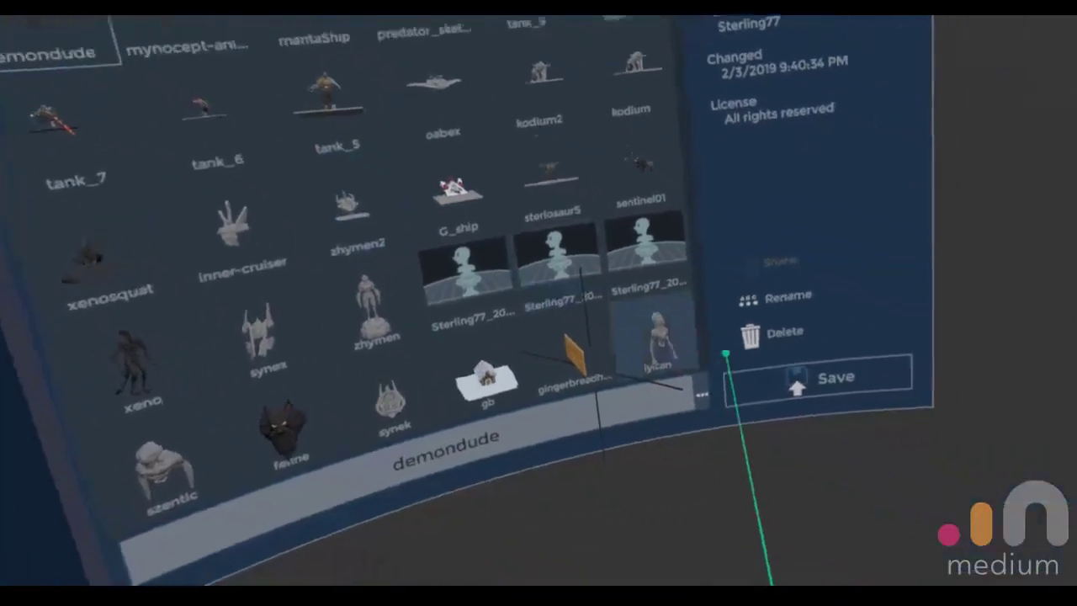
{"action": "left_click", "coordinate": [746, 310]}
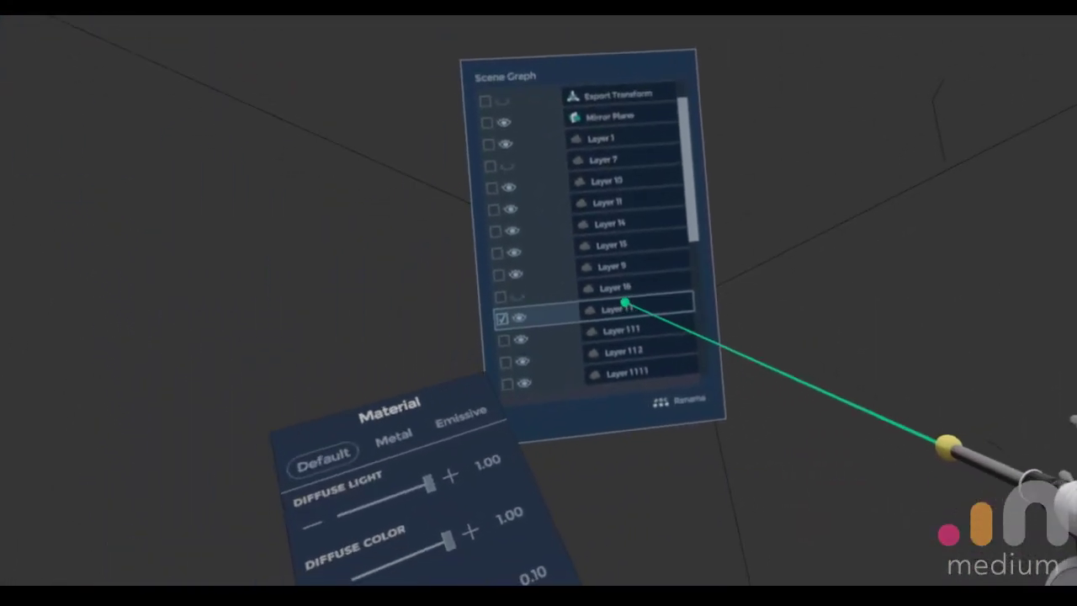
Step: Nest one arm's hand layer under its forearm layer and both under the upper-arm layer, and test the chain by moving the upper arm
{"action": "left_click_drag", "start_coordinate": [625, 302], "coordinate": [602, 239]}
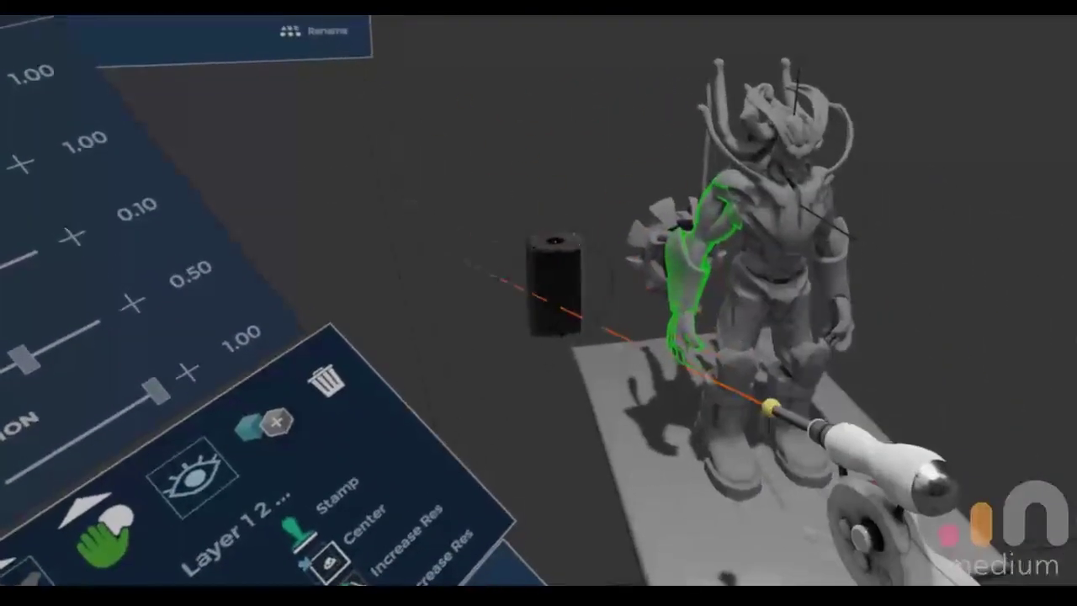
{"action": "left_click", "coordinate": [685, 363]}
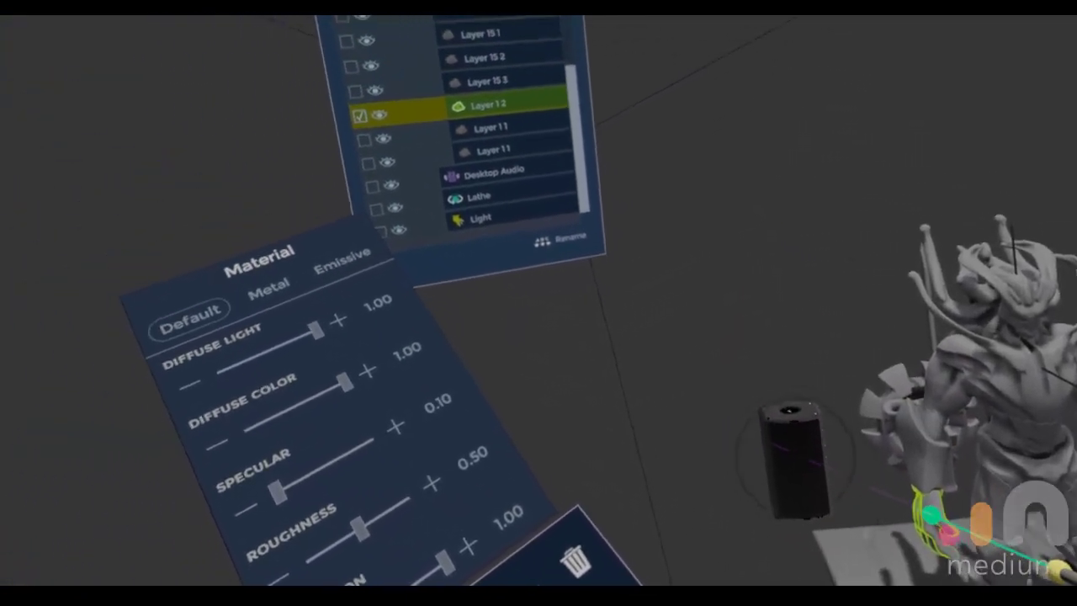
{"action": "mouse_move", "coordinate": [543, 92]}
{"action": "left_mouse_down"}
{"action": "mouse_move", "coordinate": [531, 100]}
{"action": "mouse_move", "coordinate": [551, 104]}
{"action": "left_mouse_up"}
{"action": "left_click_drag", "start_coordinate": [514, 60], "coordinate": [543, 103]}
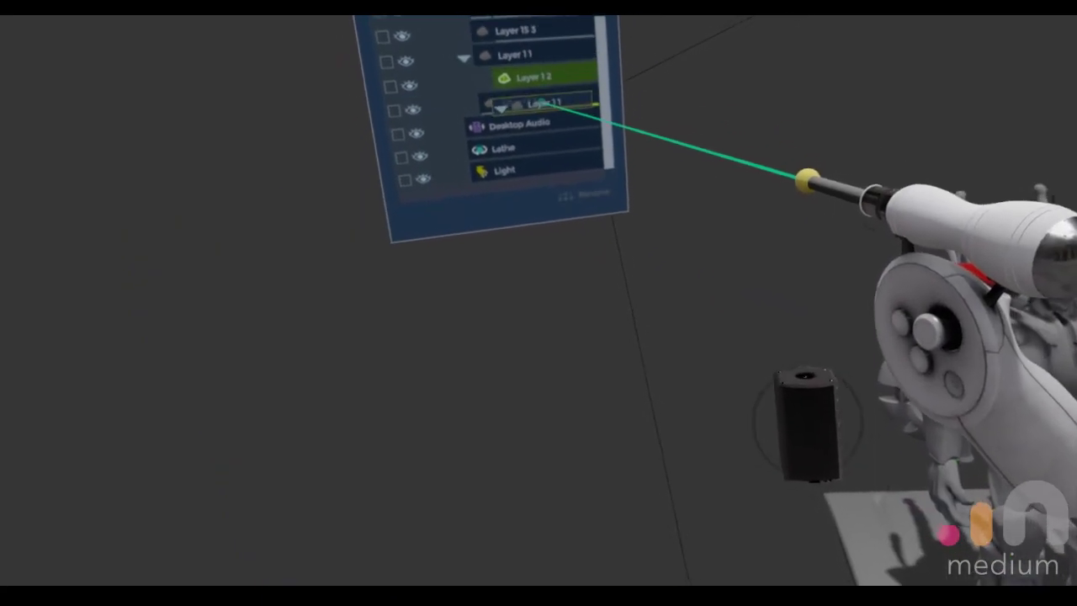
{"action": "left_click", "coordinate": [528, 65]}
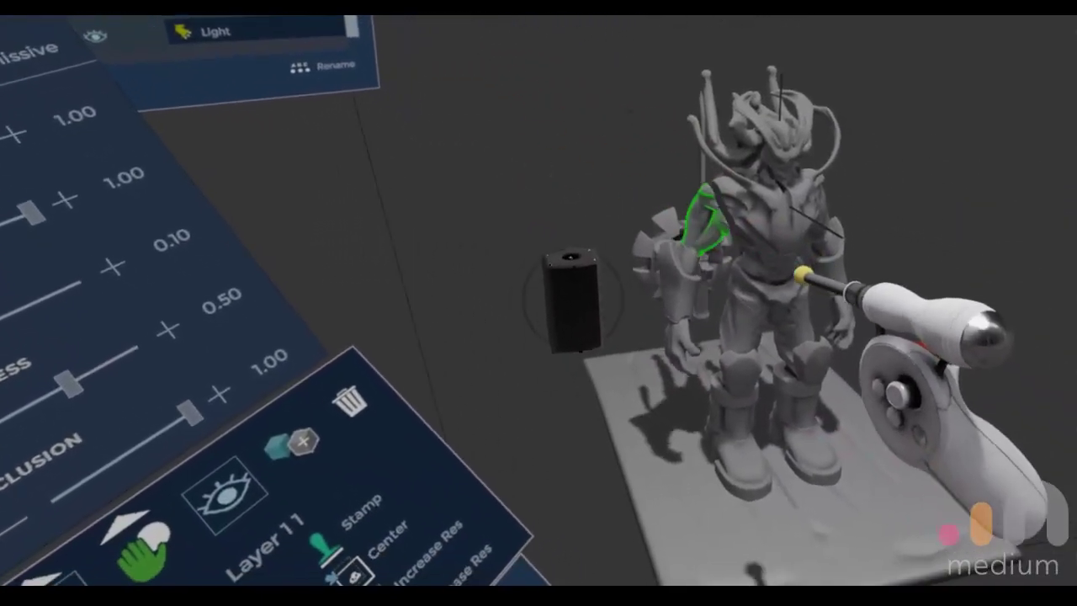
{"action": "left_click_drag", "start_coordinate": [703, 236], "coordinate": [581, 258]}
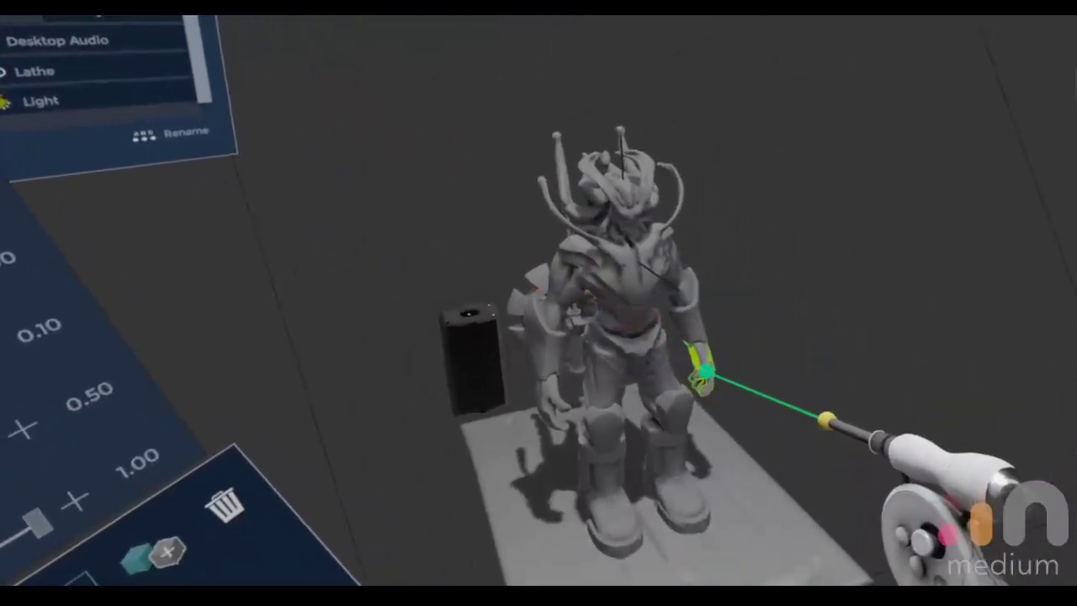
Step: Nest the other arm's layers as Layer 112, Layer 13 and Layer 1, and undo a test move of the upper arm
{"action": "left_click", "coordinate": [701, 370]}
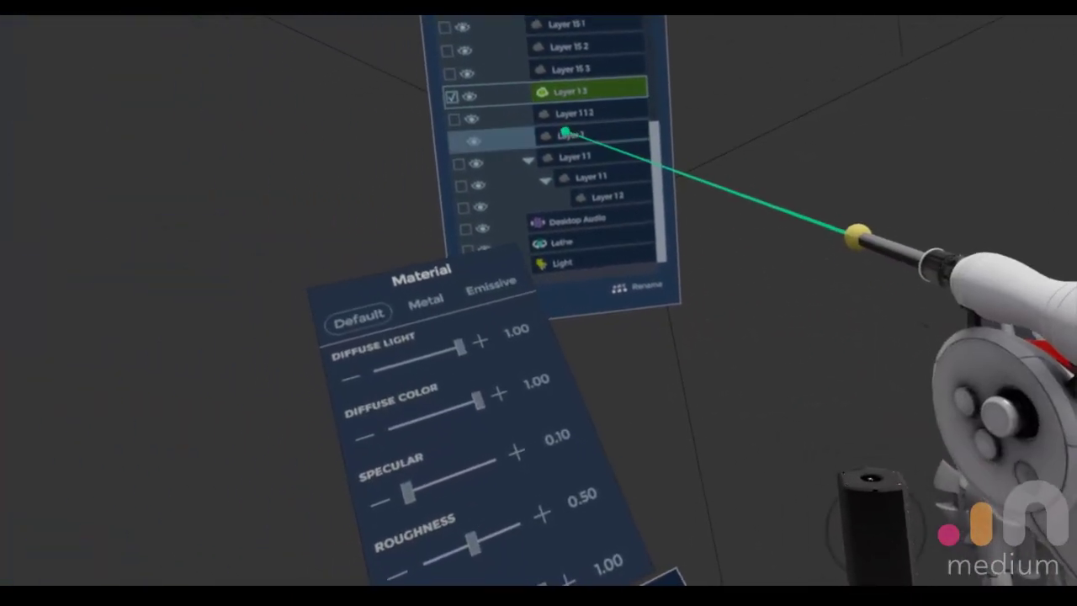
{"action": "mouse_move", "coordinate": [565, 132]}
{"action": "left_mouse_down"}
{"action": "mouse_move", "coordinate": [564, 88]}
{"action": "mouse_move", "coordinate": [572, 114]}
{"action": "left_mouse_up"}
{"action": "left_click", "coordinate": [520, 82]}
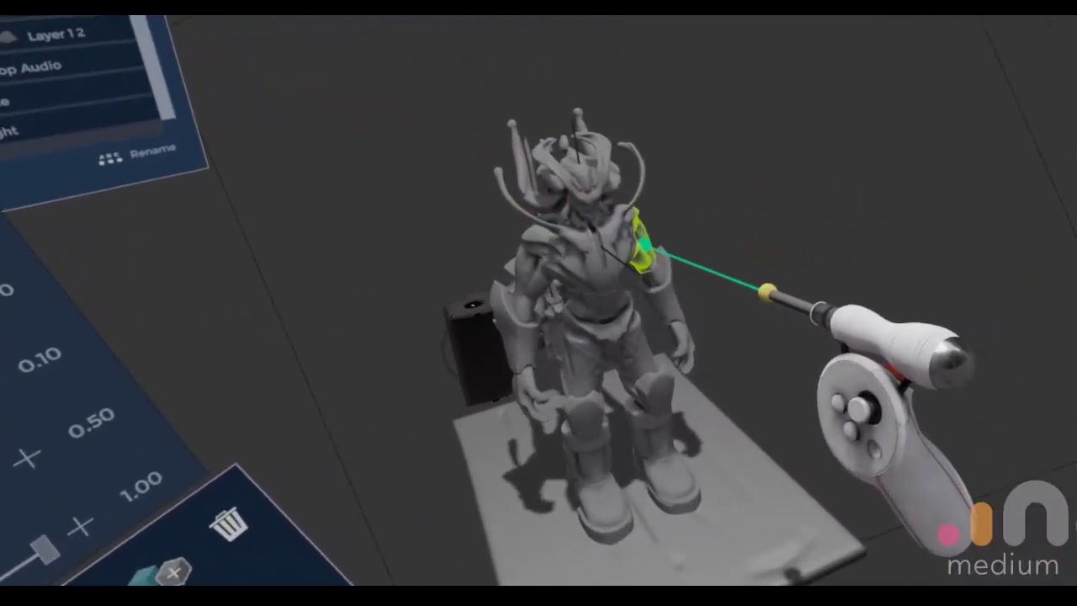
{"action": "left_click_drag", "start_coordinate": [639, 235], "coordinate": [710, 199]}
{"action": "key", "text": "ctrl+z"}
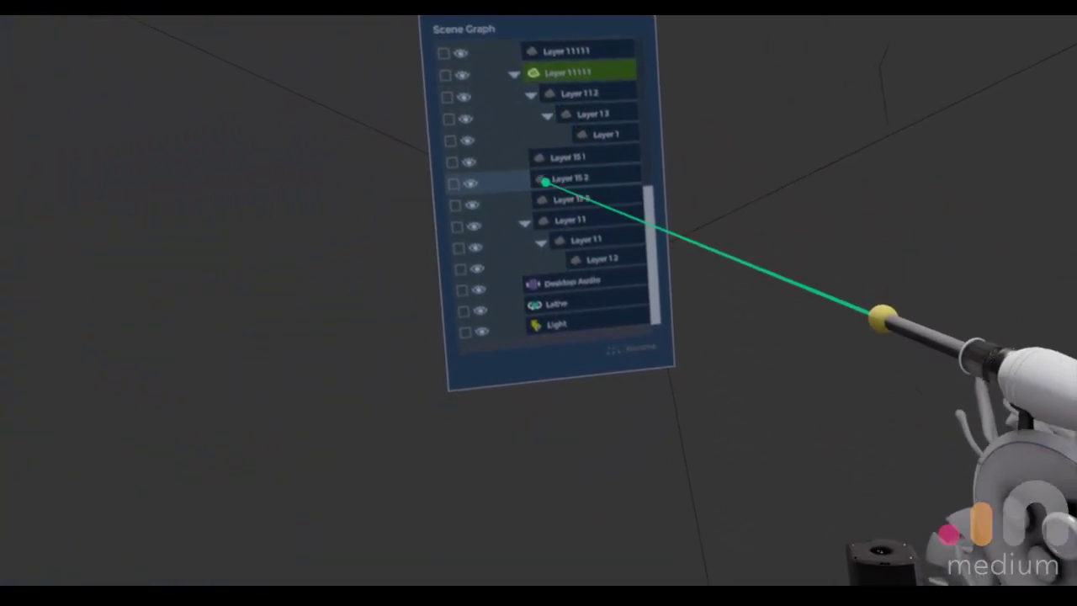
Step: Nest both arm chains, Layer 1111 and the second Layer 11111 under the chest's Layer 11111 in the scene graph
{"action": "left_click_drag", "start_coordinate": [547, 76], "coordinate": [545, 63]}
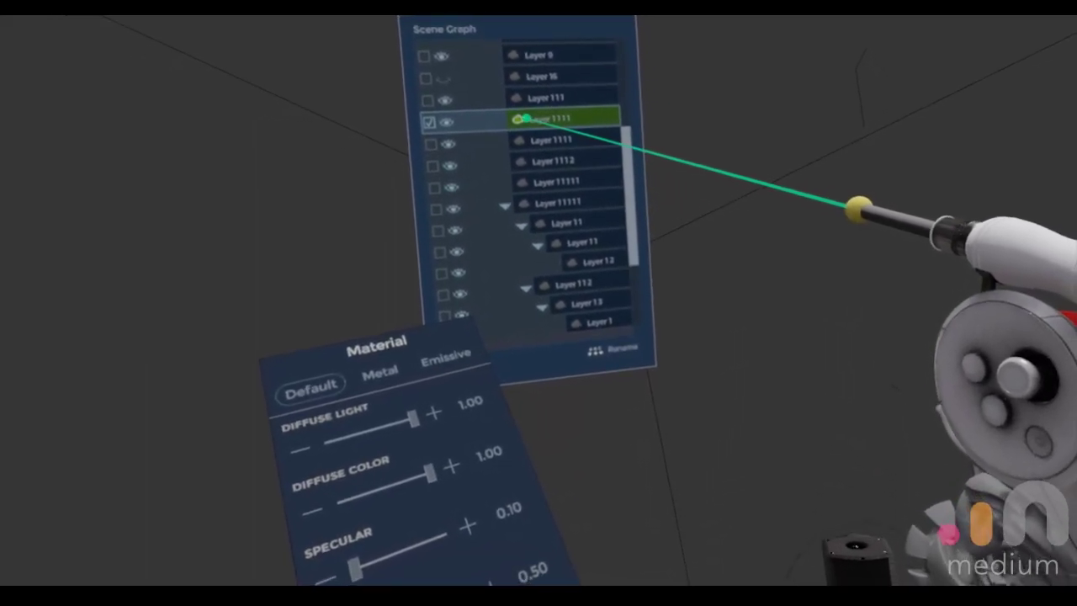
{"action": "left_click_drag", "start_coordinate": [522, 119], "coordinate": [515, 196]}
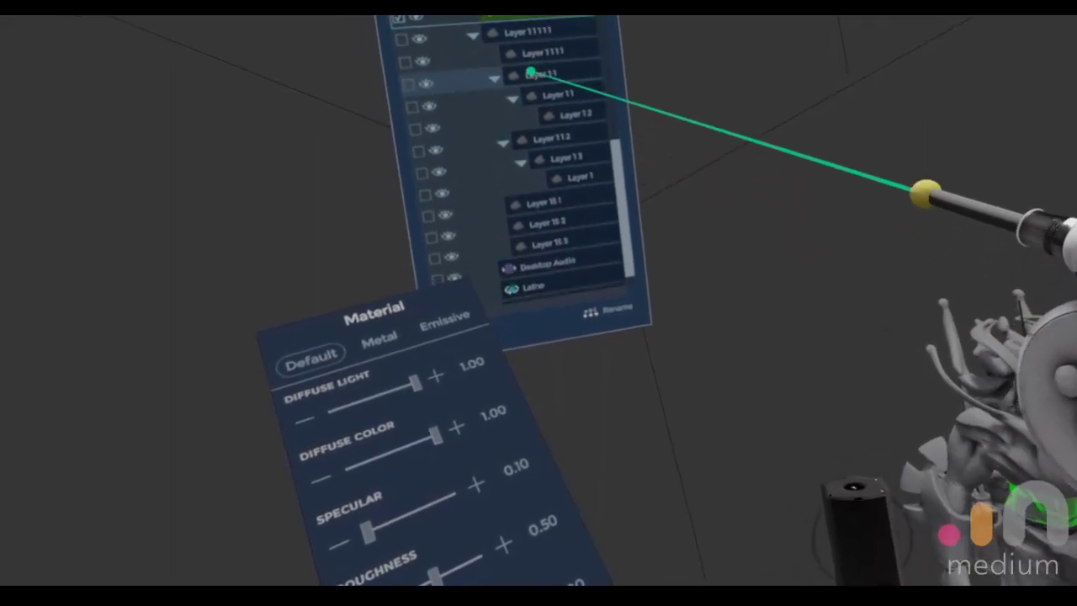
{"action": "left_click_drag", "start_coordinate": [530, 71], "coordinate": [545, 196]}
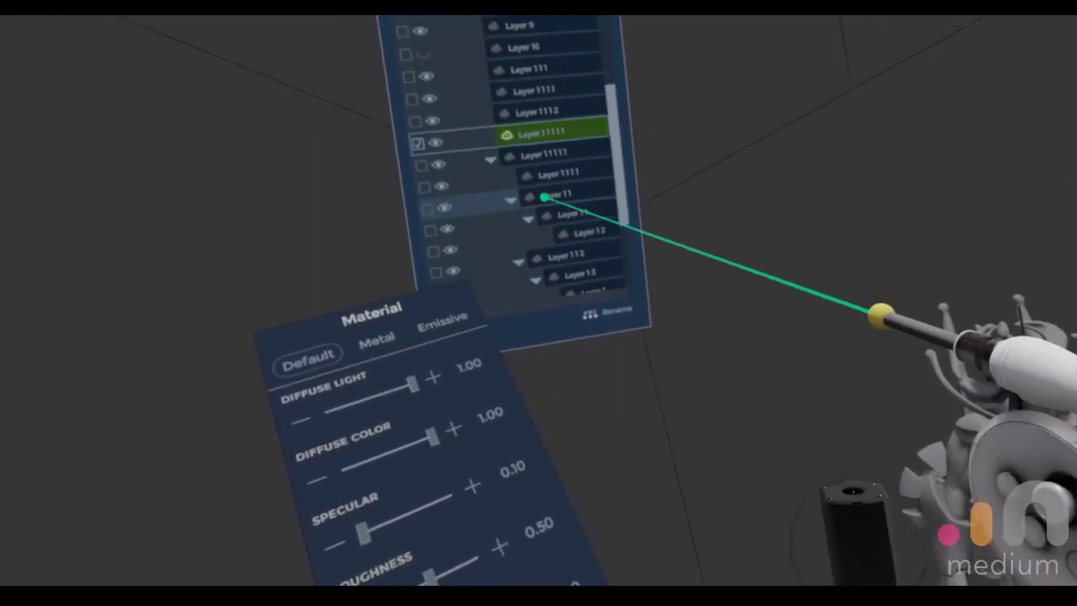
{"action": "left_click_drag", "start_coordinate": [500, 103], "coordinate": [497, 127]}
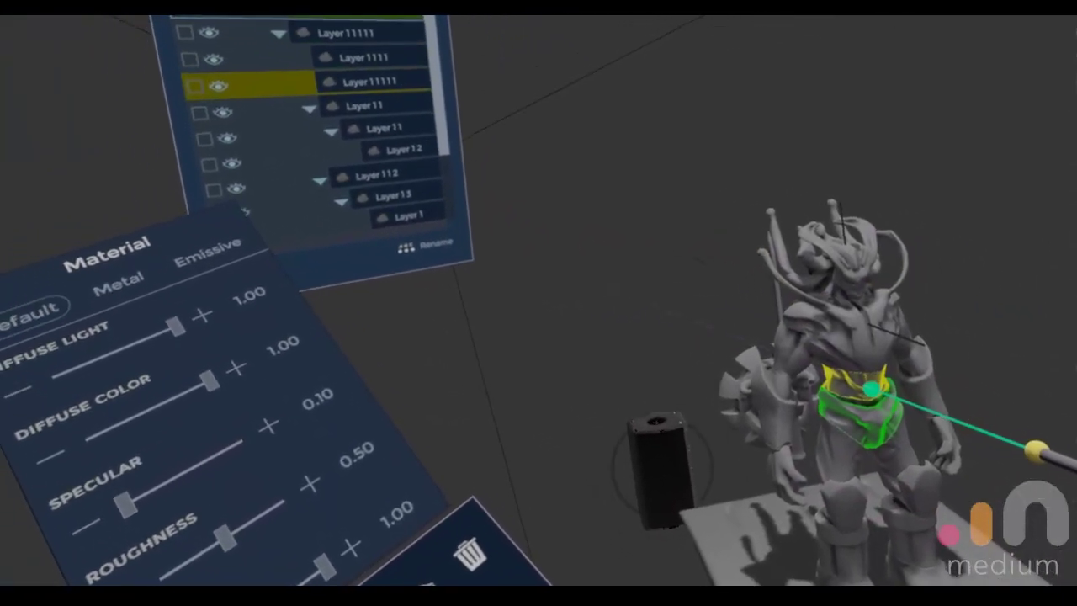
Step: Select the pelvis piece and nest the whole Layer 11111 chest group under its Layer 1112
{"action": "left_click", "coordinate": [872, 389]}
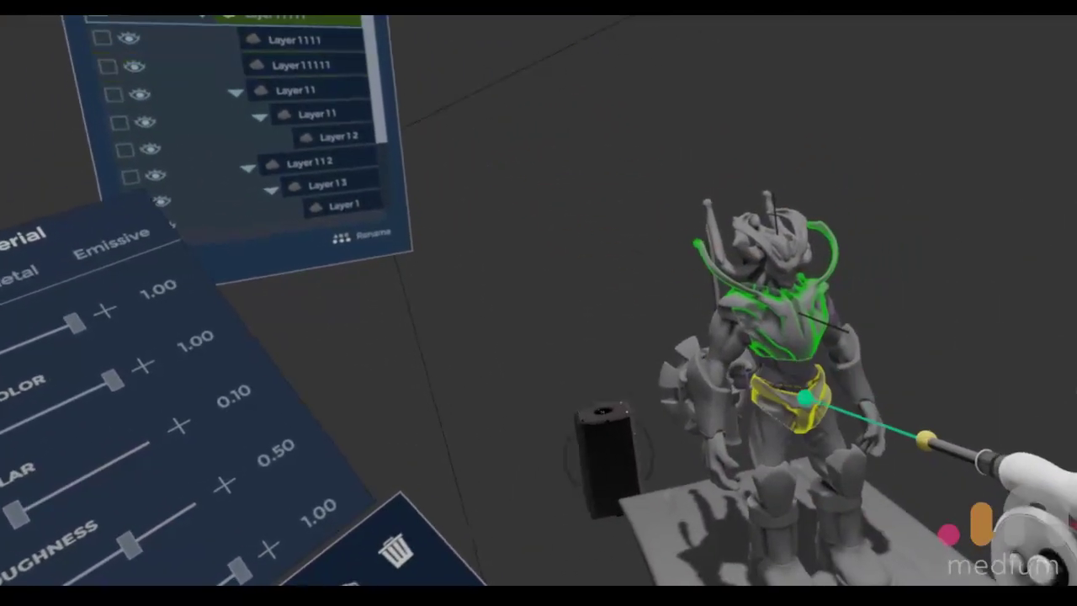
{"action": "left_click", "coordinate": [806, 399]}
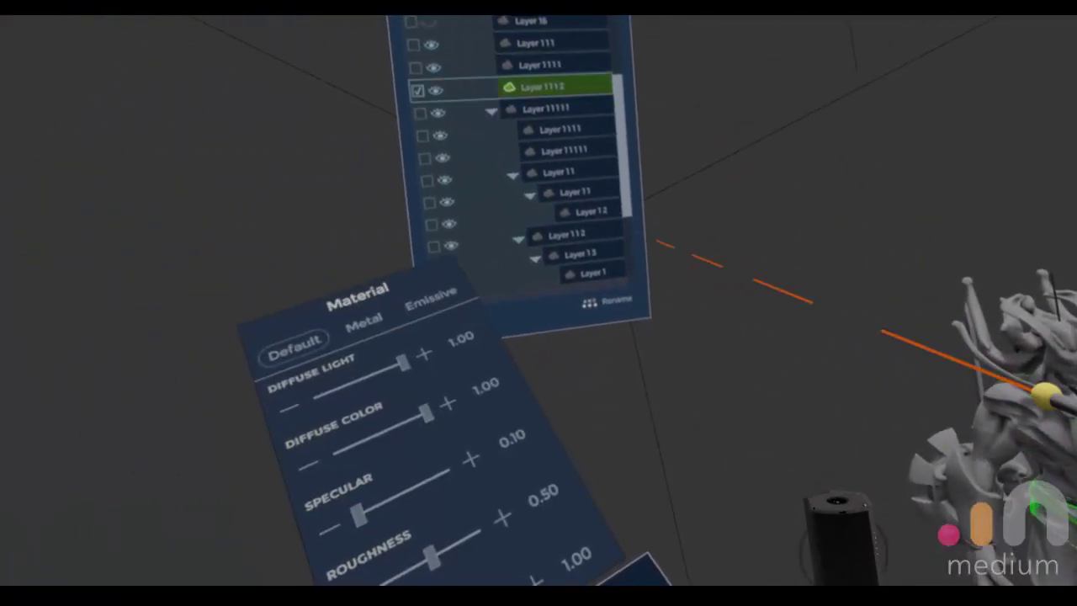
{"action": "left_click_drag", "start_coordinate": [517, 107], "coordinate": [529, 80]}
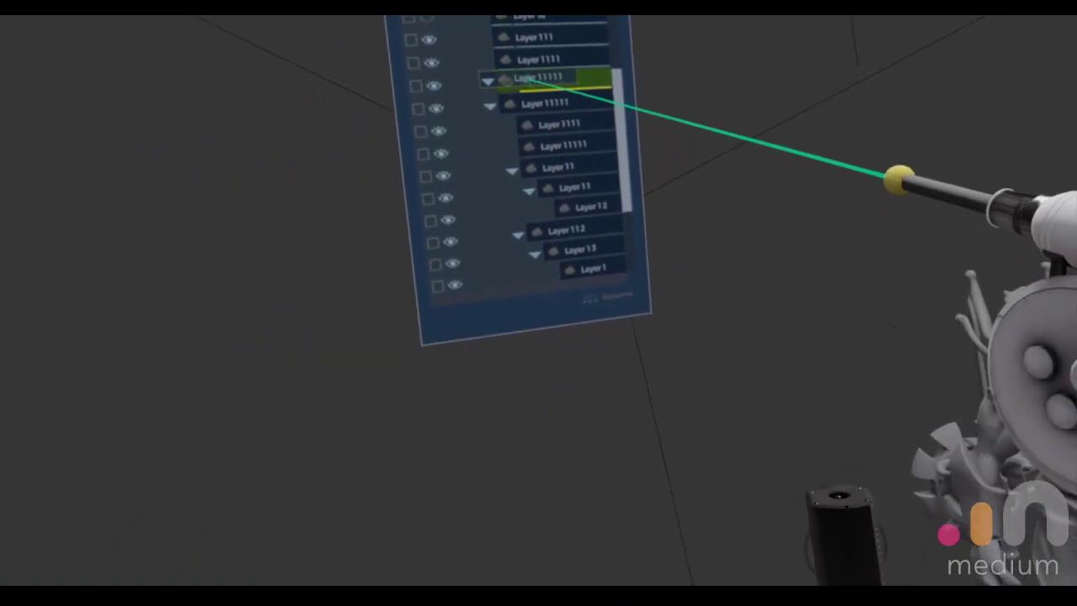
{"action": "left_click", "coordinate": [512, 76]}
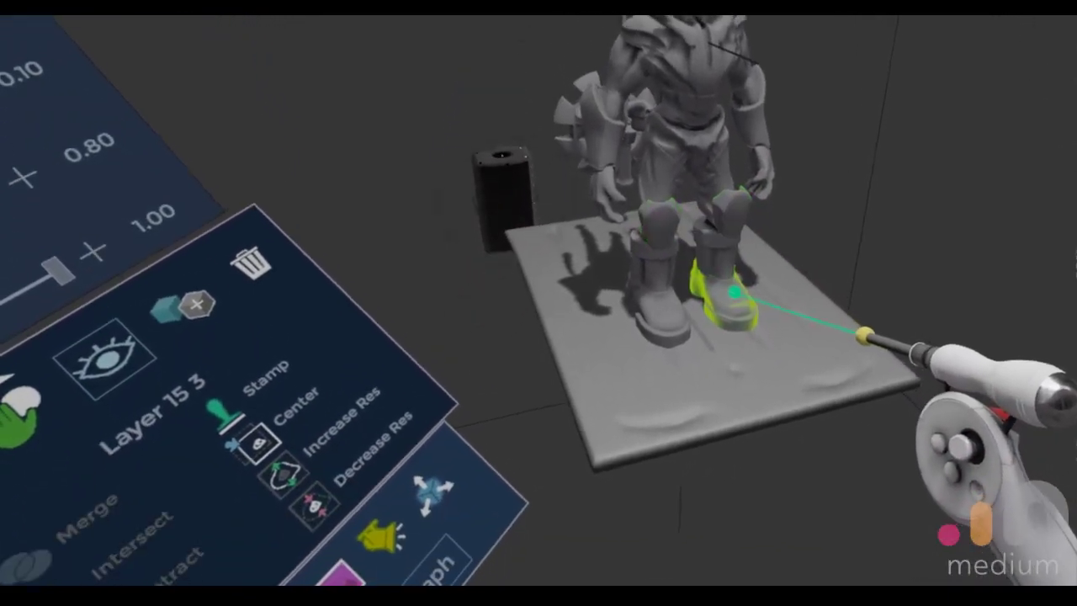
Step: Select one leg's foot, shin and thigh layers, Layer 15 3, Layer 15 and Layer 1111, and try to nest them together
{"action": "left_click", "coordinate": [735, 292]}
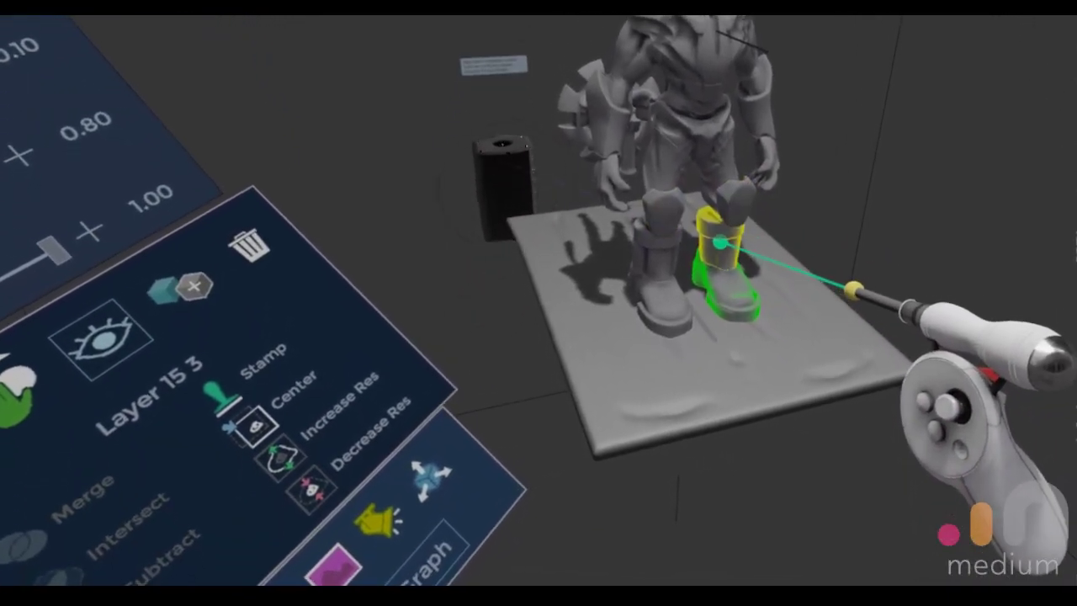
{"action": "left_click", "coordinate": [721, 242]}
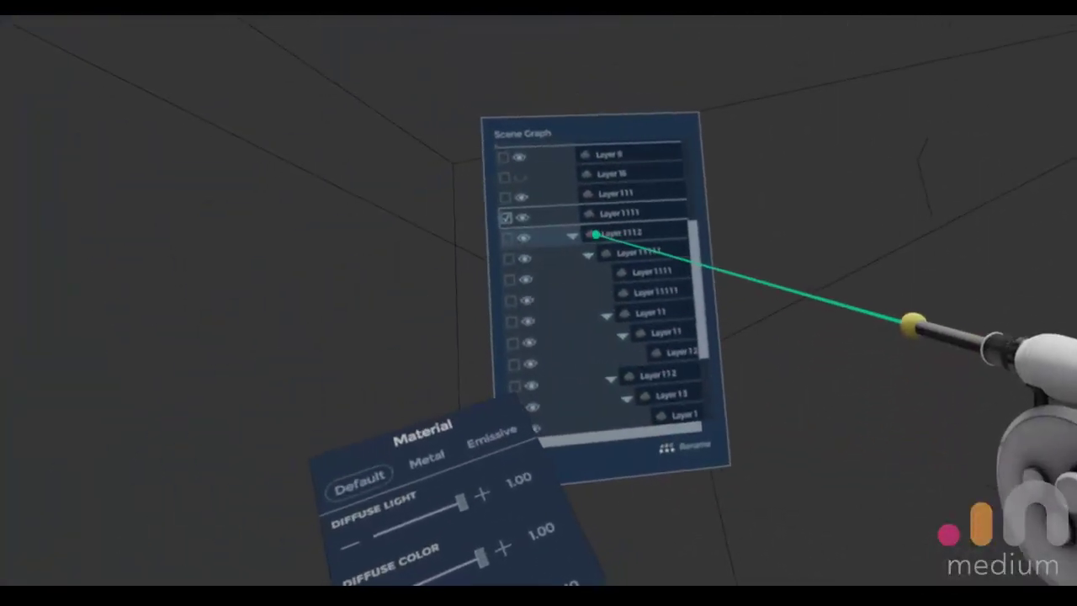
{"action": "left_click", "coordinate": [576, 236]}
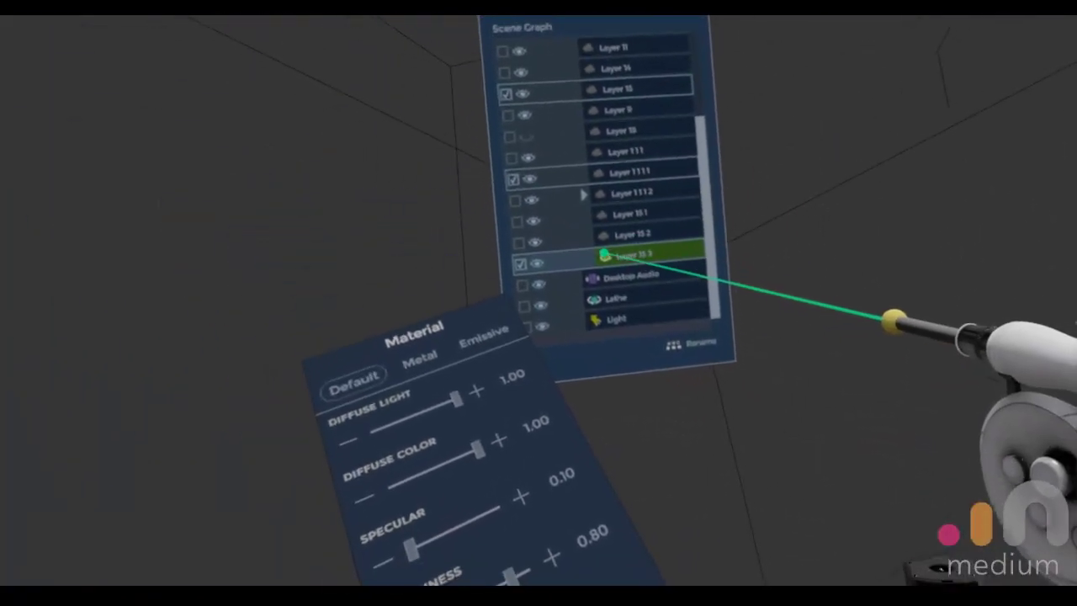
{"action": "left_click_drag", "start_coordinate": [583, 152], "coordinate": [585, 230]}
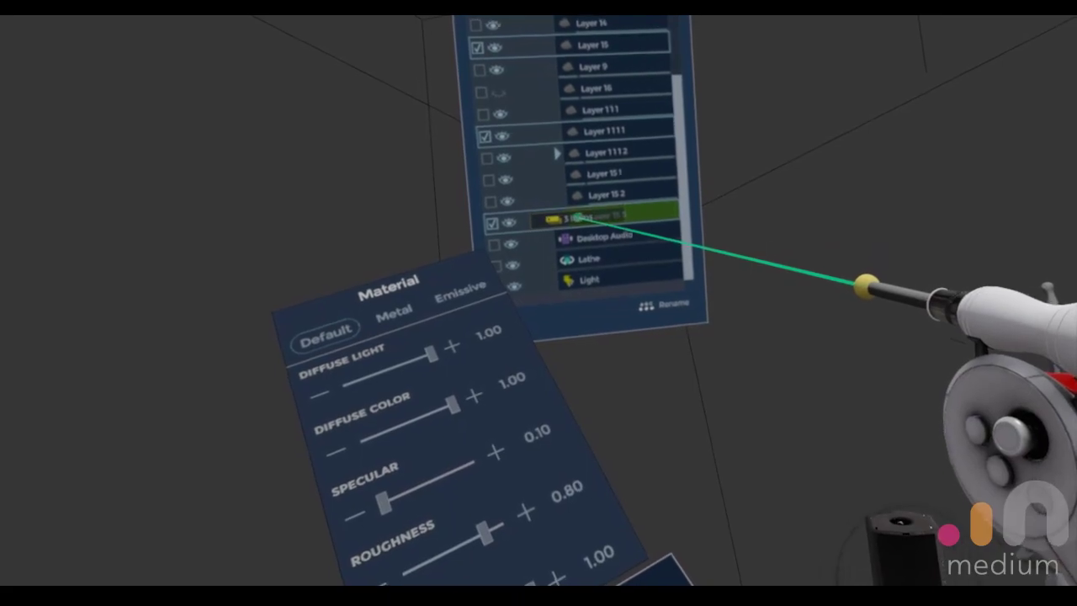
{"action": "left_click_drag", "start_coordinate": [565, 62], "coordinate": [558, 36]}
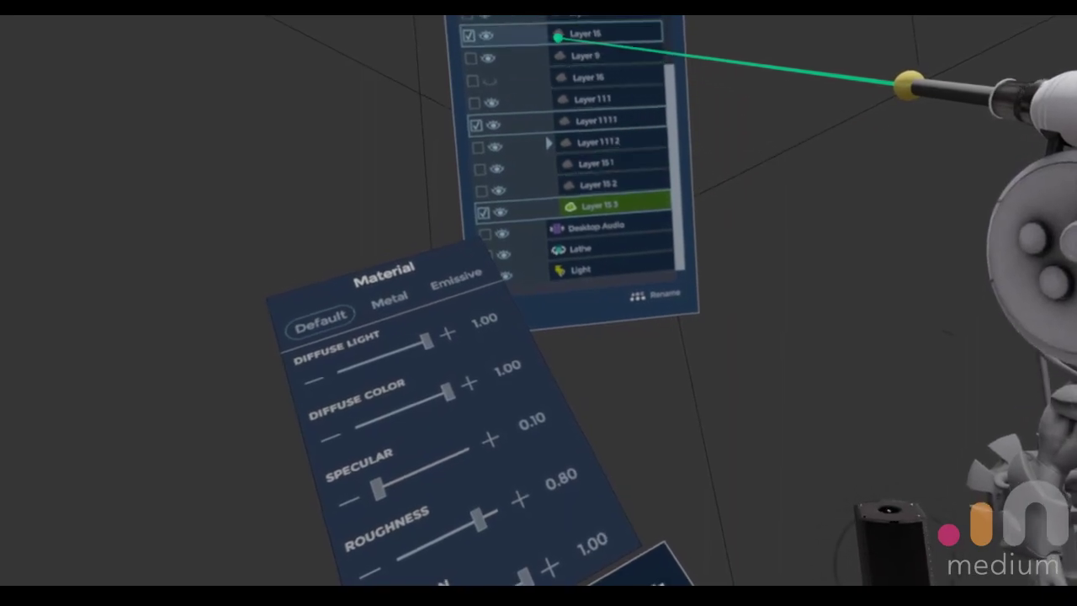
Step: Identify the other leg's pieces on the figure and nest its foot, Layer 15 1, under its shin, Layer 15 2
{"action": "left_click", "coordinate": [569, 163]}
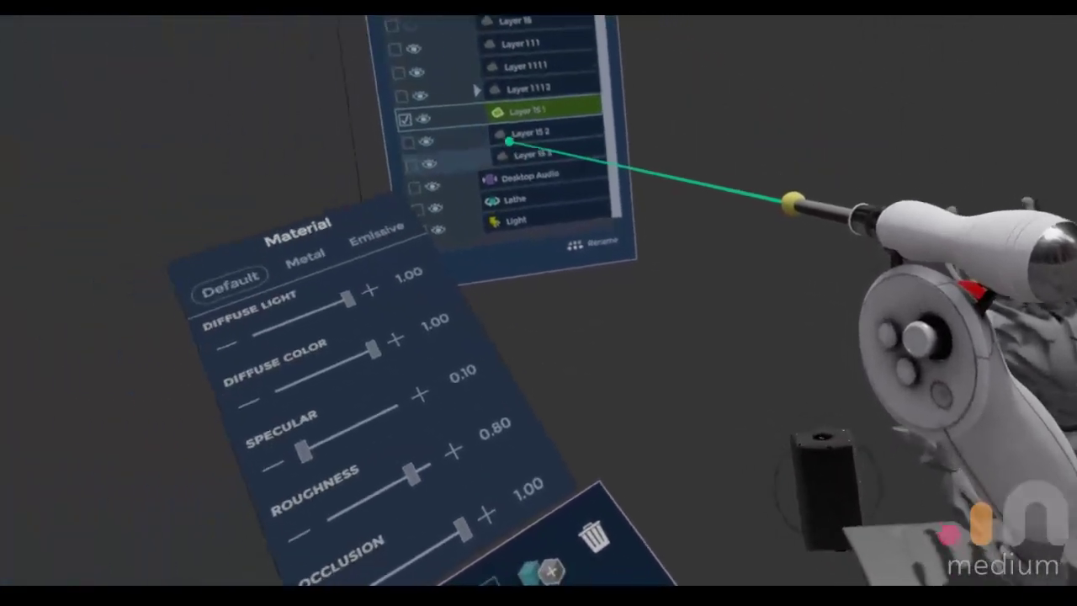
{"action": "left_click", "coordinate": [509, 137]}
{"action": "left_click", "coordinate": [290, 19]}
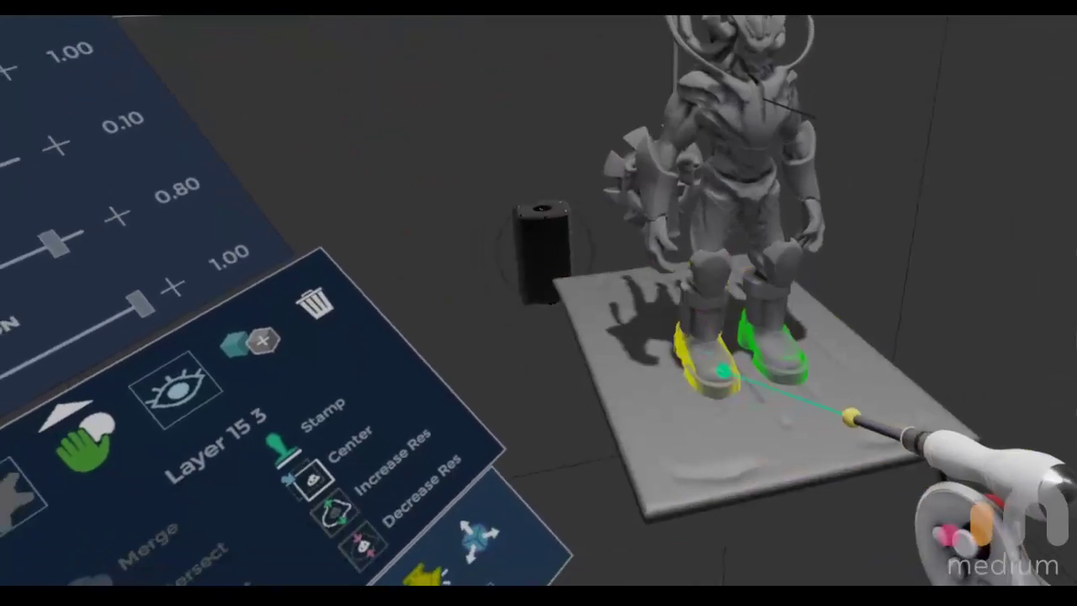
{"action": "left_click", "coordinate": [723, 370]}
{"action": "left_click", "coordinate": [695, 315]}
{"action": "left_click", "coordinate": [719, 258]}
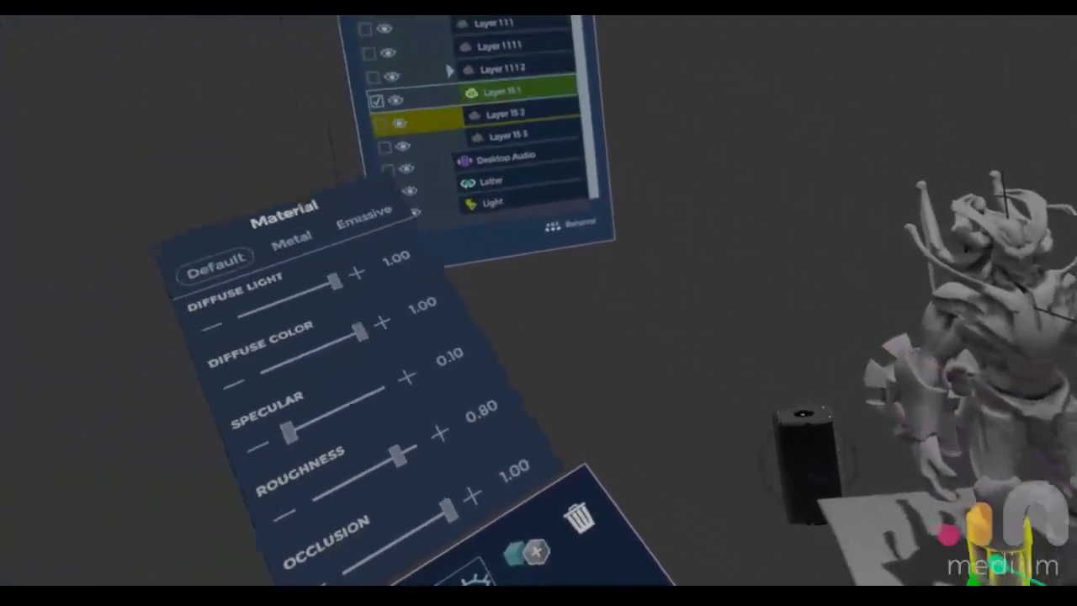
{"action": "left_click_drag", "start_coordinate": [572, 96], "coordinate": [589, 105]}
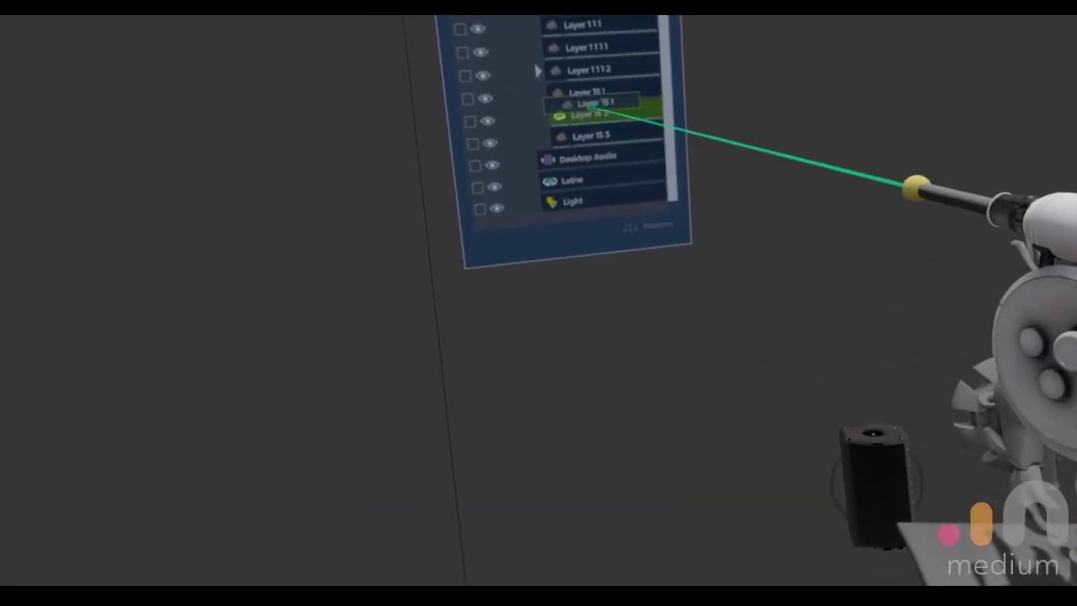
{"action": "left_click", "coordinate": [545, 80]}
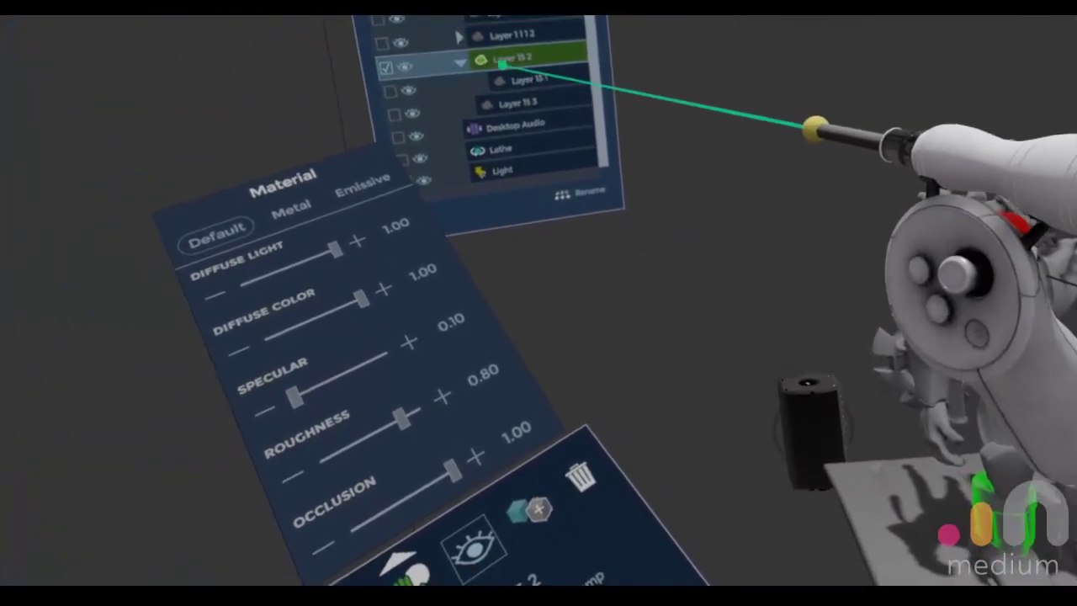
Step: Select that leg's thigh and nest the Layer 15 2 shin-and-foot chain under its Layer 111
{"action": "left_click_drag", "start_coordinate": [500, 63], "coordinate": [522, 98]}
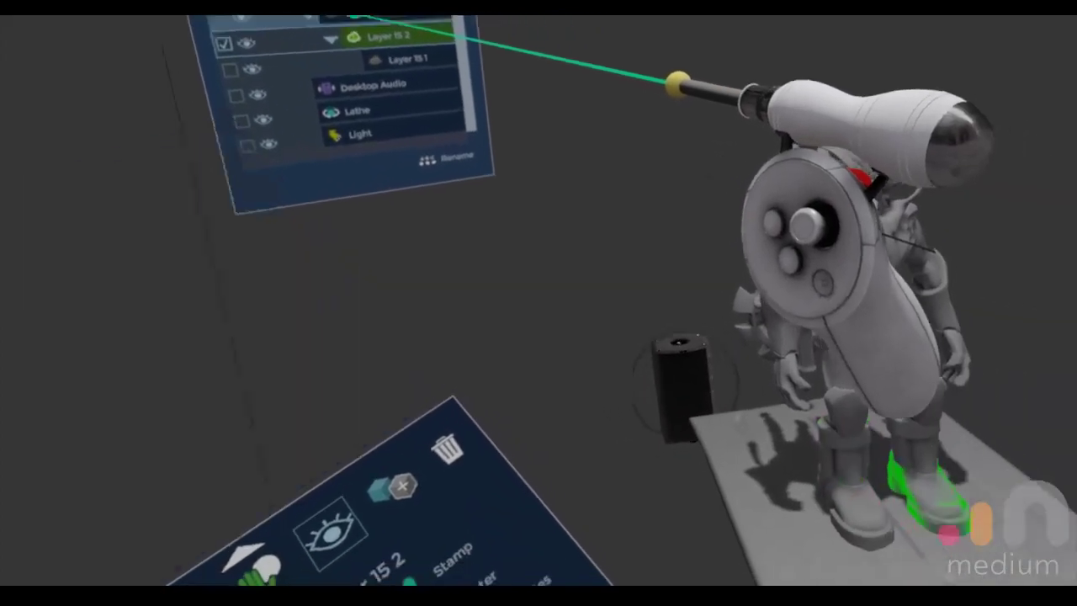
{"action": "left_click", "coordinate": [355, 15]}
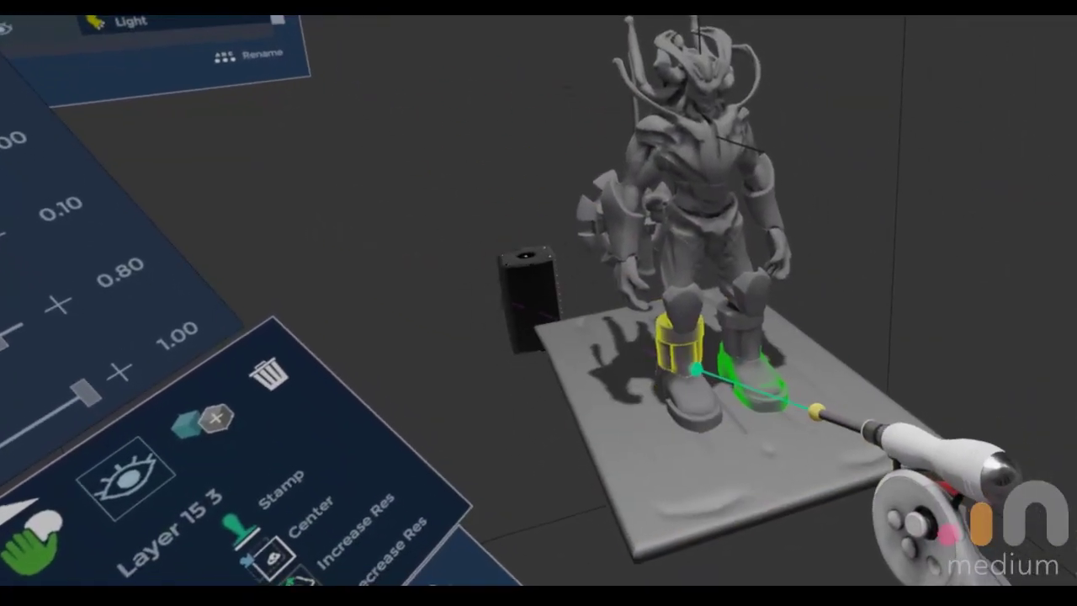
{"action": "left_click", "coordinate": [709, 384]}
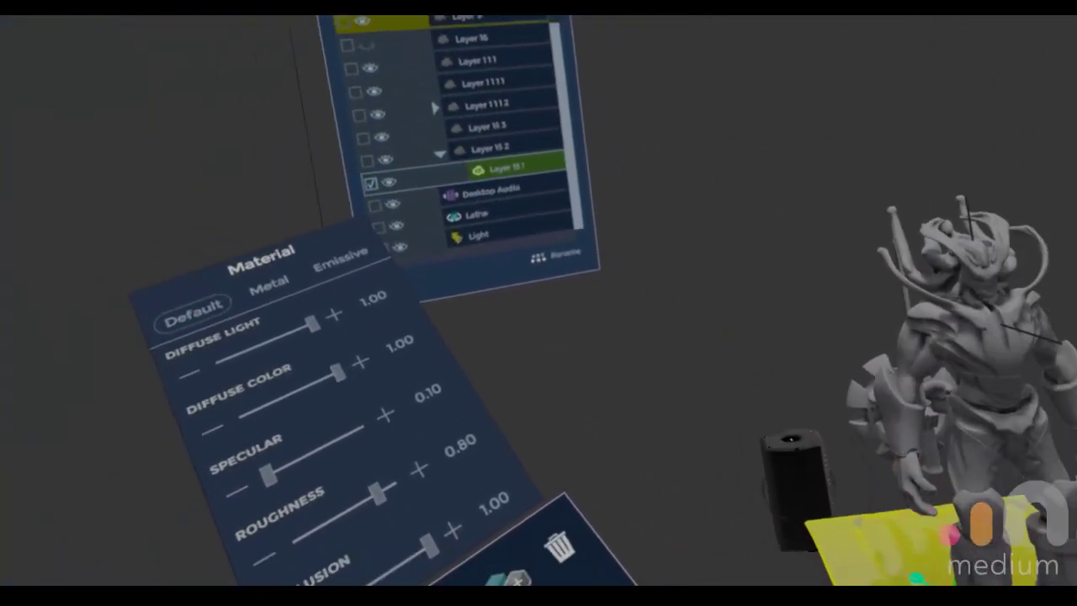
{"action": "left_click", "coordinate": [1005, 557]}
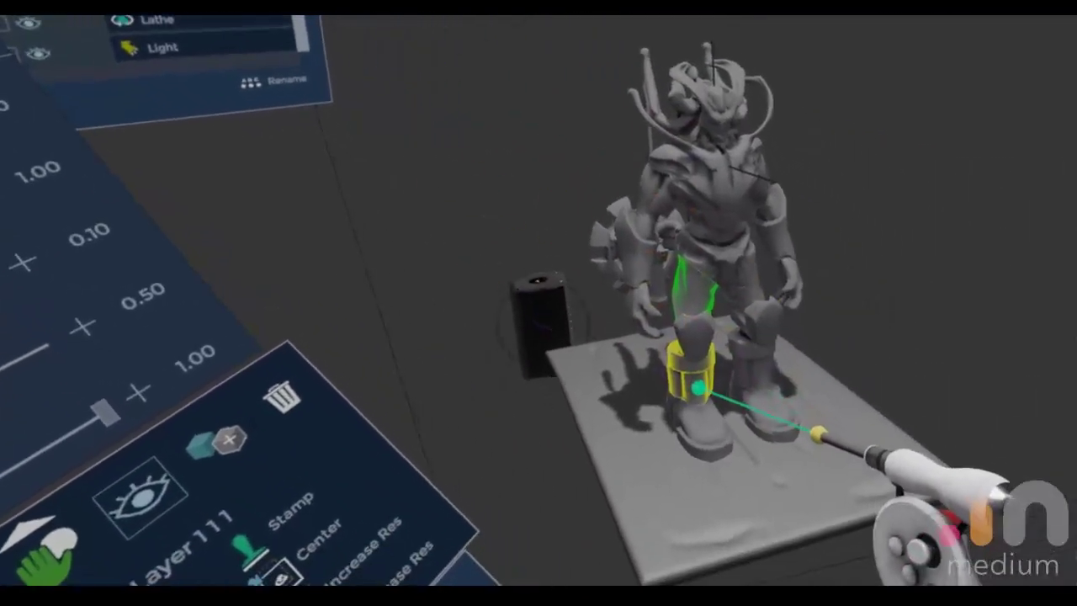
{"action": "left_click_drag", "start_coordinate": [697, 385], "coordinate": [682, 338]}
{"action": "left_click", "coordinate": [645, 323]}
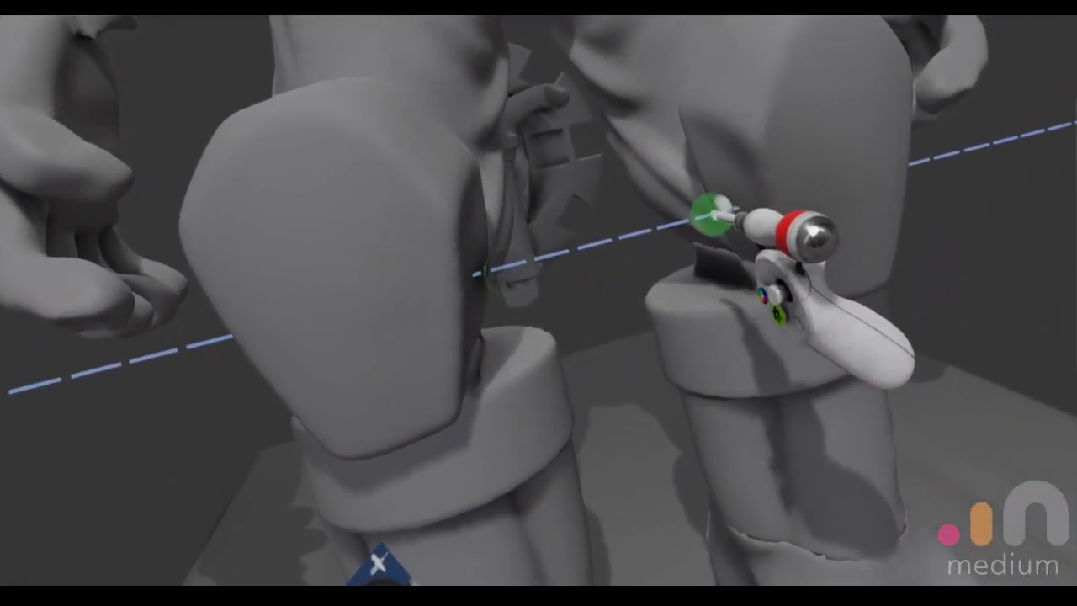
Step: Try a mirrored clay bar between the figure's knees and toggle Mirror
{"action": "left_click_drag", "start_coordinate": [697, 183], "coordinate": [637, 201]}
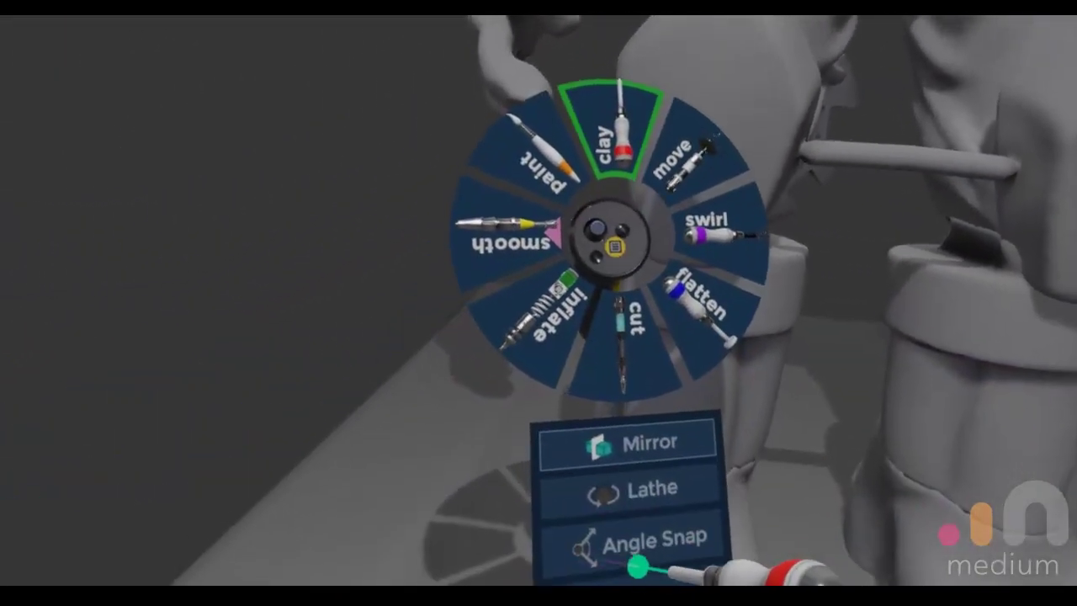
{"action": "left_click", "coordinate": [599, 421]}
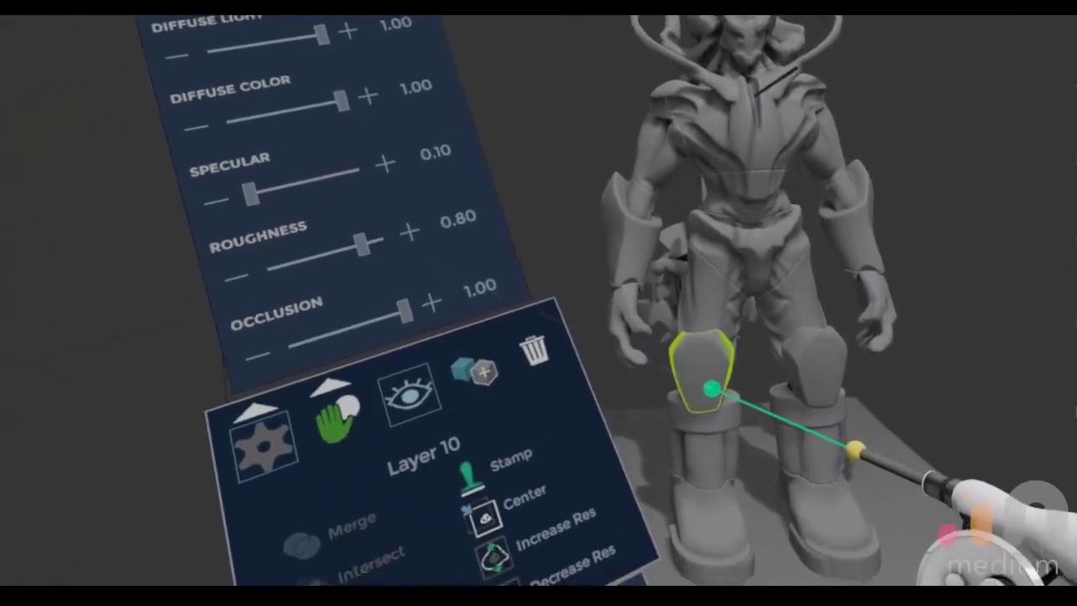
Step: Hide both knee pads, and add a new sculpt layer with decreased resolution
{"action": "left_click", "coordinate": [802, 383]}
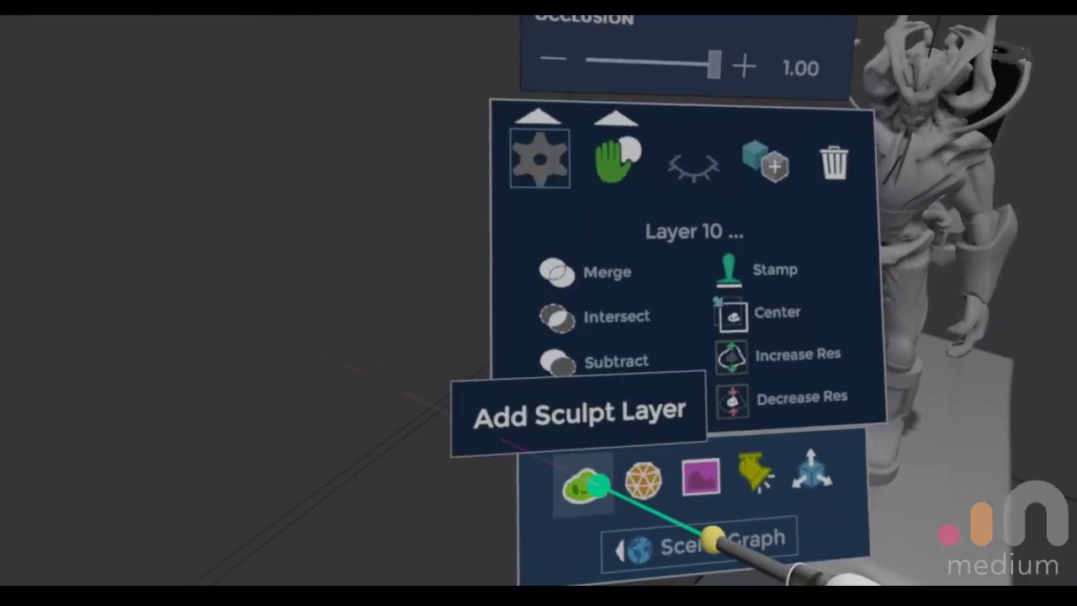
{"action": "left_click", "coordinate": [582, 486]}
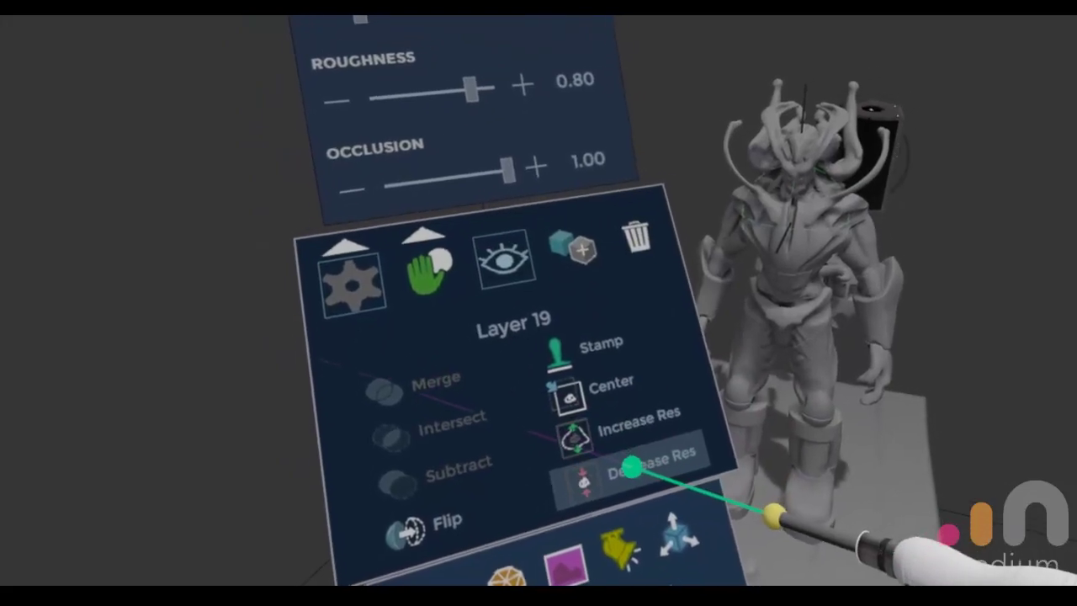
{"action": "left_click", "coordinate": [583, 485]}
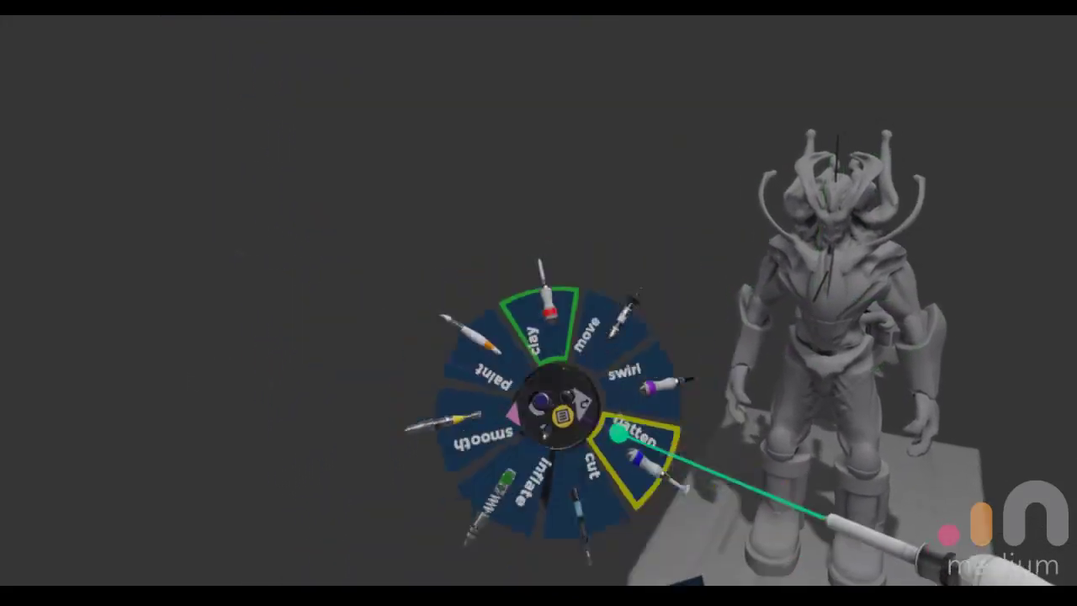
Step: Choose the Clay tool with a dark red colour, RGB 130, 36, 36, and toggle Mirror
{"action": "left_click", "coordinate": [556, 288]}
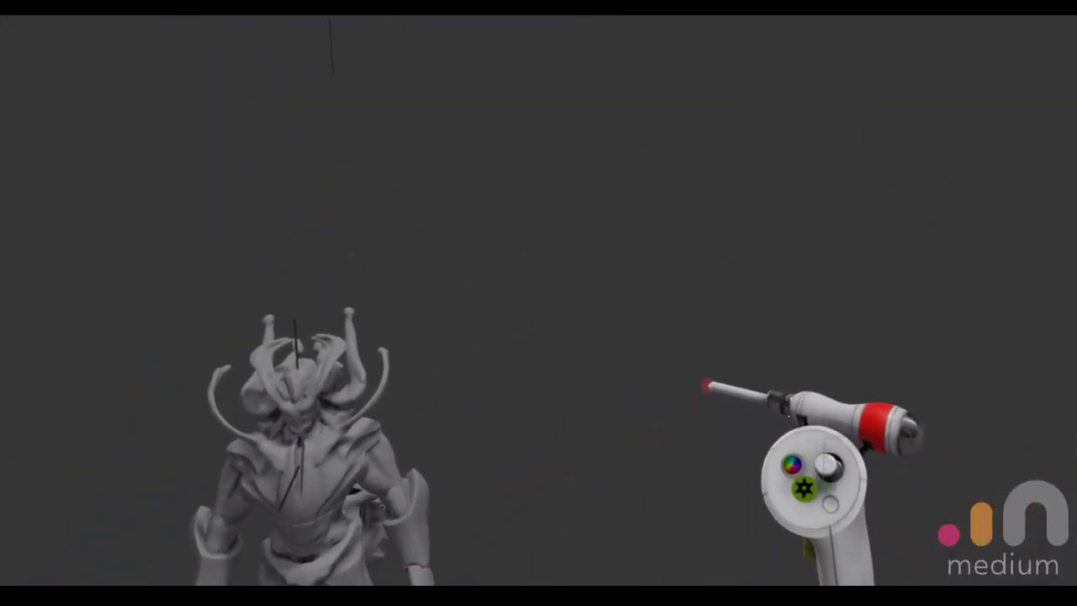
{"action": "left_click", "coordinate": [775, 477]}
{"action": "left_click", "coordinate": [877, 383]}
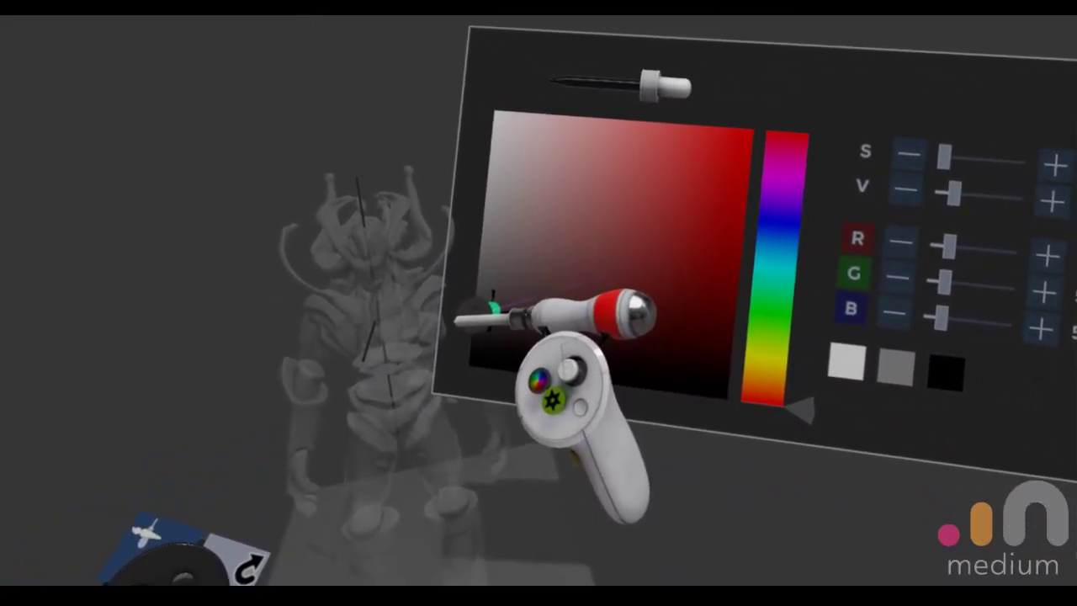
{"action": "left_click_drag", "start_coordinate": [494, 308], "coordinate": [702, 223]}
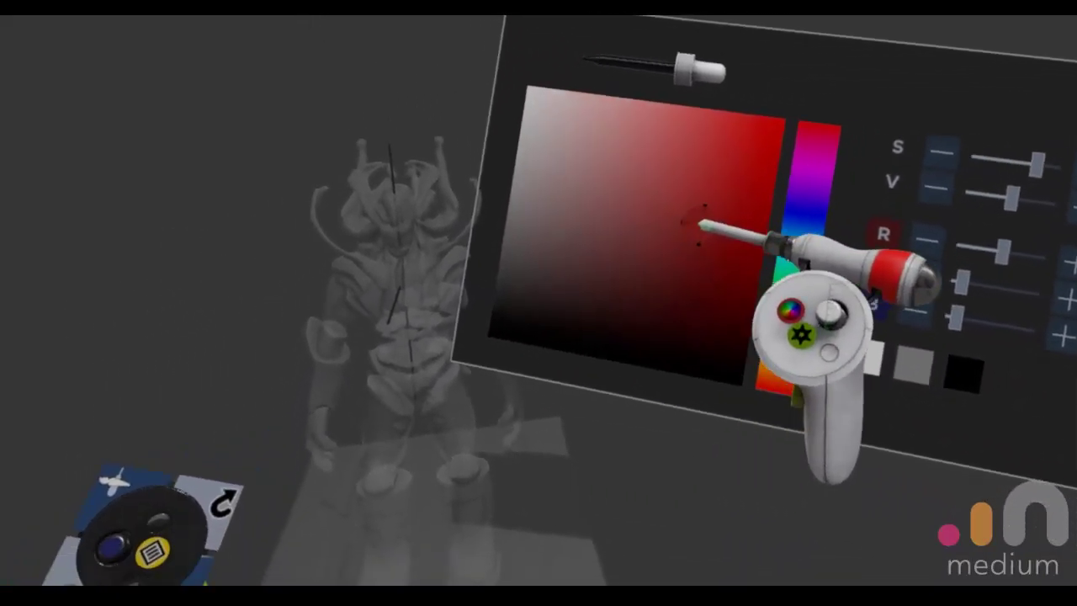
{"action": "left_click", "coordinate": [783, 342]}
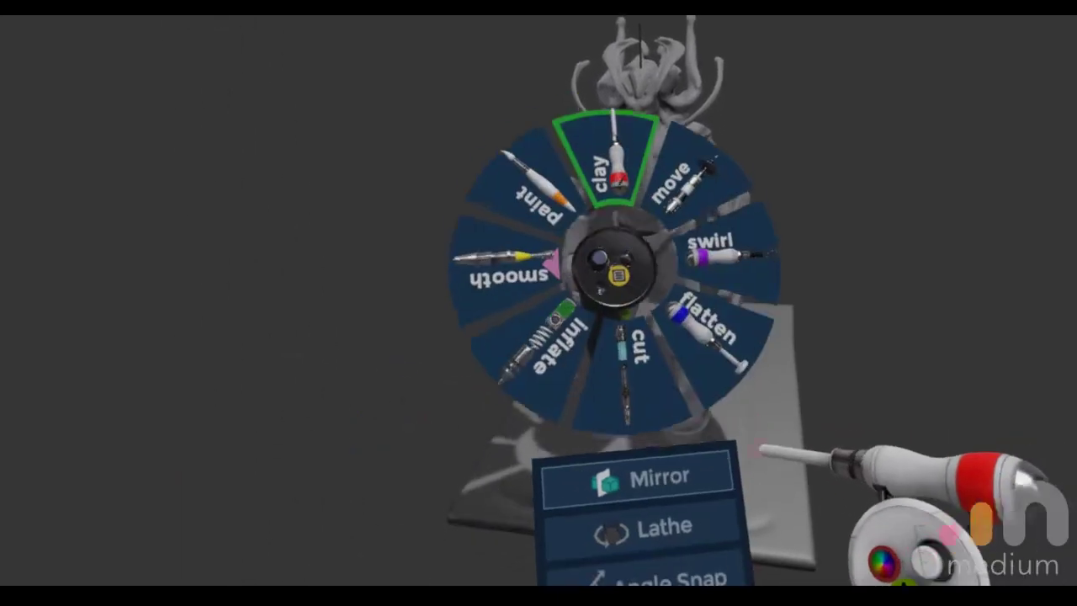
{"action": "left_click", "coordinate": [642, 435]}
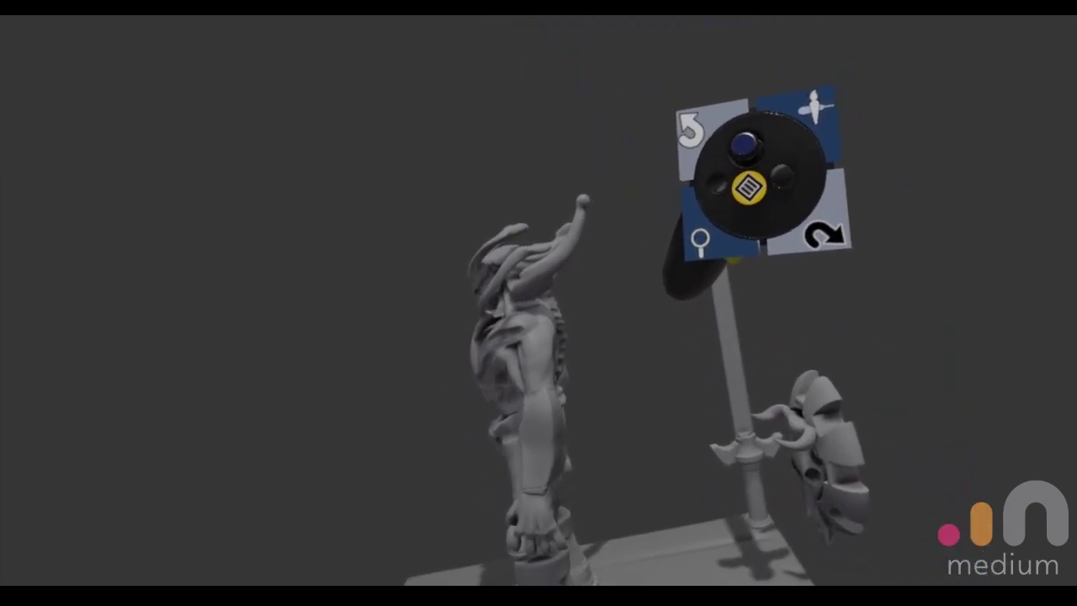
Step: Reposition the shield beside the figure and place the sword in the figure's hand
{"action": "left_click", "coordinate": [711, 370]}
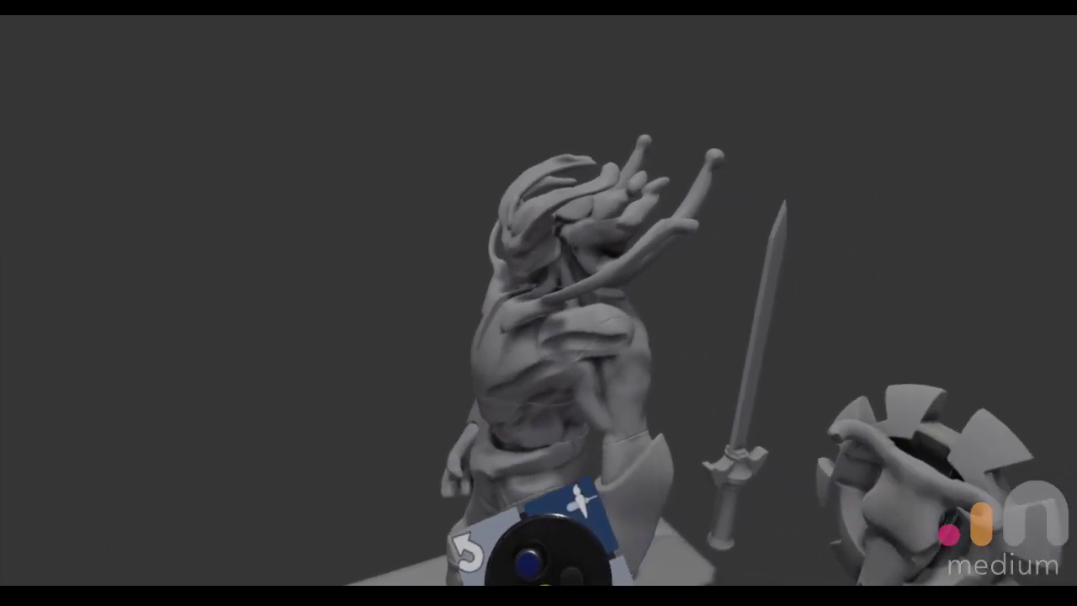
{"action": "left_click_drag", "start_coordinate": [858, 438], "coordinate": [958, 457]}
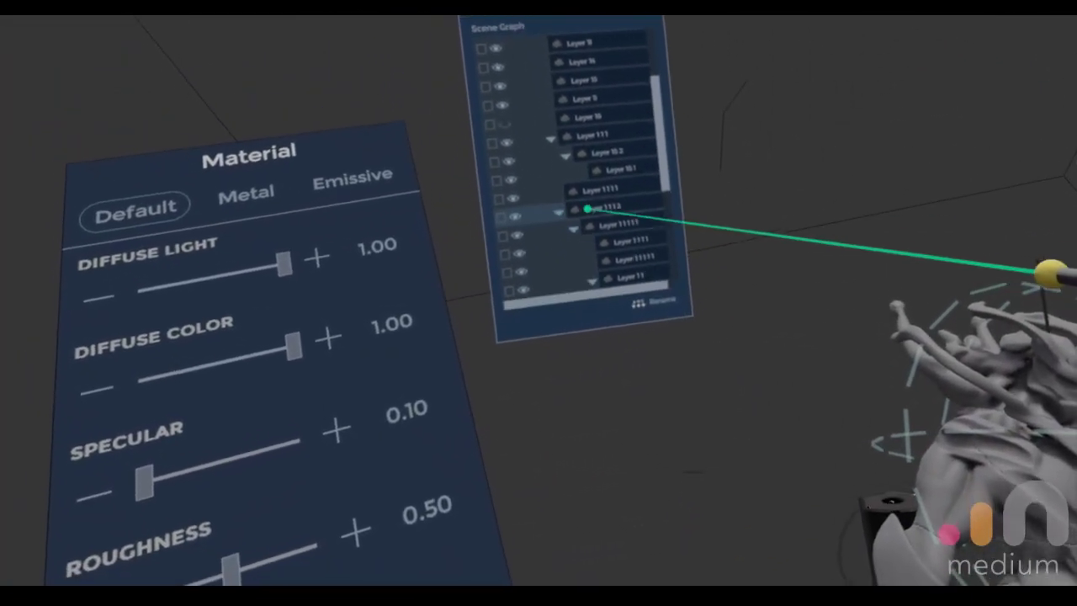
{"action": "left_click_drag", "start_coordinate": [621, 250], "coordinate": [607, 320]}
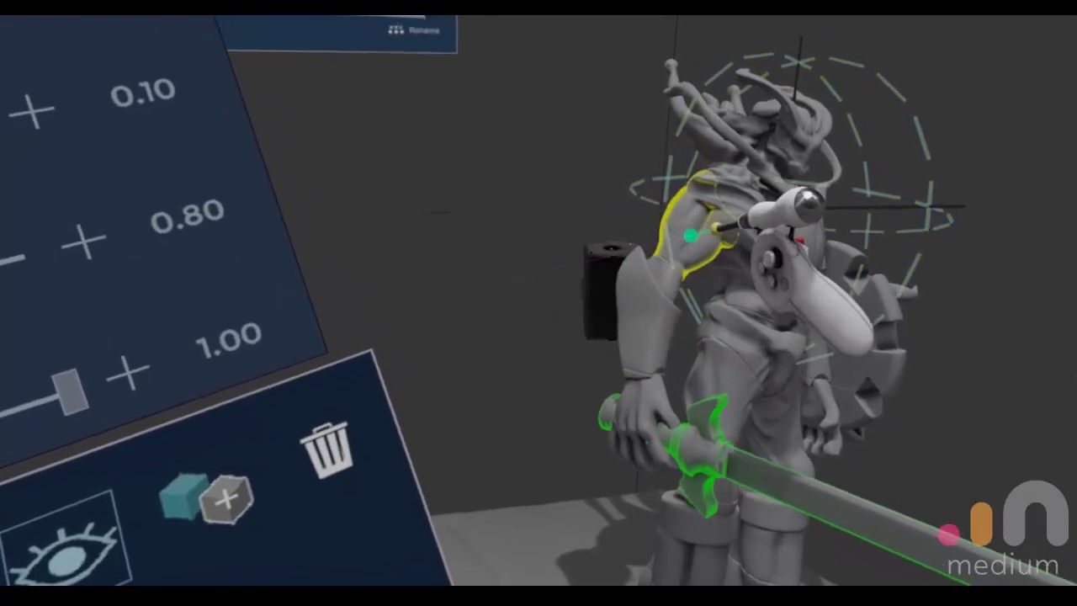
Step: Select the sword arm's upper arm, and move the shield away from the other forearm to the figure's side
{"action": "left_click", "coordinate": [695, 229]}
{"action": "left_click_drag", "start_coordinate": [698, 226], "coordinate": [589, 89]}
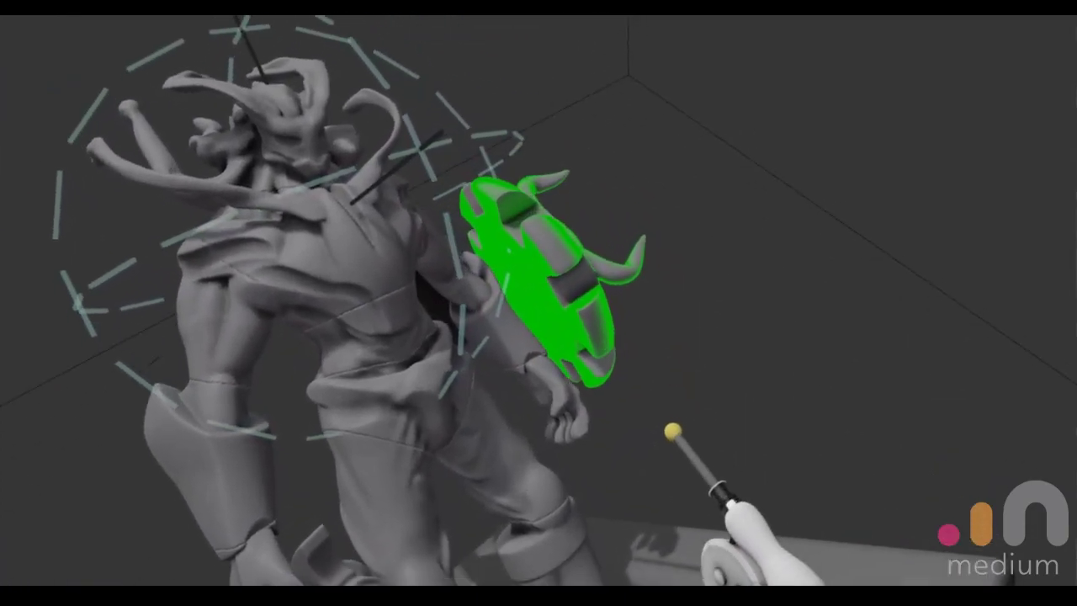
{"action": "left_click_drag", "start_coordinate": [692, 411], "coordinate": [951, 459]}
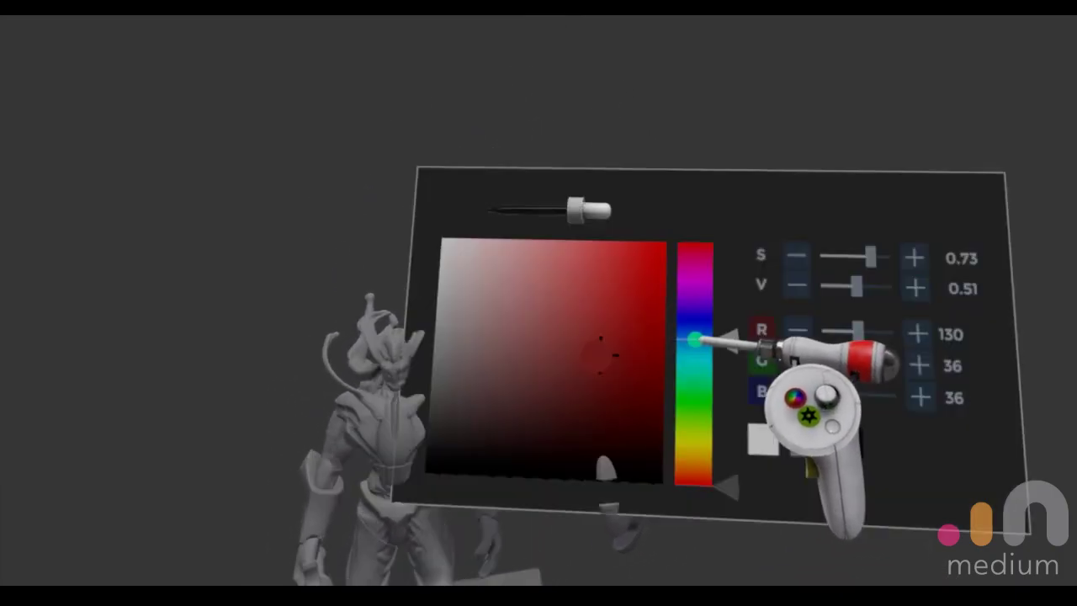
Step: Adjust the hue of the clay colour
{"action": "left_click_drag", "start_coordinate": [680, 278], "coordinate": [700, 242]}
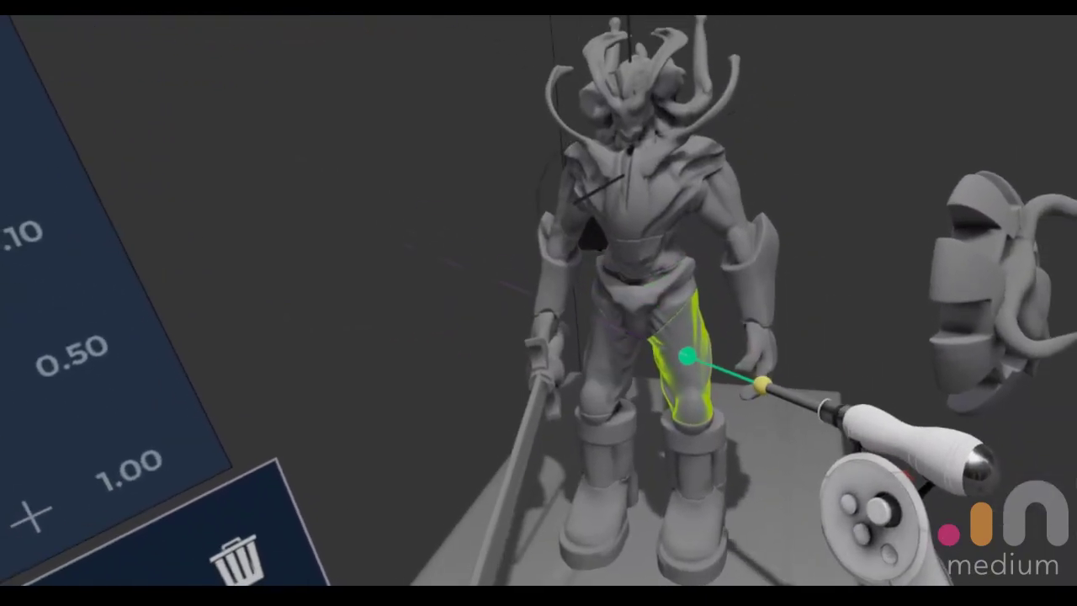
Step: Nest the remaining leg's foot, Layer 15 3, under its shin, Layer 15, and both under the thigh's Layer 1111
{"action": "left_click_drag", "start_coordinate": [723, 409], "coordinate": [690, 310]}
{"action": "left_click_drag", "start_coordinate": [618, 325], "coordinate": [616, 290]}
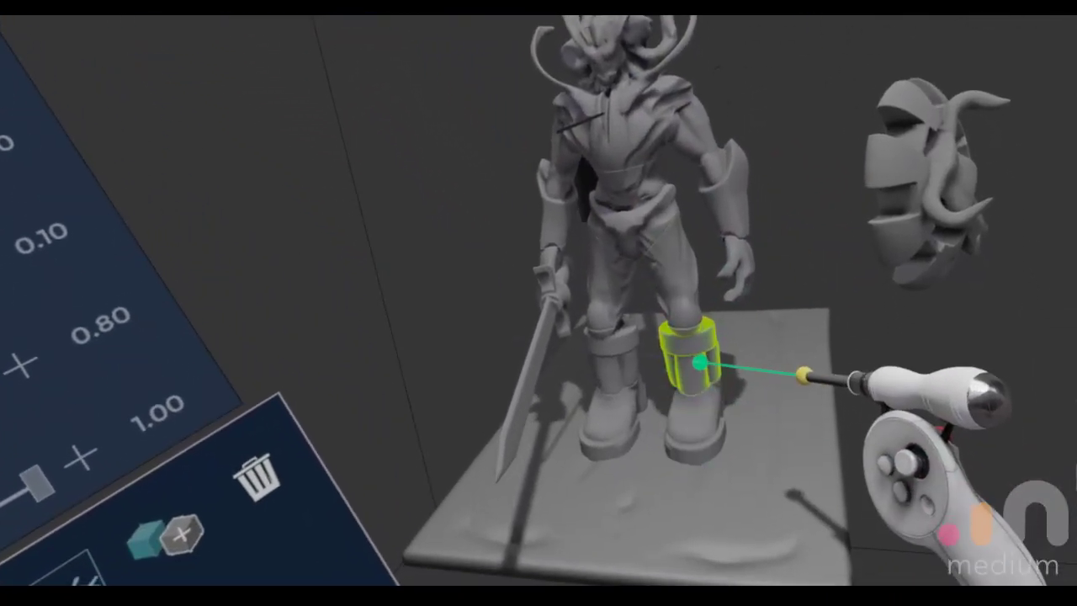
{"action": "left_click", "coordinate": [685, 398]}
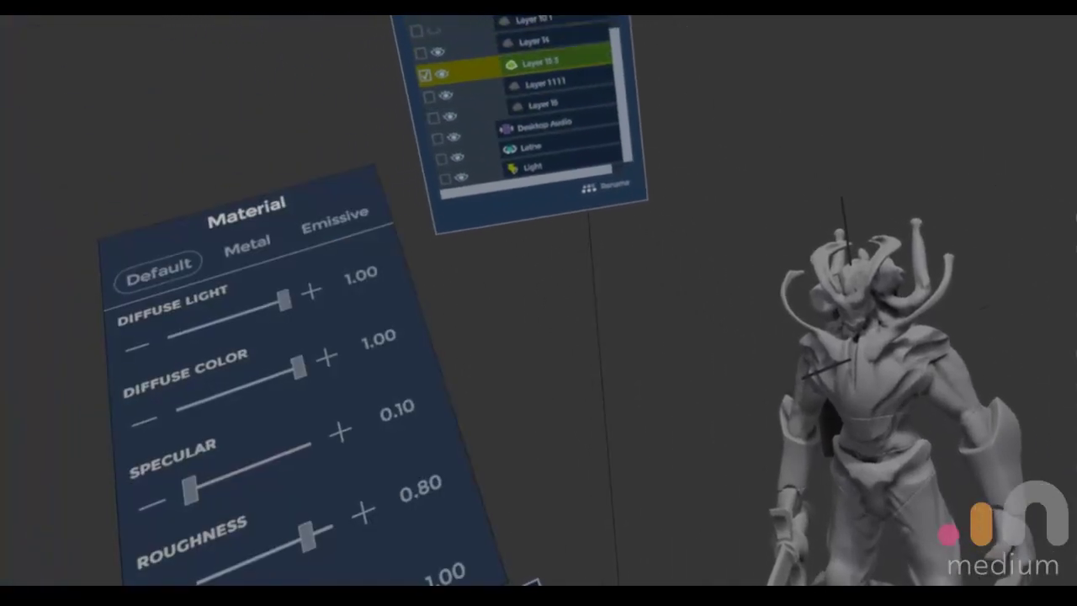
{"action": "left_click_drag", "start_coordinate": [562, 73], "coordinate": [562, 85]}
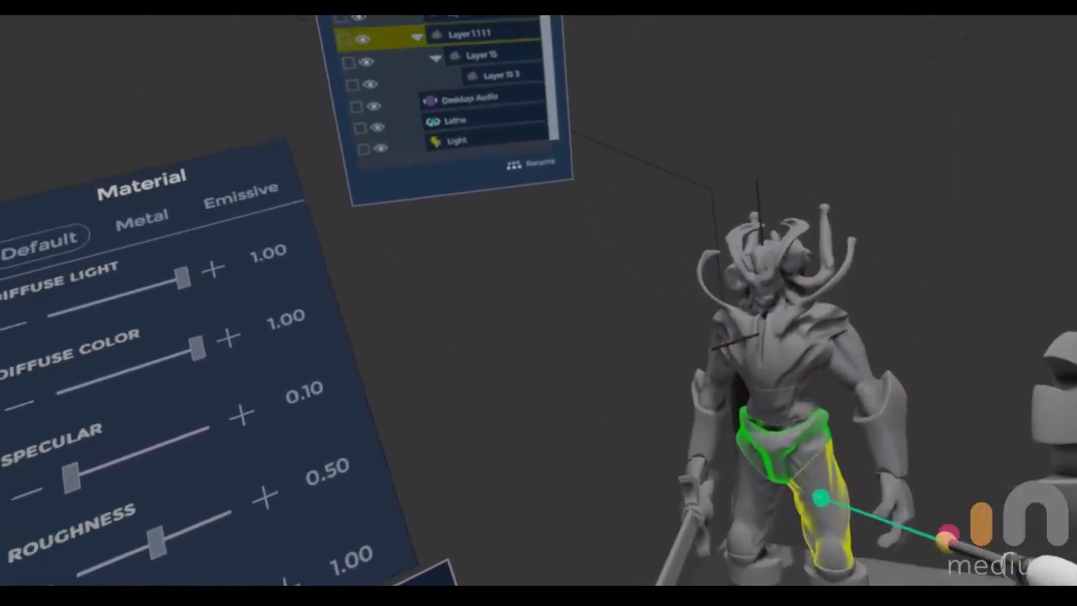
Step: Move the thigh layers, Layer 1111 and Layer 111, next to the pelvis's Layer 1112 in the scene graph
{"action": "left_click", "coordinate": [822, 500]}
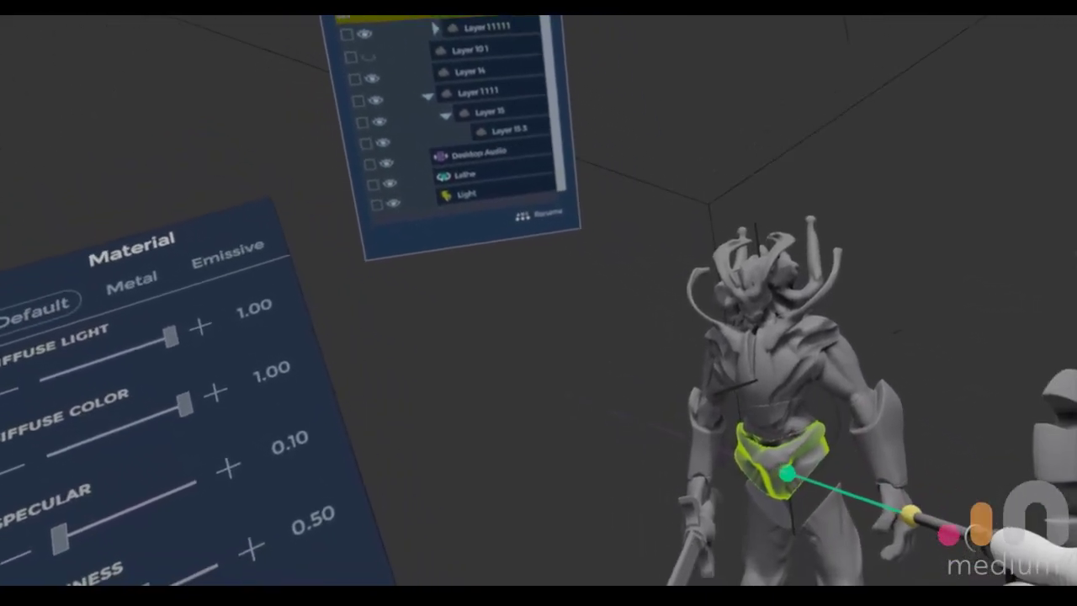
{"action": "left_click", "coordinate": [829, 507]}
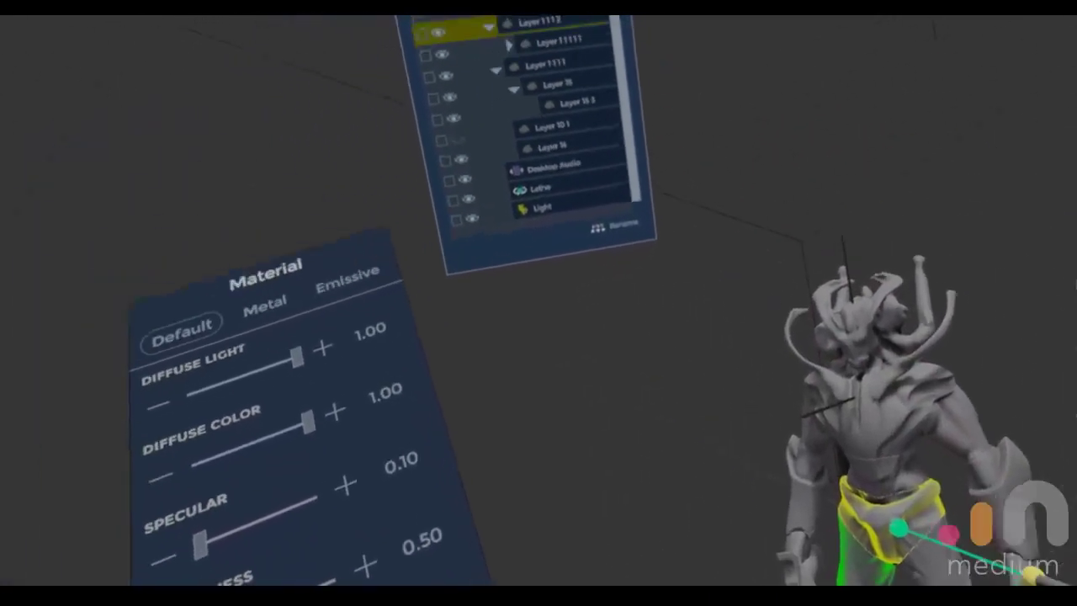
{"action": "left_click", "coordinate": [948, 579]}
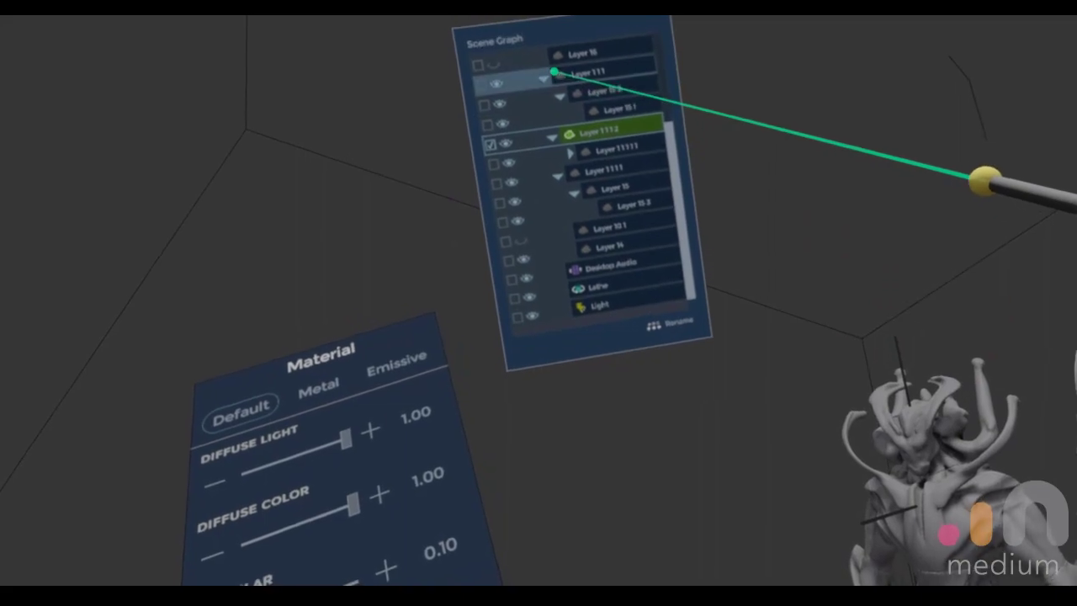
{"action": "left_click_drag", "start_coordinate": [555, 71], "coordinate": [566, 131]}
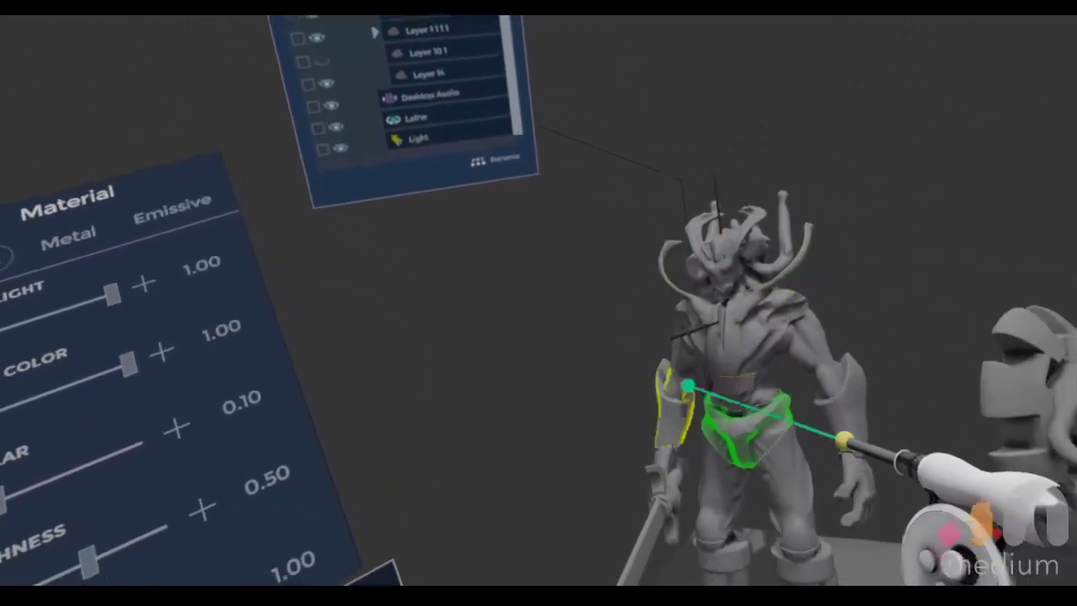
Step: Nest both thigh layers, Layer 111 and Layer 1111, under the pelvis's Layer 1112
{"action": "left_click", "coordinate": [690, 297]}
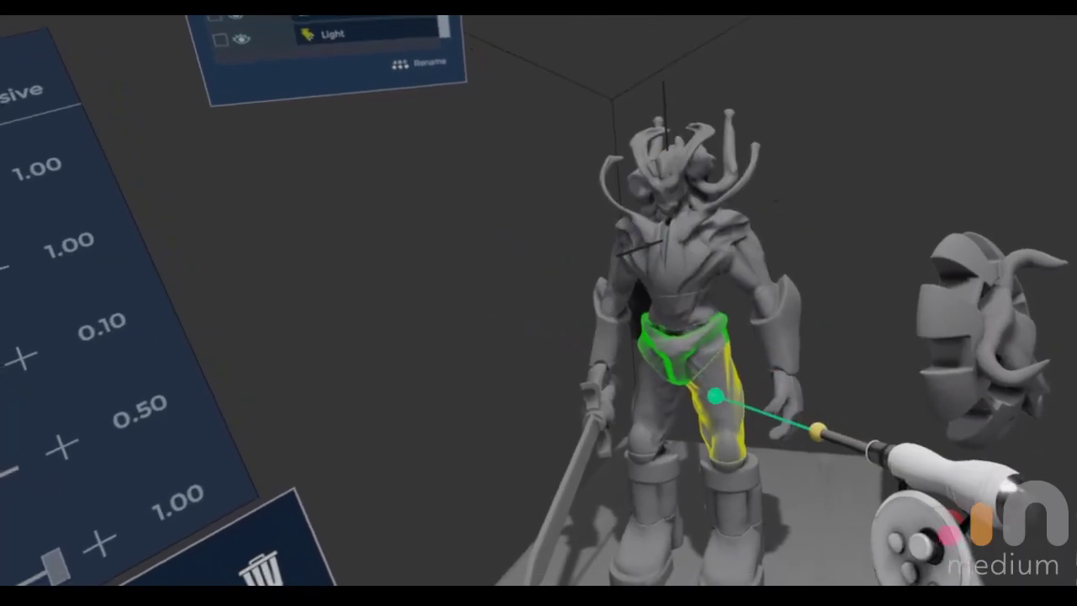
{"action": "left_click", "coordinate": [738, 419]}
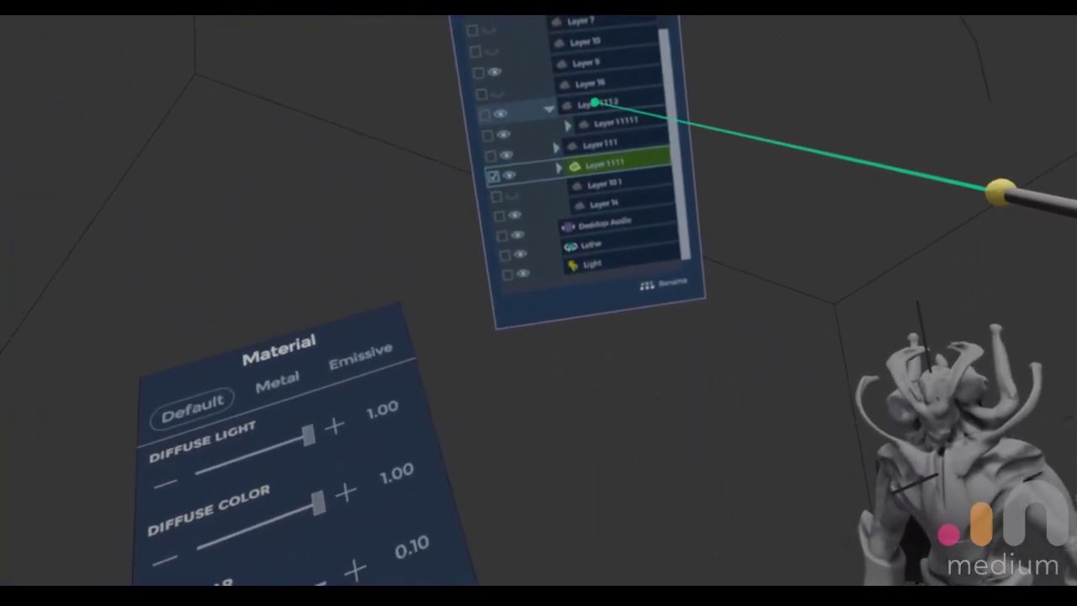
{"action": "left_click", "coordinate": [594, 102]}
{"action": "left_click_drag", "start_coordinate": [556, 137], "coordinate": [572, 85]}
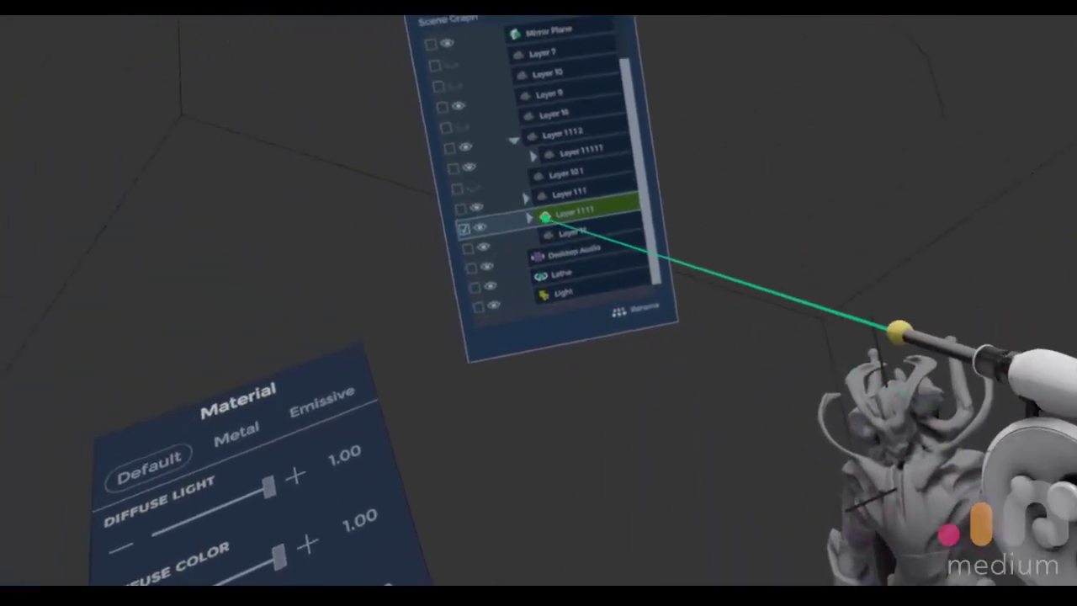
{"action": "left_click", "coordinate": [540, 174]}
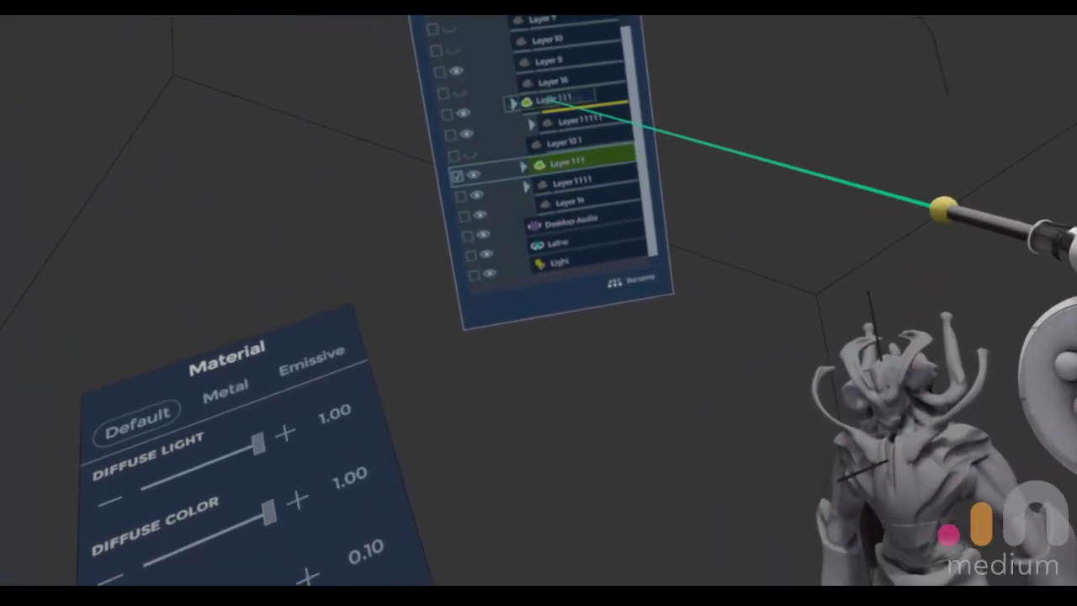
{"action": "left_click_drag", "start_coordinate": [551, 166], "coordinate": [555, 84]}
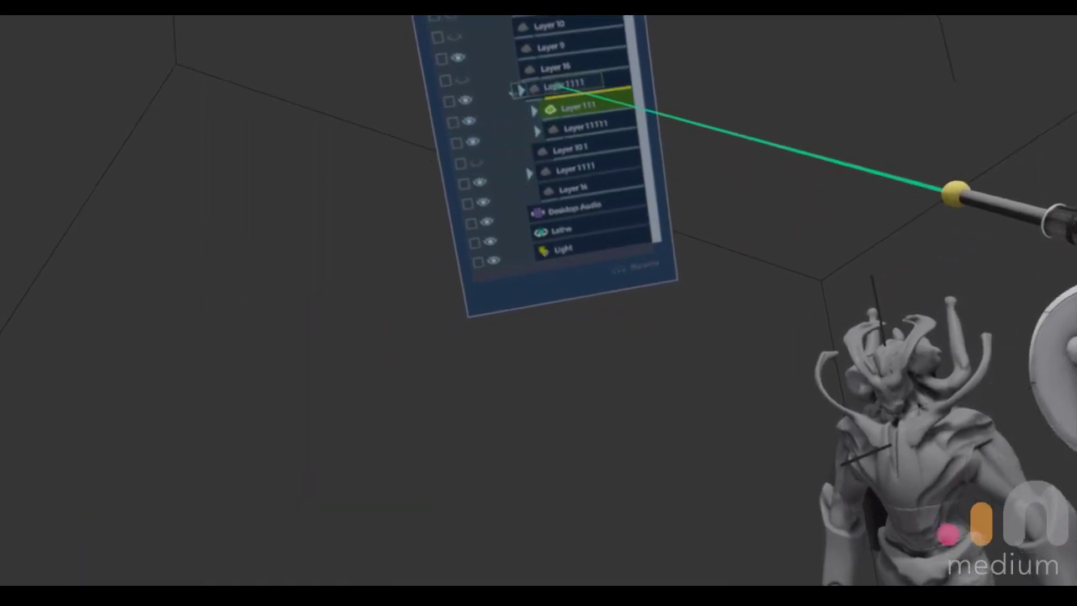
Step: Pose the legs in a wide stride: raise the sword-side thigh forward, and swing the other leg back with its knee bent
{"action": "left_click", "coordinate": [728, 377]}
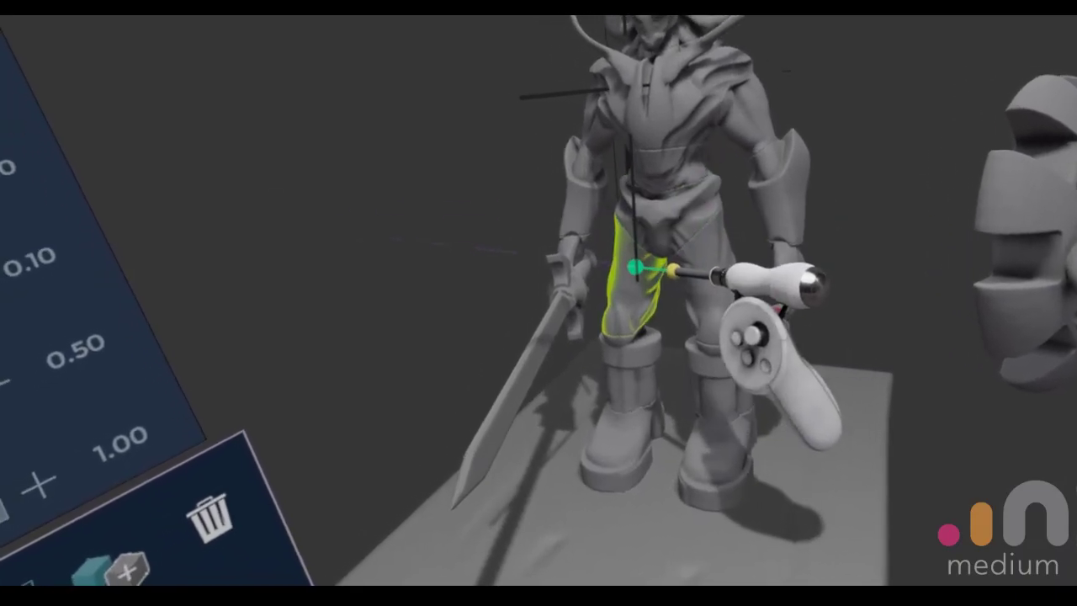
{"action": "left_click_drag", "start_coordinate": [668, 269], "coordinate": [637, 311]}
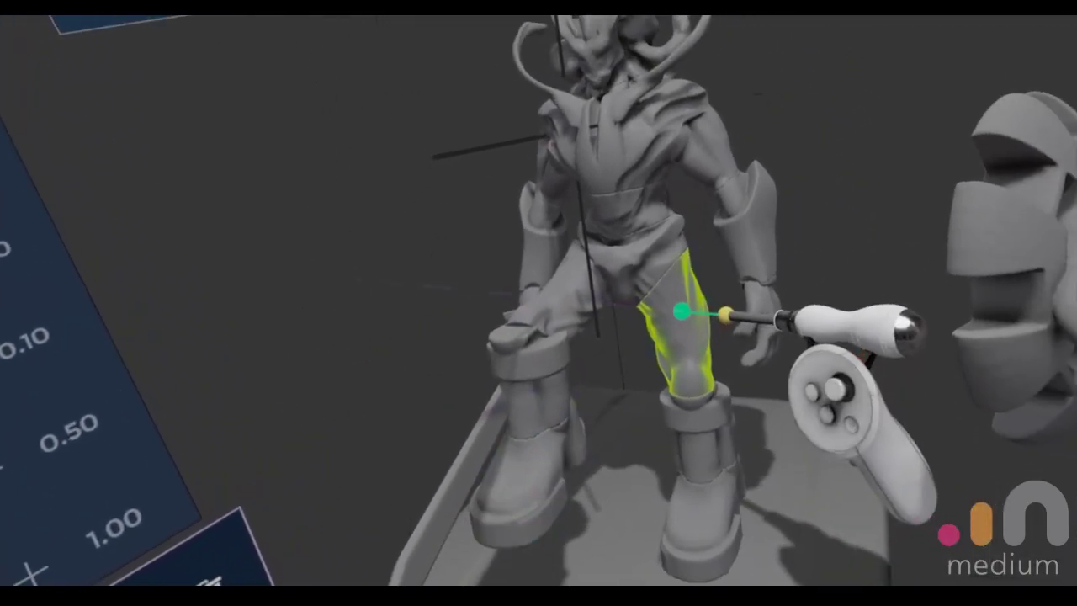
{"action": "left_click", "coordinate": [677, 303]}
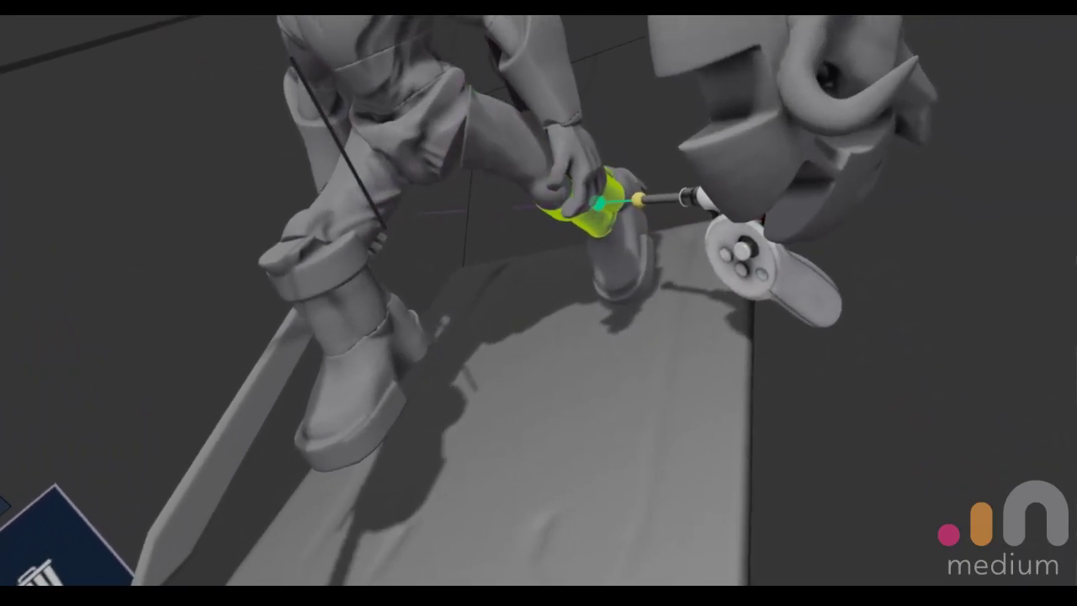
{"action": "left_click", "coordinate": [600, 204]}
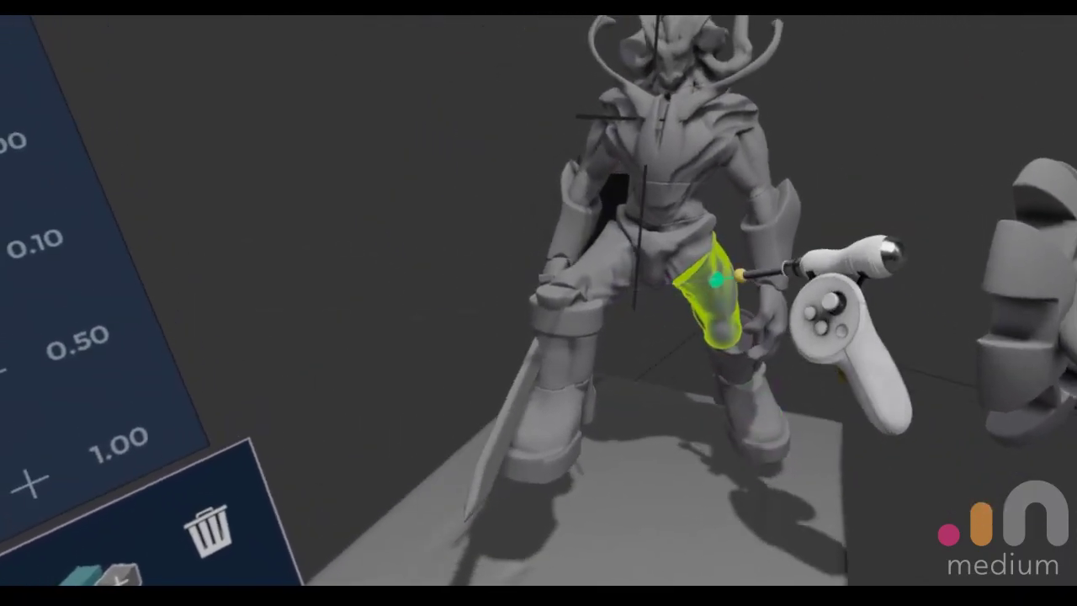
{"action": "left_click", "coordinate": [740, 274]}
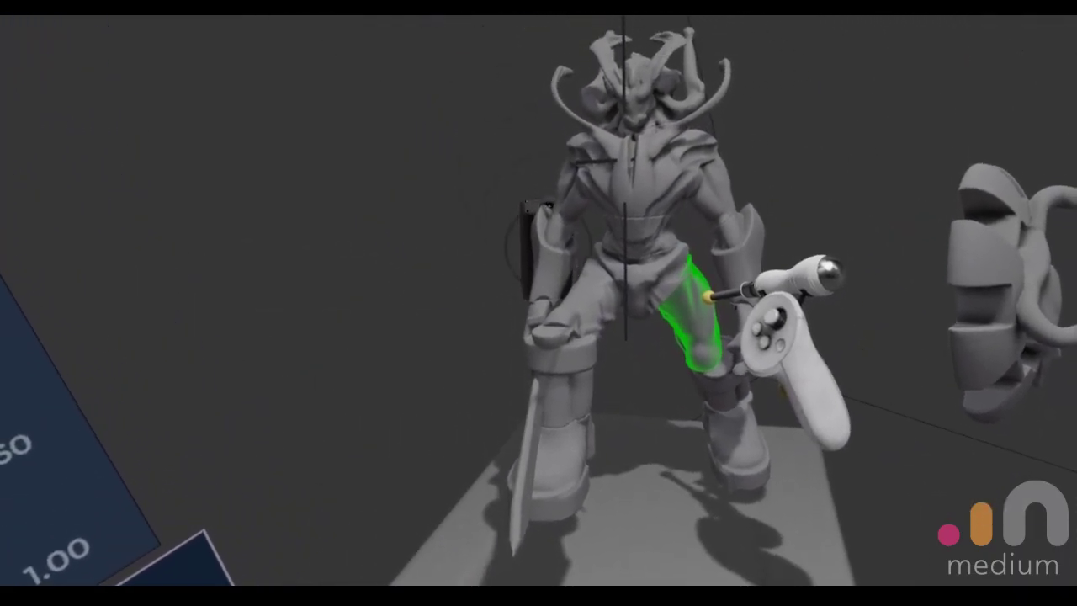
{"action": "key", "text": "Escape"}
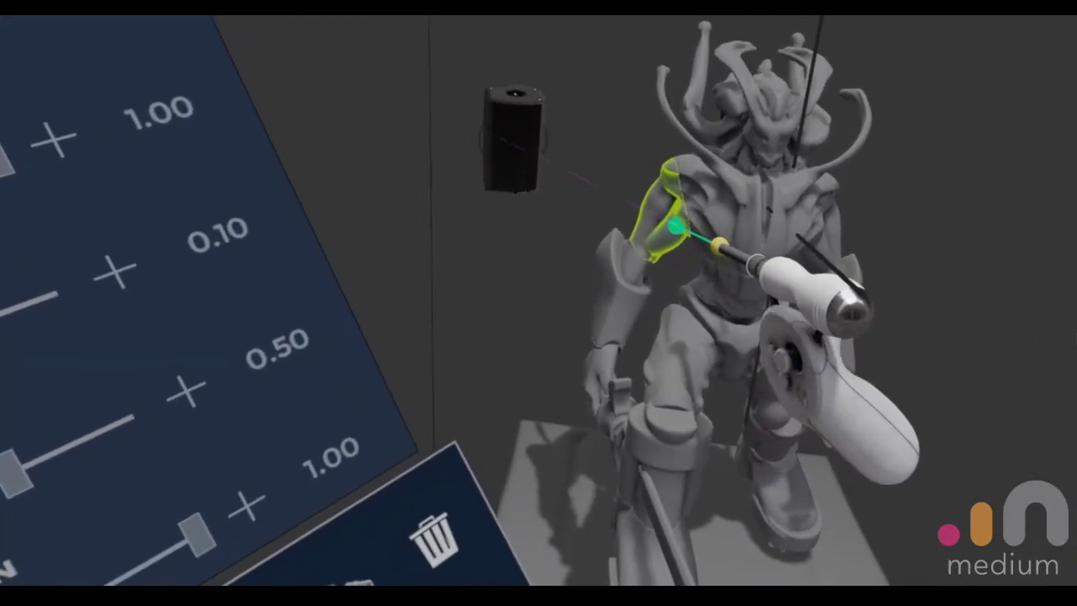
Step: Swing the sword arm outward with the elbow bent so the sword points away from the body, and adjust the chest's rotation
{"action": "left_click", "coordinate": [711, 223]}
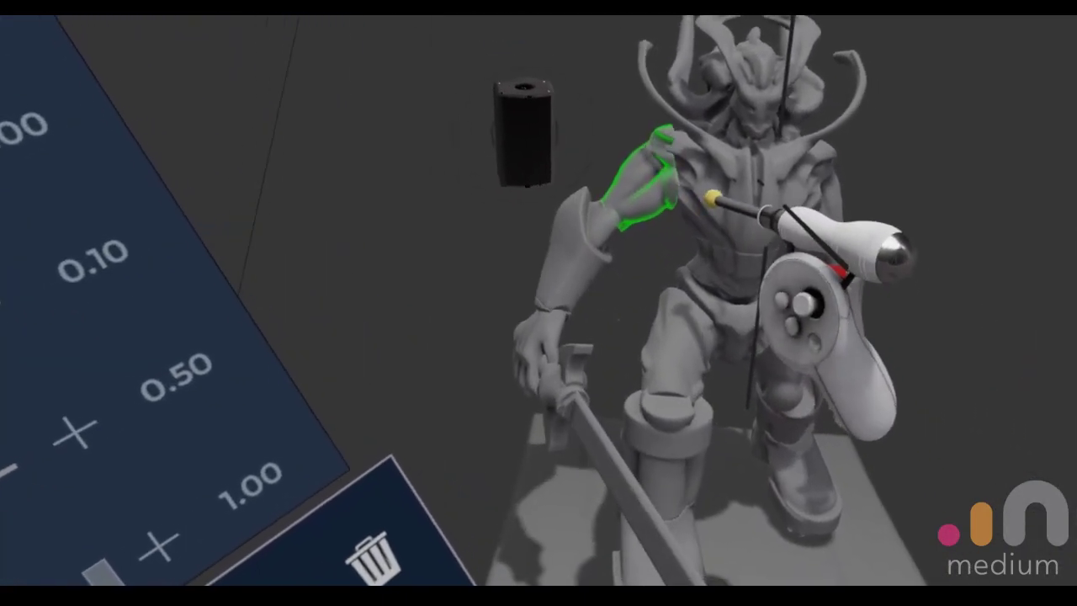
{"action": "mouse_move", "coordinate": [713, 199]}
{"action": "left_mouse_down"}
{"action": "mouse_move", "coordinate": [721, 253]}
{"action": "mouse_move", "coordinate": [640, 217]}
{"action": "mouse_move", "coordinate": [665, 220]}
{"action": "mouse_move", "coordinate": [704, 183]}
{"action": "mouse_move", "coordinate": [694, 201]}
{"action": "left_mouse_up"}
{"action": "left_click_drag", "start_coordinate": [644, 244], "coordinate": [583, 399]}
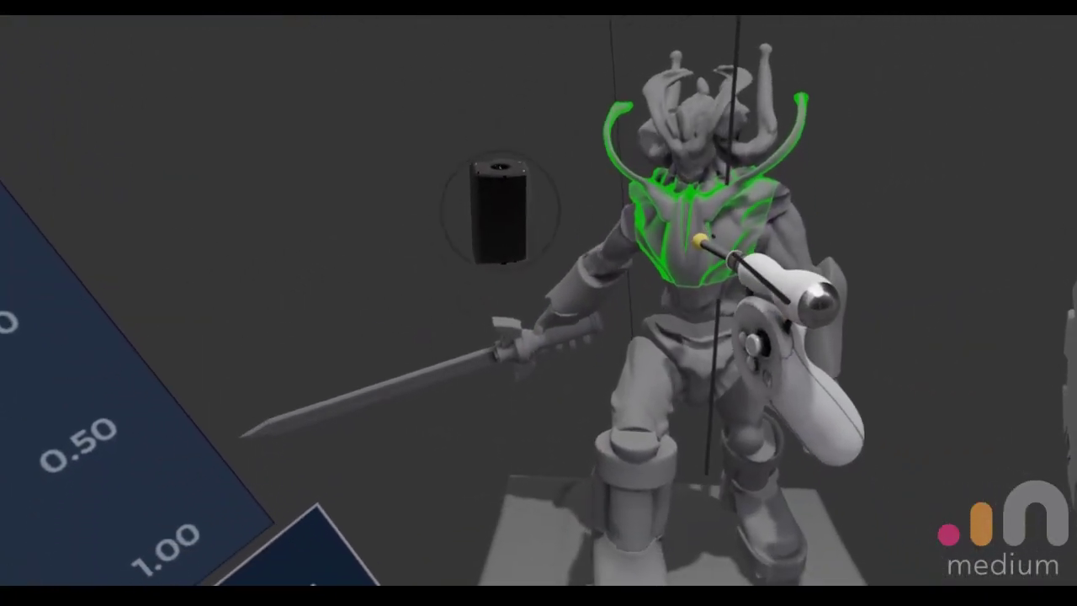
{"action": "left_click_drag", "start_coordinate": [724, 146], "coordinate": [764, 82]}
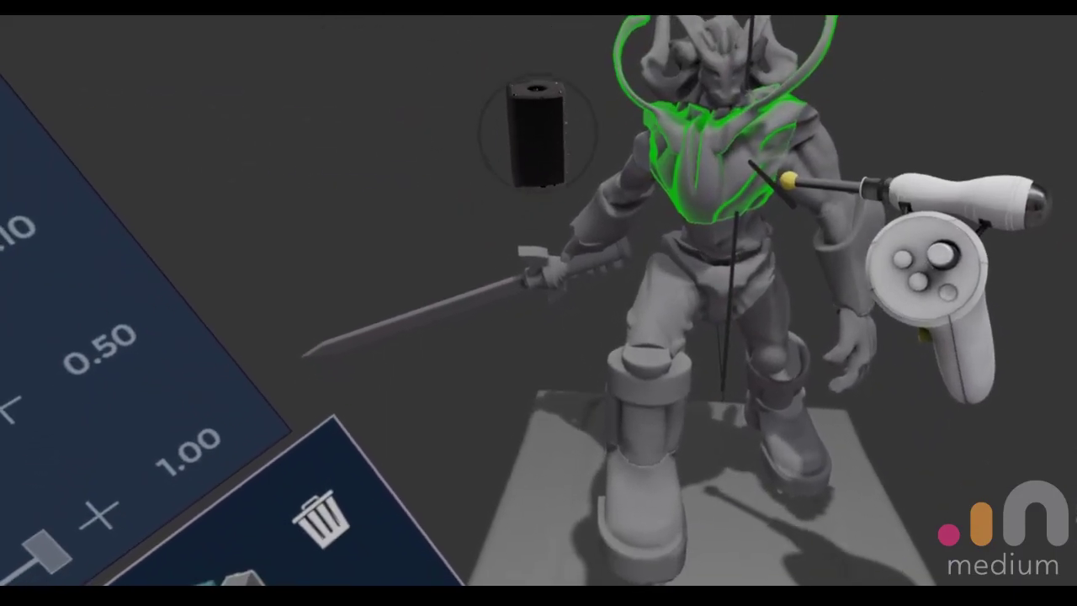
{"action": "left_click", "coordinate": [712, 201]}
Step: Pose the free arm by rotating its upper arm, bending the forearm across the body and turning the hand
{"action": "left_click", "coordinate": [685, 244]}
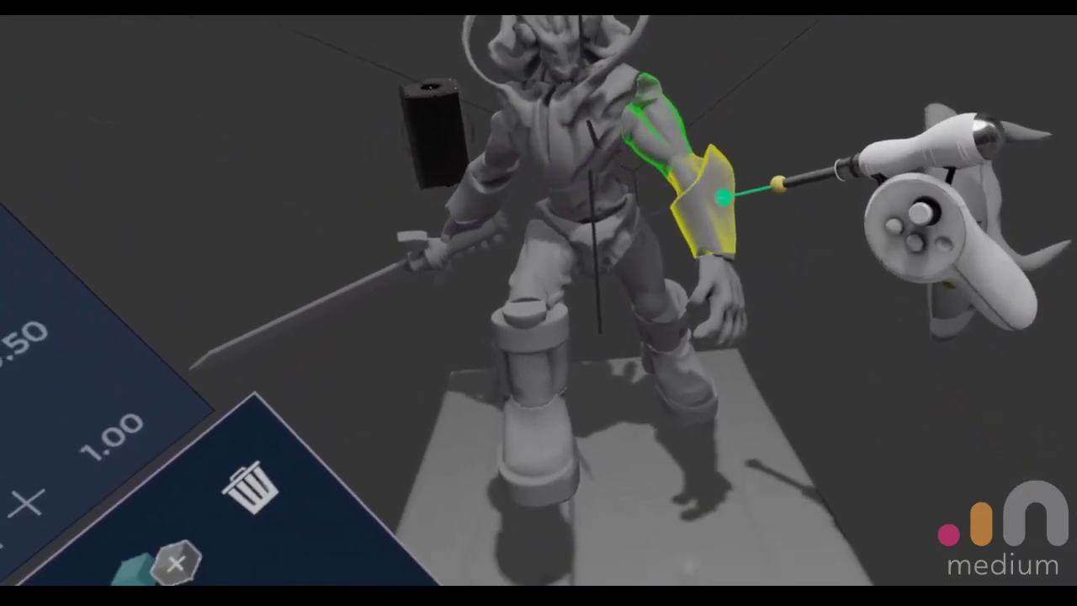
{"action": "left_click", "coordinate": [723, 199]}
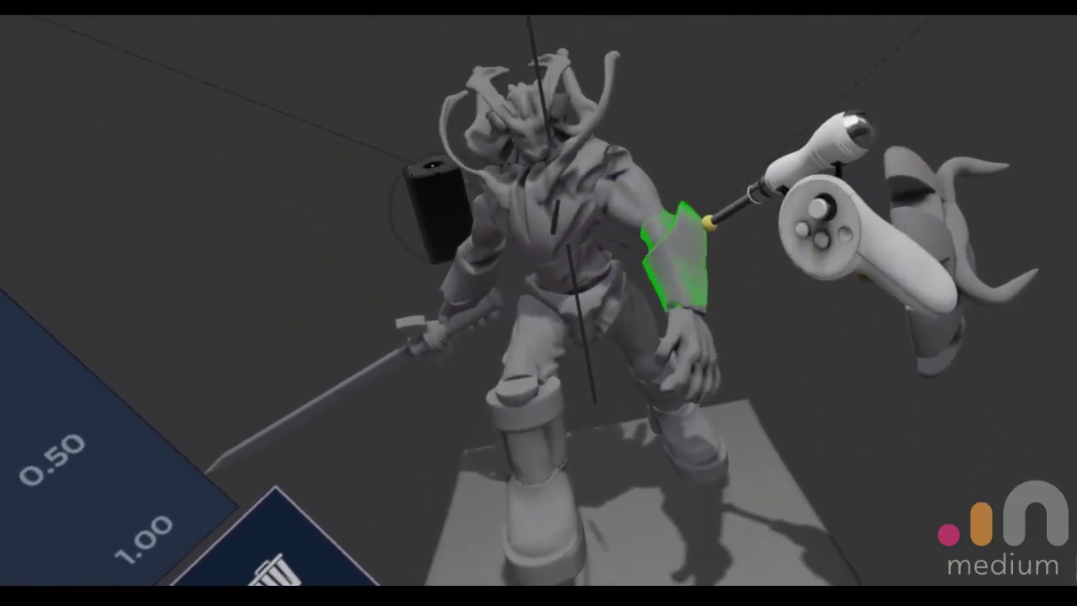
{"action": "left_click_drag", "start_coordinate": [710, 221], "coordinate": [657, 174]}
{"action": "left_click", "coordinate": [524, 185]}
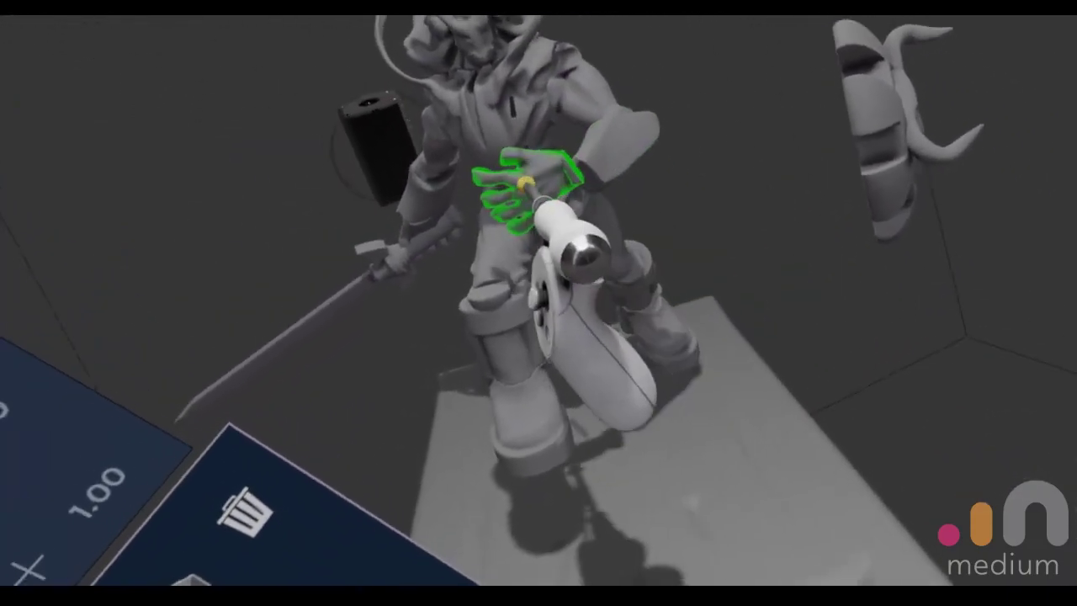
{"action": "left_click_drag", "start_coordinate": [524, 185], "coordinate": [528, 145]}
Step: Place the shield against the free forearm, and reposition the figure by its pelvis
{"action": "left_click_drag", "start_coordinate": [863, 260], "coordinate": [673, 180]}
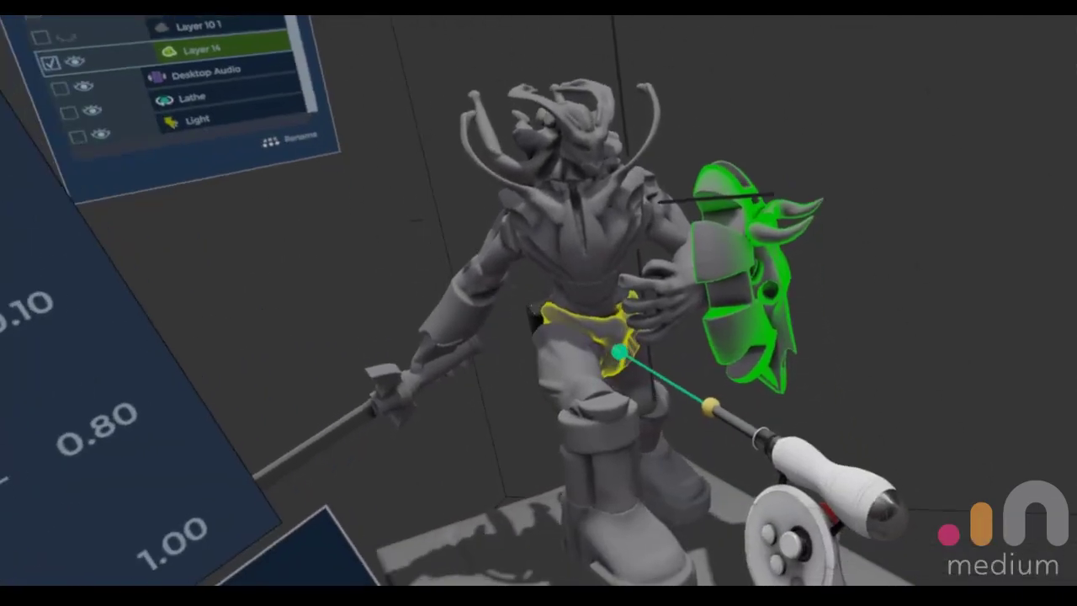
{"action": "left_click_drag", "start_coordinate": [620, 356], "coordinate": [715, 339]}
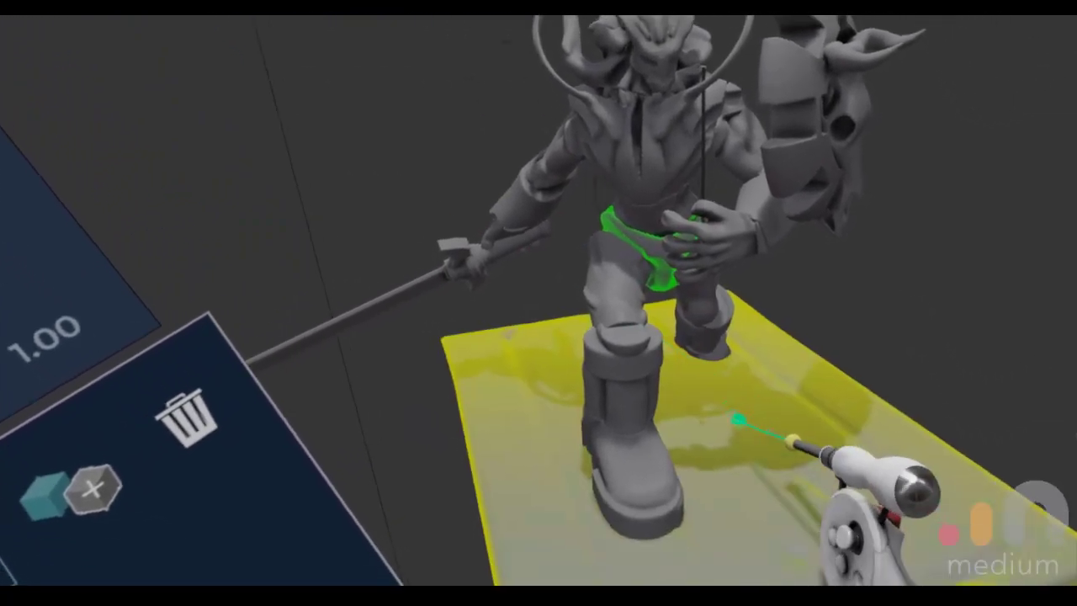
Step: Select the ground slab, Layer 20, and reposition it beneath the figure's feet with the translate gizmo
{"action": "left_click", "coordinate": [739, 419]}
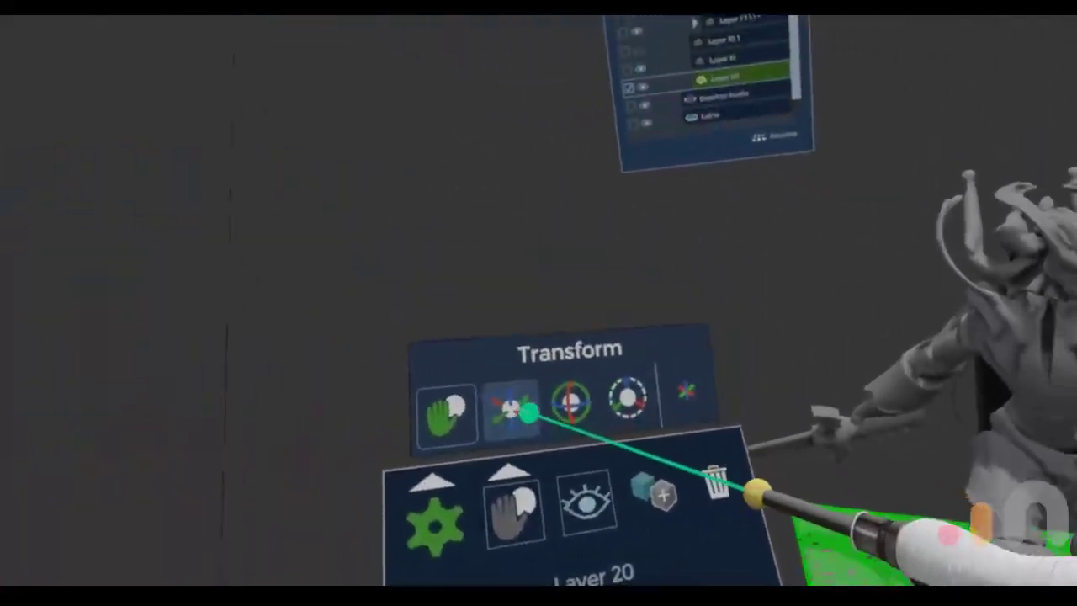
{"action": "left_click", "coordinate": [529, 412]}
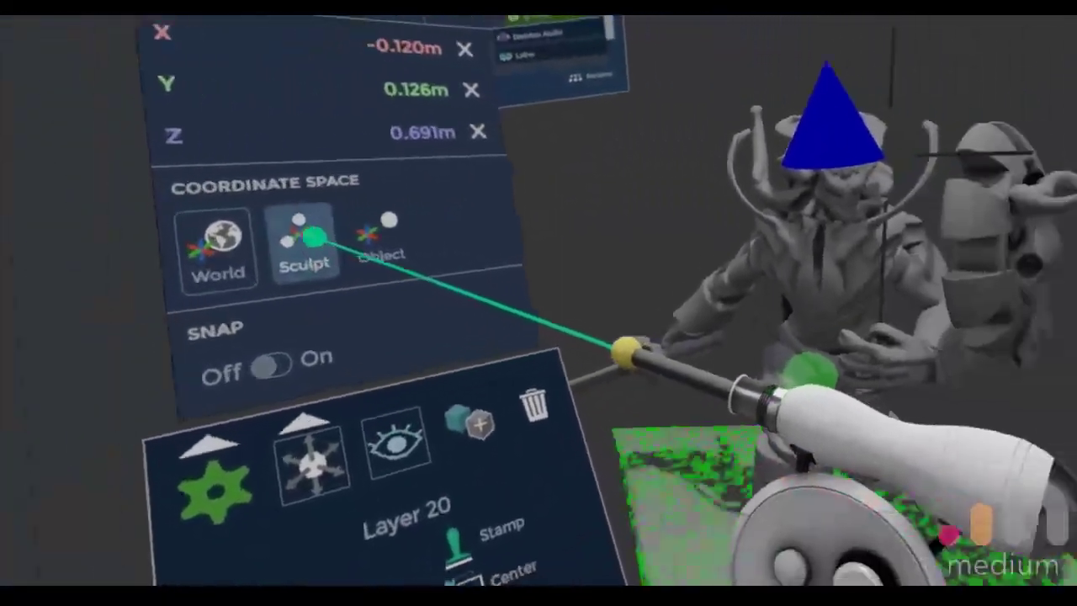
{"action": "left_click_drag", "start_coordinate": [1002, 315], "coordinate": [825, 327]}
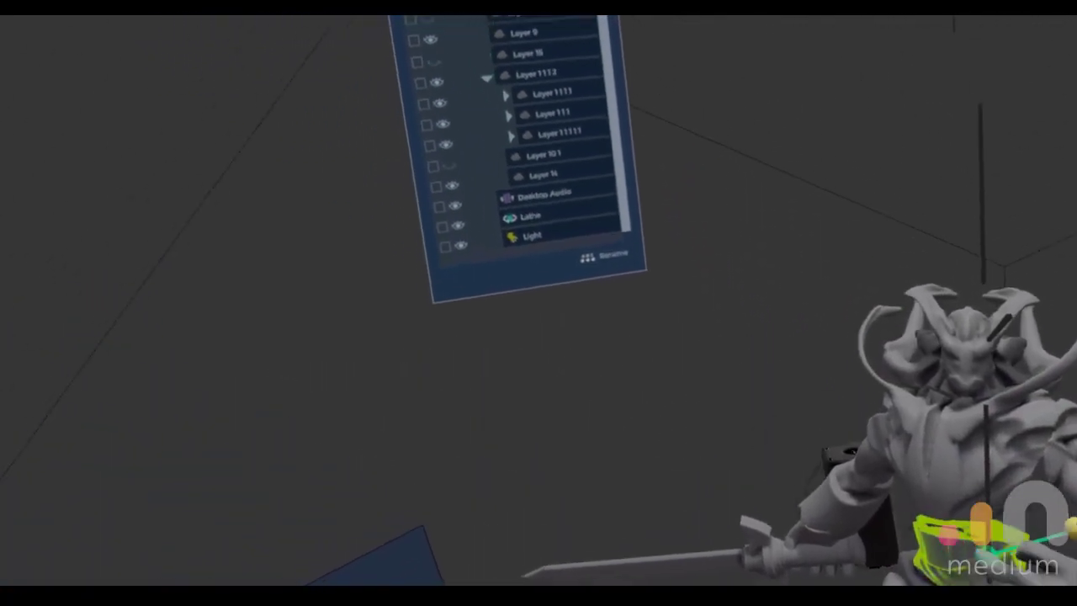
Step: Take the waist's Layer 11111 out of the chest's Layer 11111, and nest the chest under the waist
{"action": "left_click", "coordinate": [553, 181]}
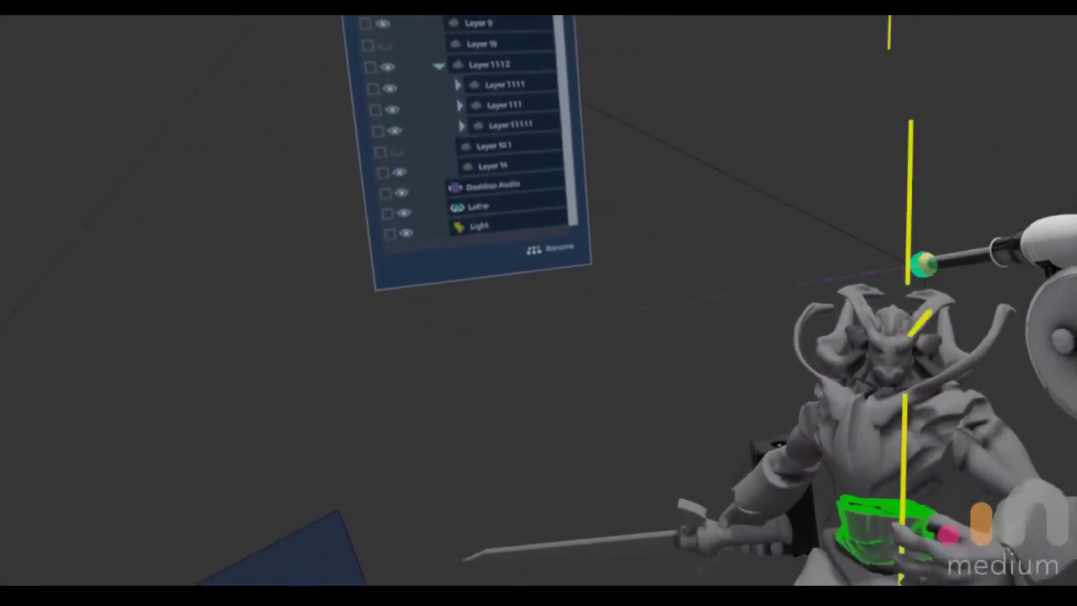
{"action": "left_click", "coordinate": [564, 144]}
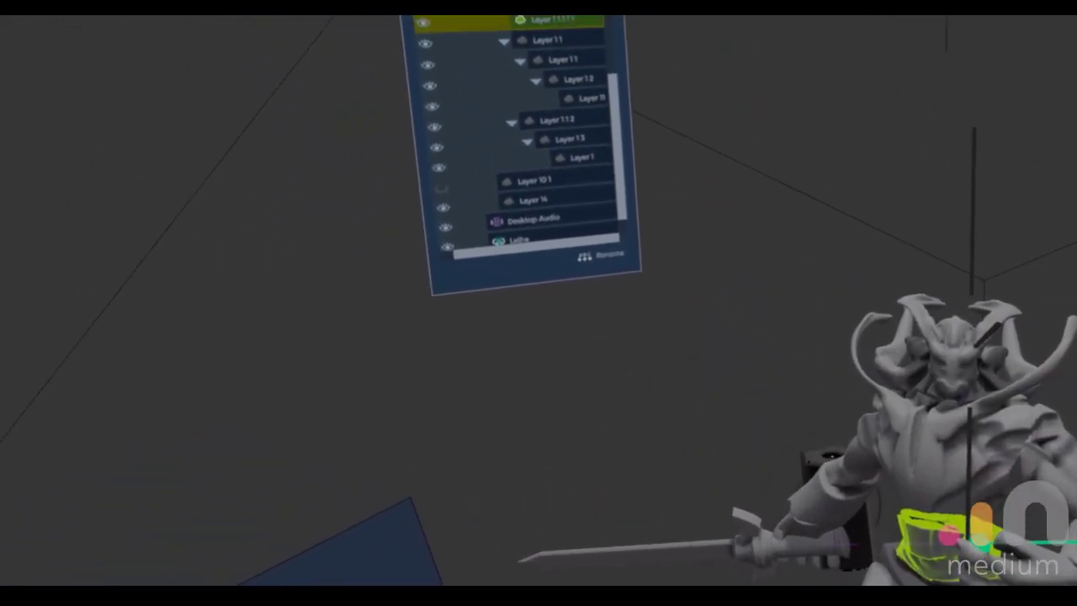
{"action": "left_click", "coordinate": [959, 498]}
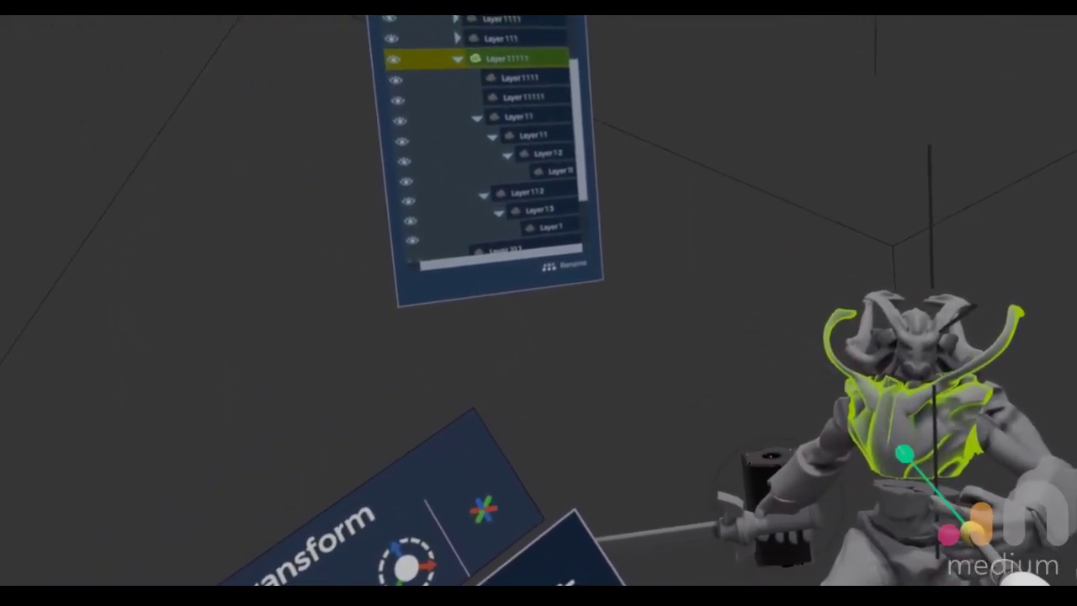
{"action": "left_click_drag", "start_coordinate": [904, 452], "coordinate": [929, 454]}
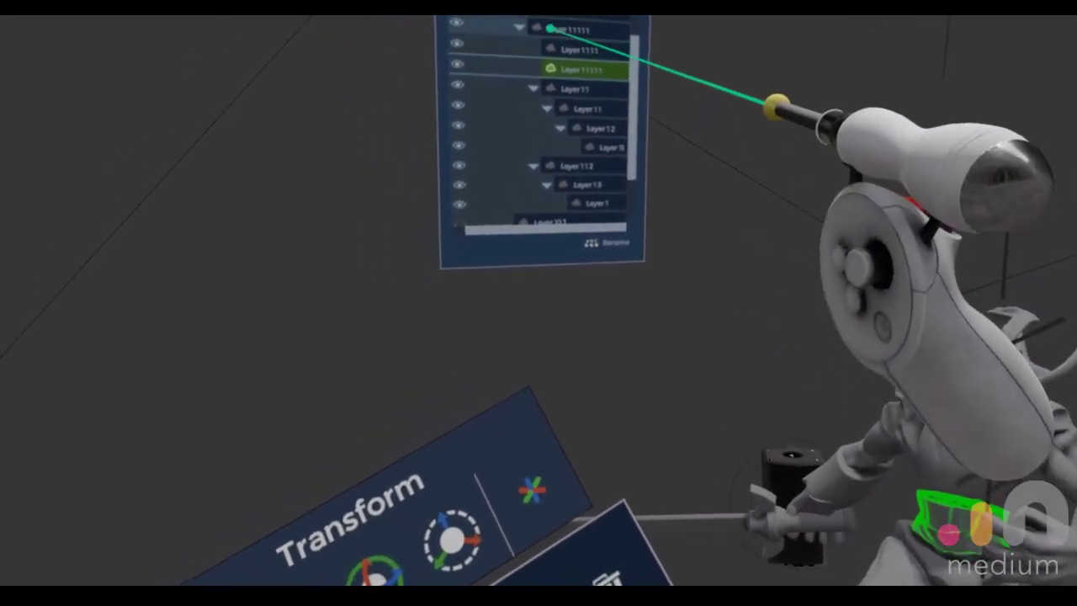
{"action": "left_click_drag", "start_coordinate": [546, 20], "coordinate": [568, 48]}
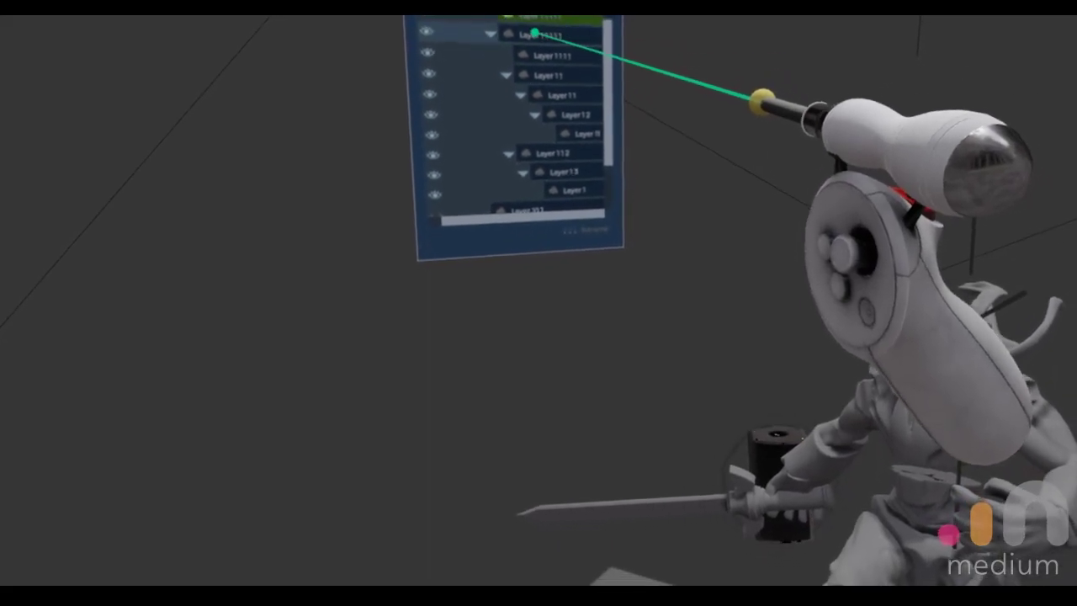
{"action": "left_click_drag", "start_coordinate": [534, 32], "coordinate": [528, 25]}
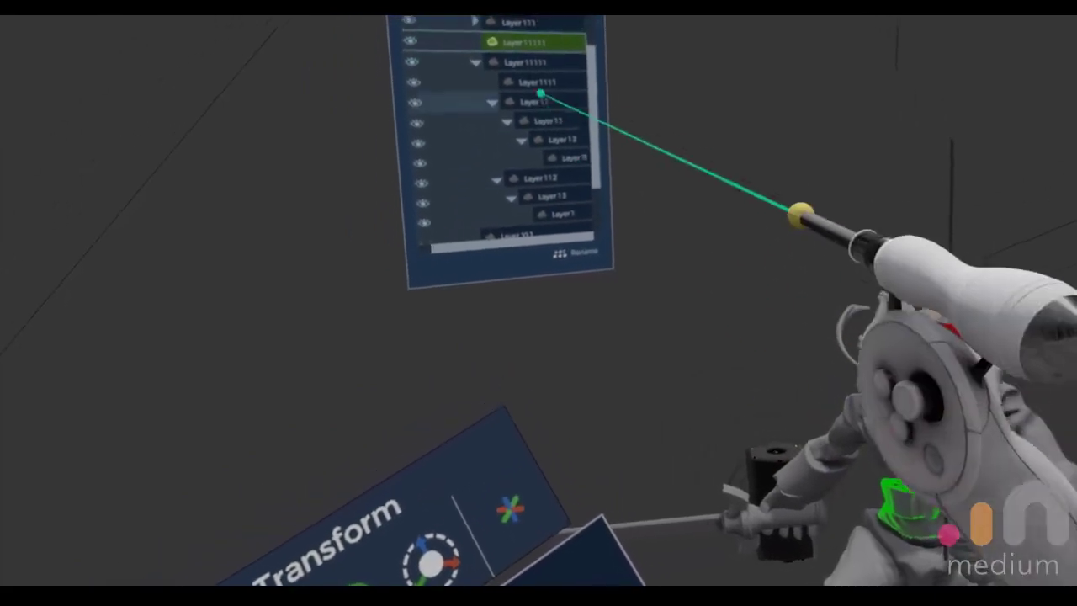
{"action": "left_click_drag", "start_coordinate": [515, 57], "coordinate": [519, 39]}
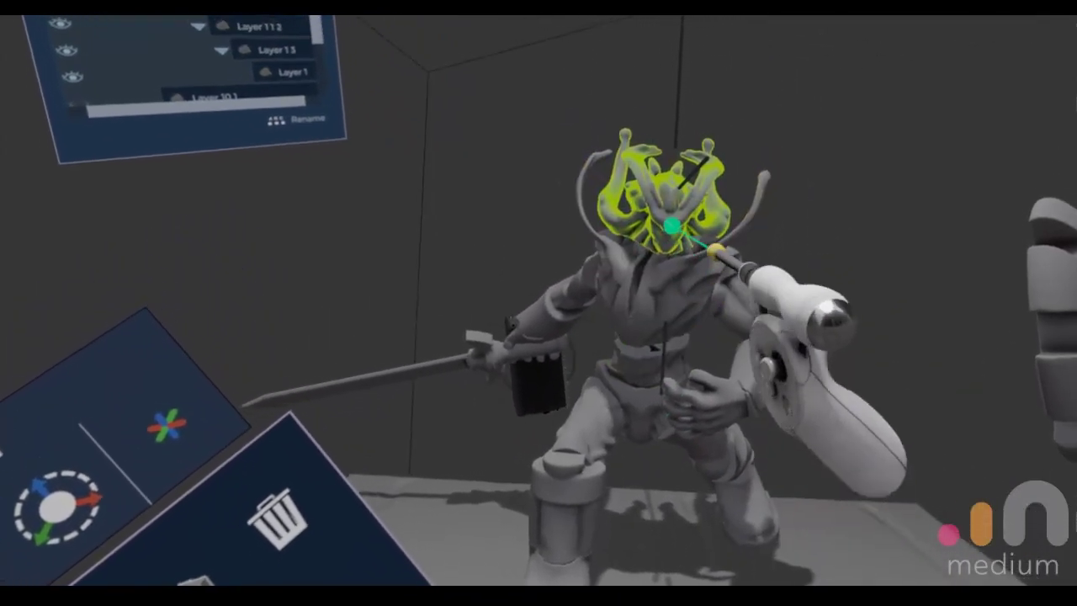
Step: Refine the torso twist and head direction by selecting and rotating the waist, chest and head layers
{"action": "left_click", "coordinate": [660, 143]}
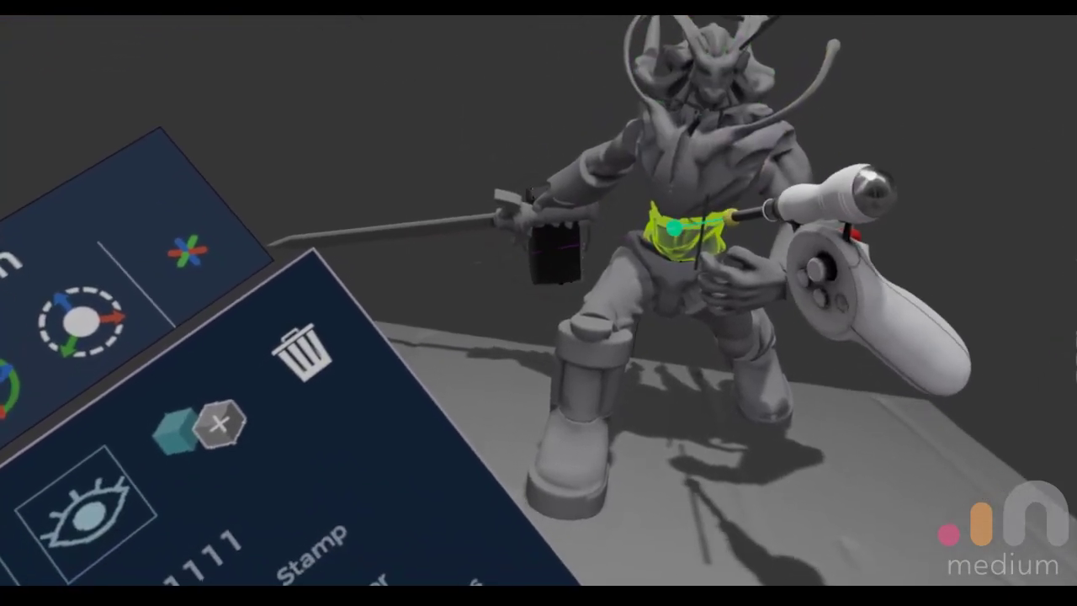
{"action": "left_click", "coordinate": [652, 267]}
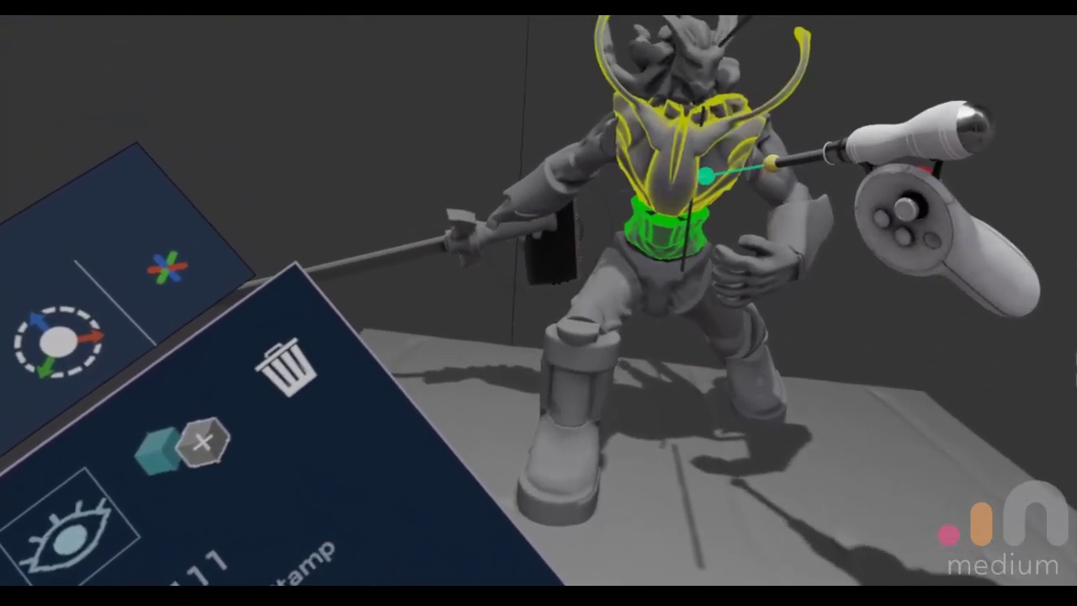
{"action": "left_click", "coordinate": [707, 176]}
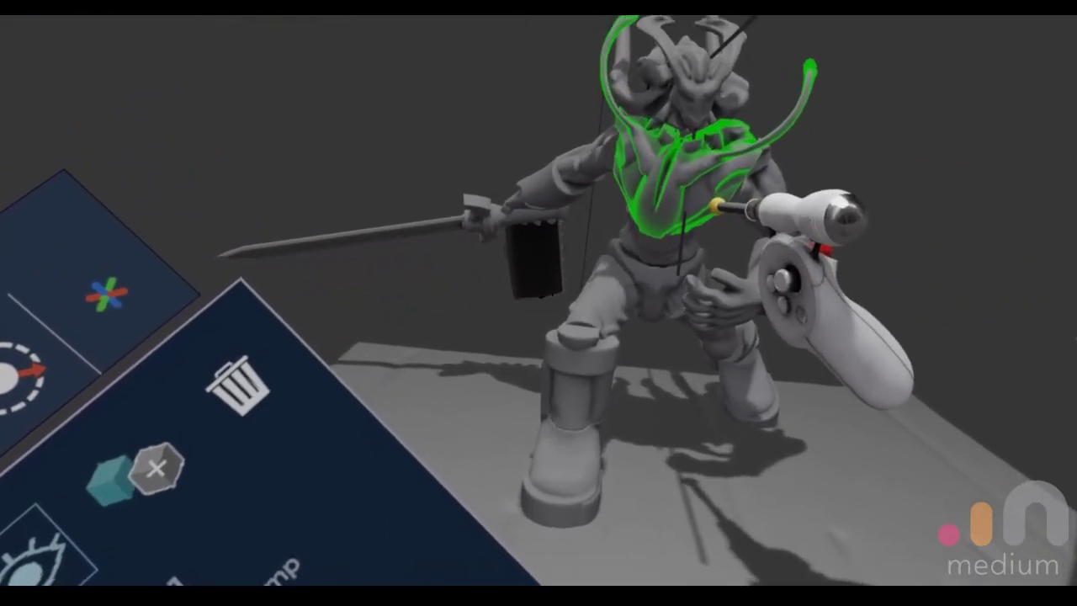
{"action": "left_click", "coordinate": [697, 109]}
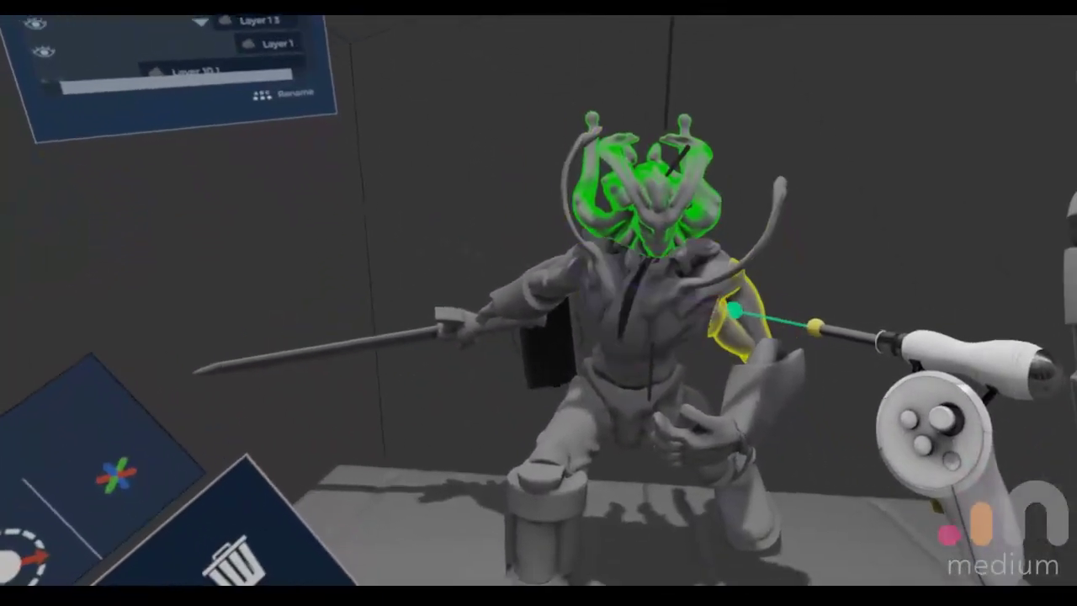
Step: Adjust the upper arm on the shield side, and rotate the sword arm's upper arm to lower the sword
{"action": "left_click", "coordinate": [710, 276]}
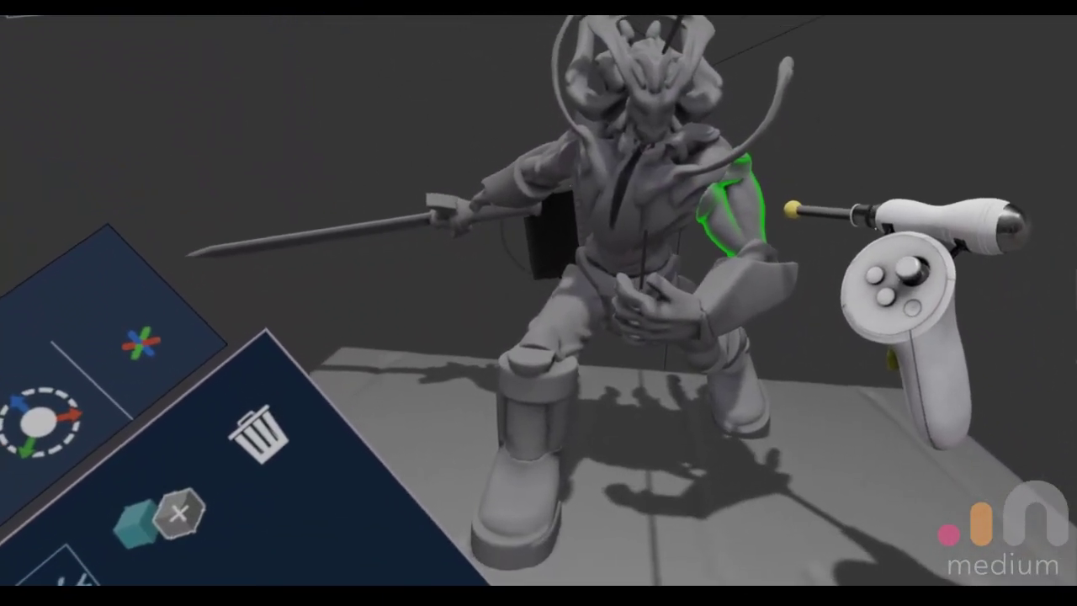
{"action": "left_click", "coordinate": [719, 249]}
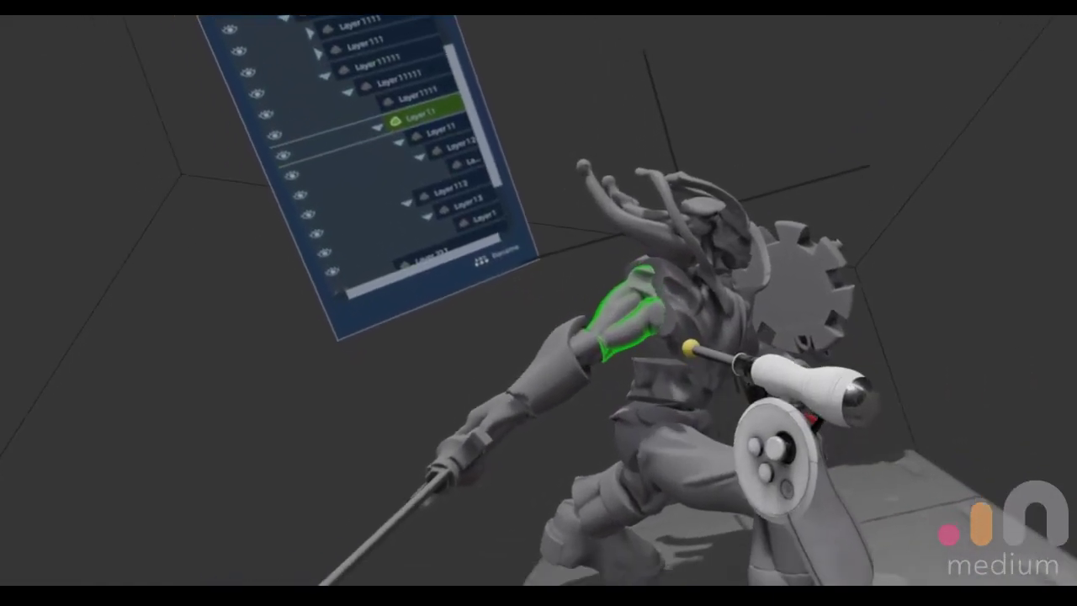
{"action": "left_click", "coordinate": [632, 286]}
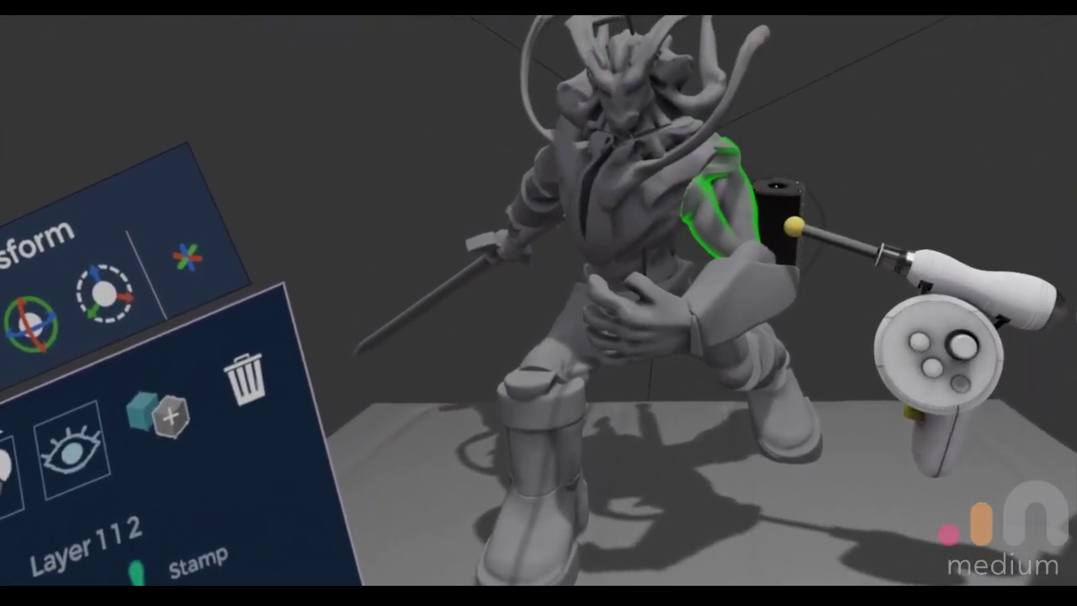
Step: Pose the shield side's forearm, Layer 13, and its hand, Layer 1, in front of the body
{"action": "left_click", "coordinate": [795, 226]}
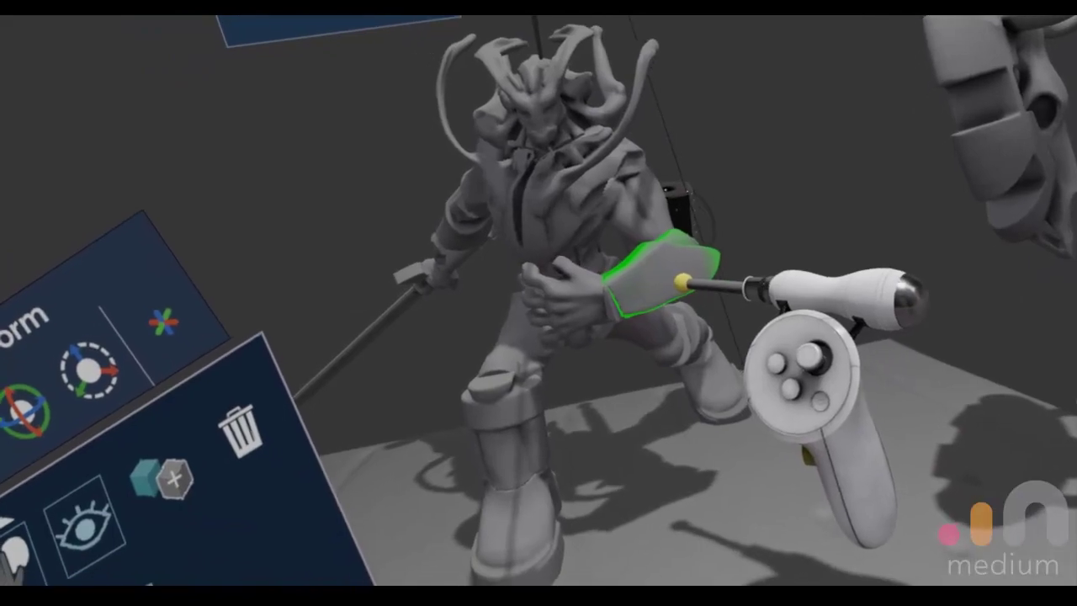
{"action": "left_click_drag", "start_coordinate": [599, 295], "coordinate": [654, 207]}
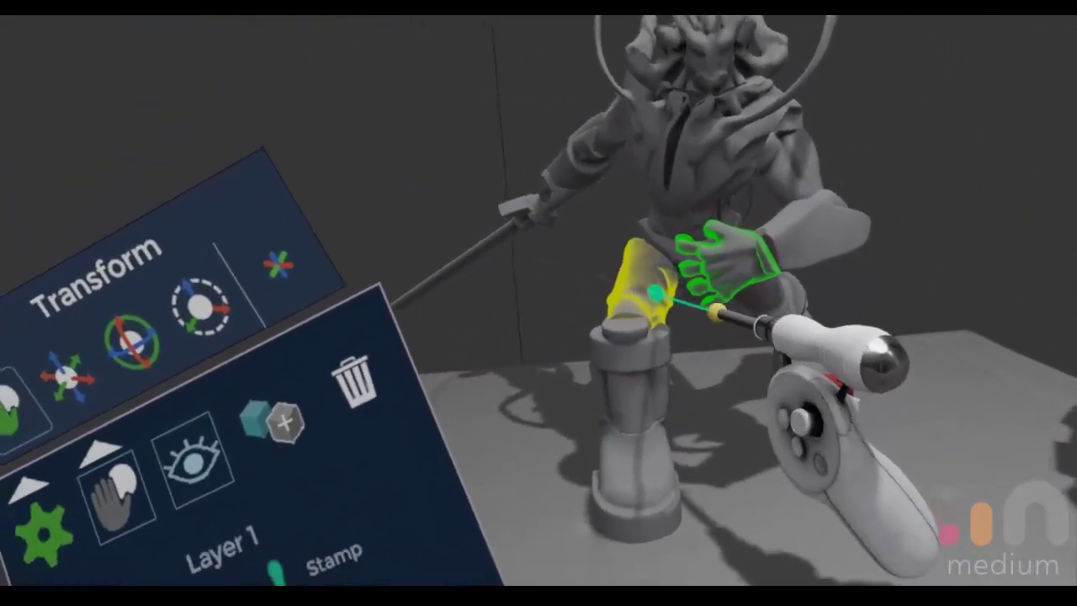
{"action": "left_click", "coordinate": [655, 293]}
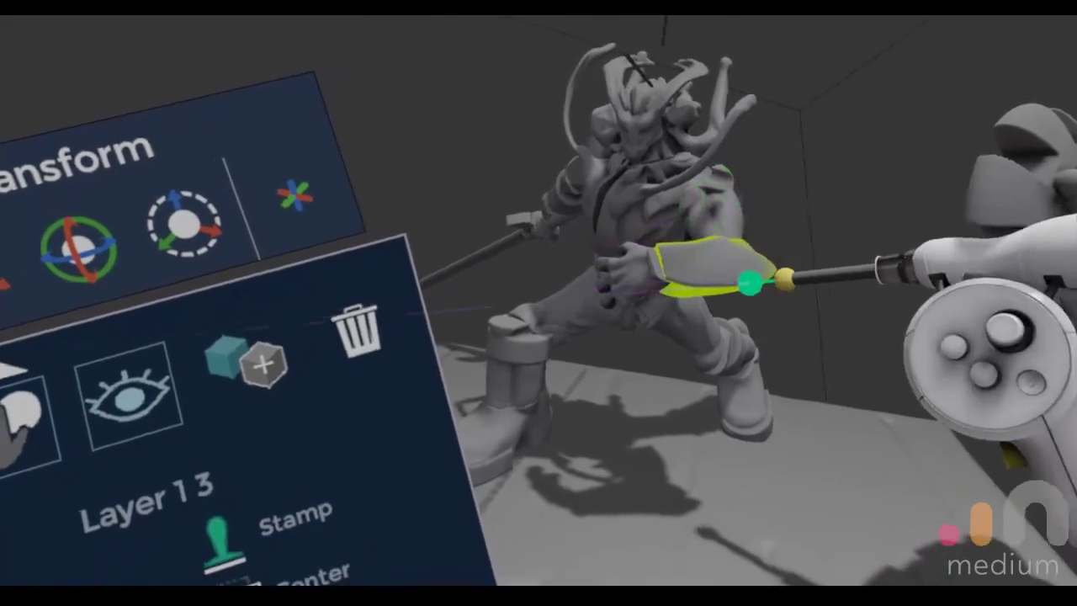
{"action": "left_click_drag", "start_coordinate": [784, 279], "coordinate": [749, 224]}
{"action": "left_click_drag", "start_coordinate": [839, 308], "coordinate": [768, 288]}
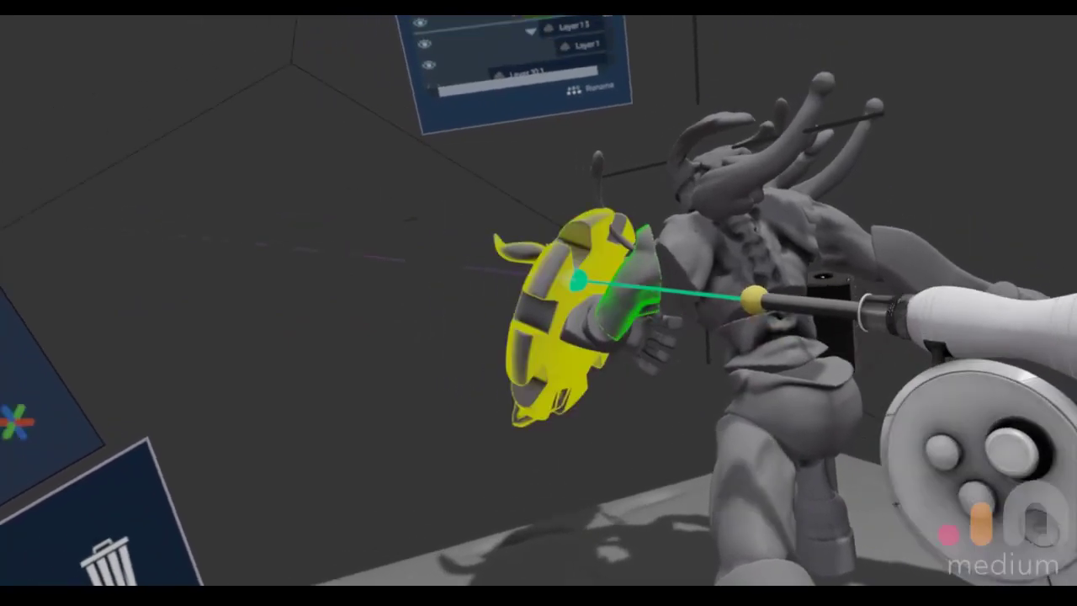
Step: Nest the shield's layer under the forearm's Layer 13, and move the forearm together with the shield
{"action": "left_click", "coordinate": [616, 284]}
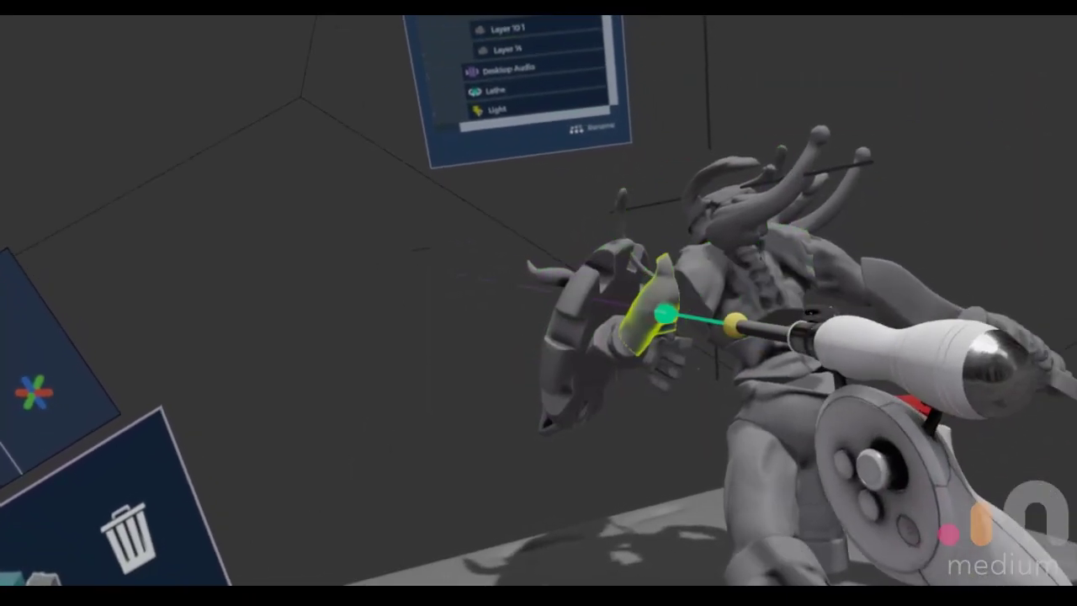
{"action": "mouse_move", "coordinate": [665, 314]}
{"action": "left_mouse_down"}
{"action": "mouse_move", "coordinate": [637, 240]}
{"action": "mouse_move", "coordinate": [663, 330]}
{"action": "left_mouse_up"}
{"action": "left_click", "coordinate": [662, 386]}
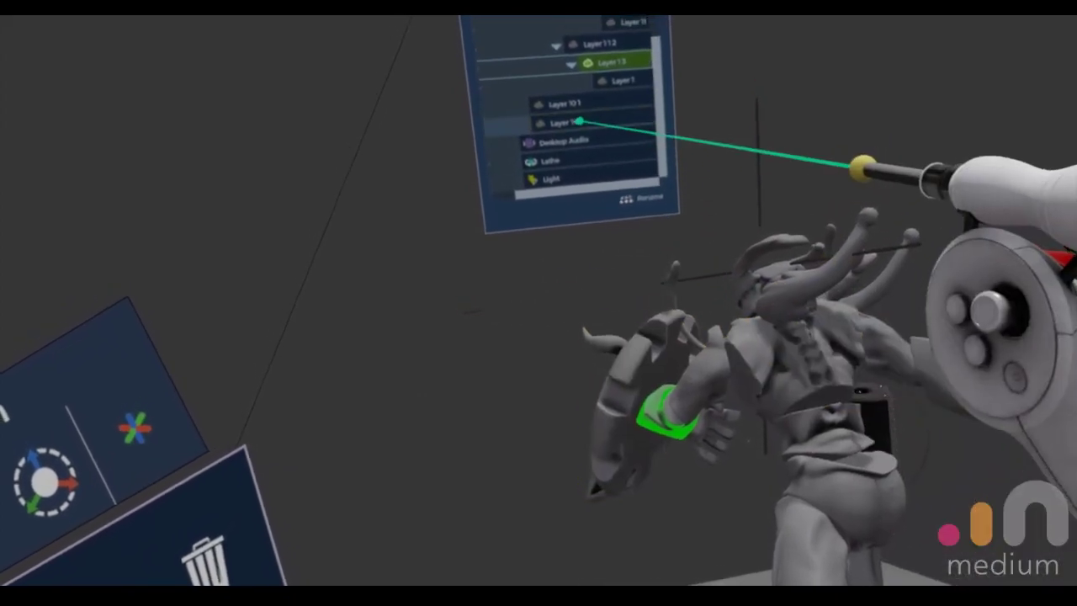
{"action": "left_click_drag", "start_coordinate": [556, 116], "coordinate": [600, 61]}
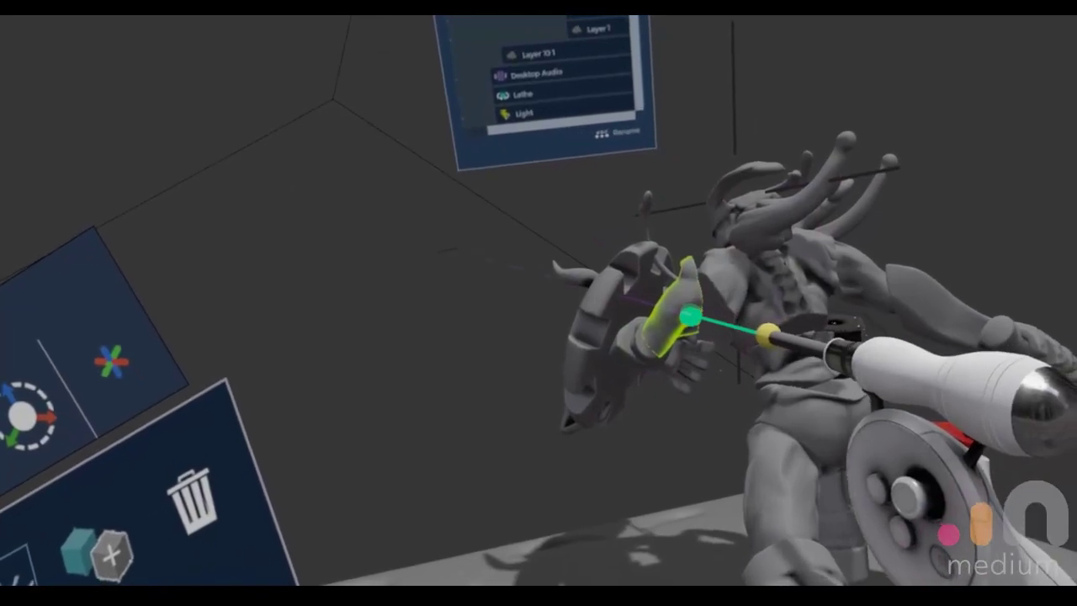
{"action": "left_click_drag", "start_coordinate": [690, 317], "coordinate": [651, 305]}
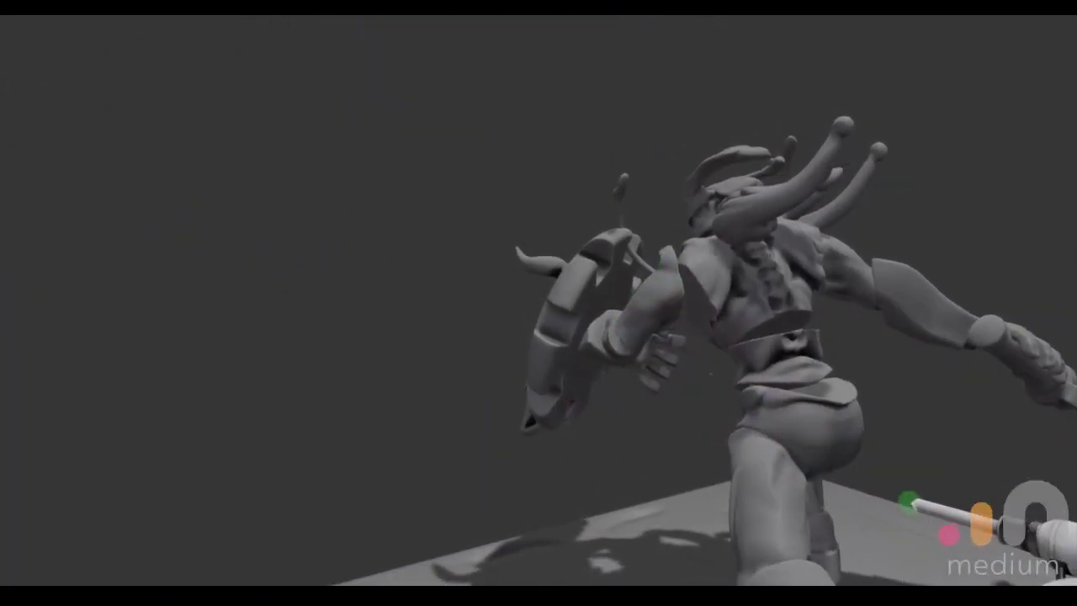
Step: Readjust the head and chest to balance the pose with the raised shield and extended sword
{"action": "mouse_move", "coordinate": [909, 502]}
{"action": "middle_mouse_down"}
{"action": "mouse_move", "coordinate": [541, 558]}
{"action": "mouse_move", "coordinate": [591, 578]}
{"action": "mouse_move", "coordinate": [722, 558]}
{"action": "mouse_move", "coordinate": [698, 568]}
{"action": "middle_mouse_up"}
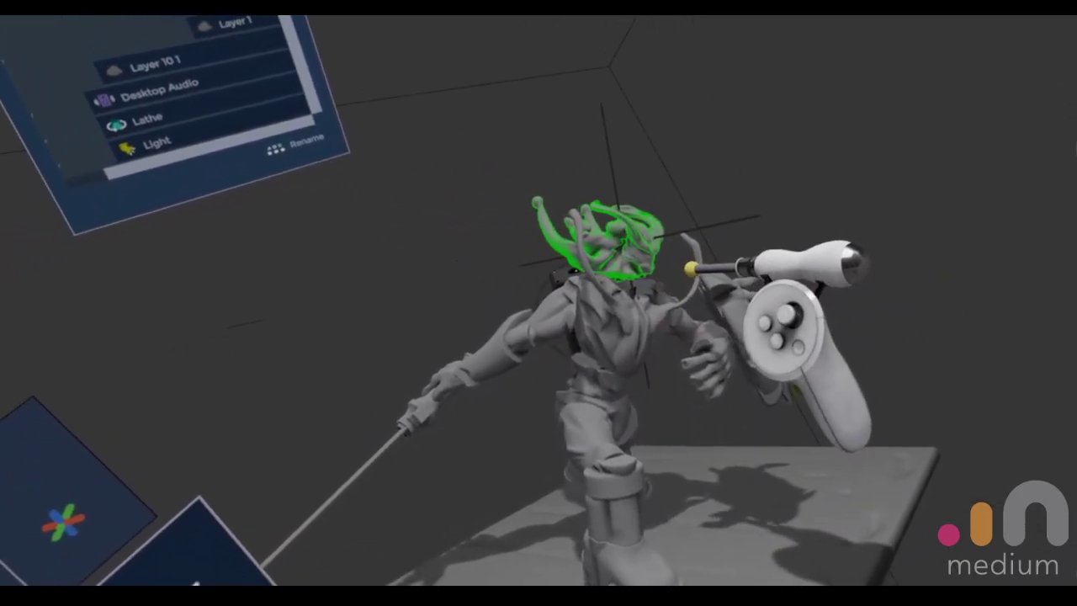
{"action": "left_click", "coordinate": [694, 279]}
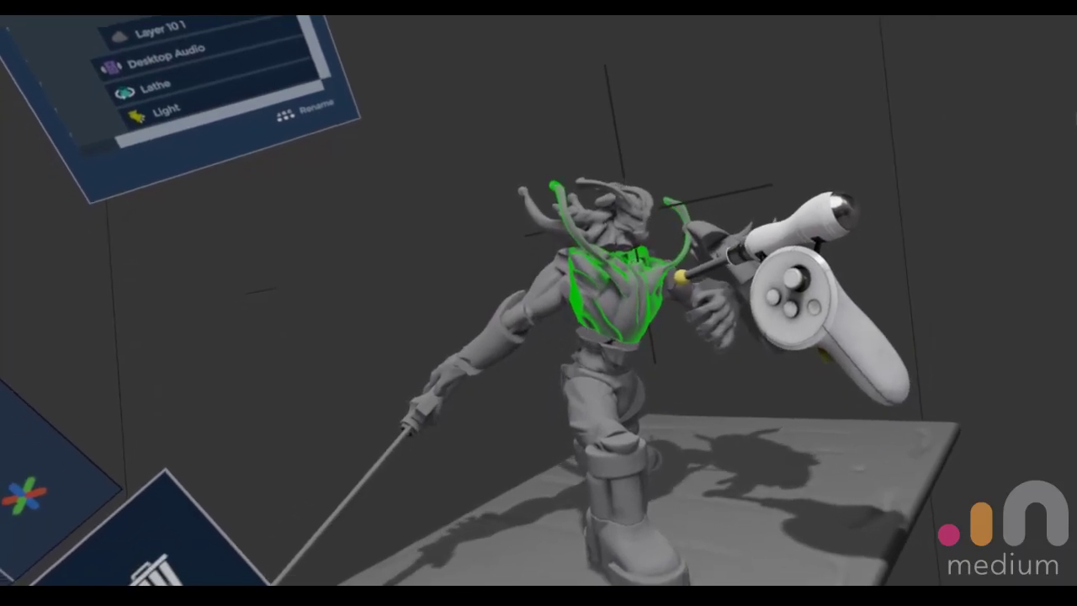
{"action": "left_click", "coordinate": [683, 240]}
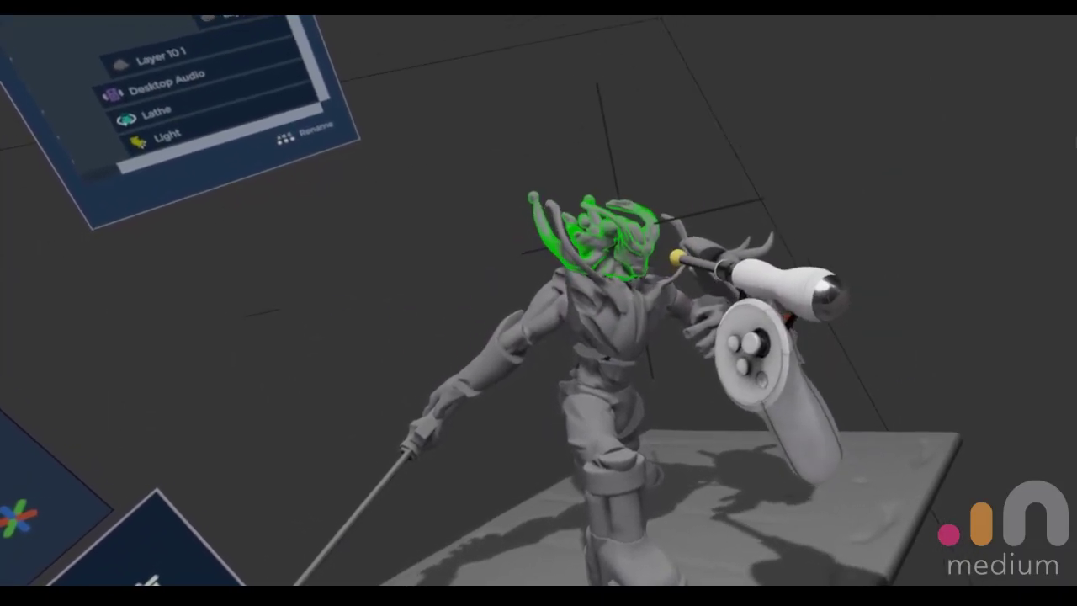
{"action": "left_click", "coordinate": [685, 240]}
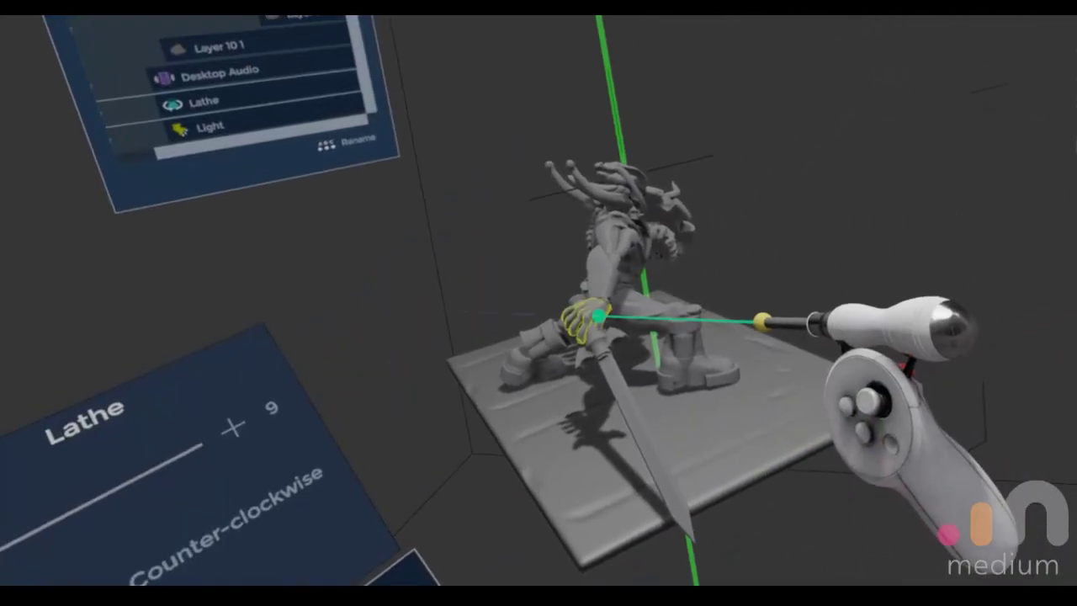
Step: Select the sword hand and shape it around the grip using the Elastic Move tool with a higher strength
{"action": "left_click", "coordinate": [598, 309]}
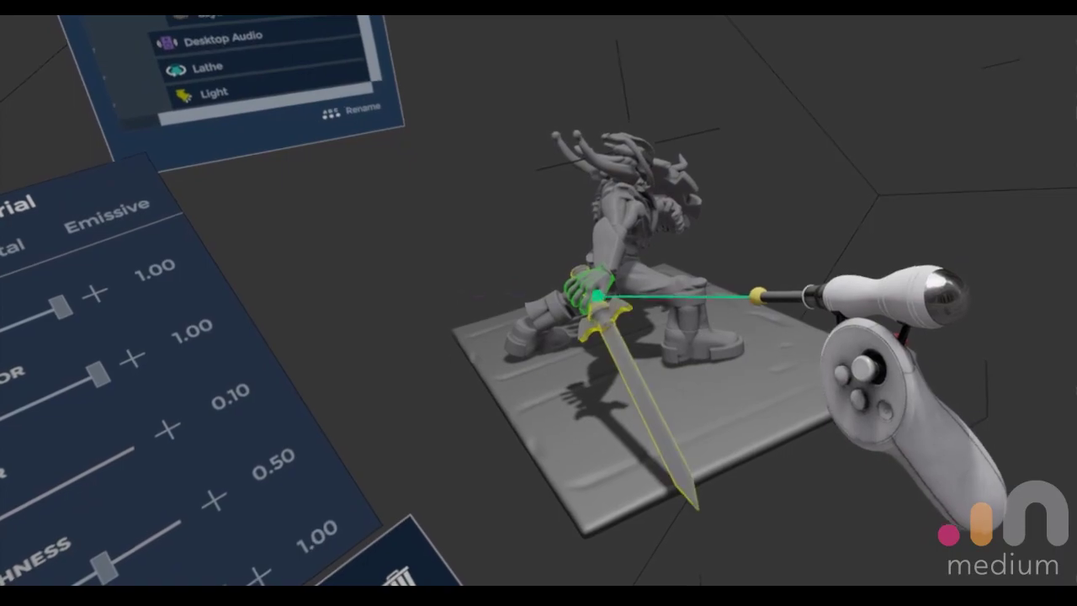
{"action": "left_click", "coordinate": [606, 306]}
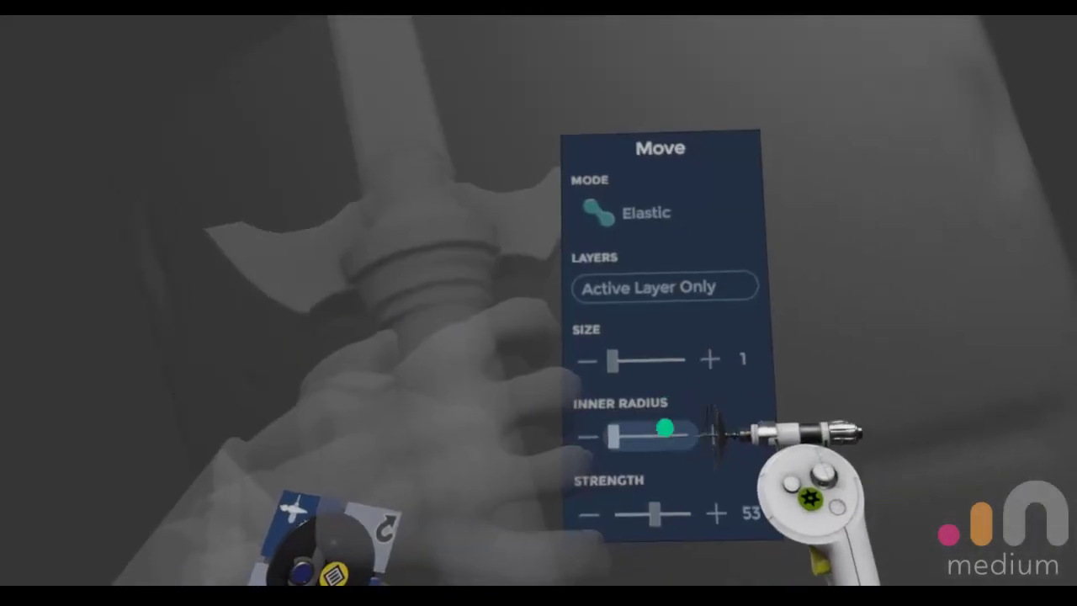
{"action": "left_click_drag", "start_coordinate": [668, 474], "coordinate": [701, 474]}
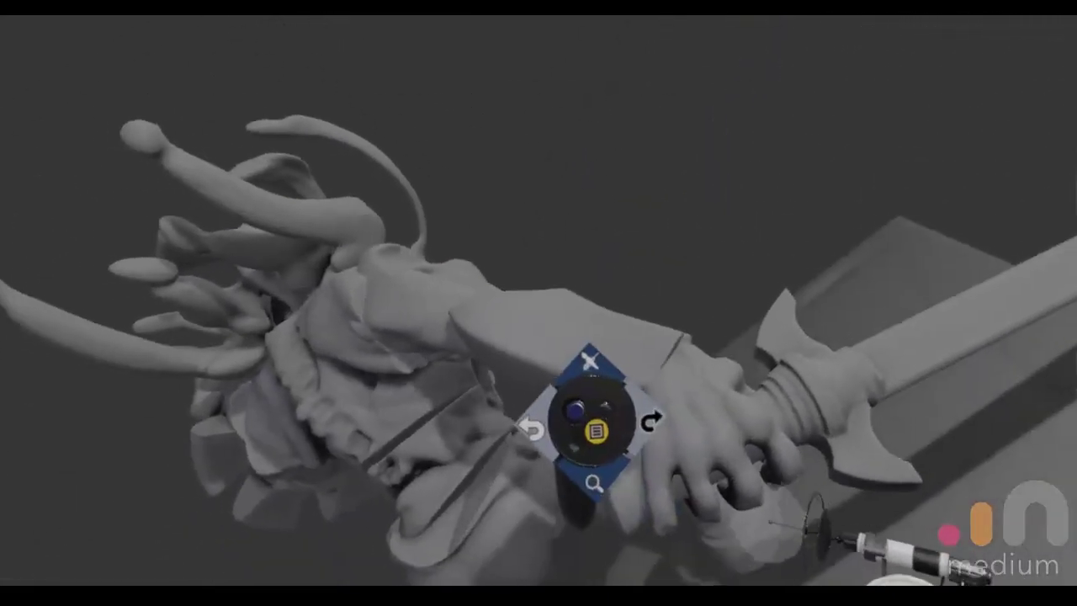
Step: Select the front shin, Layer 15 2, and the boot, Layer 15 1, and reduce the Move tool's strength for reshaping them
{"action": "left_click", "coordinate": [594, 314]}
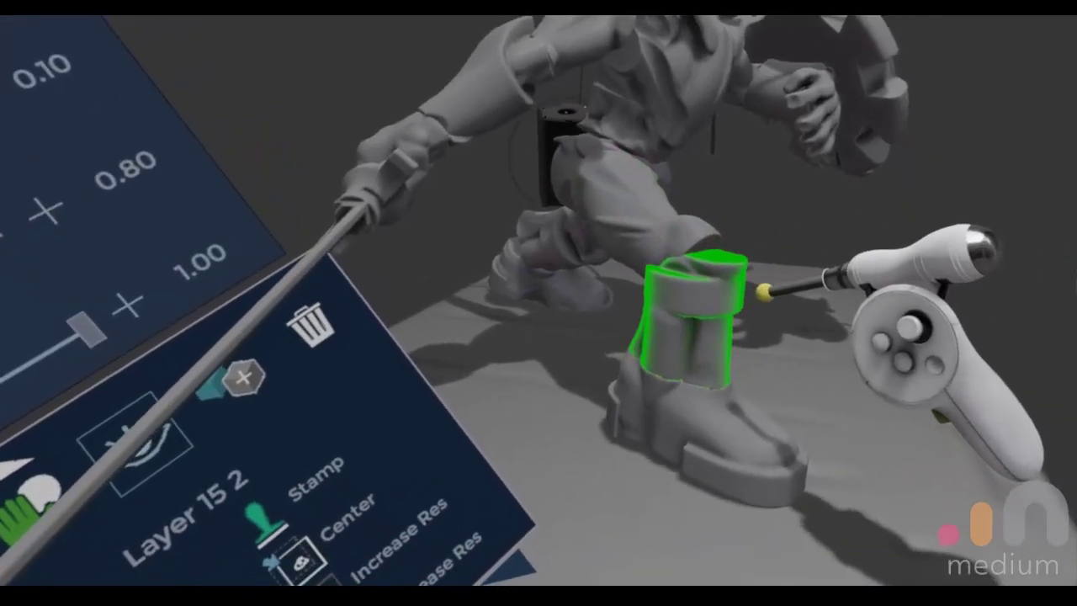
{"action": "left_click", "coordinate": [698, 269]}
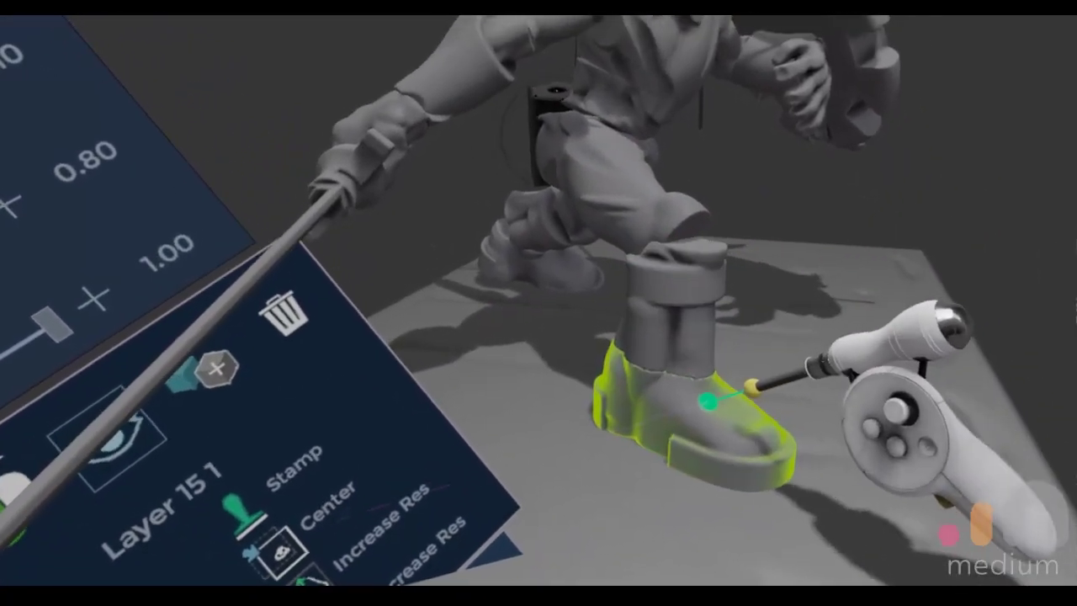
{"action": "left_click", "coordinate": [712, 404]}
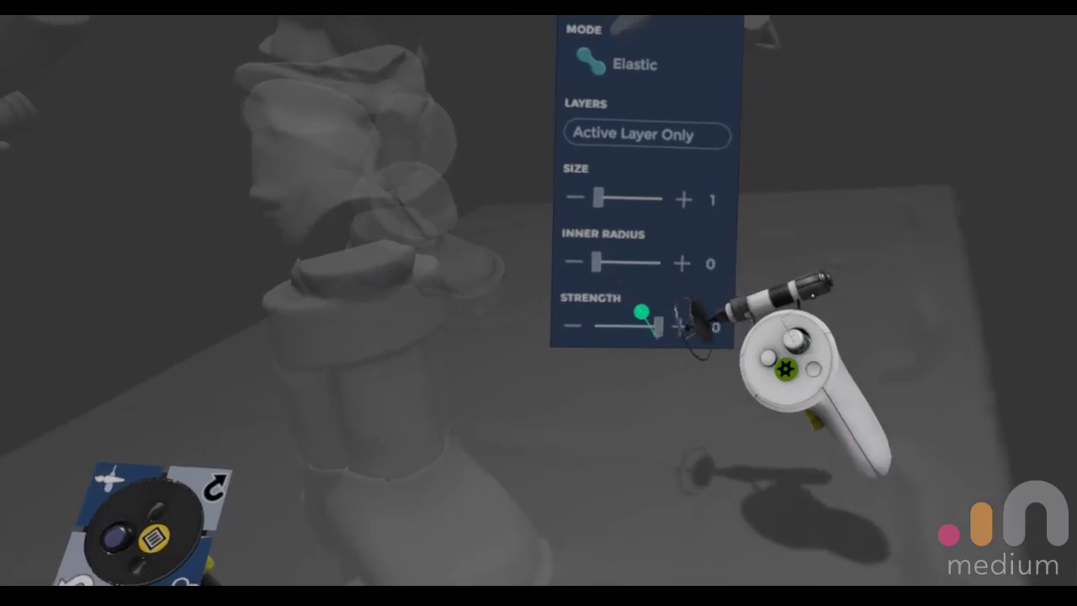
{"action": "left_click_drag", "start_coordinate": [656, 325], "coordinate": [626, 315]}
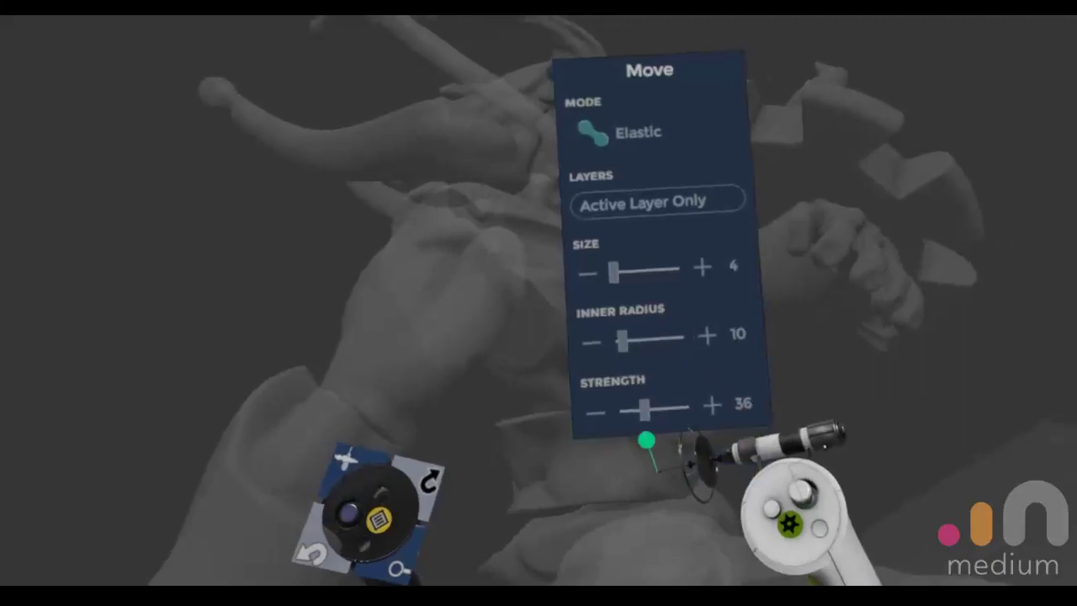
Step: Raise the Move tool's strength and set its inner radius to 27 for reshaping the shoulder area
{"action": "left_click_drag", "start_coordinate": [642, 427], "coordinate": [661, 446]}
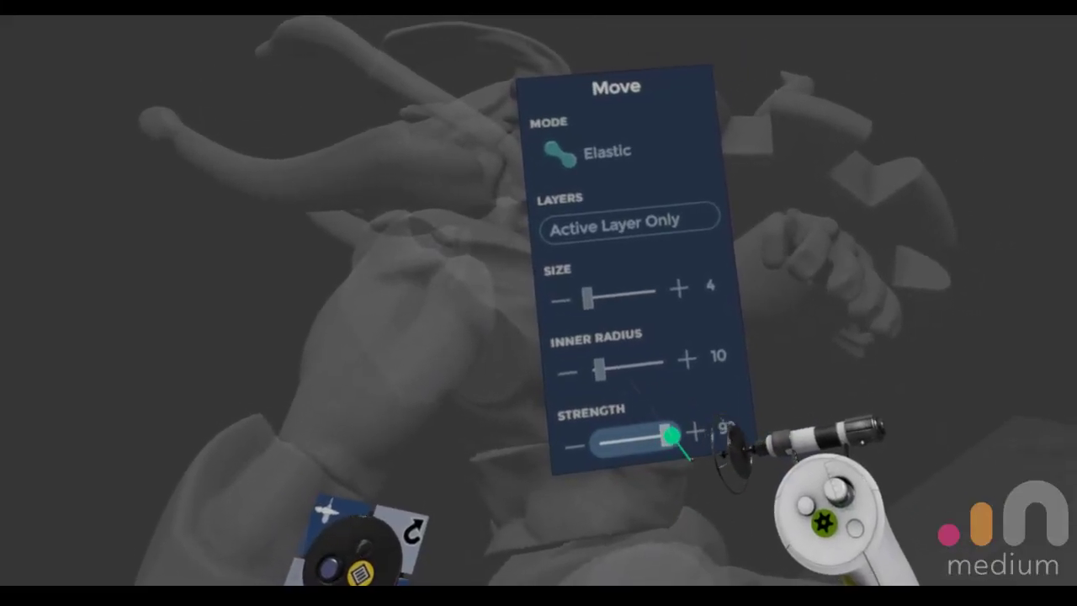
{"action": "mouse_move", "coordinate": [614, 371]}
{"action": "left_mouse_down"}
{"action": "mouse_move", "coordinate": [631, 361]}
{"action": "mouse_move", "coordinate": [616, 380]}
{"action": "left_mouse_up"}
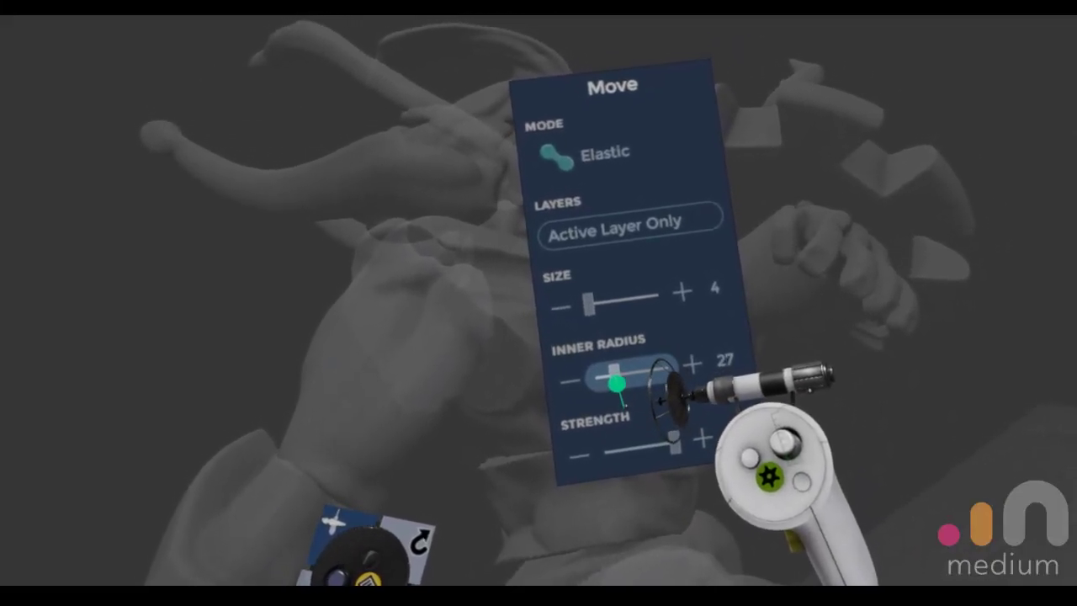
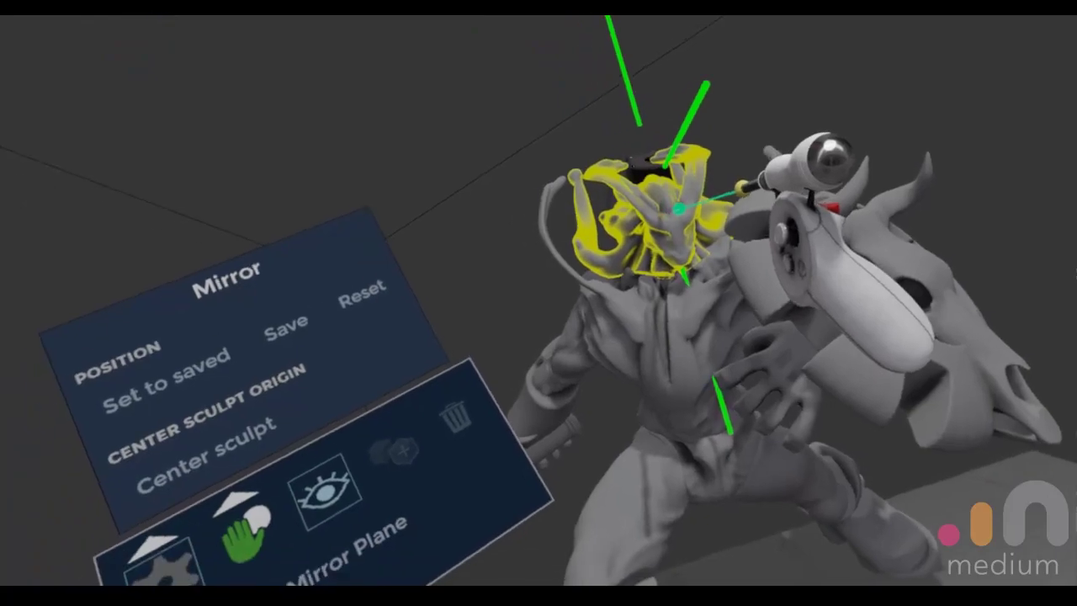
Step: Select the head, Layer 1111, instead of the mirror plane, and apply Center to it
{"action": "left_click", "coordinate": [715, 200]}
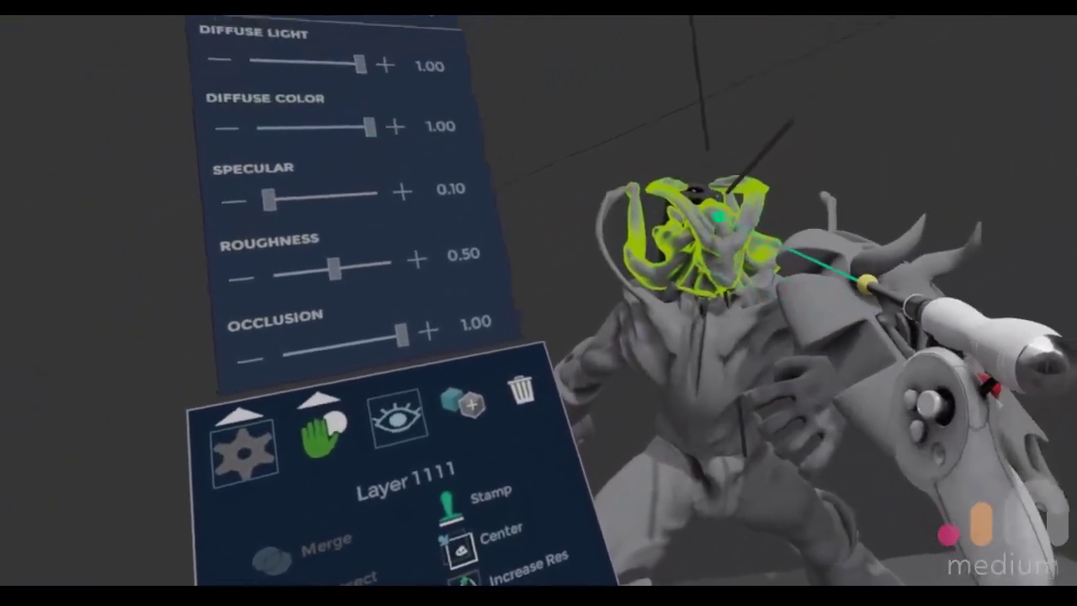
{"action": "left_click", "coordinate": [720, 165]}
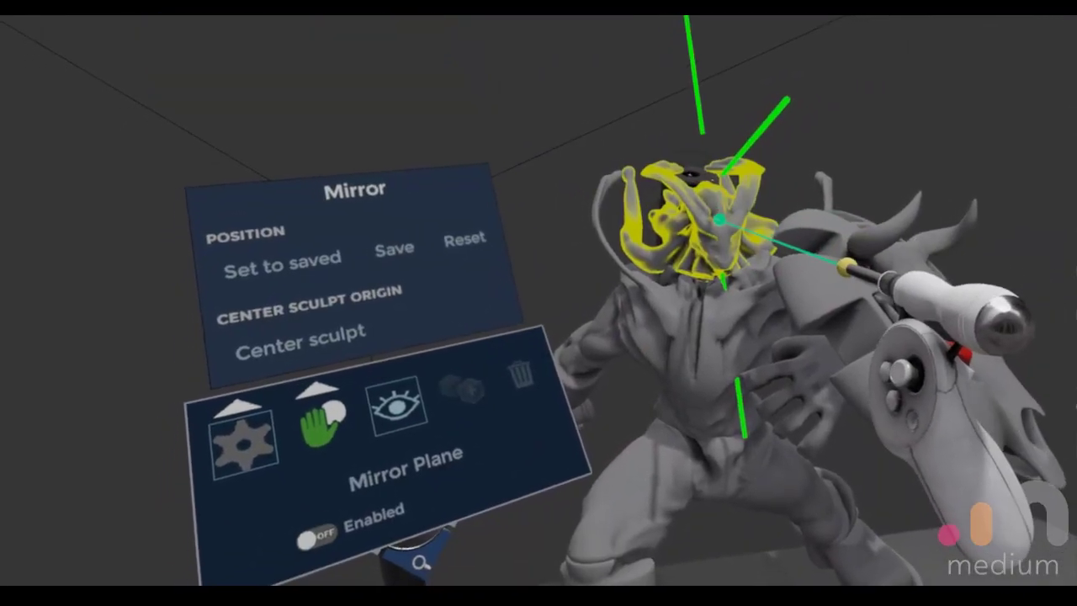
{"action": "left_click", "coordinate": [768, 201]}
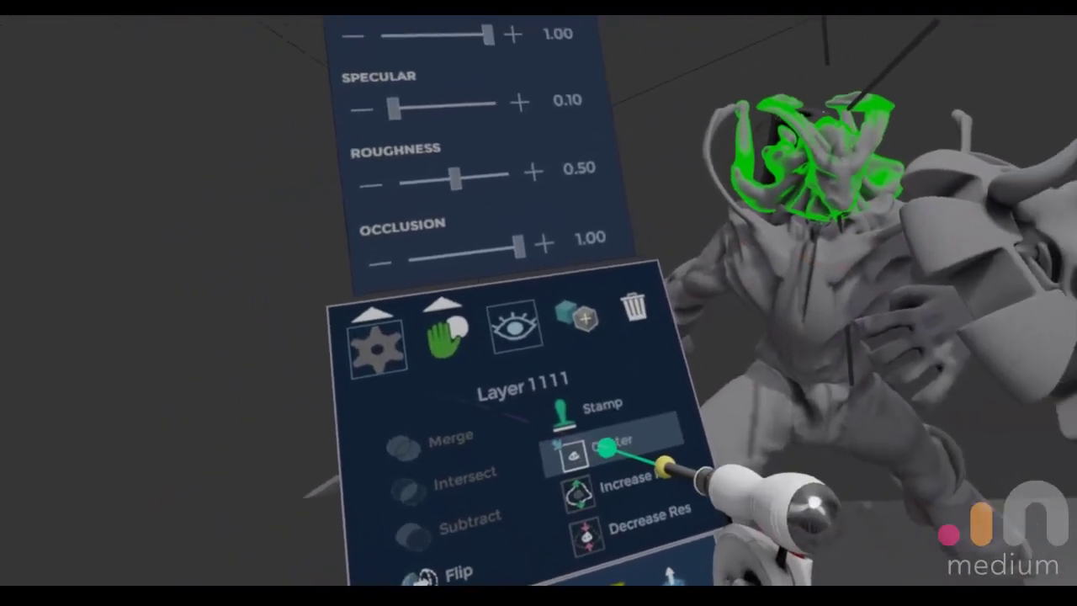
{"action": "left_click", "coordinate": [606, 449]}
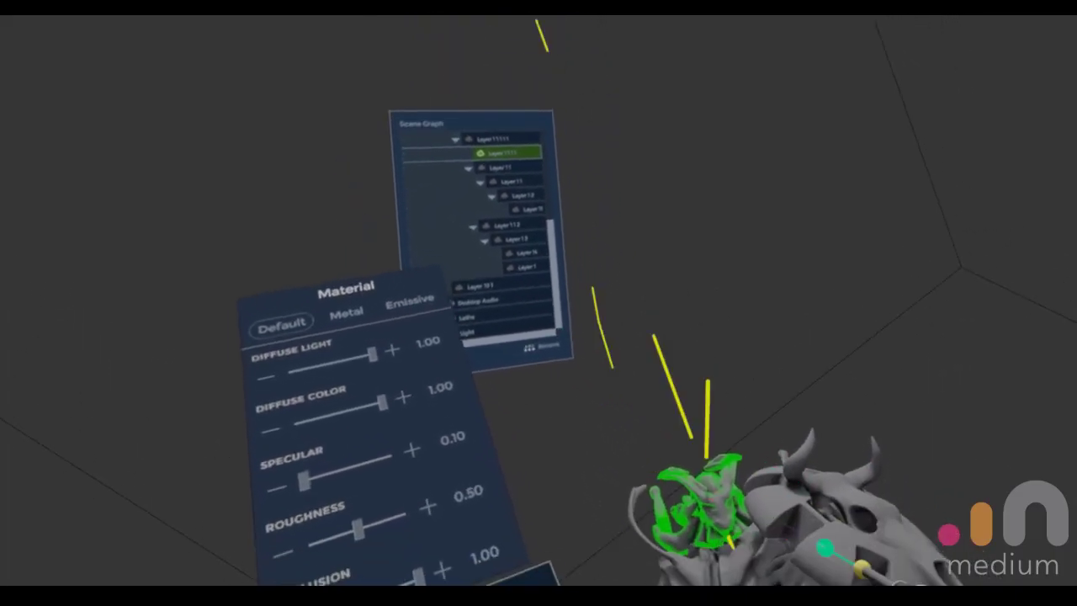
Step: Try to move the head together with the mirror plane, and undo the move
{"action": "mouse_move", "coordinate": [690, 402]}
{"action": "left_mouse_down"}
{"action": "mouse_move", "coordinate": [577, 446]}
{"action": "mouse_move", "coordinate": [556, 366]}
{"action": "mouse_move", "coordinate": [581, 311]}
{"action": "left_mouse_up"}
{"action": "mouse_move", "coordinate": [592, 395]}
{"action": "left_mouse_down"}
{"action": "mouse_move", "coordinate": [645, 385]}
{"action": "mouse_move", "coordinate": [602, 391]}
{"action": "left_mouse_up"}
{"action": "mouse_move", "coordinate": [702, 527]}
{"action": "left_mouse_down"}
{"action": "mouse_move", "coordinate": [740, 406]}
{"action": "mouse_move", "coordinate": [700, 335]}
{"action": "mouse_move", "coordinate": [824, 401]}
{"action": "left_mouse_up"}
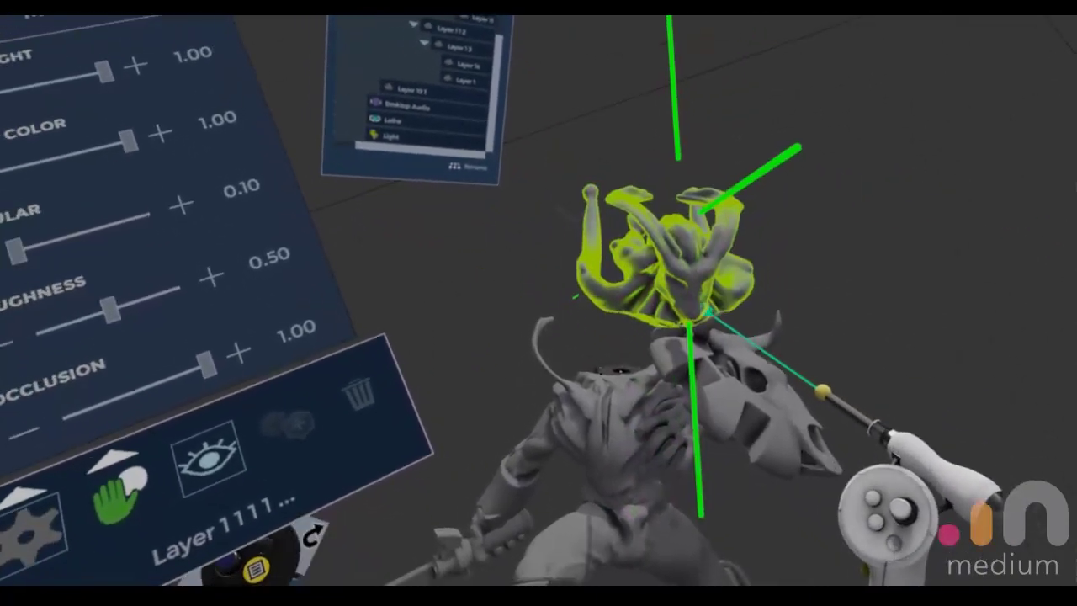
{"action": "key", "text": "ctrl+z"}
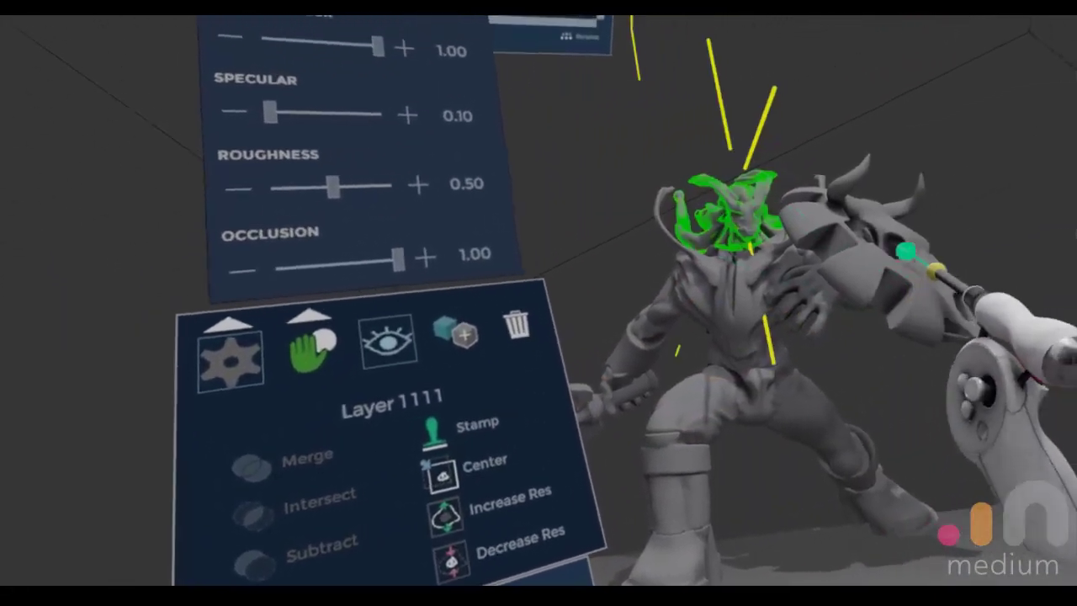
Step: Rotate the mirror plane with the rotation gizmo to line it up with the tilted head
{"action": "left_click", "coordinate": [908, 249]}
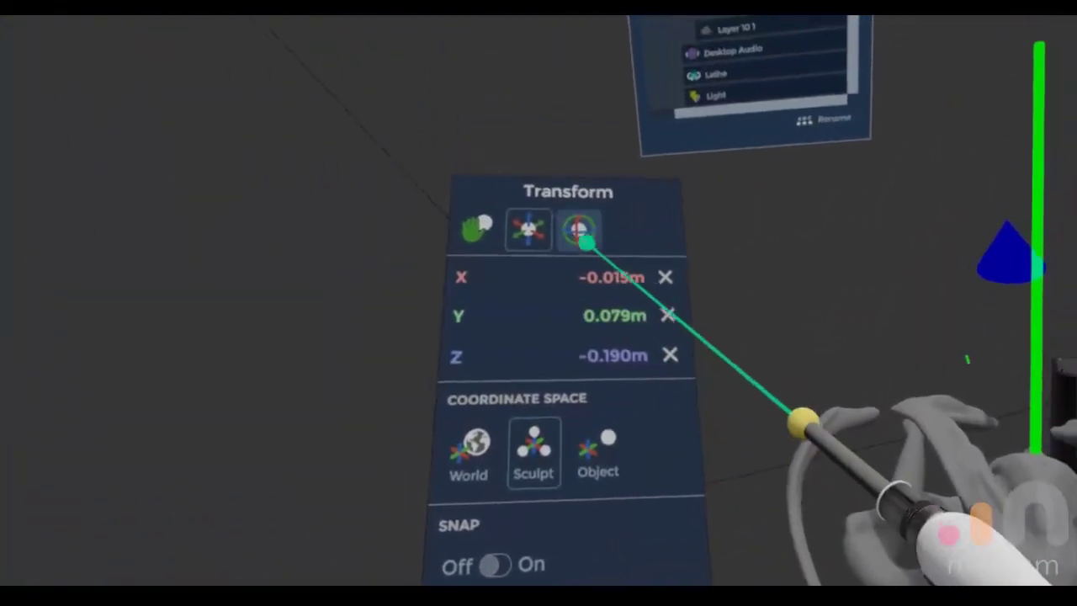
{"action": "left_click", "coordinate": [579, 229]}
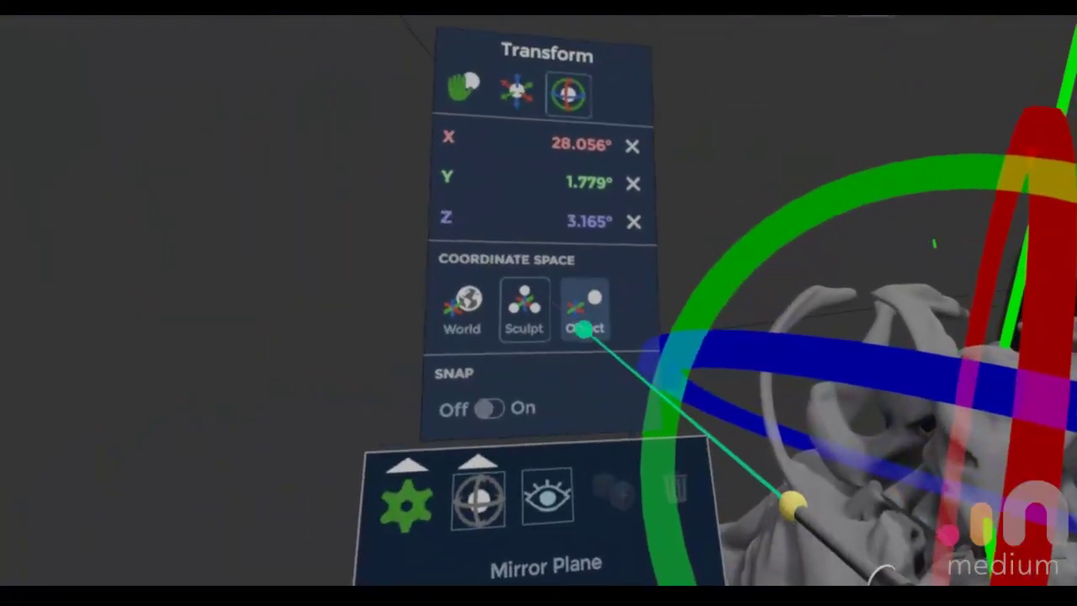
{"action": "left_click", "coordinate": [137, 356]}
{"action": "left_click", "coordinate": [82, 406]}
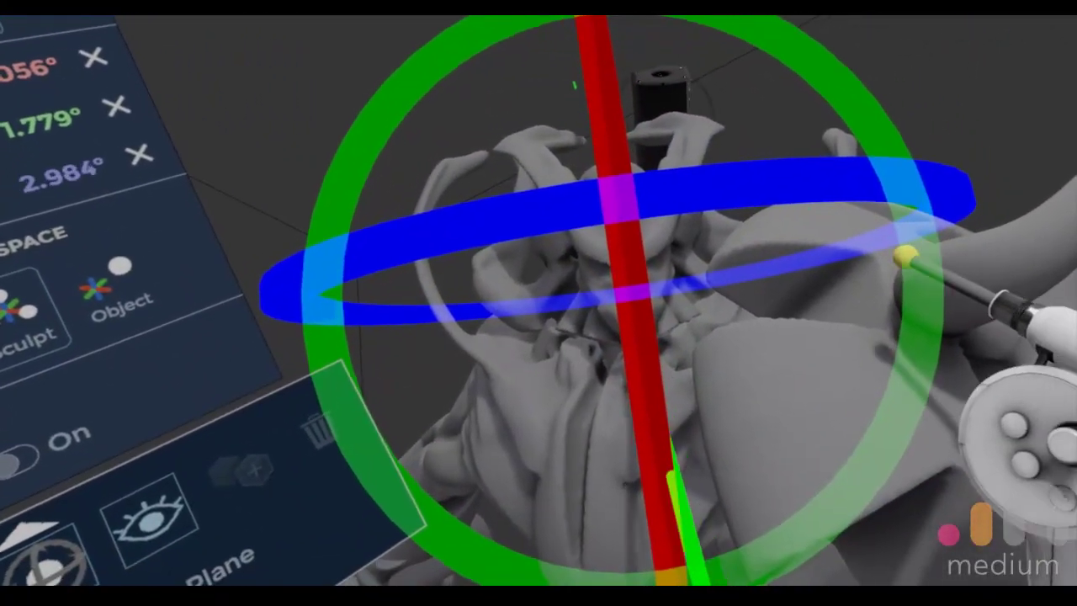
{"action": "left_click_drag", "start_coordinate": [905, 255], "coordinate": [1070, 403]}
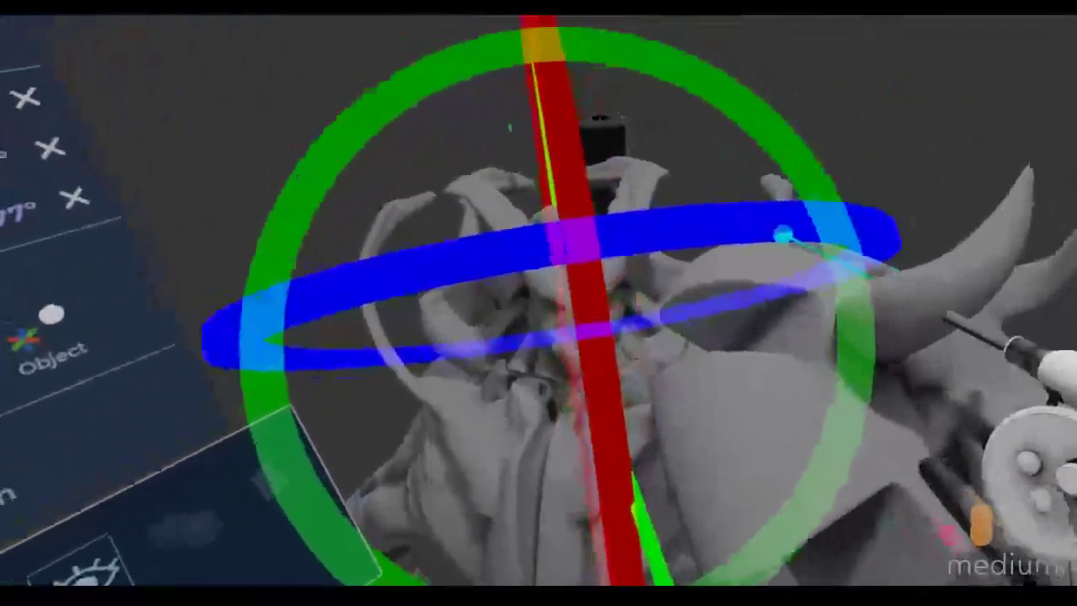
{"action": "left_click_drag", "start_coordinate": [782, 236], "coordinate": [1009, 343]}
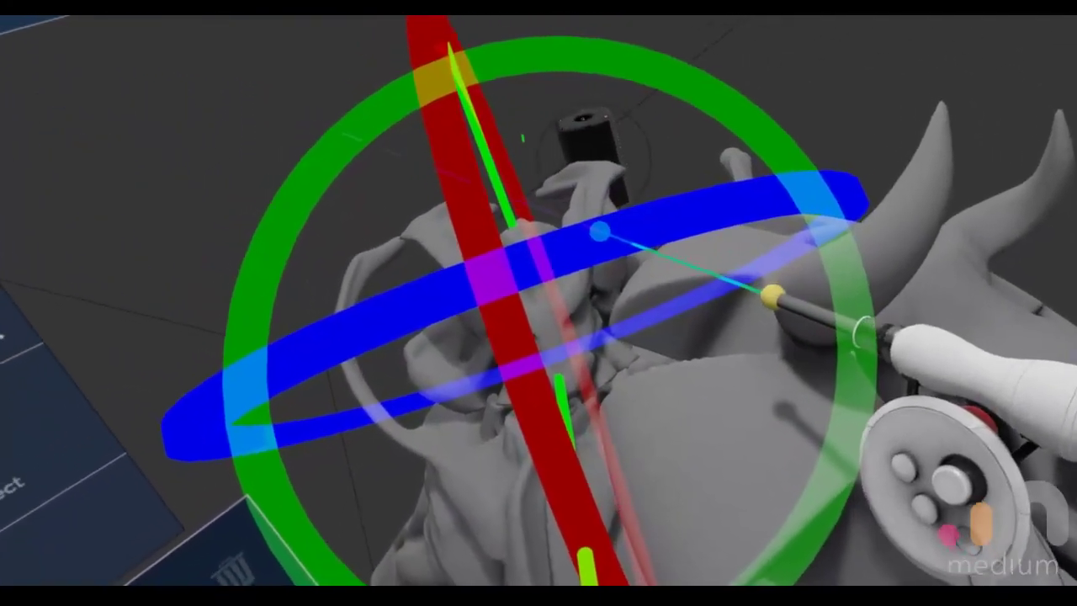
{"action": "left_click_drag", "start_coordinate": [600, 232], "coordinate": [825, 313]}
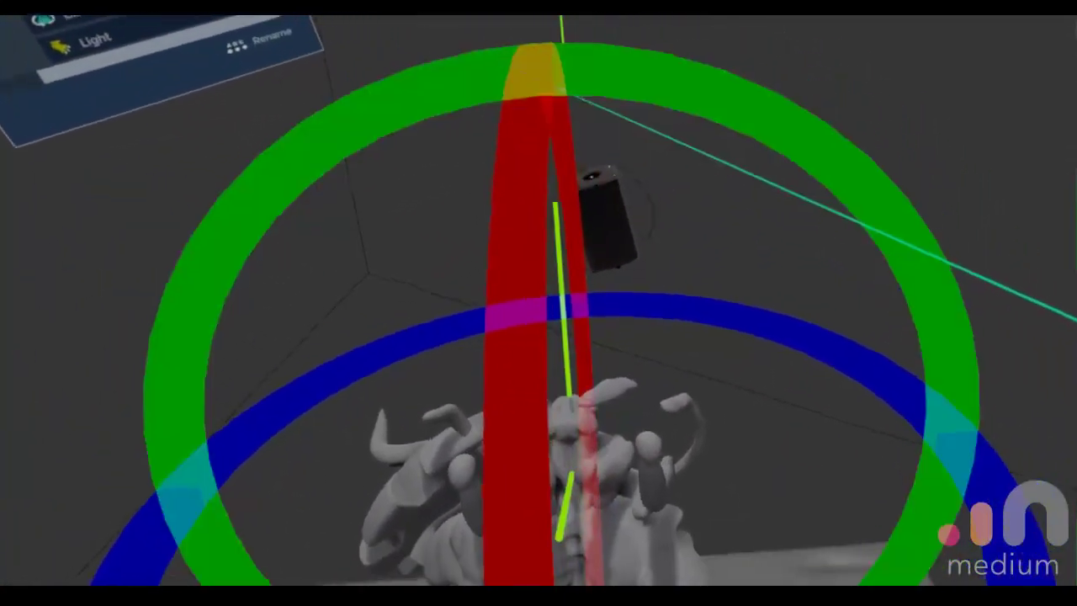
{"action": "left_click_drag", "start_coordinate": [565, 93], "coordinate": [446, 67]}
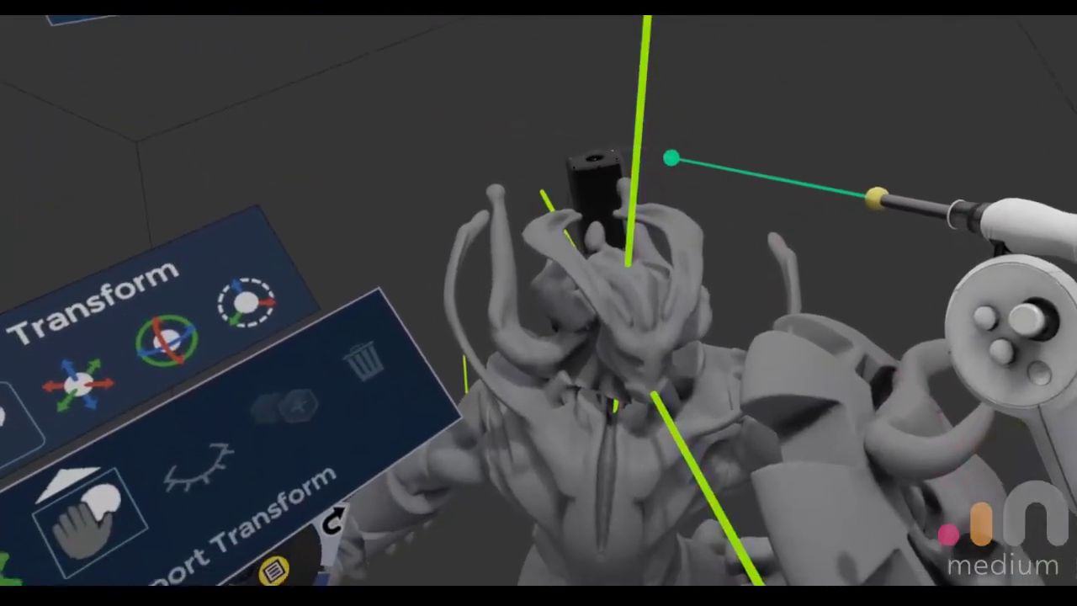
Step: Duplicate the head, Layer 1111, and flip the copy to compare it with the original head
{"action": "left_click", "coordinate": [670, 157]}
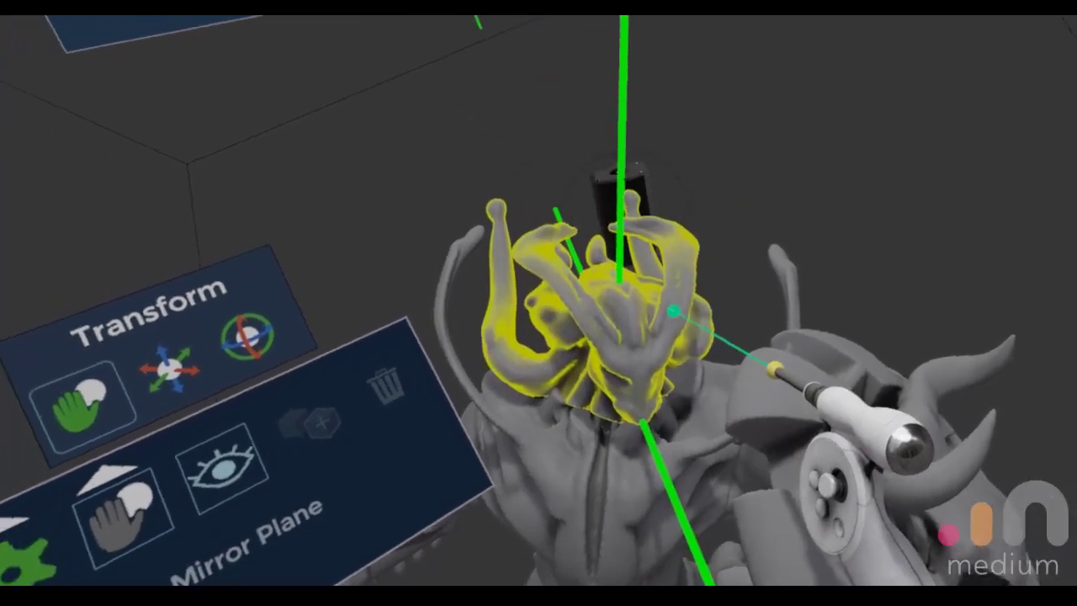
{"action": "left_click", "coordinate": [674, 310]}
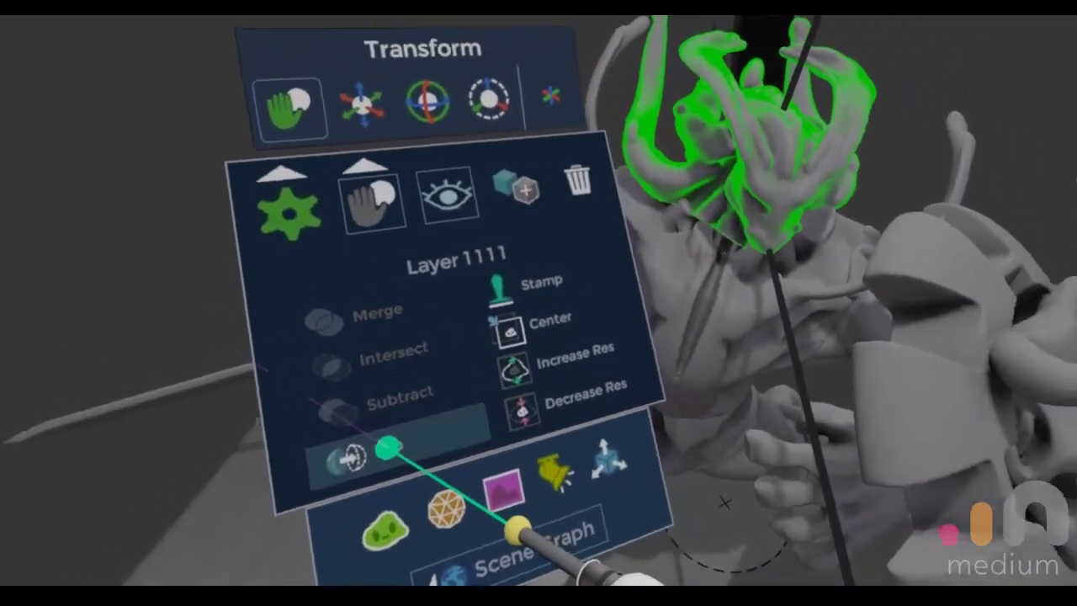
{"action": "left_click", "coordinate": [301, 536]}
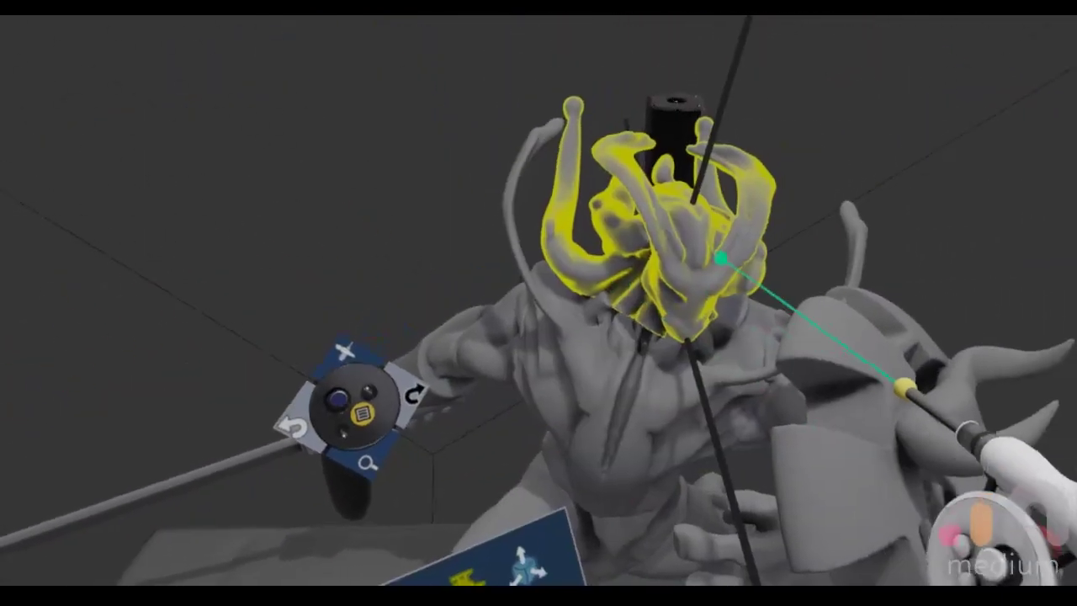
{"action": "left_click", "coordinate": [721, 258]}
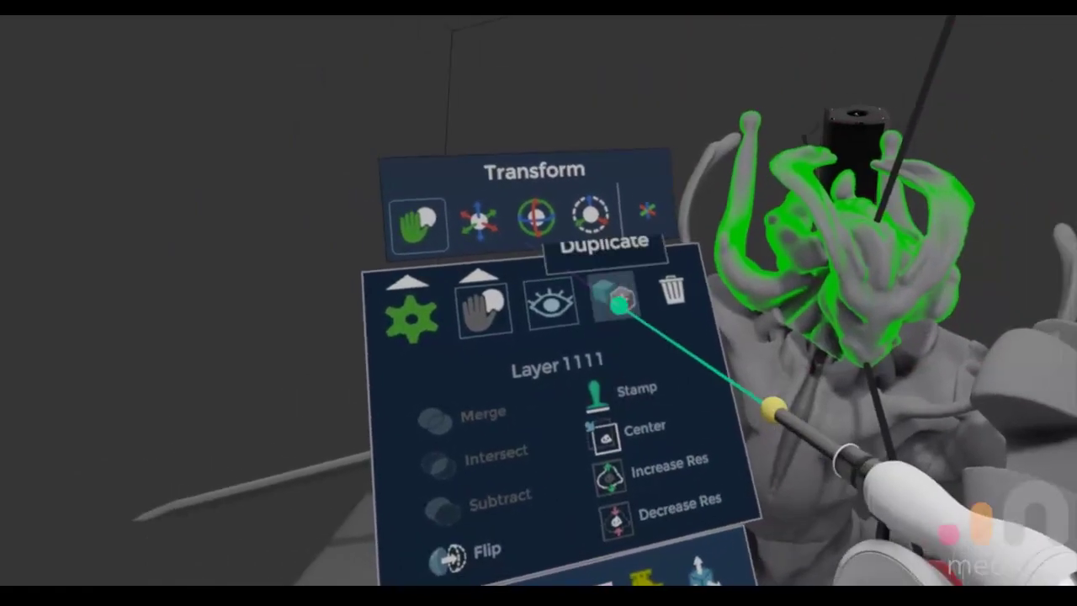
{"action": "left_click", "coordinate": [619, 305]}
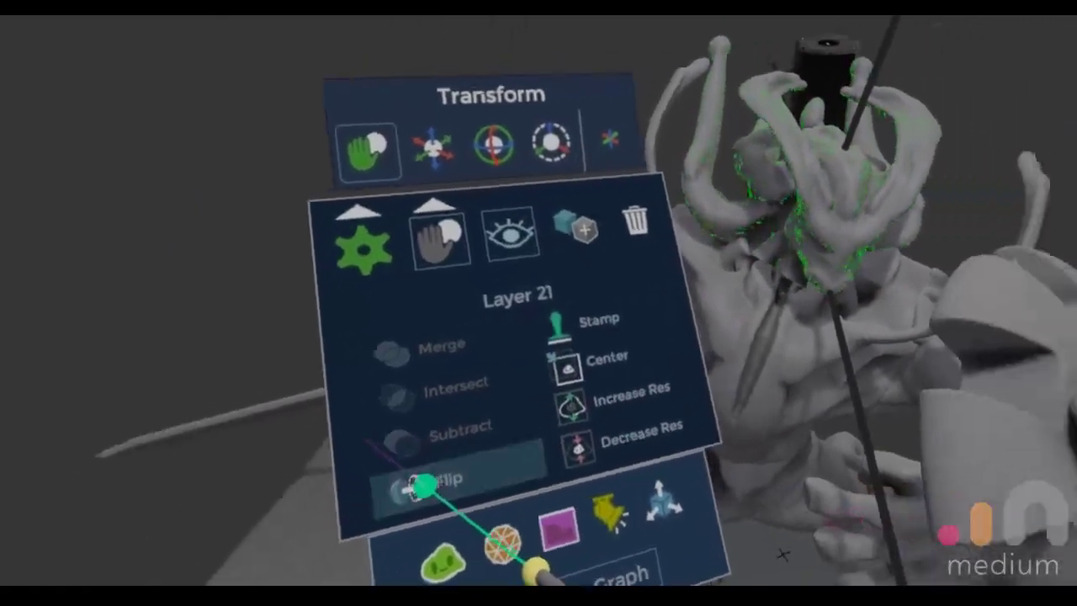
{"action": "left_click", "coordinate": [423, 486]}
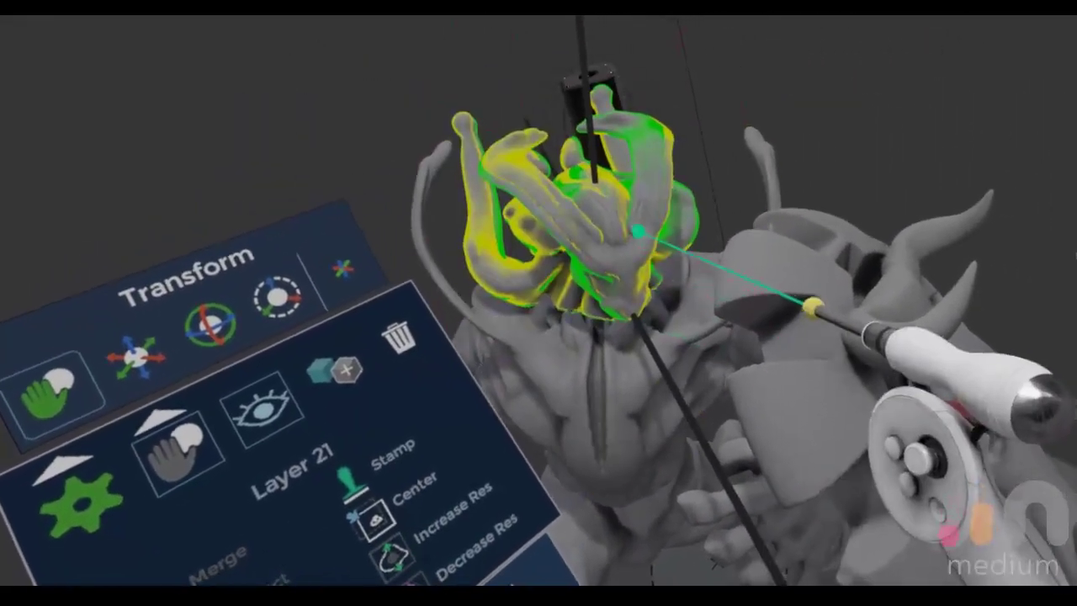
{"action": "left_click", "coordinate": [639, 228]}
{"action": "left_click", "coordinate": [652, 214]}
{"action": "left_click", "coordinate": [683, 197]}
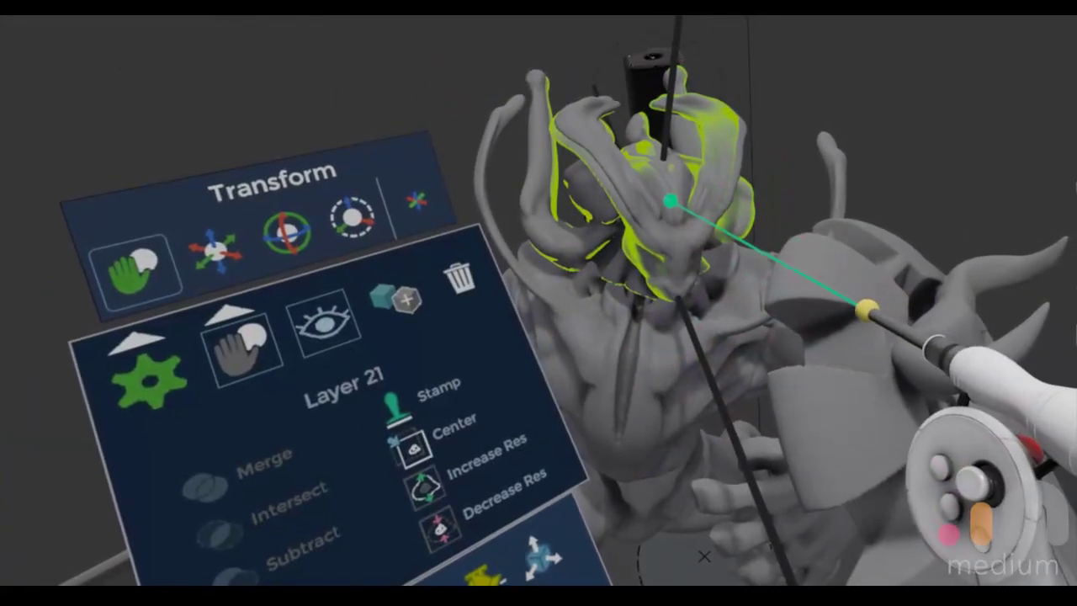
Step: Enable mirroring for the Clay tool and sculpt the tip of the head's snout
{"action": "left_click", "coordinate": [587, 202]}
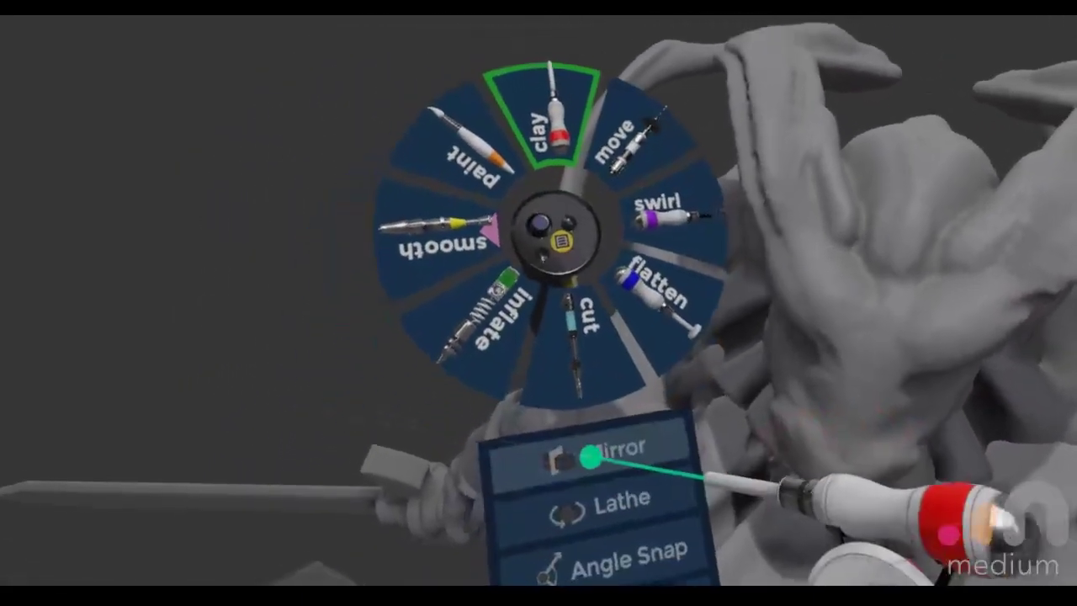
{"action": "left_click", "coordinate": [591, 457]}
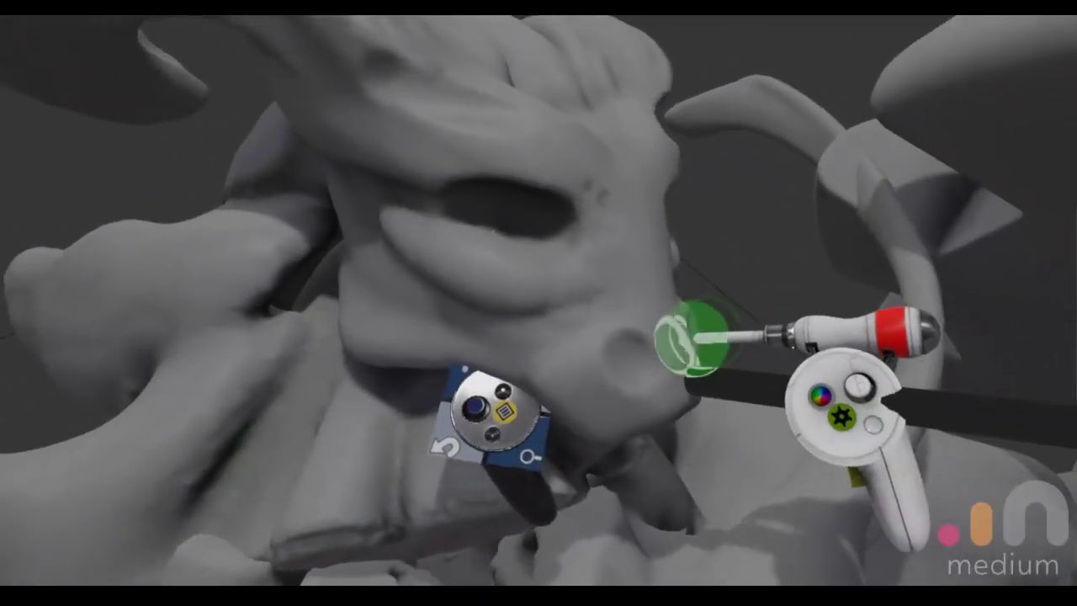
{"action": "mouse_move", "coordinate": [663, 338]}
{"action": "left_mouse_down"}
{"action": "mouse_move", "coordinate": [623, 357]}
{"action": "mouse_move", "coordinate": [665, 344]}
{"action": "left_mouse_up"}
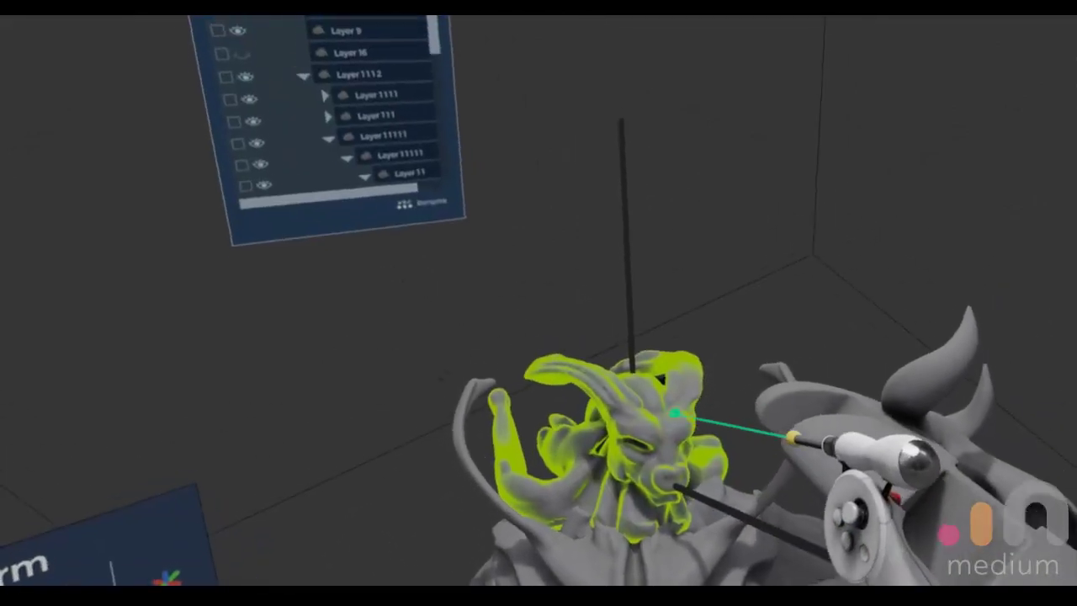
Step: Adjust the head together with the mirror plane, and place the skull belt at the waist
{"action": "left_click", "coordinate": [676, 414]}
{"action": "left_click", "coordinate": [647, 332]}
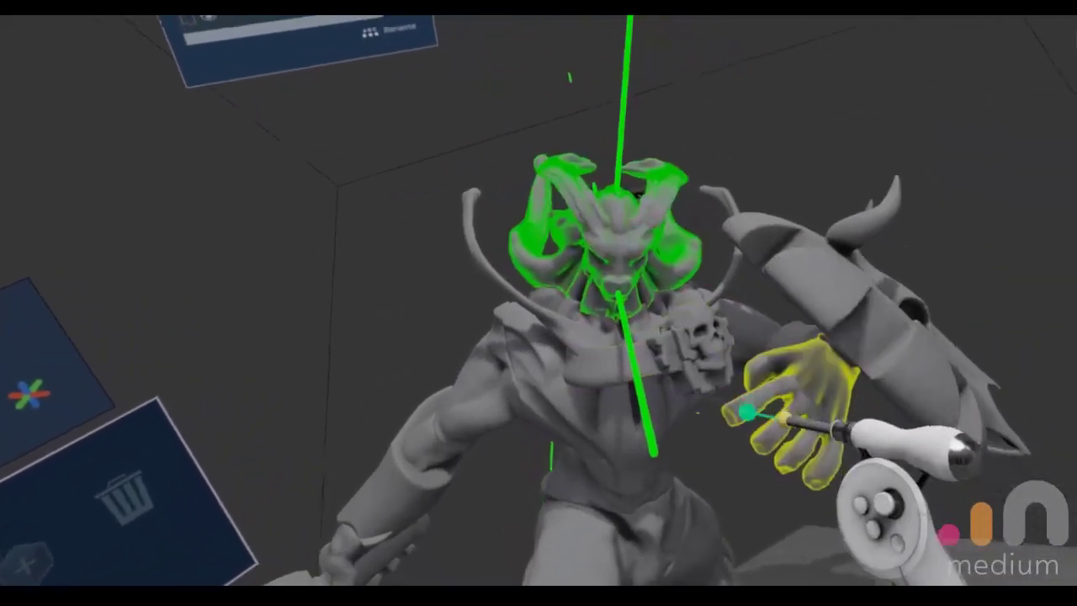
{"action": "left_click", "coordinate": [690, 327]}
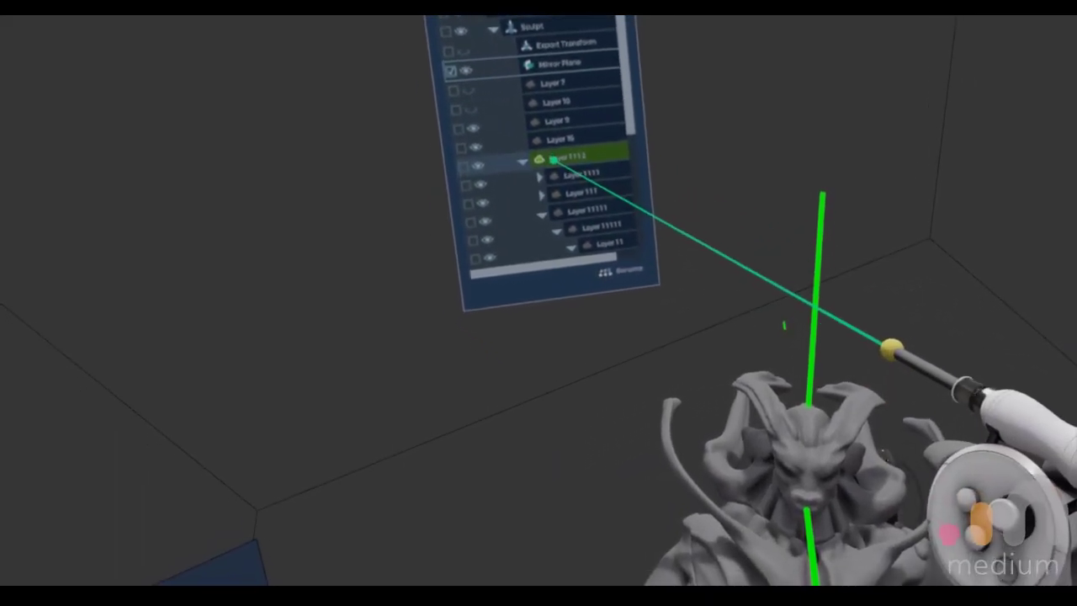
Step: Select Layer 1112 in the scene graph, and reselect the head together with the mirror plane
{"action": "left_click", "coordinate": [553, 160]}
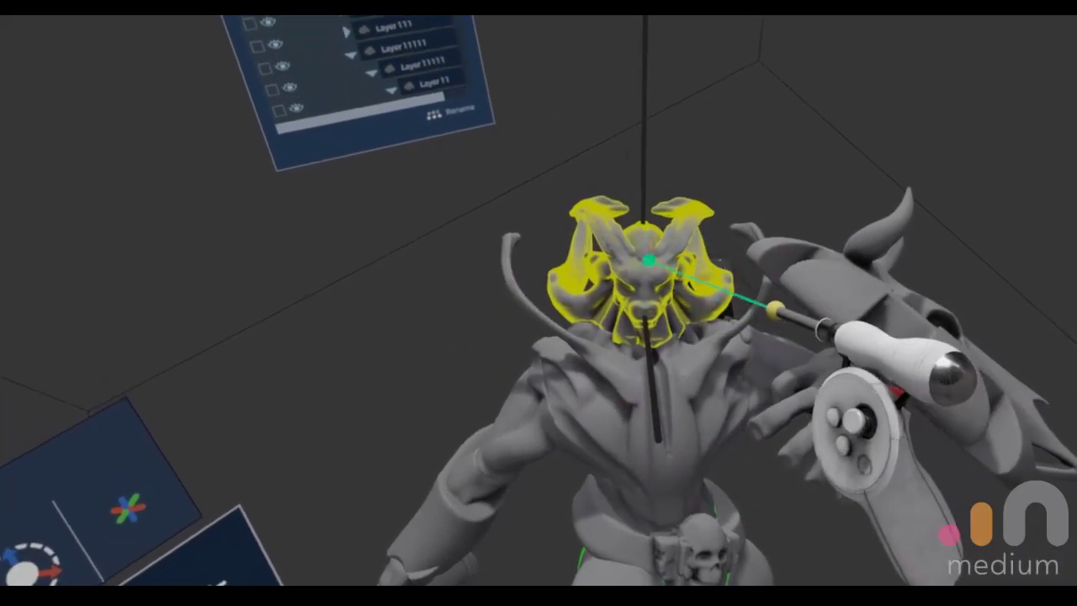
{"action": "left_click", "coordinate": [660, 265]}
{"action": "left_click", "coordinate": [664, 207]}
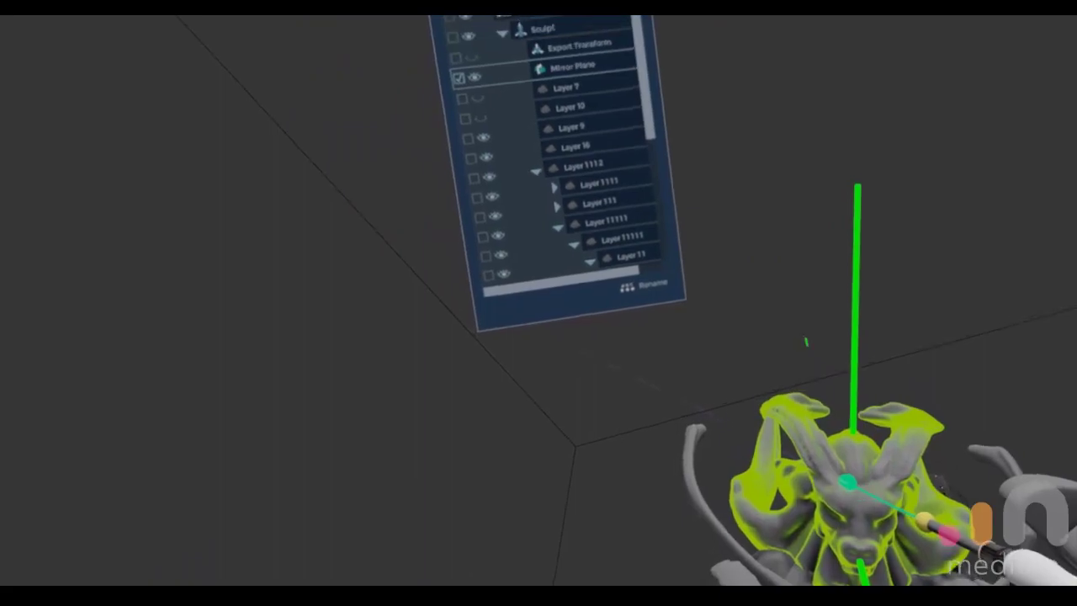
{"action": "left_click", "coordinate": [740, 366]}
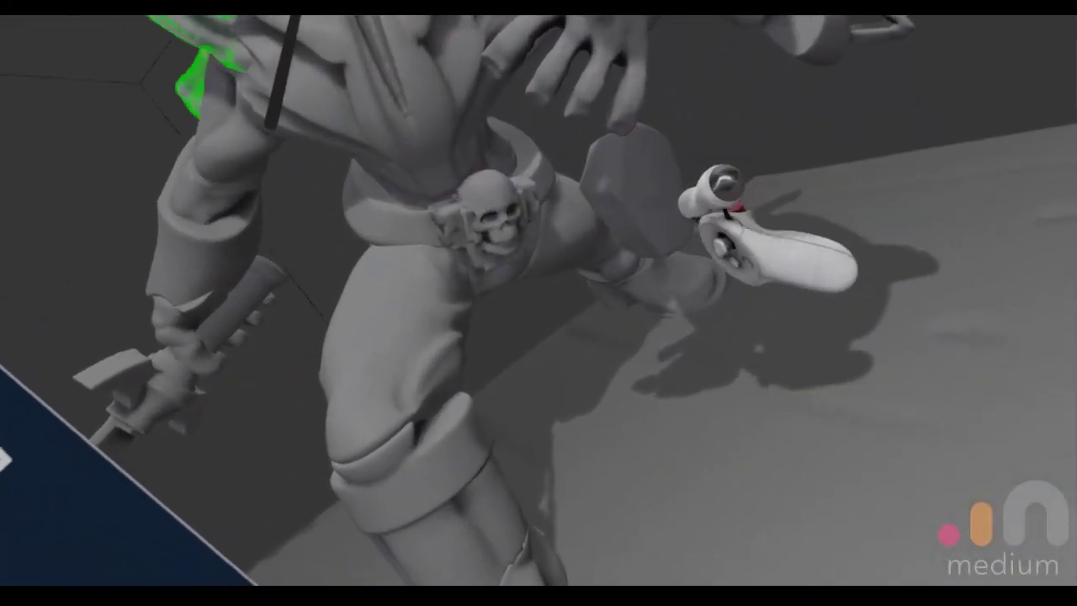
Step: Place the angular armour plate over the front knee, and adjust the sculpt with the Move tool
{"action": "left_click", "coordinate": [654, 222]}
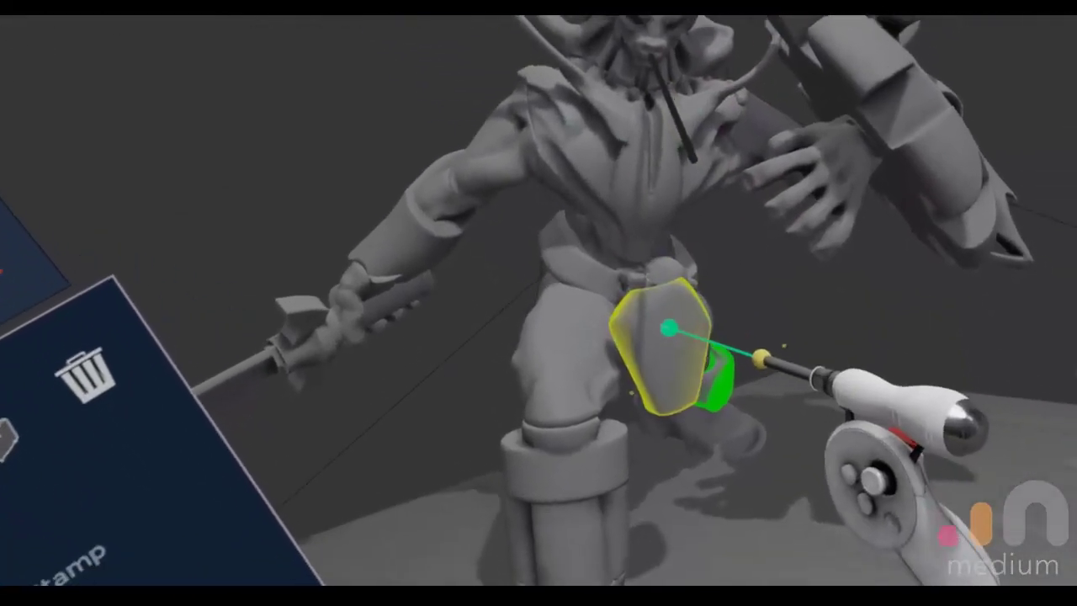
{"action": "left_click", "coordinate": [669, 328]}
{"action": "left_click_drag", "start_coordinate": [721, 304], "coordinate": [687, 367]}
{"action": "mouse_move", "coordinate": [690, 317]}
{"action": "left_mouse_down"}
{"action": "mouse_move", "coordinate": [678, 339]}
{"action": "mouse_move", "coordinate": [660, 342]}
{"action": "mouse_move", "coordinate": [683, 391]}
{"action": "left_mouse_up"}
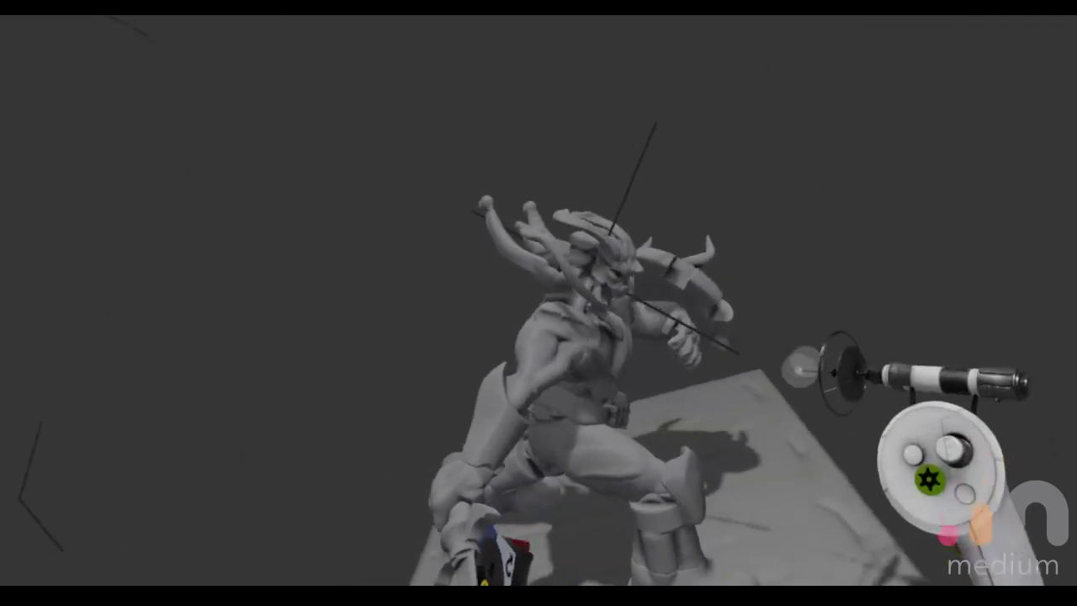
{"action": "left_click_drag", "start_coordinate": [737, 207], "coordinate": [718, 178]}
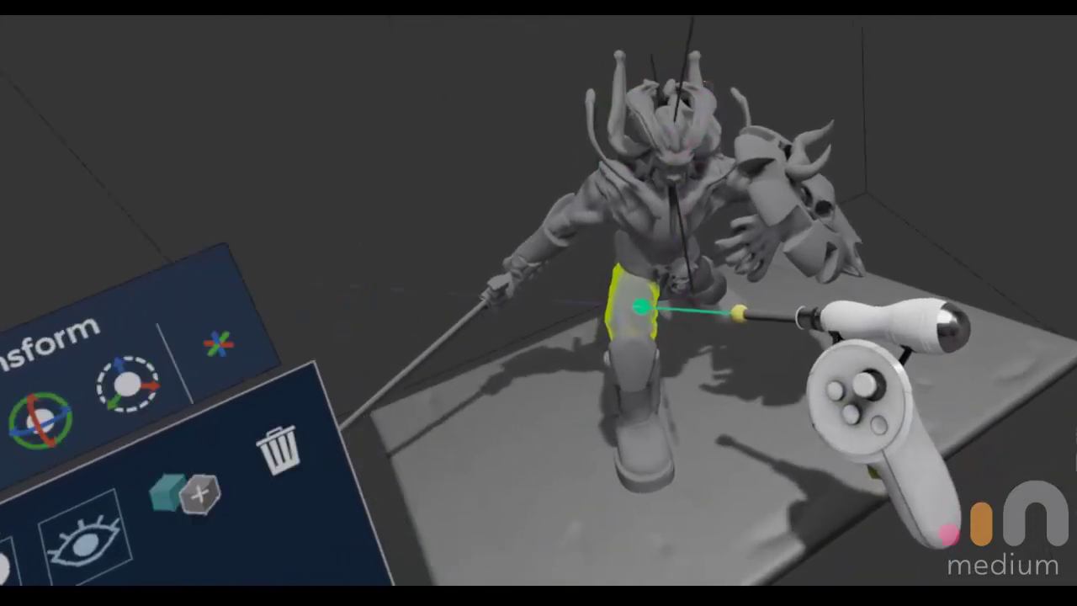
Step: Select the leg and hip parts one after another, from the front thigh and knee plate to the belt
{"action": "left_click", "coordinate": [639, 308]}
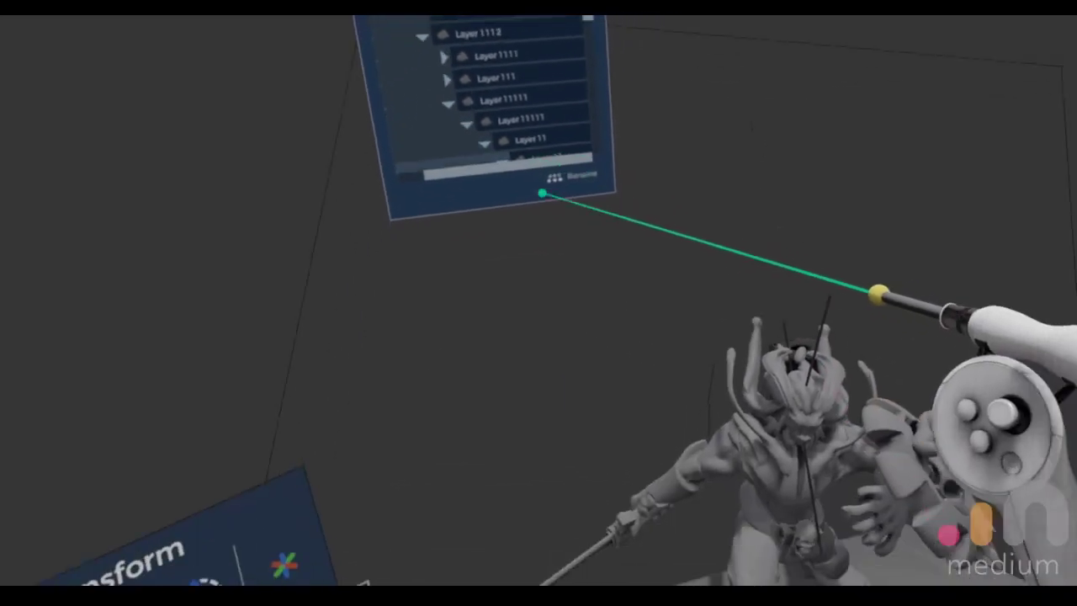
{"action": "left_click", "coordinate": [496, 77]}
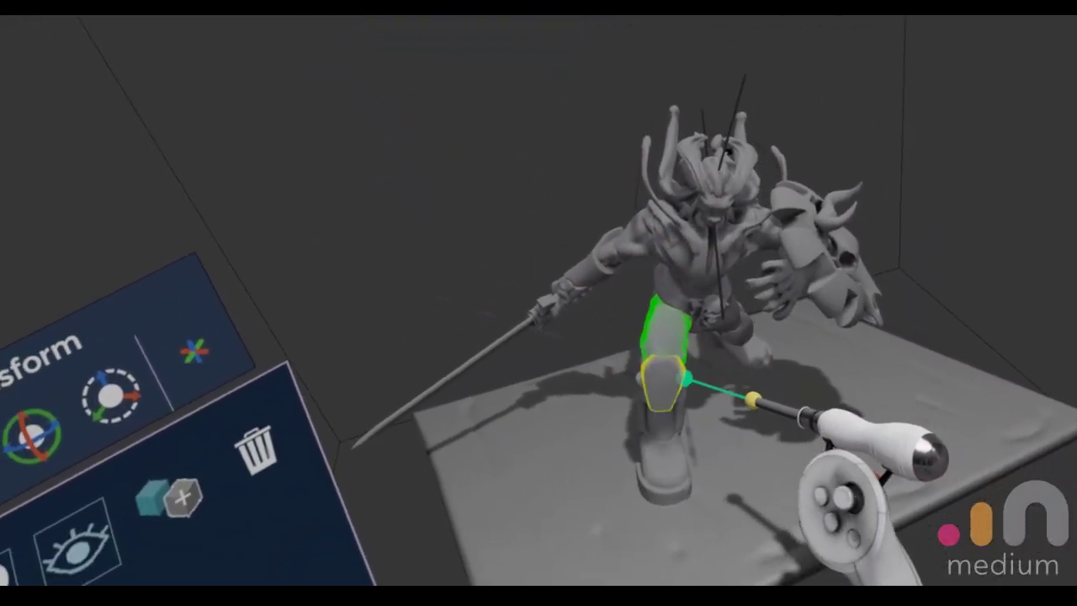
{"action": "left_click", "coordinate": [667, 356]}
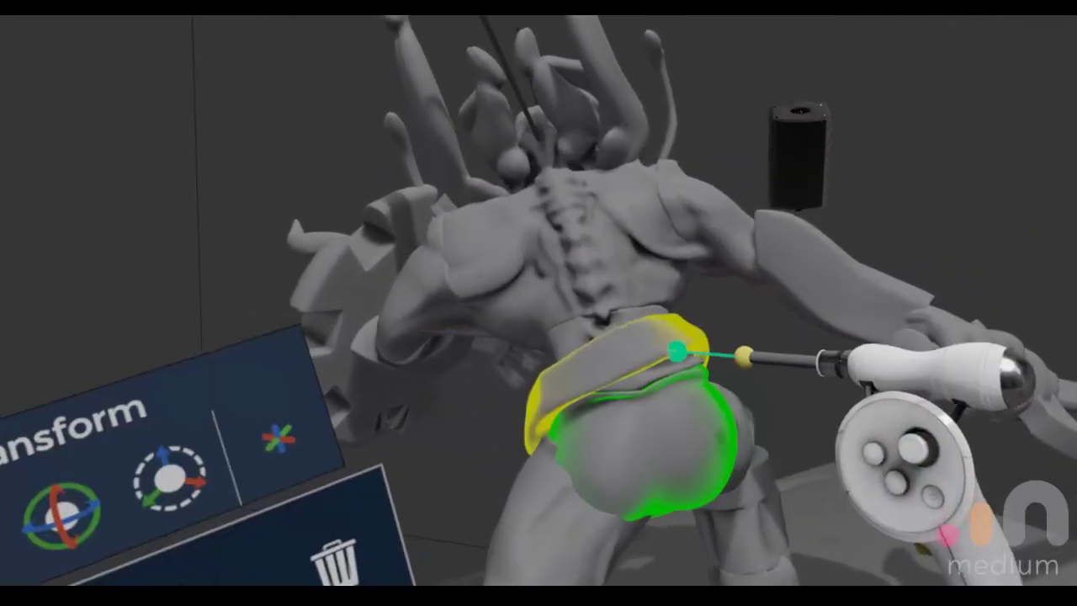
{"action": "left_click", "coordinate": [721, 335]}
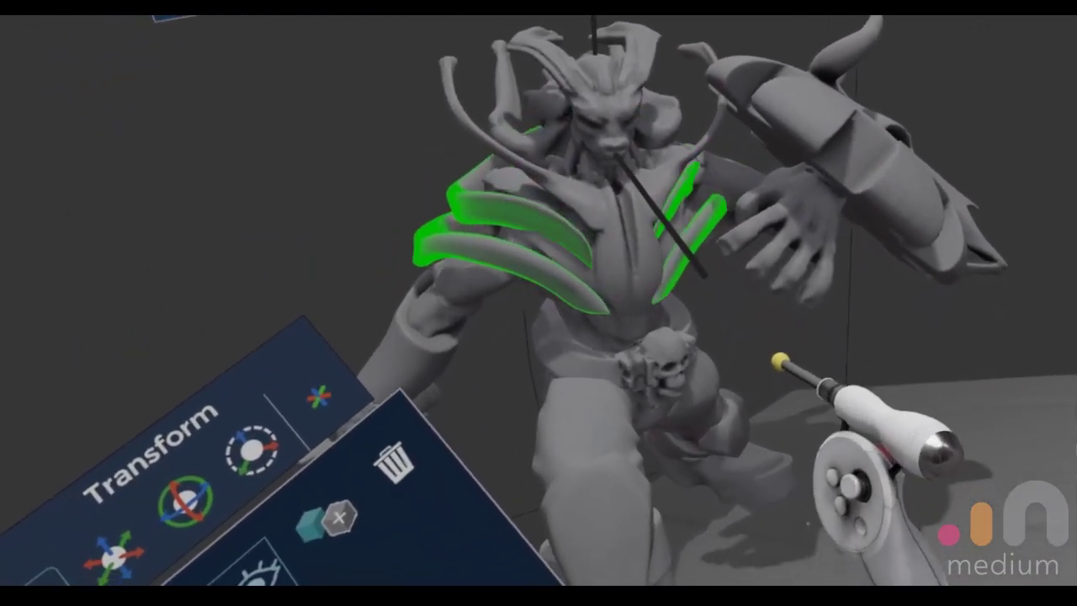
Step: Turn and position the curved paired bands around the chest, and look through the layers in the scene graph
{"action": "left_click_drag", "start_coordinate": [778, 359], "coordinate": [829, 337]}
{"action": "left_click_drag", "start_coordinate": [860, 273], "coordinate": [839, 387]}
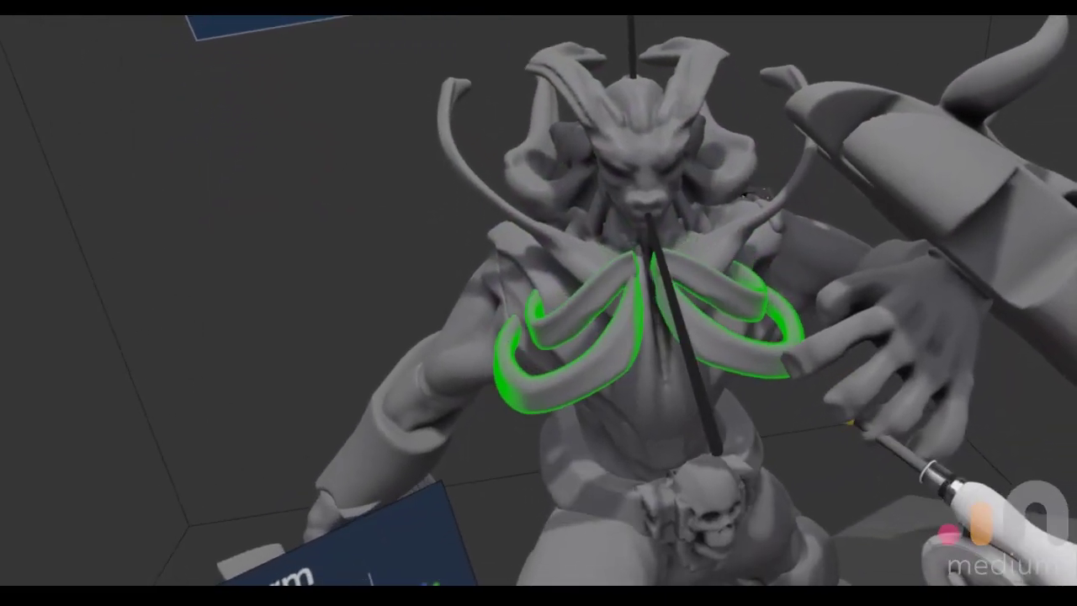
{"action": "left_click_drag", "start_coordinate": [851, 422], "coordinate": [938, 223]}
{"action": "left_click", "coordinate": [634, 348]}
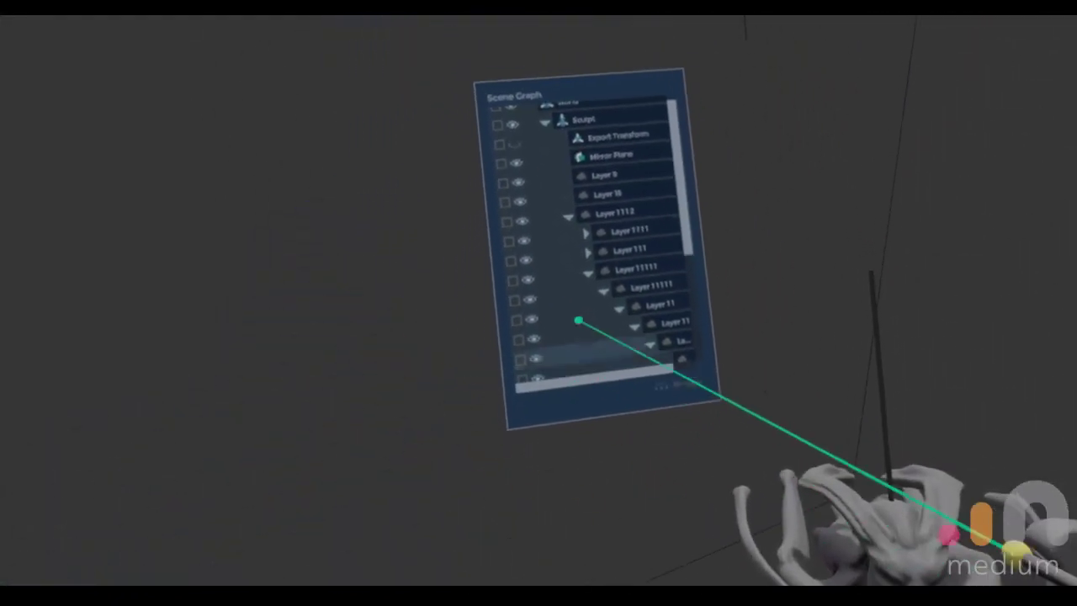
{"action": "scroll", "coordinate": [578, 319], "scroll_direction": "right", "scroll_amount": 1}
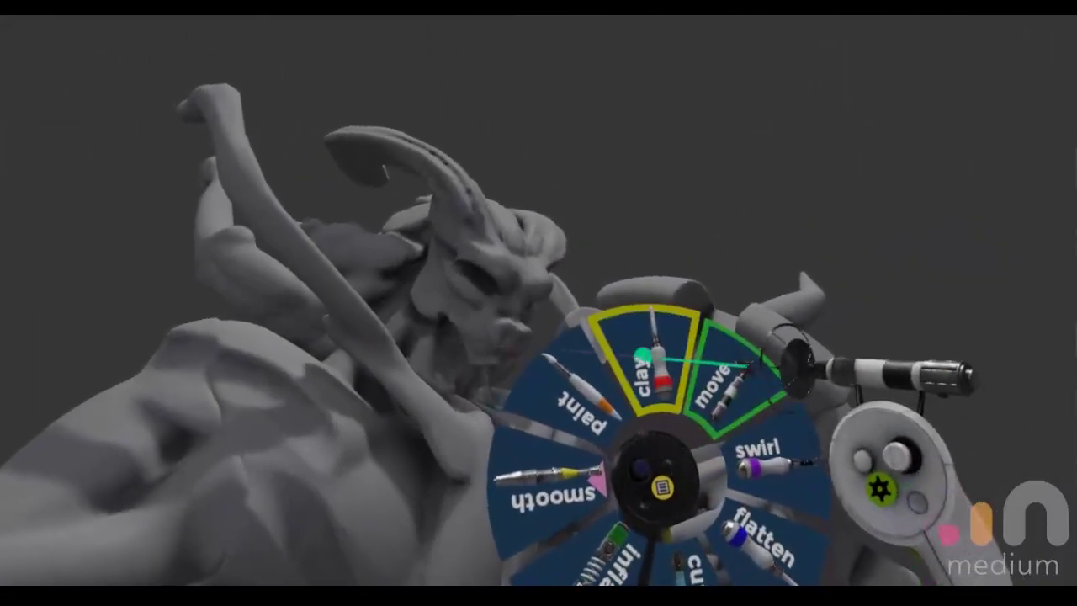
Step: Switch to the Clay tool for sculpting, and add a new clay layer to the scene
{"action": "left_click", "coordinate": [649, 355]}
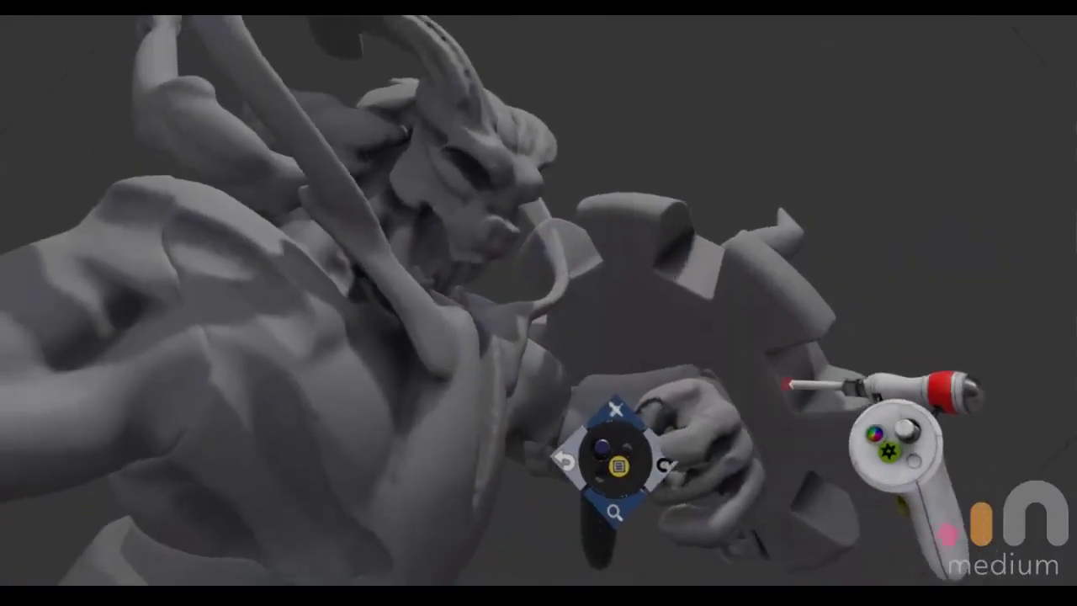
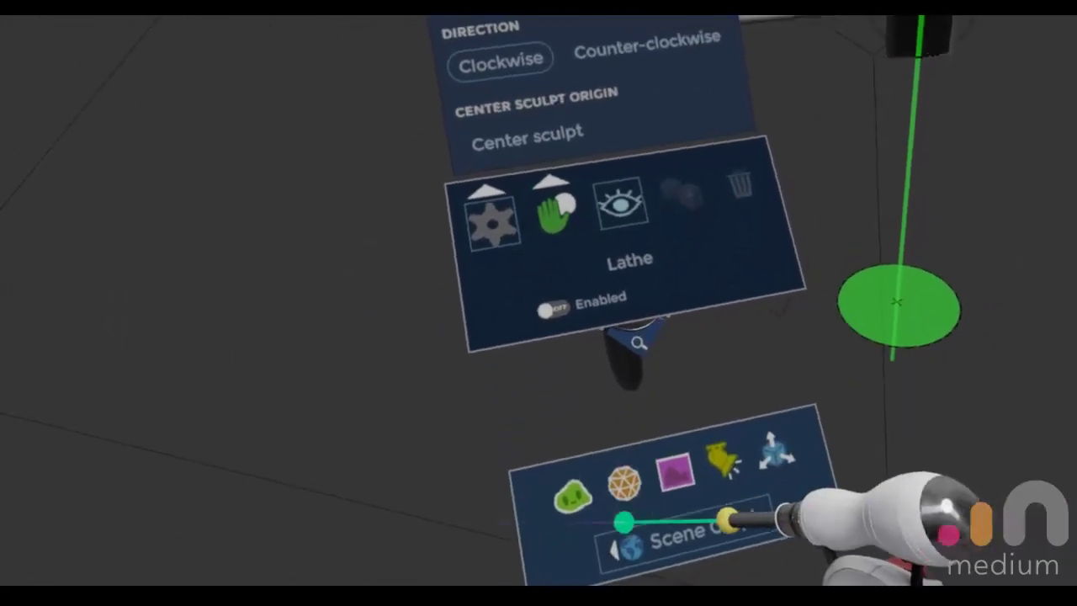
{"action": "left_click", "coordinate": [580, 498]}
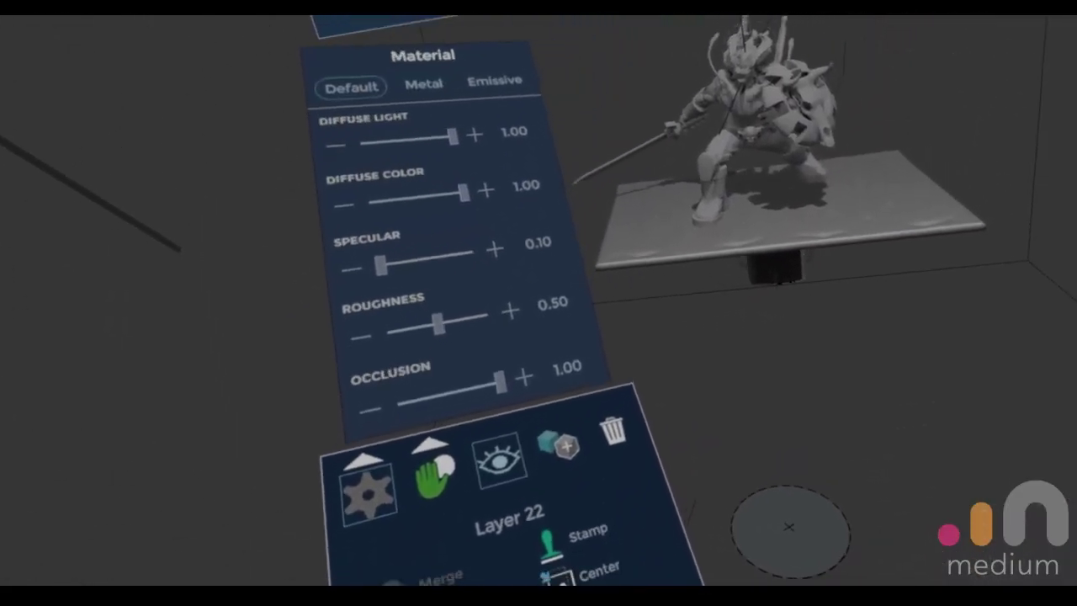
Step: Set the Clay tool's steady stroke to 0 and add a new sculpt layer for the creature's neck and head
{"action": "left_click", "coordinate": [665, 337]}
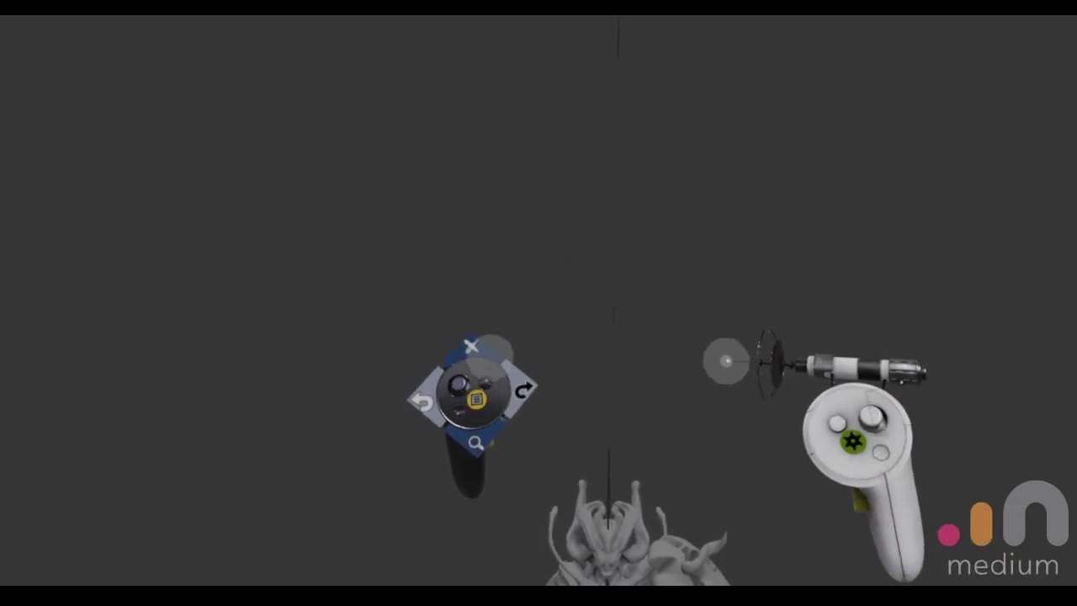
{"action": "left_click", "coordinate": [580, 284]}
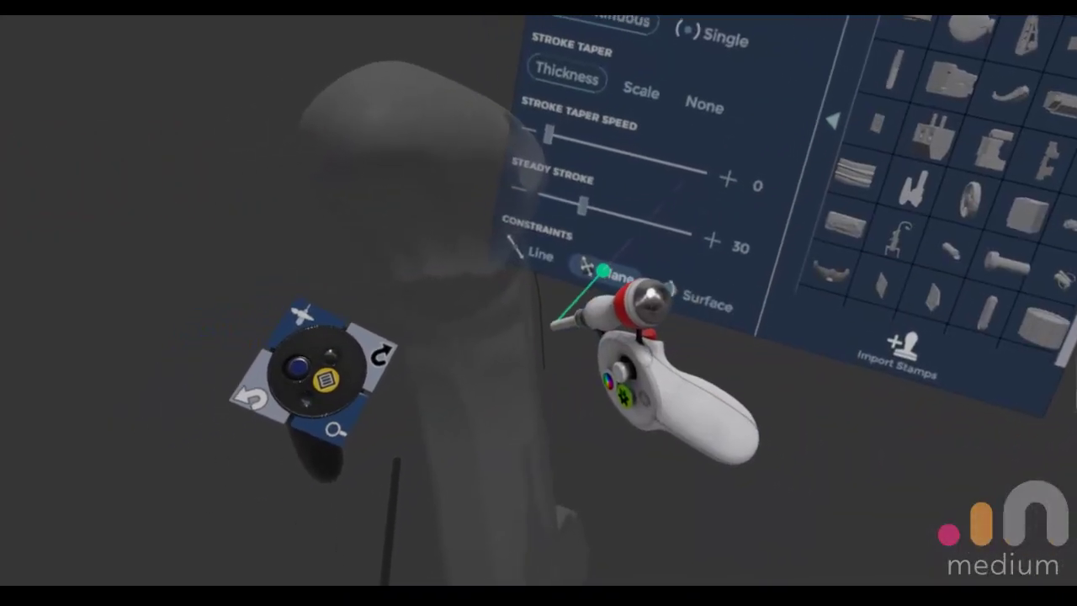
{"action": "left_click_drag", "start_coordinate": [584, 189], "coordinate": [506, 246]}
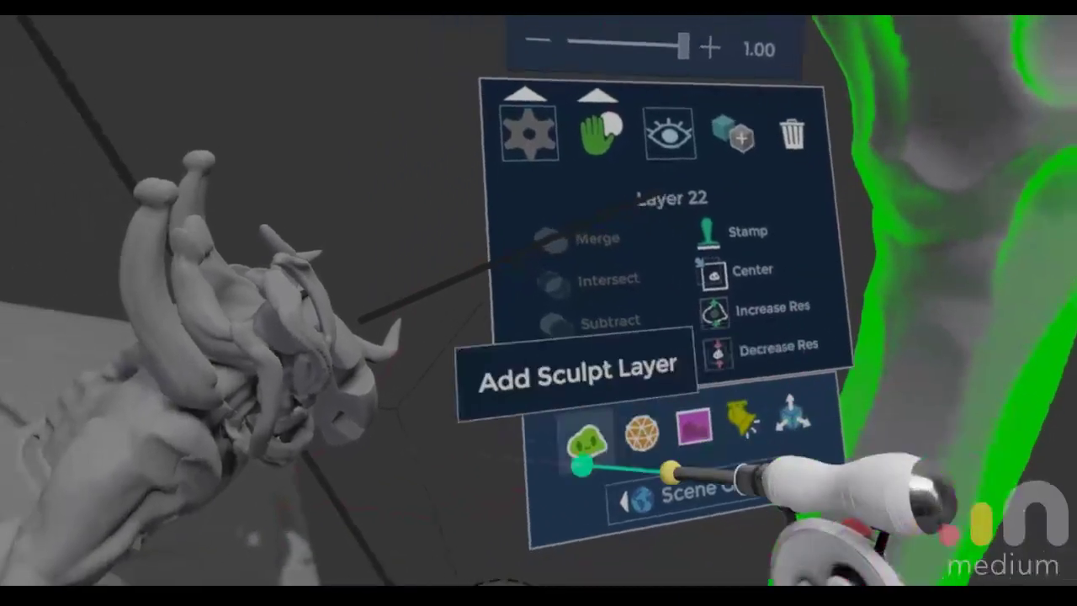
{"action": "left_click", "coordinate": [583, 466]}
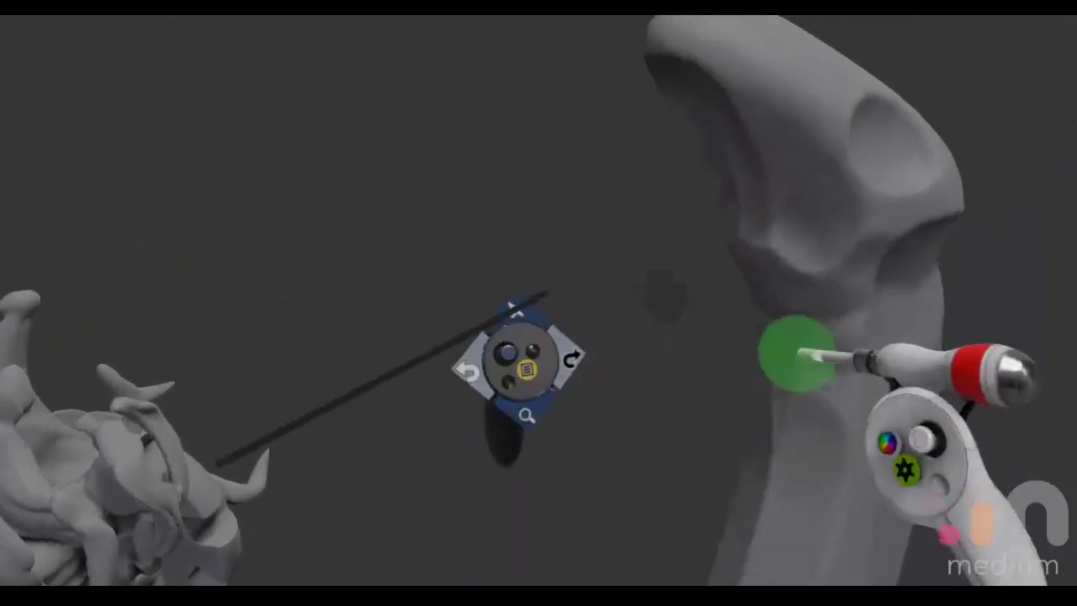
Step: Shape the creature's curved upper jaw, the mouth corner and the back of its head
{"action": "mouse_move", "coordinate": [611, 285]}
{"action": "left_mouse_down"}
{"action": "mouse_move", "coordinate": [695, 277]}
{"action": "mouse_move", "coordinate": [685, 278]}
{"action": "left_mouse_up"}
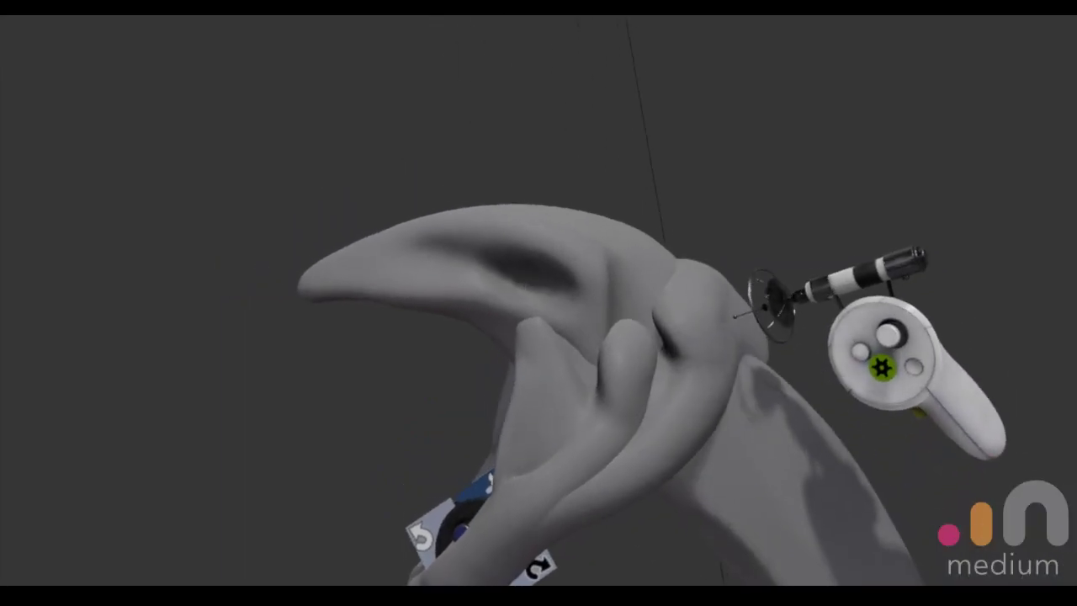
{"action": "left_click_drag", "start_coordinate": [717, 298], "coordinate": [674, 254]}
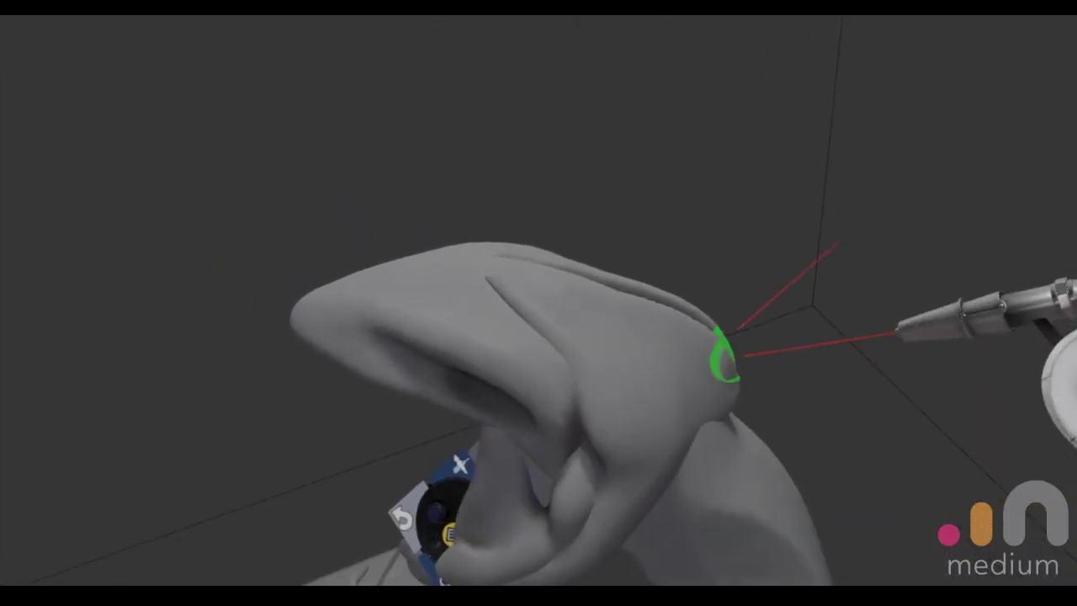
{"action": "left_click_drag", "start_coordinate": [727, 358], "coordinate": [687, 427]}
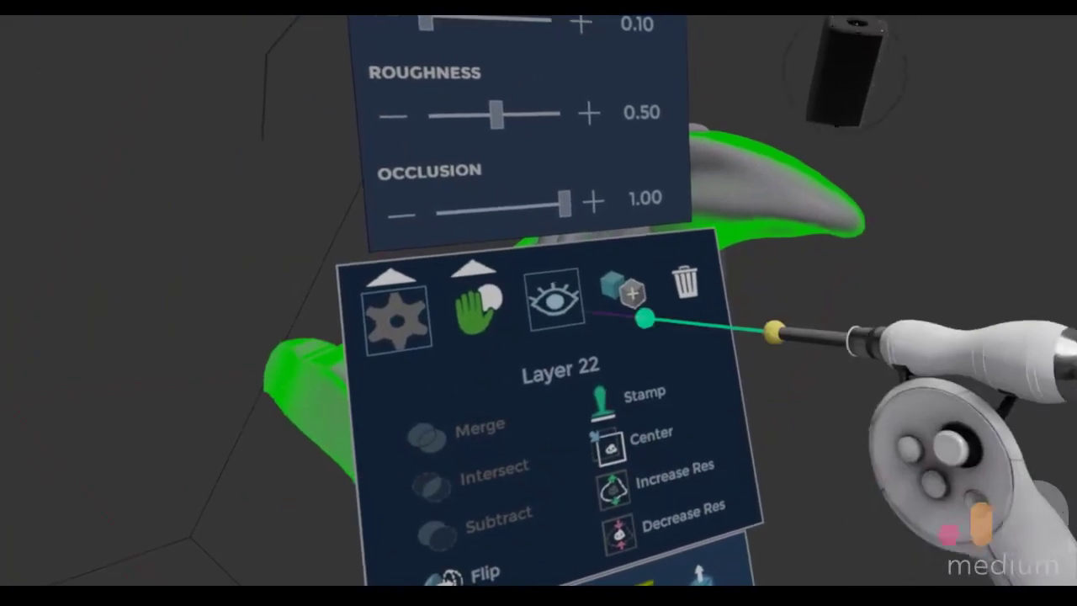
{"action": "left_click", "coordinate": [622, 305]}
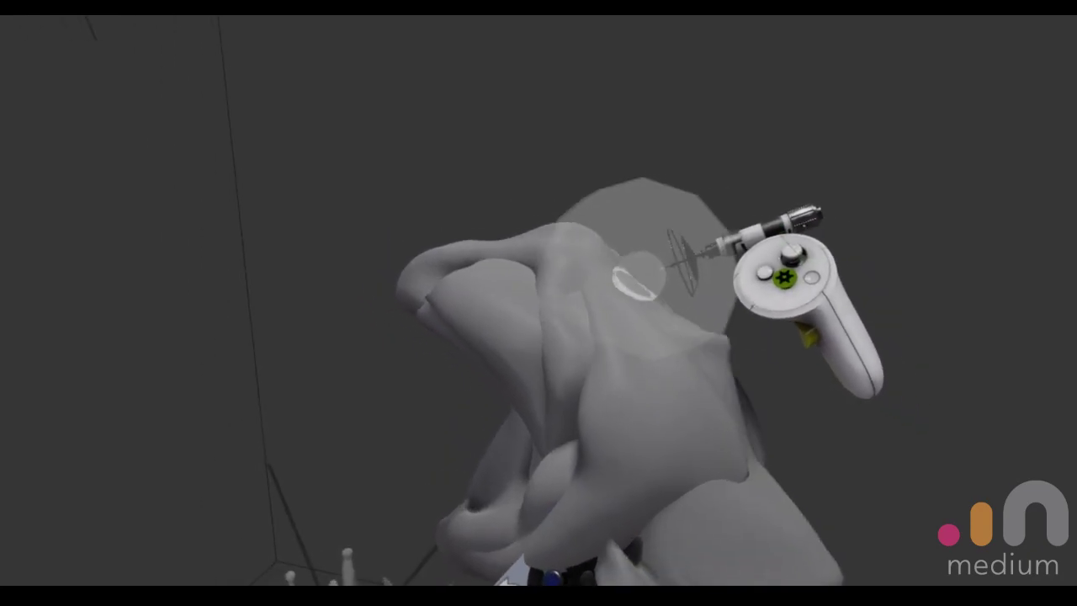
Step: Refine the creature's crown, snout and brow symmetrically with the Move tool
{"action": "left_click_drag", "start_coordinate": [641, 276], "coordinate": [644, 252]}
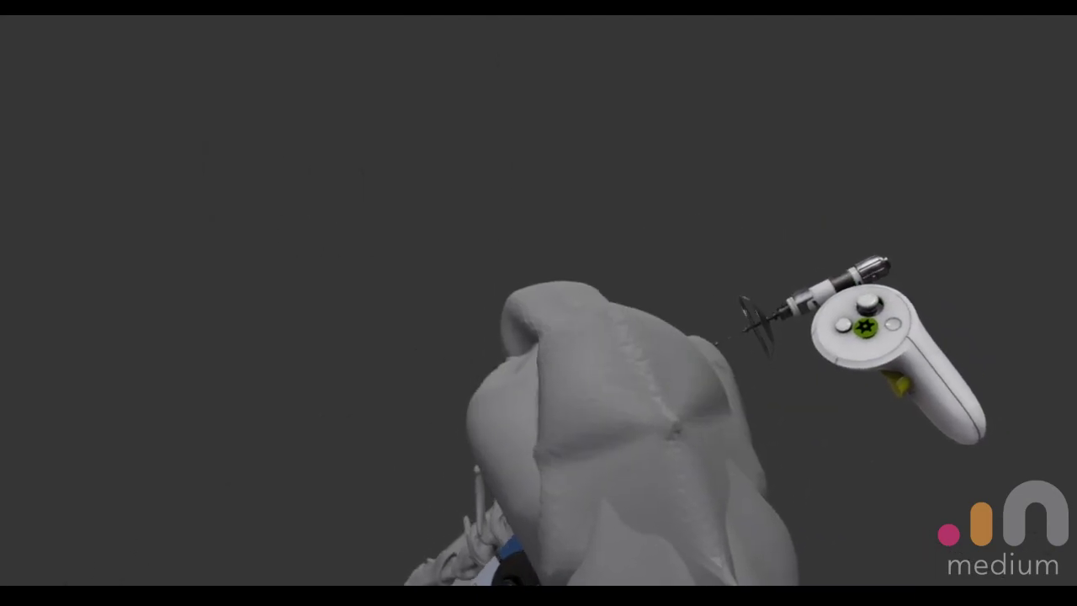
{"action": "left_click_drag", "start_coordinate": [716, 342], "coordinate": [746, 367]}
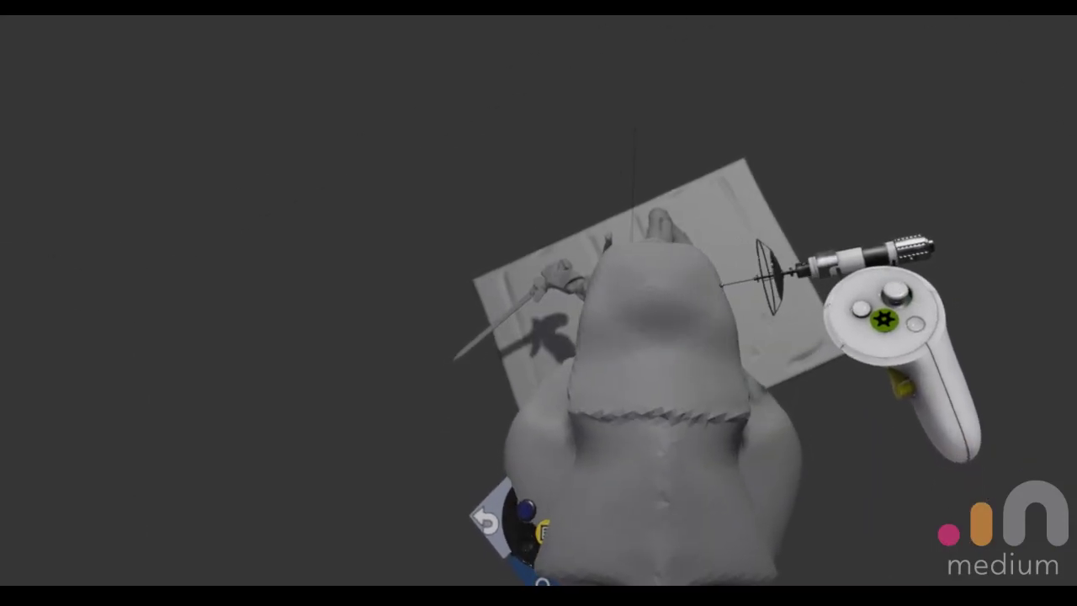
{"action": "left_click_drag", "start_coordinate": [721, 286], "coordinate": [727, 304]}
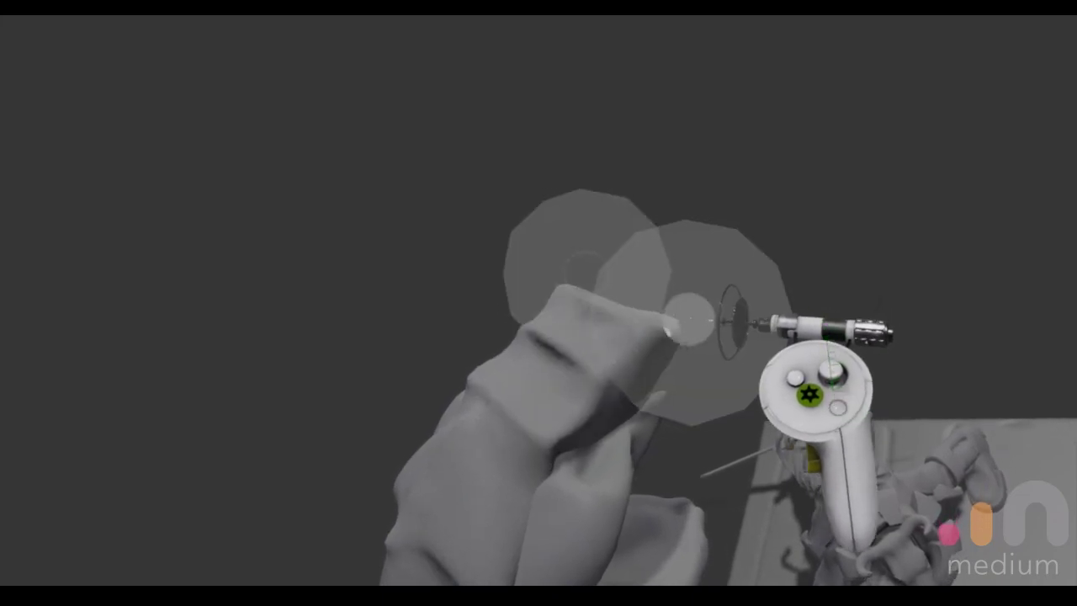
{"action": "mouse_move", "coordinate": [690, 319]}
{"action": "left_mouse_down"}
{"action": "mouse_move", "coordinate": [661, 312]}
{"action": "mouse_move", "coordinate": [670, 298]}
{"action": "mouse_move", "coordinate": [668, 318]}
{"action": "mouse_move", "coordinate": [675, 301]}
{"action": "mouse_move", "coordinate": [680, 310]}
{"action": "left_mouse_up"}
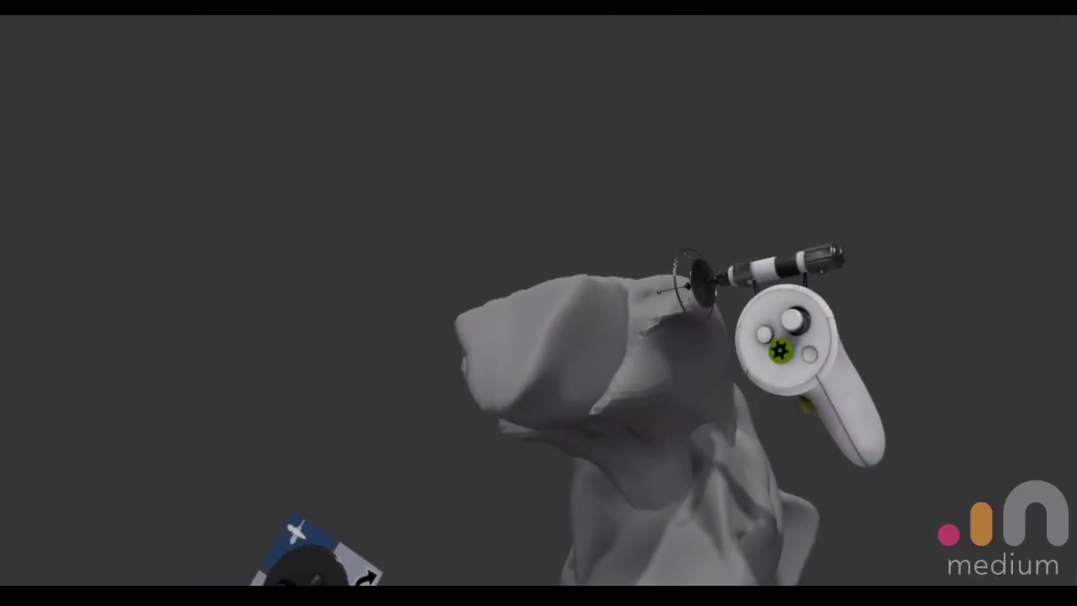
{"action": "left_click_drag", "start_coordinate": [689, 287], "coordinate": [690, 305]}
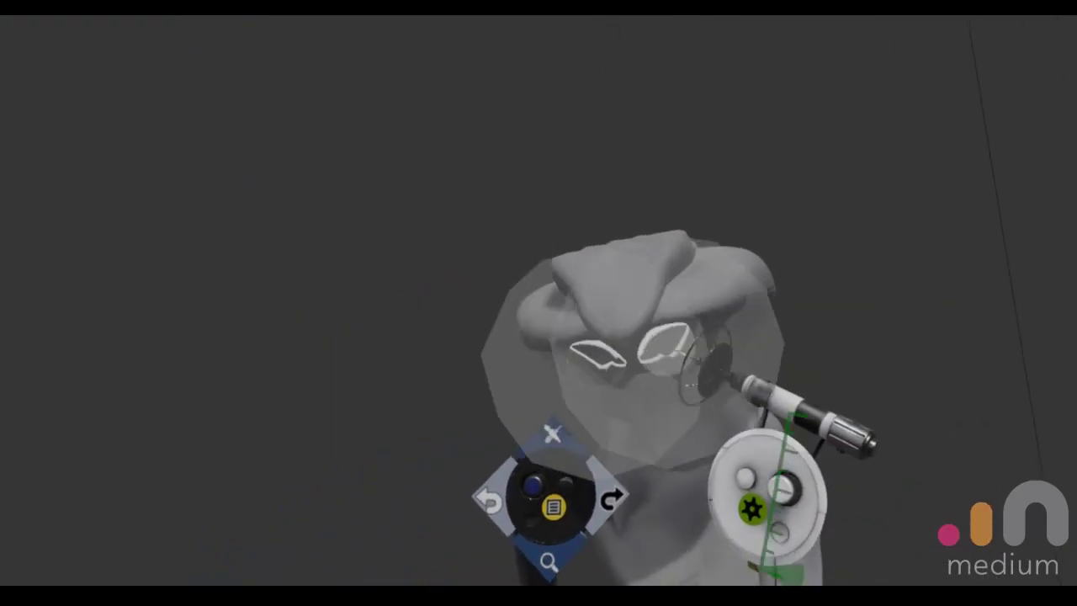
Step: Shape the eye sockets and the lower edge of the upper jaw with mirrored Move strokes
{"action": "mouse_move", "coordinate": [683, 322]}
{"action": "left_mouse_down"}
{"action": "mouse_move", "coordinate": [719, 307]}
{"action": "mouse_move", "coordinate": [729, 368]}
{"action": "mouse_move", "coordinate": [708, 428]}
{"action": "left_mouse_up"}
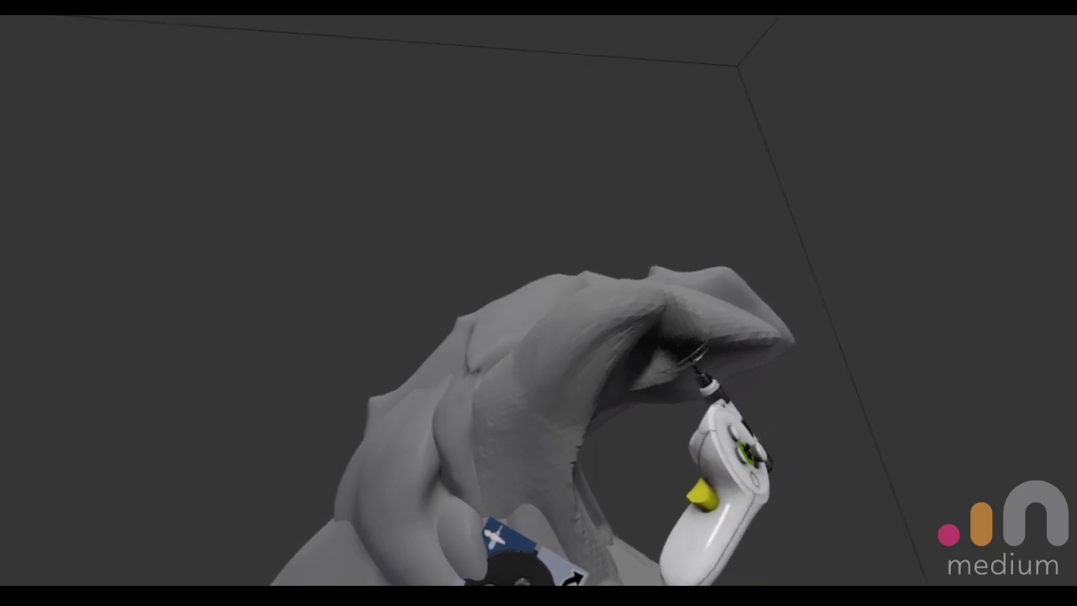
{"action": "left_click_drag", "start_coordinate": [693, 362], "coordinate": [669, 350]}
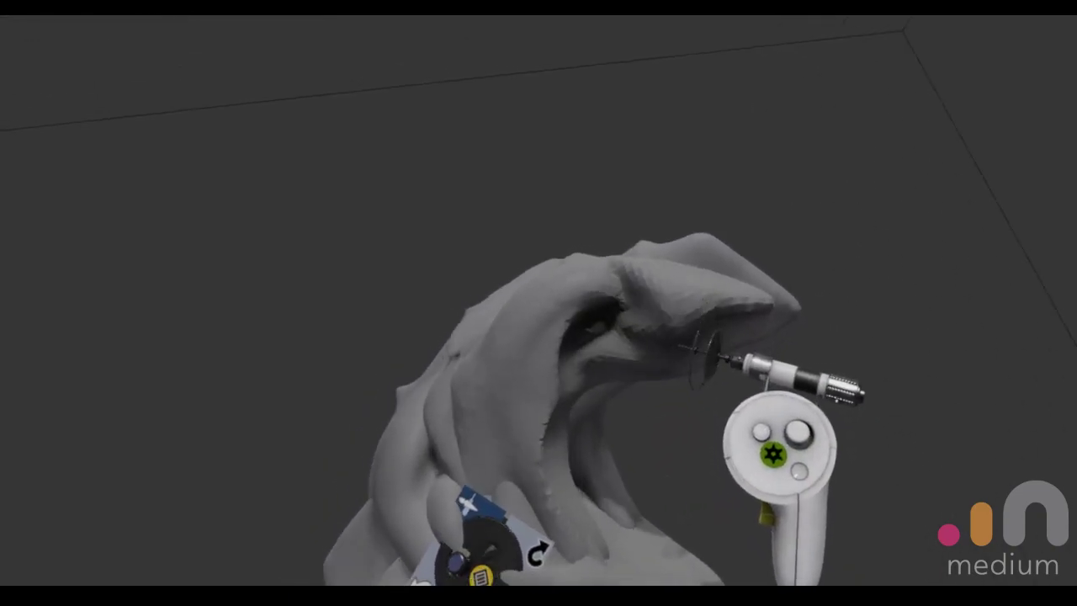
{"action": "mouse_move", "coordinate": [695, 347]}
{"action": "middle_mouse_down"}
{"action": "mouse_move", "coordinate": [854, 412]}
{"action": "mouse_move", "coordinate": [764, 440]}
{"action": "middle_mouse_up"}
{"action": "scroll", "coordinate": [757, 373], "scroll_direction": "up", "scroll_amount": 3}
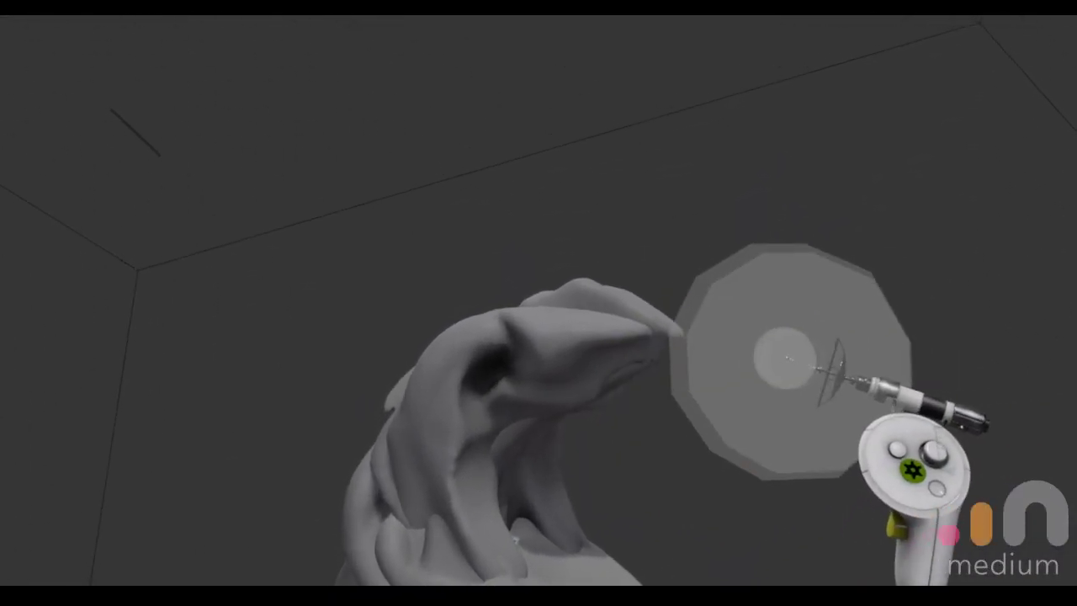
{"action": "left_click_drag", "start_coordinate": [671, 365], "coordinate": [686, 323]}
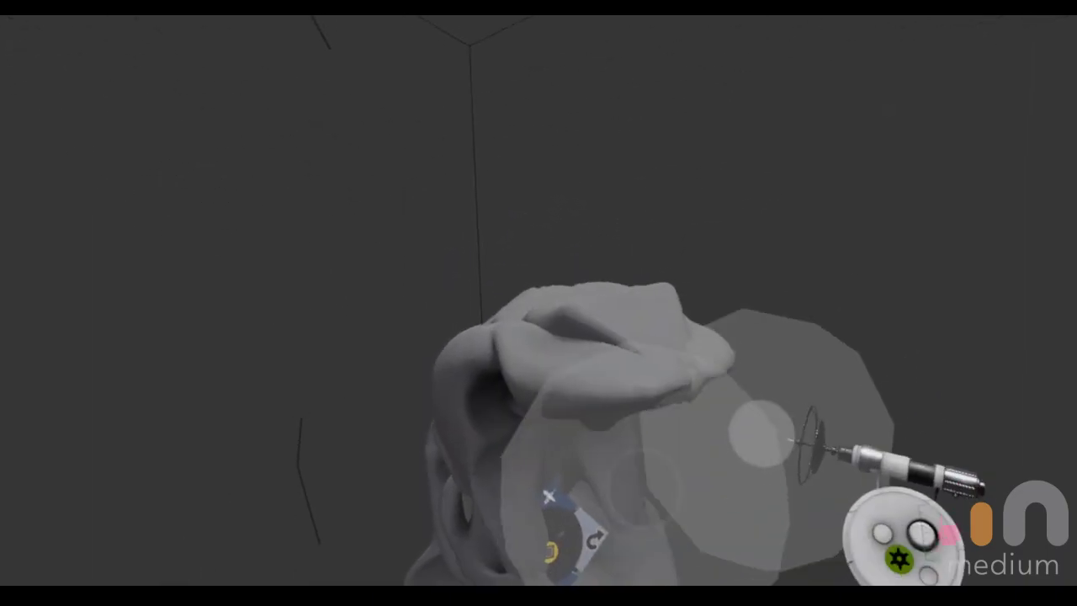
{"action": "middle_click_drag", "start_coordinate": [759, 335], "coordinate": [914, 486]}
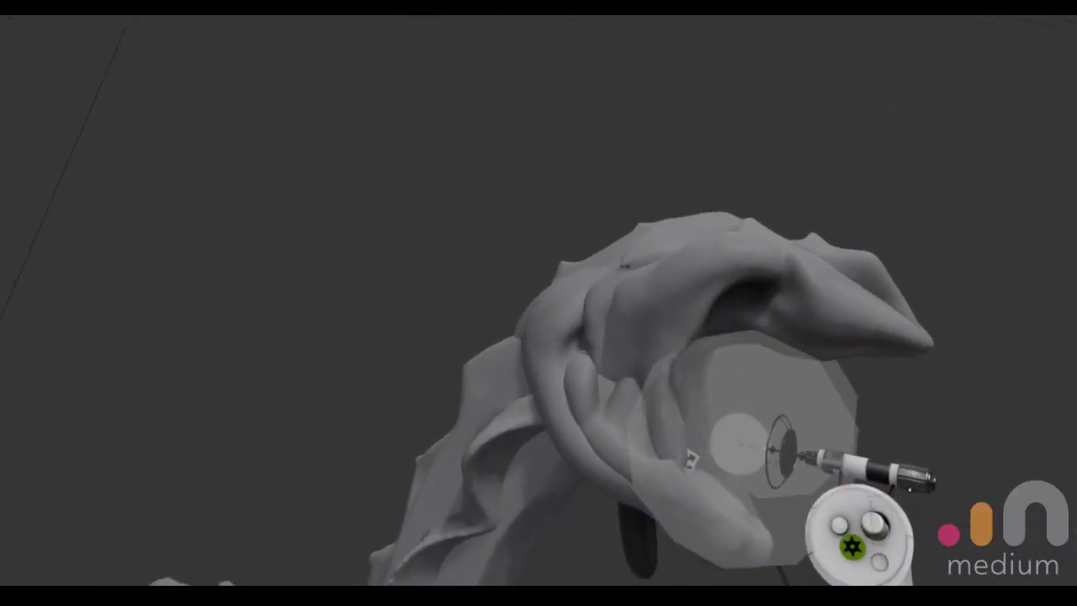
Step: Switch to the Clay tool and add clay strands along the mouth corners between the upper and lower jaws
{"action": "left_click", "coordinate": [643, 330]}
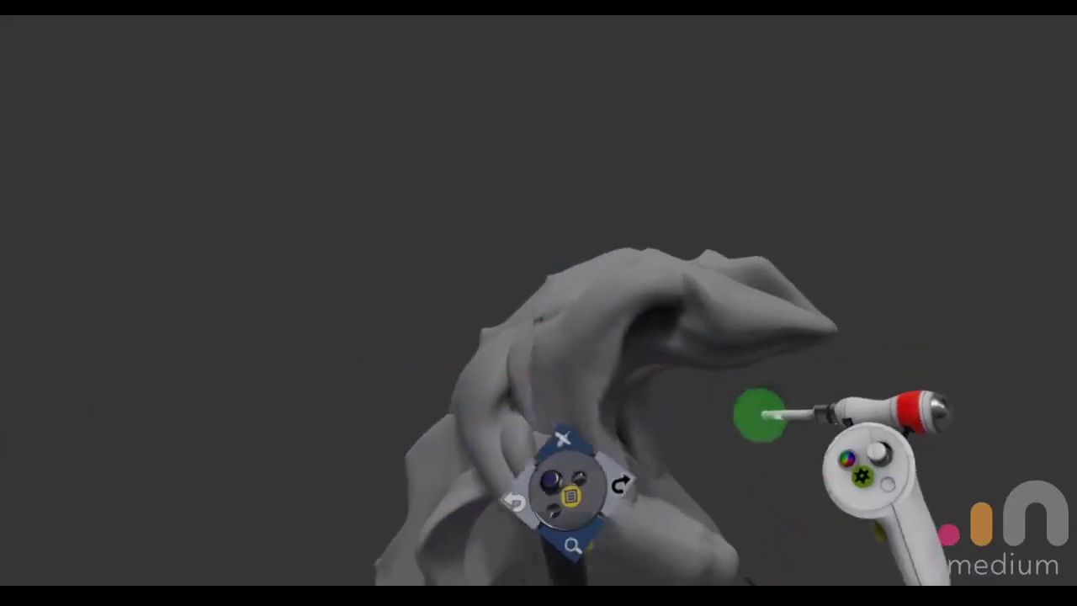
{"action": "mouse_move", "coordinate": [760, 415]}
{"action": "middle_mouse_down"}
{"action": "mouse_move", "coordinate": [752, 468]}
{"action": "mouse_move", "coordinate": [687, 320]}
{"action": "middle_mouse_up"}
{"action": "left_click", "coordinate": [653, 267]}
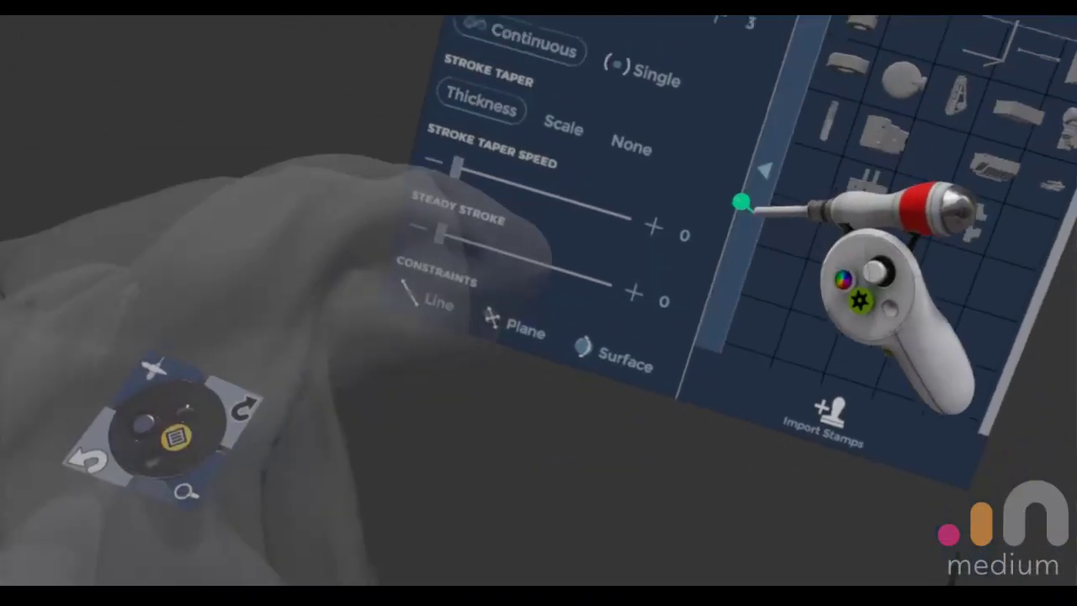
{"action": "left_click", "coordinate": [643, 326]}
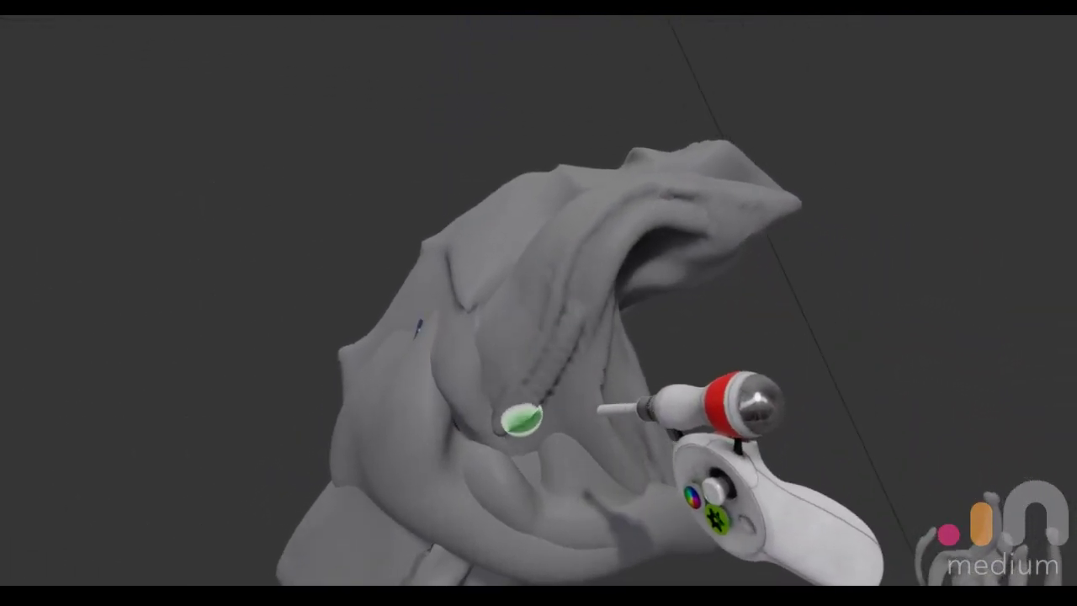
{"action": "left_click_drag", "start_coordinate": [556, 417], "coordinate": [581, 446]}
{"action": "left_click_drag", "start_coordinate": [640, 202], "coordinate": [589, 320]}
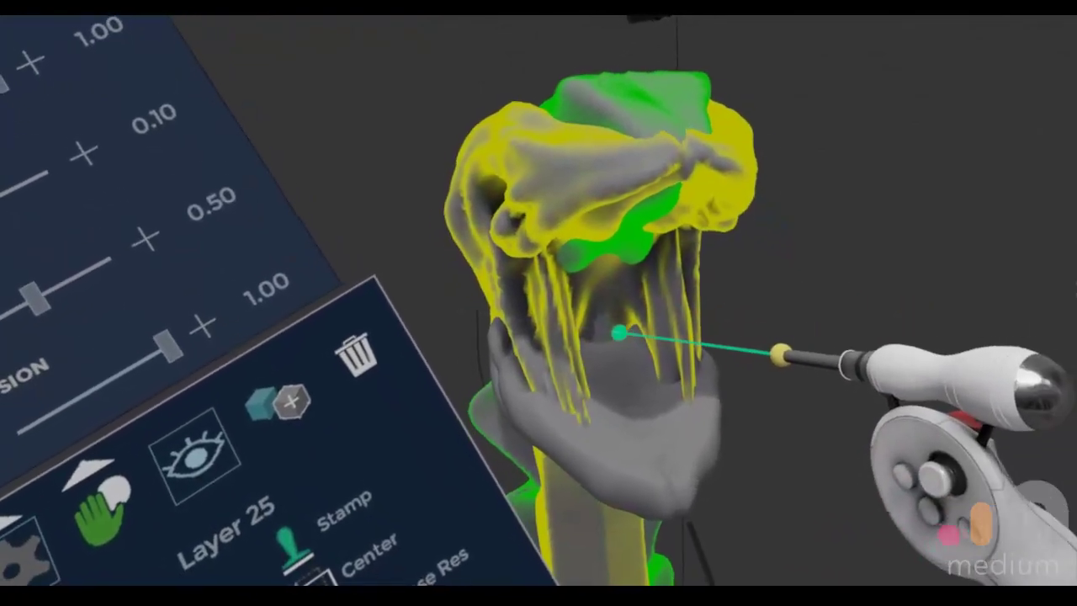
Step: Select the creature's head, mouth strand and lower jaw layers and merge them into one layer
{"action": "left_click", "coordinate": [608, 315]}
{"action": "left_click", "coordinate": [651, 345]}
{"action": "left_click", "coordinate": [702, 240]}
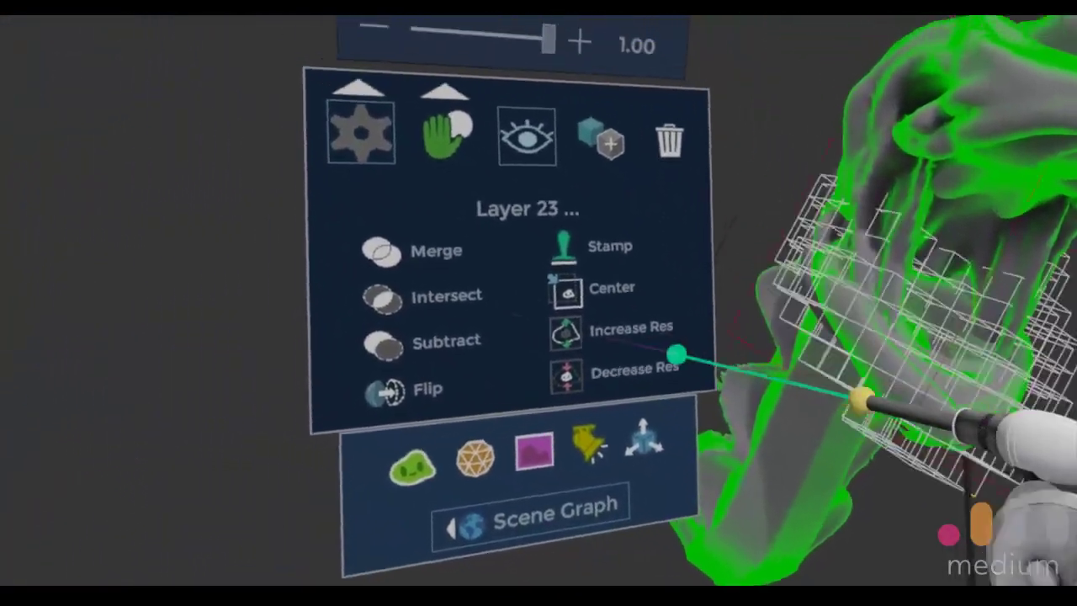
{"action": "left_click", "coordinate": [517, 308]}
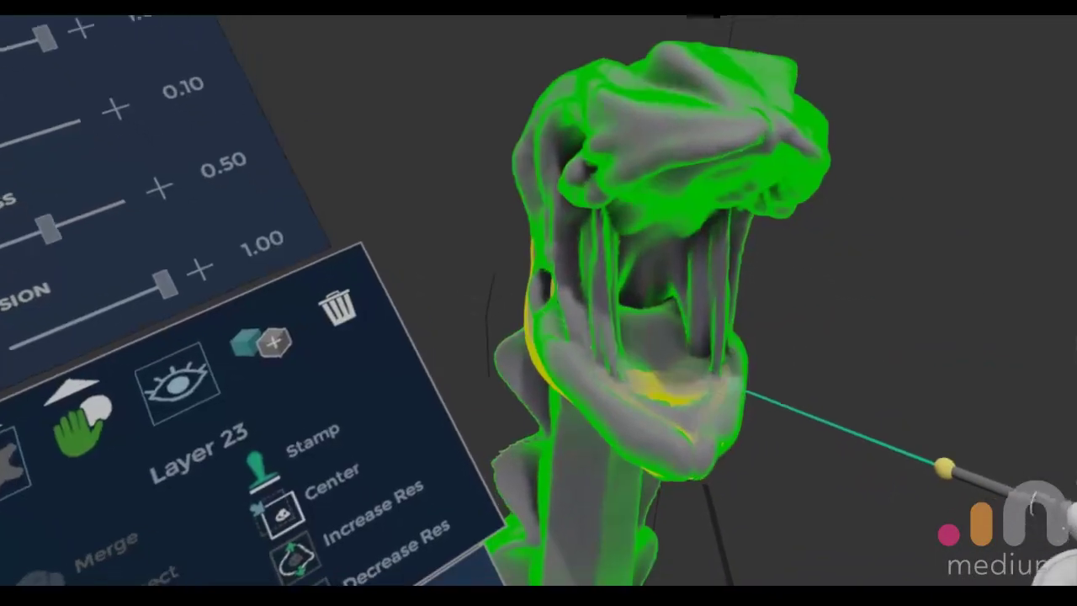
{"action": "left_click", "coordinate": [652, 338]}
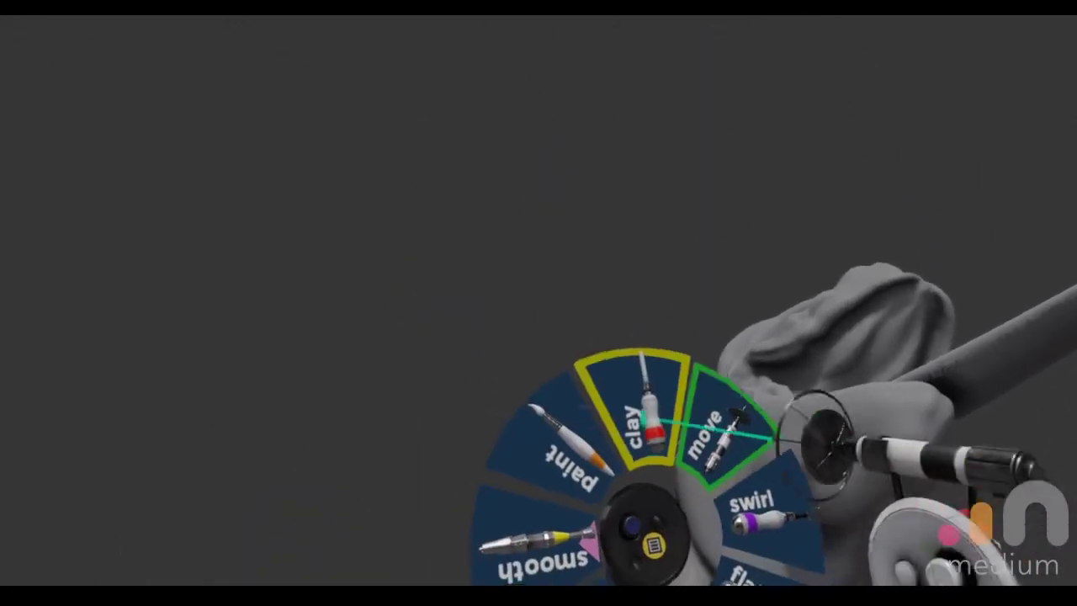
Step: Switch back to the Clay tool and turn off its Surface and Line stroke constraints
{"action": "left_click", "coordinate": [646, 424]}
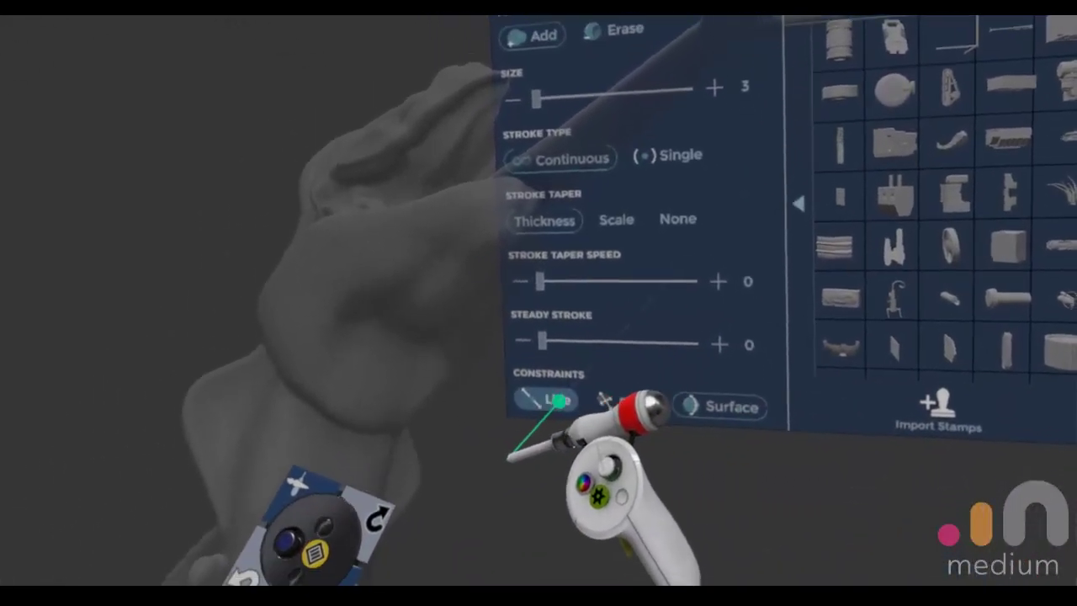
{"action": "left_click", "coordinate": [560, 402]}
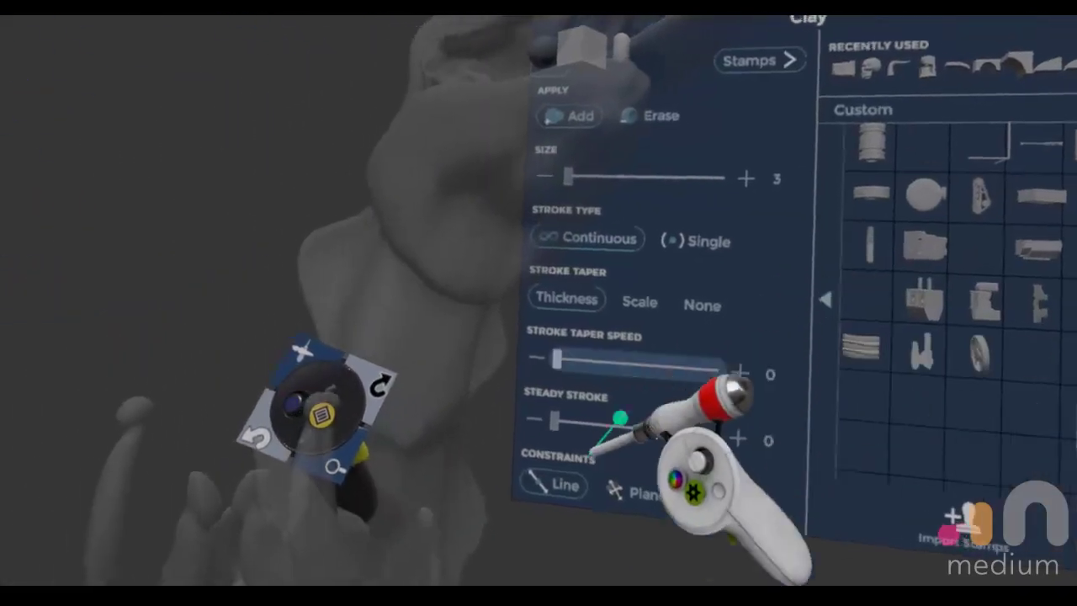
{"action": "left_click", "coordinate": [575, 471]}
Step: Browse the Organic and Traditional stamp collections, and pick the half-round stamp from the Primitives collection
{"action": "left_click", "coordinate": [597, 321]}
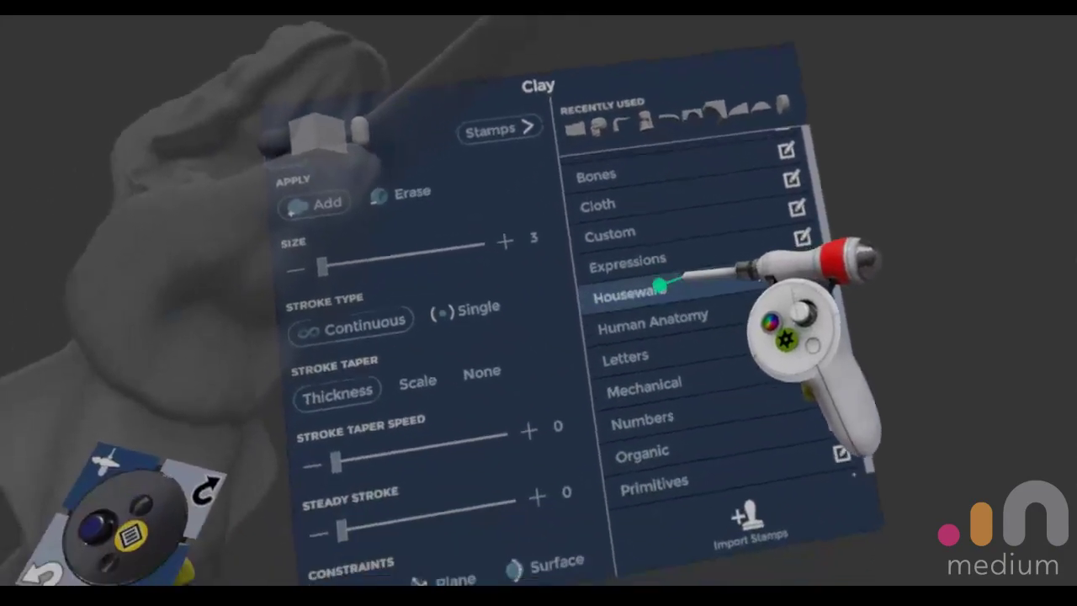
{"action": "scroll", "coordinate": [659, 286], "scroll_direction": "down", "scroll_amount": 3}
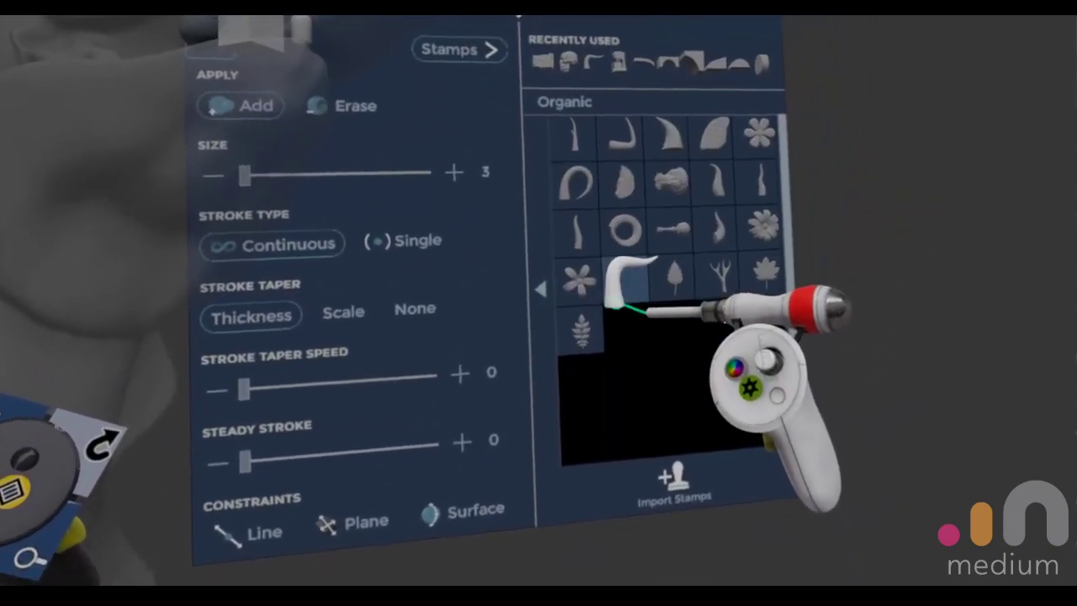
{"action": "left_click", "coordinate": [539, 288]}
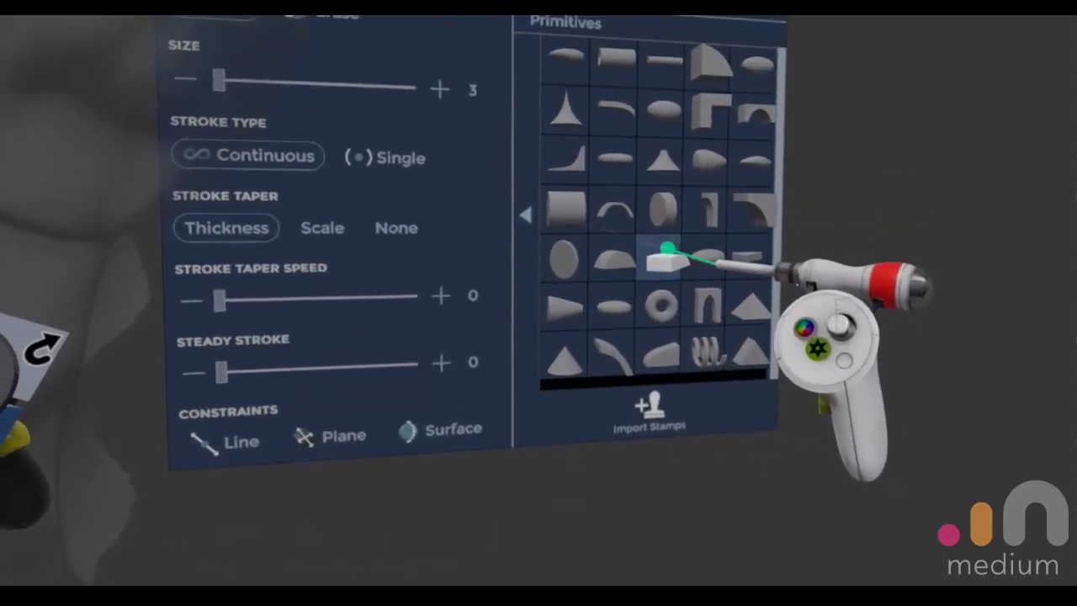
{"action": "left_click", "coordinate": [565, 272]}
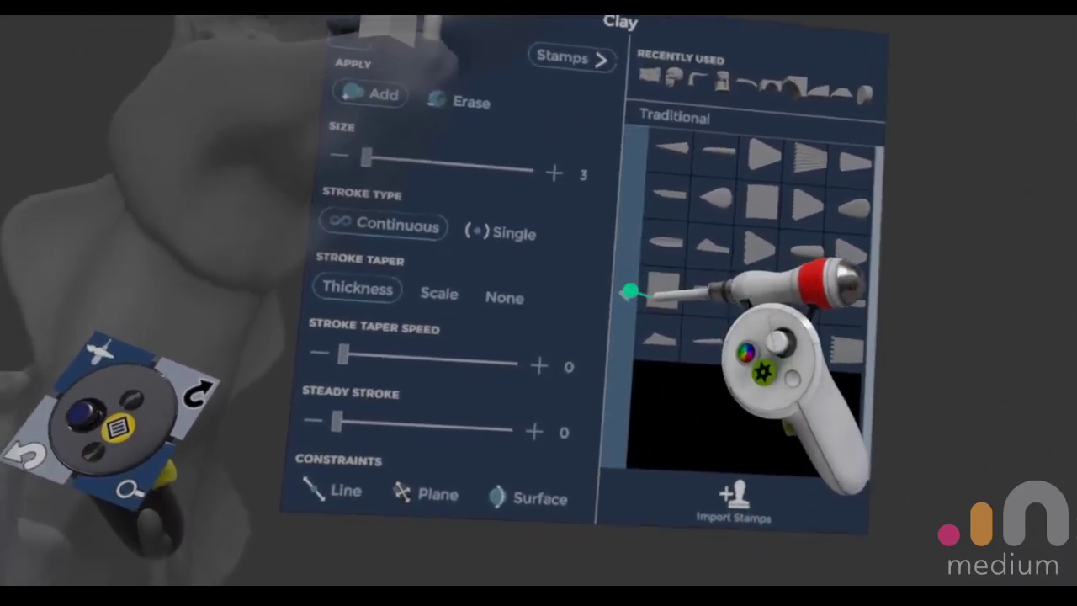
{"action": "left_click", "coordinate": [541, 329]}
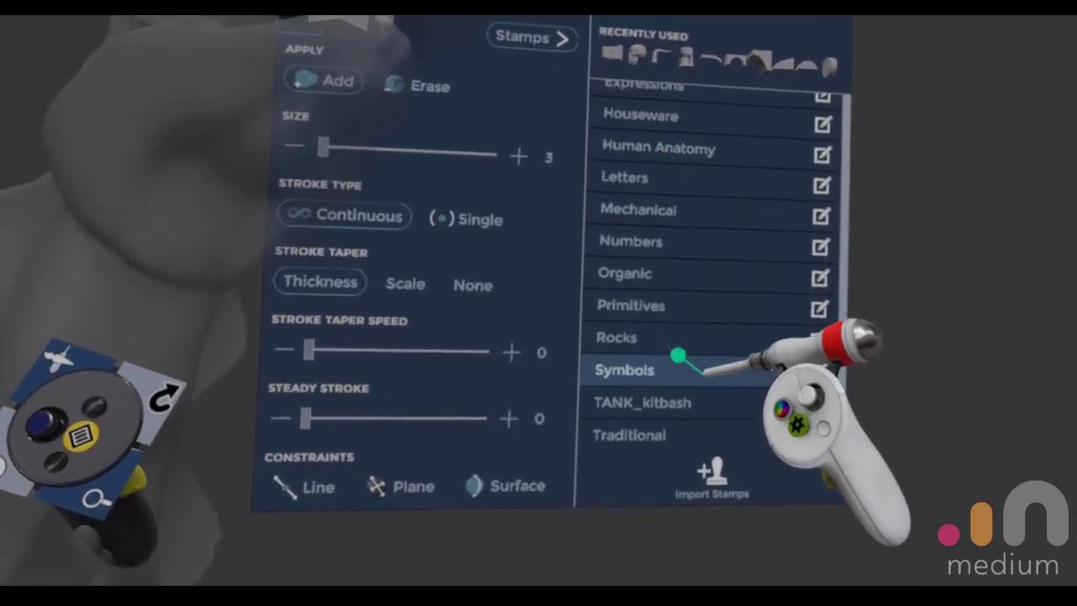
{"action": "left_click", "coordinate": [672, 285]}
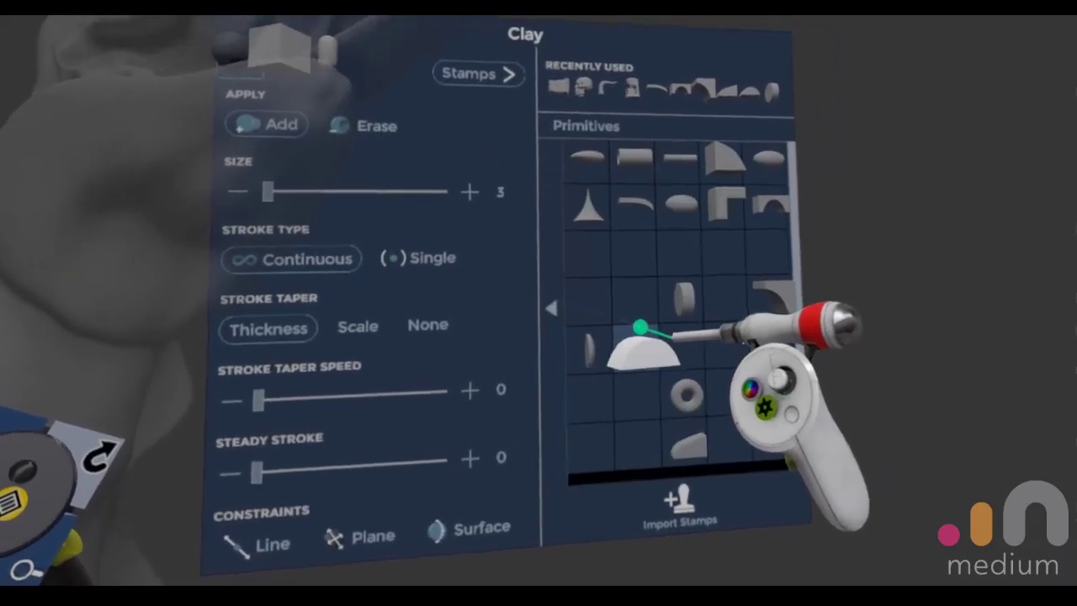
{"action": "left_click", "coordinate": [661, 340]}
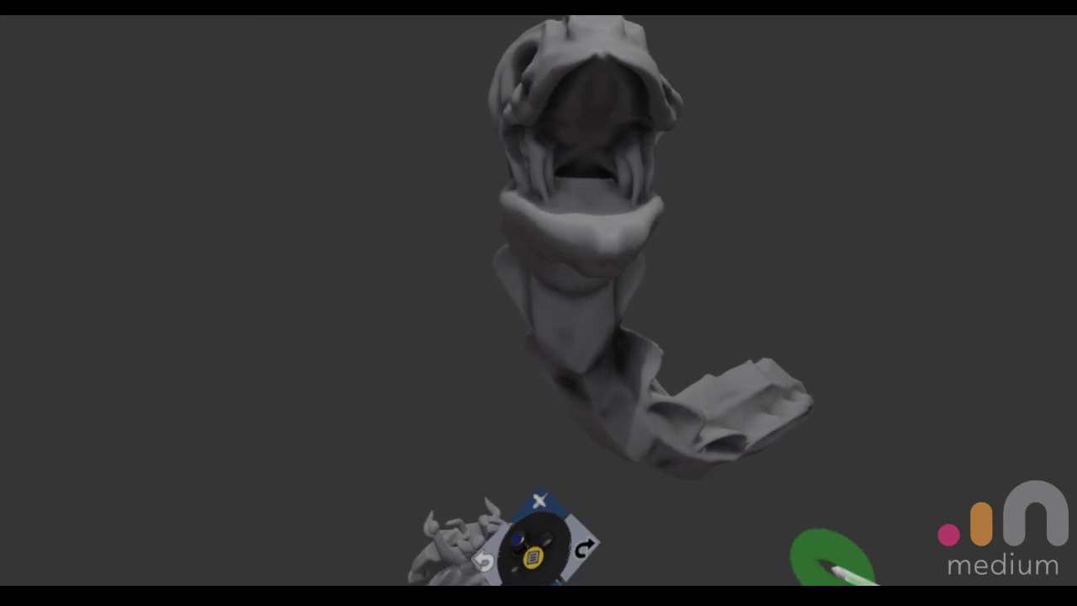
Step: Work on the curved body section below the creature's neck with the Clay tool
{"action": "left_click", "coordinate": [673, 417]}
{"action": "mouse_move", "coordinate": [724, 447]}
{"action": "left_mouse_down"}
{"action": "mouse_move", "coordinate": [637, 513]}
{"action": "mouse_move", "coordinate": [698, 401]}
{"action": "left_mouse_up"}
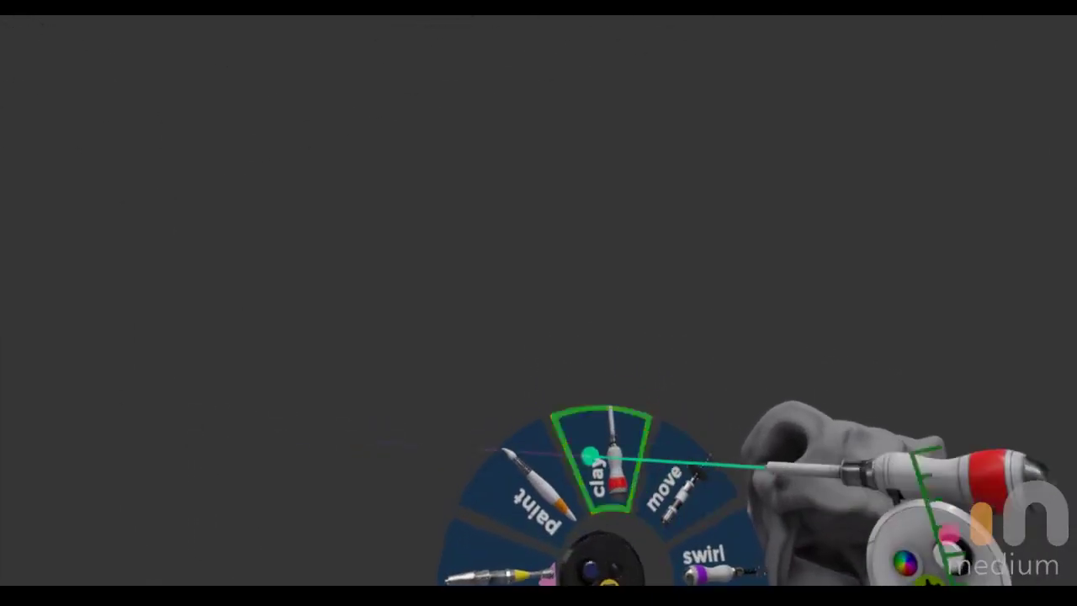
Step: Choose the Clay tool and pick the curved horn stamp from the Organic stamp collection
{"action": "left_click", "coordinate": [656, 421]}
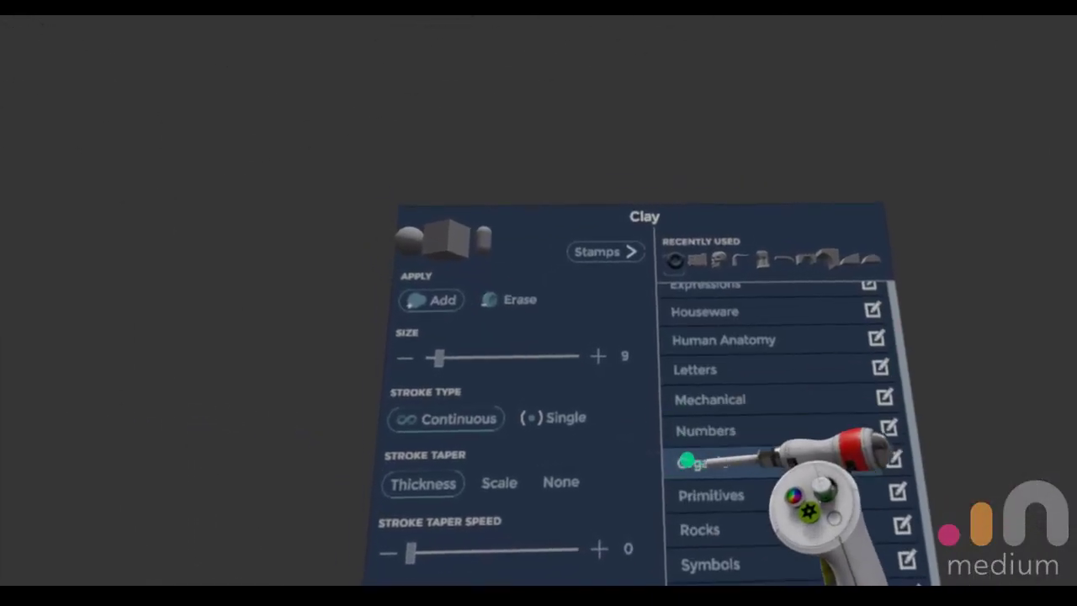
{"action": "left_click", "coordinate": [681, 463]}
{"action": "left_click", "coordinate": [639, 433]}
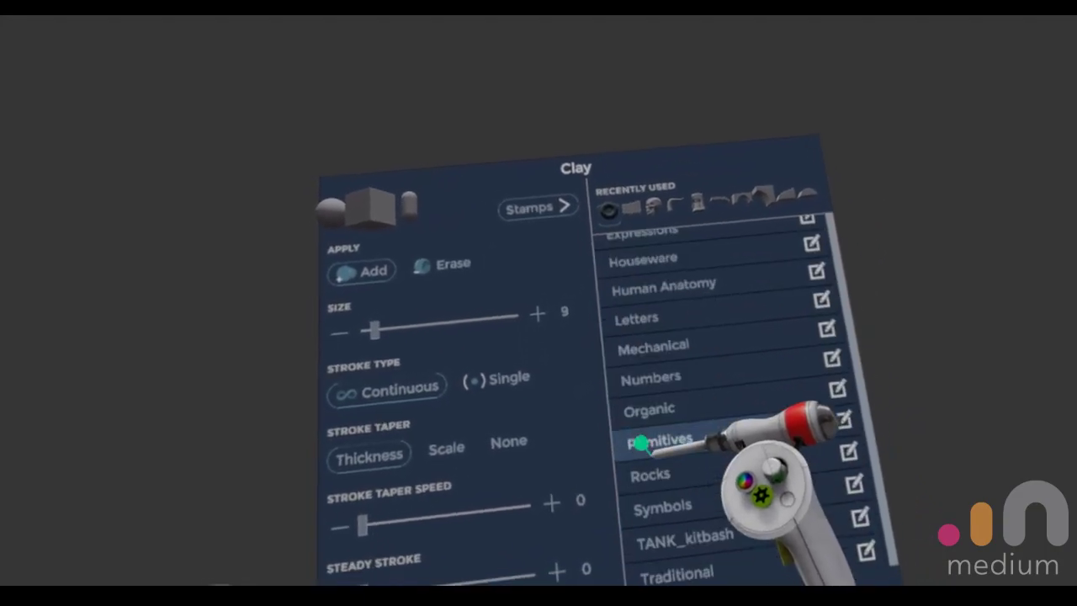
{"action": "left_click", "coordinate": [665, 379]}
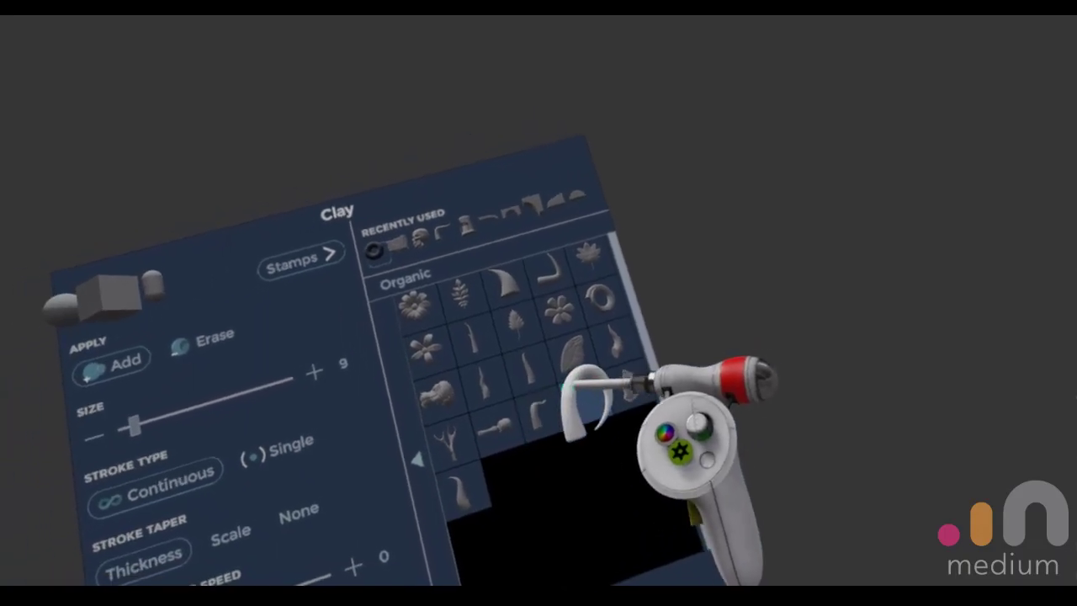
{"action": "left_click", "coordinate": [645, 254]}
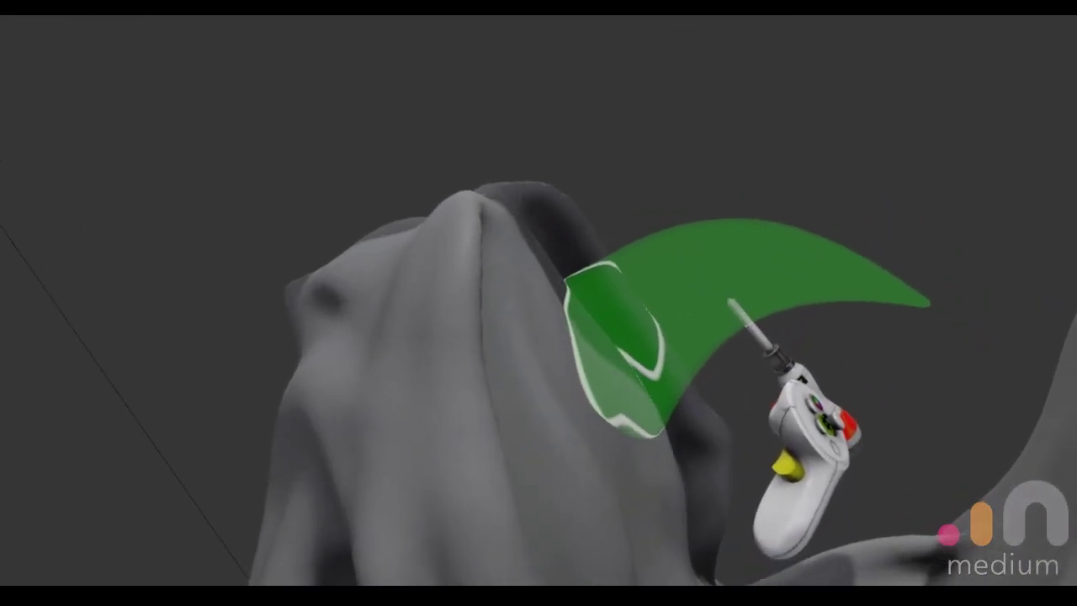
Step: Stamp the curved horn onto the creature's head and fill its eye socket with a rounded clay eyeball
{"action": "left_click", "coordinate": [745, 312]}
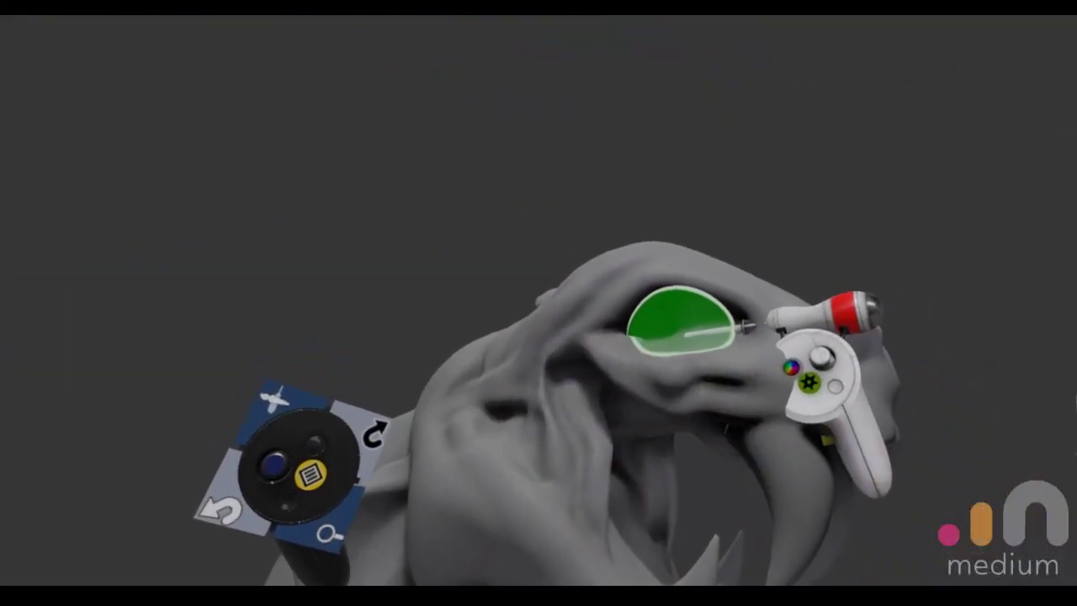
{"action": "left_click", "coordinate": [700, 318]}
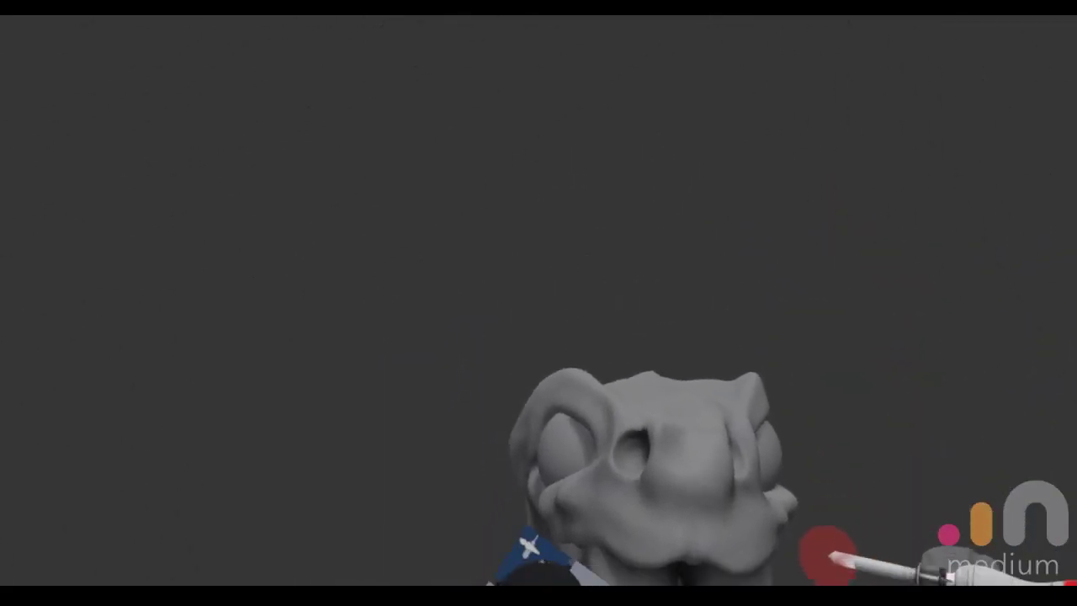
{"action": "left_click", "coordinate": [638, 373]}
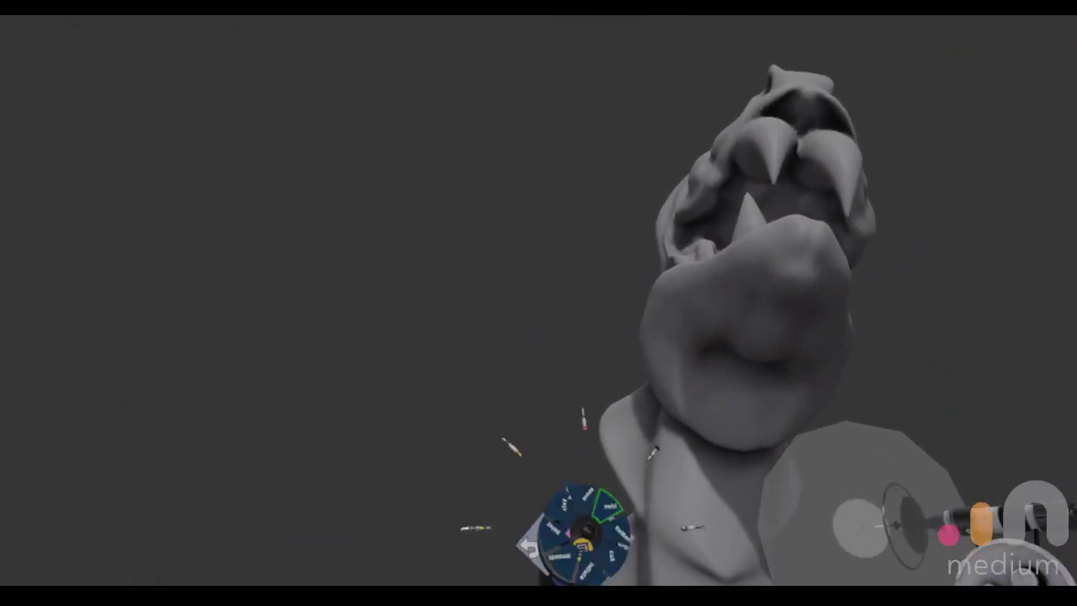
Step: Return to the Clay tool's Organic stamp collection and pick the lumpy, skull-like stamp
{"action": "left_click", "coordinate": [641, 424]}
{"action": "left_click", "coordinate": [640, 317]}
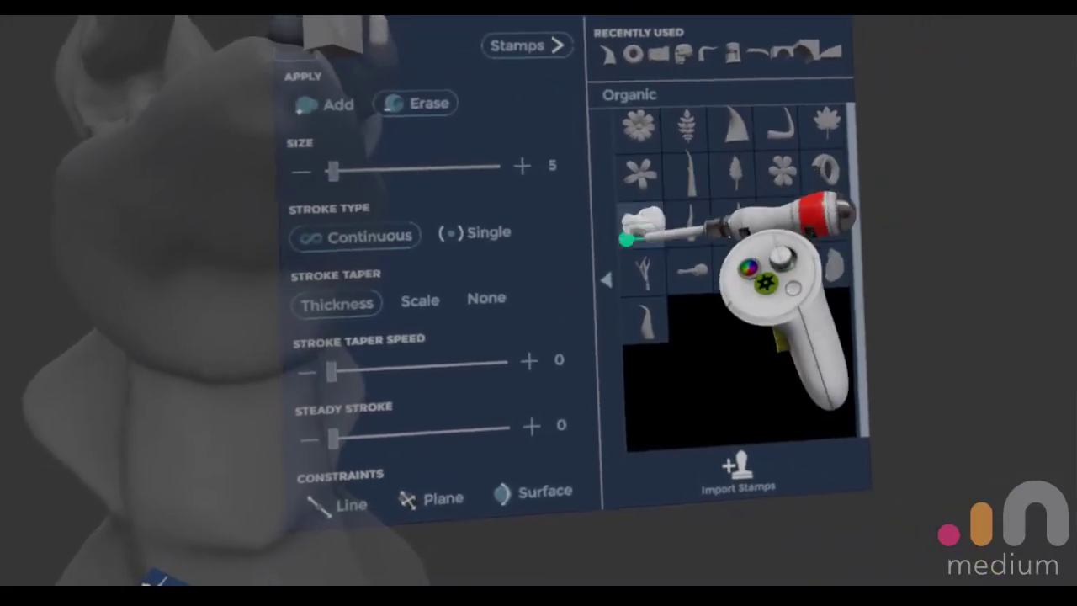
{"action": "left_click", "coordinate": [607, 248]}
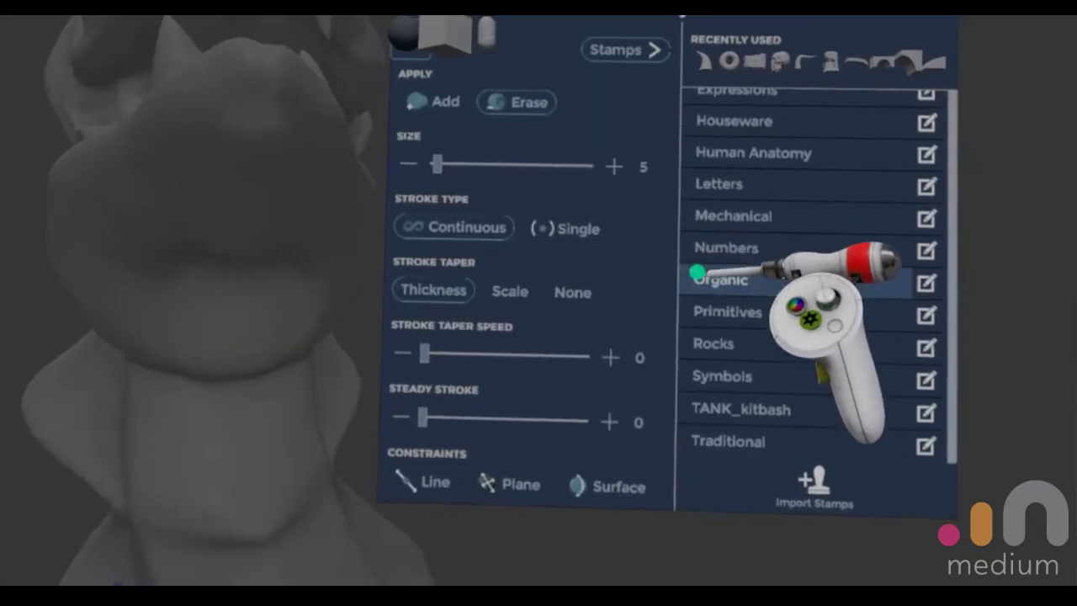
{"action": "left_click", "coordinate": [698, 272]}
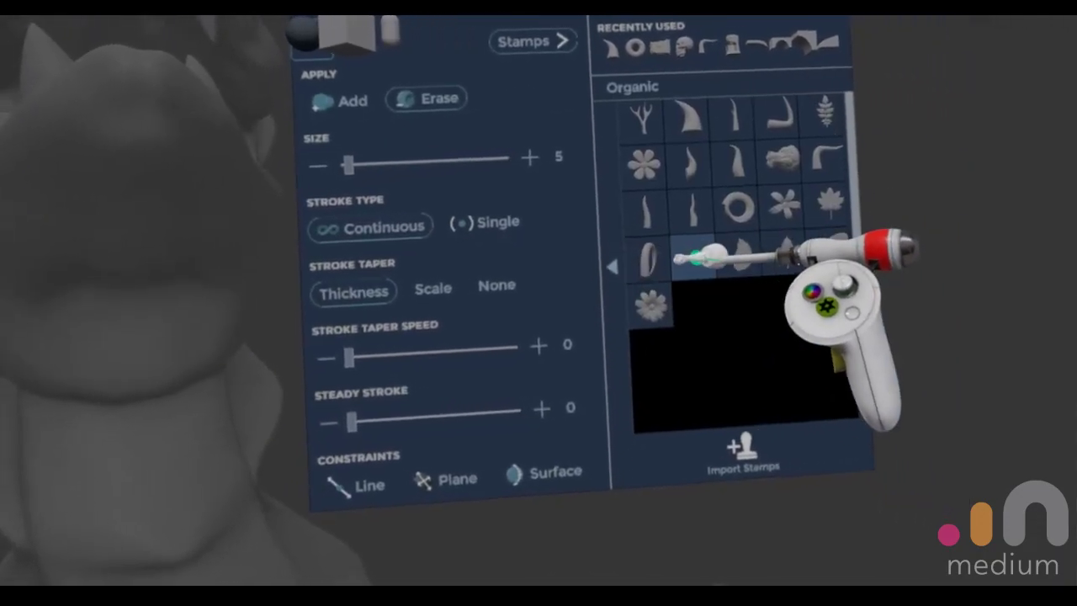
{"action": "left_click", "coordinate": [778, 202]}
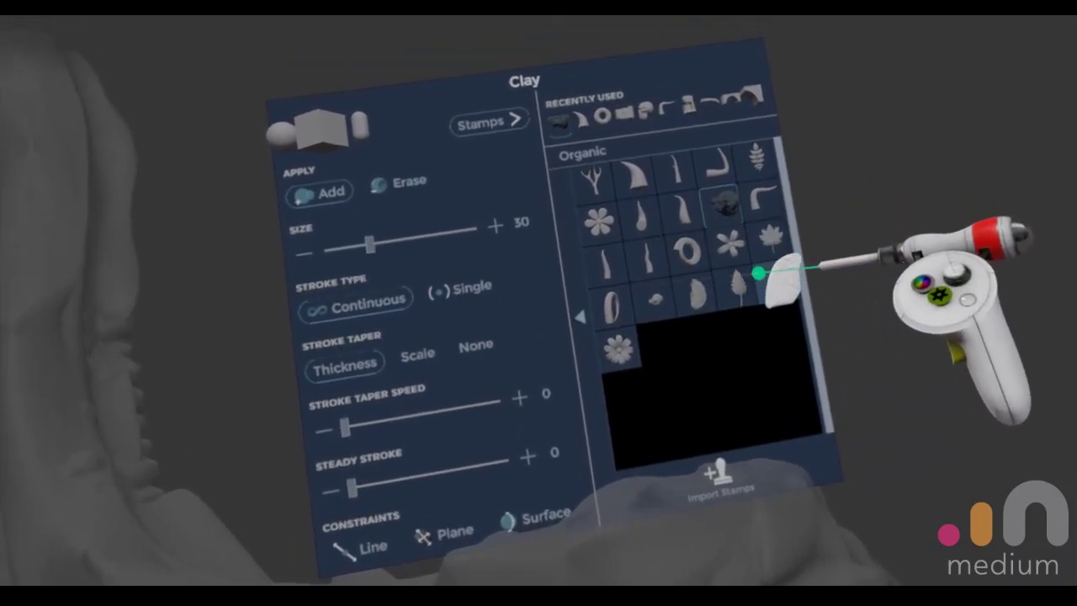
Step: Switch to another Organic stamp and browse the Primitives stamp collection
{"action": "left_click", "coordinate": [741, 266]}
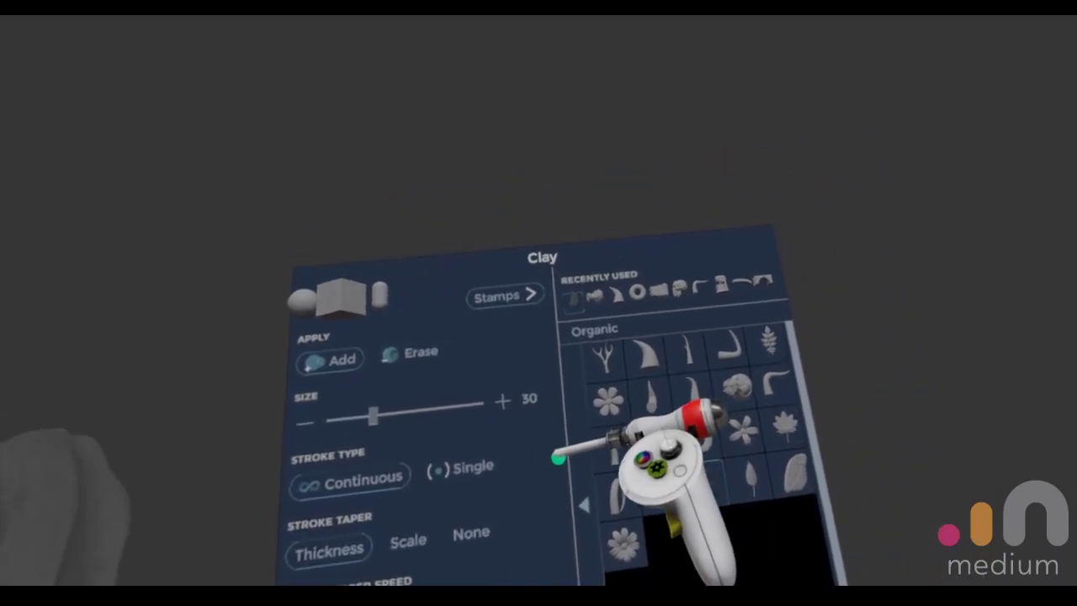
{"action": "left_click", "coordinate": [634, 488]}
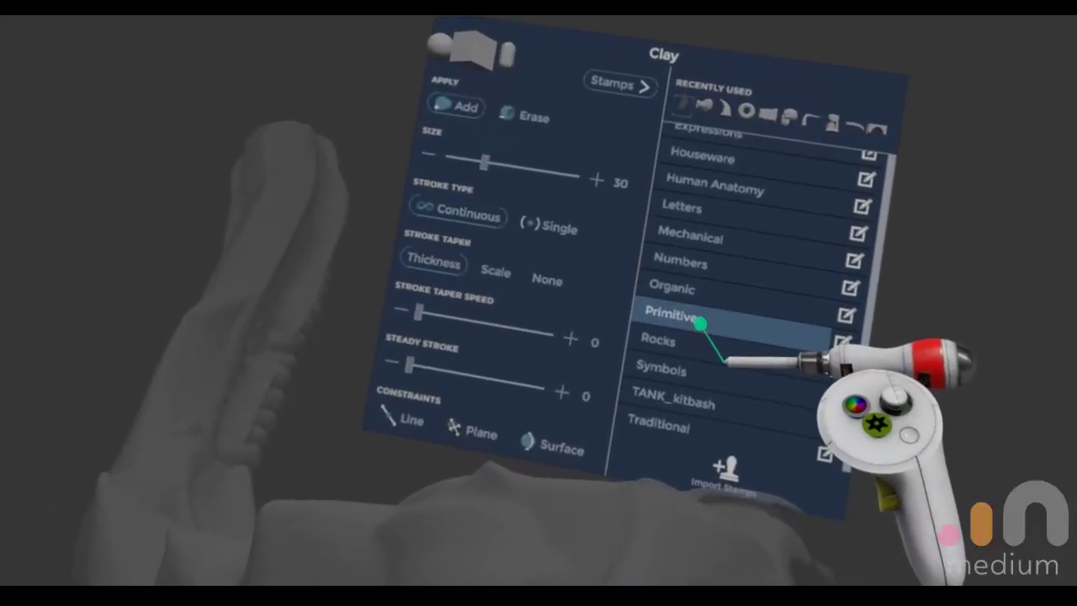
{"action": "left_click", "coordinate": [699, 322]}
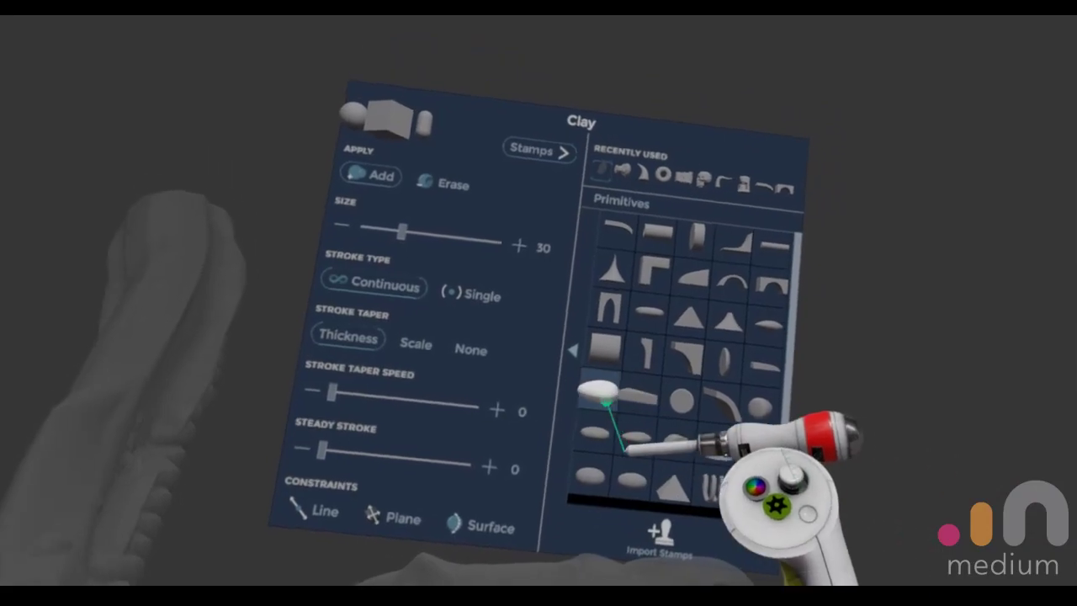
{"action": "key", "text": "Escape"}
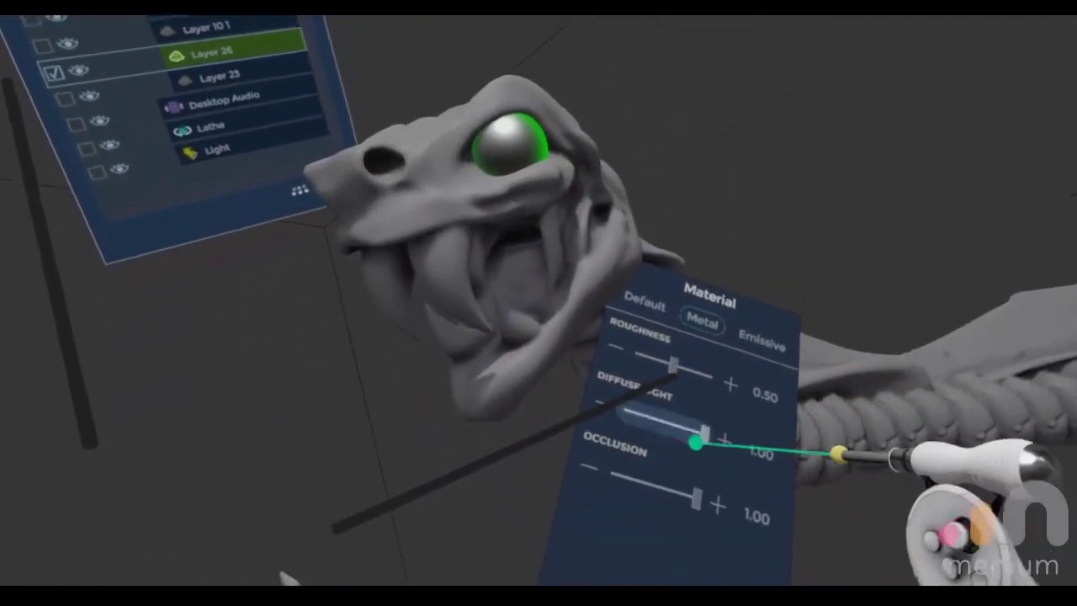
Step: Adjust the Metal material's roughness on the creature's eyeball layer
{"action": "mouse_move", "coordinate": [676, 370]}
{"action": "left_mouse_down"}
{"action": "mouse_move", "coordinate": [718, 390]}
{"action": "mouse_move", "coordinate": [682, 392]}
{"action": "left_mouse_up"}
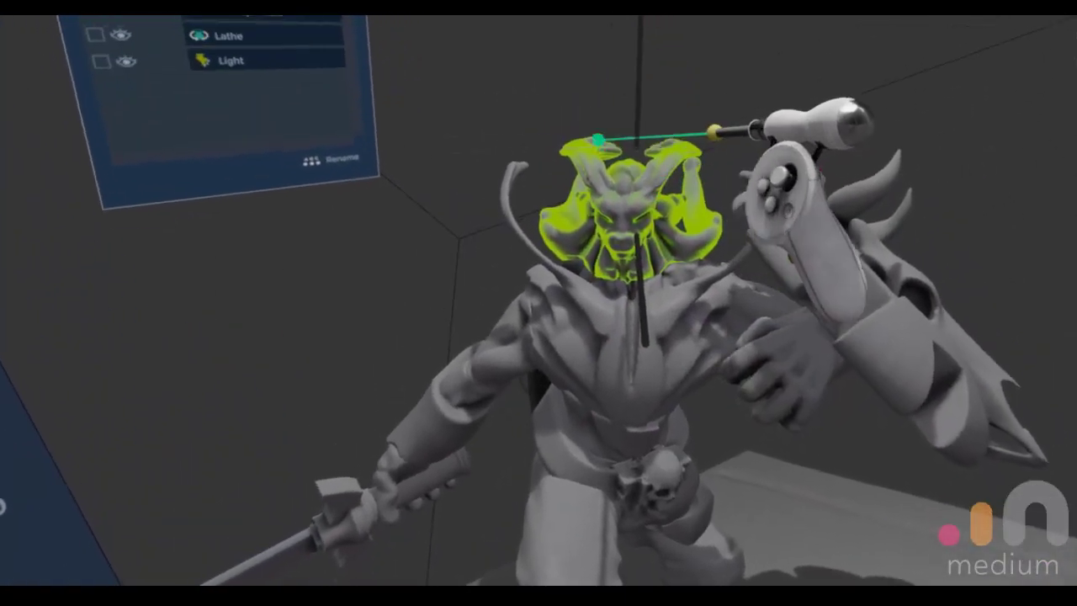
Step: Select the mirror guide through the demon's body and hide it, and select the demon's head layer
{"action": "left_click", "coordinate": [697, 120]}
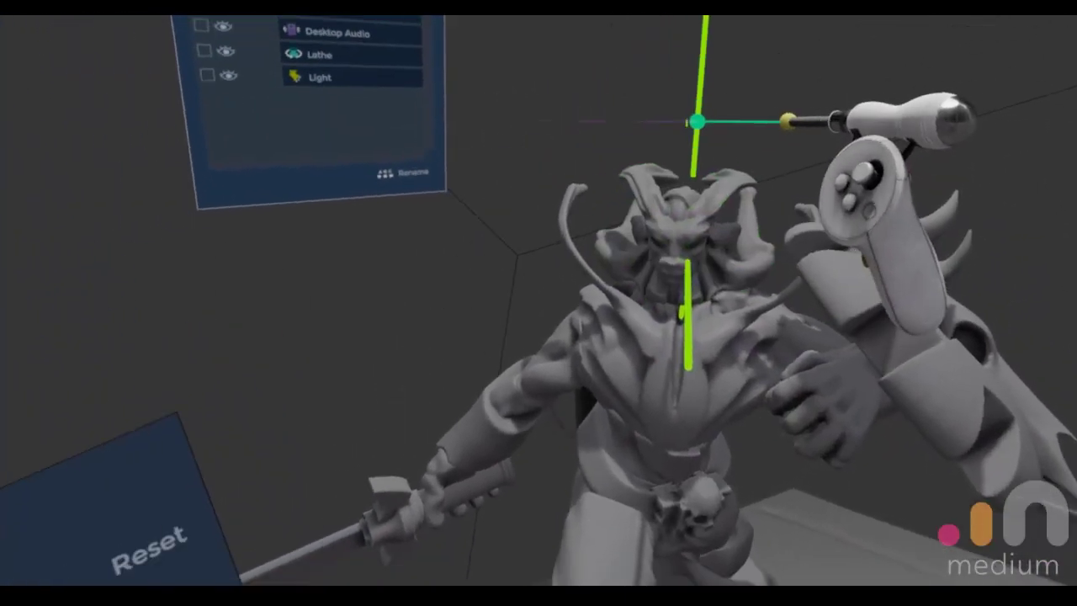
{"action": "left_click", "coordinate": [446, 81]}
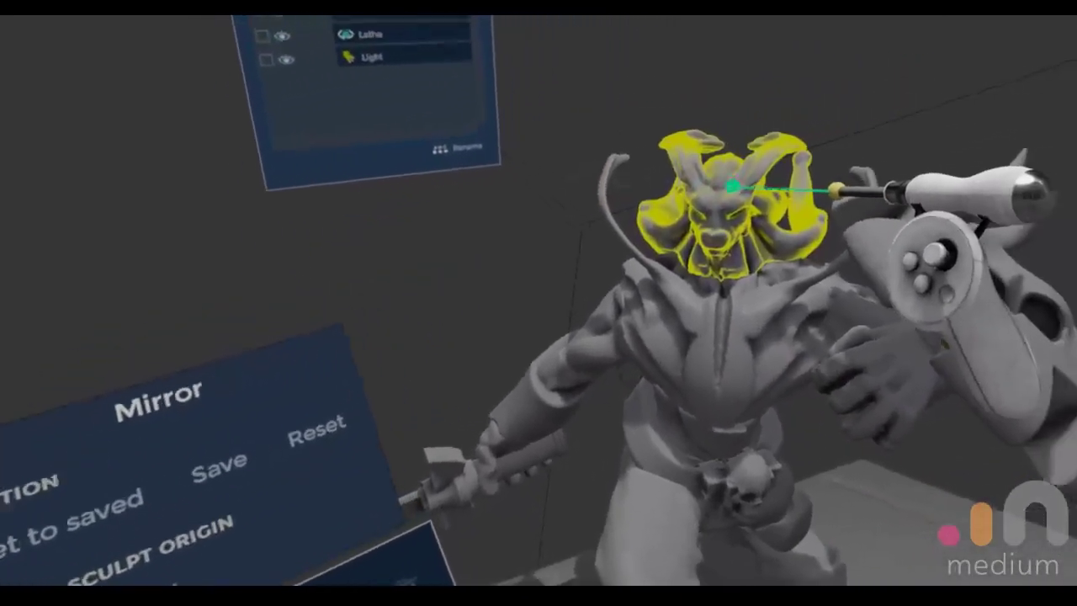
{"action": "left_click", "coordinate": [723, 185]}
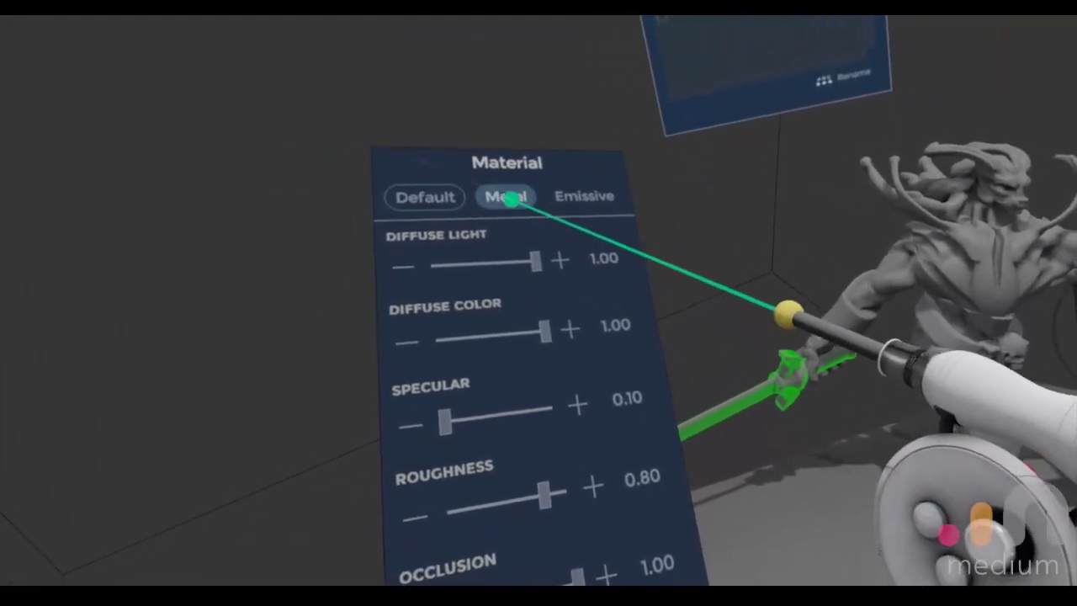
Step: Give the demon's sword the Metal material and lower its roughness to about 0.57
{"action": "left_click", "coordinate": [508, 197]}
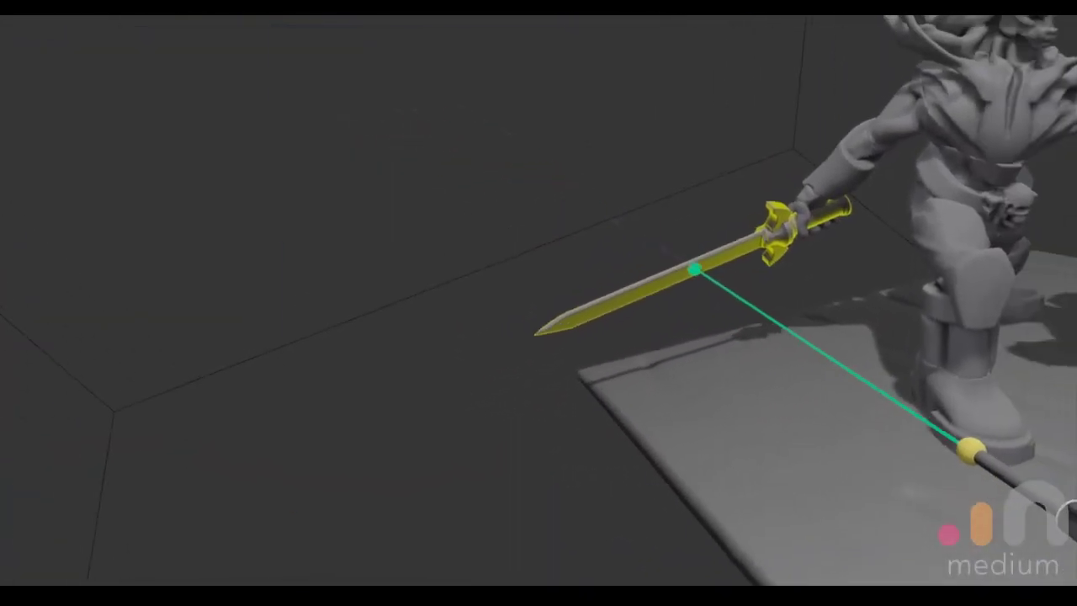
{"action": "left_click", "coordinate": [695, 269]}
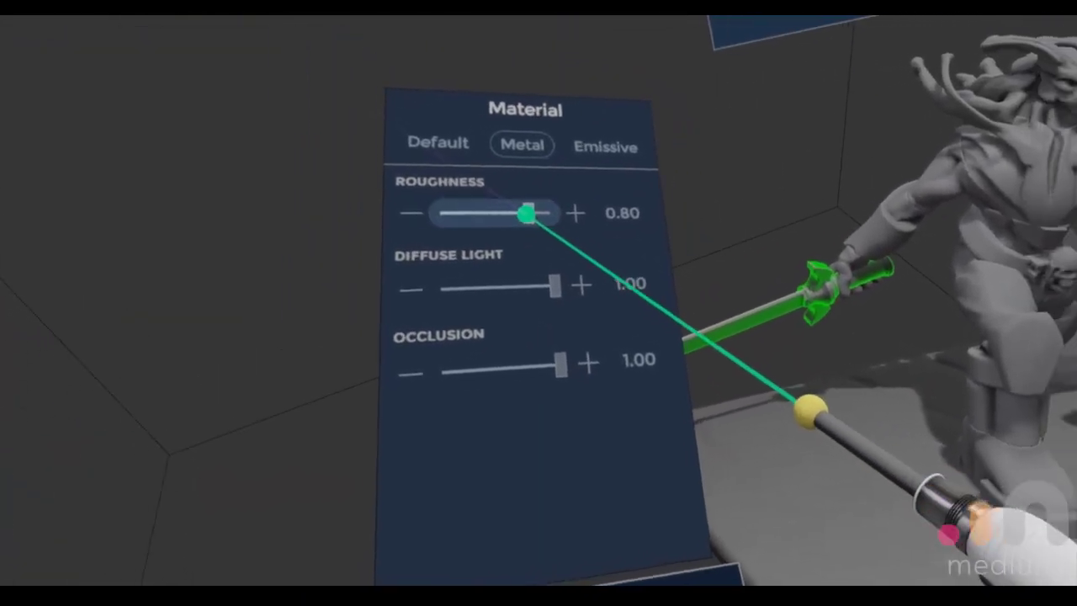
{"action": "left_click_drag", "start_coordinate": [526, 214], "coordinate": [430, 233]}
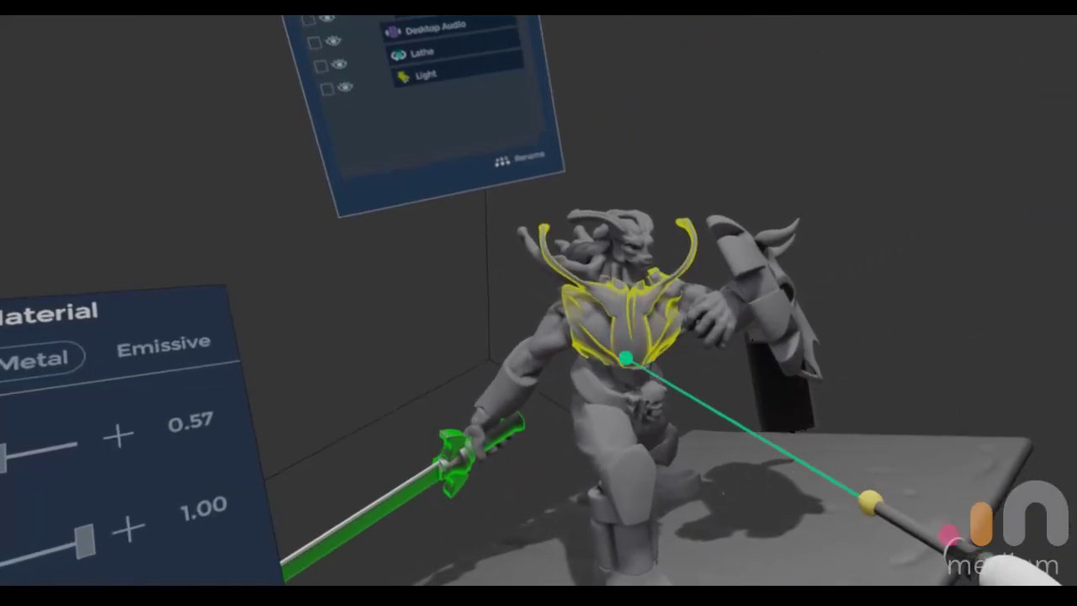
Step: Give the demon's skull belt the Metal material and lower its roughness to about 0.45
{"action": "left_click", "coordinate": [662, 365]}
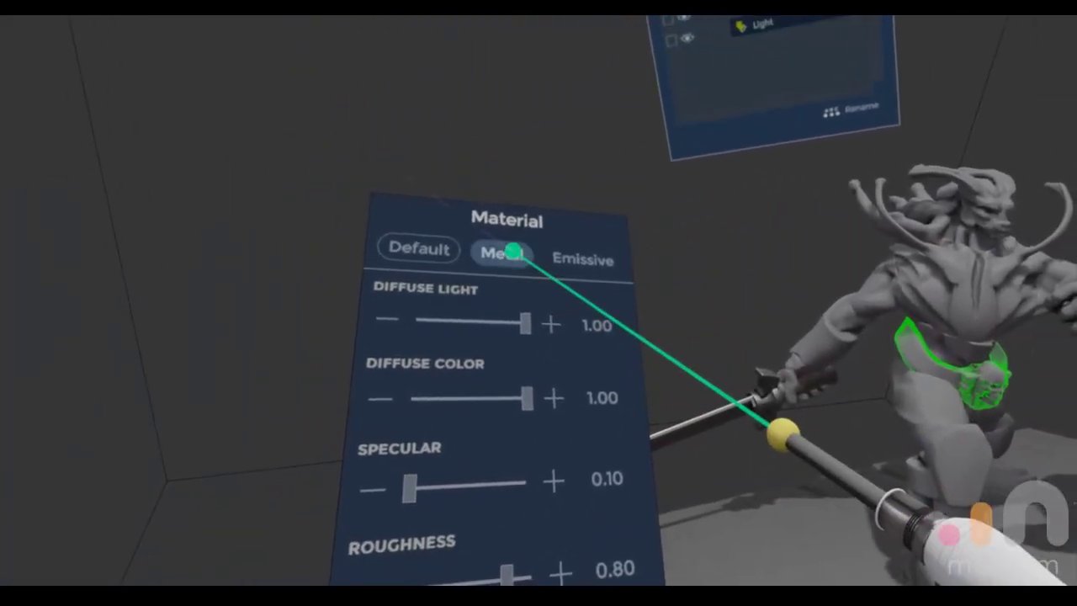
{"action": "left_click", "coordinate": [512, 250]}
{"action": "left_click_drag", "start_coordinate": [490, 313], "coordinate": [189, 341]}
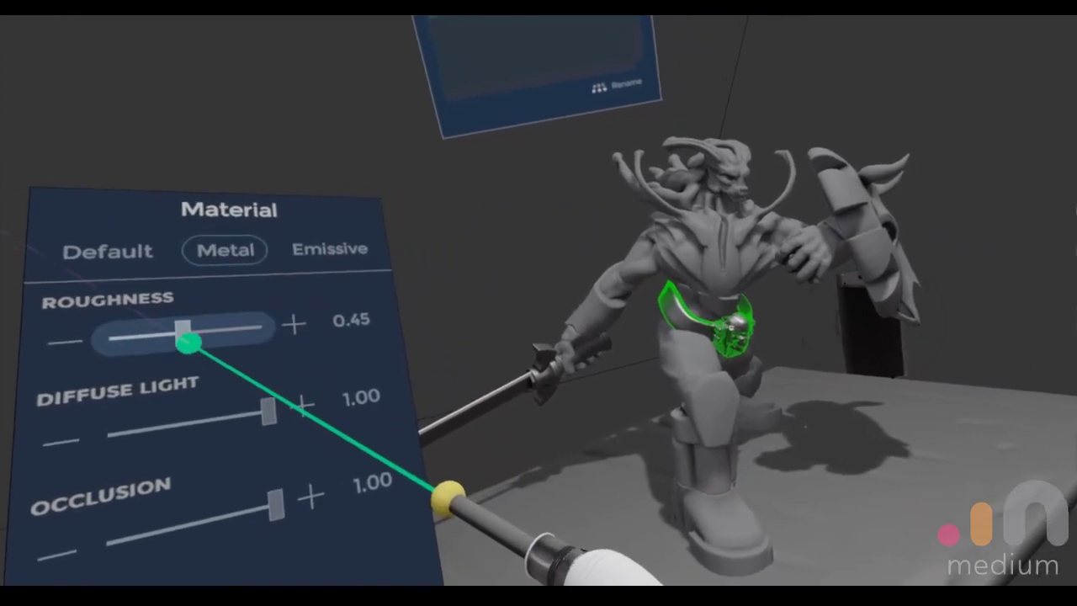
Step: Give the armour plates on the demon's raised arm the Metal material and lower their roughness
{"action": "left_click", "coordinate": [761, 345]}
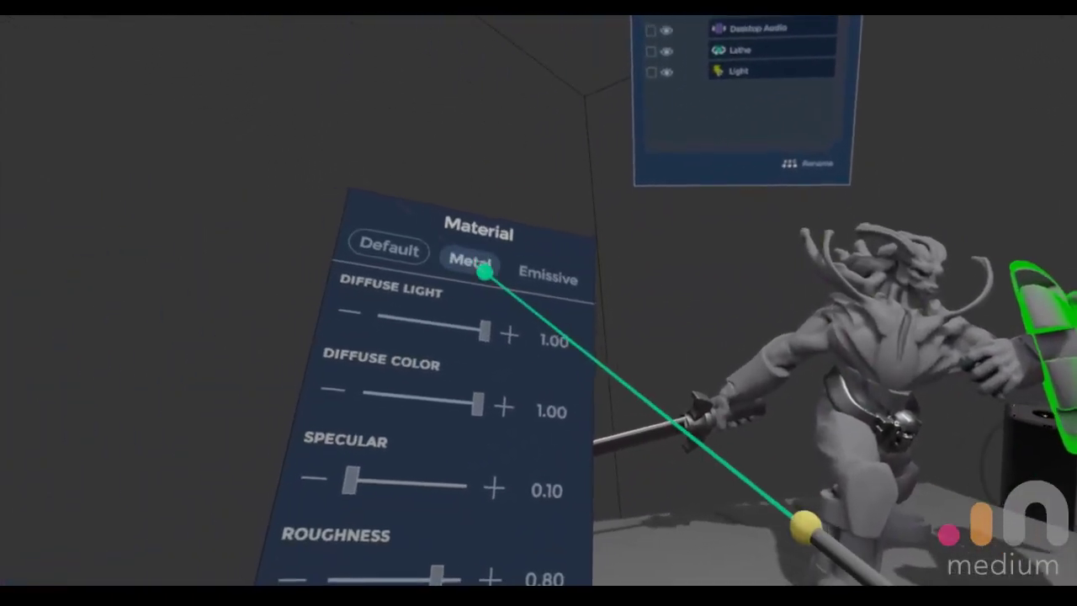
{"action": "left_click", "coordinate": [229, 282]}
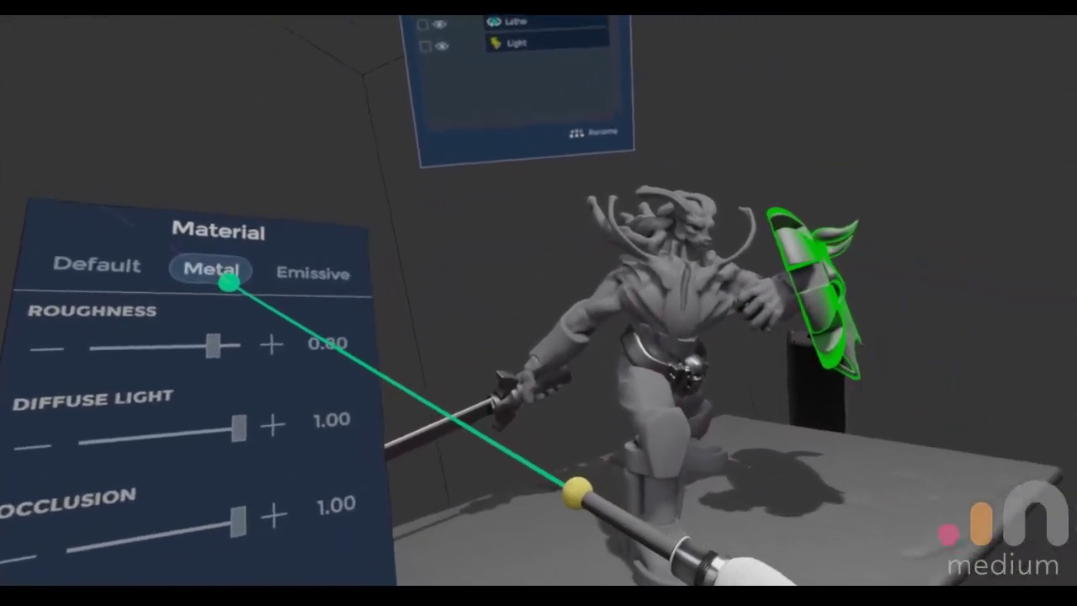
{"action": "left_click_drag", "start_coordinate": [555, 303], "coordinate": [72, 436]}
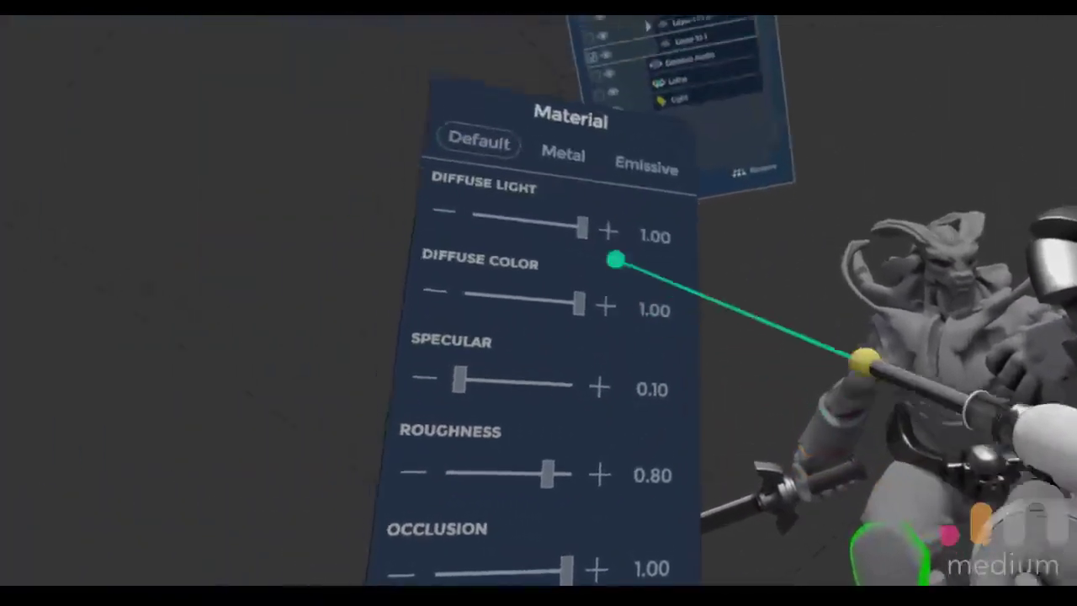
Step: Give the demon's knee guards the Metal material and lower their roughness to about 0.34
{"action": "left_click", "coordinate": [548, 185]}
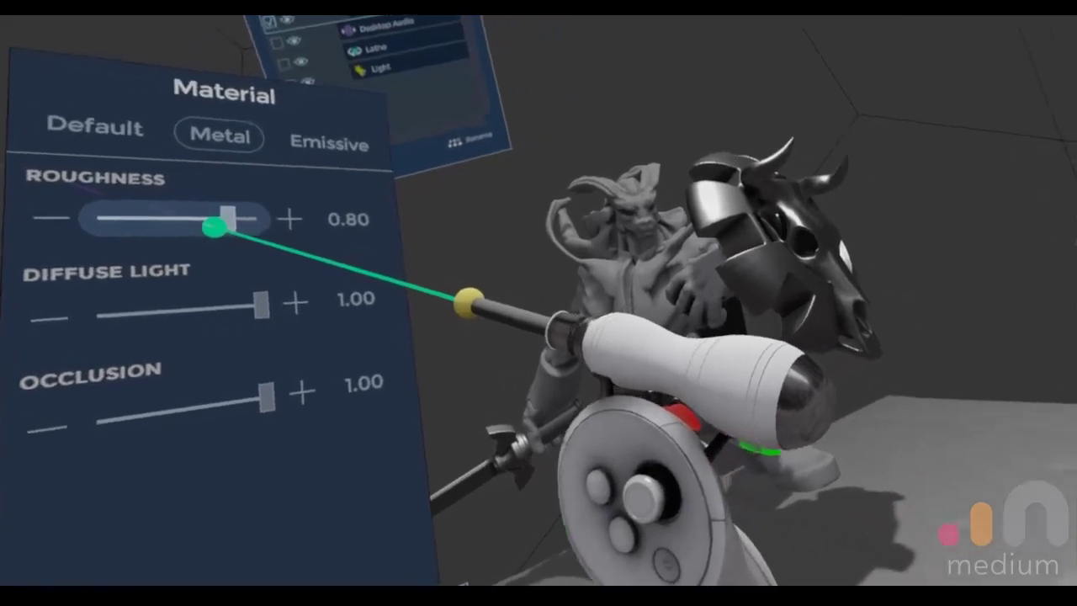
{"action": "left_click_drag", "start_coordinate": [216, 224], "coordinate": [50, 152]}
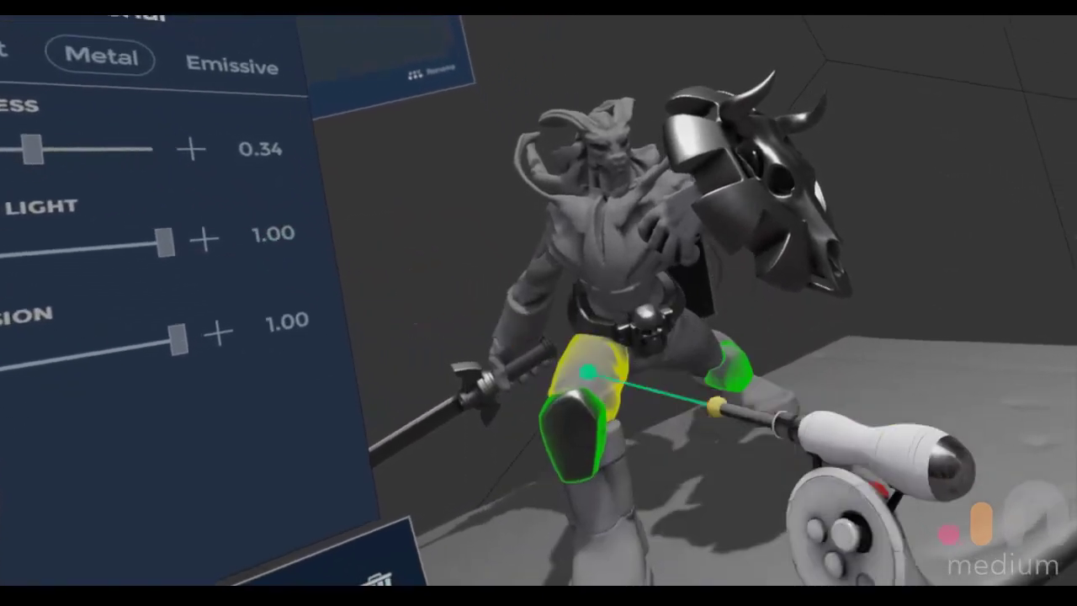
Step: Select the next armour layer, apply the Metal material to it and lower its roughness
{"action": "left_click", "coordinate": [733, 365]}
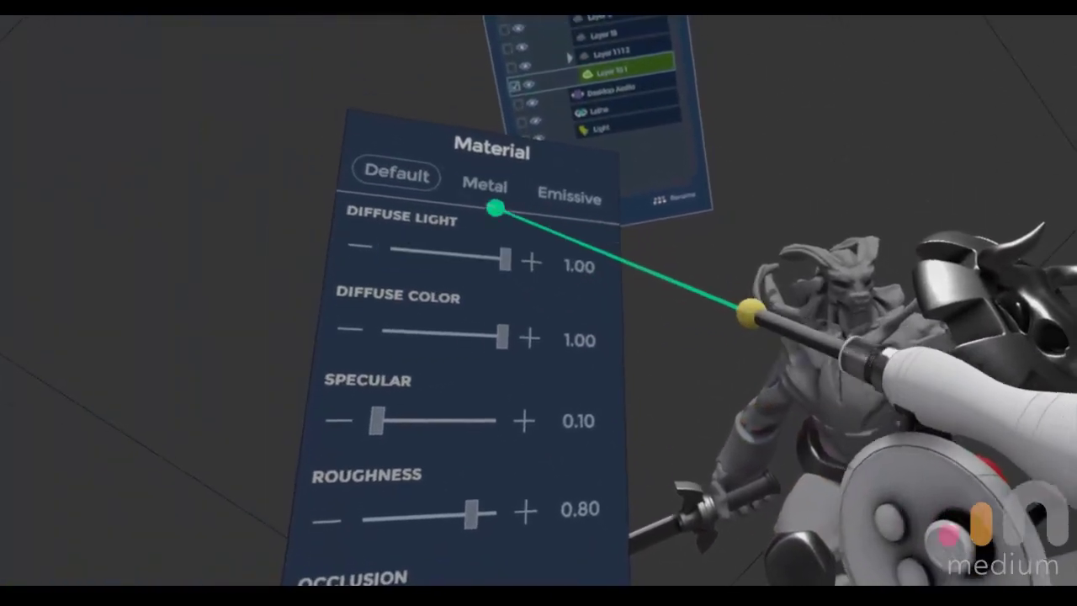
{"action": "left_click", "coordinate": [495, 209]}
{"action": "left_click_drag", "start_coordinate": [497, 224], "coordinate": [115, 219]}
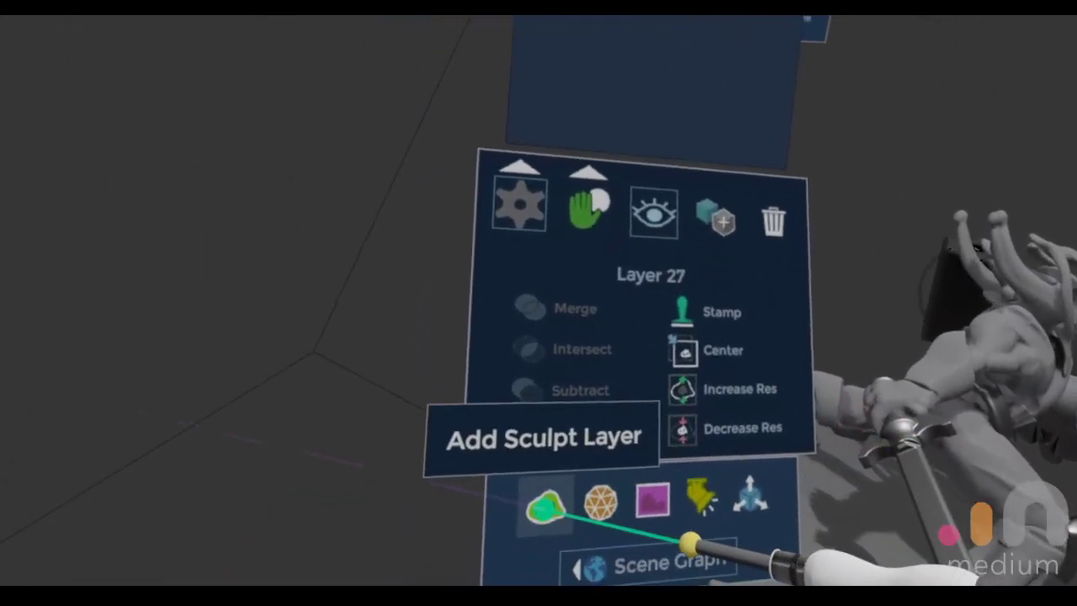
Step: Add a new sculpt layer to the scene and adjust its material settings
{"action": "left_click", "coordinate": [545, 510]}
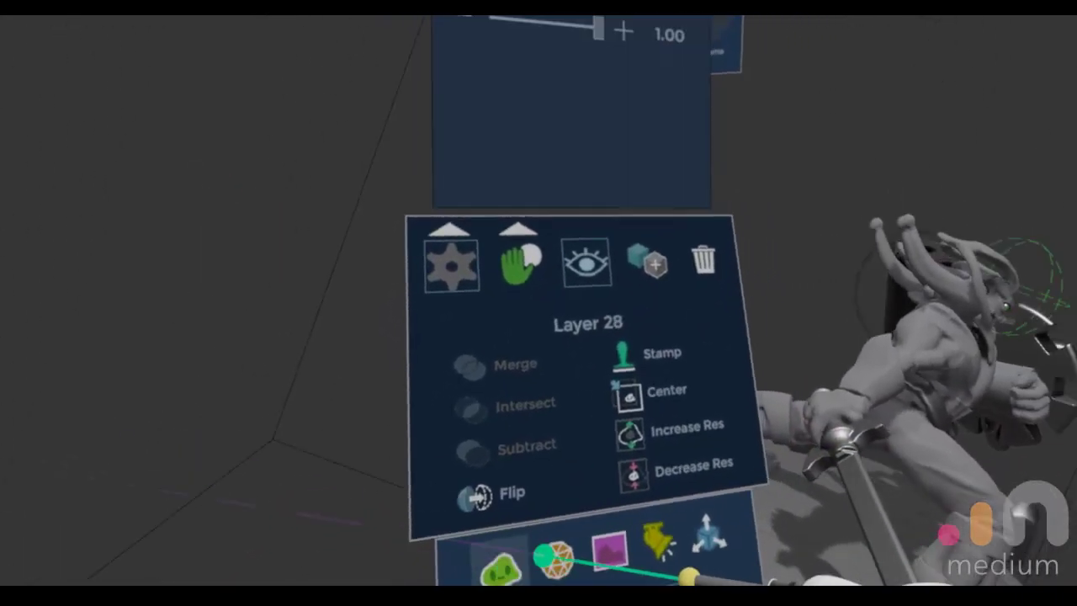
{"action": "left_click", "coordinate": [612, 76]}
{"action": "left_click_drag", "start_coordinate": [530, 172], "coordinate": [582, 190]}
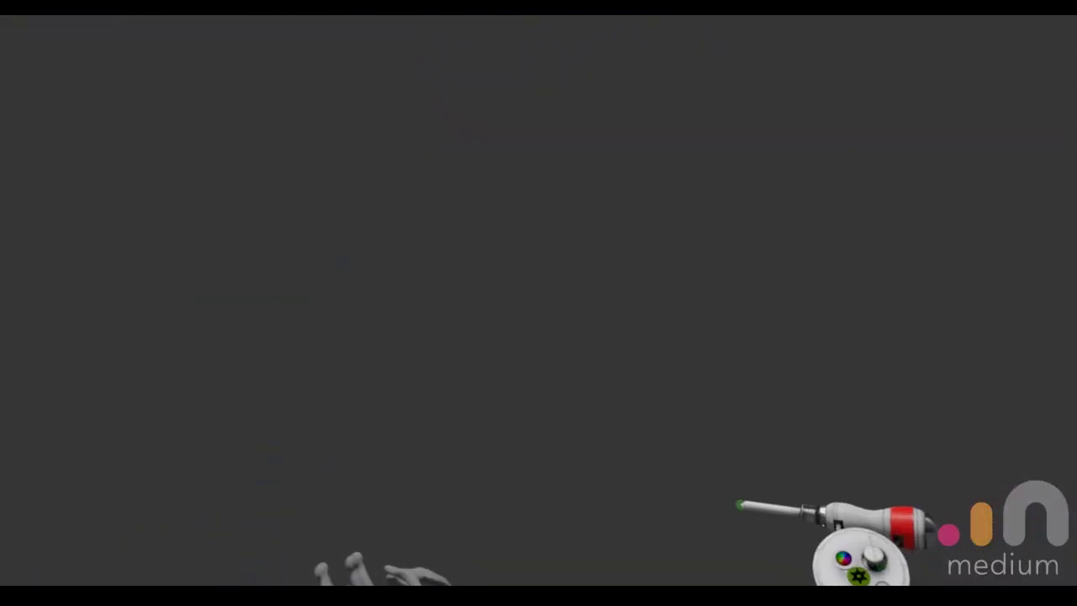
Step: Set the clay colour to a bright bluish green with saturation 1.00 and value 1.00
{"action": "left_click_drag", "start_coordinate": [737, 560], "coordinate": [746, 516]}
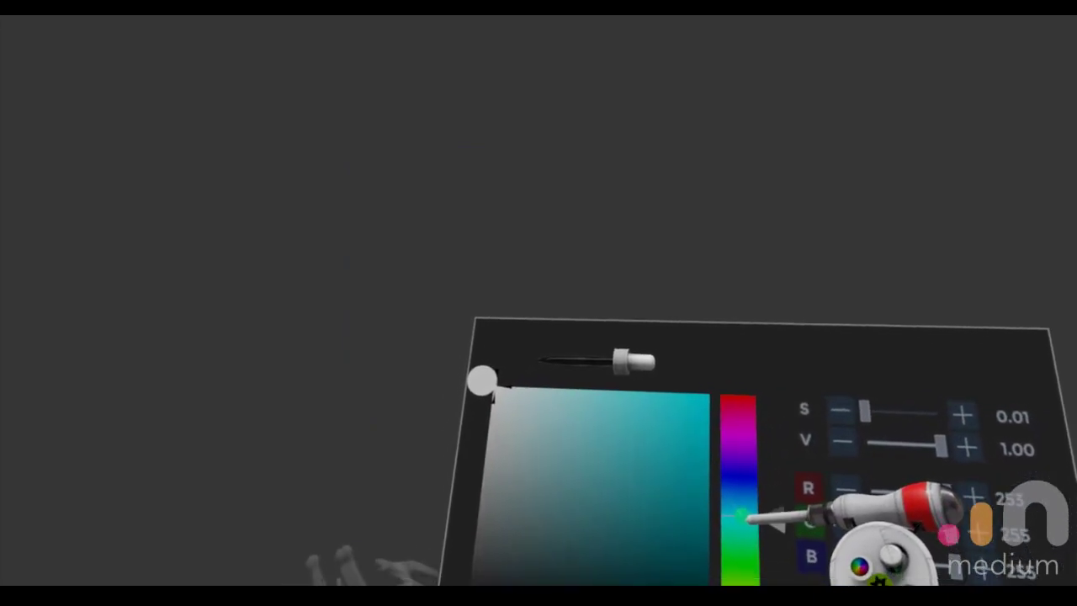
{"action": "left_click_drag", "start_coordinate": [657, 487], "coordinate": [776, 301]}
{"action": "left_click", "coordinate": [769, 462]}
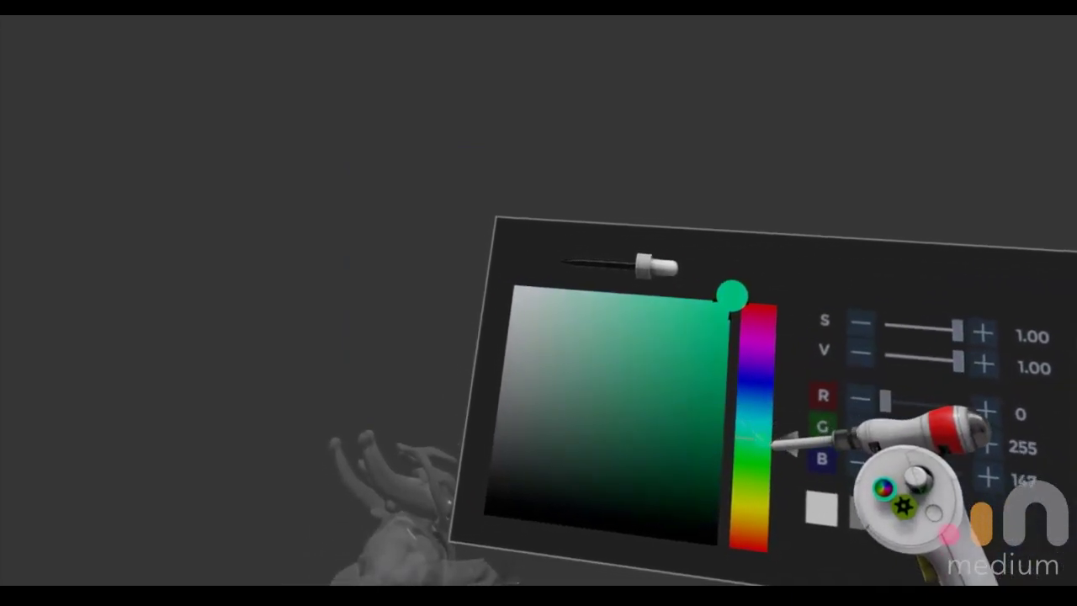
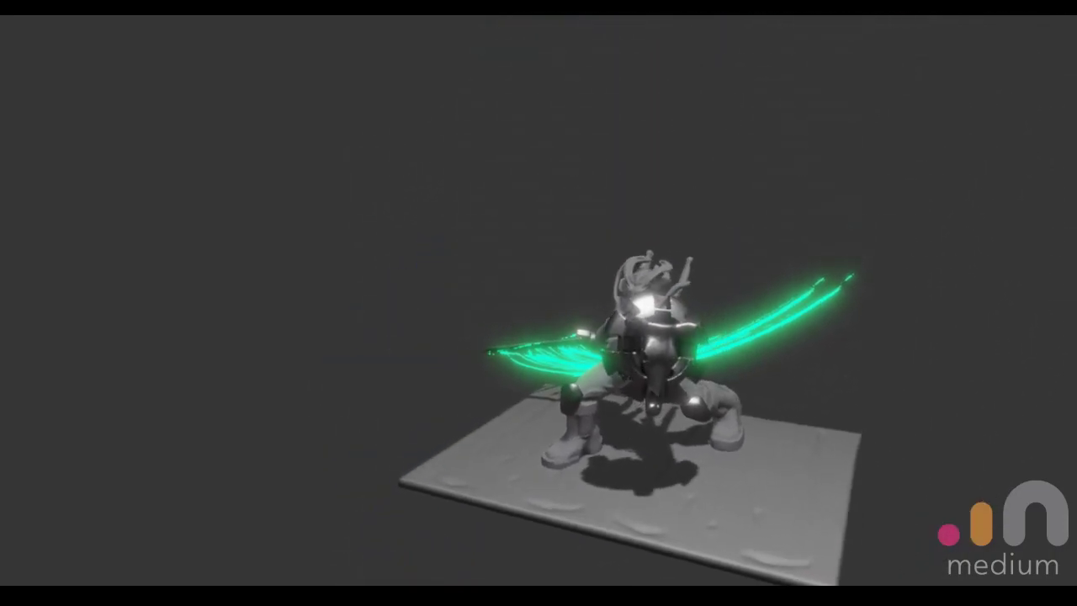
Step: Turn on the Lathe at speed 9 so the demon sculpt rotates on its base
{"action": "left_click", "coordinate": [601, 536]}
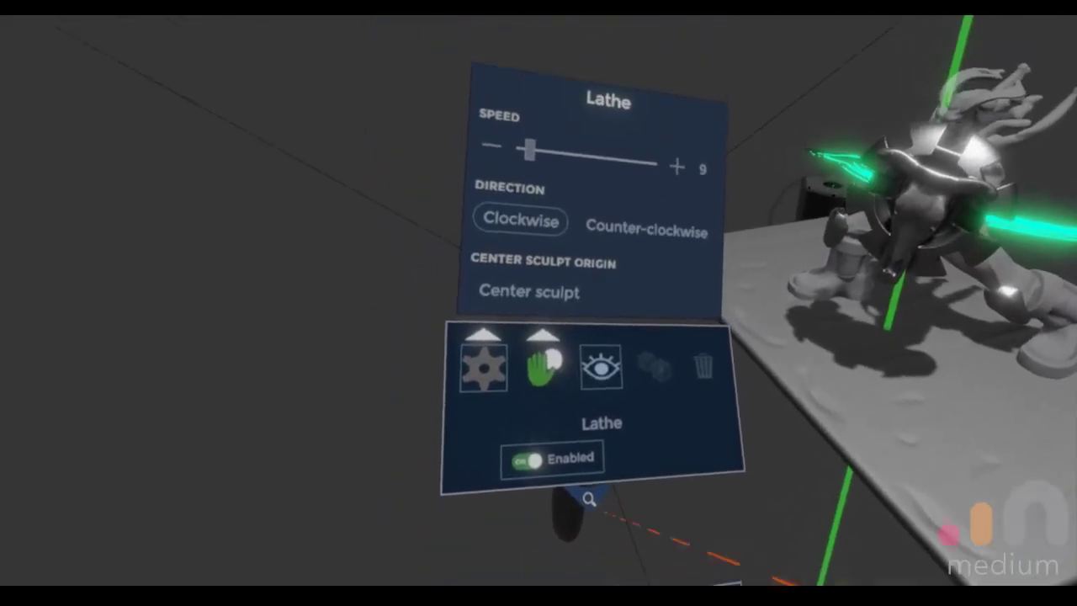
{"action": "left_click", "coordinate": [597, 97]}
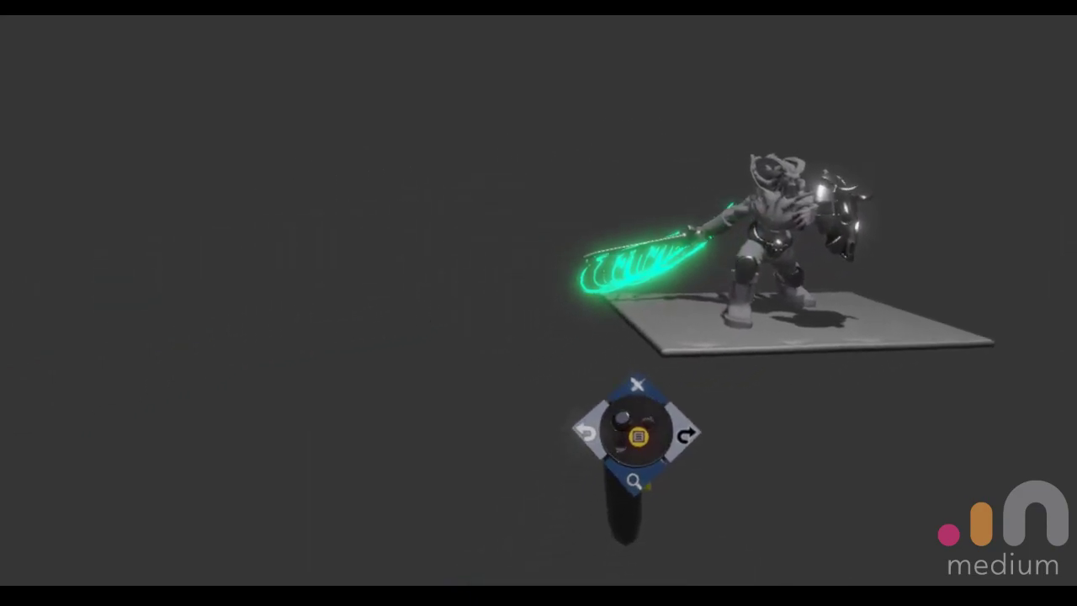
Step: Bring up the capture camera, frame the demon with its field of view narrowed to 30 and reset to 42, and close the camera
{"action": "left_click", "coordinate": [639, 436]}
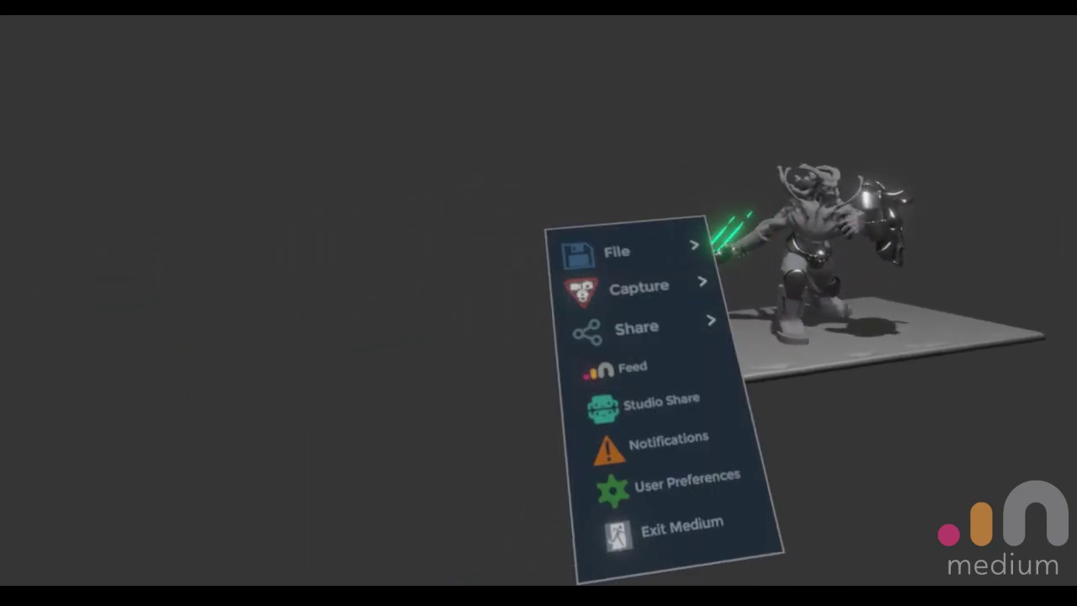
{"action": "left_click", "coordinate": [618, 295]}
{"action": "left_click", "coordinate": [711, 250]}
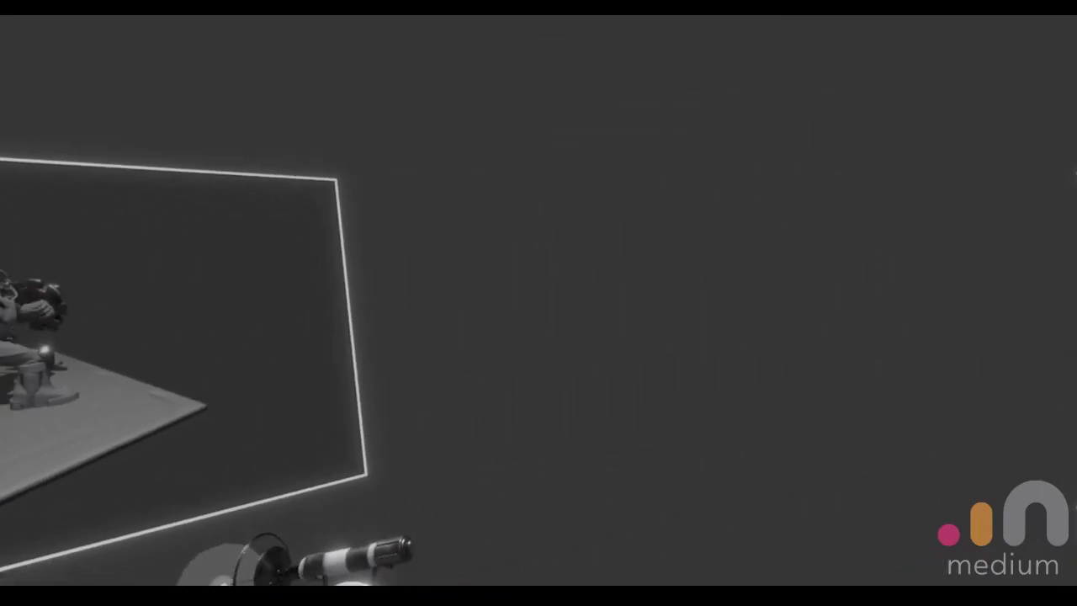
{"action": "left_click", "coordinate": [566, 432]}
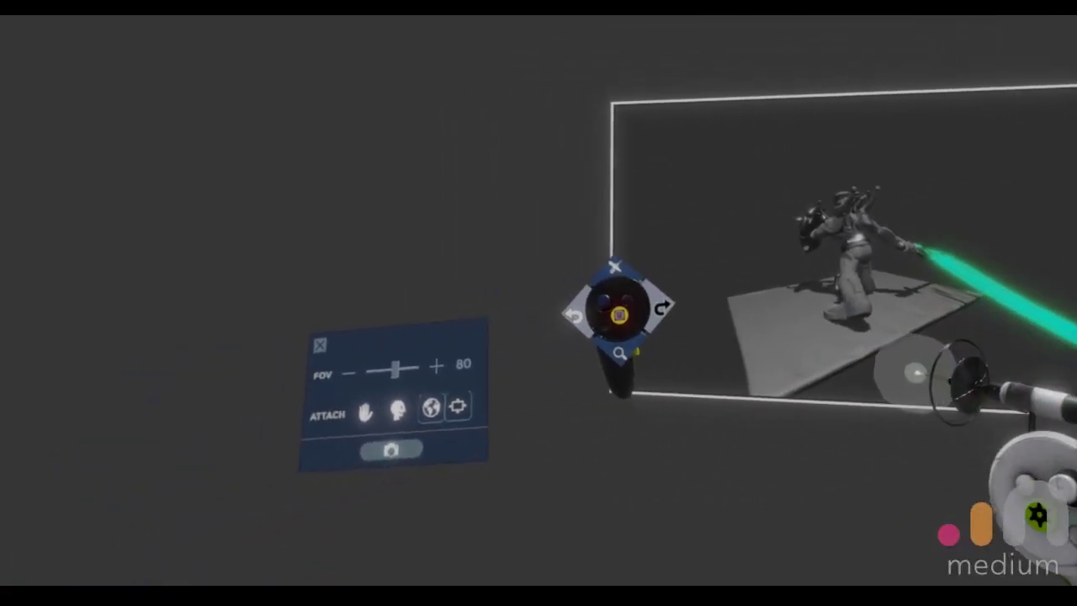
{"action": "left_click_drag", "start_coordinate": [512, 356], "coordinate": [117, 420]}
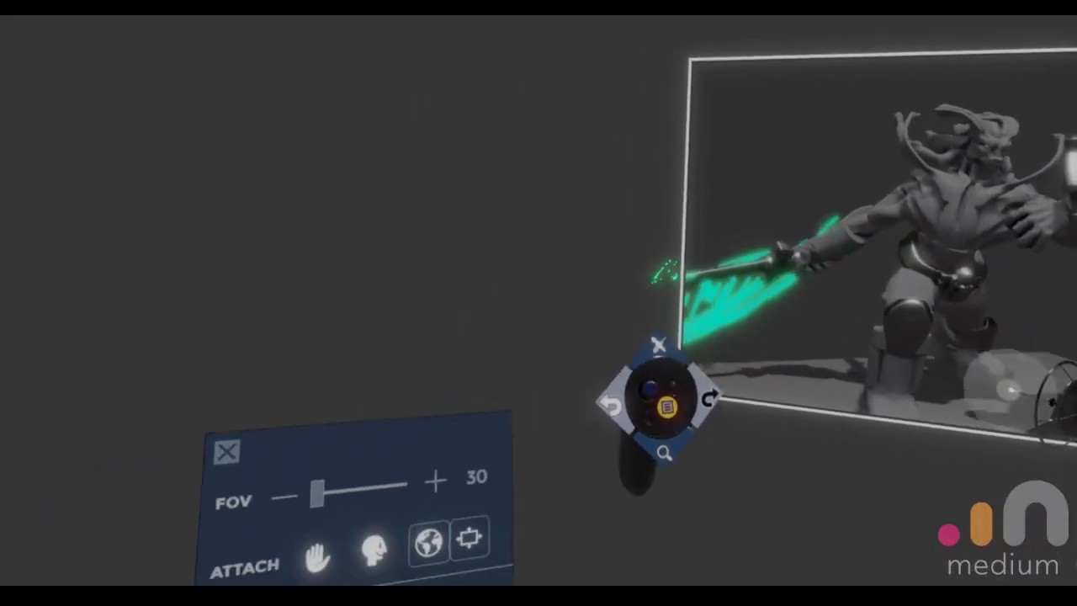
{"action": "left_click_drag", "start_coordinate": [457, 452], "coordinate": [244, 493]}
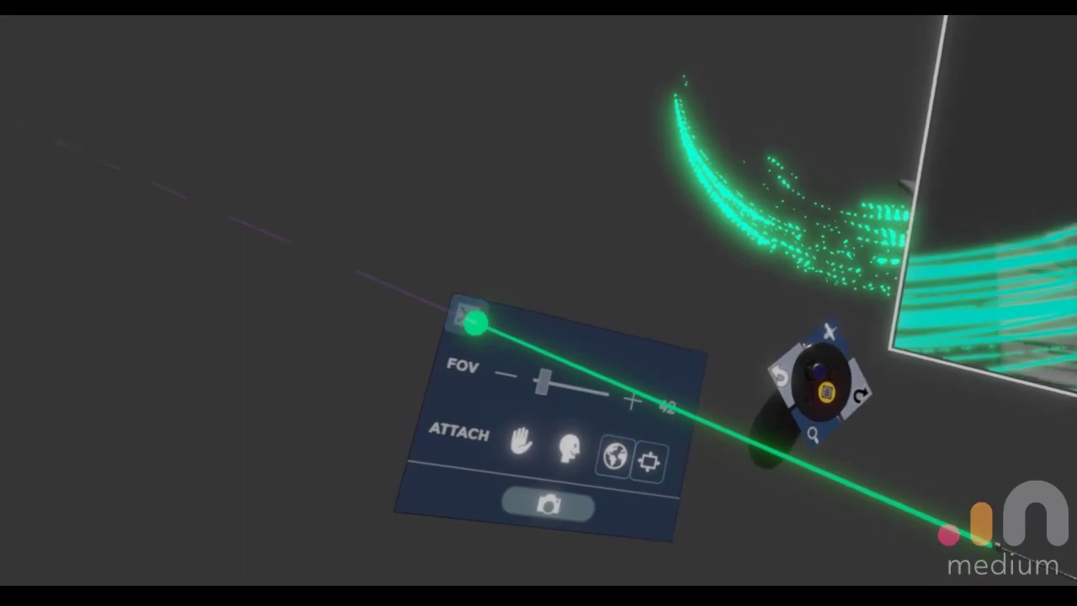
{"action": "left_click", "coordinate": [480, 324]}
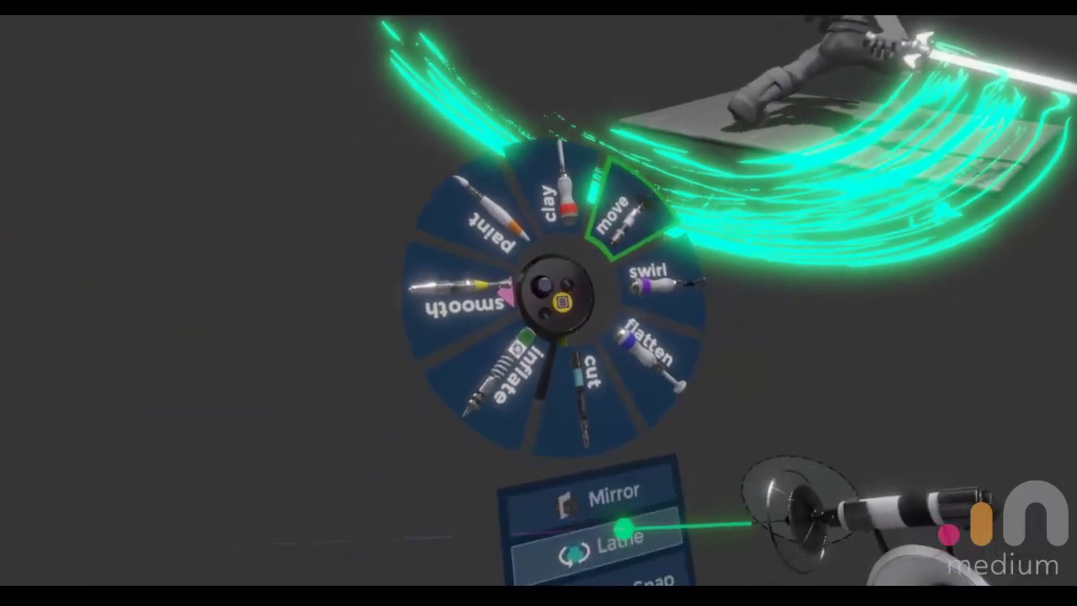
Step: Switch off the Lathe to stop the sculpt's rotation
{"action": "left_click", "coordinate": [622, 528]}
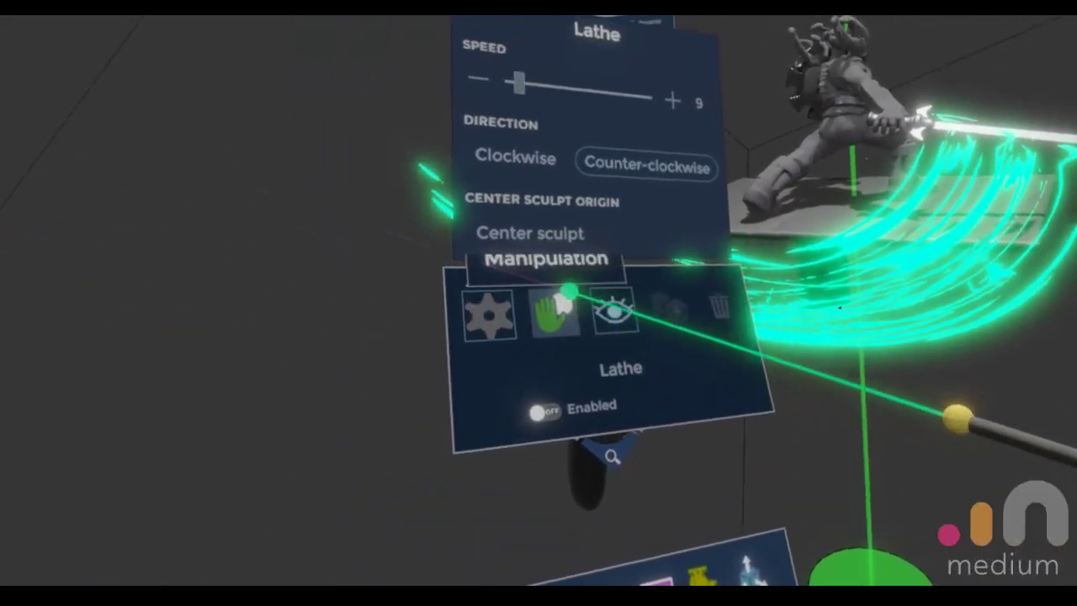
{"action": "left_click", "coordinate": [550, 238]}
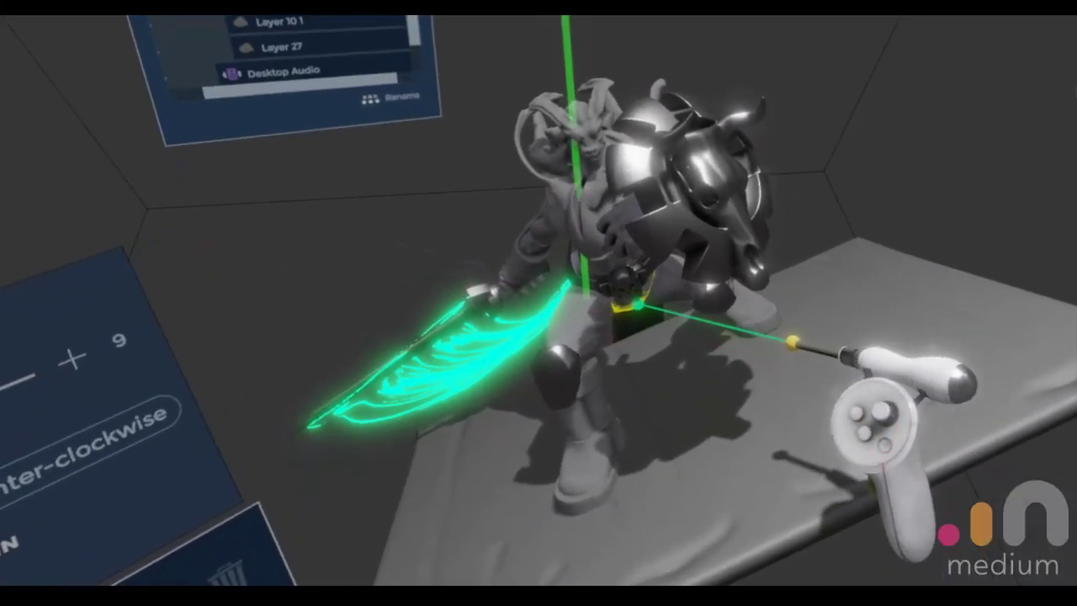
Step: Select the skull belt, the piece beneath it and the knee guard in turn to check their material settings
{"action": "left_click", "coordinate": [622, 296]}
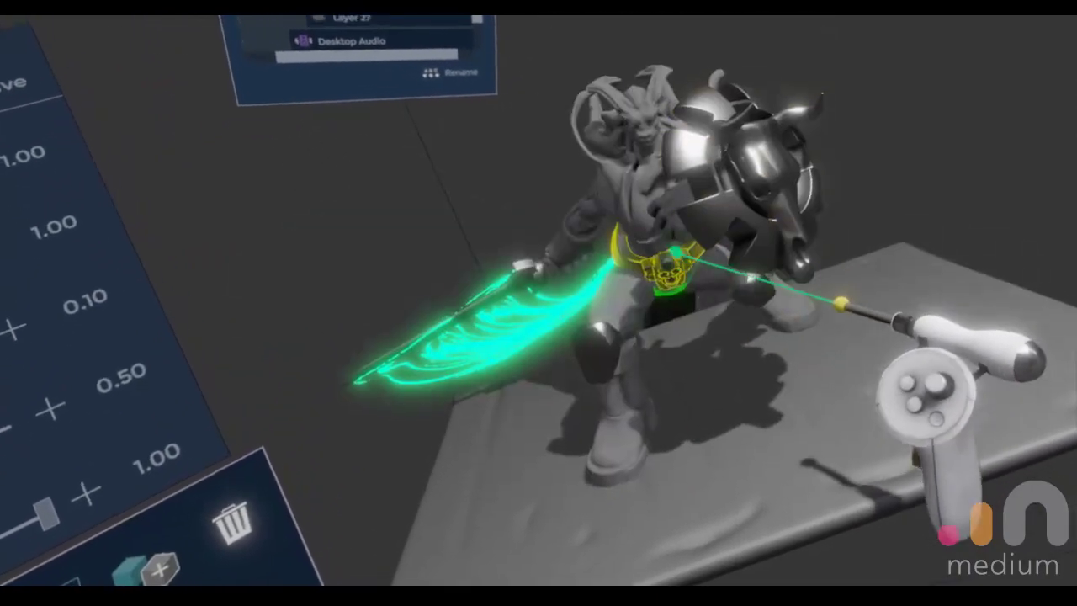
{"action": "left_click", "coordinate": [678, 273]}
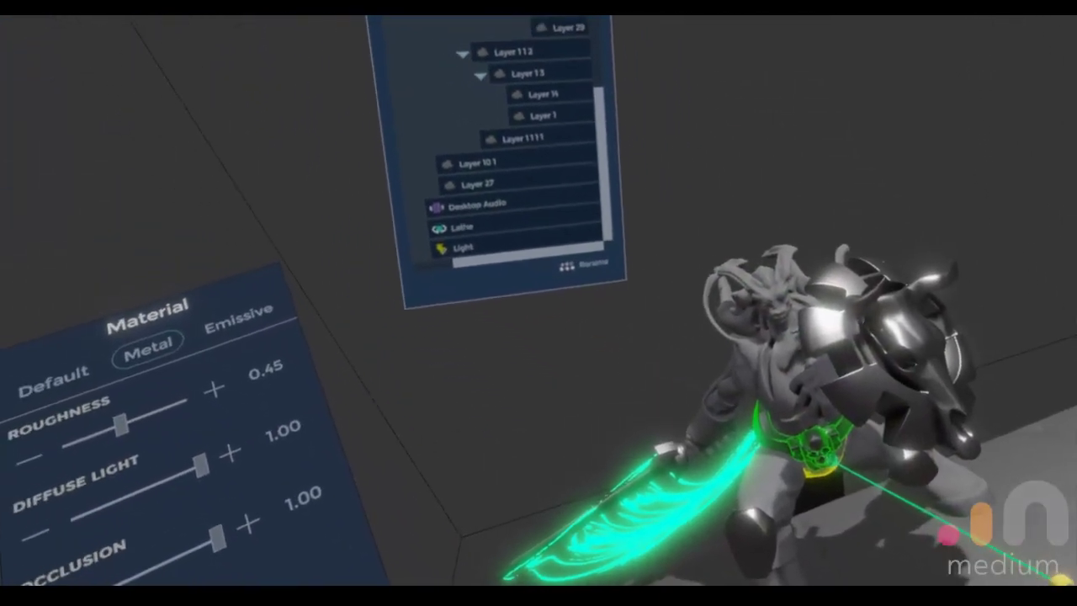
{"action": "left_click", "coordinate": [829, 506]}
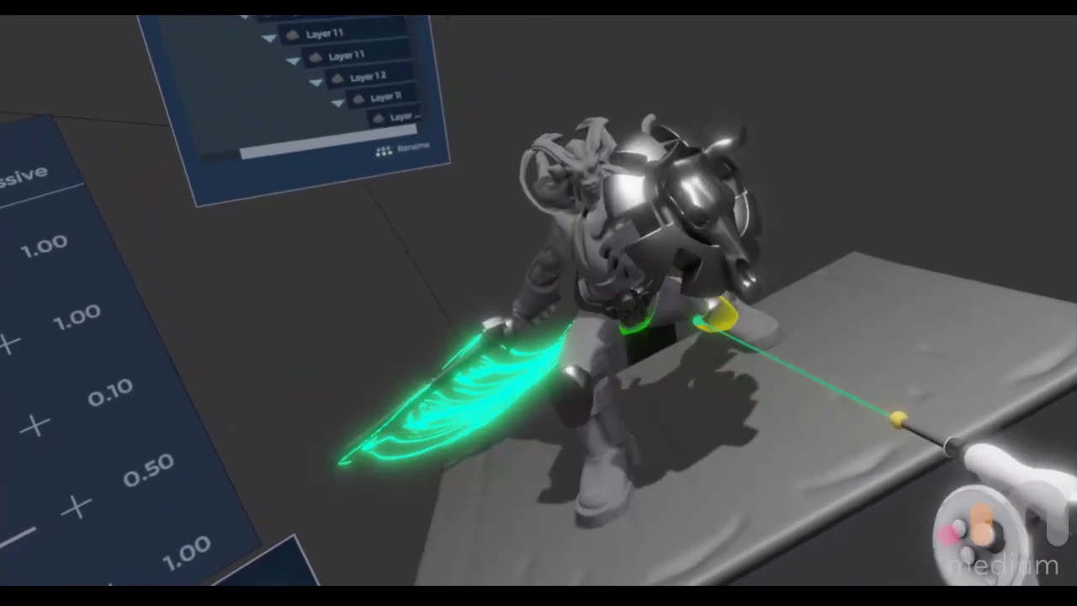
{"action": "left_click", "coordinate": [770, 368]}
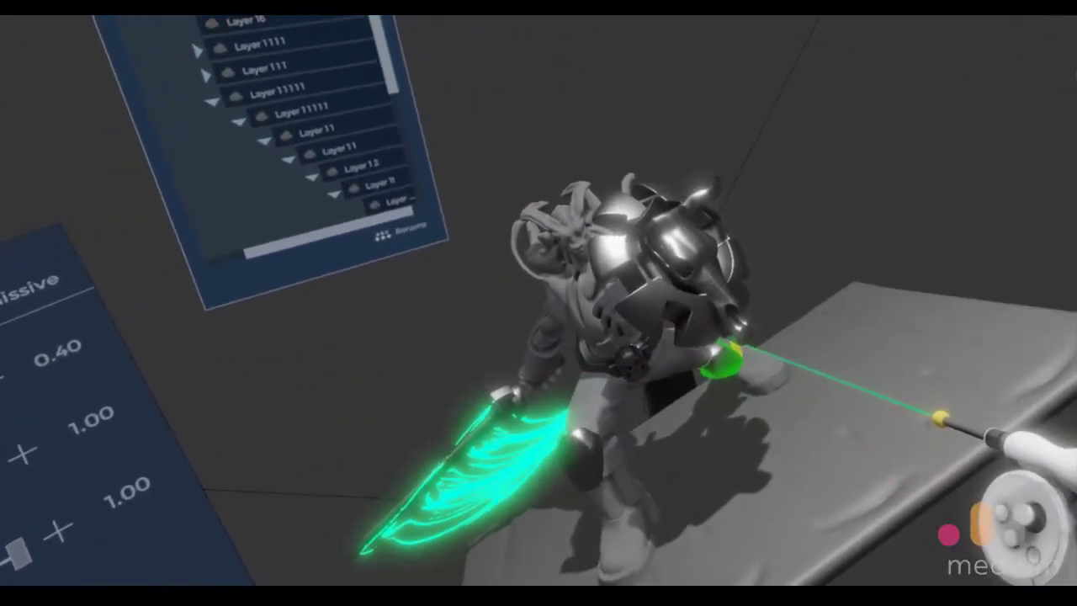
{"action": "left_click", "coordinate": [724, 357]}
Step: Look through the Scene Graph's nested layers for the knee guard's layer and collapse the Layer 11111 branch
{"action": "left_click_drag", "start_coordinate": [555, 250], "coordinate": [519, 142]}
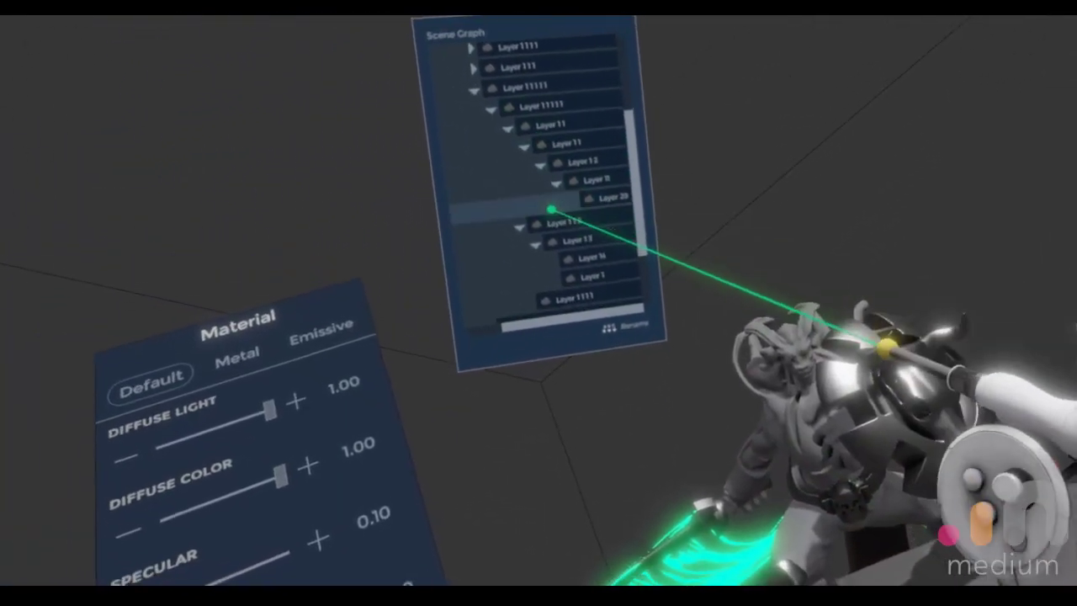
{"action": "left_click_drag", "start_coordinate": [552, 211], "coordinate": [531, 156]}
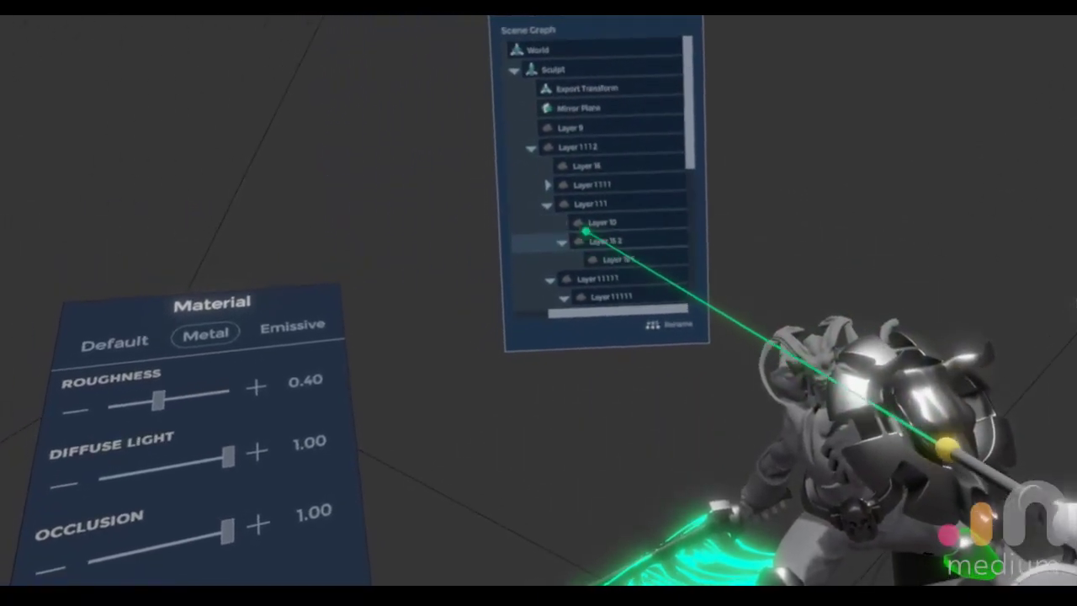
{"action": "scroll", "coordinate": [569, 107], "scroll_direction": "down", "scroll_amount": 4}
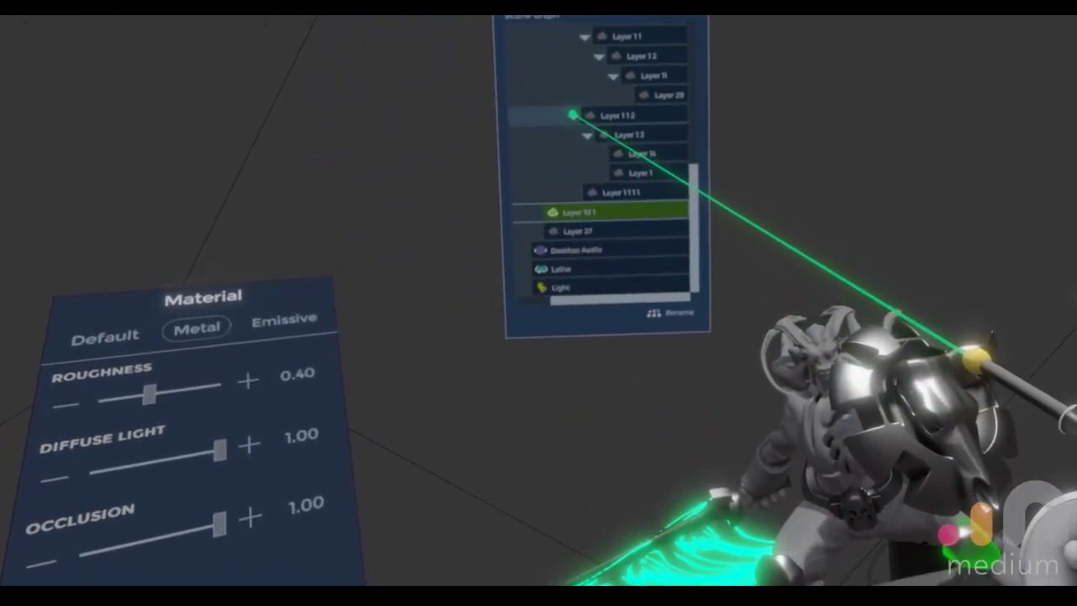
{"action": "scroll", "coordinate": [591, 178], "scroll_direction": "up", "scroll_amount": 4}
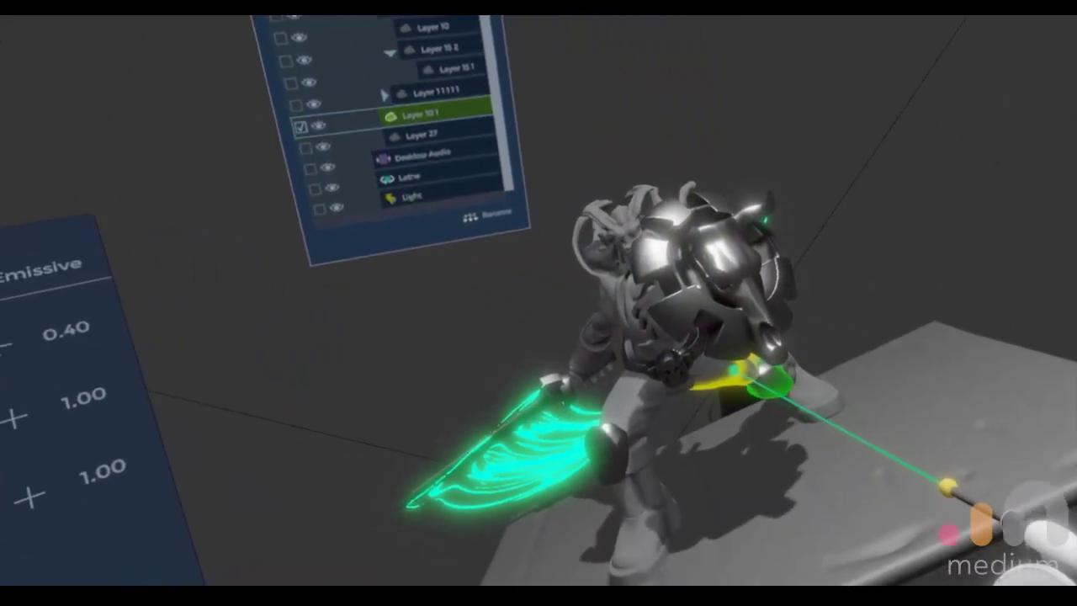
Step: Nest Layer 10 1 under Layer 1111 in the character's scene graph
{"action": "left_click", "coordinate": [880, 466]}
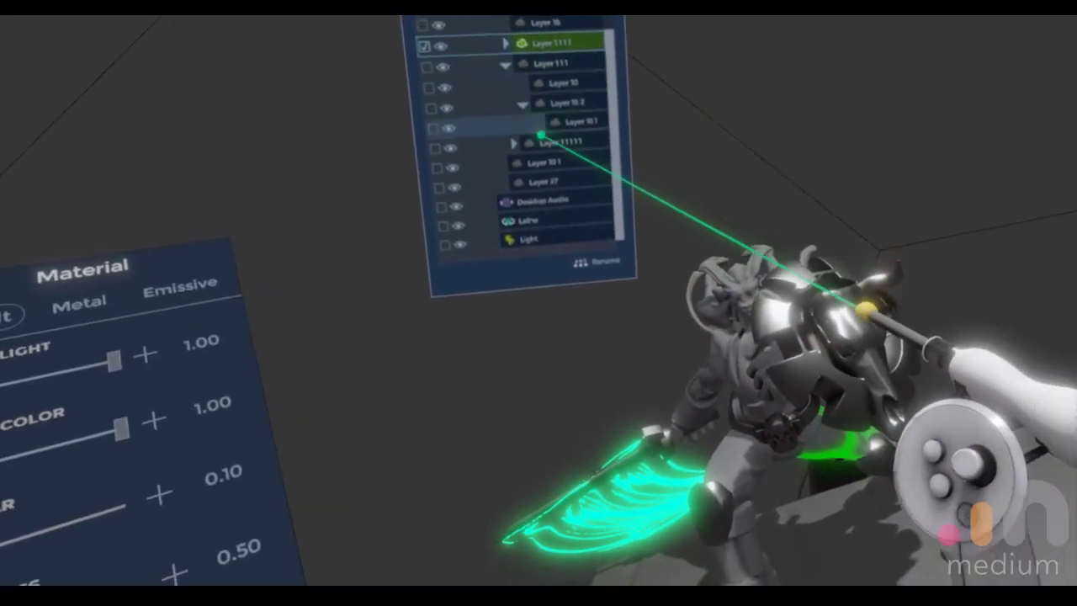
{"action": "left_click", "coordinate": [526, 160]}
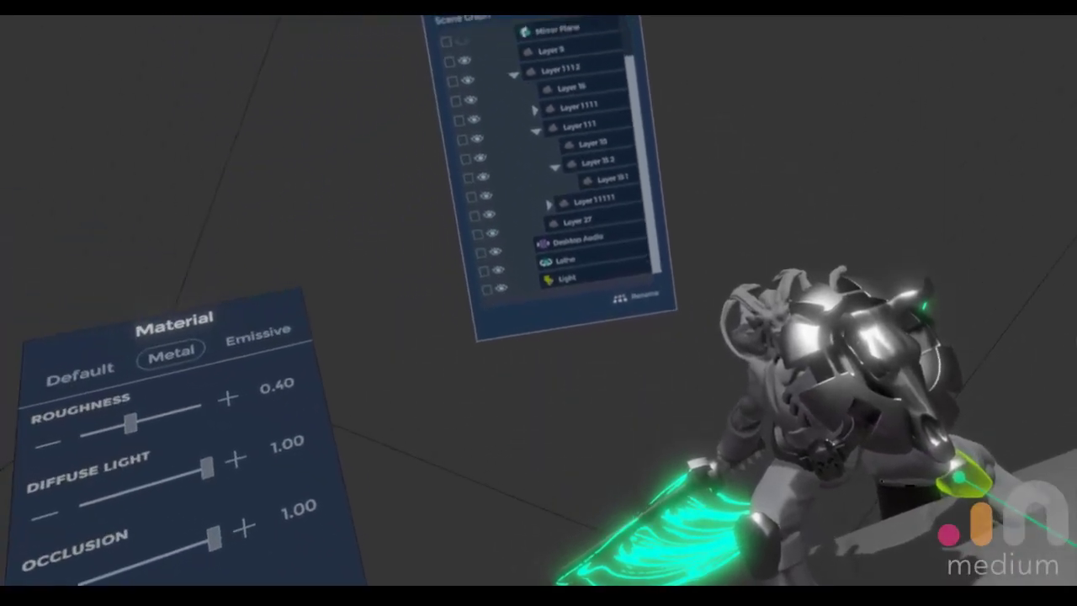
{"action": "scroll", "coordinate": [573, 297], "scroll_direction": "up", "scroll_amount": 3}
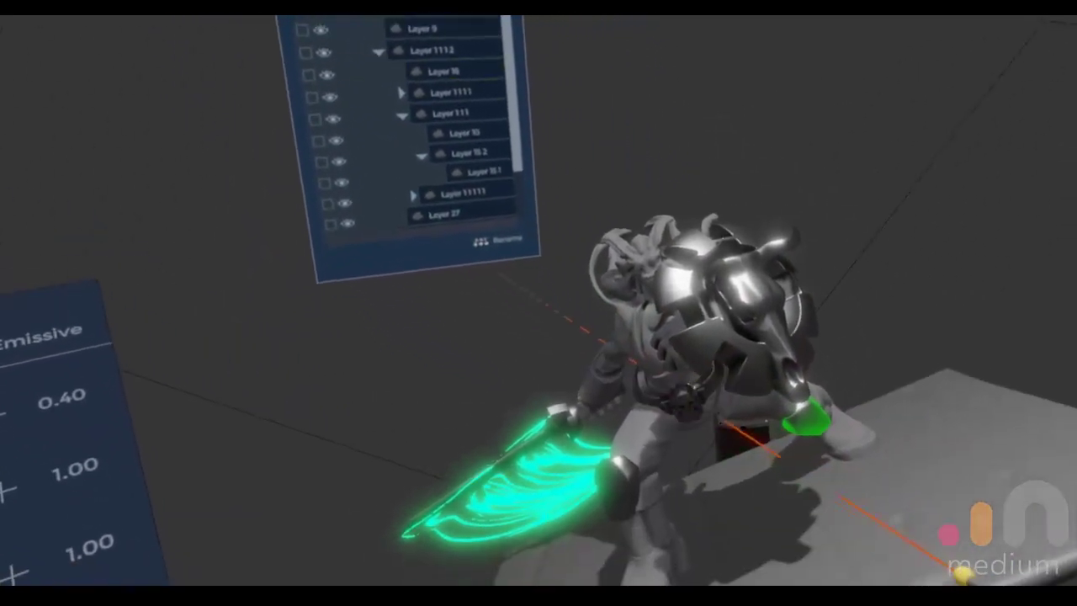
Step: Nest Layer 27, the character's eyes, under the head's Layer 1111 in the Layer 11111 branch
{"action": "left_click", "coordinate": [807, 418]}
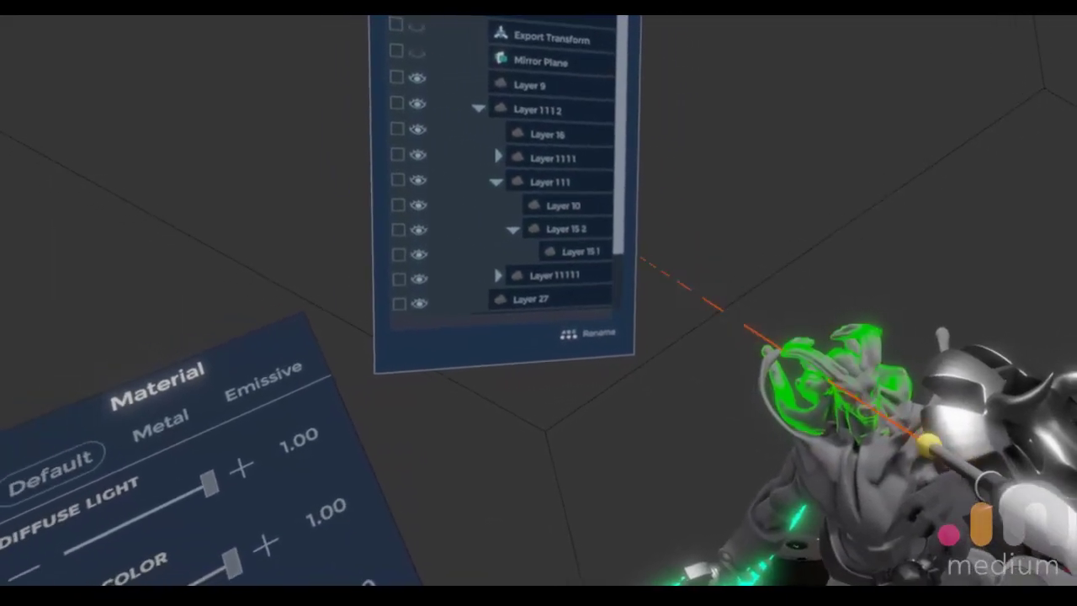
{"action": "scroll", "coordinate": [507, 105], "scroll_direction": "down", "scroll_amount": 3}
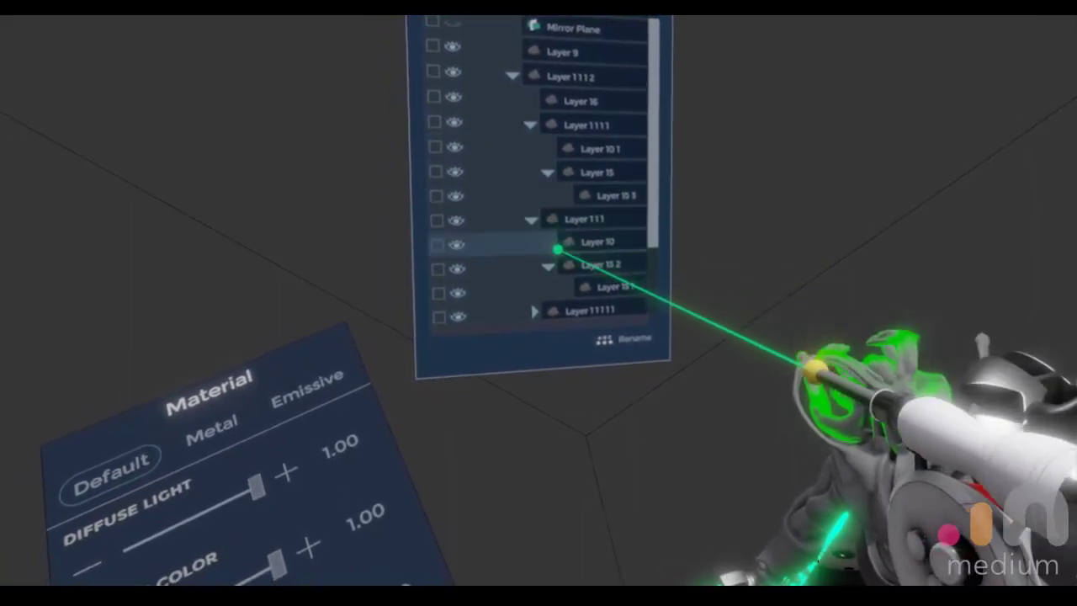
{"action": "scroll", "coordinate": [572, 189], "scroll_direction": "down", "scroll_amount": 5}
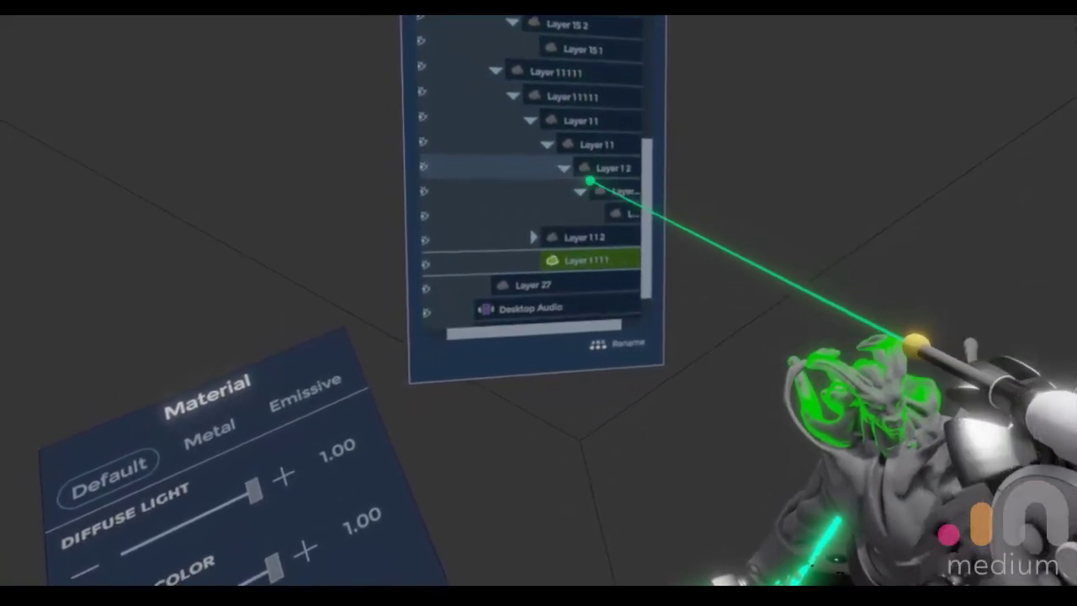
{"action": "scroll", "coordinate": [558, 188], "scroll_direction": "up", "scroll_amount": 2}
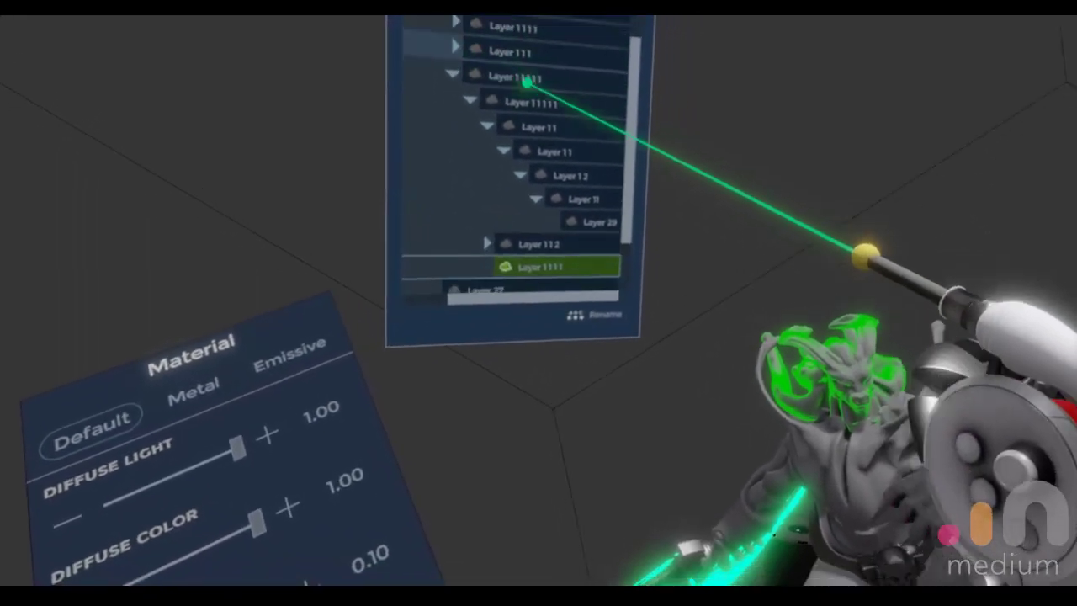
{"action": "scroll", "coordinate": [515, 67], "scroll_direction": "down", "scroll_amount": 2}
{"action": "scroll", "coordinate": [605, 182], "scroll_direction": "up", "scroll_amount": 5}
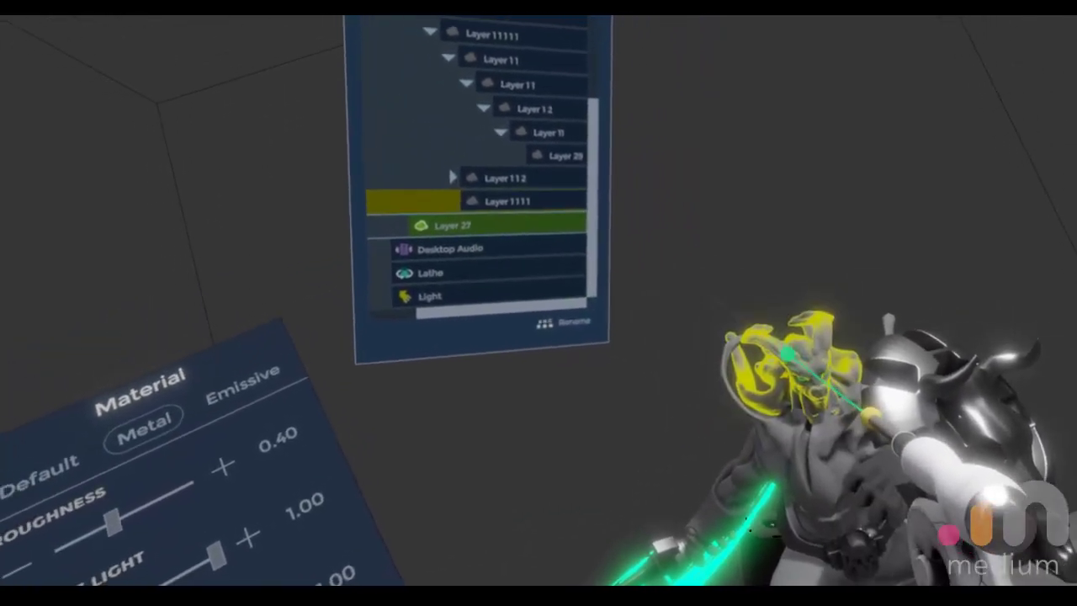
{"action": "left_click", "coordinate": [825, 366]}
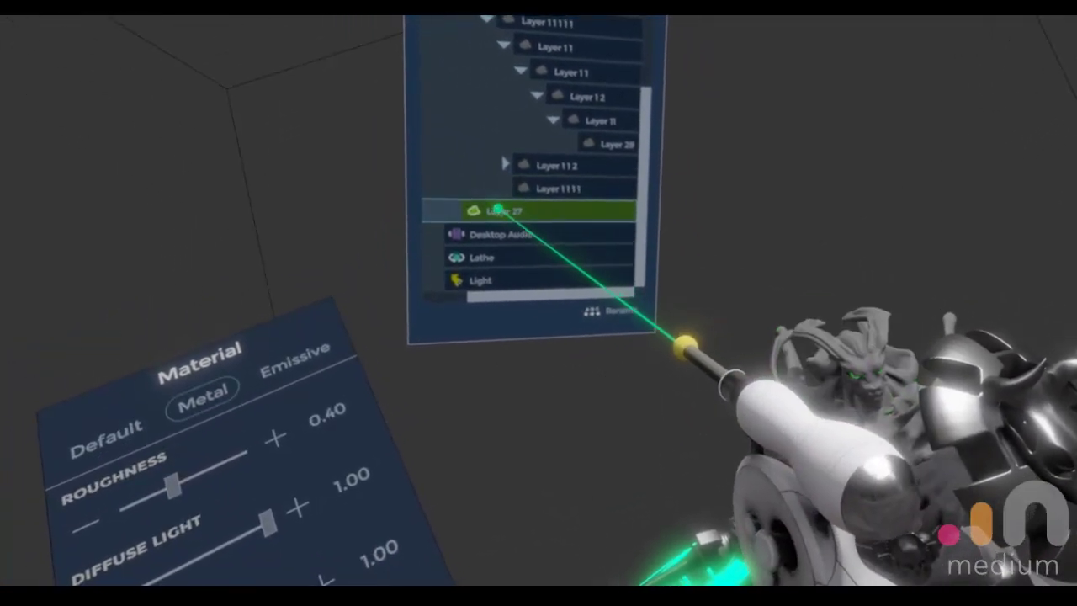
{"action": "left_click_drag", "start_coordinate": [551, 184], "coordinate": [560, 184]}
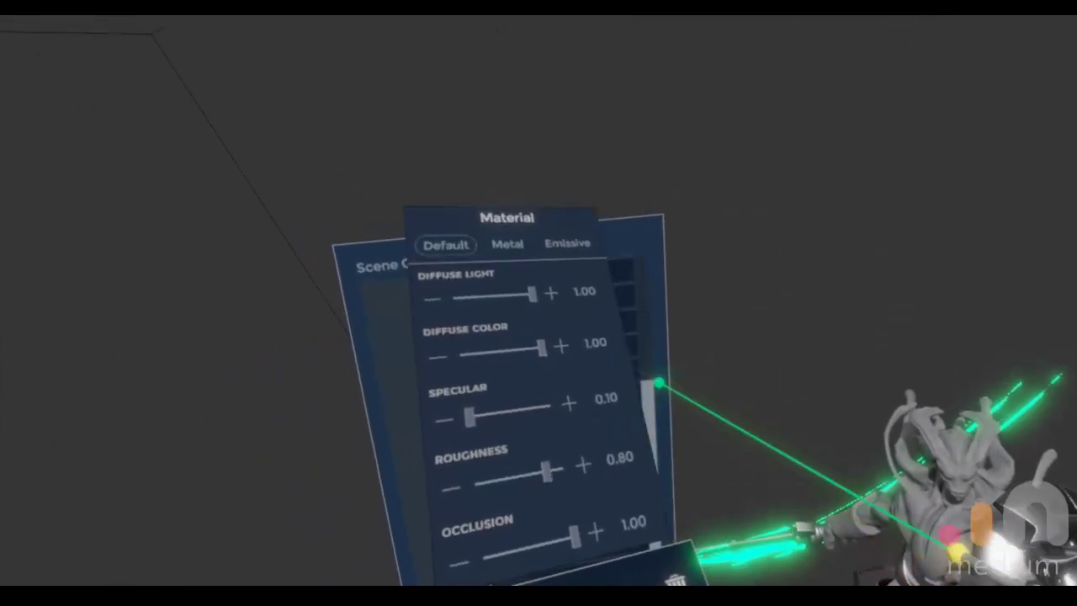
Step: Collapse the Layer 1112 hierarchy in the scene graph and select the scene's light
{"action": "scroll", "coordinate": [626, 370], "scroll_direction": "up", "scroll_amount": 5}
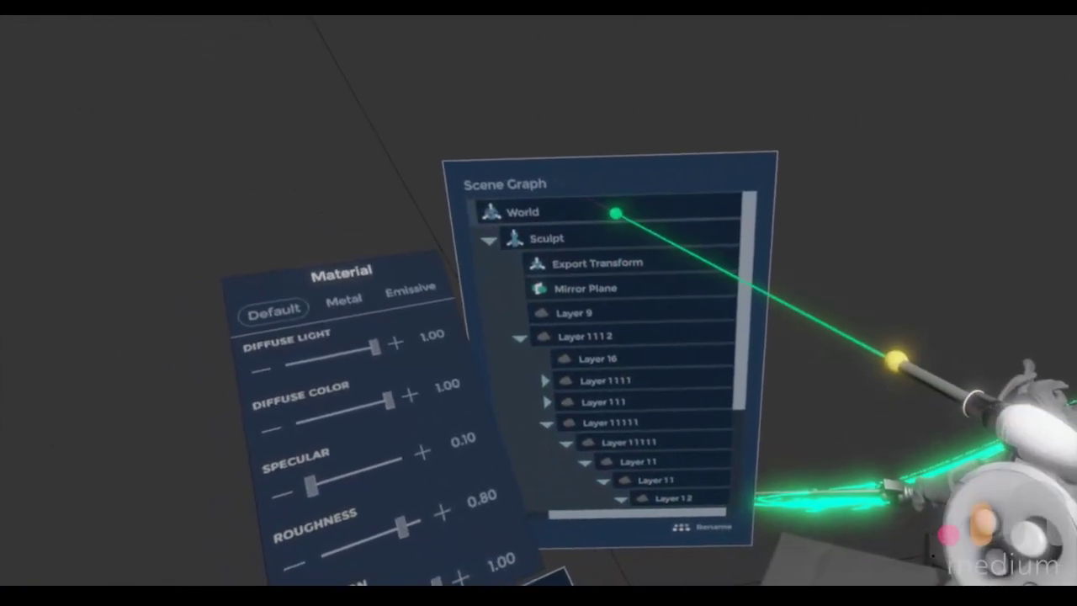
{"action": "left_click", "coordinate": [614, 218]}
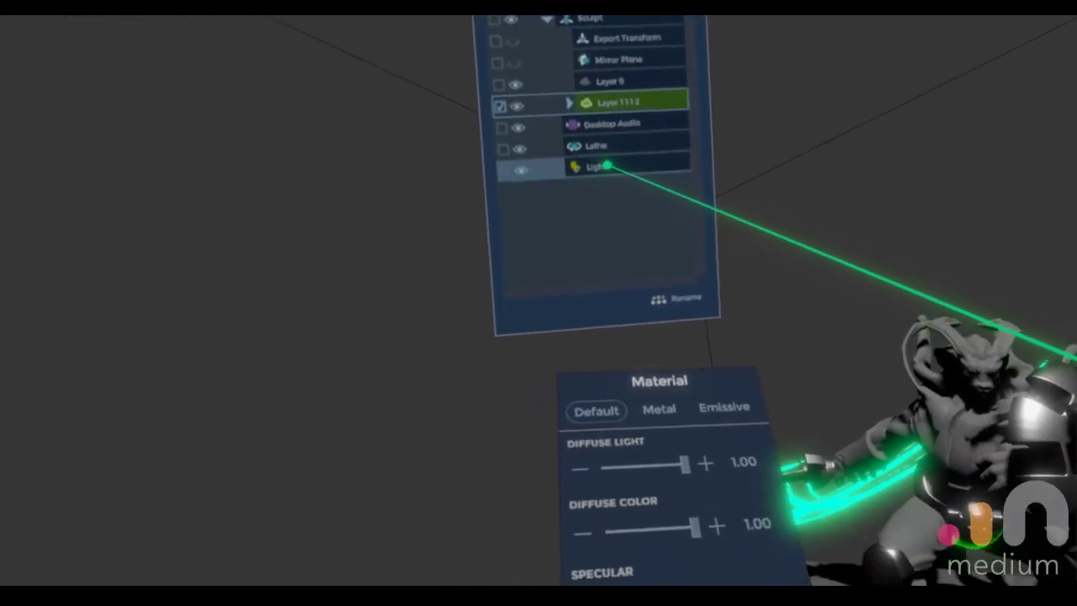
{"action": "left_click", "coordinate": [606, 168]}
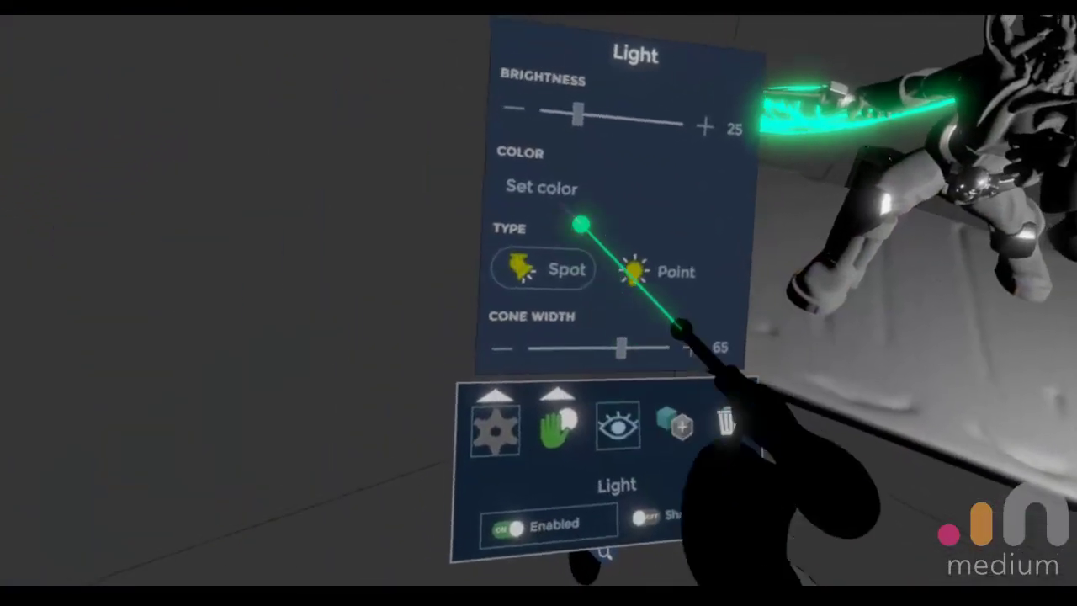
Step: Give the selected spot light an orange colour
{"action": "left_click", "coordinate": [538, 183]}
{"action": "left_click_drag", "start_coordinate": [577, 288], "coordinate": [533, 214]}
{"action": "mouse_move", "coordinate": [584, 382]}
{"action": "left_mouse_down"}
{"action": "mouse_move", "coordinate": [548, 429]}
{"action": "mouse_move", "coordinate": [445, 479]}
{"action": "mouse_move", "coordinate": [527, 446]}
{"action": "mouse_move", "coordinate": [440, 486]}
{"action": "left_mouse_up"}
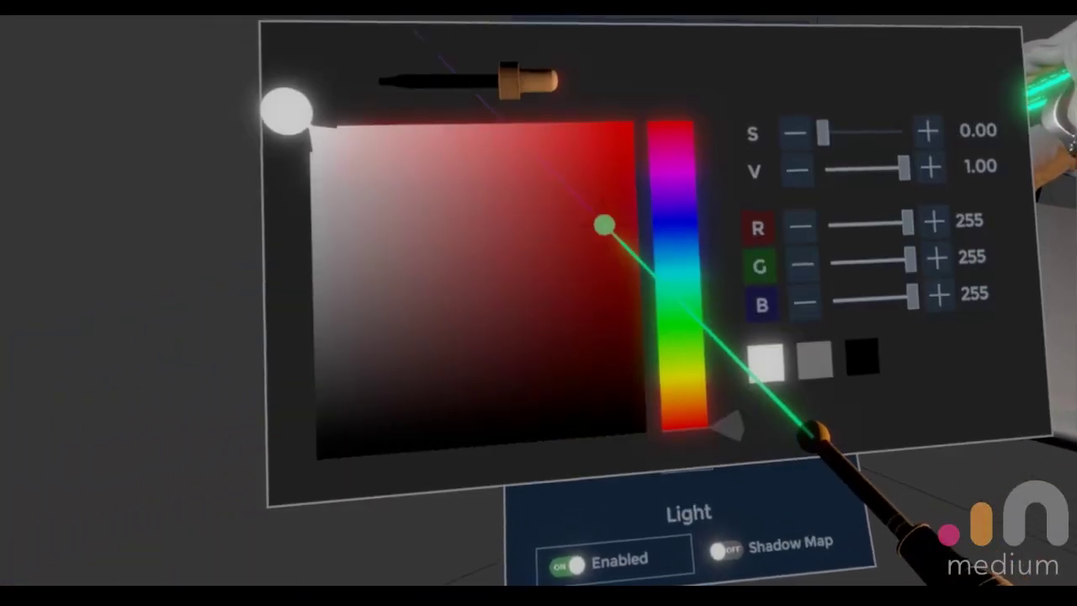
Step: Colour the second spot light light blue and reposition the spot light beside the figure
{"action": "left_click", "coordinate": [674, 246]}
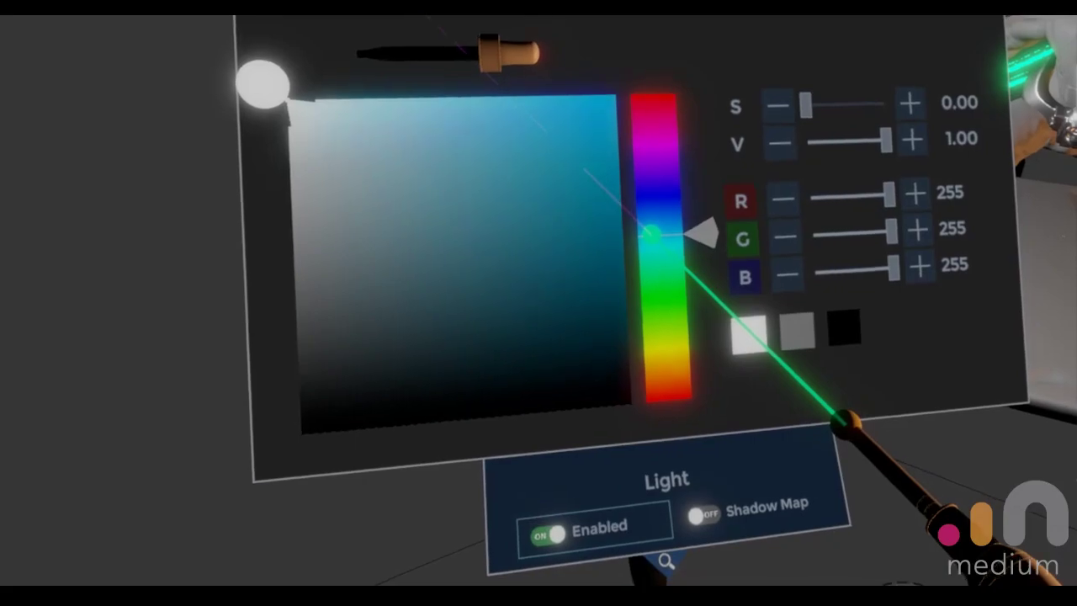
{"action": "left_click_drag", "start_coordinate": [602, 229], "coordinate": [264, 449]}
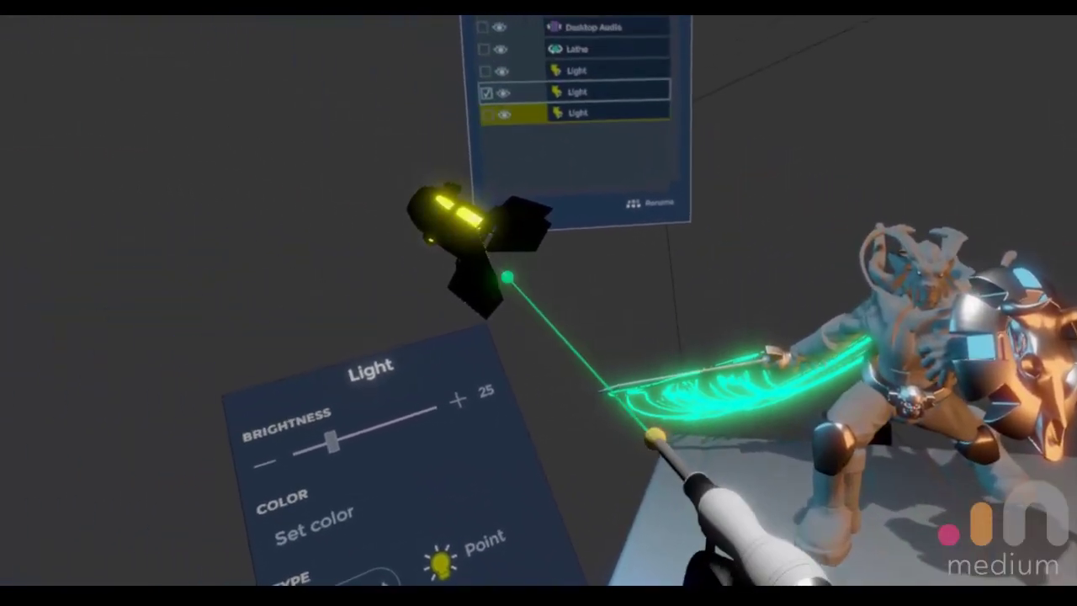
{"action": "mouse_move", "coordinate": [507, 277]}
{"action": "left_mouse_down"}
{"action": "mouse_move", "coordinate": [349, 118]}
{"action": "mouse_move", "coordinate": [780, 17]}
{"action": "mouse_move", "coordinate": [947, 17]}
{"action": "mouse_move", "coordinate": [345, 358]}
{"action": "mouse_move", "coordinate": [301, 407]}
{"action": "left_mouse_up"}
{"action": "mouse_move", "coordinate": [476, 255]}
{"action": "left_mouse_down"}
{"action": "mouse_move", "coordinate": [510, 116]}
{"action": "mouse_move", "coordinate": [853, 278]}
{"action": "mouse_move", "coordinate": [903, 202]}
{"action": "mouse_move", "coordinate": [871, 175]}
{"action": "mouse_move", "coordinate": [661, 103]}
{"action": "mouse_move", "coordinate": [534, 34]}
{"action": "mouse_move", "coordinate": [503, 69]}
{"action": "left_mouse_up"}
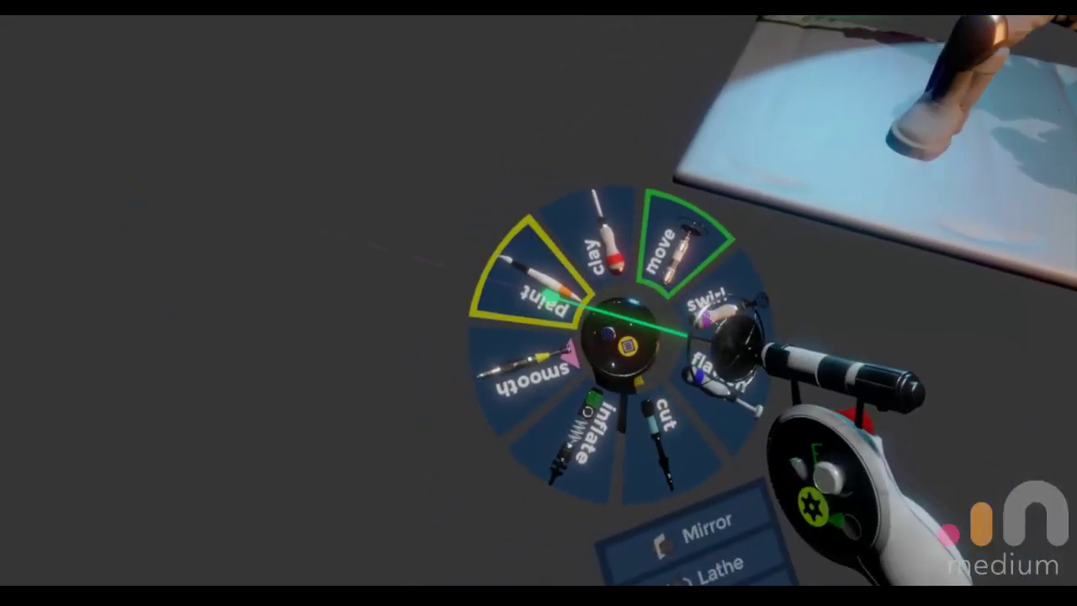
Step: Recolour the third spot light to a teal green
{"action": "left_click", "coordinate": [553, 298]}
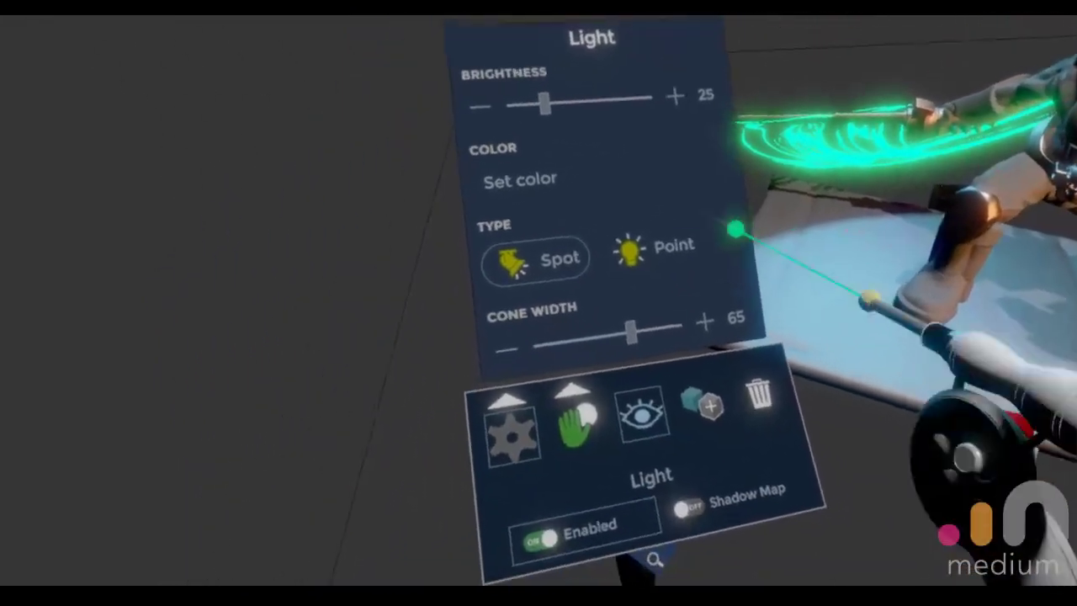
{"action": "left_click", "coordinate": [516, 223]}
{"action": "left_click", "coordinate": [577, 320]}
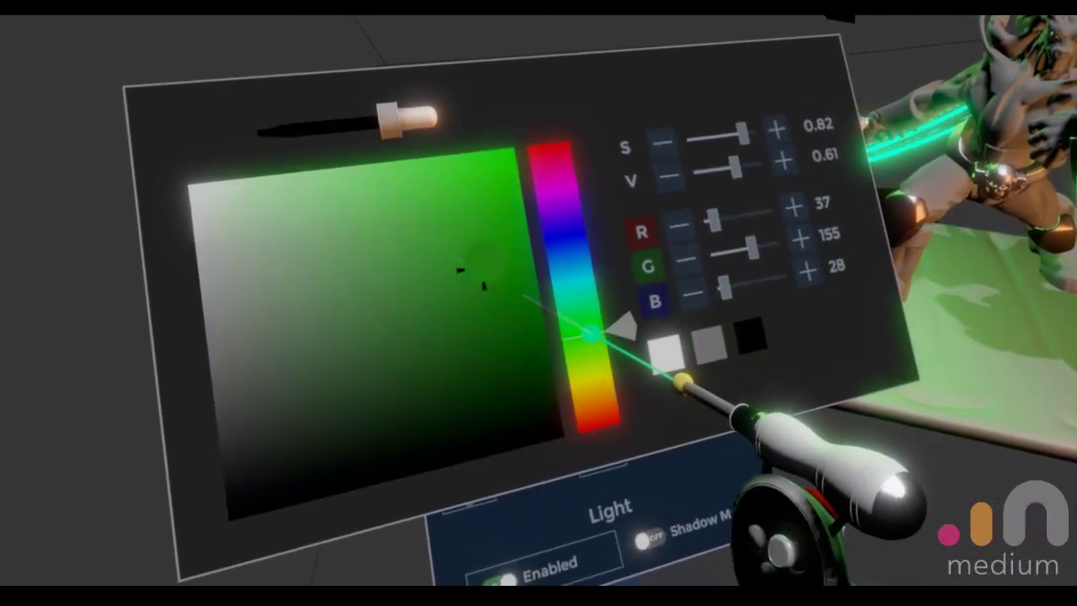
{"action": "left_click_drag", "start_coordinate": [501, 393], "coordinate": [425, 375]}
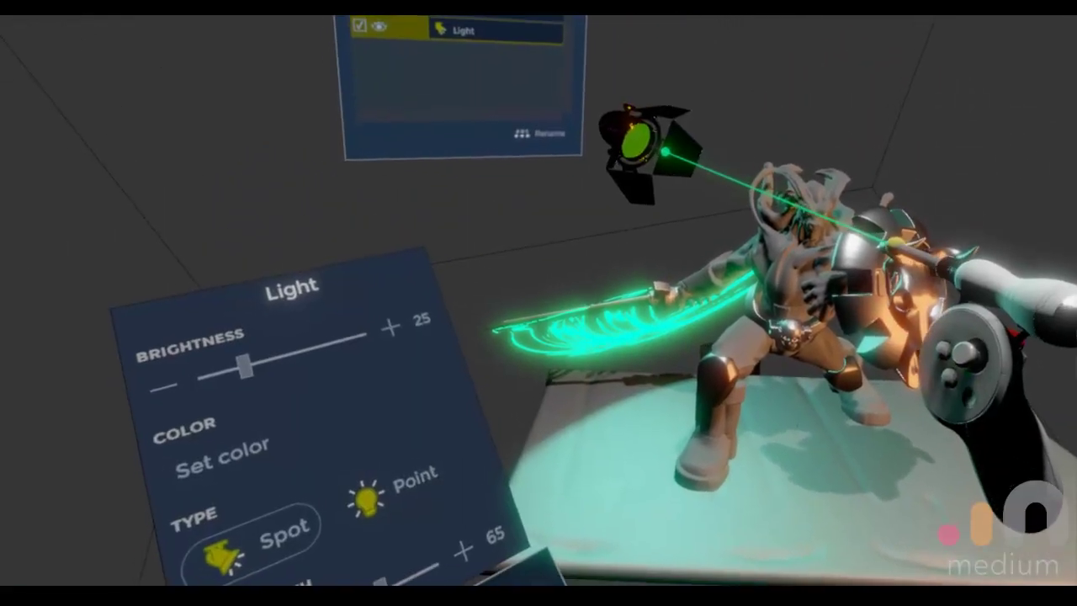
Step: Reposition the teal light near the figure and configure it with brightness 48 and the Spot type
{"action": "left_click_drag", "start_coordinate": [829, 297], "coordinate": [823, 202]}
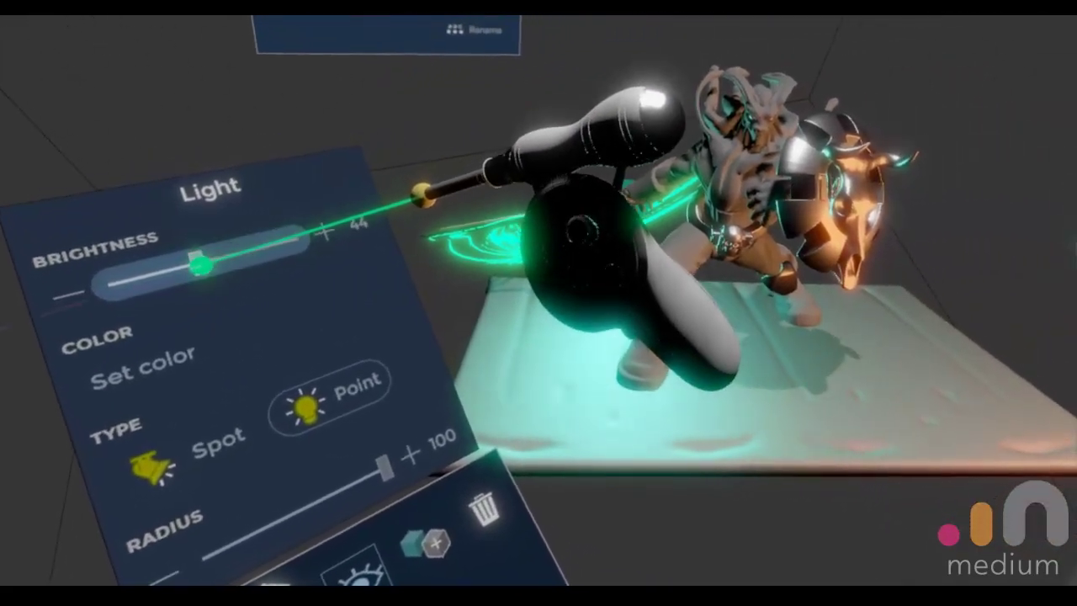
{"action": "left_click_drag", "start_coordinate": [201, 265], "coordinate": [137, 291]}
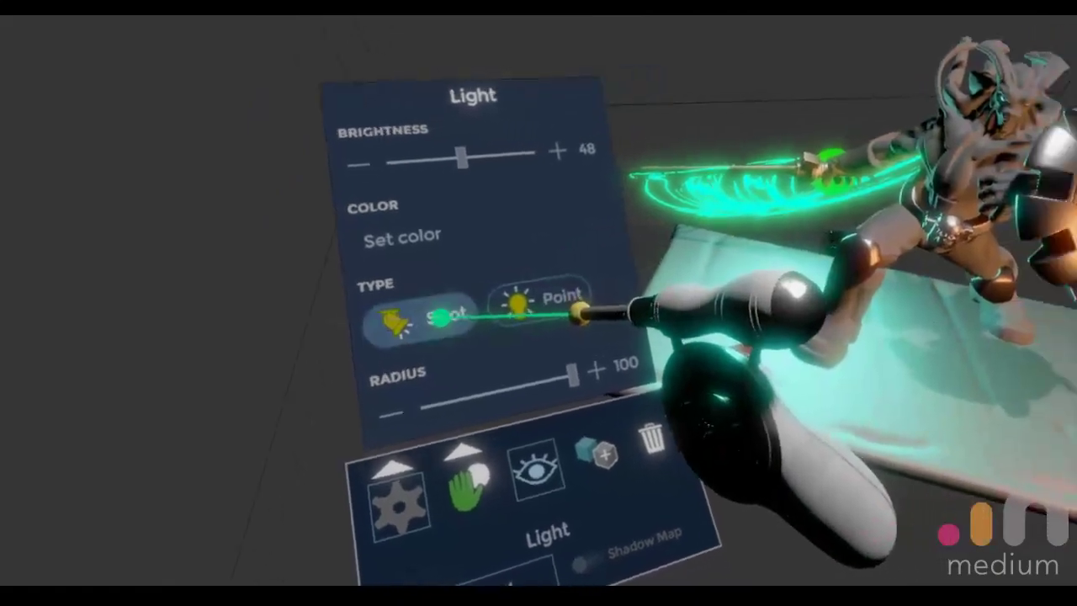
{"action": "left_click", "coordinate": [379, 335]}
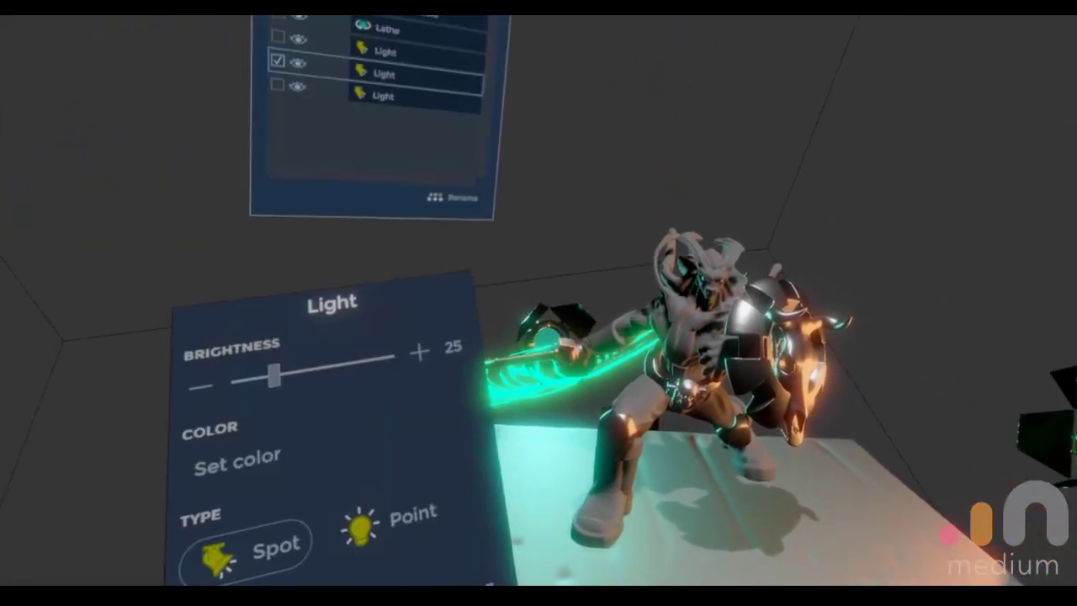
Step: Nest the grouped pair of lights under Sculpt and open the settings of the remaining root-level light
{"action": "left_click", "coordinate": [582, 330]}
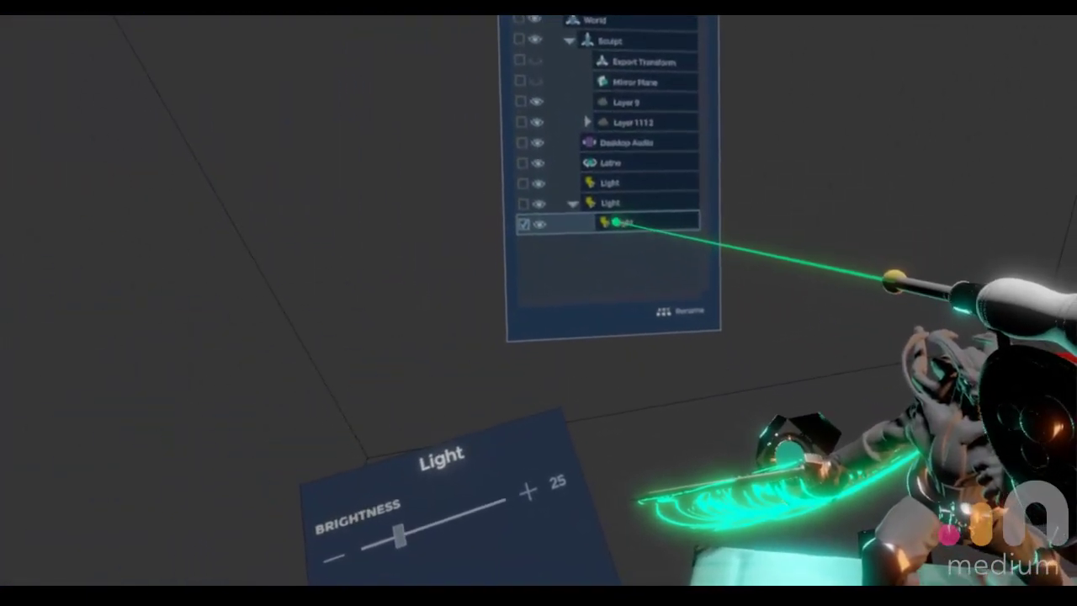
{"action": "mouse_move", "coordinate": [601, 209]}
{"action": "left_mouse_down"}
{"action": "mouse_move", "coordinate": [579, 57]}
{"action": "mouse_move", "coordinate": [594, 66]}
{"action": "left_mouse_up"}
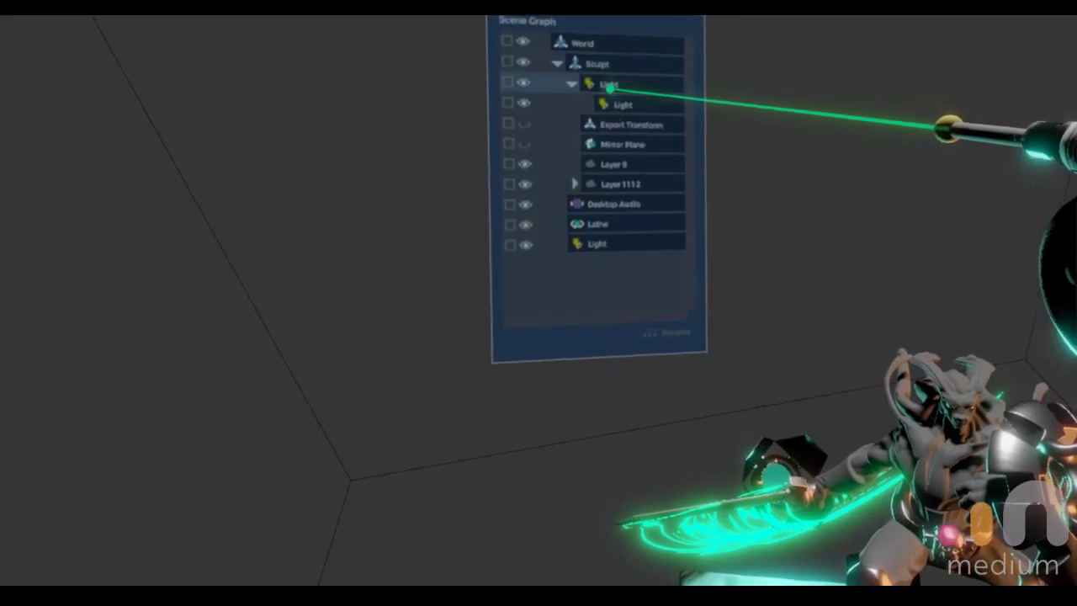
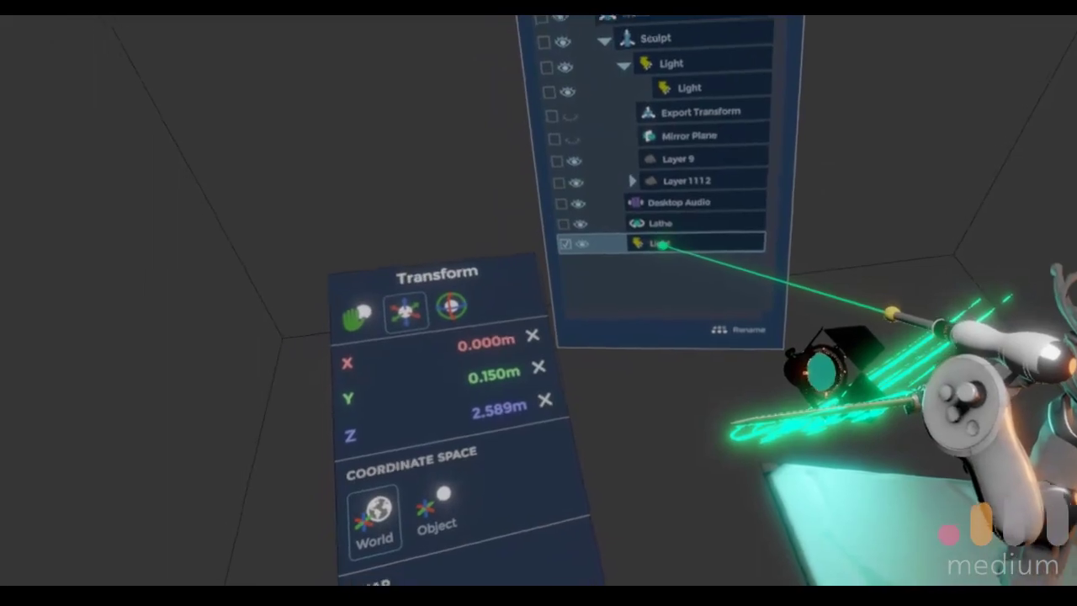
{"action": "left_click", "coordinate": [552, 483]}
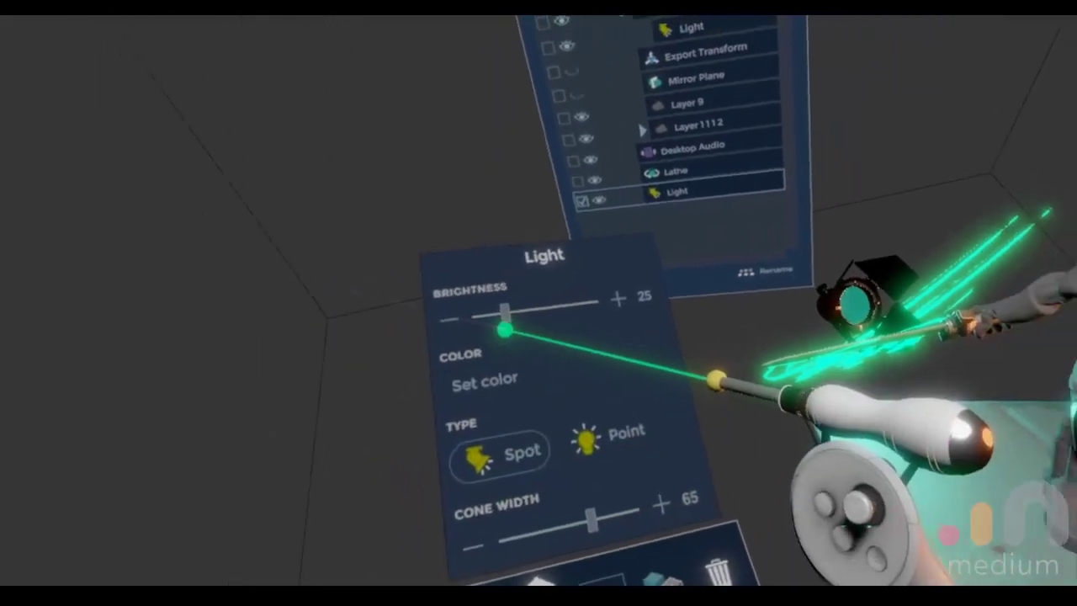
{"action": "left_click_drag", "start_coordinate": [505, 330], "coordinate": [65, 462]}
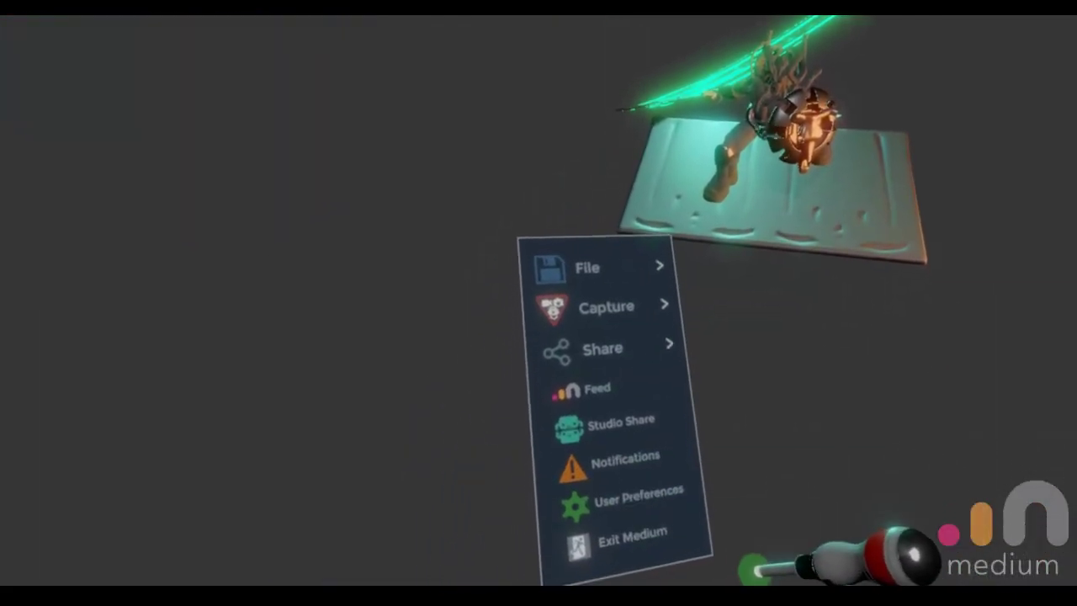
Step: Load the saved mantaShip sculpt
{"action": "left_click", "coordinate": [587, 268]}
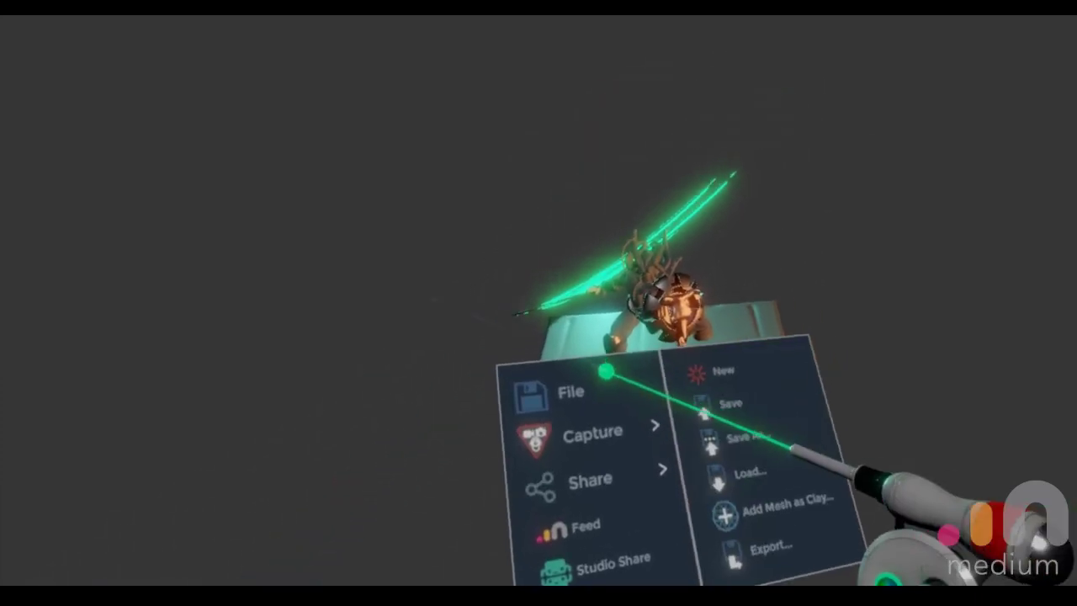
{"action": "left_click", "coordinate": [692, 452]}
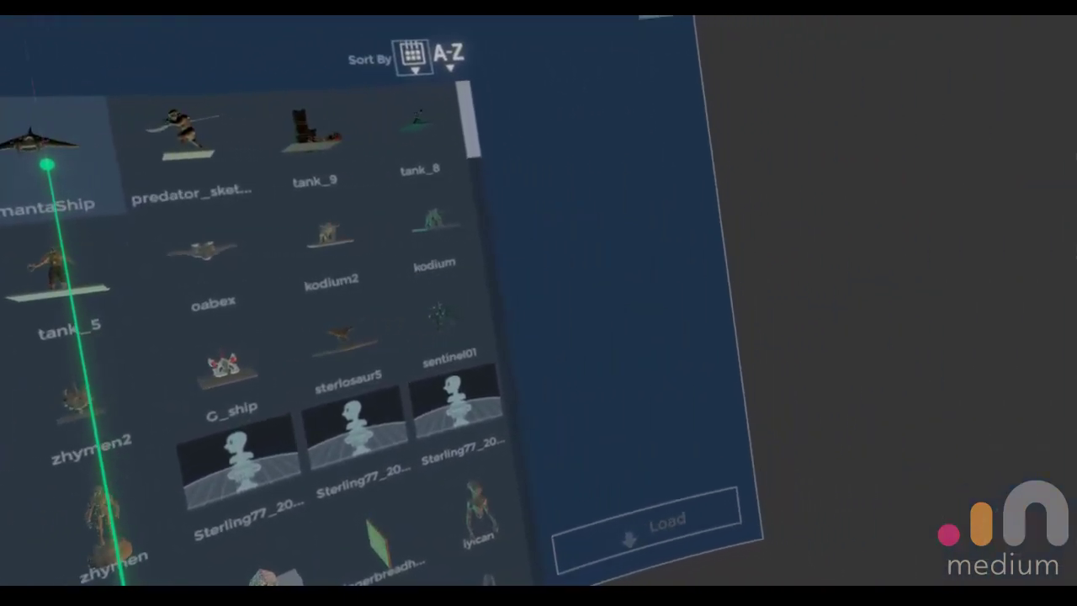
{"action": "left_click", "coordinate": [46, 164]}
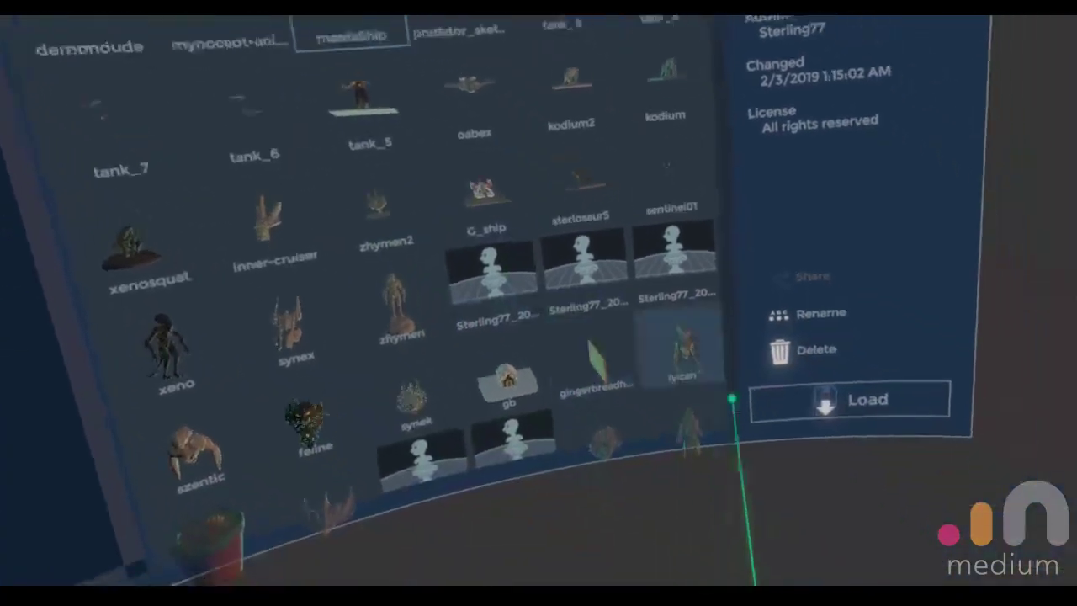
{"action": "left_click", "coordinate": [796, 281]}
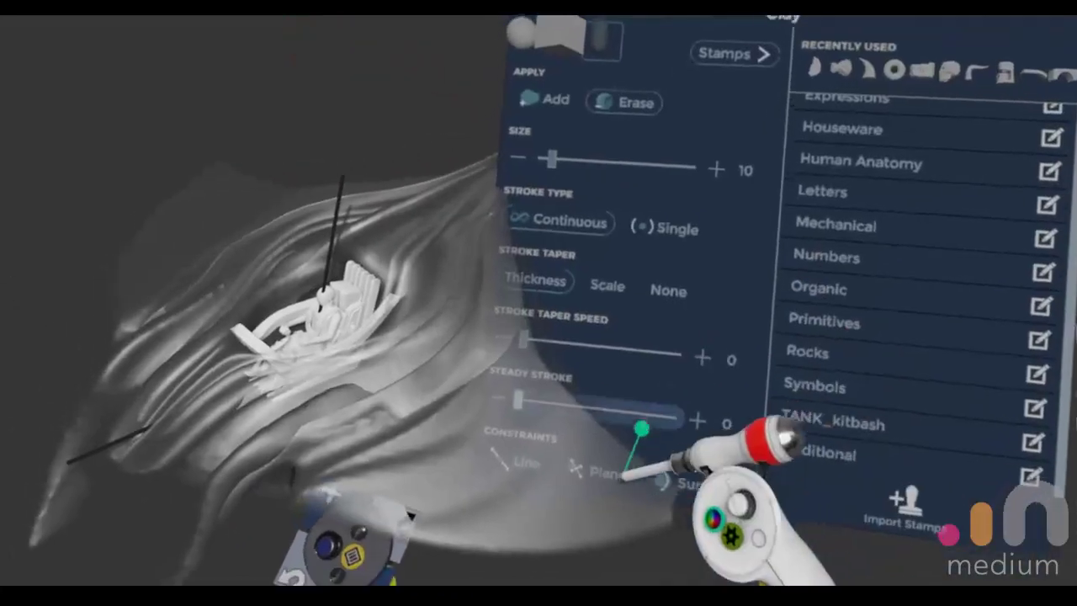
Step: Select the manta ship's hull layers around the cockpit in turn to examine how the ship is split into layers
{"action": "left_click", "coordinate": [603, 401]}
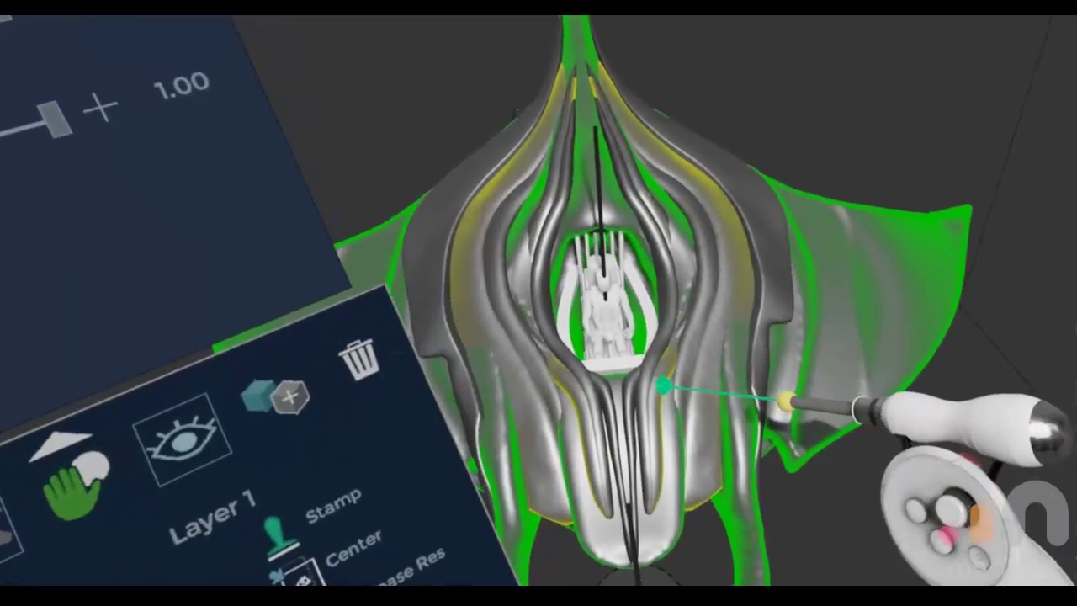
{"action": "left_click", "coordinate": [663, 386]}
{"action": "left_click", "coordinate": [645, 351]}
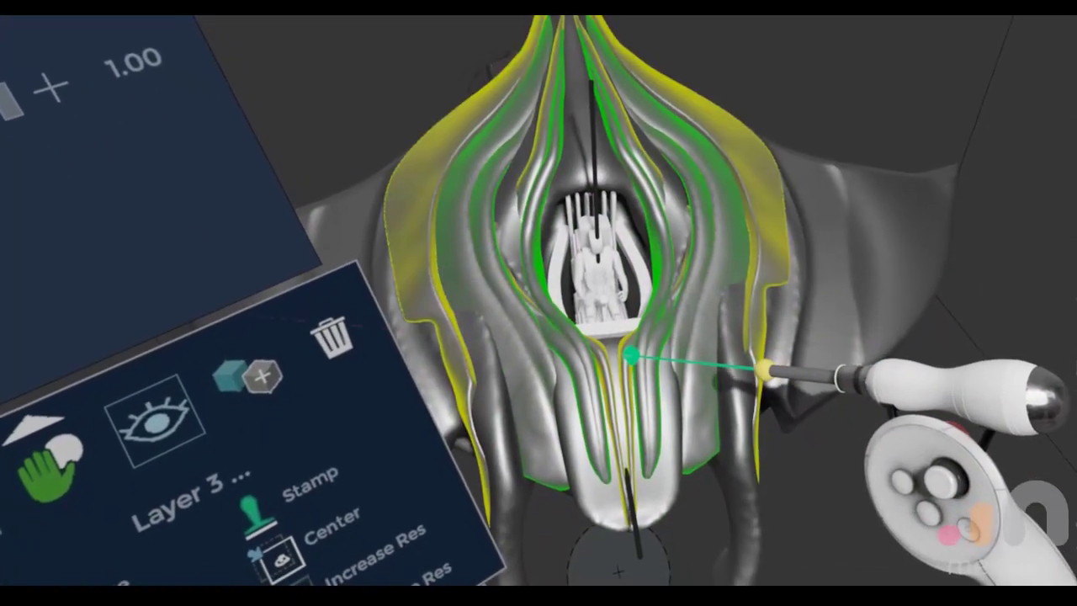
{"action": "left_click", "coordinate": [632, 354]}
{"action": "left_click", "coordinate": [663, 359]}
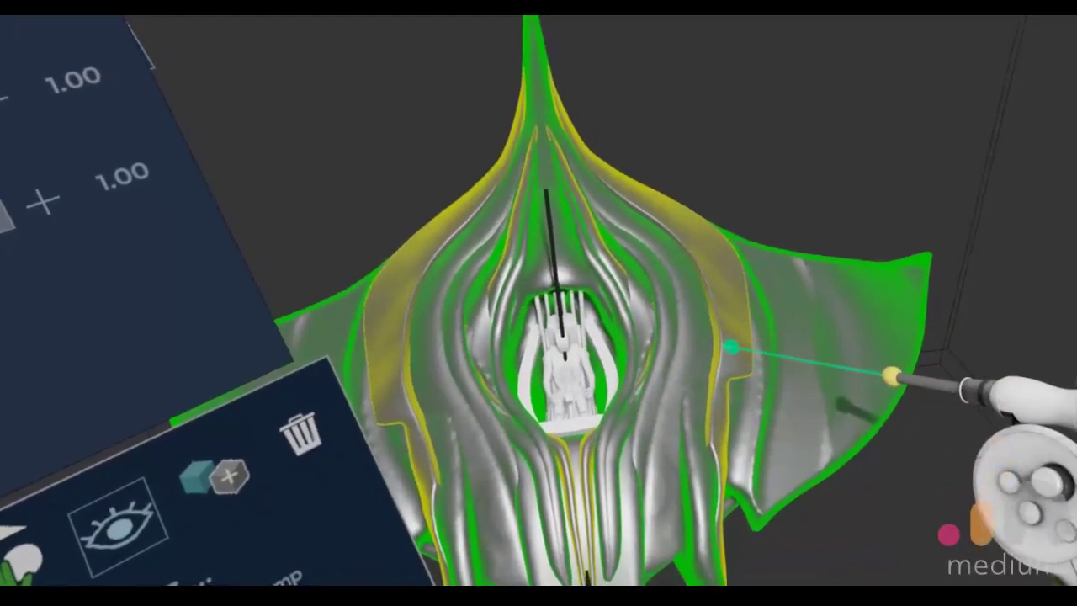
Step: Set the capsule-shaped Clay tool to Erase and increase the resolution of Layer 3, the rim around the cockpit canopy
{"action": "left_click", "coordinate": [731, 346]}
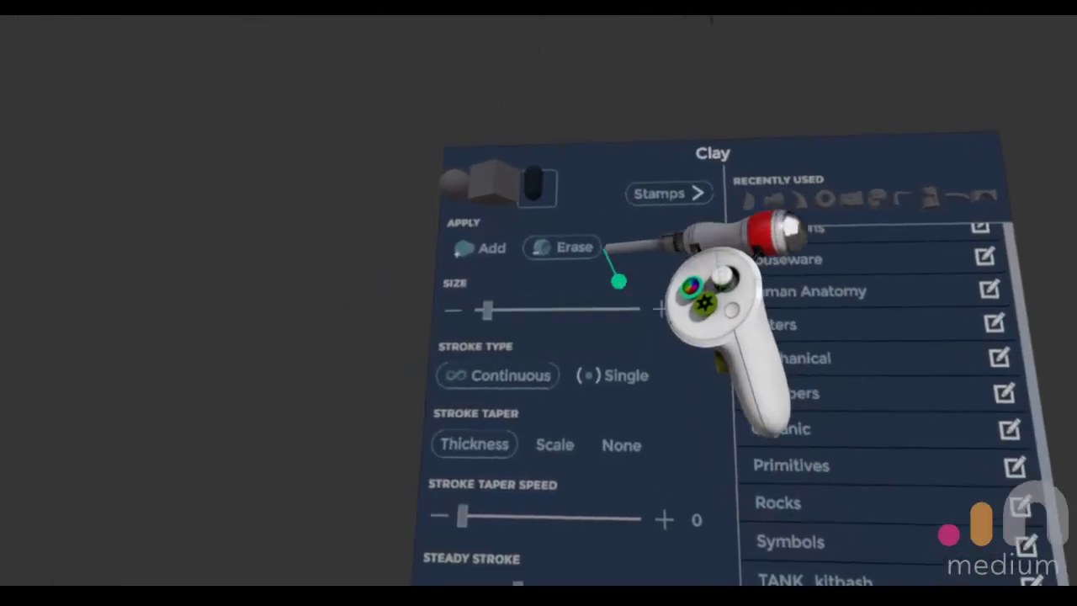
{"action": "left_click", "coordinate": [563, 221]}
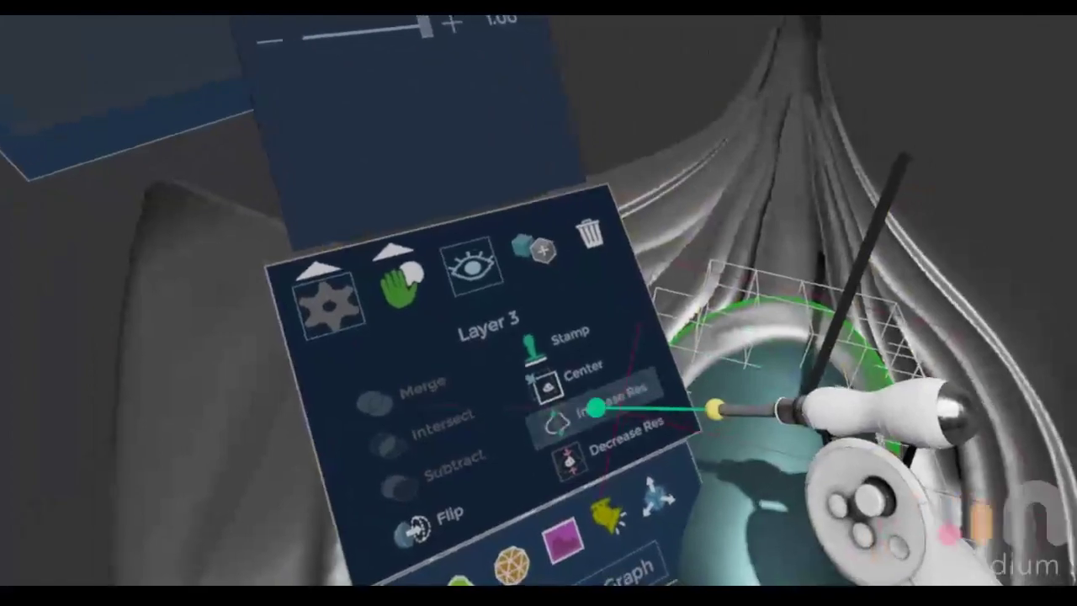
{"action": "left_click", "coordinate": [592, 410]}
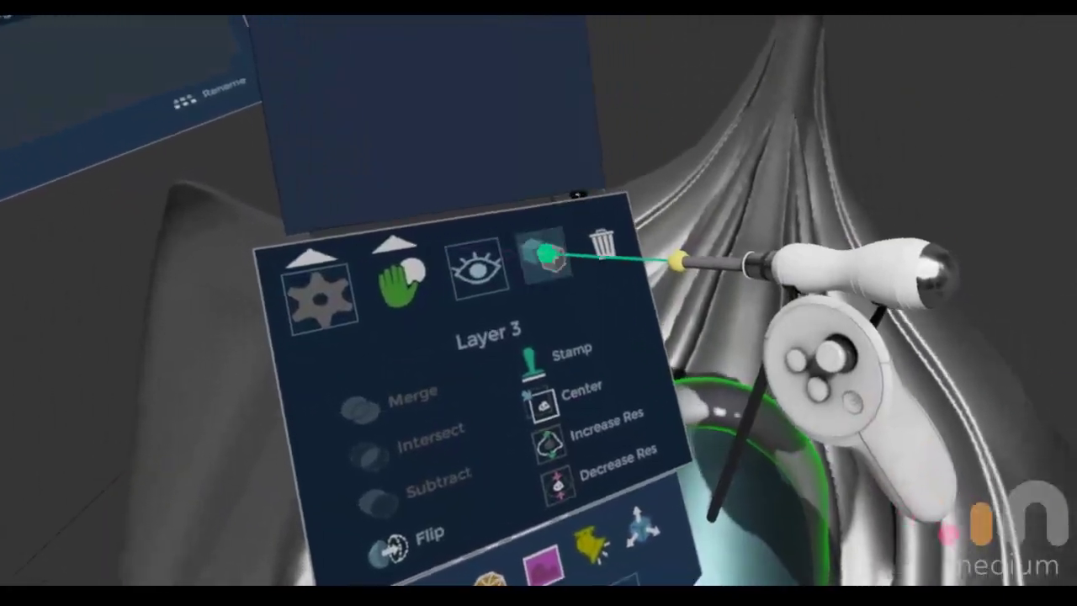
Step: Duplicate the cockpit rim layer five times and line the copies up as overlapping segments along the ship's spine towards the tail
{"action": "left_click", "coordinate": [548, 250]}
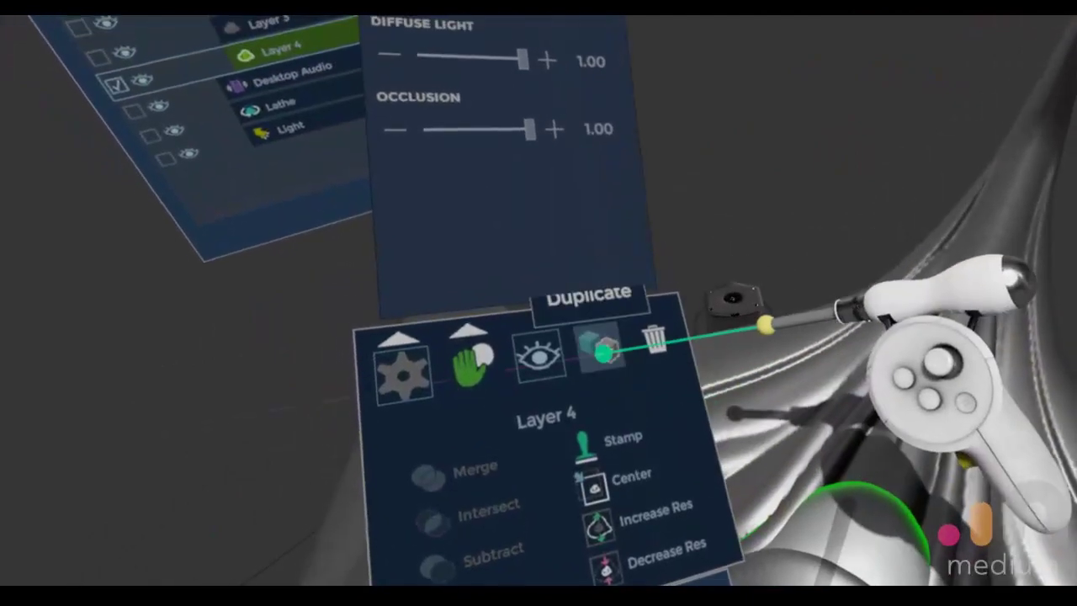
{"action": "left_click", "coordinate": [606, 351]}
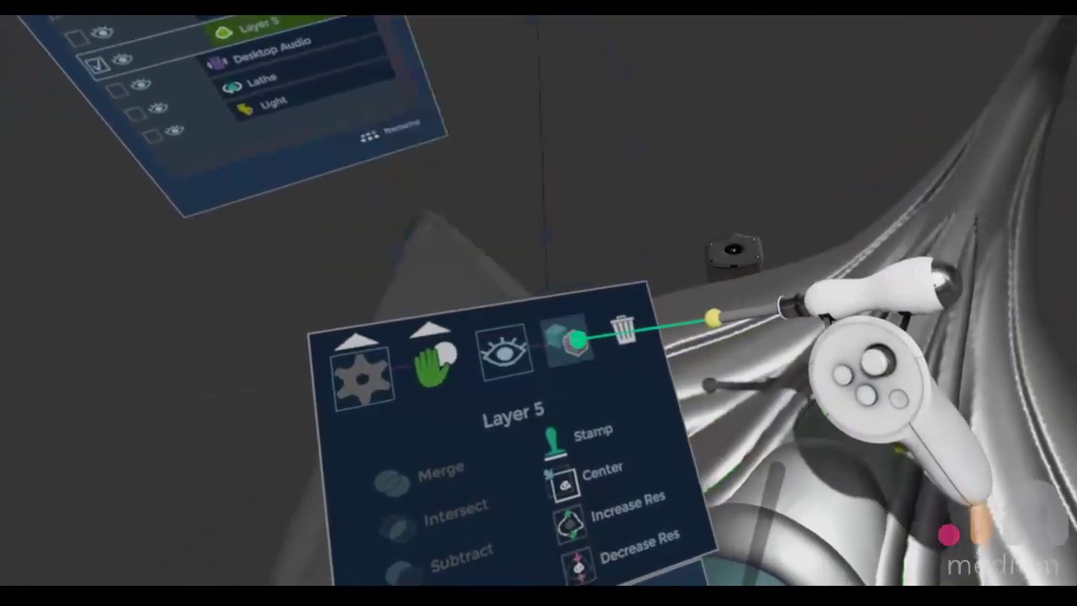
{"action": "left_click", "coordinate": [577, 341]}
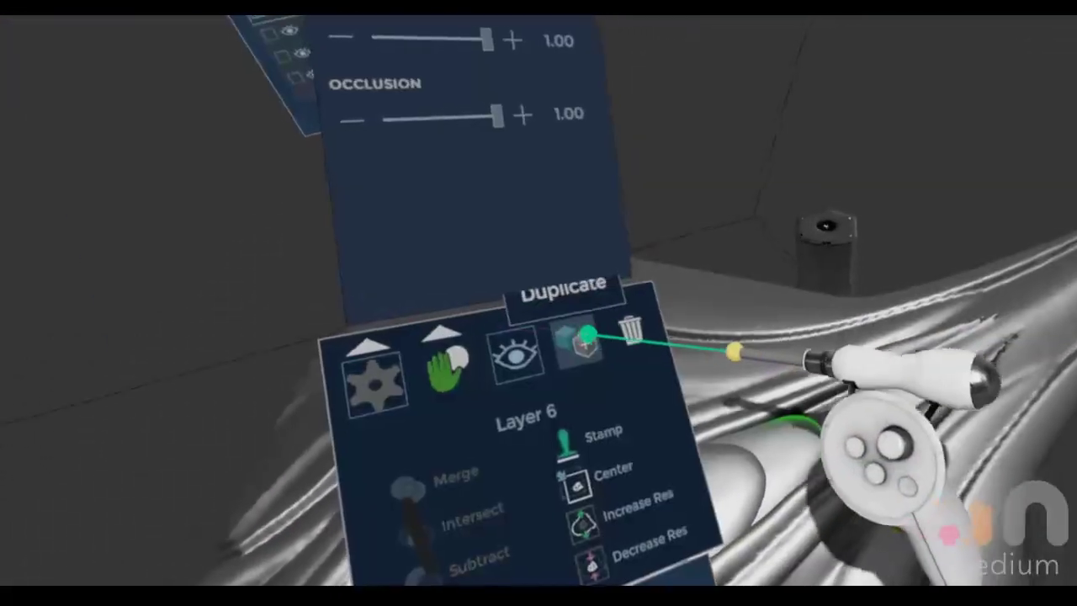
{"action": "left_click", "coordinate": [582, 344]}
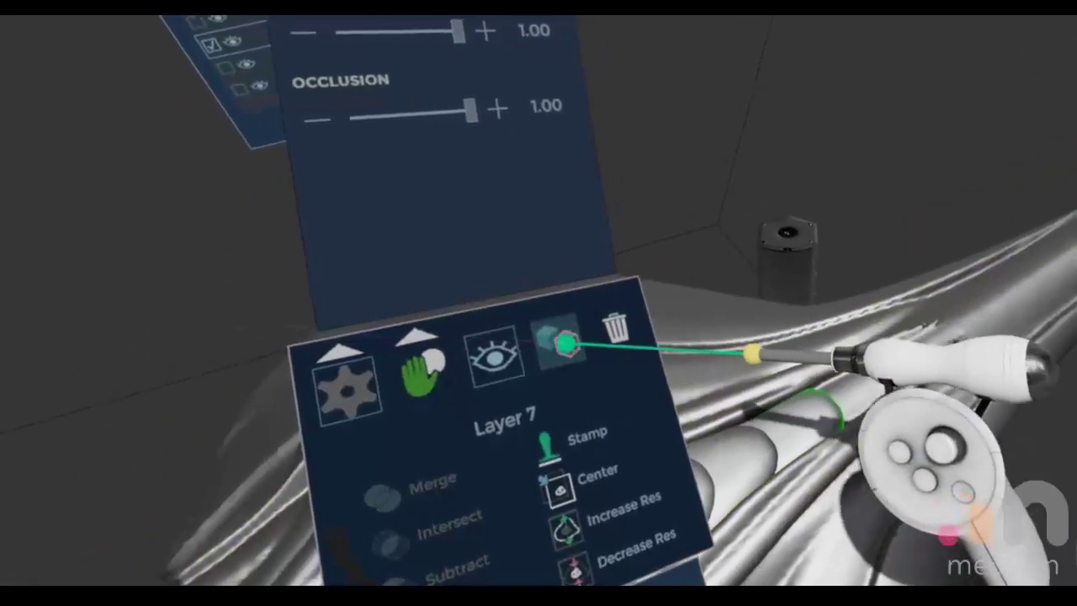
{"action": "left_click", "coordinate": [558, 351]}
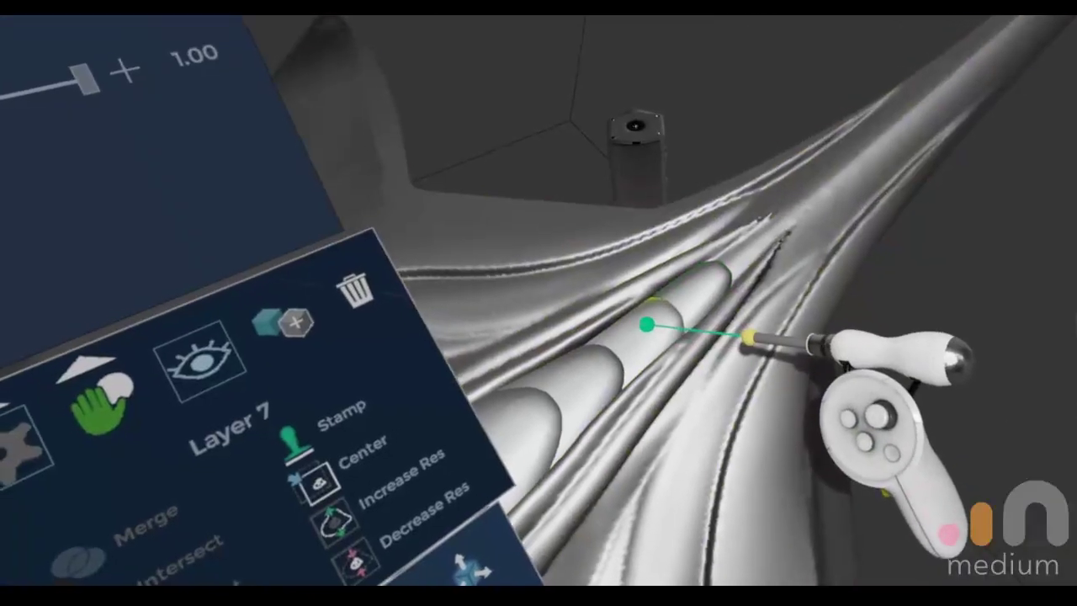
{"action": "left_click", "coordinate": [646, 323]}
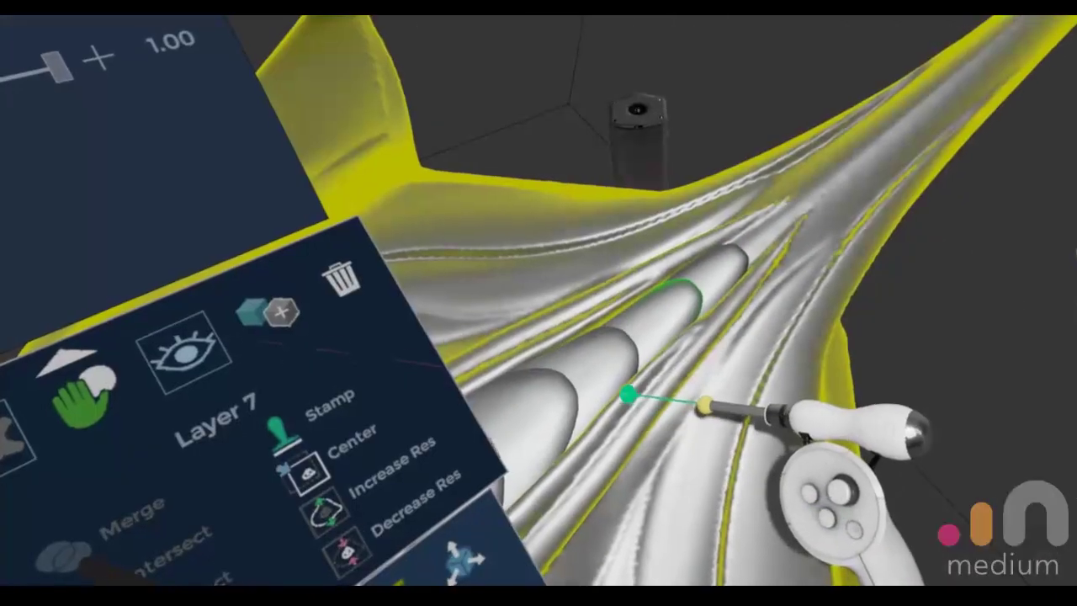
{"action": "left_click", "coordinate": [624, 375]}
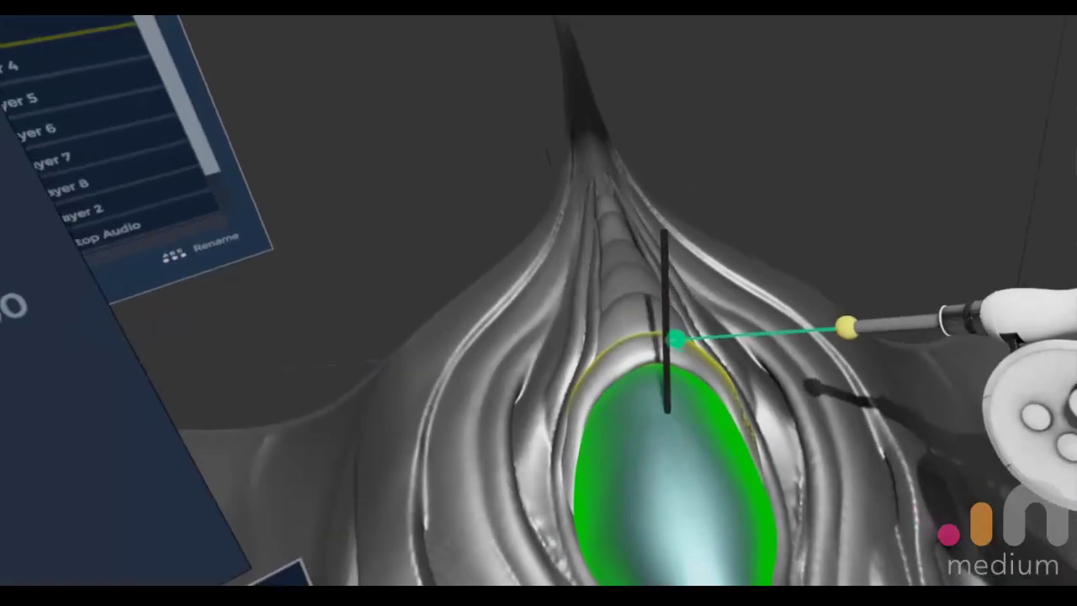
Step: Carve a mirrored pair of hollows into the ship's hull using the Clay tool in erase mode
{"action": "left_click", "coordinate": [678, 338]}
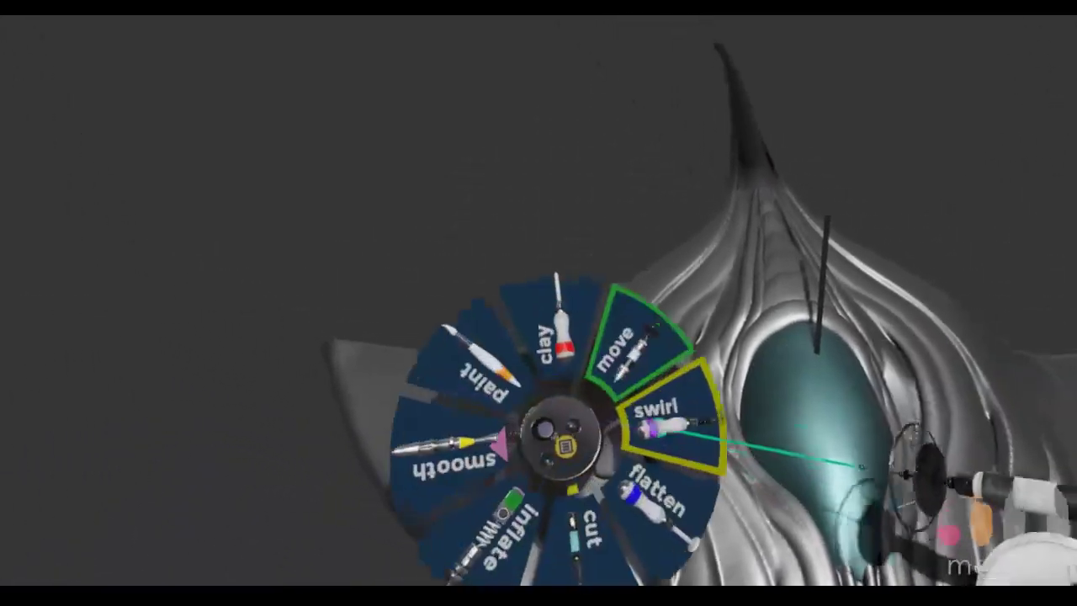
{"action": "left_click", "coordinate": [603, 324]}
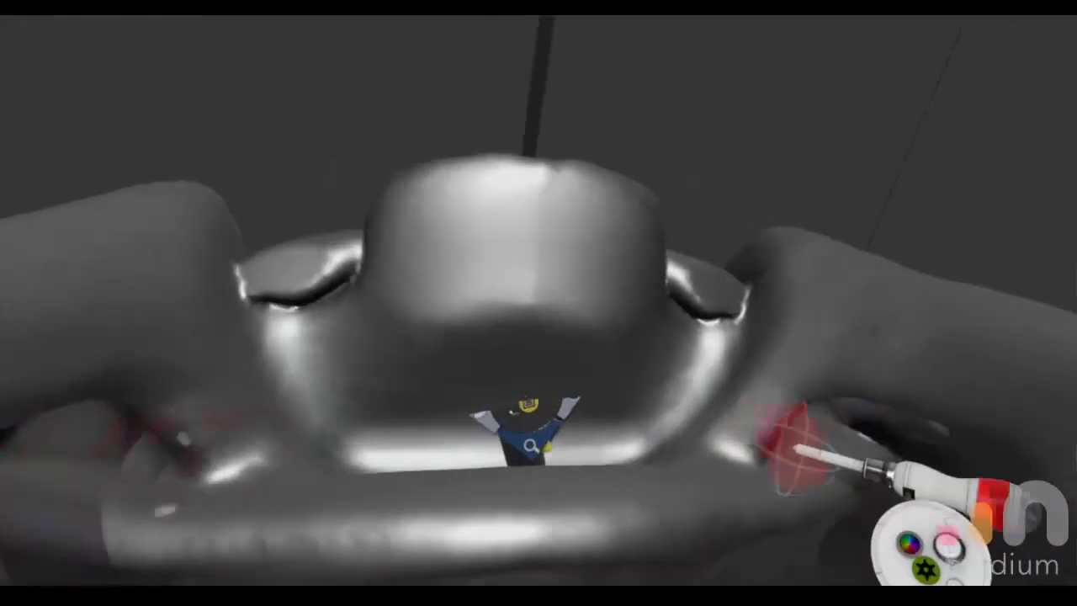
{"action": "mouse_move", "coordinate": [706, 364]}
{"action": "left_mouse_down"}
{"action": "mouse_move", "coordinate": [688, 358]}
{"action": "mouse_move", "coordinate": [733, 308]}
{"action": "mouse_move", "coordinate": [767, 387]}
{"action": "mouse_move", "coordinate": [714, 402]}
{"action": "left_mouse_up"}
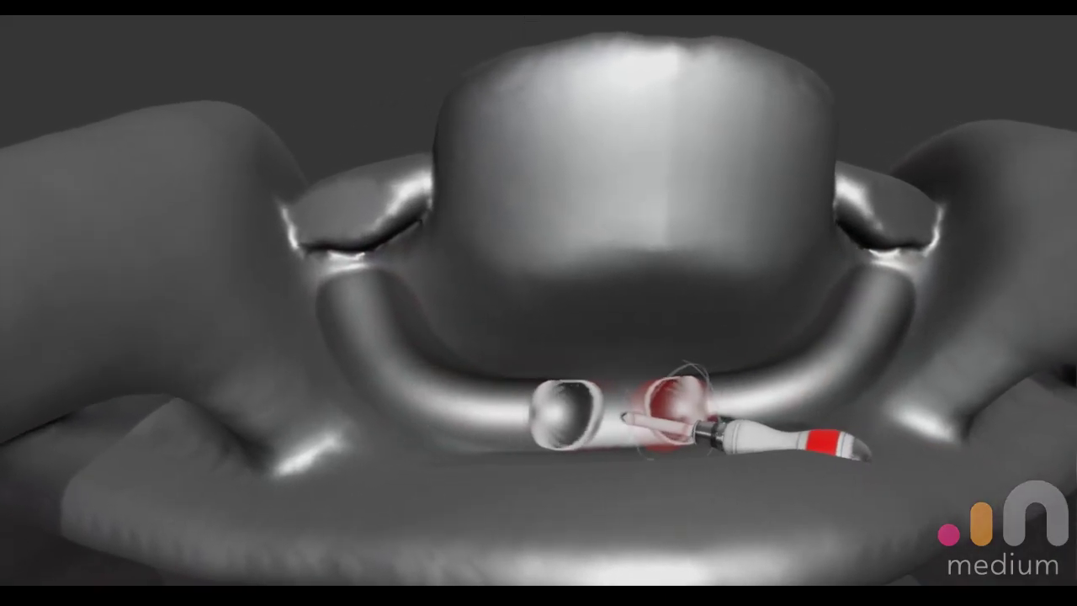
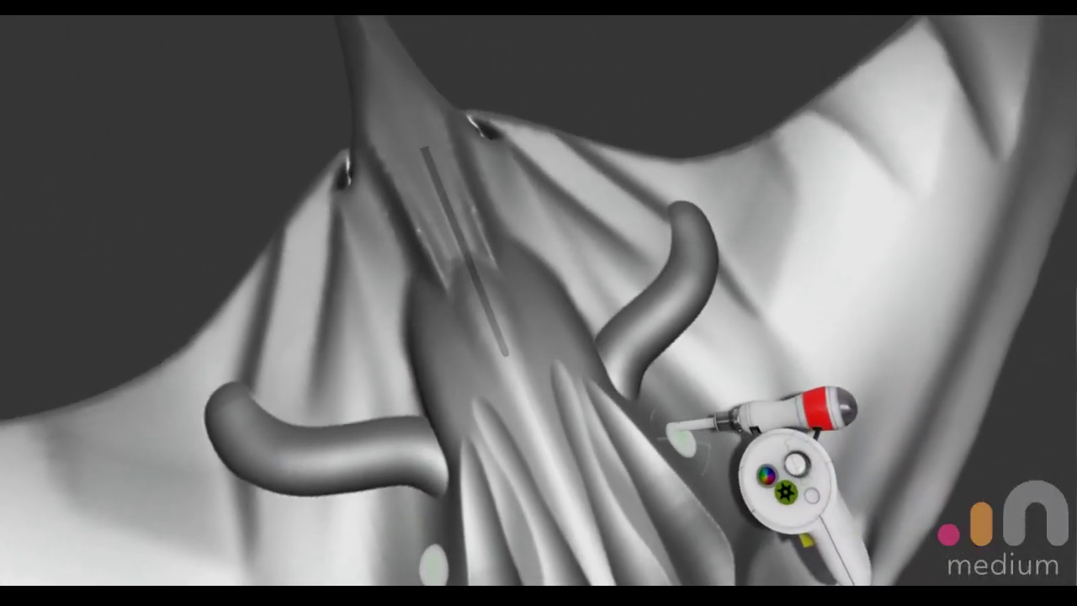
Step: Build mirrored curved tentacles on the hull with clay, erase the excess around them, and increase the resolution of Layer 9
{"action": "mouse_move", "coordinate": [680, 439]}
{"action": "left_mouse_down"}
{"action": "mouse_move", "coordinate": [668, 399]}
{"action": "mouse_move", "coordinate": [711, 310]}
{"action": "mouse_move", "coordinate": [700, 263]}
{"action": "left_mouse_up"}
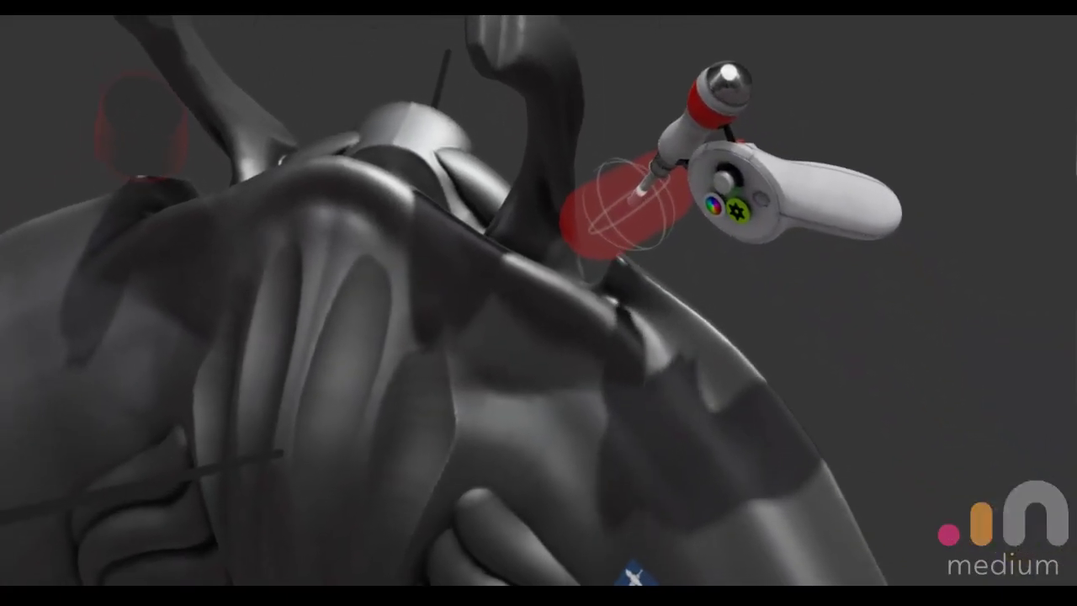
{"action": "mouse_move", "coordinate": [606, 201]}
{"action": "left_mouse_down"}
{"action": "mouse_move", "coordinate": [643, 216]}
{"action": "mouse_move", "coordinate": [661, 240]}
{"action": "left_mouse_up"}
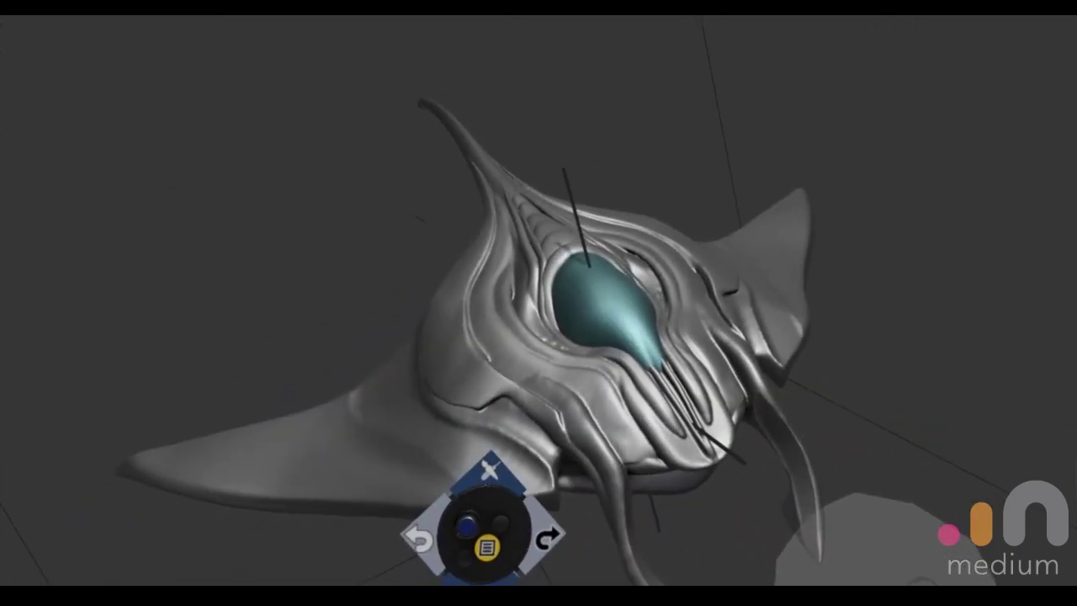
{"action": "left_click", "coordinate": [559, 427]}
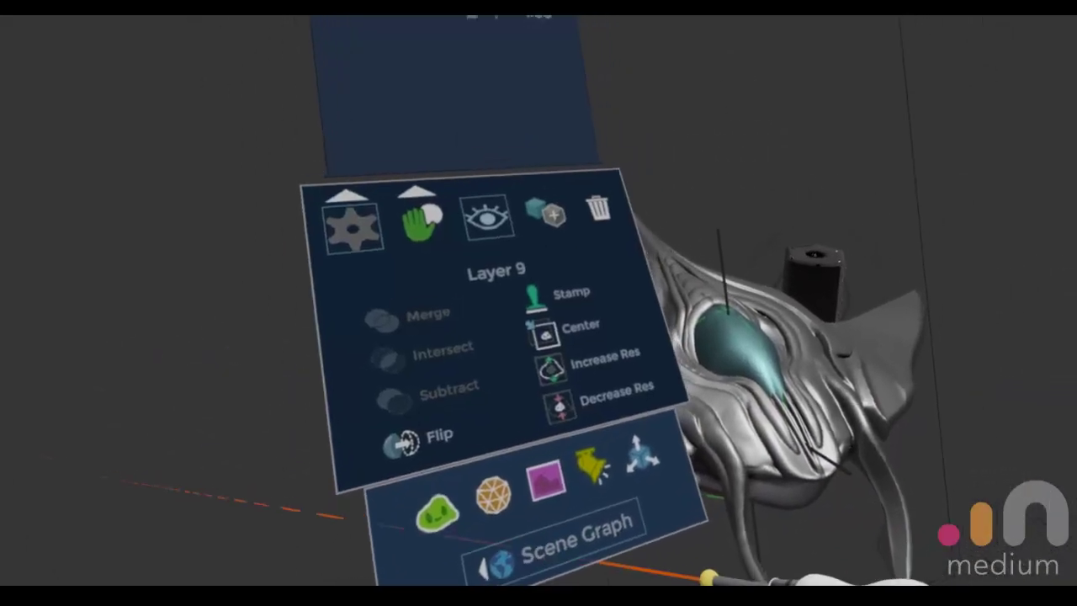
{"action": "left_click", "coordinate": [555, 367]}
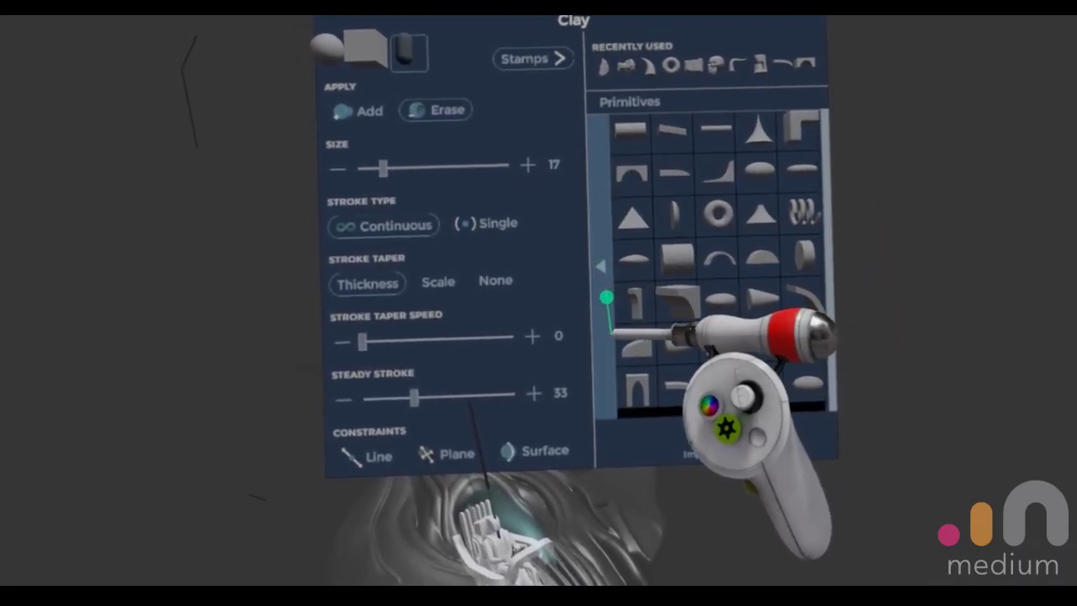
Step: Return from the Primitives stamps to the stamp category list and look through the available categories
{"action": "left_click", "coordinate": [606, 297]}
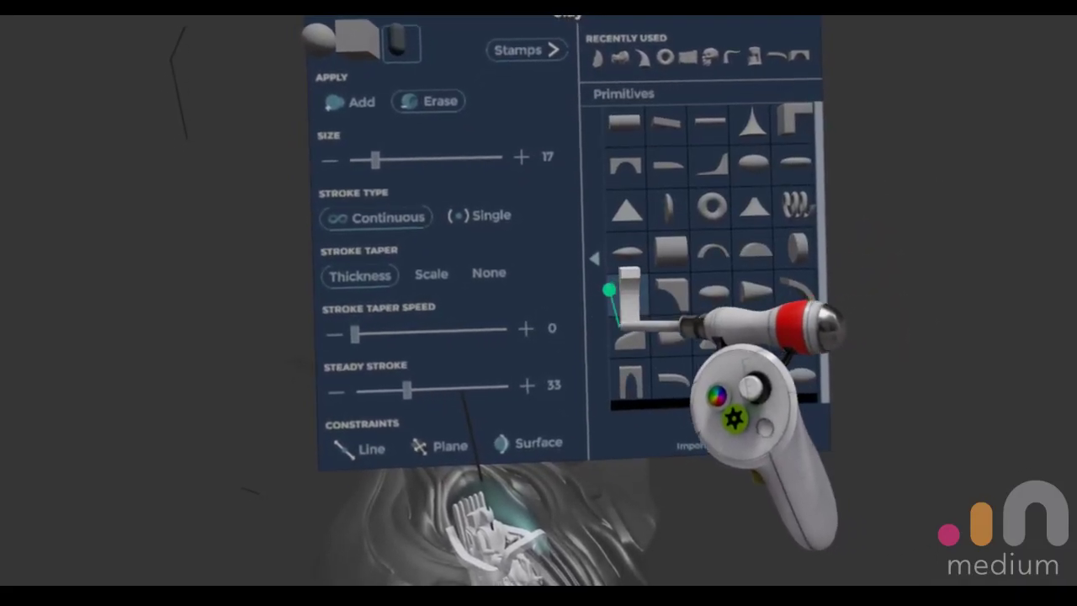
{"action": "left_click", "coordinate": [603, 289]}
{"action": "scroll", "coordinate": [635, 288], "scroll_direction": "up", "scroll_amount": 3}
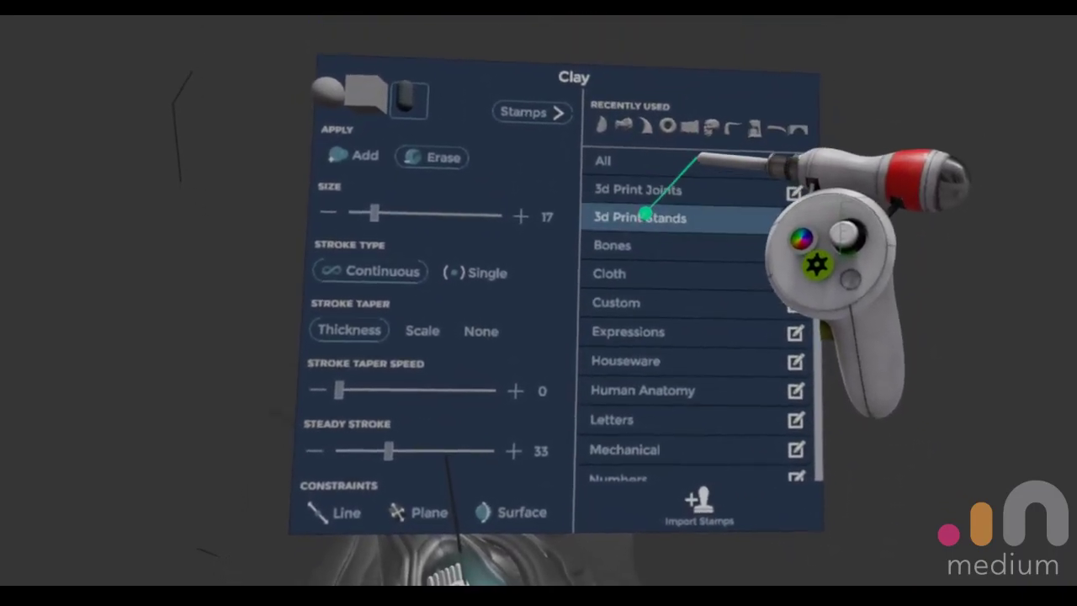
{"action": "left_click", "coordinate": [707, 225]}
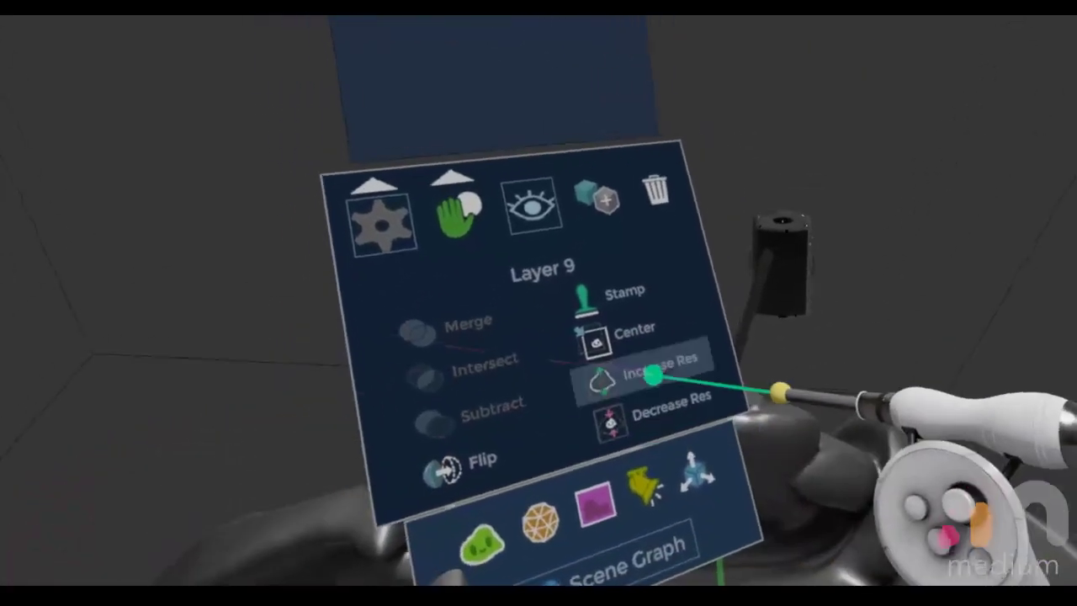
Step: Increase the resolution of Layer 9 once more and set the hull's Metal material roughness to 0.22
{"action": "left_click", "coordinate": [654, 375]}
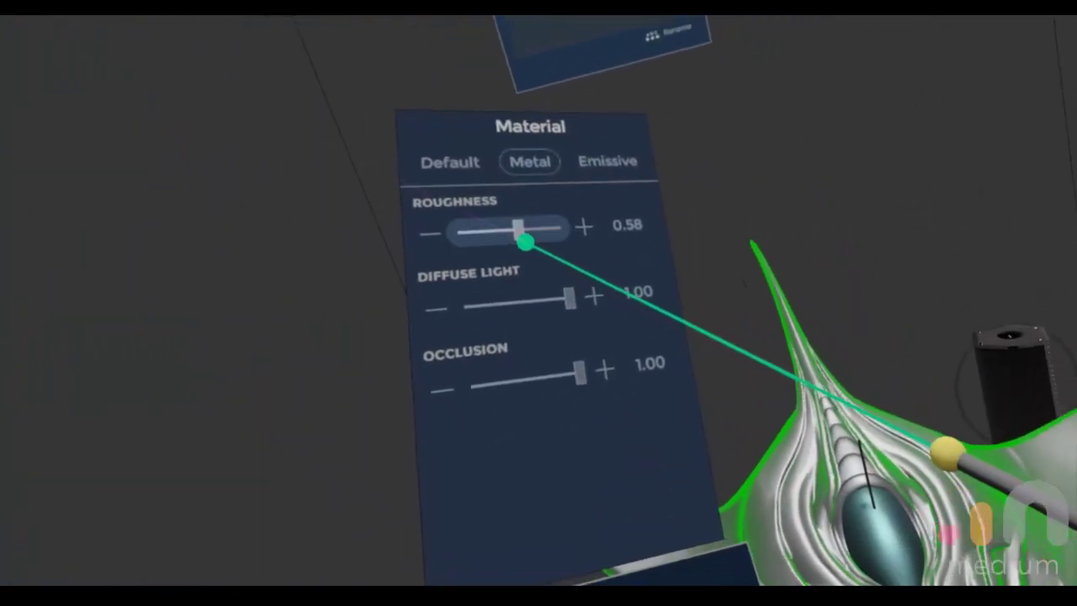
{"action": "mouse_move", "coordinate": [521, 233]}
{"action": "left_mouse_down"}
{"action": "mouse_move", "coordinate": [354, 149]}
{"action": "mouse_move", "coordinate": [290, 149]}
{"action": "left_mouse_up"}
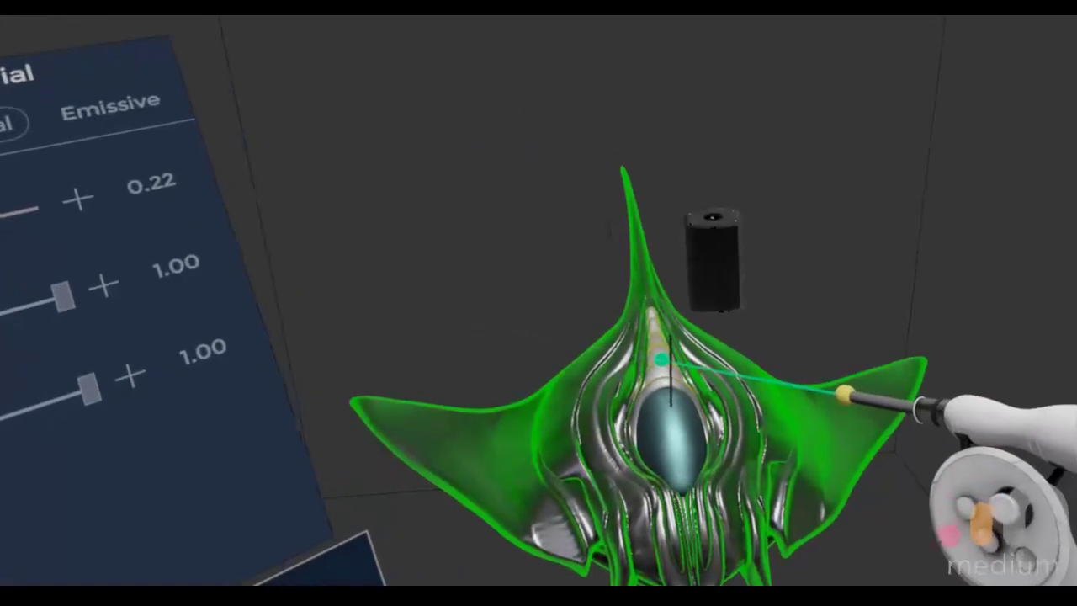
Step: Give the spine segments layer an Emissive material and select World in the scene graph
{"action": "left_click", "coordinate": [673, 356]}
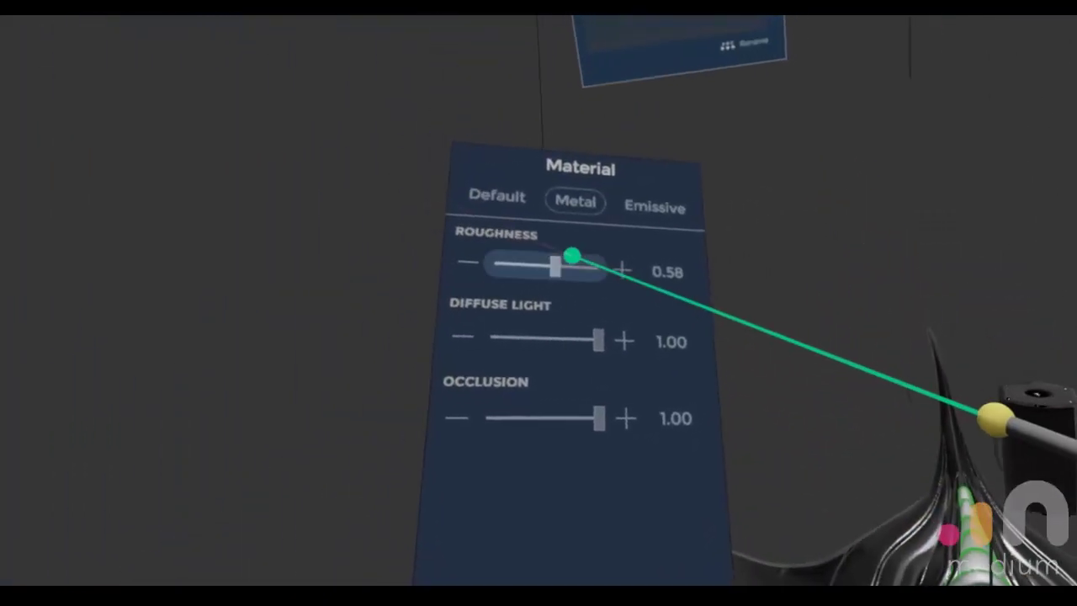
{"action": "left_click", "coordinate": [471, 108]}
{"action": "left_click_drag", "start_coordinate": [348, 175], "coordinate": [412, 175]}
{"action": "left_click", "coordinate": [562, 89]}
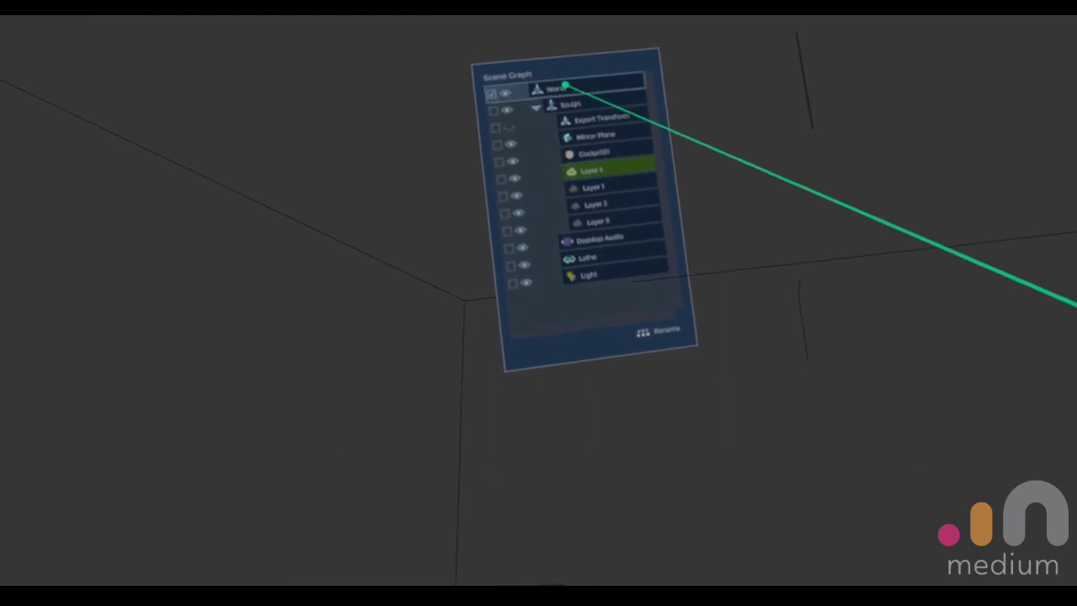
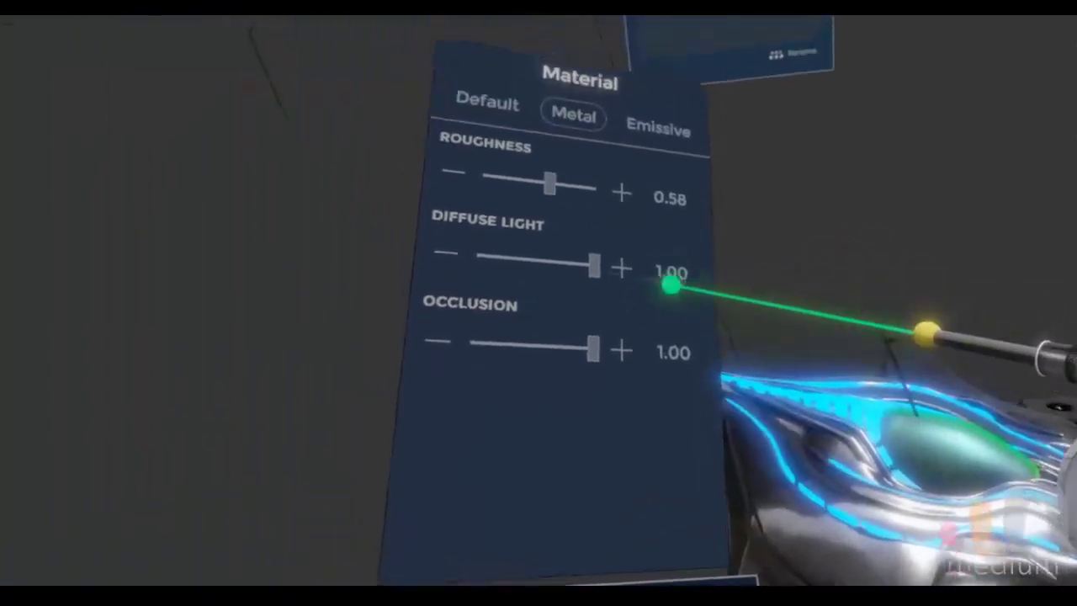
Step: Switch the cockpit canopy from the Metal to the Default material, with specular 3.00 and roughness 0.23
{"action": "left_click_drag", "start_coordinate": [502, 218], "coordinate": [433, 214]}
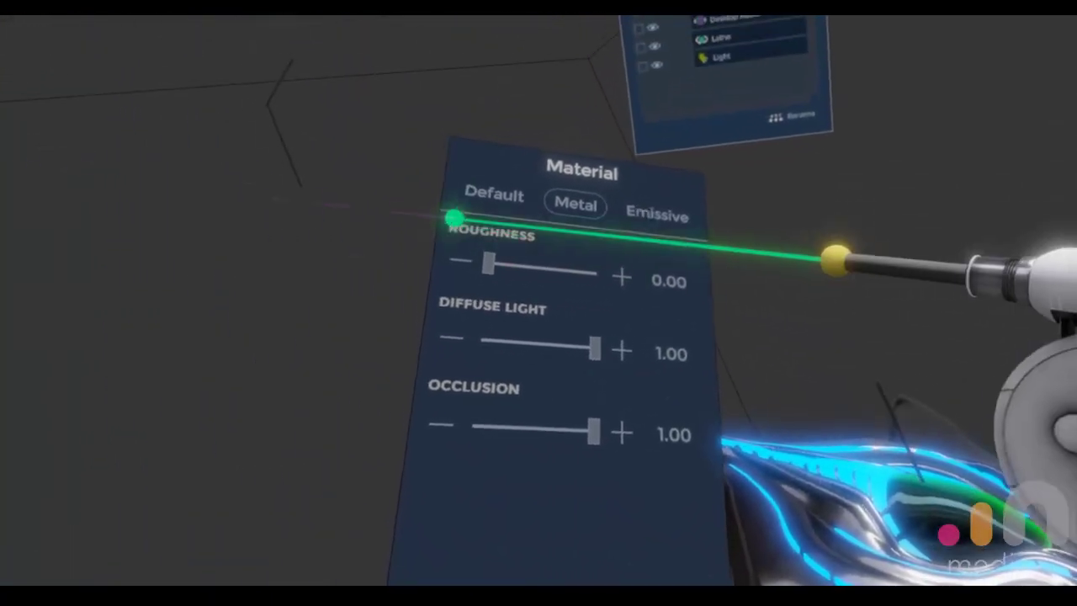
{"action": "left_click", "coordinate": [366, 94]}
{"action": "left_click_drag", "start_coordinate": [483, 327], "coordinate": [505, 315]}
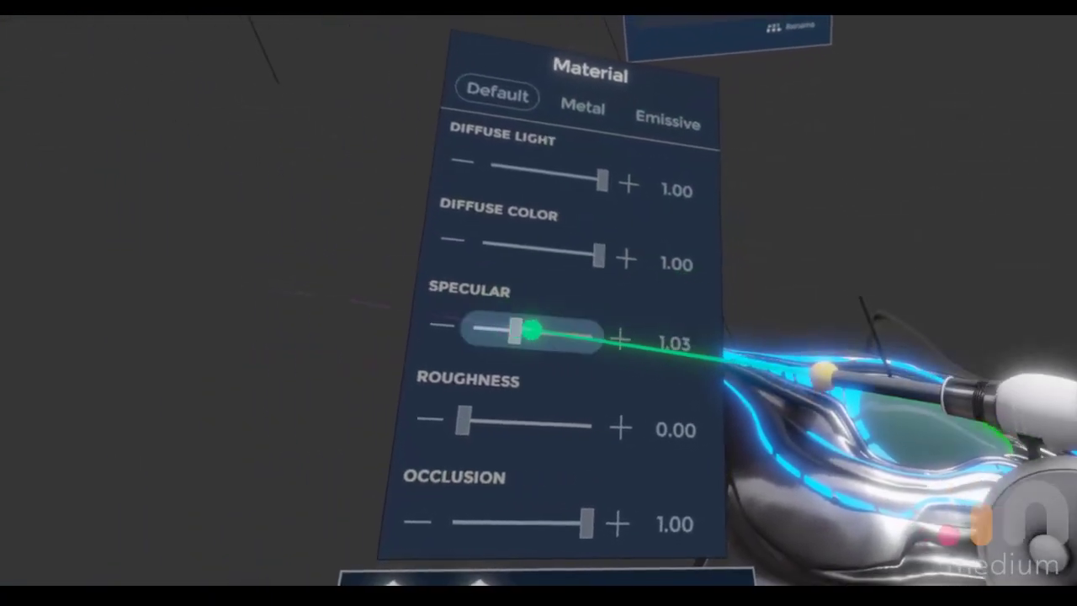
{"action": "mouse_move", "coordinate": [553, 187]}
{"action": "left_mouse_down"}
{"action": "mouse_move", "coordinate": [505, 178]}
{"action": "mouse_move", "coordinate": [555, 178]}
{"action": "left_mouse_up"}
{"action": "left_click_drag", "start_coordinate": [417, 432], "coordinate": [428, 432]}
{"action": "mouse_move", "coordinate": [338, 345]}
{"action": "left_mouse_down"}
{"action": "mouse_move", "coordinate": [315, 332]}
{"action": "mouse_move", "coordinate": [343, 339]}
{"action": "left_mouse_up"}
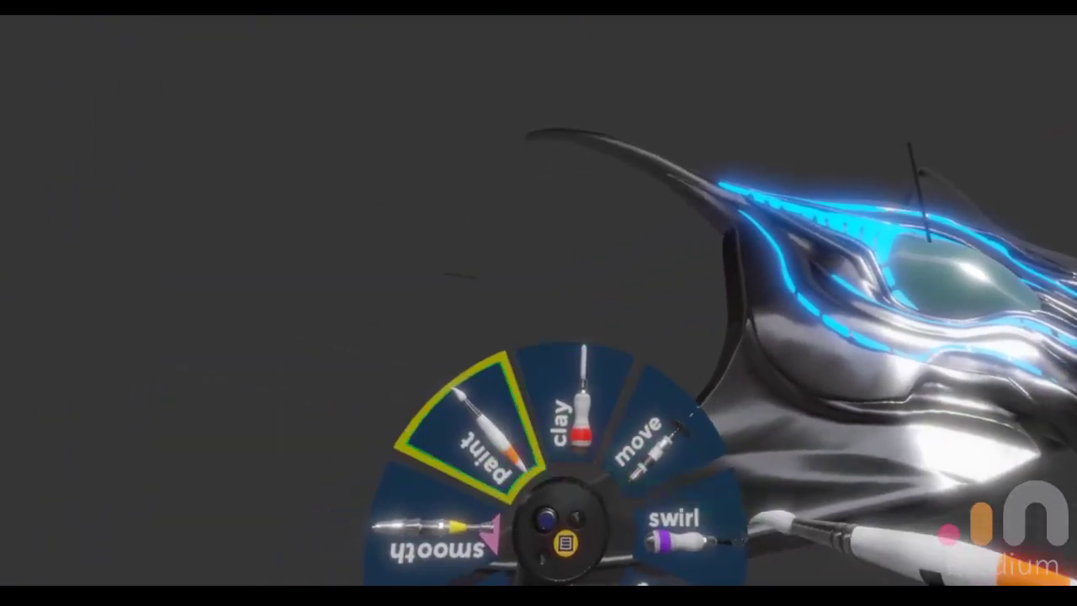
Step: Choose a new colour for the Paint tool and repaint the cockpit canopy pale grey
{"action": "left_click", "coordinate": [488, 432]}
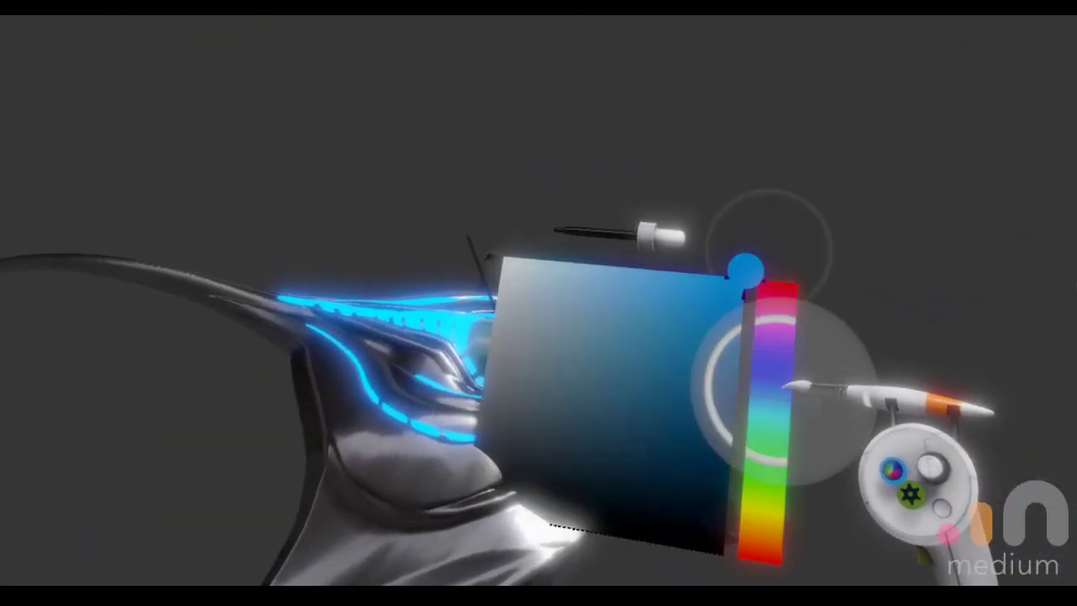
{"action": "key", "text": "b"}
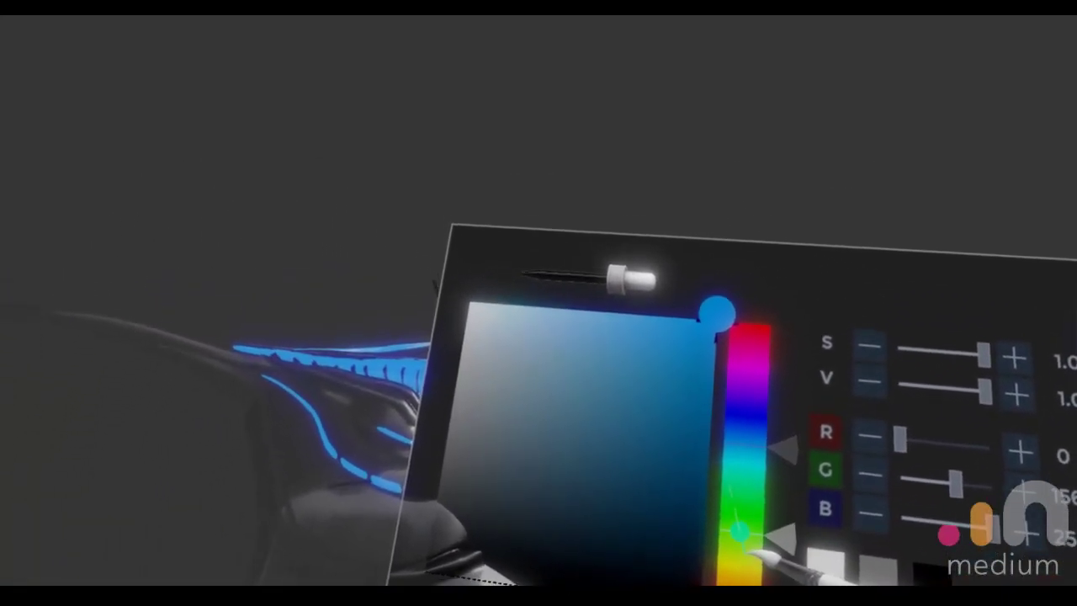
{"action": "left_click", "coordinate": [607, 519]}
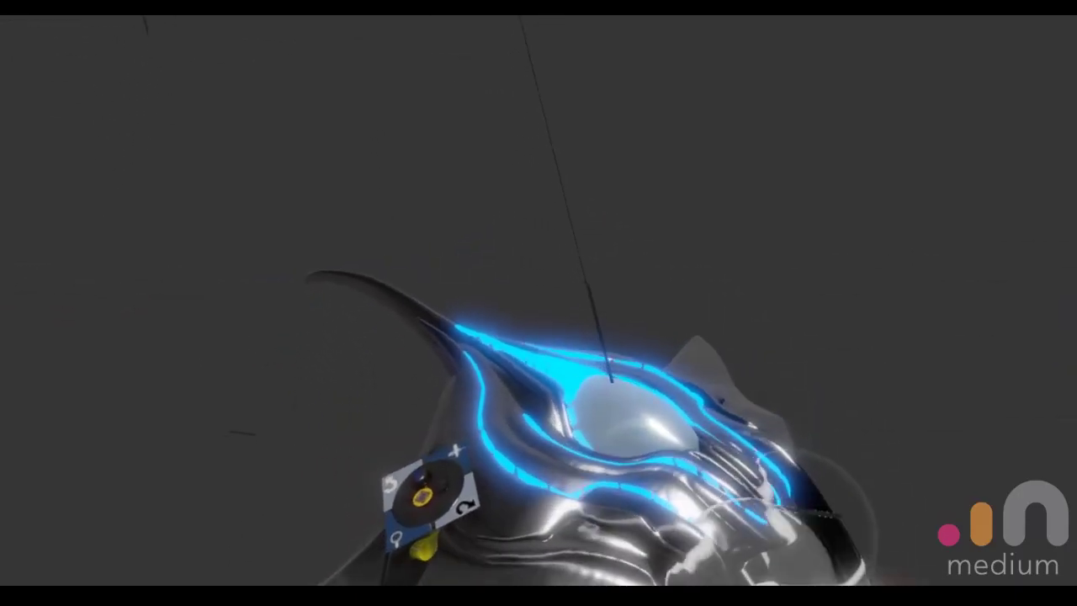
{"action": "mouse_move", "coordinate": [741, 409]}
{"action": "left_mouse_down"}
{"action": "mouse_move", "coordinate": [741, 422]}
{"action": "mouse_move", "coordinate": [745, 372]}
{"action": "mouse_move", "coordinate": [712, 435]}
{"action": "mouse_move", "coordinate": [793, 384]}
{"action": "left_mouse_up"}
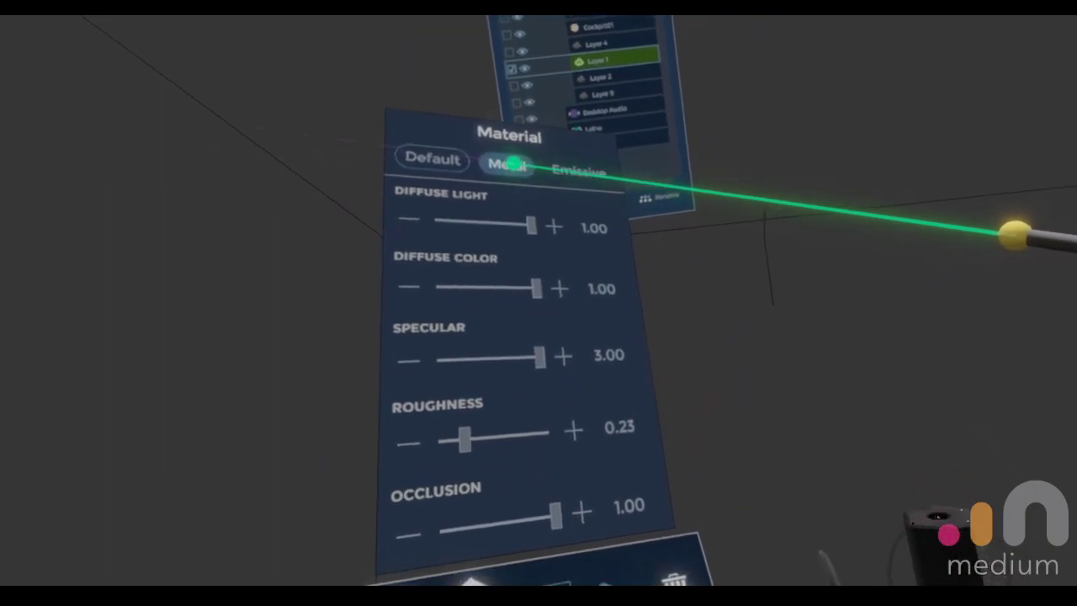
Step: Change the cockpit canopy layer to the Metal material and adjust its roughness and diffuse light
{"action": "left_click", "coordinate": [510, 163]}
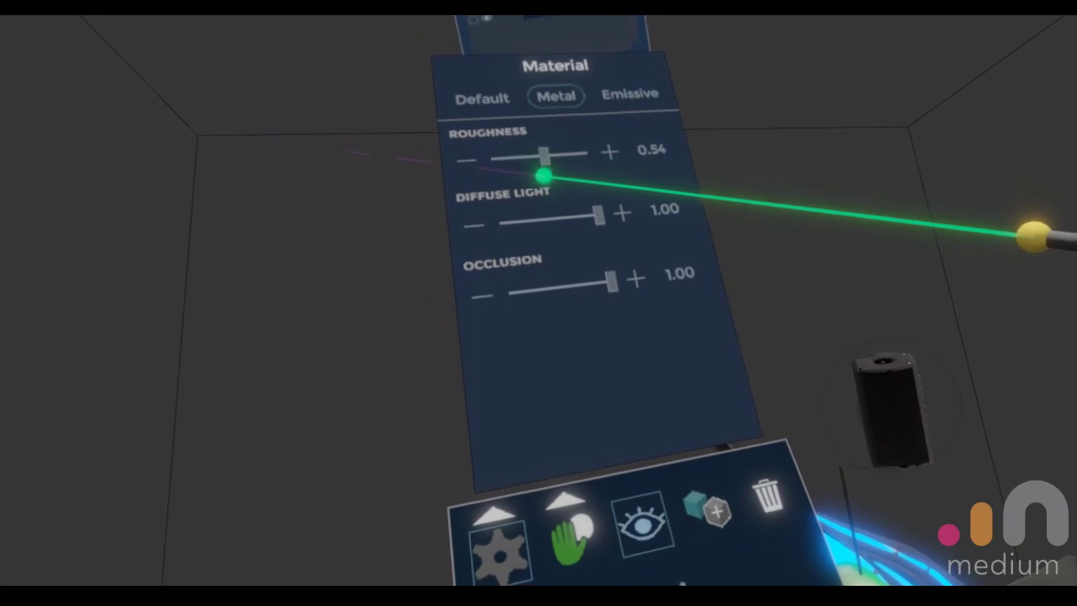
{"action": "left_click_drag", "start_coordinate": [594, 212], "coordinate": [364, 107]}
{"action": "left_click_drag", "start_coordinate": [496, 96], "coordinate": [339, 73]}
{"action": "left_click_drag", "start_coordinate": [440, 112], "coordinate": [419, 94]}
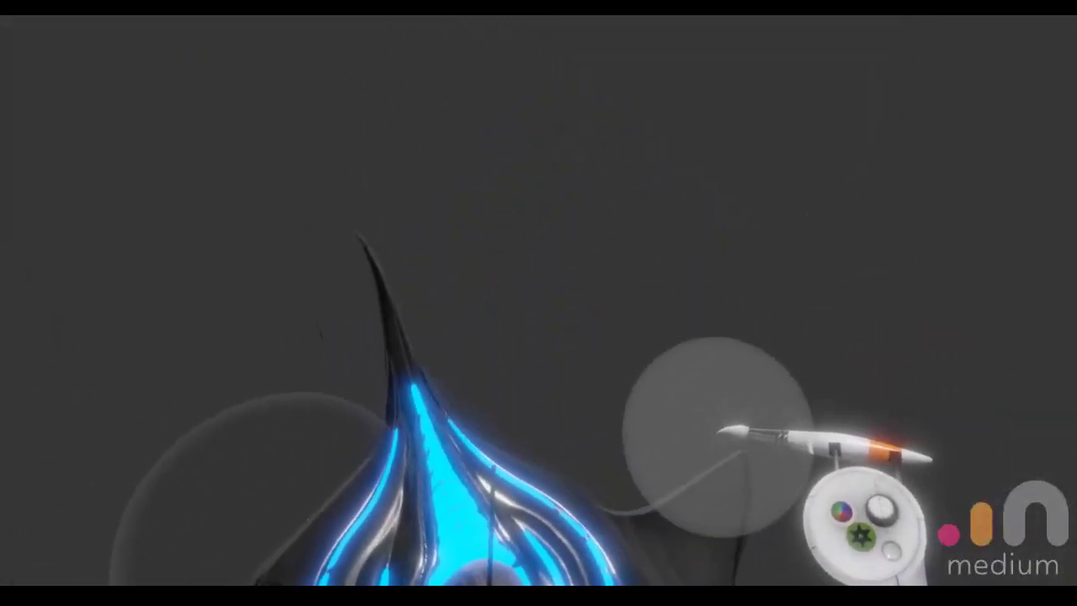
Step: Choose a saturated orange-red for the Paint tool and repaint the cockpit canopy with it
{"action": "left_click", "coordinate": [842, 511]}
{"action": "left_click_drag", "start_coordinate": [726, 313], "coordinate": [722, 250]}
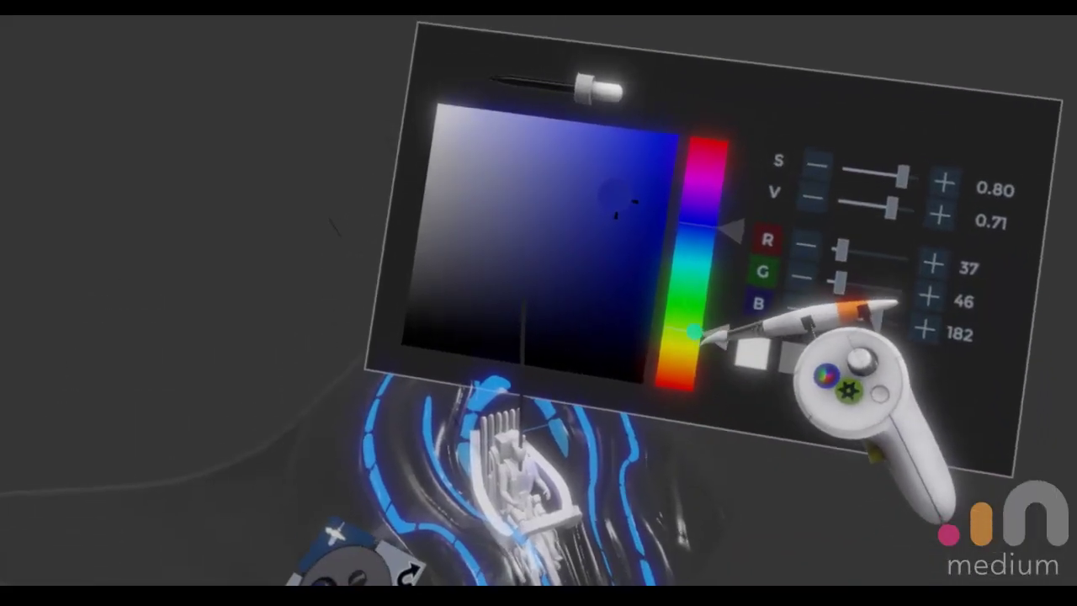
{"action": "mouse_move", "coordinate": [696, 331]}
{"action": "left_mouse_down"}
{"action": "mouse_move", "coordinate": [697, 303]}
{"action": "mouse_move", "coordinate": [696, 346]}
{"action": "left_mouse_up"}
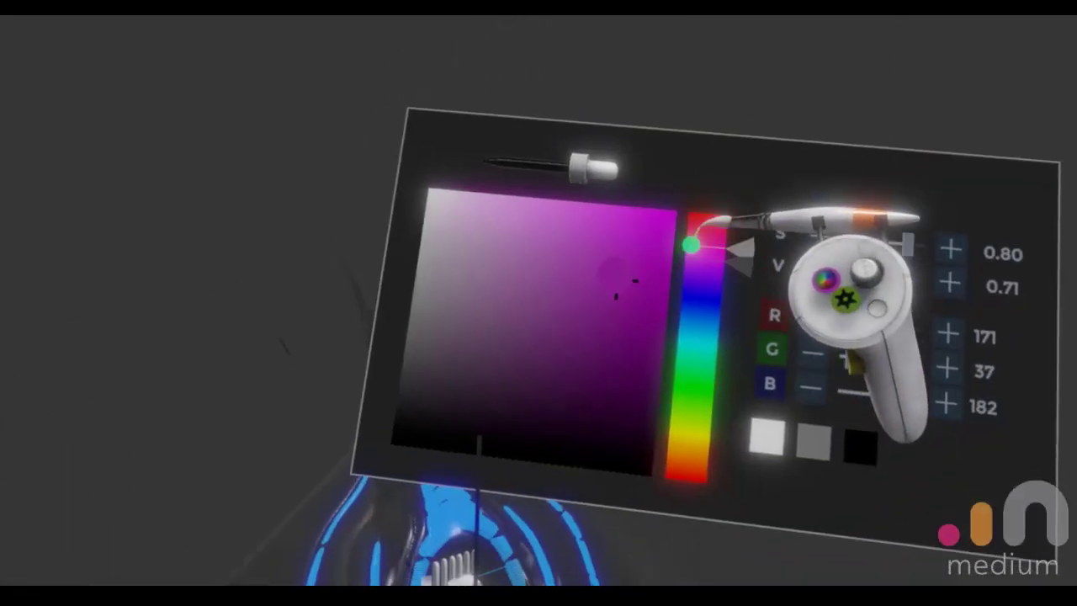
{"action": "left_click_drag", "start_coordinate": [692, 249], "coordinate": [699, 275]}
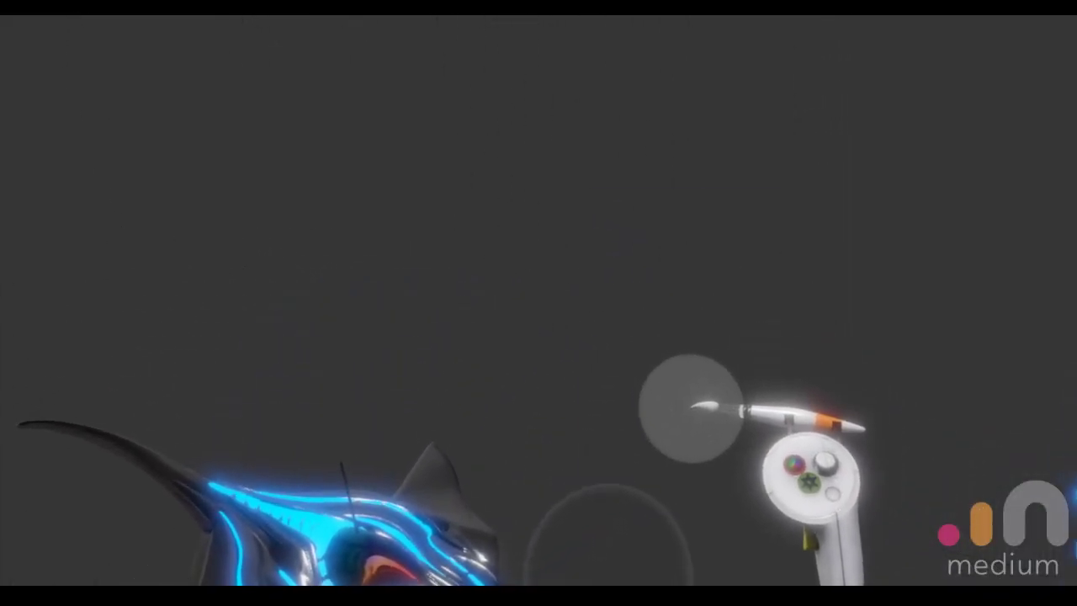
{"action": "left_click_drag", "start_coordinate": [692, 276], "coordinate": [664, 275]}
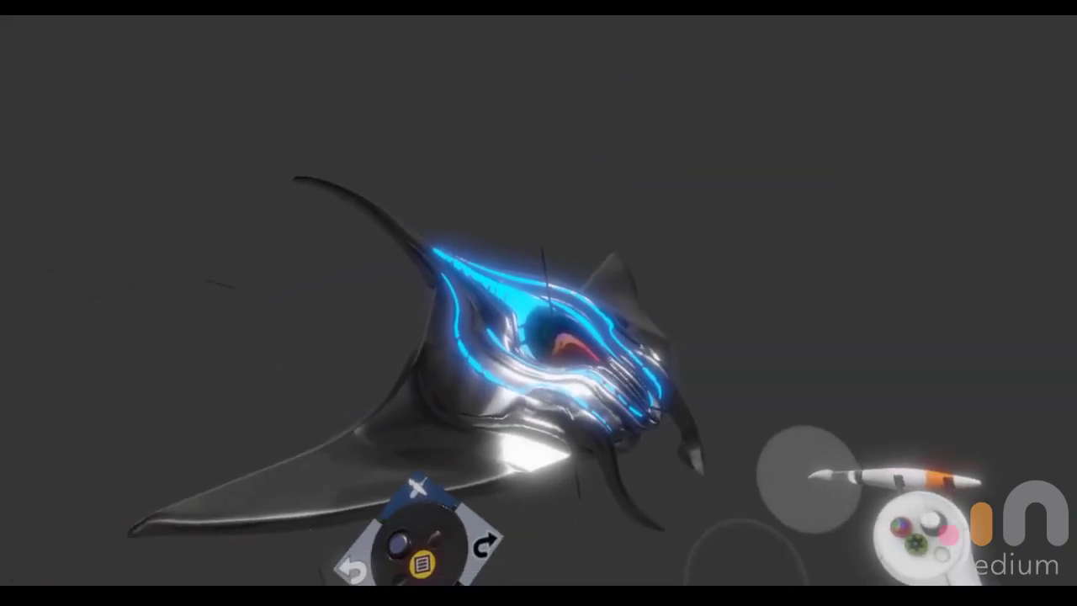
Step: Change the Paint tool's colour to white and repaint the ship's hull with it
{"action": "left_click", "coordinate": [606, 413]}
{"action": "left_click", "coordinate": [496, 437]}
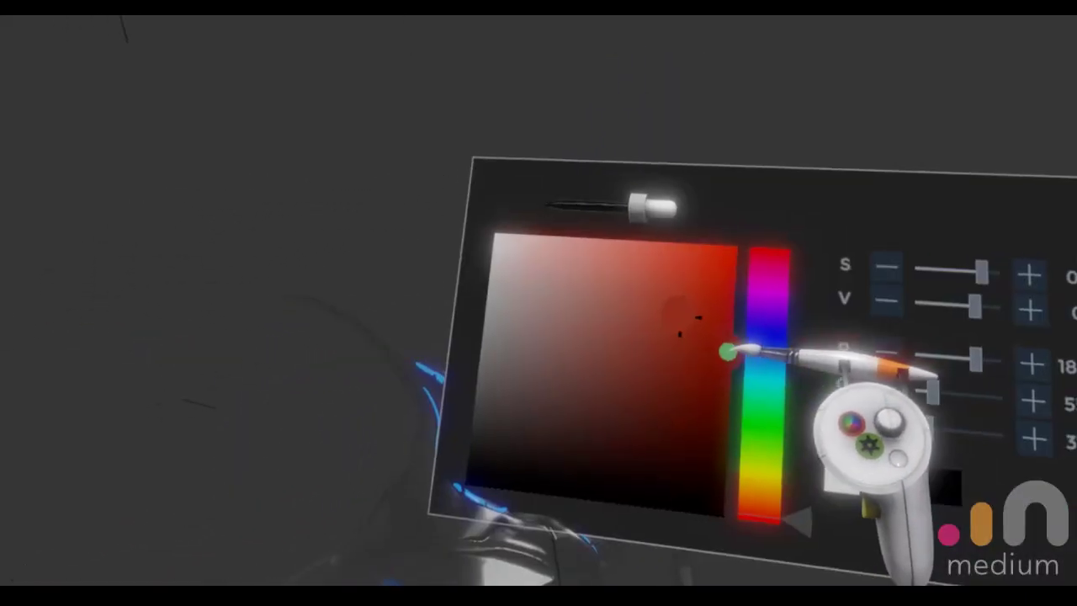
{"action": "left_click_drag", "start_coordinate": [729, 354], "coordinate": [571, 225]}
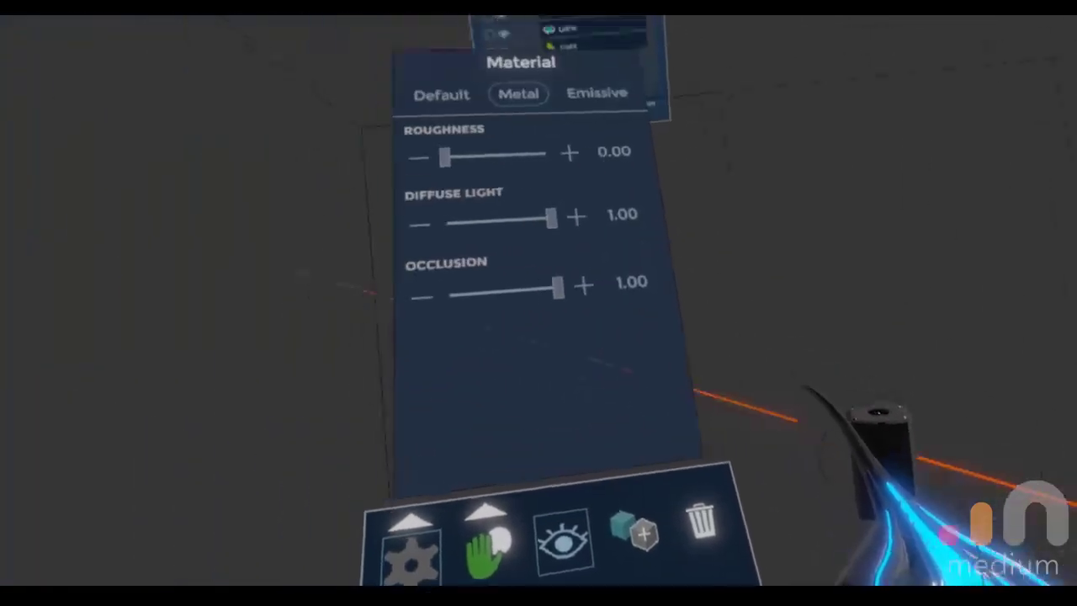
Step: Adjust the Metal roughness of the hull layer, trying 0.22 and 0.63
{"action": "mouse_move", "coordinate": [420, 152]}
{"action": "left_mouse_down"}
{"action": "mouse_move", "coordinate": [269, 75]}
{"action": "mouse_move", "coordinate": [228, 28]}
{"action": "mouse_move", "coordinate": [197, 26]}
{"action": "left_mouse_up"}
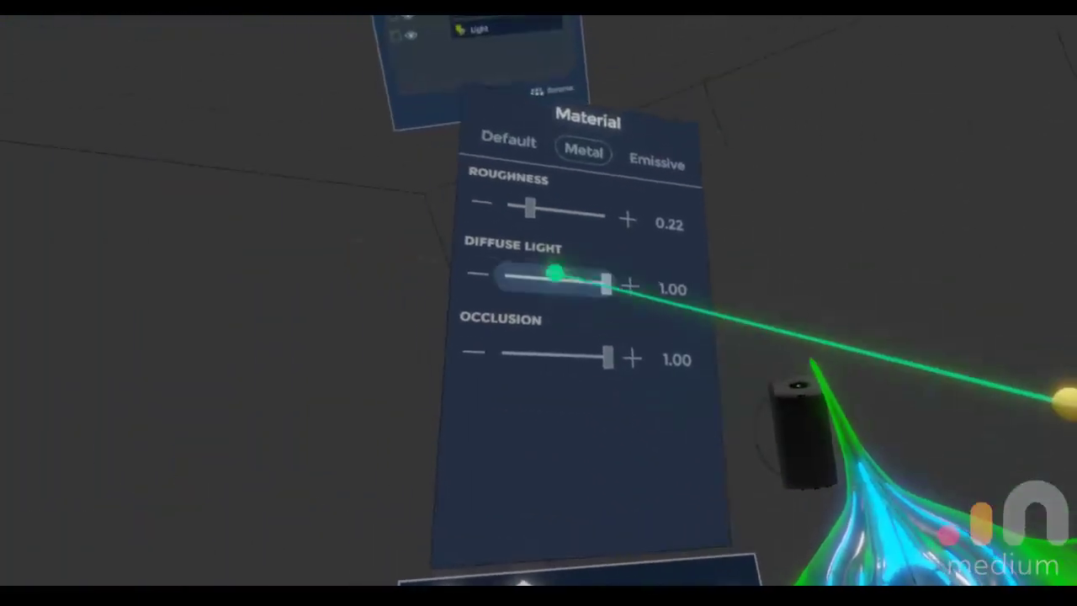
{"action": "left_click_drag", "start_coordinate": [530, 208], "coordinate": [281, 22]}
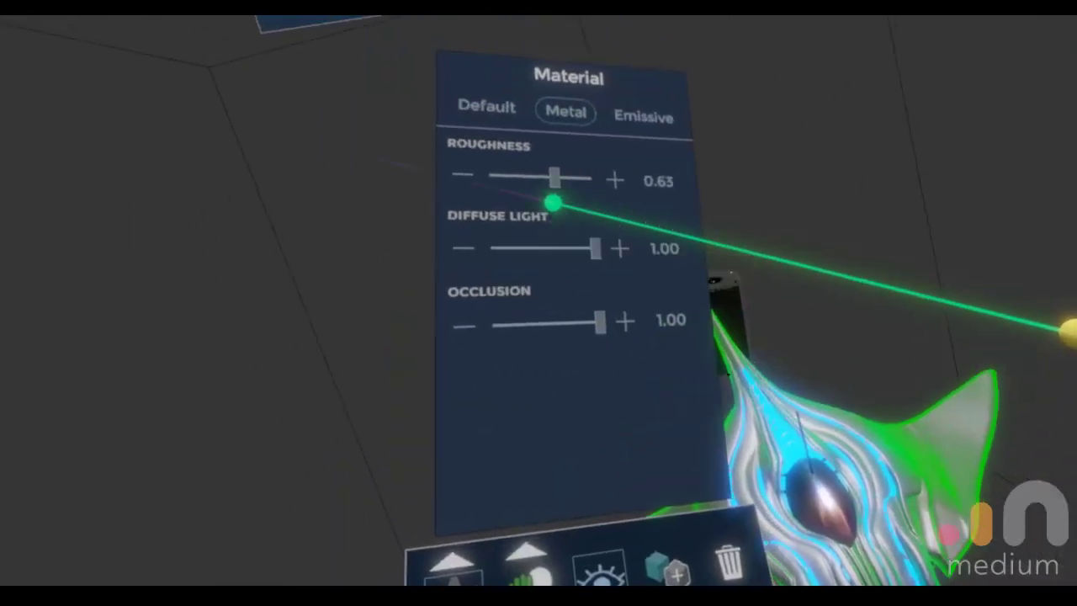
{"action": "left_click_drag", "start_coordinate": [553, 202], "coordinate": [401, 108]}
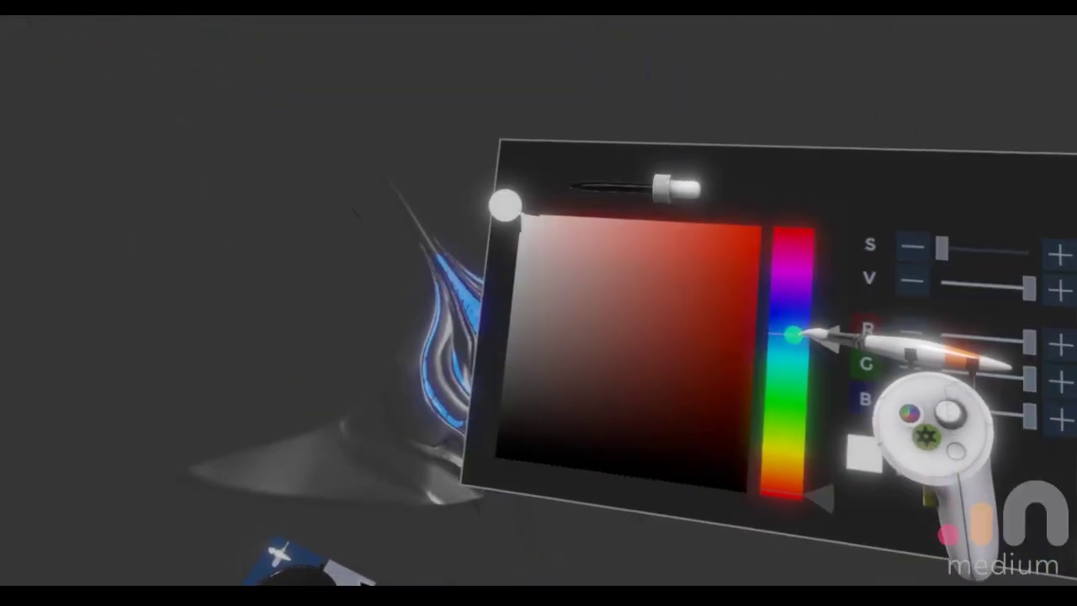
Step: Choose a dark blue as the Paint tool's colour for the hull
{"action": "left_click_drag", "start_coordinate": [795, 335], "coordinate": [777, 317]}
{"action": "left_click", "coordinate": [690, 355]}
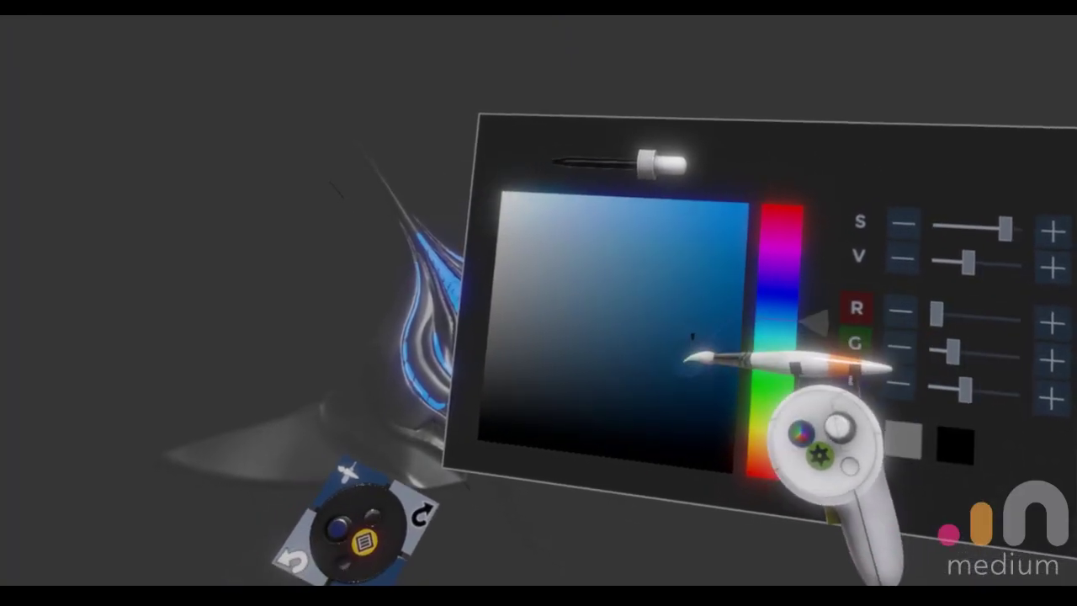
{"action": "left_click_drag", "start_coordinate": [686, 358], "coordinate": [716, 371]}
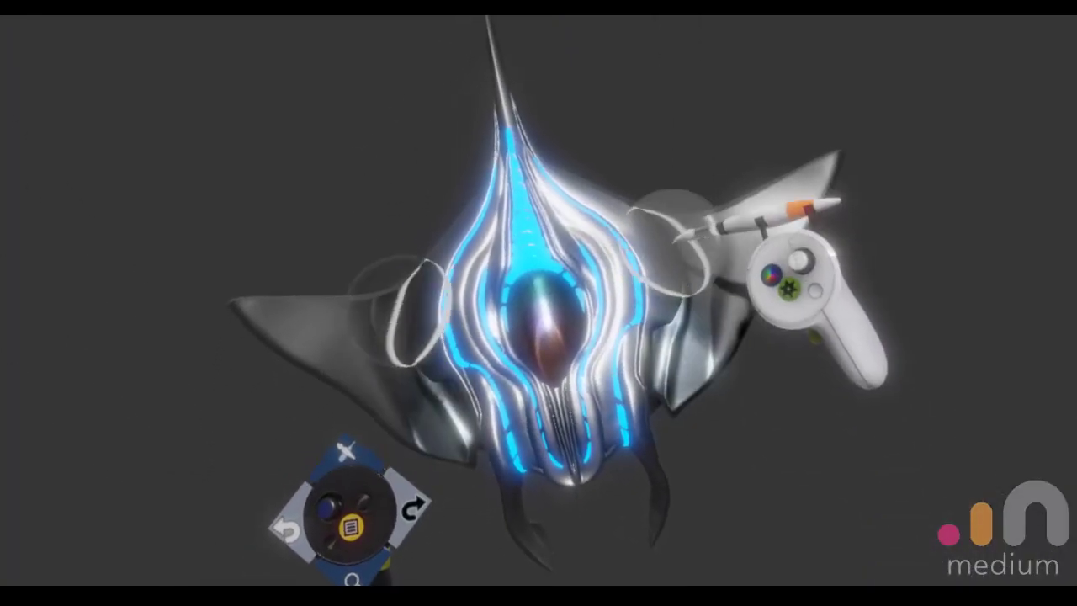
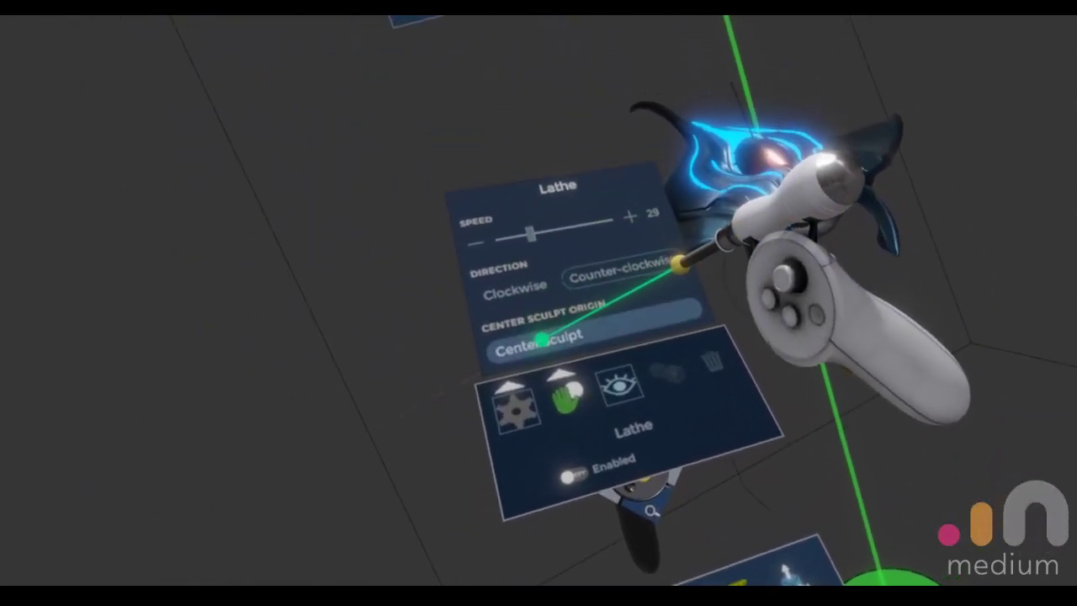
Step: Center the sculpt on the Lathe's origin and check the material settings of the individual sculpt layers
{"action": "left_click", "coordinate": [539, 339]}
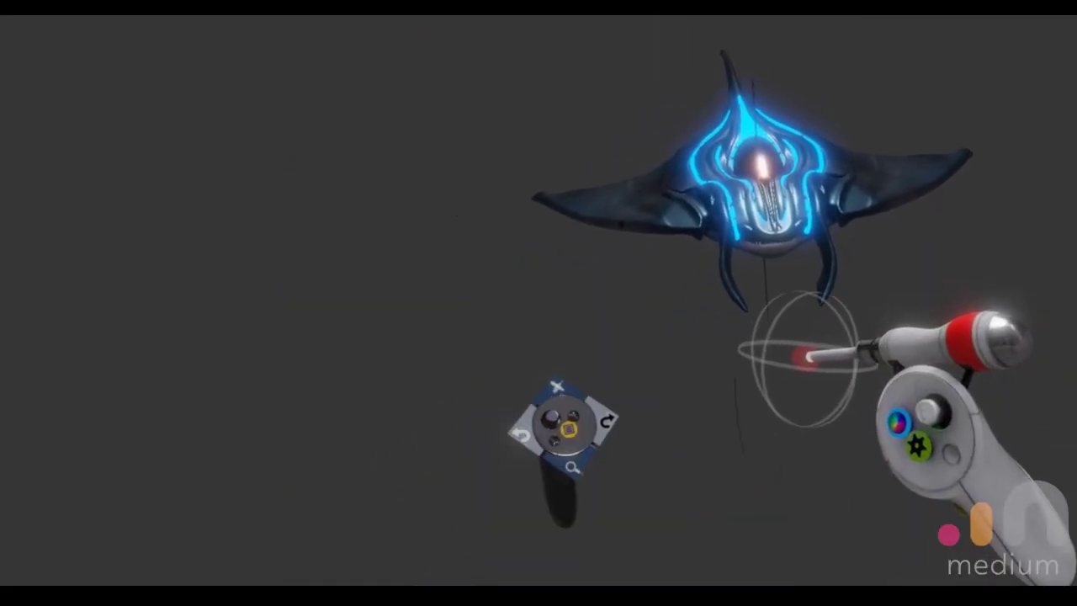
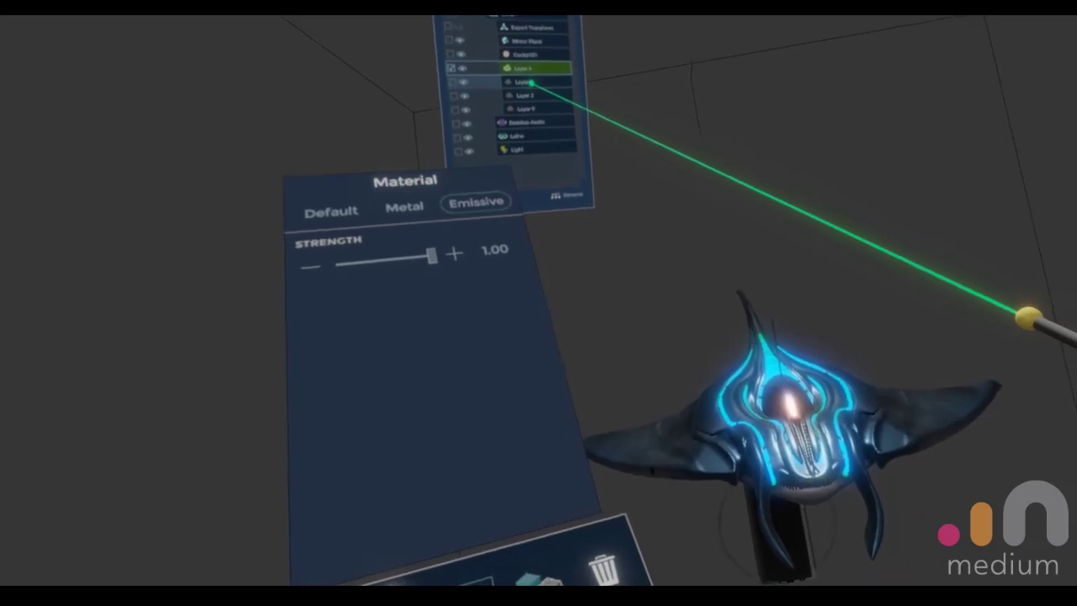
{"action": "left_click", "coordinate": [527, 83]}
{"action": "left_click", "coordinate": [534, 70]}
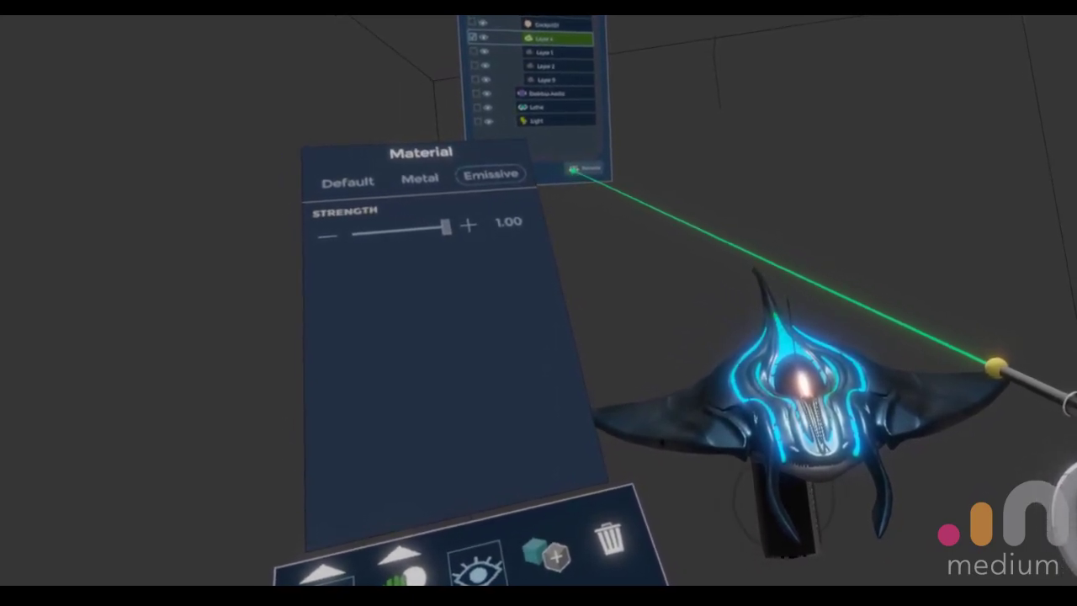
{"action": "left_click", "coordinate": [551, 53]}
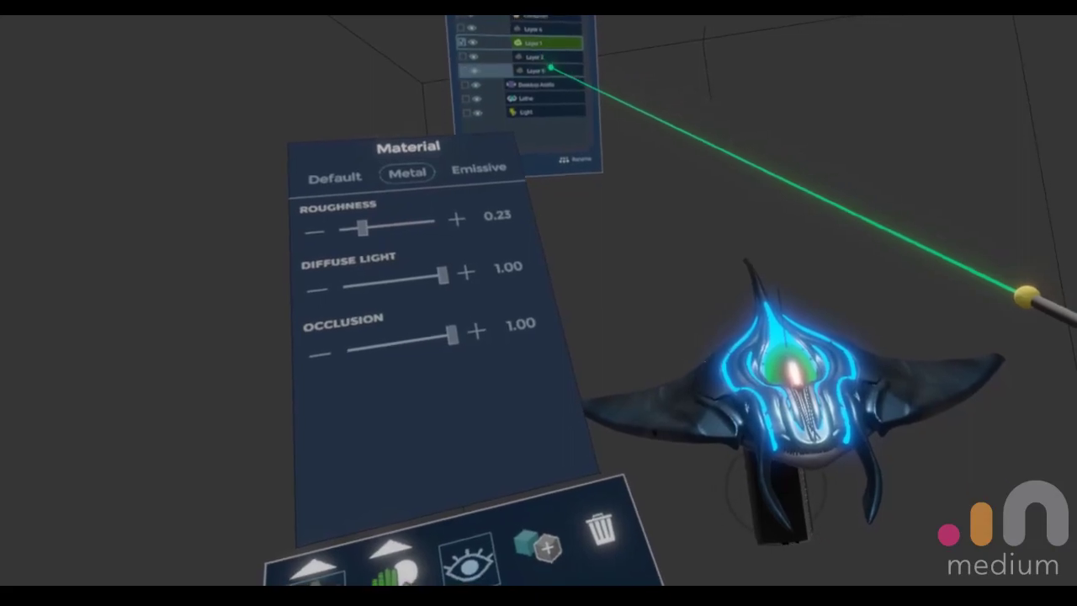
{"action": "left_click", "coordinate": [544, 81]}
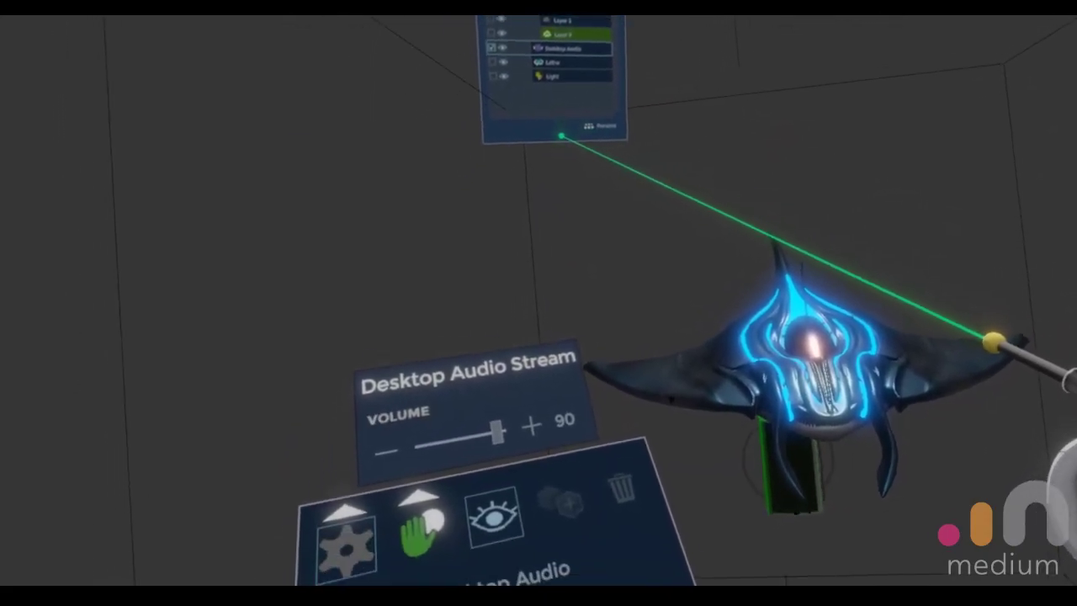
Step: Set up an export of the sculpt with 100% of the triangles and vertex colors, in both OBJ and FBX formats
{"action": "key", "text": "Escape"}
{"action": "key", "text": "Menu"}
{"action": "mouse_move", "coordinate": [589, 263]}
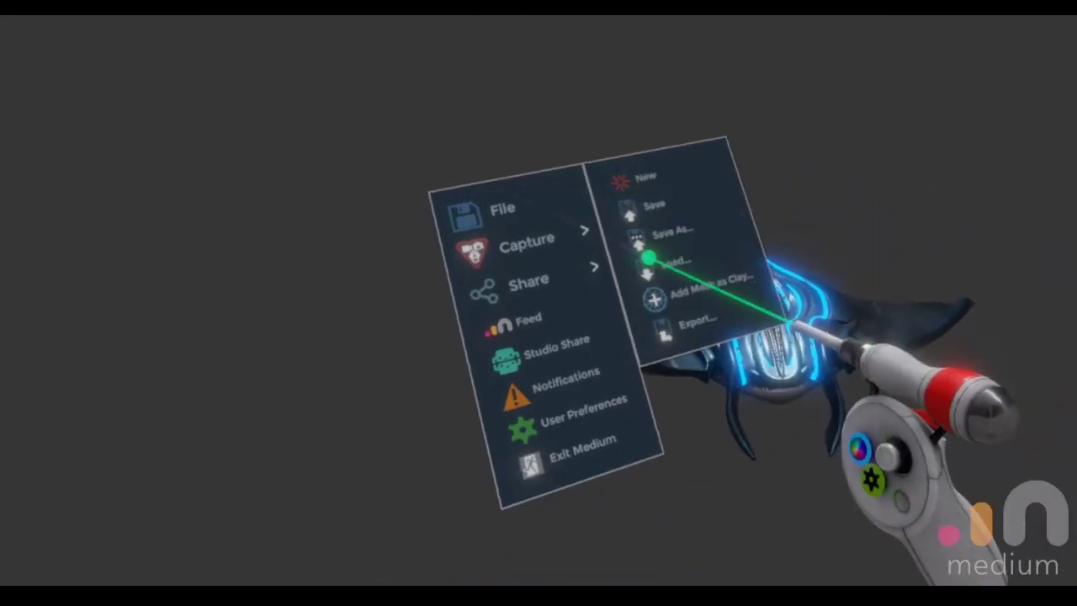
{"action": "left_click", "coordinate": [755, 415]}
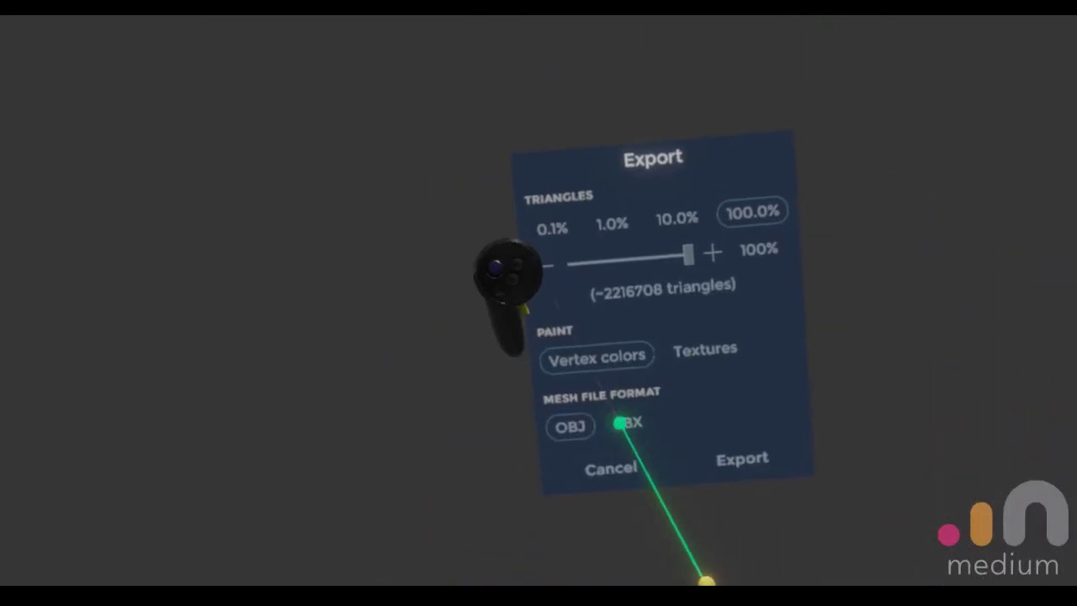
{"action": "left_click", "coordinate": [616, 478]}
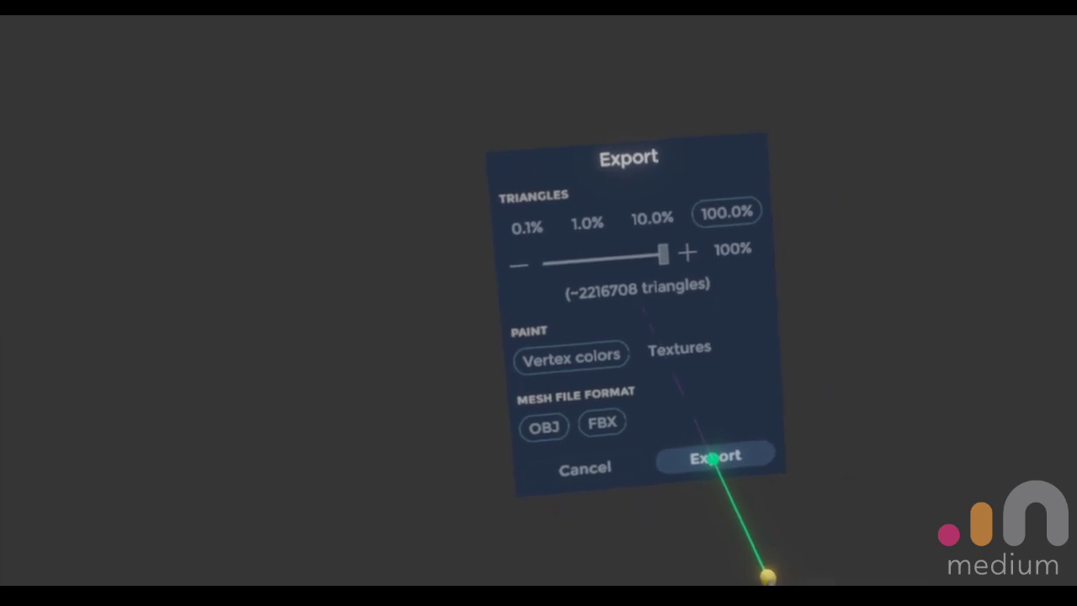
Step: Export the sculpt to the VR_CONCEPTS folder as mantaShip2
{"action": "left_click", "coordinate": [714, 457]}
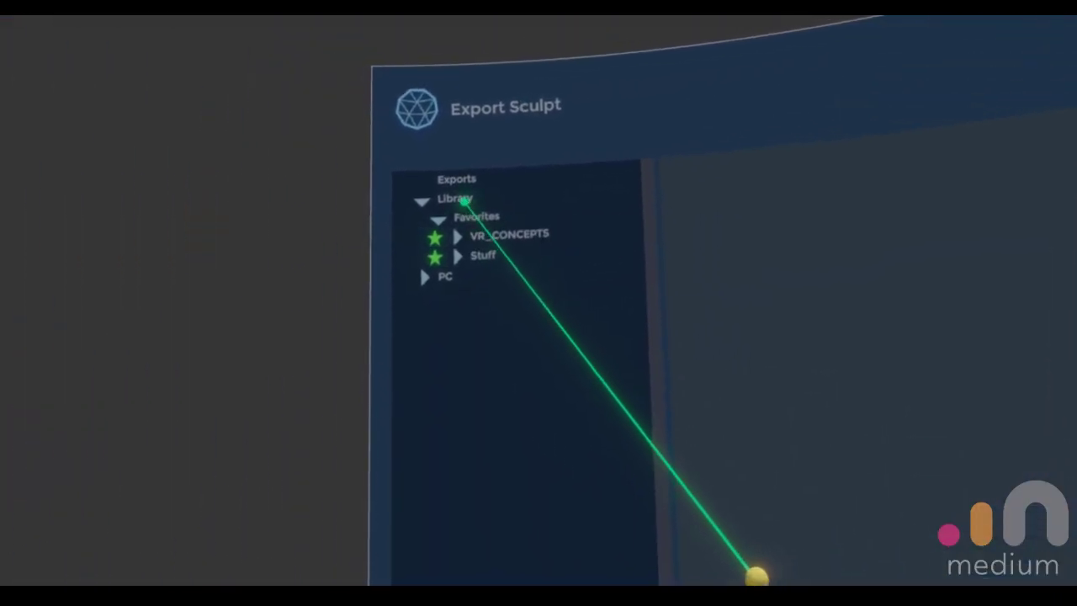
{"action": "left_click", "coordinate": [477, 233]}
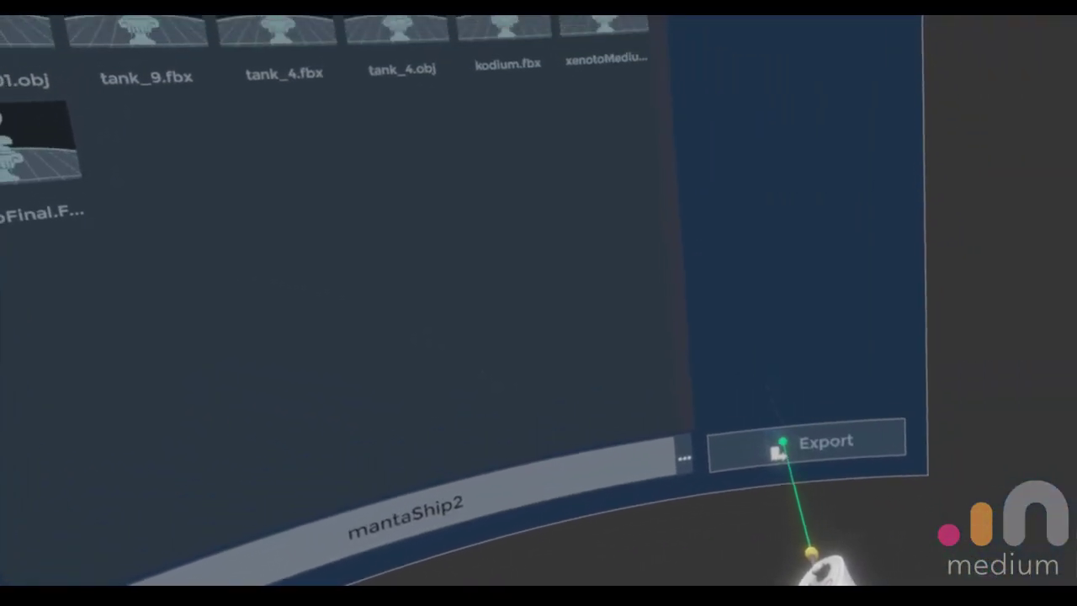
{"action": "left_click", "coordinate": [783, 443]}
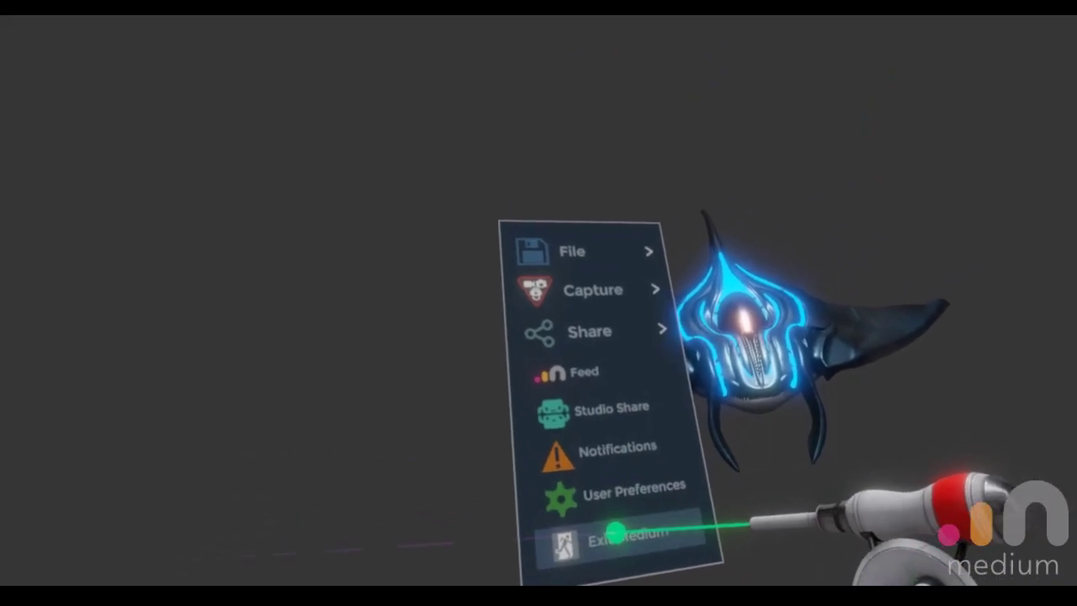
Step: Exit Medium and import mantaShip2.obj from the VR_CONCEPTS folder into a Marmoset Toolbag scene
{"action": "left_click", "coordinate": [589, 559]}
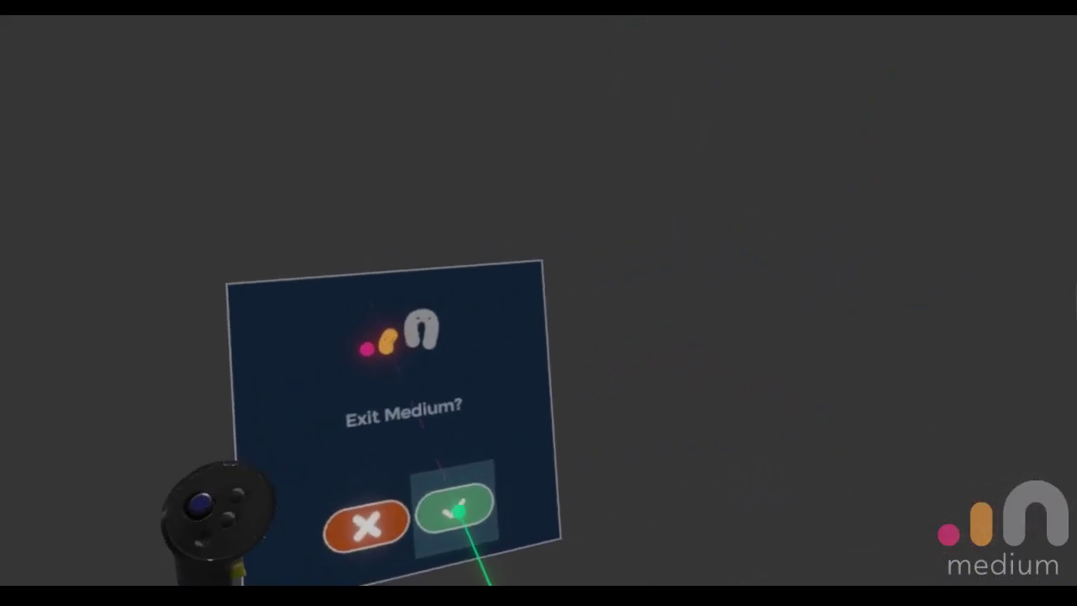
{"action": "left_click", "coordinate": [457, 510]}
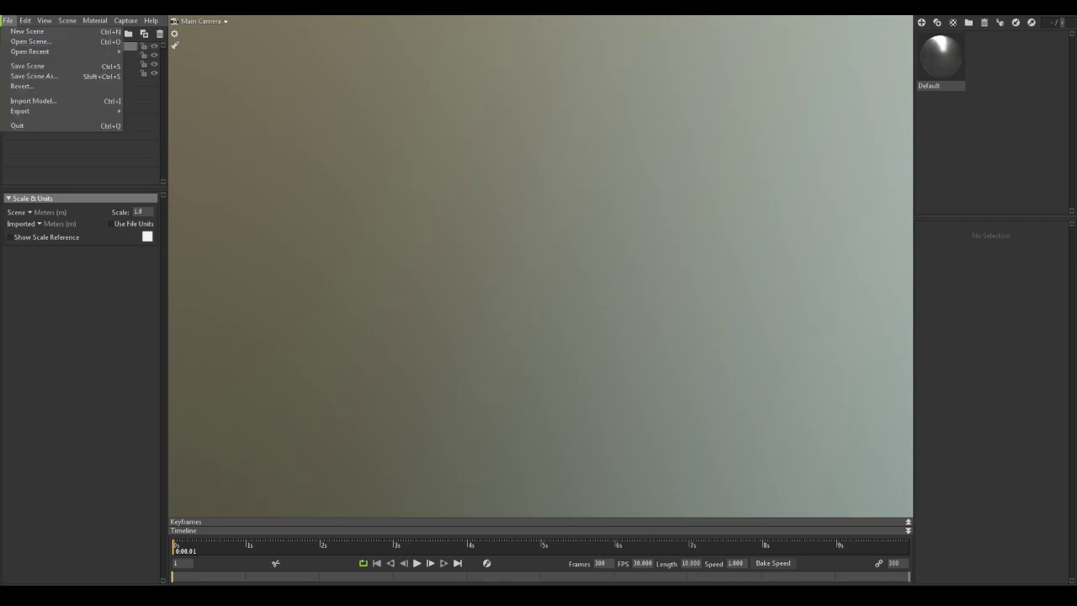
{"action": "left_click", "coordinate": [7, 20]}
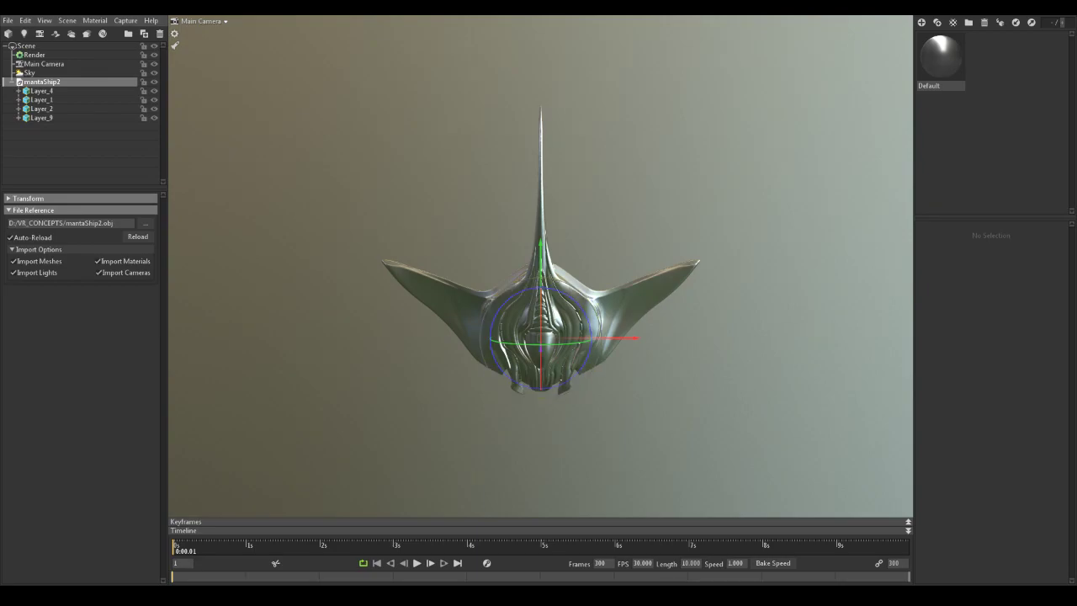
{"action": "left_click_drag", "start_coordinate": [505, 337], "coordinate": [686, 338], "text": "alt"}
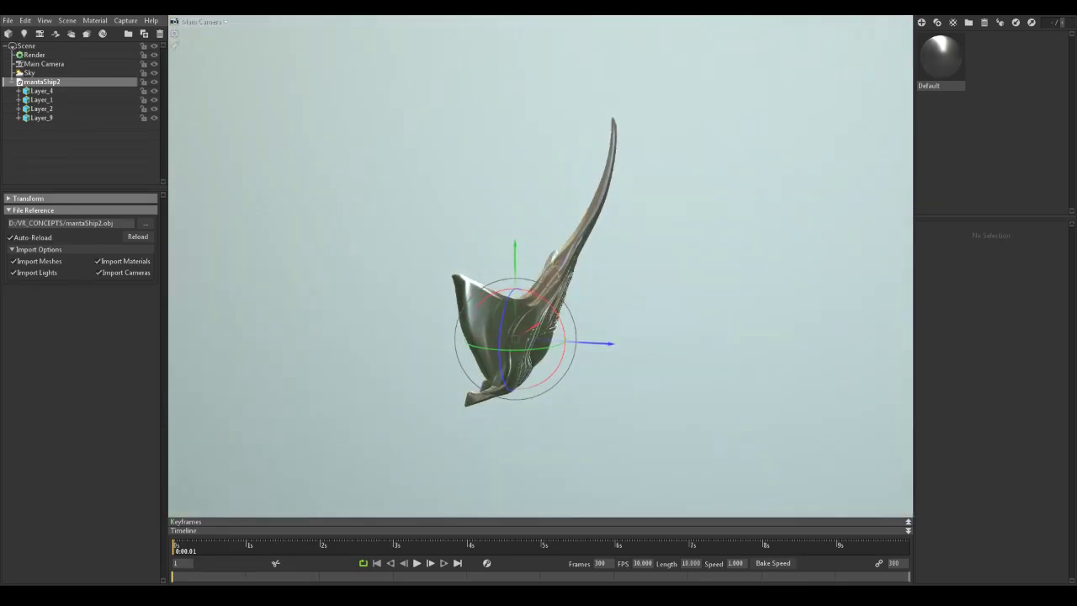
Step: Select the Scene object and turn on its scale reference
{"action": "left_click", "coordinate": [27, 46]}
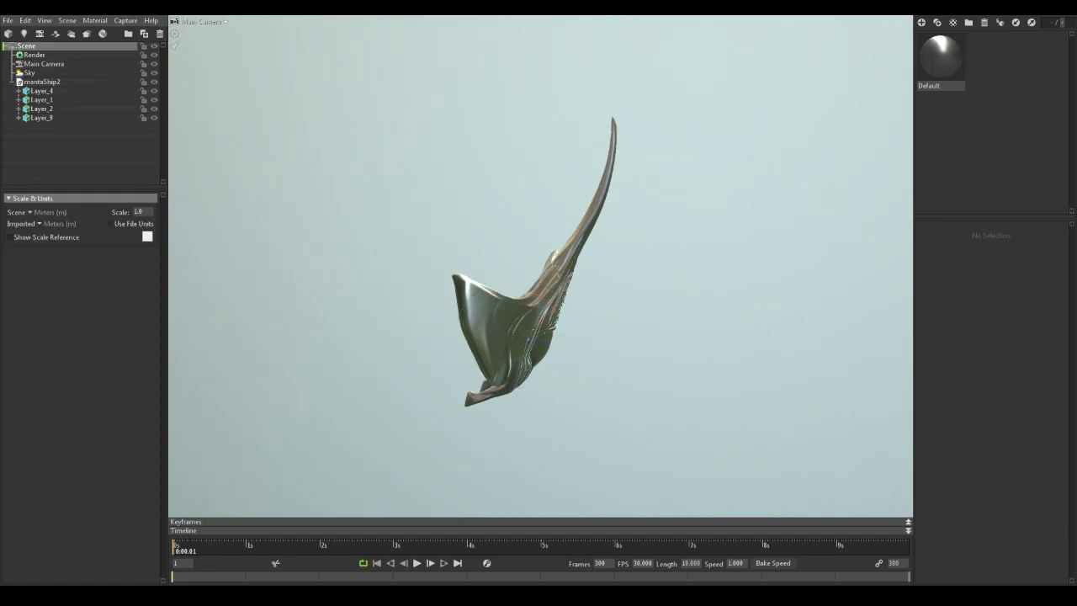
{"action": "left_click", "coordinate": [10, 237]}
{"action": "left_click_drag", "start_coordinate": [539, 337], "coordinate": [505, 334], "text": "alt"}
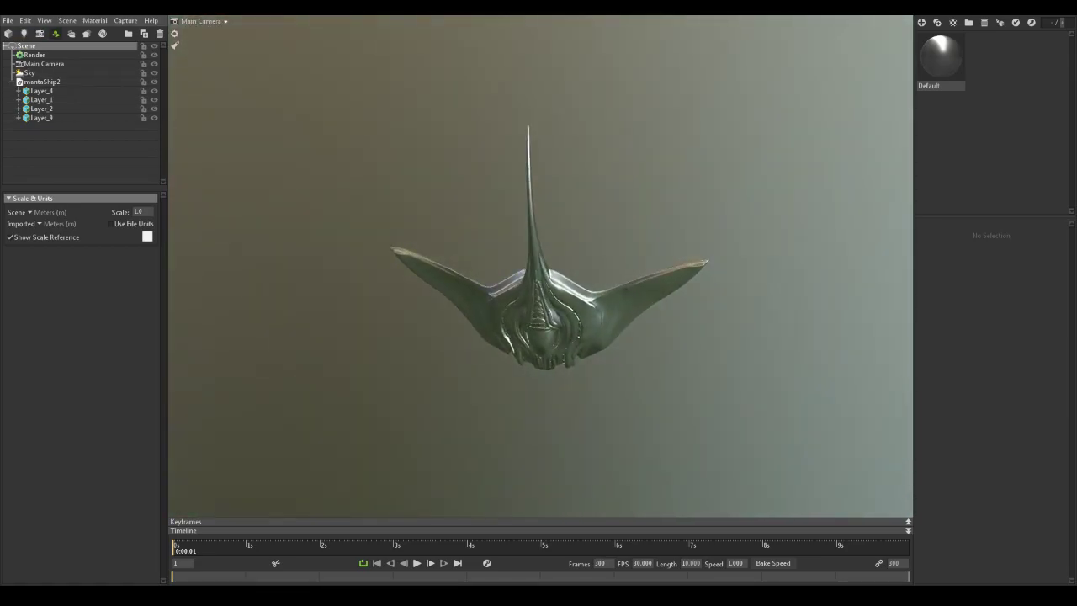
Step: Add a shadow catcher to the scene and inspect the ship's surface detail up close
{"action": "left_click", "coordinate": [56, 33]}
{"action": "left_click_drag", "start_coordinate": [421, 286], "coordinate": [438, 318]}
{"action": "scroll", "coordinate": [540, 286], "scroll_direction": "up", "scroll_amount": 5}
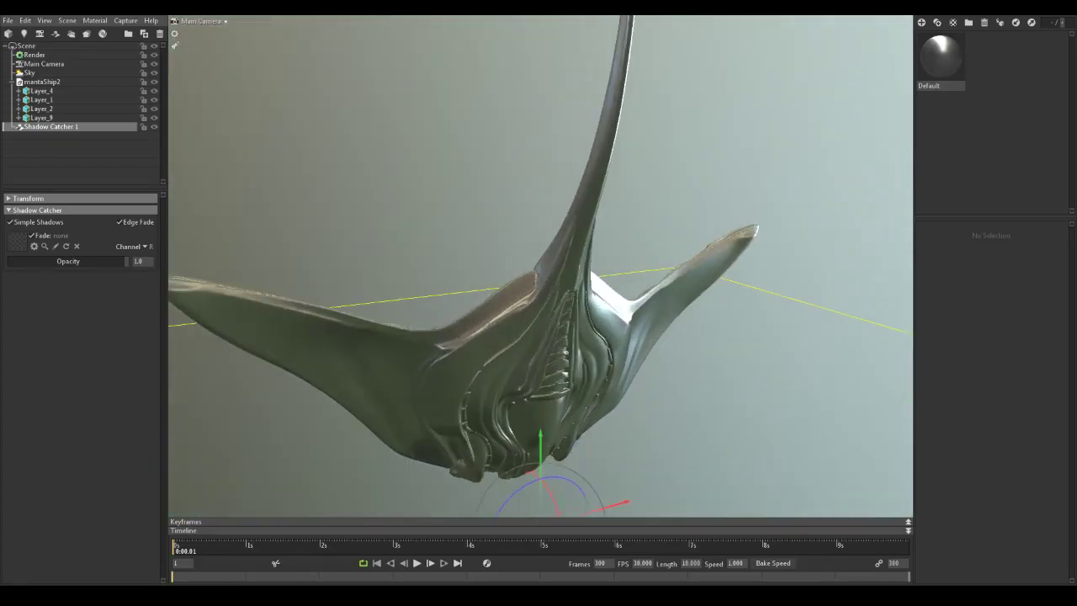
{"action": "middle_click_drag", "start_coordinate": [540, 320], "coordinate": [547, 257]}
{"action": "scroll", "coordinate": [540, 287], "scroll_direction": "up", "scroll_amount": 2}
{"action": "scroll", "coordinate": [540, 286], "scroll_direction": "up", "scroll_amount": 4}
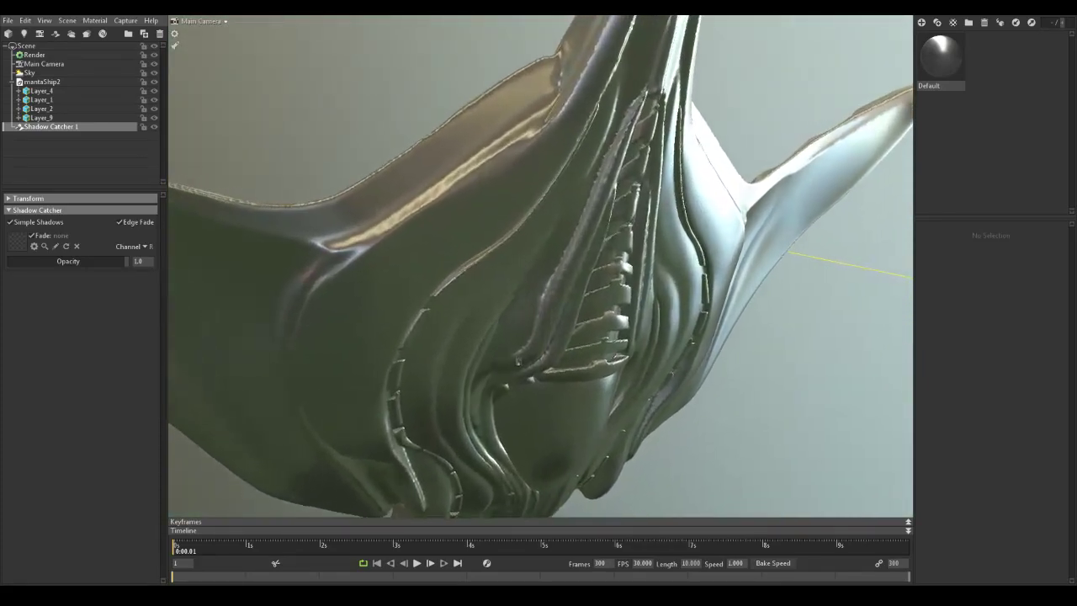
{"action": "scroll", "coordinate": [540, 286], "scroll_direction": "down", "scroll_amount": 7}
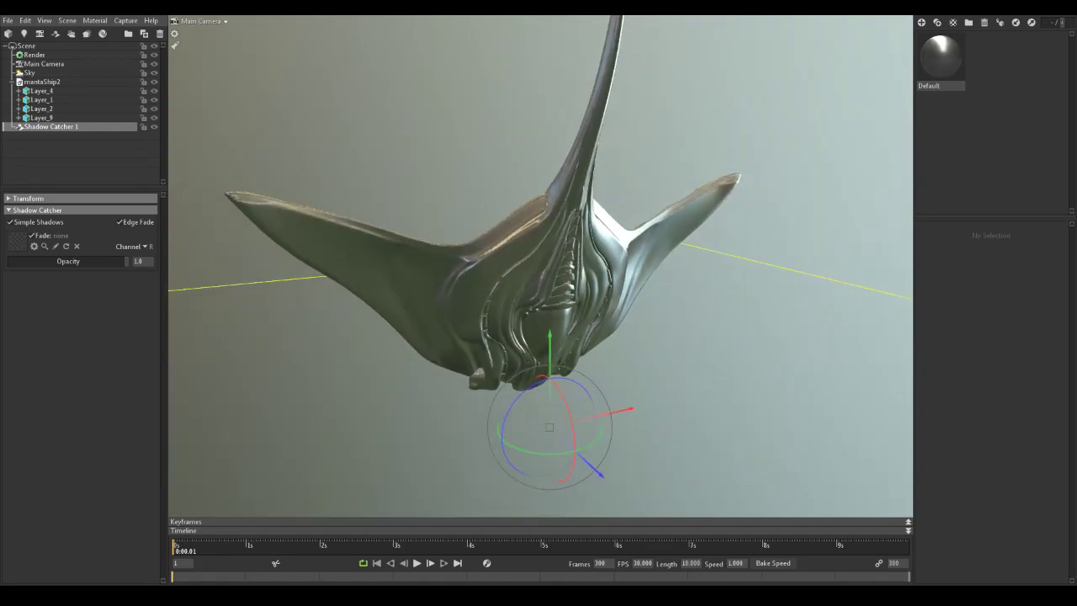
Step: Try a scene scale of 5
{"action": "left_click", "coordinate": [139, 262]}
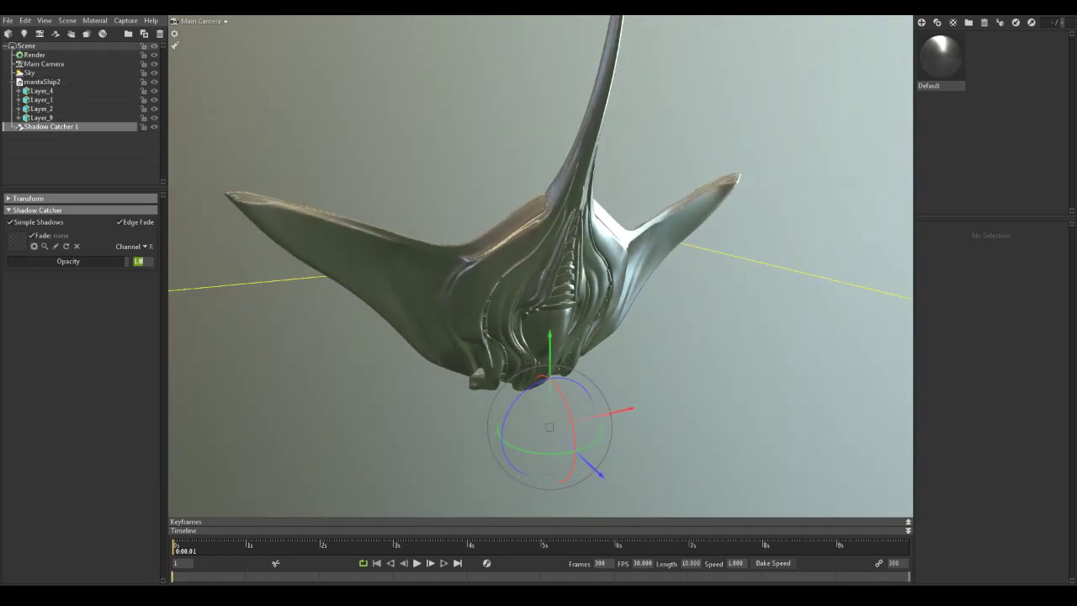
{"action": "left_click", "coordinate": [34, 47]}
{"action": "left_click", "coordinate": [140, 212]}
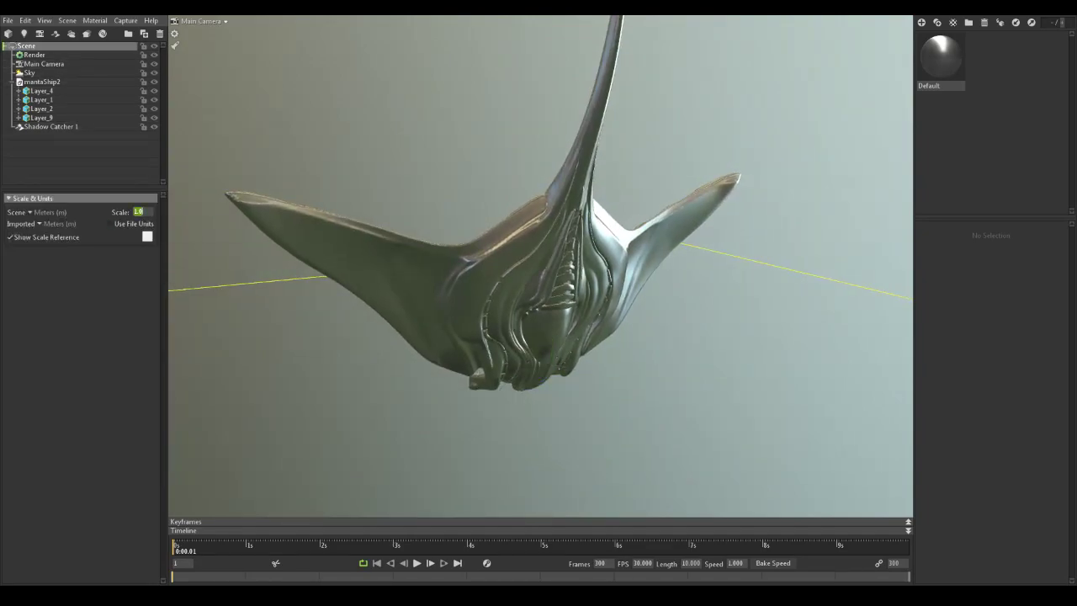
{"action": "type", "text": "5"}
{"action": "key", "text": "Return"}
Step: Try scene scales of 0.1, 0.15 and 0.01 to compare the ship with the human scale reference
{"action": "left_click", "coordinate": [139, 212]}
{"action": "type", "text": "0.1"}
{"action": "key", "text": "Return"}
{"action": "left_click_drag", "start_coordinate": [505, 337], "coordinate": [488, 315]}
{"action": "left_click", "coordinate": [140, 212]}
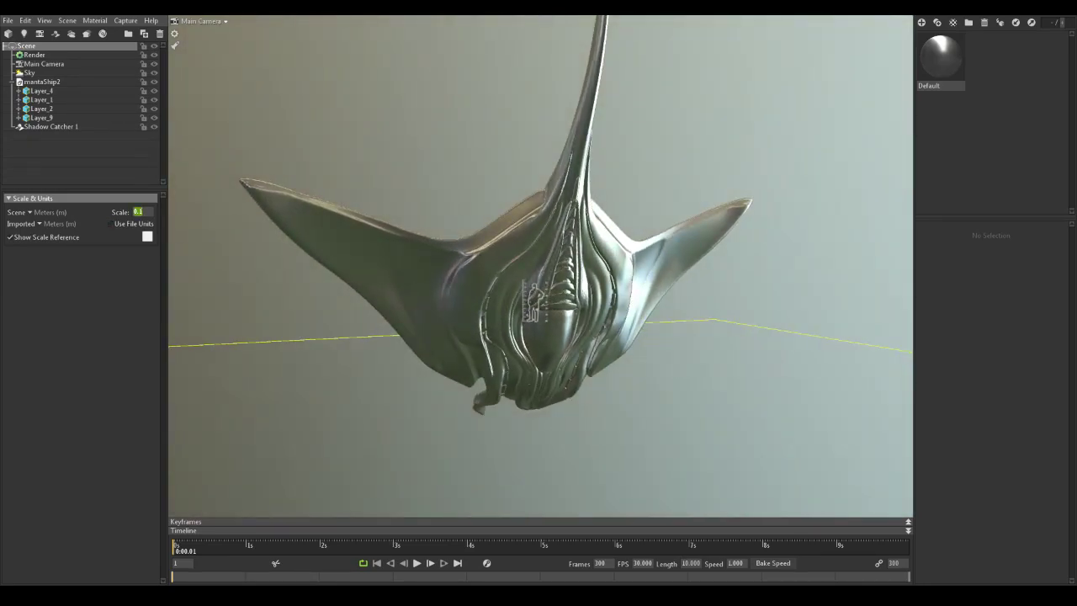
{"action": "type", "text": "0.15"}
{"action": "key", "text": "Return"}
{"action": "left_click", "coordinate": [141, 212]}
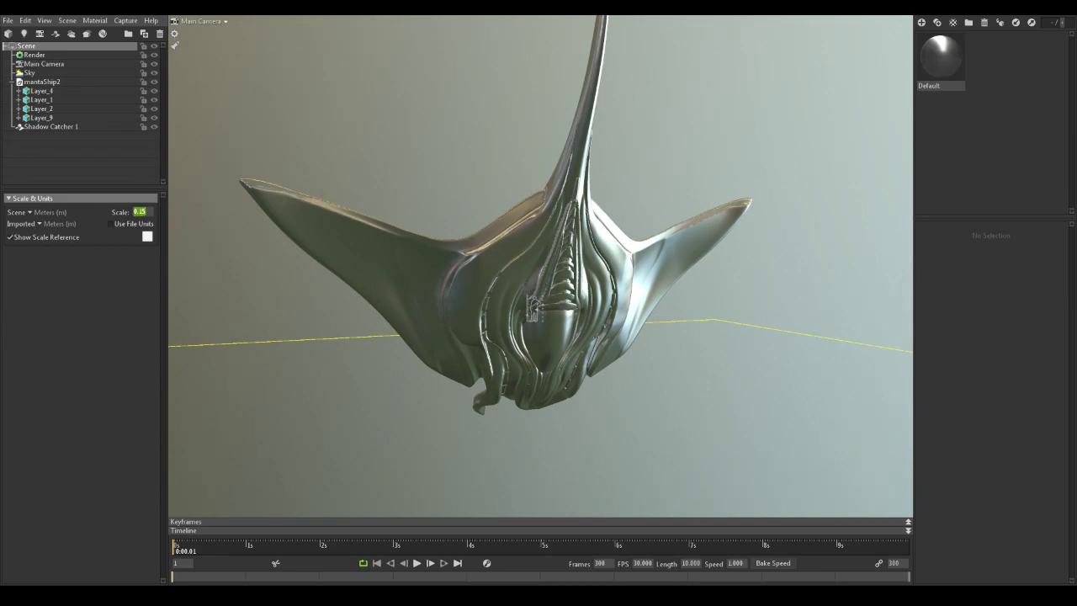
{"action": "type", "text": "0.01"}
{"action": "key", "text": "Return"}
{"action": "scroll", "coordinate": [540, 266], "scroll_direction": "down", "scroll_amount": 5}
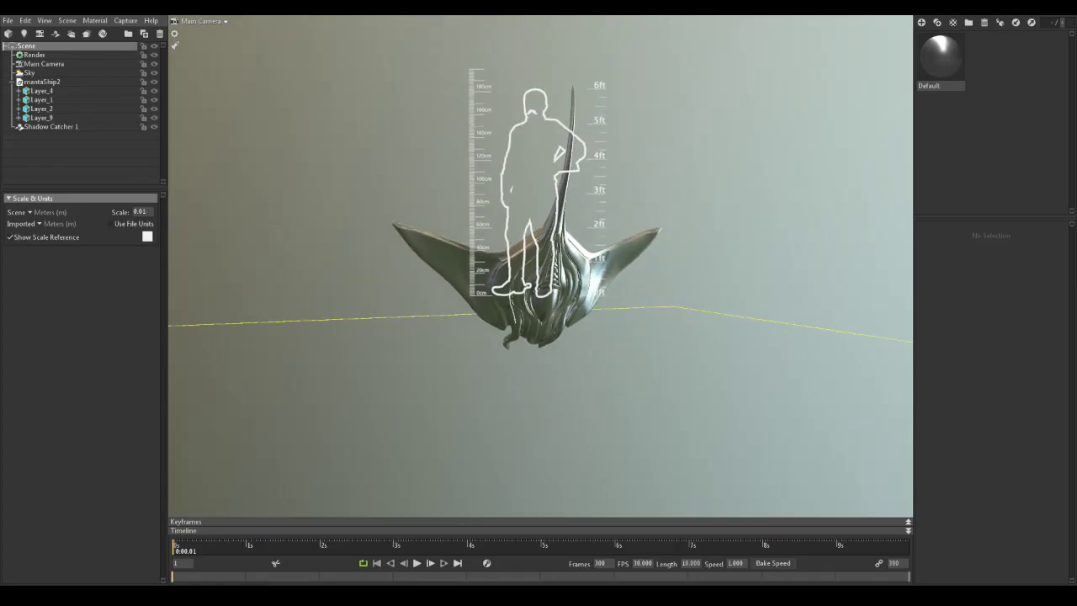
Step: Try scene scales of 0.09 and 0.1, checking the reference figure against the ship's body
{"action": "double_click", "coordinate": [140, 212]}
{"action": "type", "text": "0."}
{"action": "type", "text": "09"}
{"action": "key", "text": "Return"}
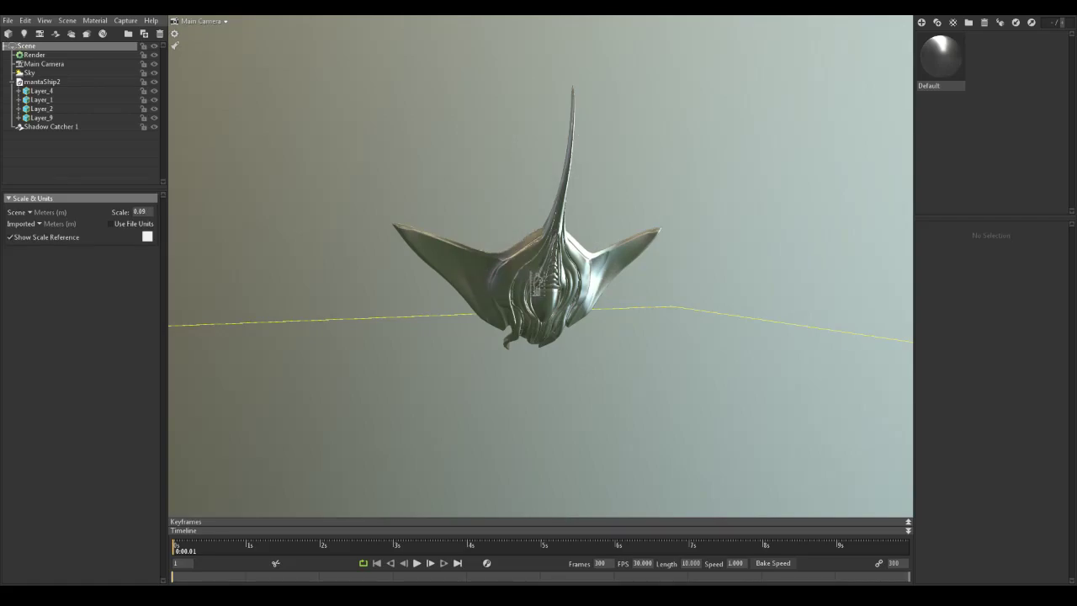
{"action": "left_click", "coordinate": [140, 212]}
{"action": "type", "text": "0.1"}
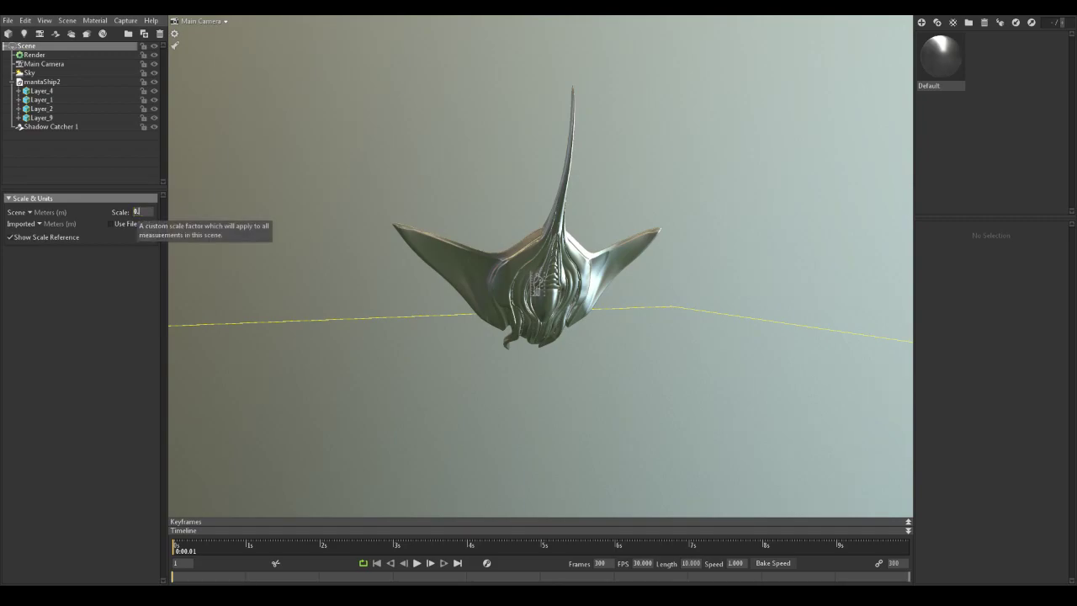
{"action": "key", "text": "Return"}
{"action": "scroll", "coordinate": [540, 265], "scroll_direction": "up", "scroll_amount": 5}
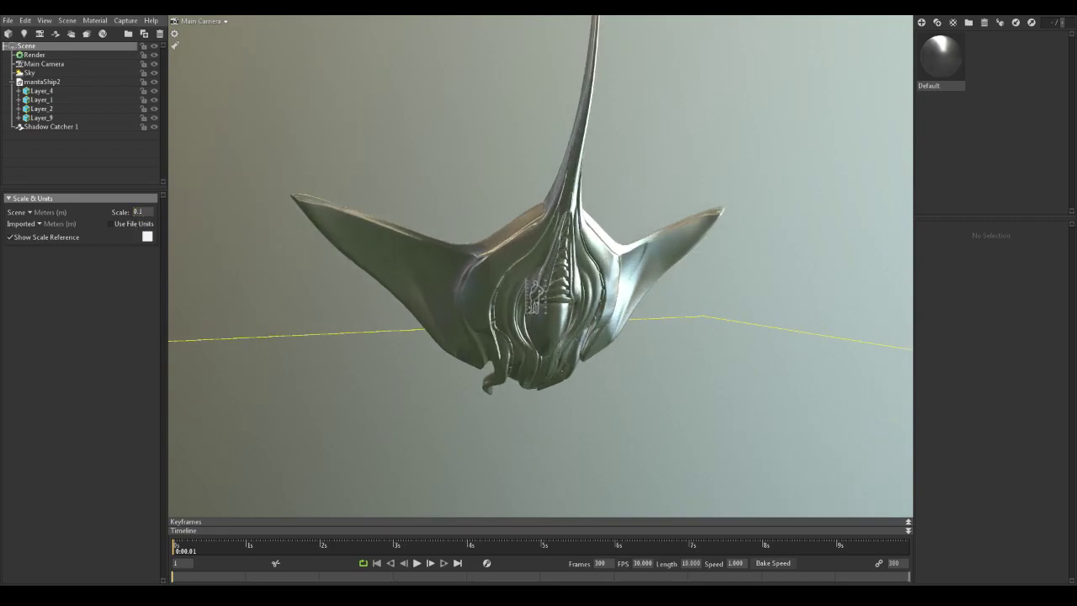
{"action": "scroll", "coordinate": [540, 266], "scroll_direction": "up", "scroll_amount": 2}
{"action": "mouse_move", "coordinate": [540, 266]}
{"action": "left_mouse_down"}
{"action": "mouse_move", "coordinate": [362, 278]}
{"action": "mouse_move", "coordinate": [559, 271]}
{"action": "left_mouse_up"}
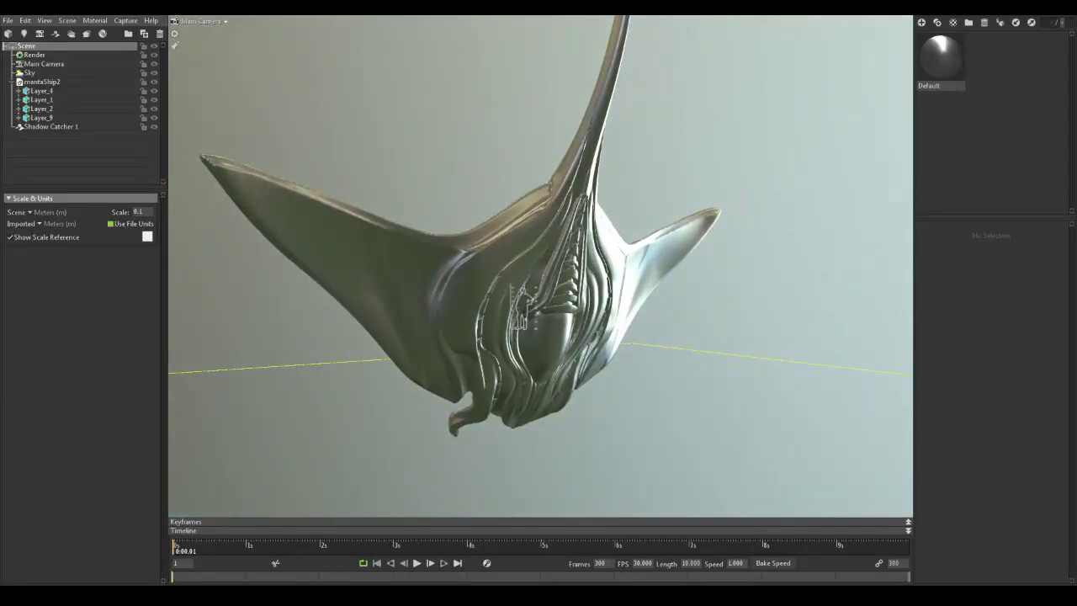
Step: Reset the scene scale to 1 and try Centimeters as the scene unit
{"action": "left_click", "coordinate": [140, 212]}
{"action": "type", "text": "1"}
{"action": "key", "text": "Return"}
{"action": "left_click", "coordinate": [48, 212]}
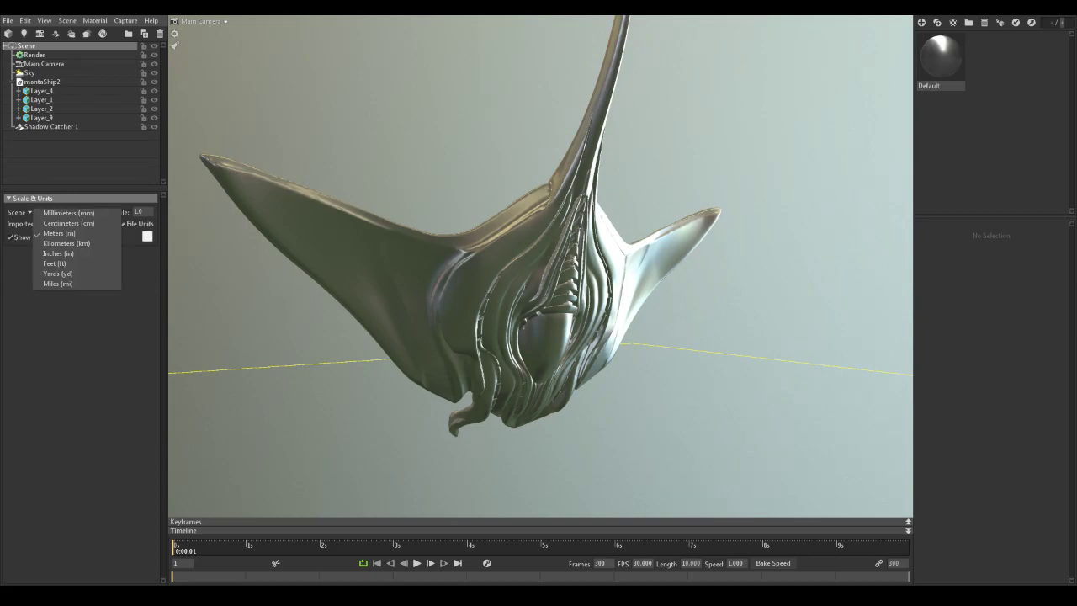
{"action": "left_click", "coordinate": [67, 223]}
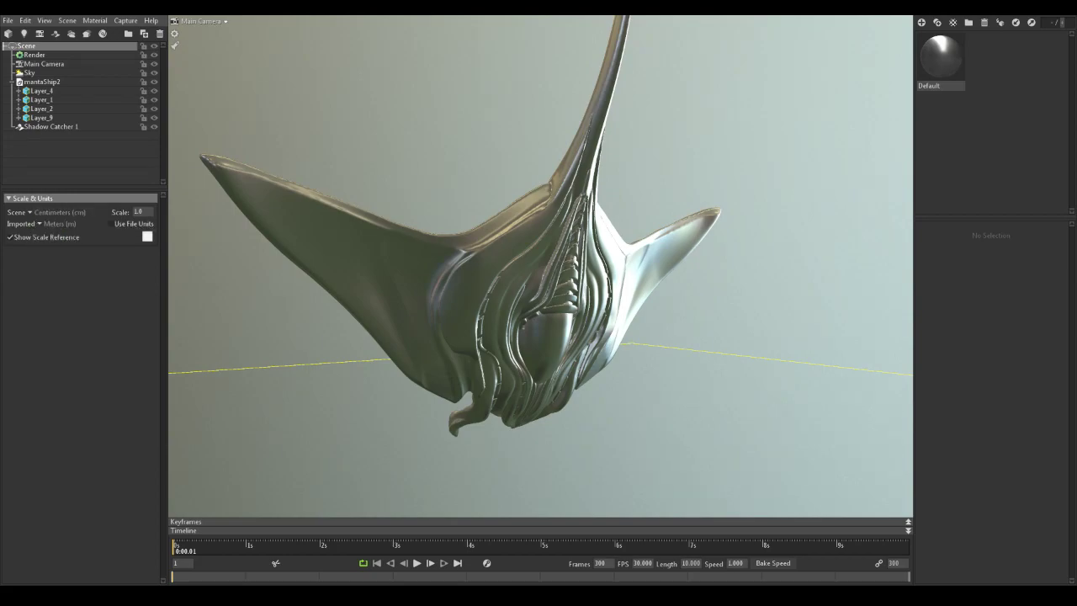
{"action": "left_click_drag", "start_coordinate": [538, 278], "coordinate": [552, 277]}
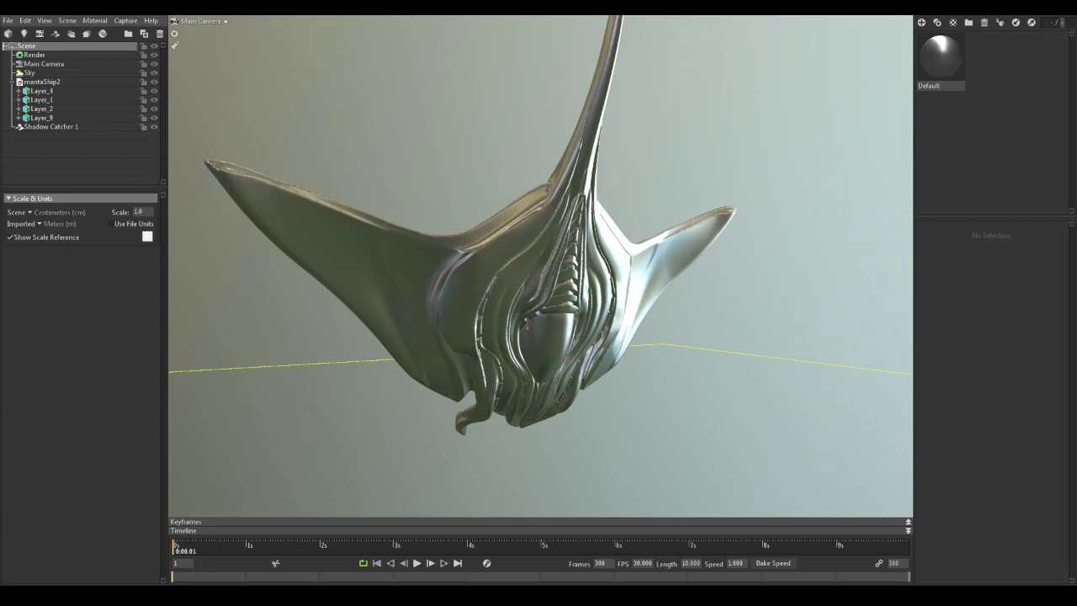
Step: Set the imported unit to Centimeters and the scene unit back to Meters
{"action": "left_click", "coordinate": [51, 224]}
{"action": "left_click", "coordinate": [75, 234]}
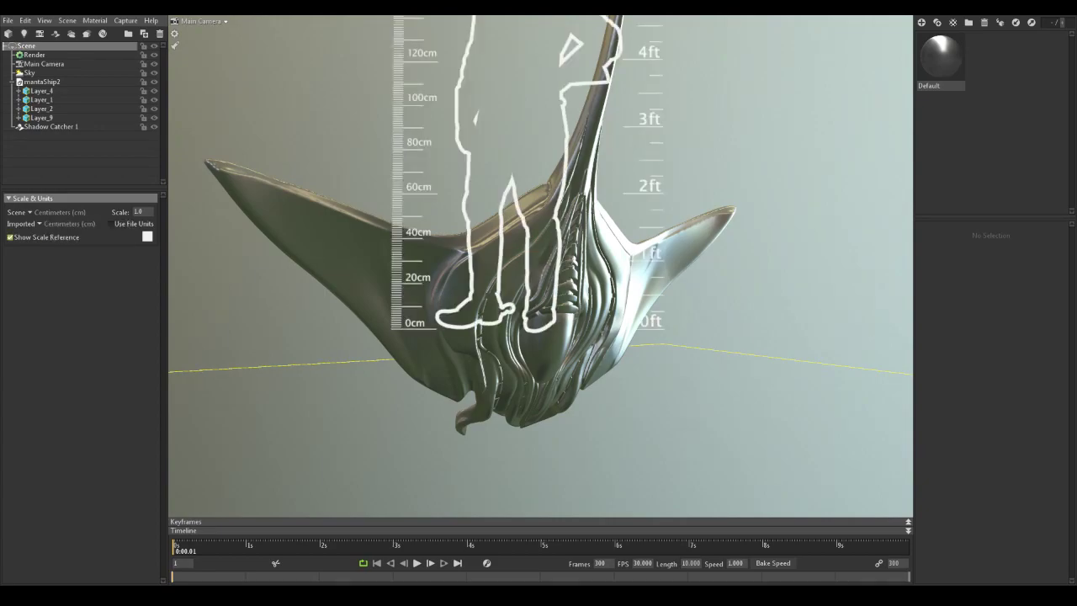
{"action": "left_click", "coordinate": [50, 212]}
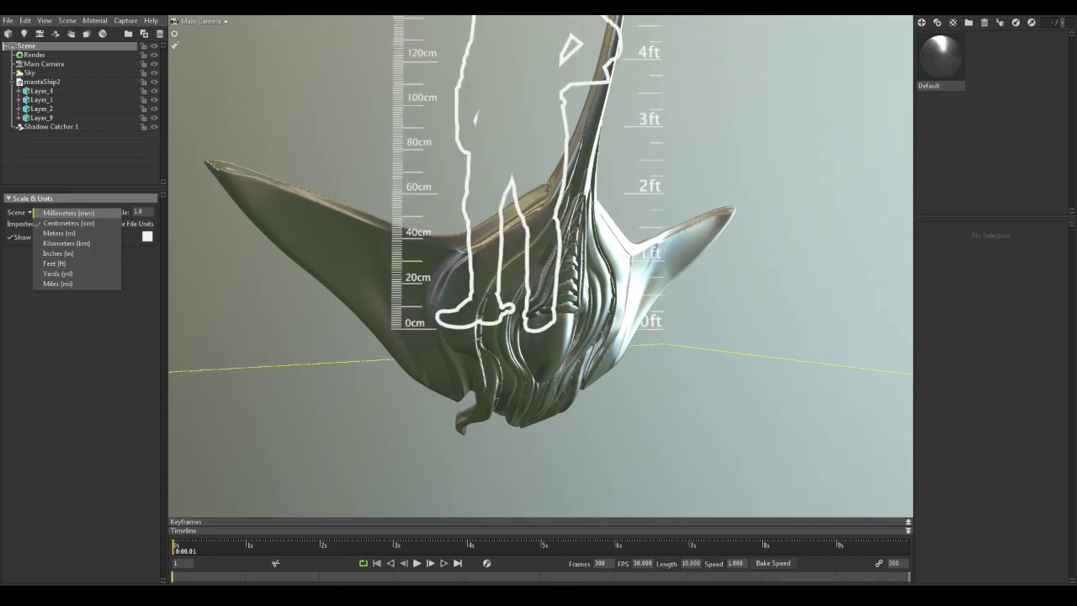
{"action": "left_click", "coordinate": [50, 233]}
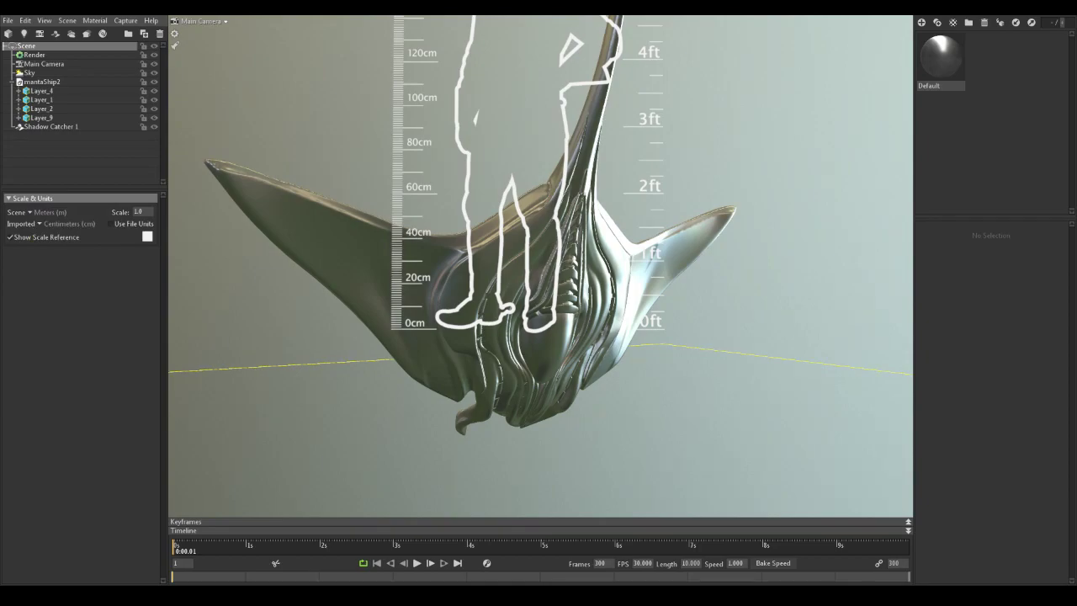
Step: Try scene scales of 1.5, 2.0 and 3.0, comparing the reference figure with the ship from several angles
{"action": "scroll", "coordinate": [540, 266], "scroll_direction": "down", "scroll_amount": 3}
{"action": "left_click_drag", "start_coordinate": [540, 278], "coordinate": [488, 274], "text": "alt"}
{"action": "left_click", "coordinate": [141, 212]}
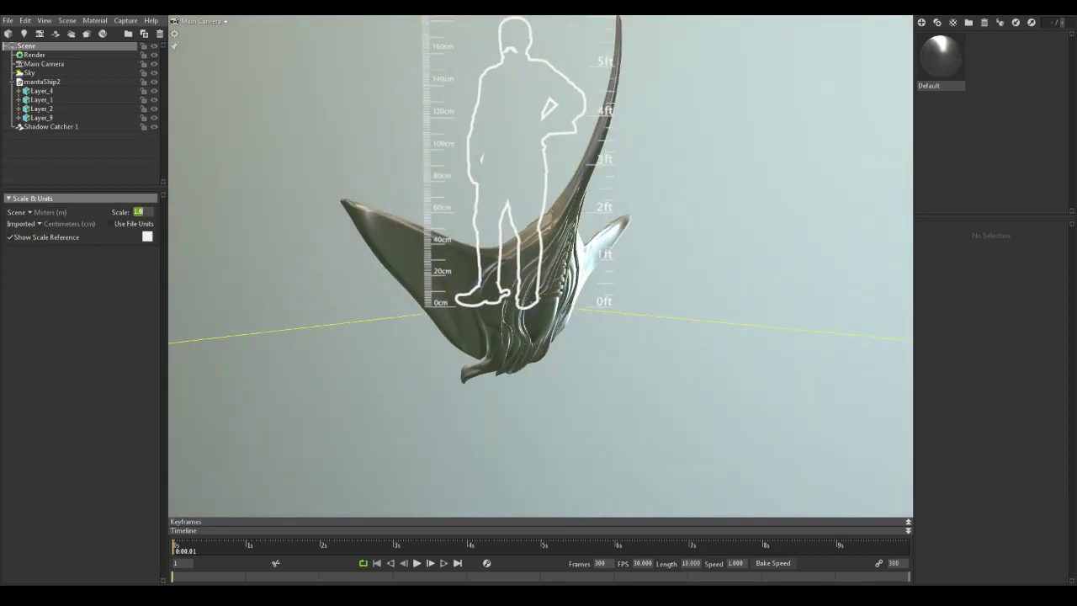
{"action": "type", "text": "1.5"}
{"action": "key", "text": "Return"}
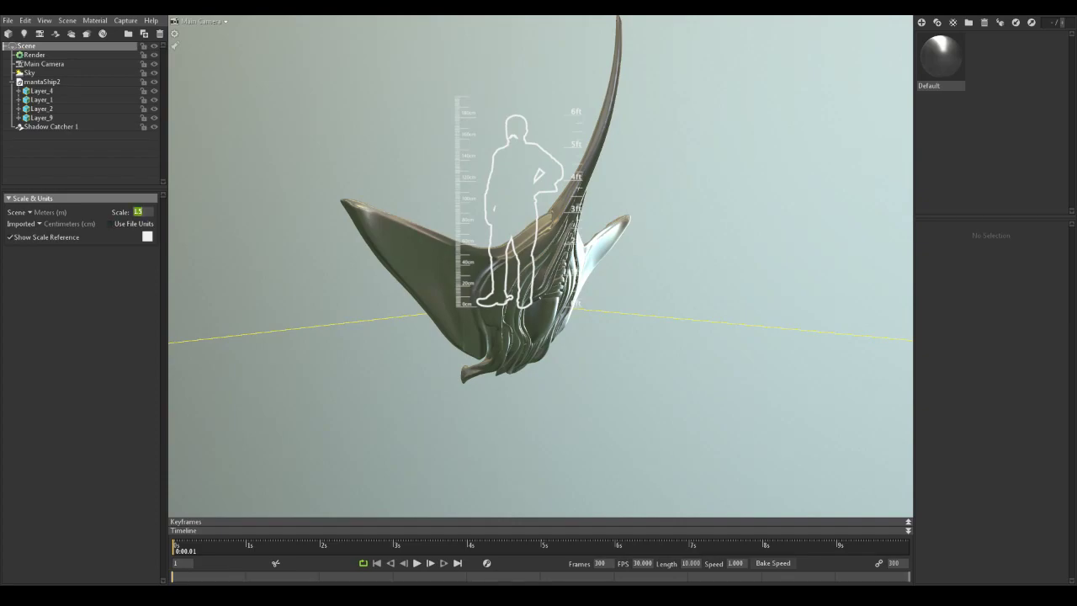
{"action": "type", "text": "2.4"}
{"action": "key", "text": "Return"}
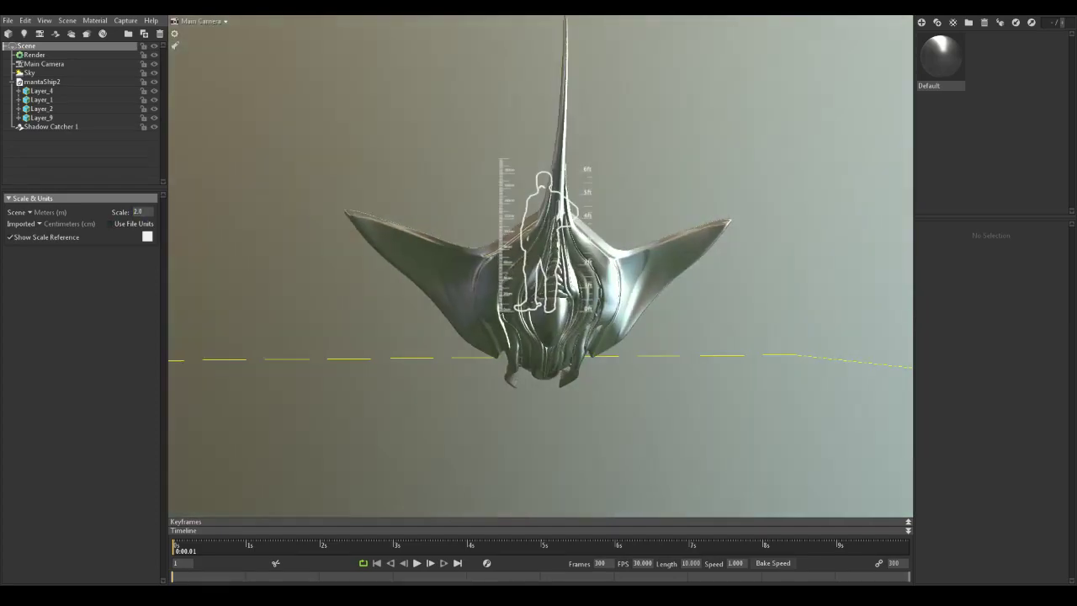
{"action": "left_click_drag", "start_coordinate": [541, 277], "coordinate": [550, 281], "text": "alt"}
{"action": "type", "text": "3.0"}
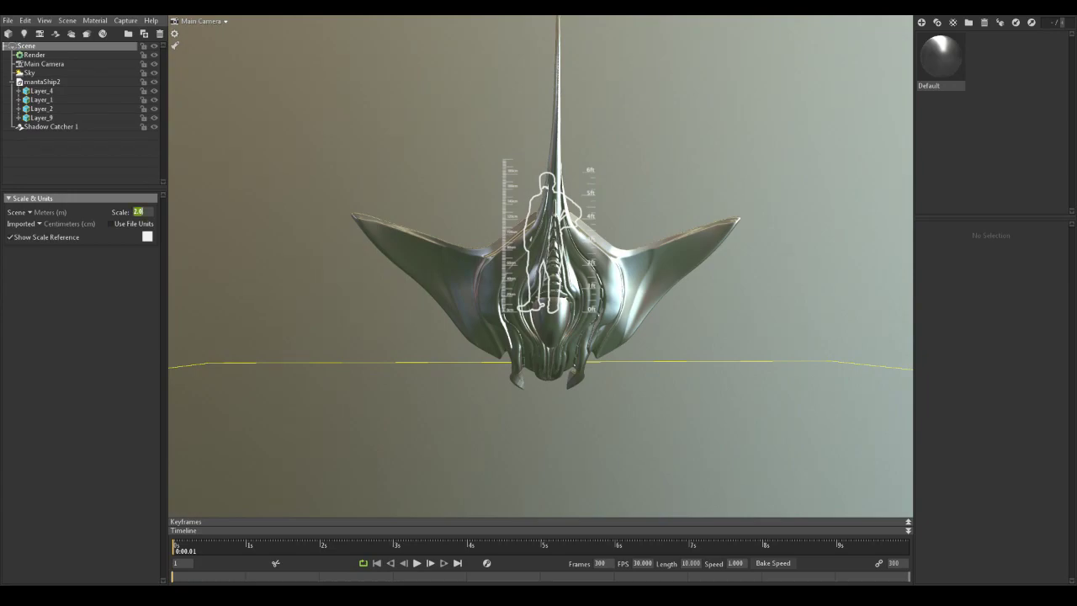
{"action": "key", "text": "Return"}
{"action": "left_click_drag", "start_coordinate": [540, 282], "coordinate": [463, 291], "text": "alt"}
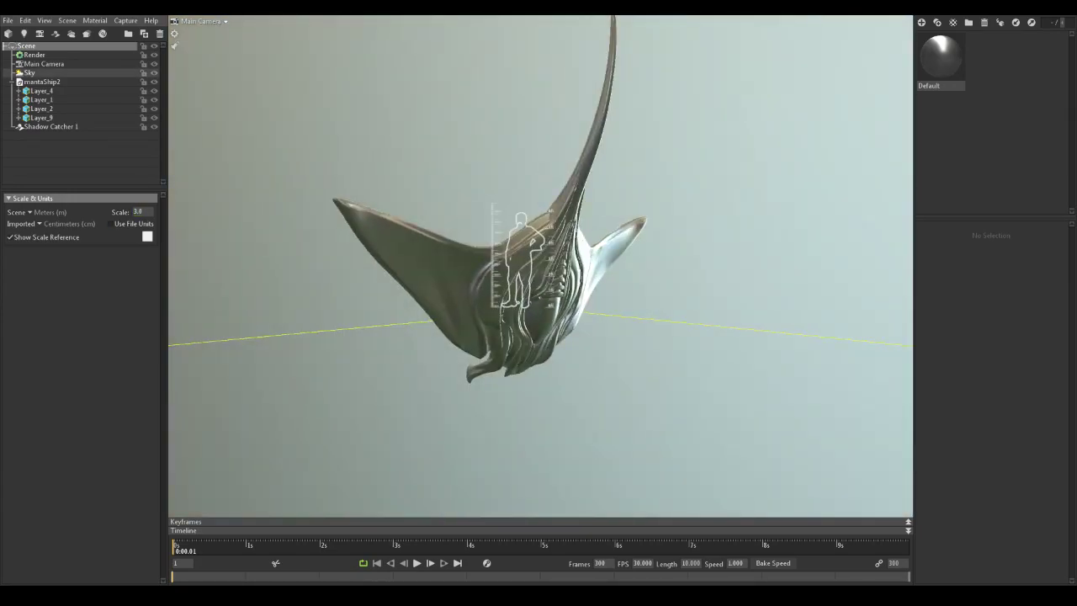
{"action": "left_click", "coordinate": [42, 81]}
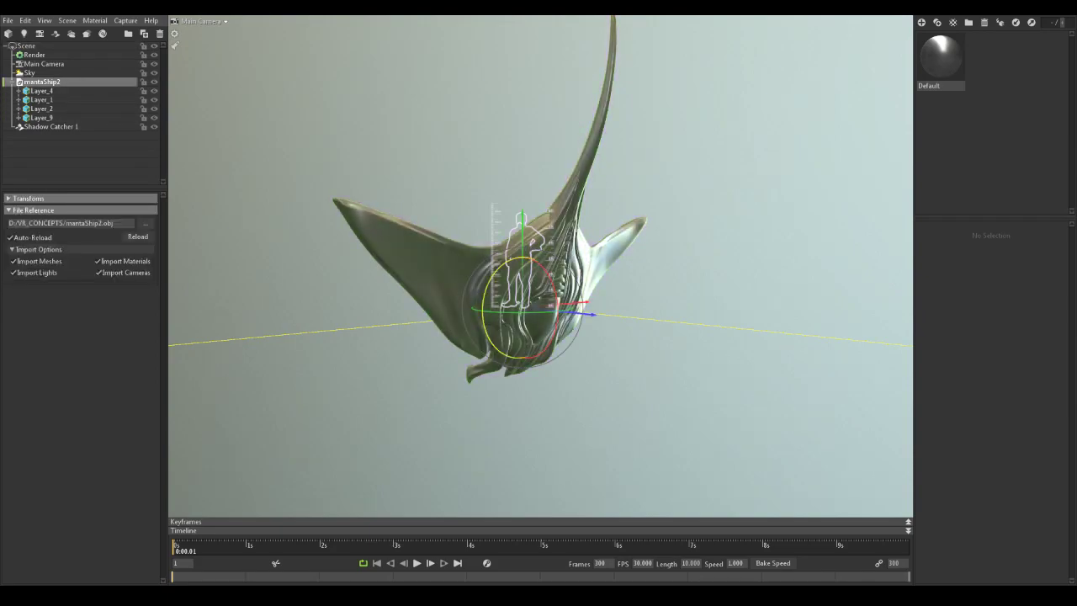
{"action": "left_click_drag", "start_coordinate": [556, 295], "coordinate": [303, 277]}
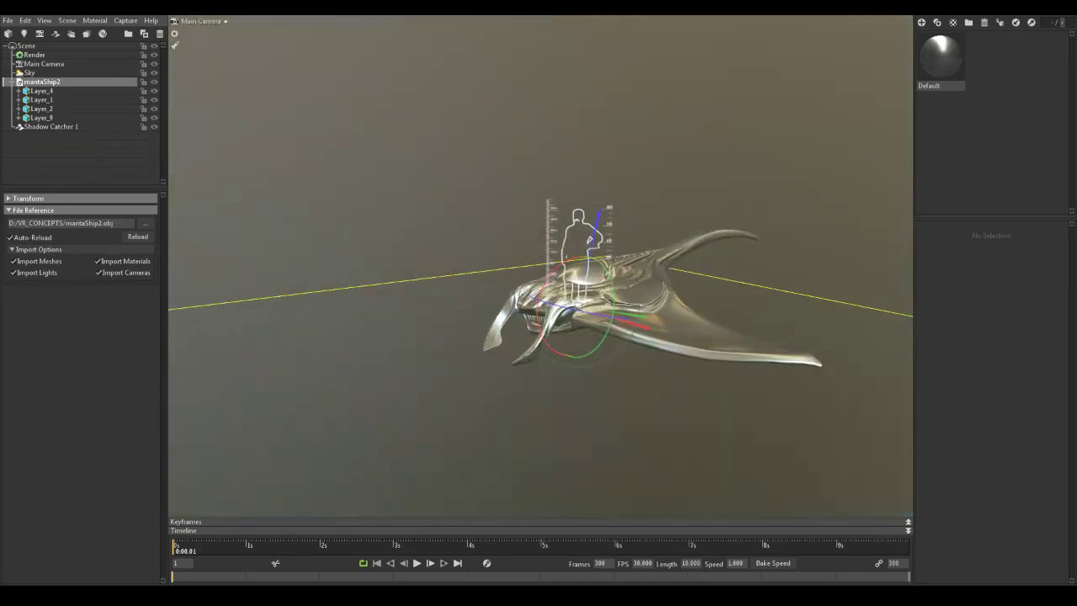
{"action": "scroll", "coordinate": [541, 266], "scroll_direction": "up", "scroll_amount": 5}
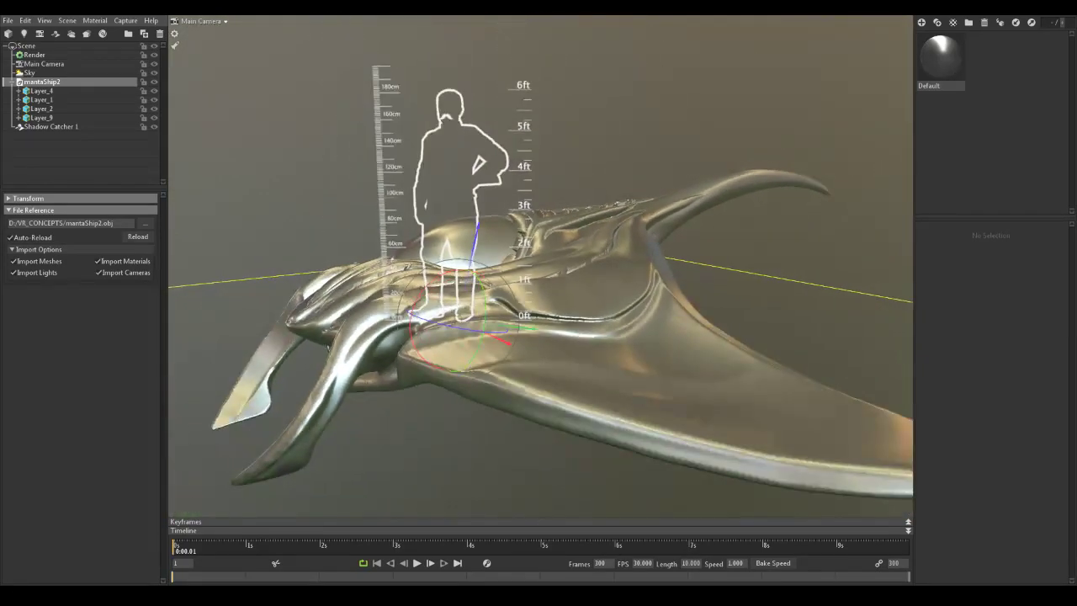
Step: Try a scene scale of 3.5 and compare the figure with the cockpit from the ship's other side
{"action": "left_click", "coordinate": [27, 46]}
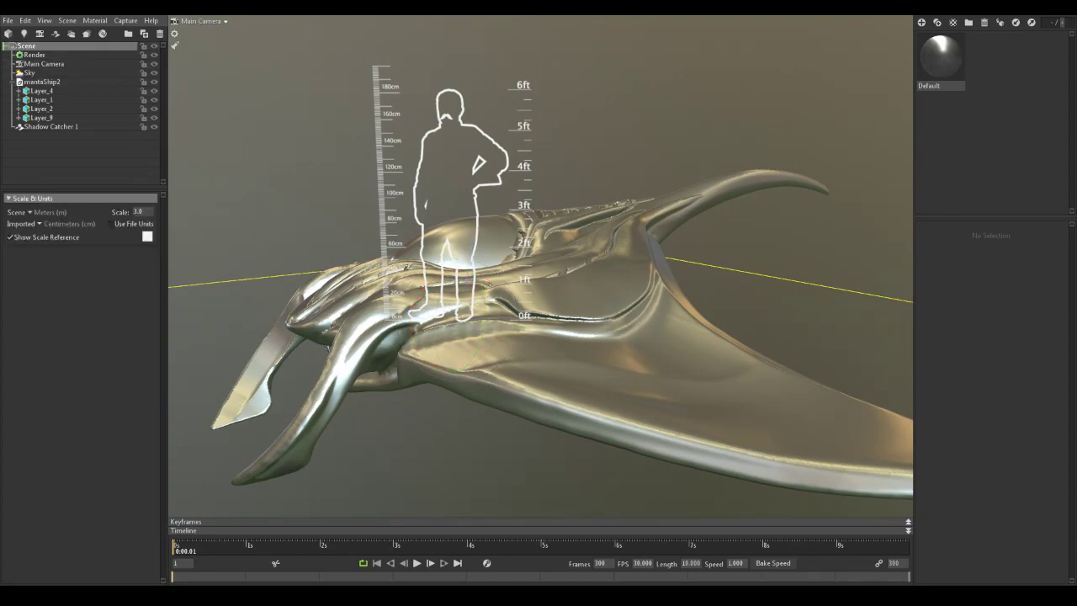
{"action": "left_click", "coordinate": [139, 213]}
{"action": "type", "text": "3.5"}
{"action": "key", "text": "Return"}
{"action": "left_click_drag", "start_coordinate": [437, 303], "coordinate": [690, 324]}
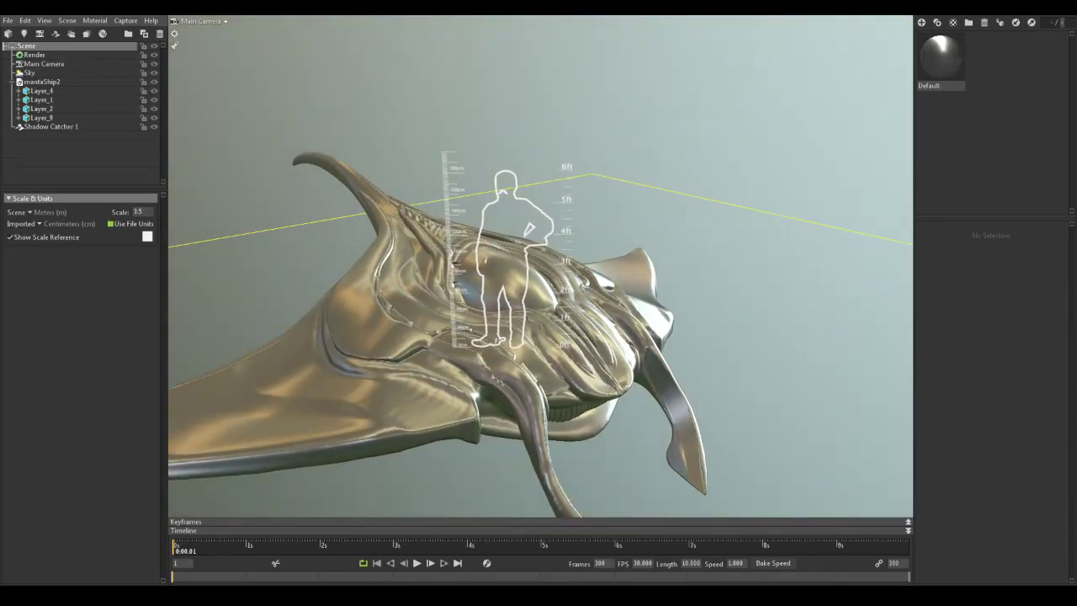
Step: Set the scene scale to 4.0 and check the figure against the cockpit from the front
{"action": "left_click", "coordinate": [138, 212]}
{"action": "type", "text": "4.4"}
{"action": "key", "text": "Return"}
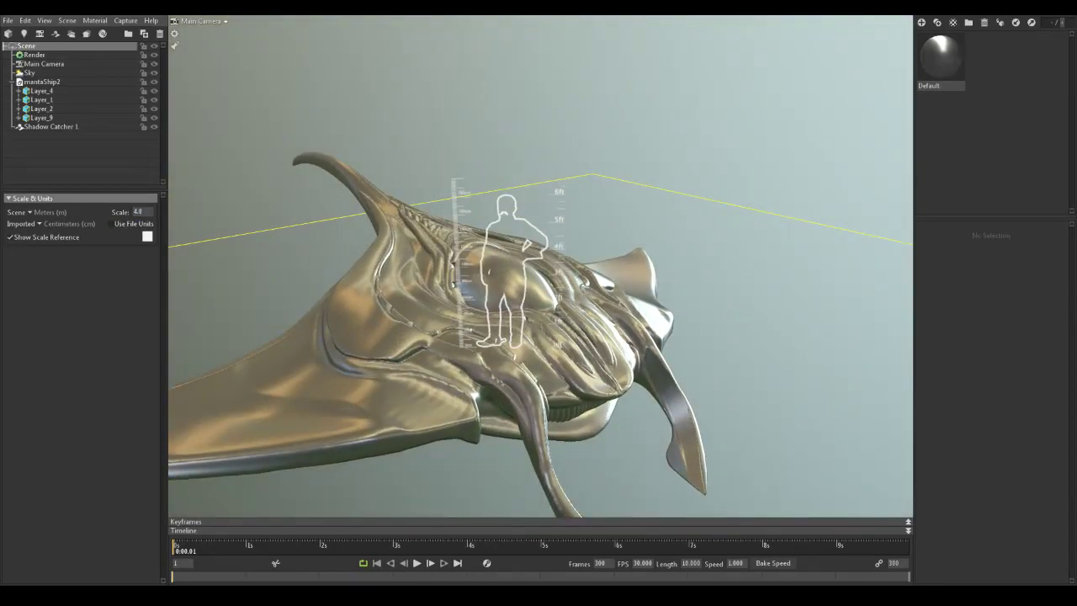
{"action": "left_click_drag", "start_coordinate": [656, 337], "coordinate": [598, 328]}
{"action": "left_click", "coordinate": [673, 135]}
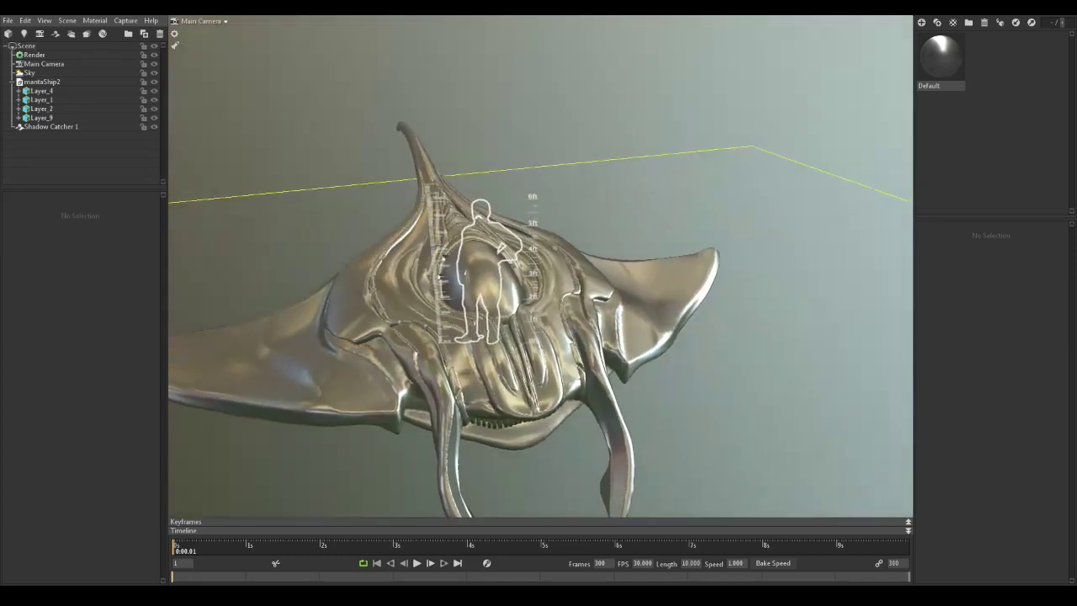
Step: Turn off the Scene object's scale reference and frame the ship's front
{"action": "left_click", "coordinate": [42, 46]}
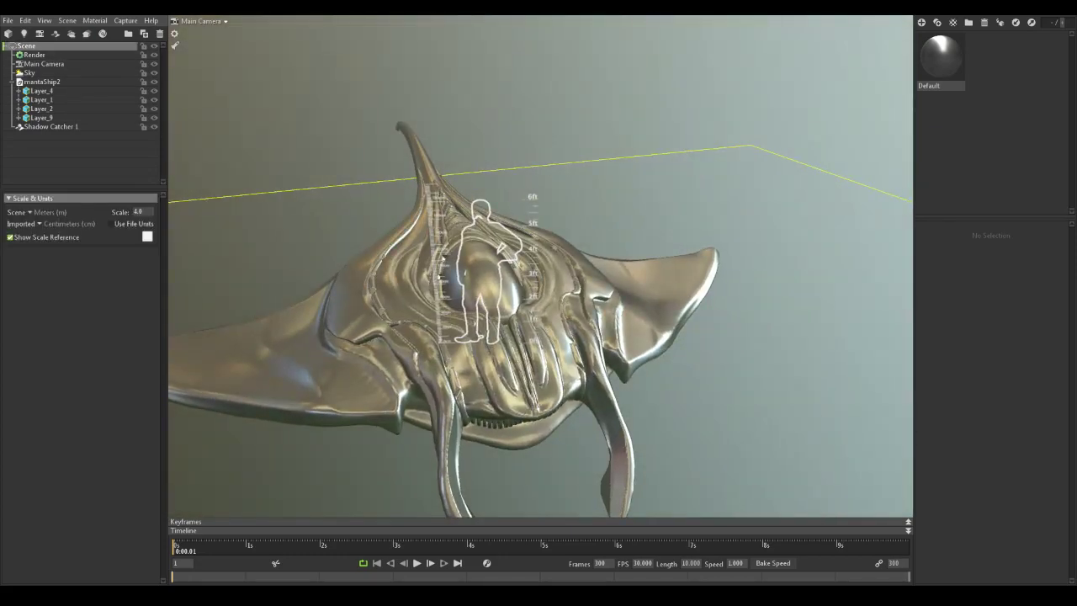
{"action": "left_click", "coordinate": [10, 237]}
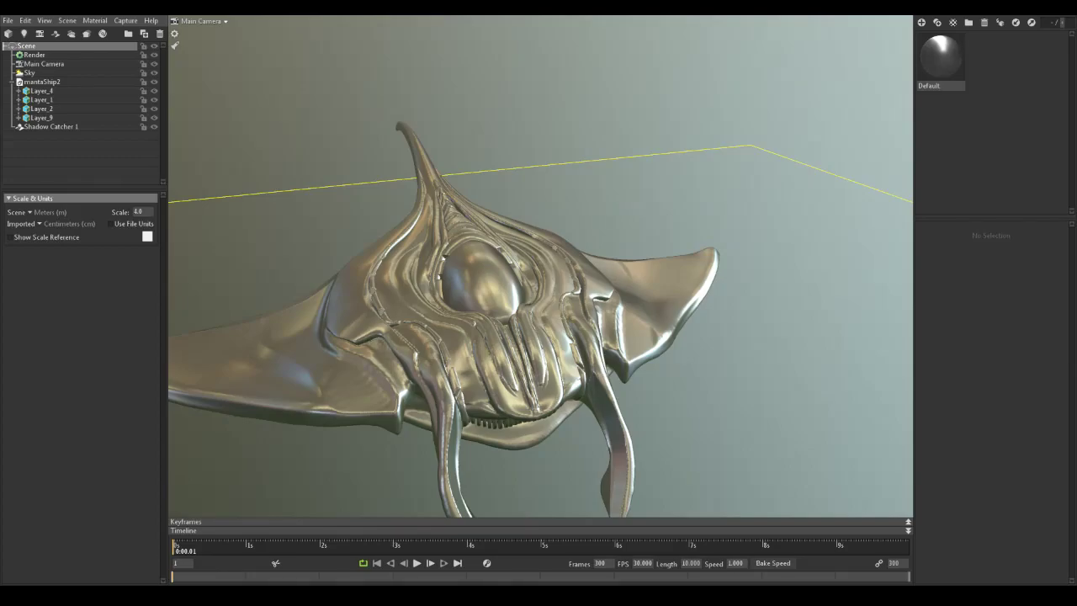
{"action": "left_click_drag", "start_coordinate": [505, 278], "coordinate": [589, 315], "text": "alt"}
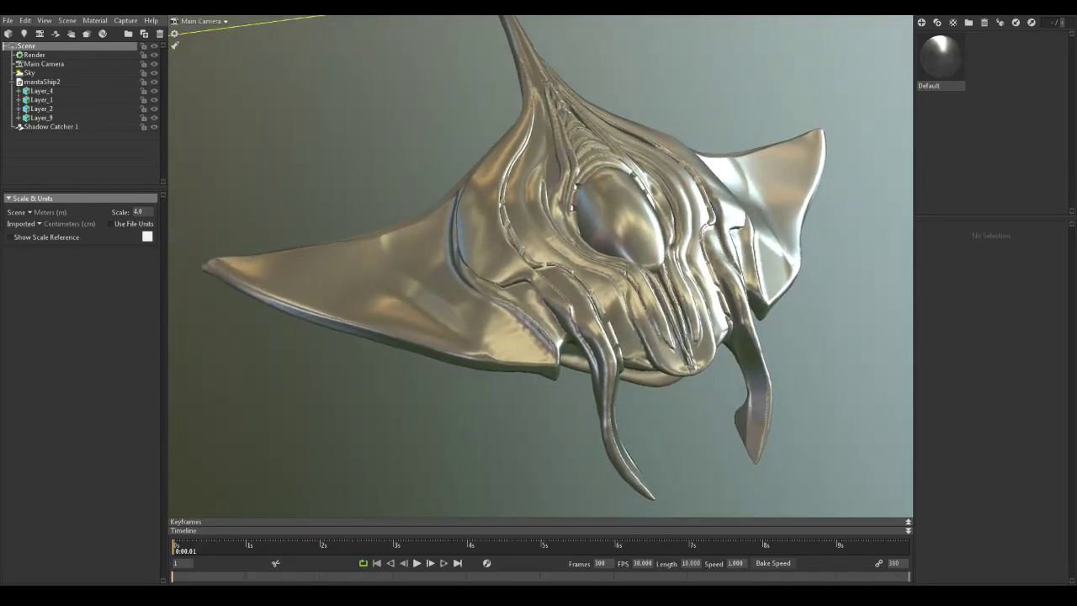
Step: Select Layer_4, create a new material and set that material's emissive type to Emissive
{"action": "left_click", "coordinate": [41, 90]}
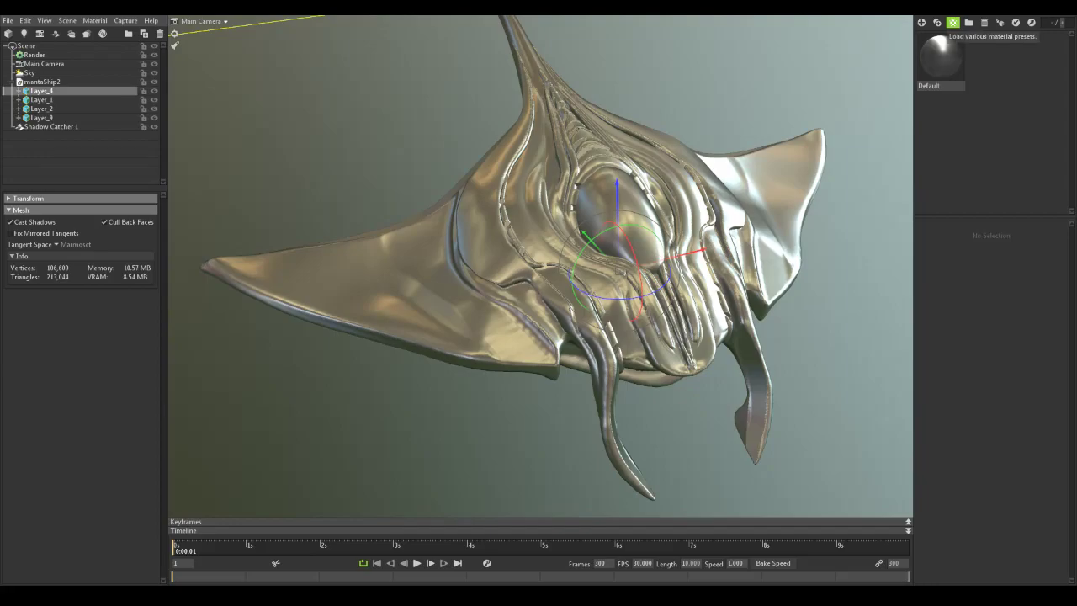
{"action": "left_click", "coordinate": [922, 22]}
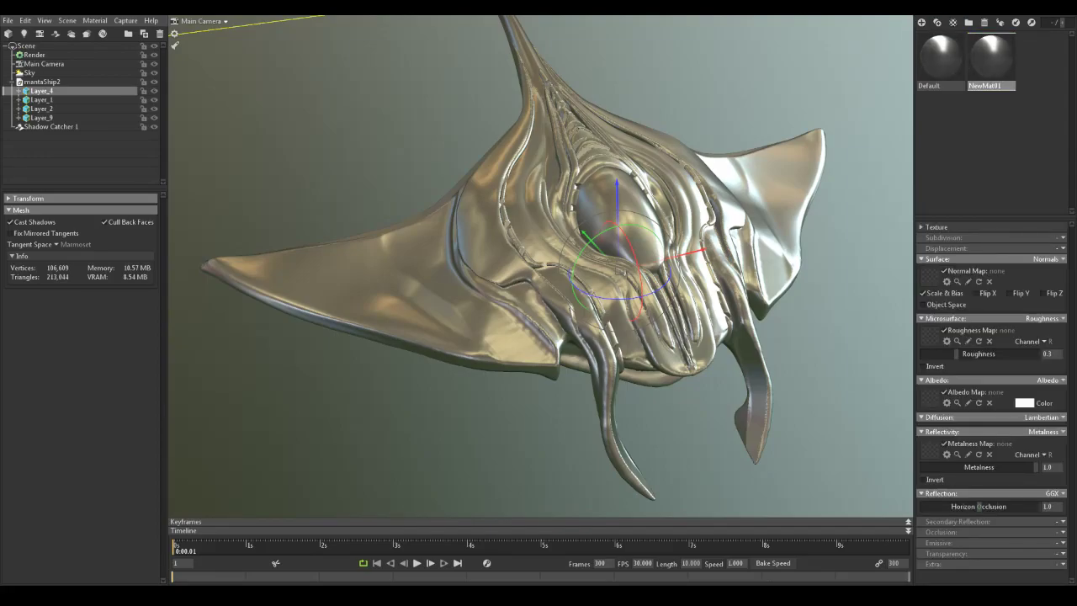
{"action": "left_click", "coordinate": [1062, 542]}
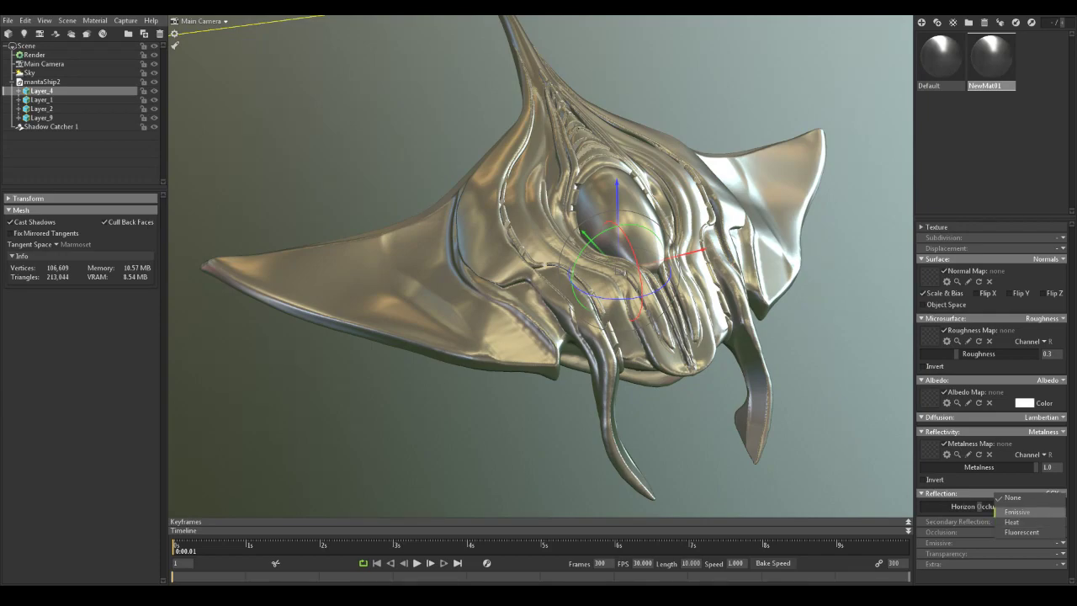
{"action": "left_click", "coordinate": [1018, 511]}
{"action": "scroll", "coordinate": [1017, 512], "scroll_direction": "down", "scroll_amount": 2}
Step: Set the new material's emissive colour to blue 3c70fa
{"action": "left_click", "coordinate": [1024, 527]}
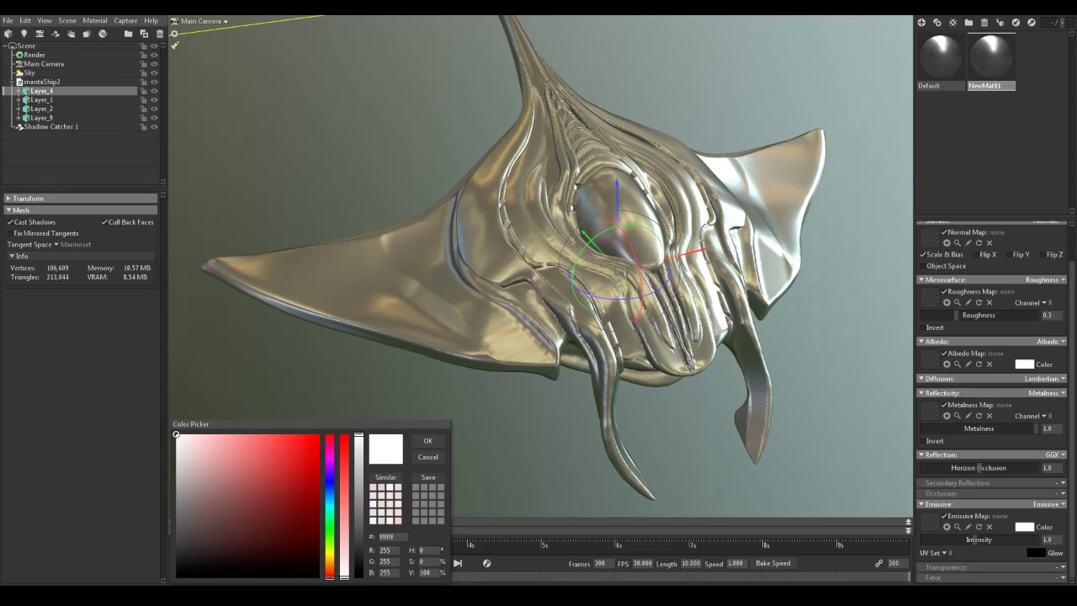
{"action": "left_click_drag", "start_coordinate": [330, 576], "coordinate": [330, 486]}
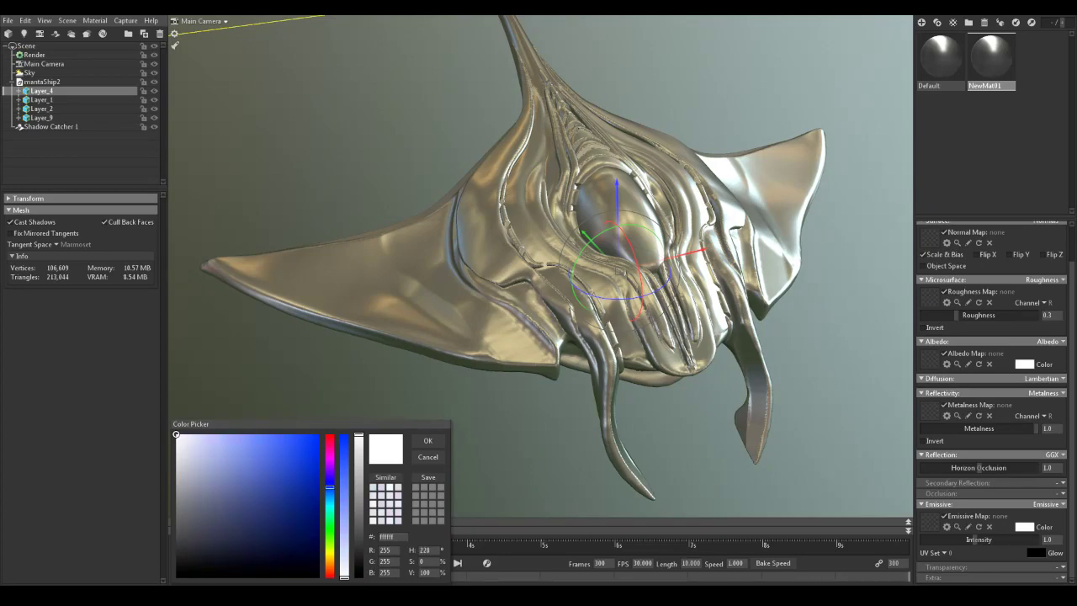
{"action": "mouse_move", "coordinate": [175, 435]}
{"action": "left_mouse_down"}
{"action": "mouse_move", "coordinate": [318, 436]}
{"action": "mouse_move", "coordinate": [284, 434]}
{"action": "left_mouse_up"}
{"action": "left_click_drag", "start_coordinate": [330, 487], "coordinate": [330, 489]}
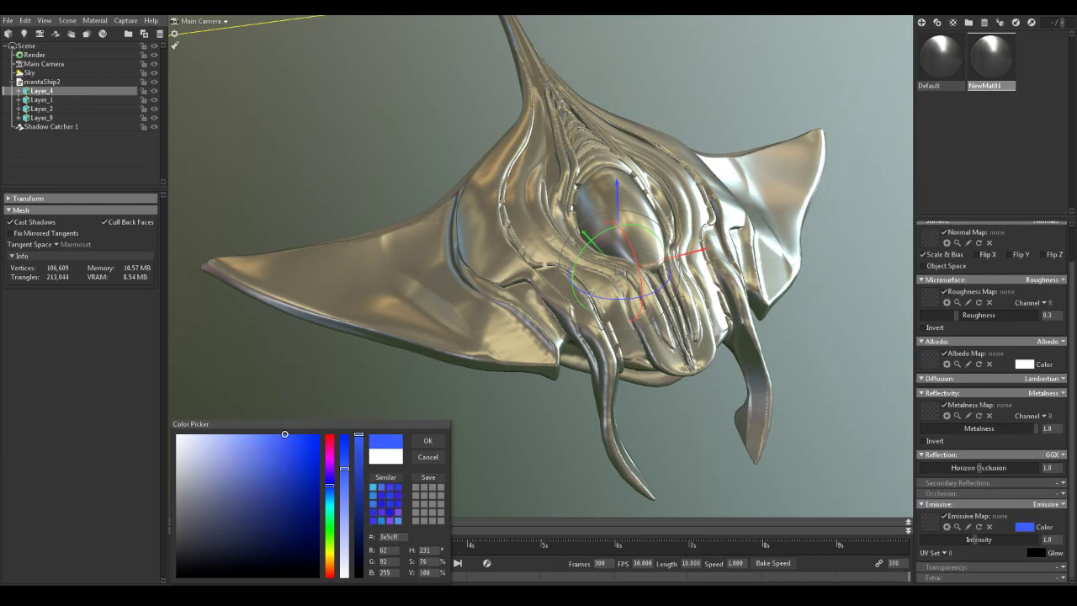
{"action": "mouse_move", "coordinate": [284, 434]}
{"action": "left_mouse_down"}
{"action": "mouse_move", "coordinate": [320, 438]}
{"action": "mouse_move", "coordinate": [285, 437]}
{"action": "left_mouse_up"}
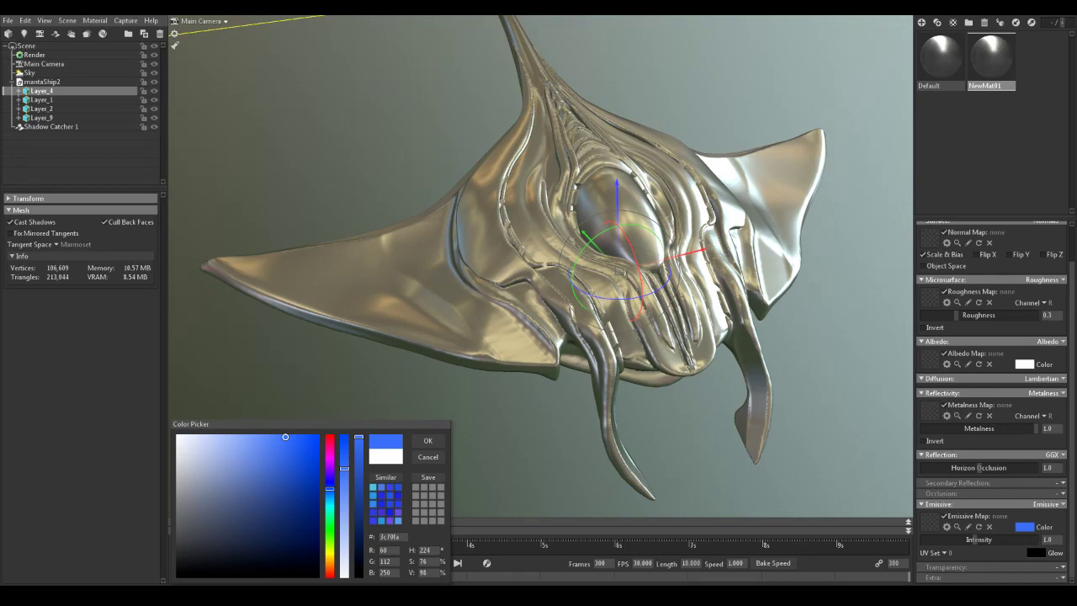
{"action": "left_click", "coordinate": [428, 441]}
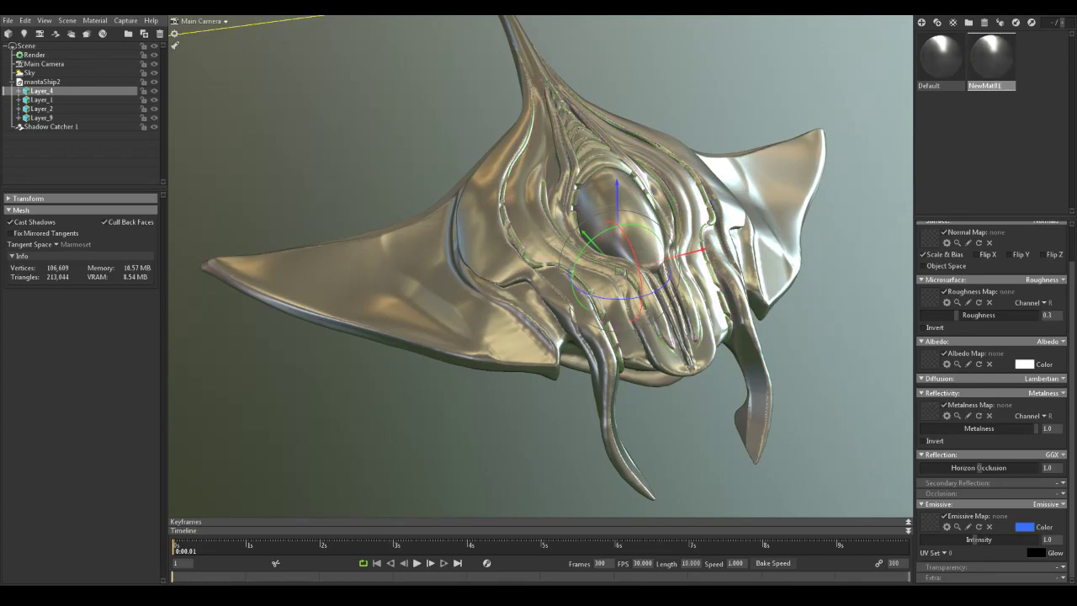
Step: Raise the emissive intensity to 6.958 and set the glow colour to white (ffffff)
{"action": "left_click", "coordinate": [1036, 553]}
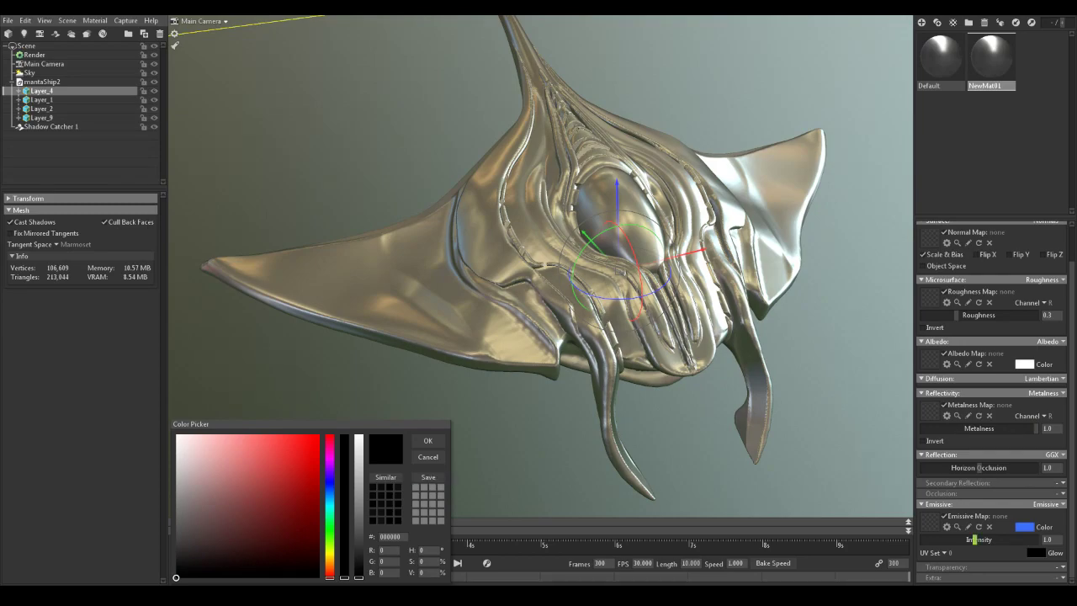
{"action": "left_click_drag", "start_coordinate": [975, 539], "coordinate": [1023, 539]}
{"action": "left_click", "coordinate": [176, 434]}
{"action": "mouse_move", "coordinate": [176, 434]}
{"action": "left_mouse_down"}
{"action": "mouse_move", "coordinate": [176, 503]}
{"action": "mouse_move", "coordinate": [176, 434]}
{"action": "left_mouse_up"}
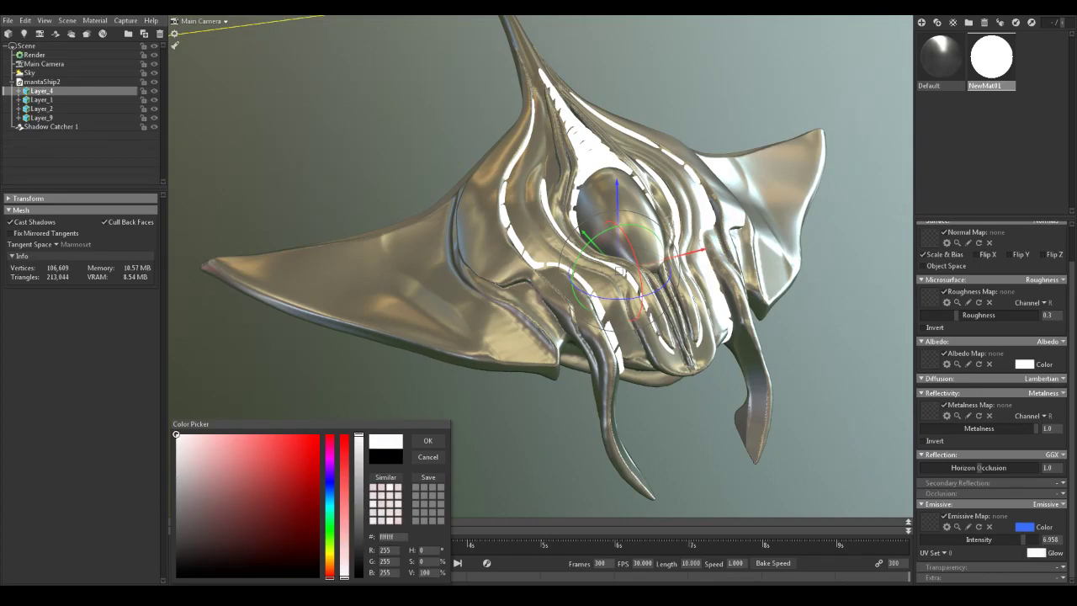
{"action": "left_click", "coordinate": [1024, 526]}
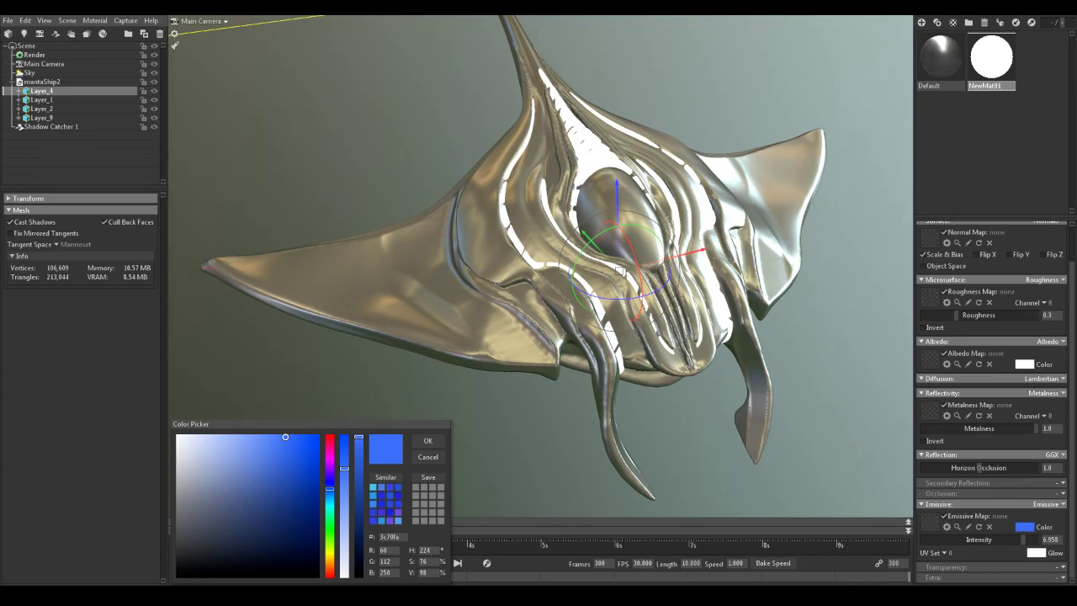
{"action": "left_click", "coordinate": [373, 487]}
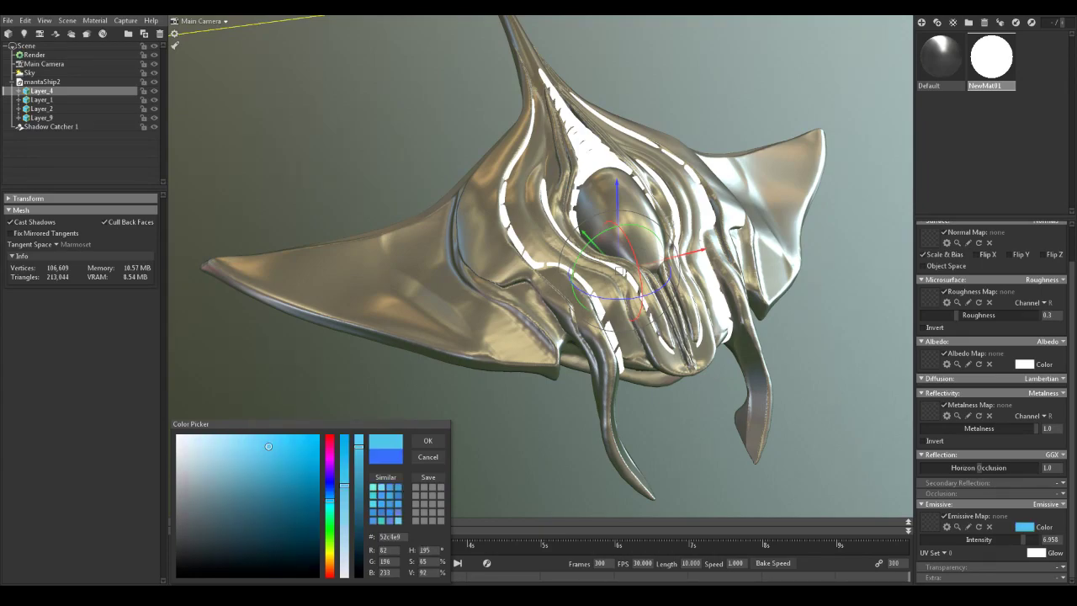
{"action": "left_click", "coordinate": [428, 457]}
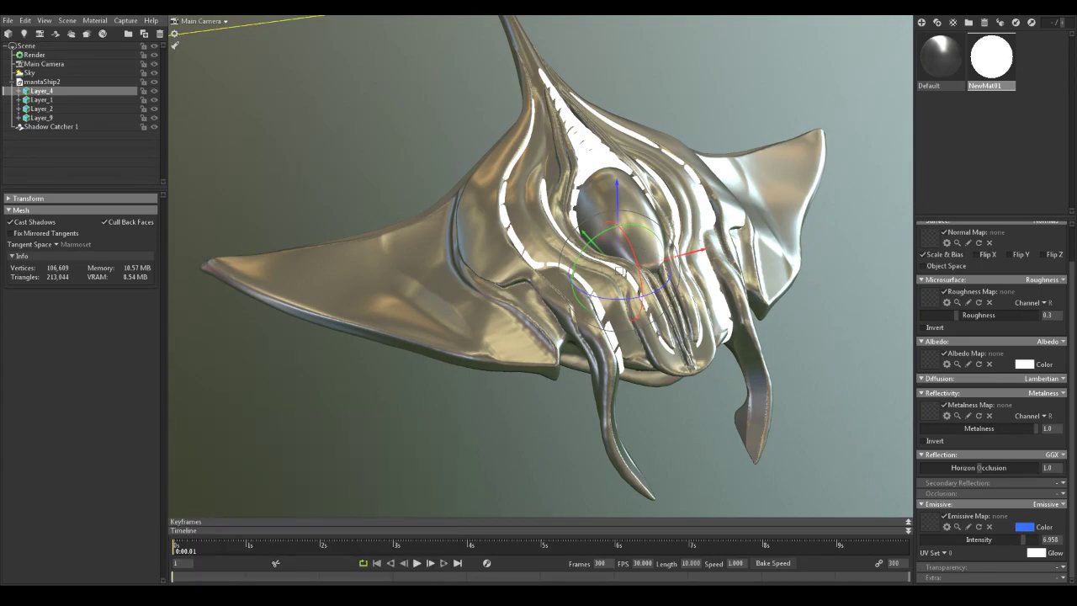
Step: Set the emissive material's glow colour to saturated blue 055bef and its intensity to 5.549
{"action": "left_click", "coordinate": [1036, 553]}
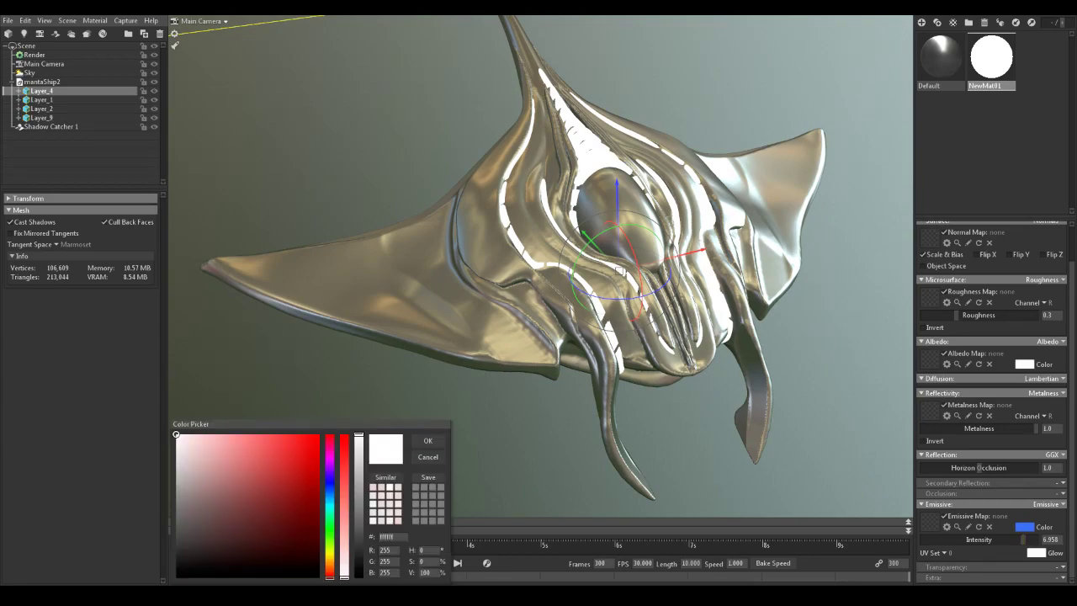
{"action": "left_click_drag", "start_coordinate": [329, 492], "coordinate": [330, 490]}
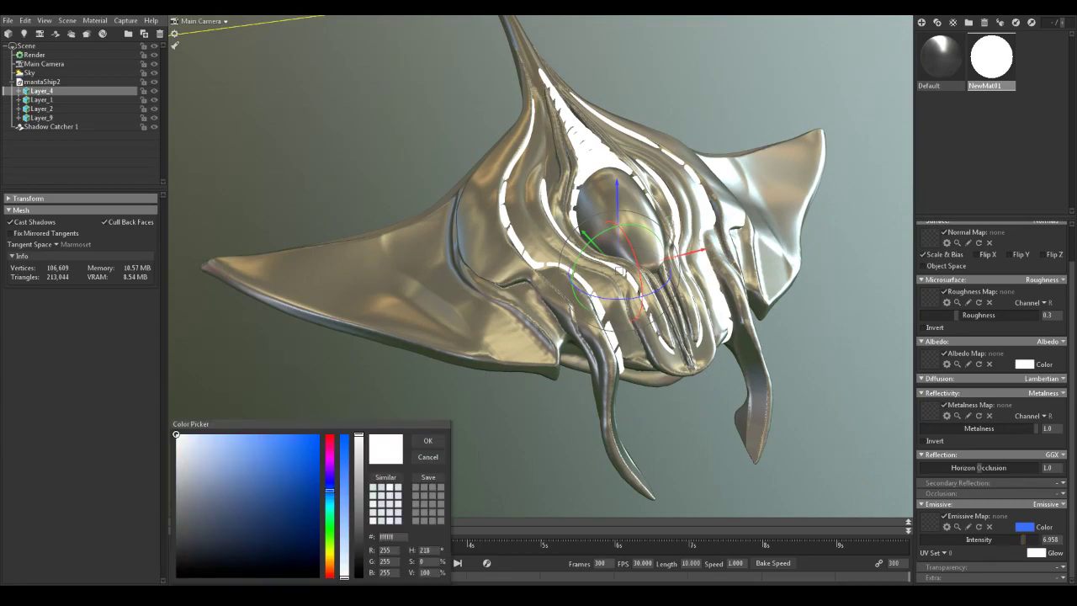
{"action": "left_click", "coordinate": [305, 434]}
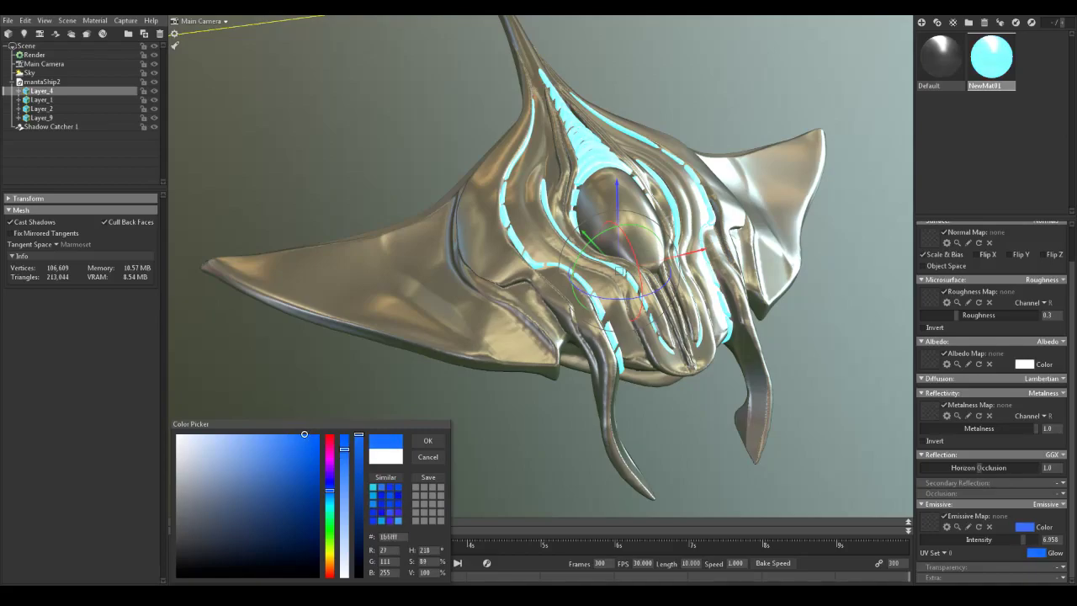
{"action": "left_click_drag", "start_coordinate": [304, 434], "coordinate": [316, 443]}
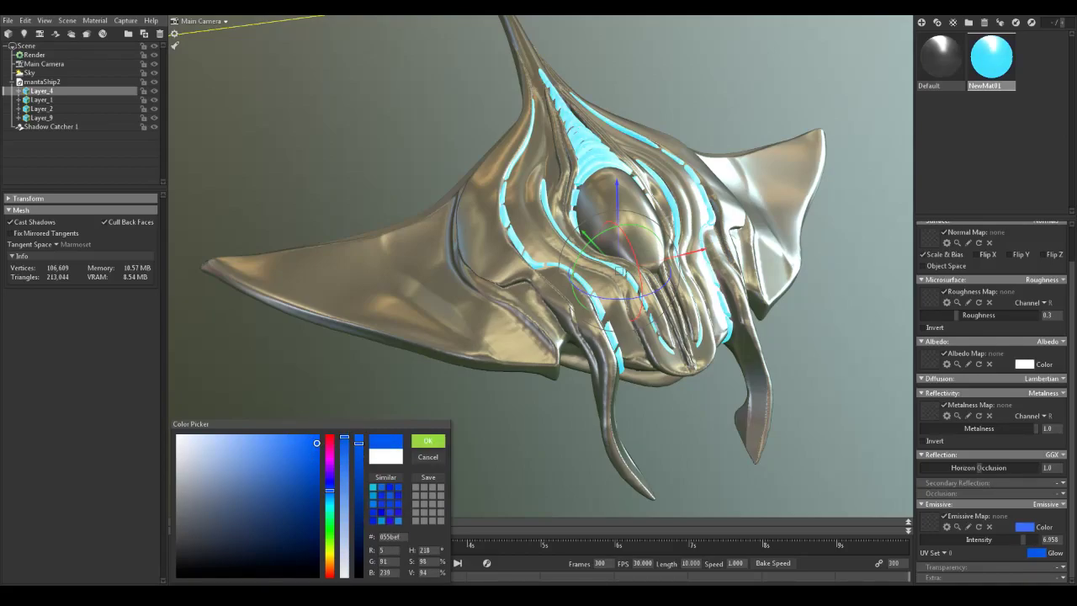
{"action": "left_click", "coordinate": [427, 441]}
{"action": "mouse_move", "coordinate": [1022, 539]}
{"action": "left_mouse_down"}
{"action": "mouse_move", "coordinate": [985, 540]}
{"action": "mouse_move", "coordinate": [1016, 540]}
{"action": "left_mouse_up"}
{"action": "left_click", "coordinate": [50, 127]}
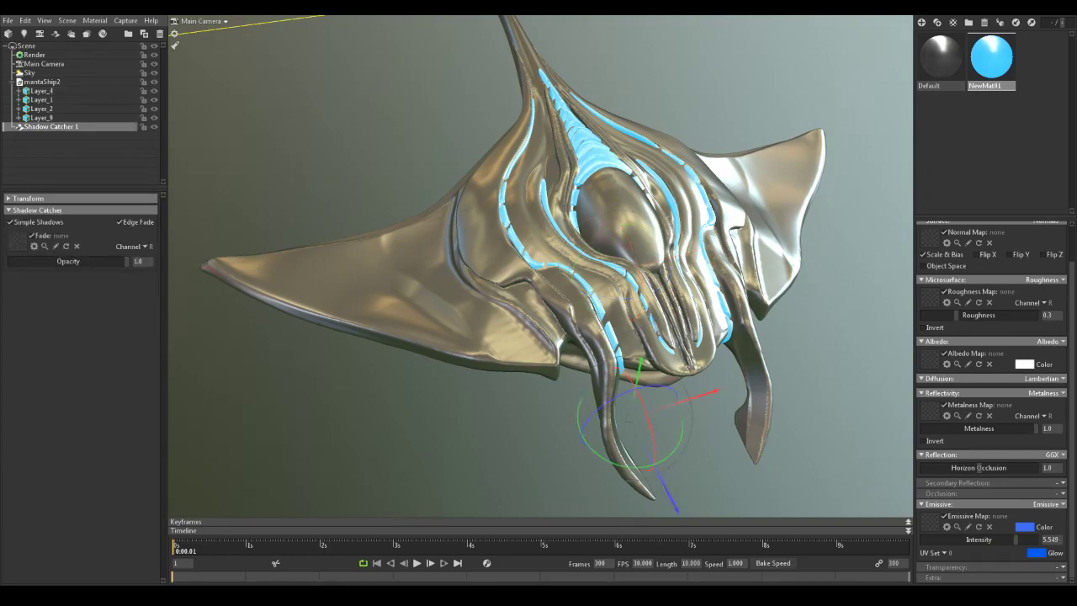
{"action": "scroll", "coordinate": [629, 419], "scroll_direction": "up", "scroll_amount": 1}
{"action": "scroll", "coordinate": [661, 301], "scroll_direction": "down", "scroll_amount": 3}
Step: Add the Glass Simple preset material and apply it to the cockpit canopy, Layer_1
{"action": "left_click", "coordinate": [625, 216]}
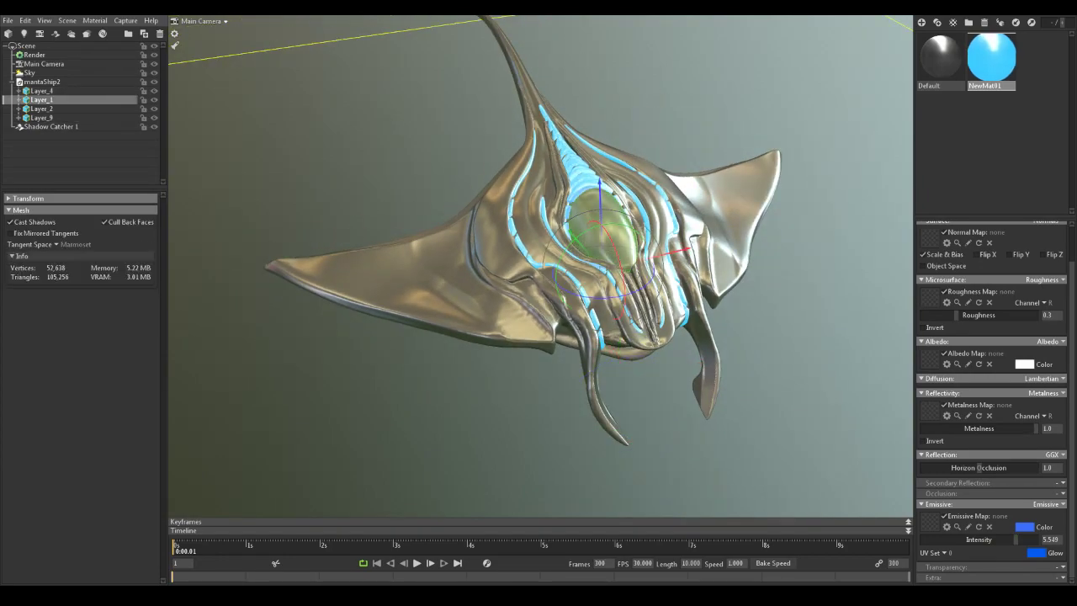
{"action": "left_click", "coordinate": [954, 22]}
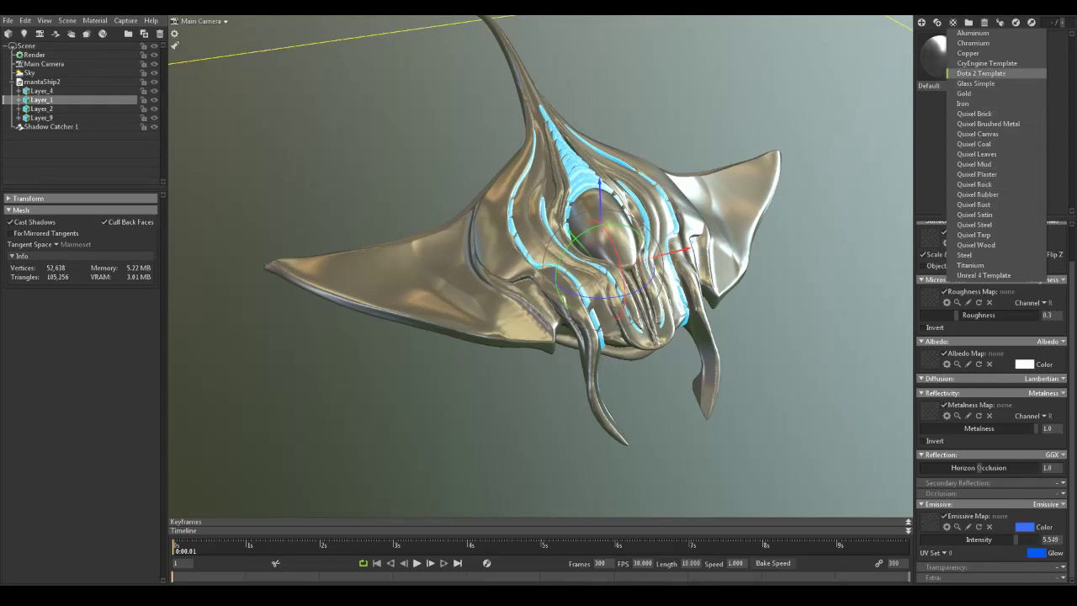
{"action": "left_click", "coordinate": [976, 84]}
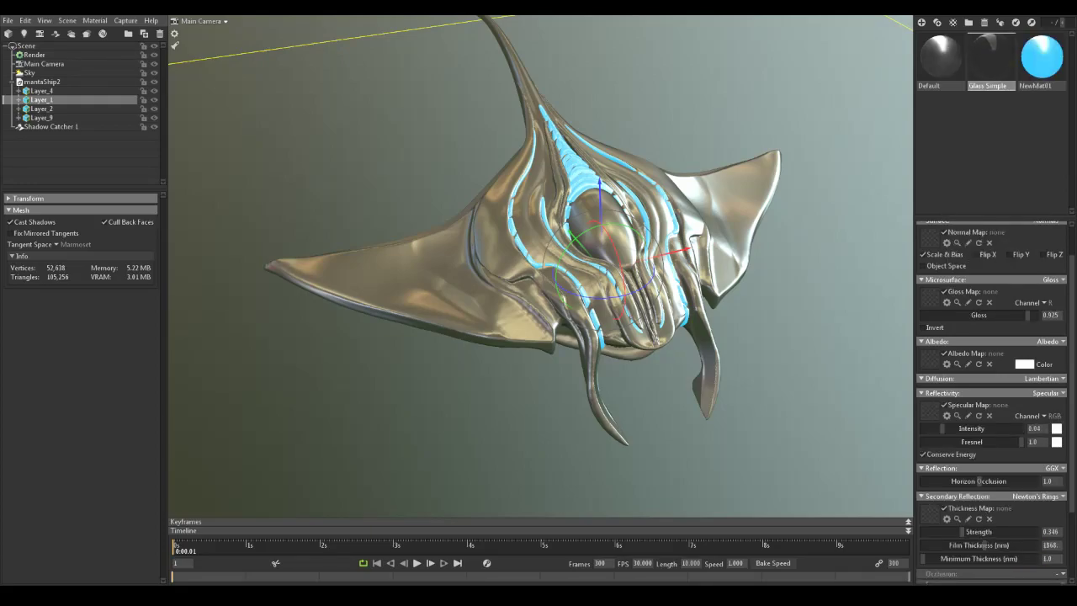
{"action": "right_click", "coordinate": [991, 58]}
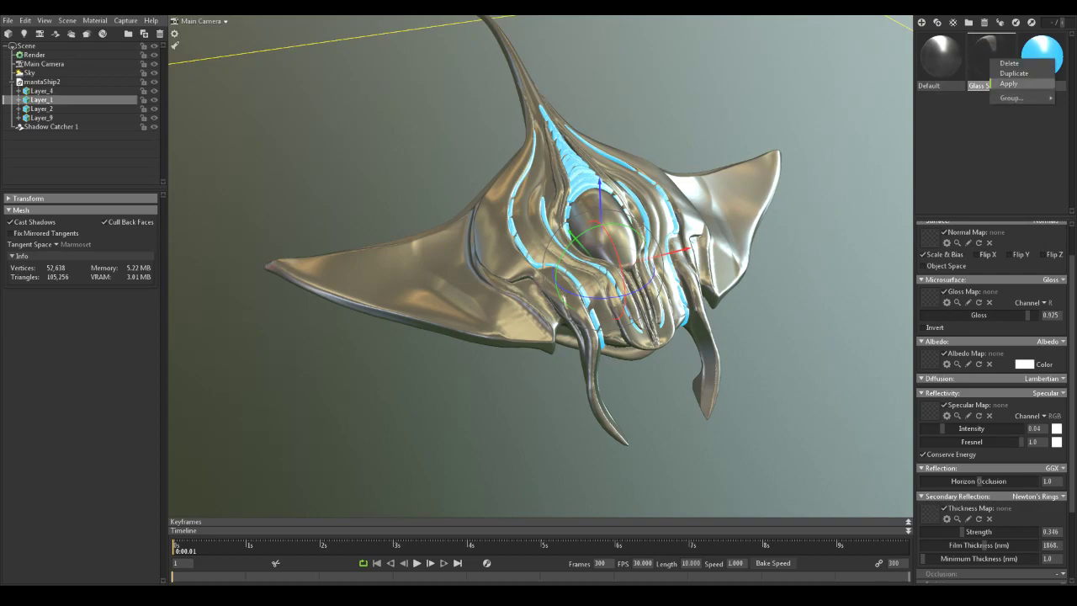
{"action": "left_click", "coordinate": [1010, 83]}
{"action": "left_click", "coordinate": [1002, 139]}
{"action": "left_click_drag", "start_coordinate": [665, 253], "coordinate": [740, 219], "text": "alt"}
{"action": "left_click", "coordinate": [50, 127]}
{"action": "scroll", "coordinate": [540, 266], "scroll_direction": "down", "scroll_amount": 2}
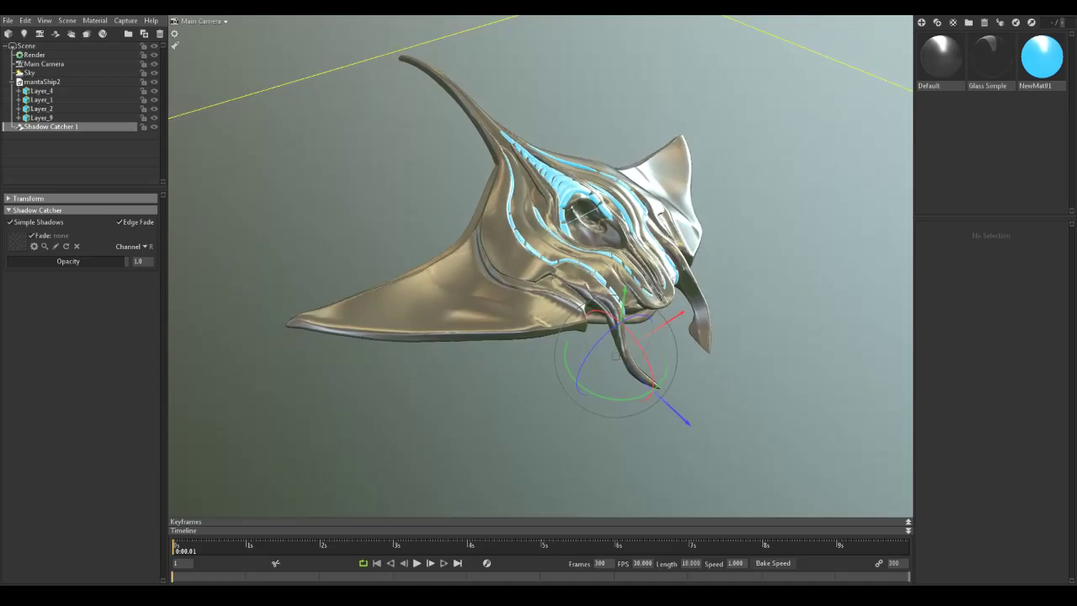
{"action": "left_click_drag", "start_coordinate": [572, 269], "coordinate": [400, 315]}
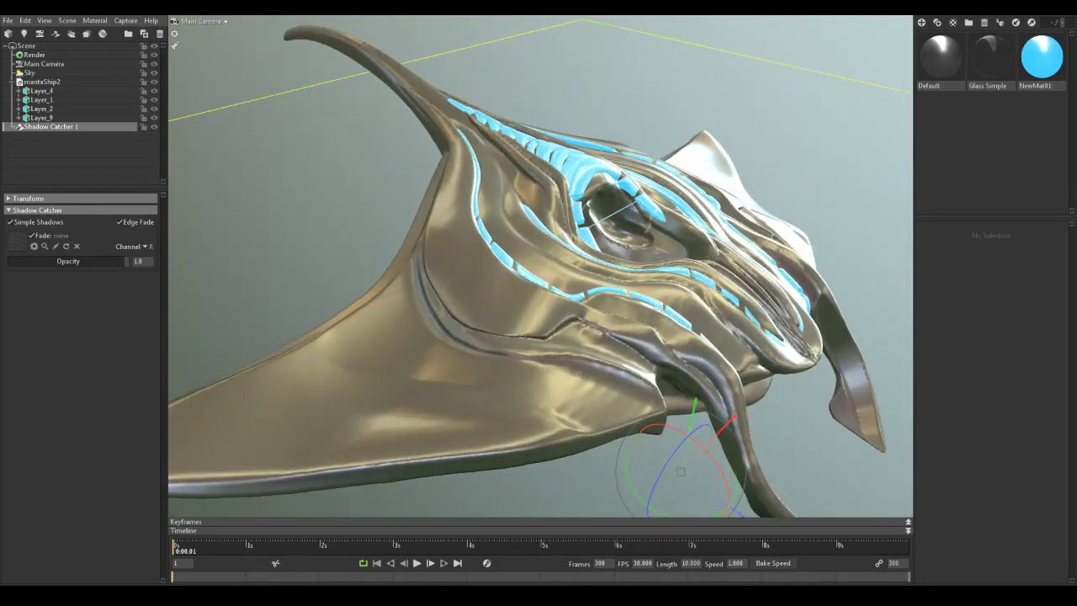
Step: Switch the Glass Simple material's transparency to Refraction with an index of refraction of 1.0
{"action": "left_click", "coordinate": [633, 216]}
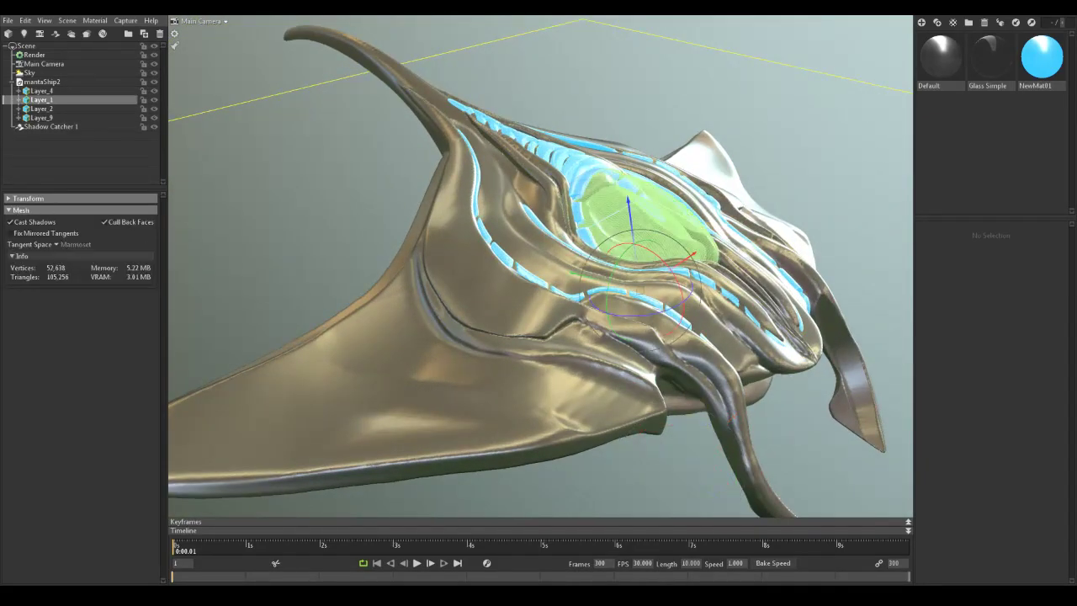
{"action": "middle_click_drag", "start_coordinate": [623, 236], "coordinate": [560, 263]}
{"action": "left_click", "coordinate": [991, 59]}
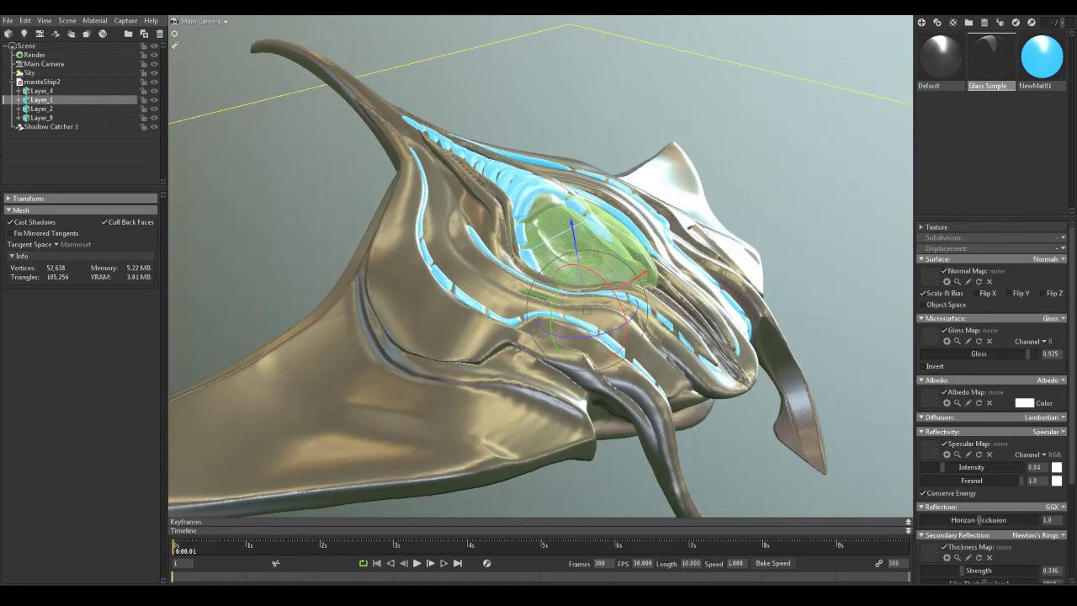
{"action": "scroll", "coordinate": [984, 452], "scroll_direction": "down", "scroll_amount": 5}
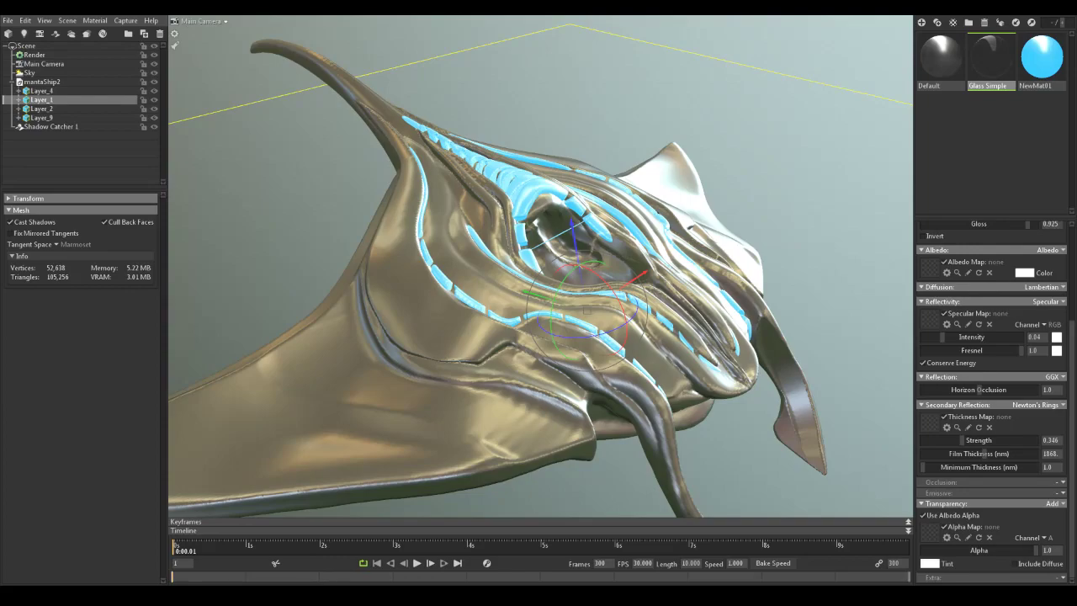
{"action": "left_click", "coordinate": [1037, 405]}
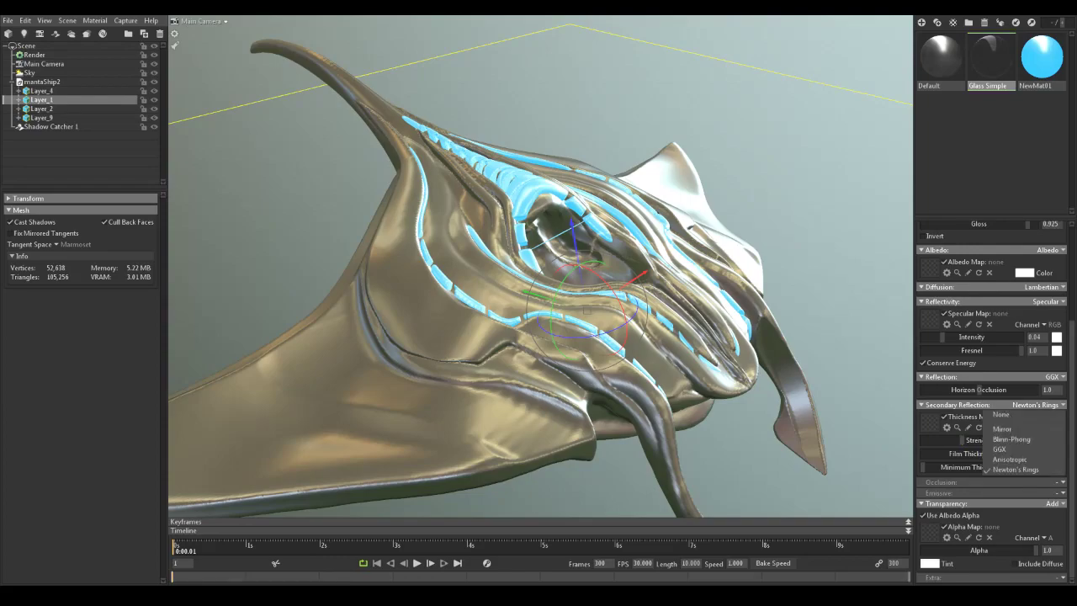
{"action": "left_click", "coordinate": [1037, 405]}
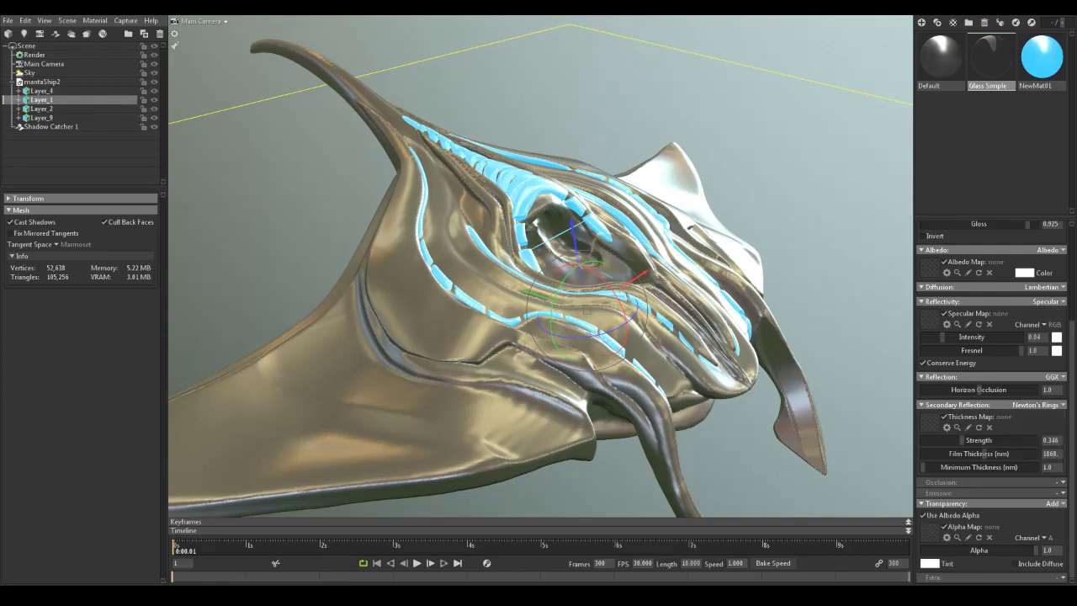
{"action": "left_click", "coordinate": [1052, 504]}
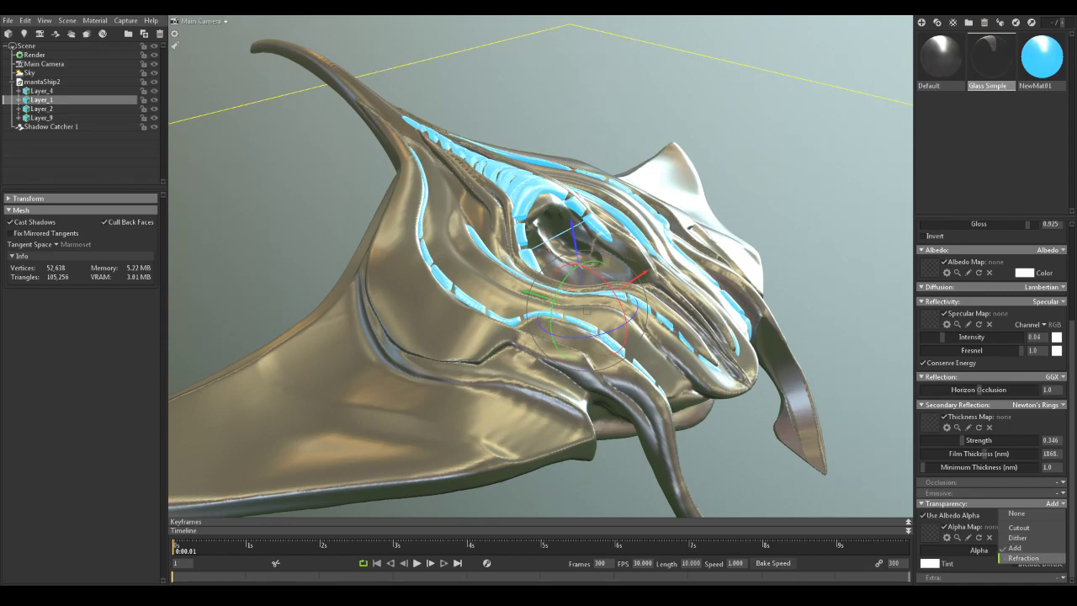
{"action": "left_click", "coordinate": [1022, 558]}
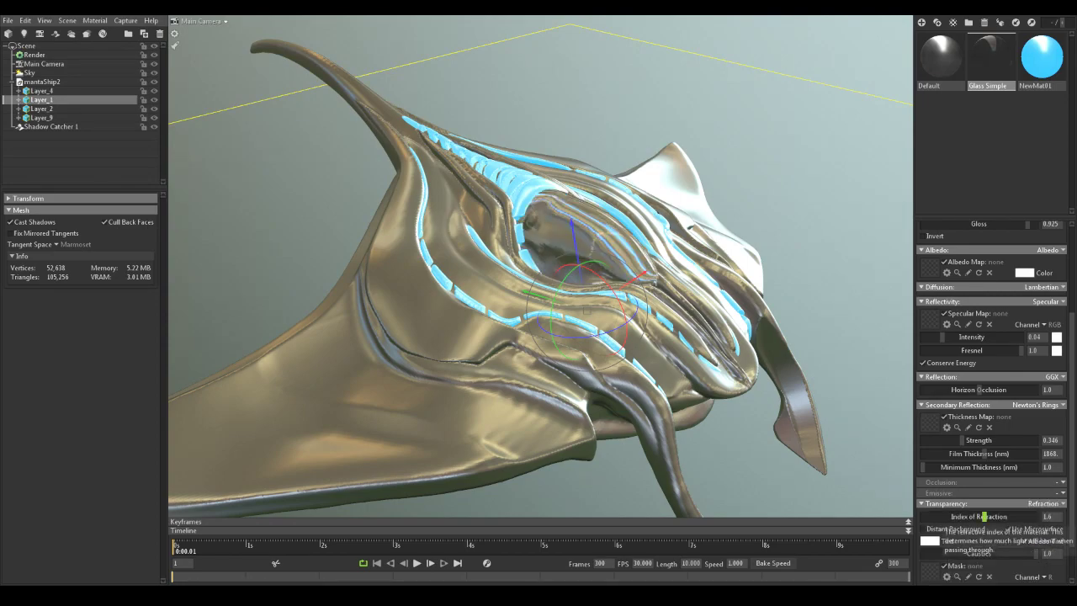
{"action": "left_click_drag", "start_coordinate": [983, 516], "coordinate": [924, 517]}
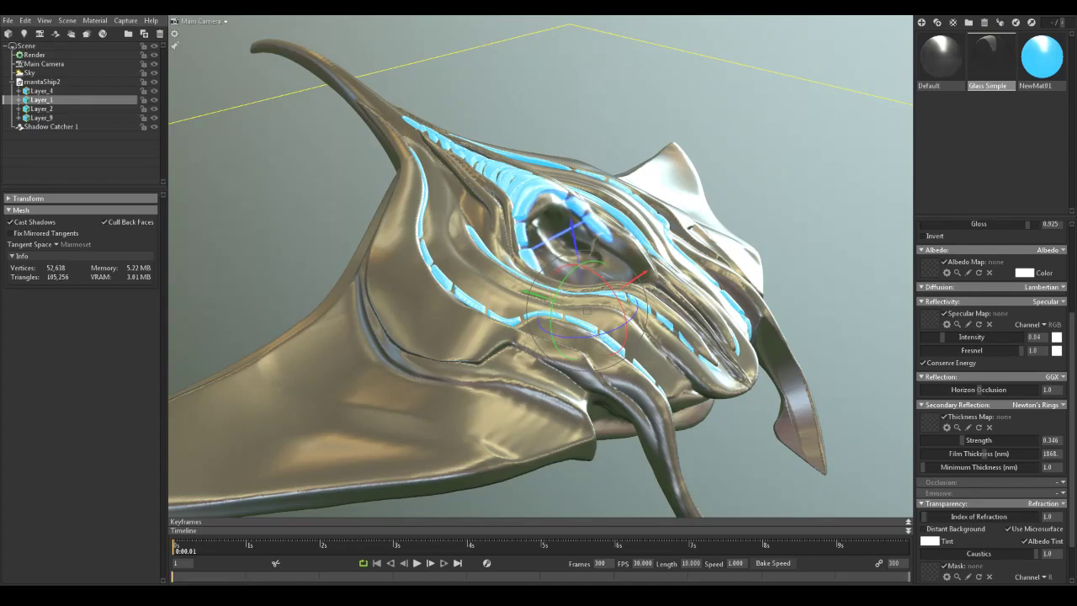
Step: Set the glass's Newton's Rings strength to 0.688, film thickness to 578.9 nm and minimum thickness to 457.7 nm
{"action": "mouse_move", "coordinate": [962, 440]}
{"action": "left_mouse_down"}
{"action": "mouse_move", "coordinate": [1016, 440]}
{"action": "mouse_move", "coordinate": [947, 440]}
{"action": "left_mouse_up"}
{"action": "mouse_move", "coordinate": [1013, 453]}
{"action": "left_mouse_down"}
{"action": "mouse_move", "coordinate": [944, 454]}
{"action": "mouse_move", "coordinate": [972, 454]}
{"action": "mouse_move", "coordinate": [969, 467]}
{"action": "mouse_move", "coordinate": [1000, 440]}
{"action": "left_mouse_up"}
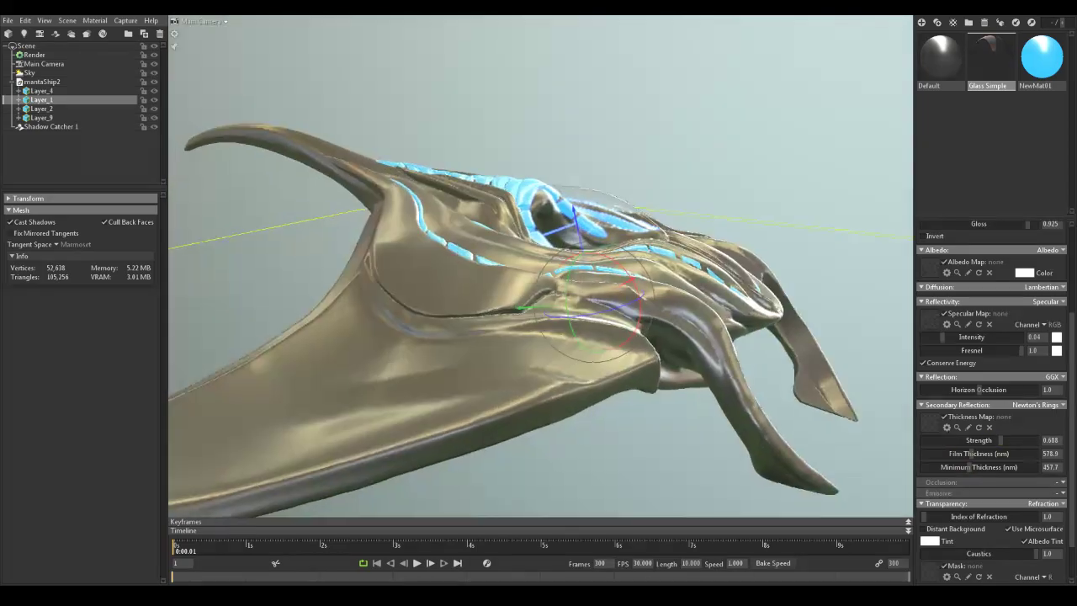
{"action": "left_click_drag", "start_coordinate": [522, 337], "coordinate": [556, 337], "text": "alt"}
Step: Set the glass material's specular intensity to 0.496 and check the canopy's look on the ship
{"action": "scroll", "coordinate": [996, 404], "scroll_direction": "up", "scroll_amount": 1}
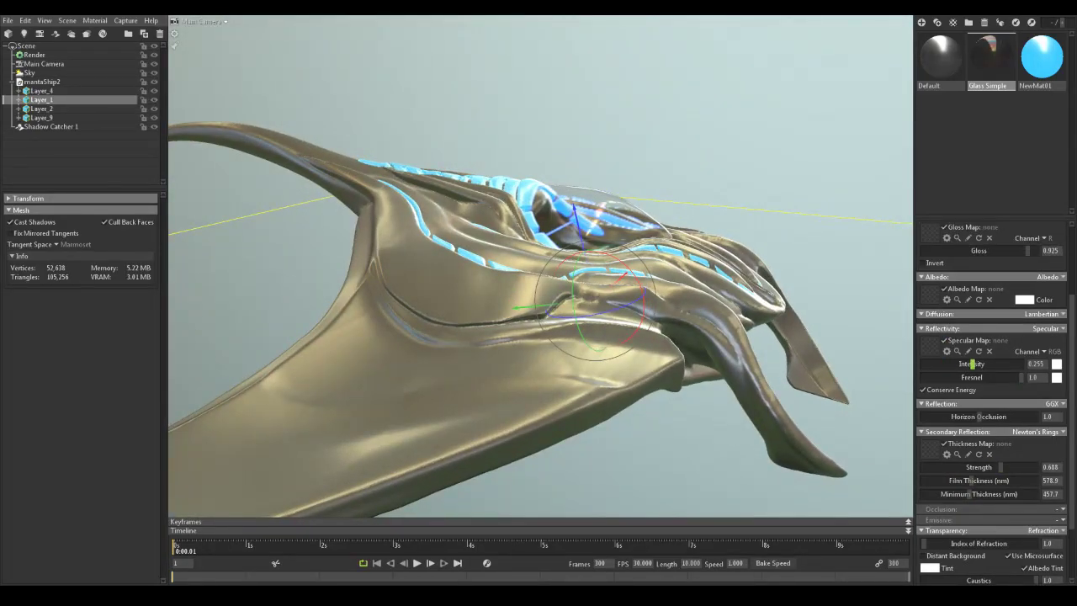
{"action": "left_click_drag", "start_coordinate": [982, 364], "coordinate": [992, 364]}
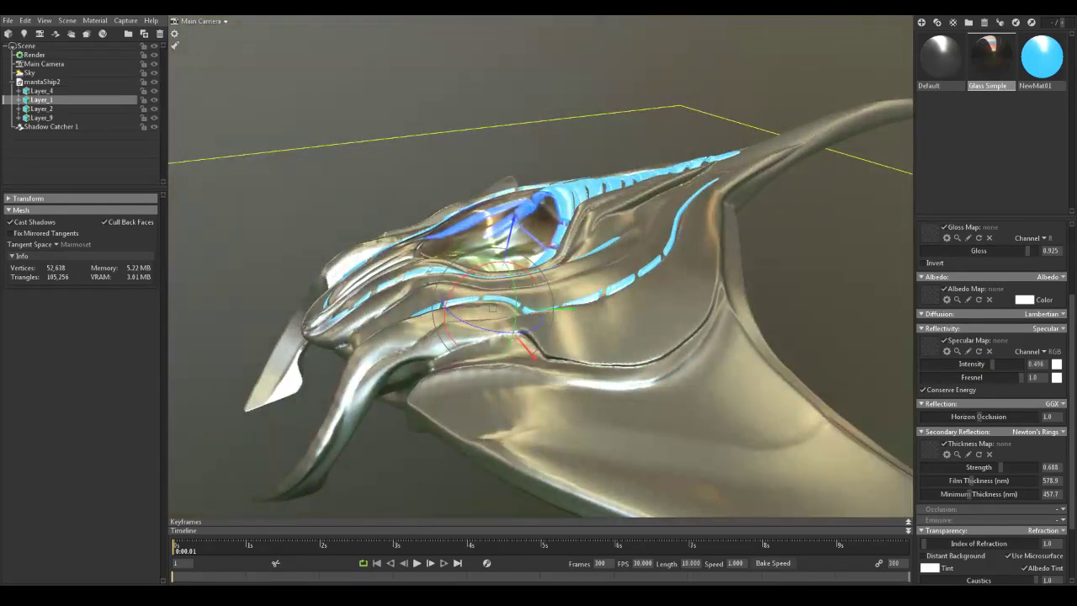
{"action": "left_click", "coordinate": [337, 92]}
{"action": "scroll", "coordinate": [541, 266], "scroll_direction": "down", "scroll_amount": 3}
{"action": "left_click_drag", "start_coordinate": [421, 252], "coordinate": [631, 295]}
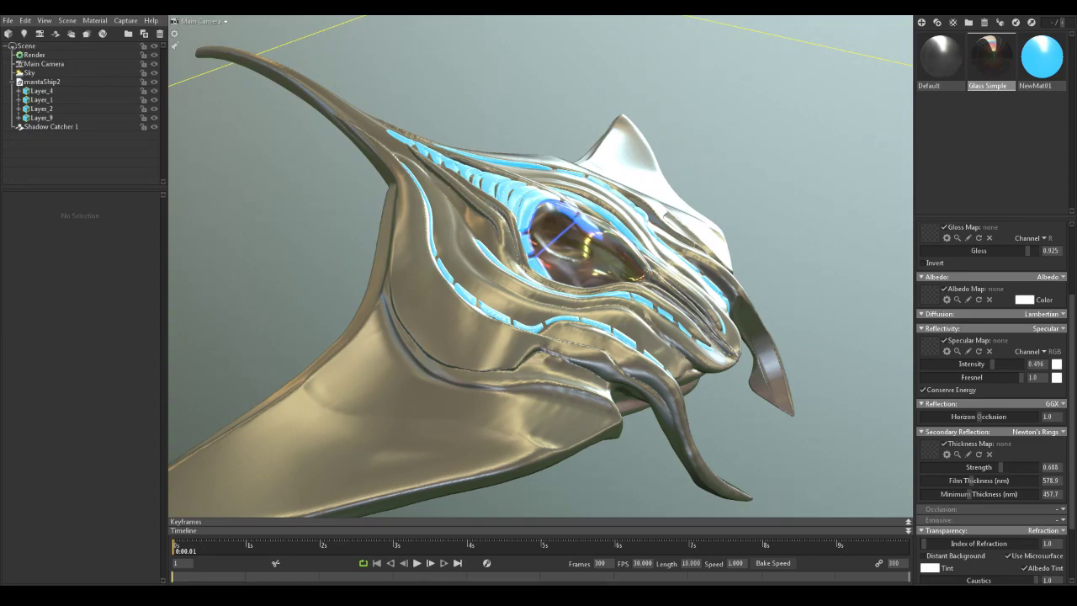
{"action": "left_click", "coordinate": [52, 127]}
{"action": "scroll", "coordinate": [540, 266], "scroll_direction": "down", "scroll_amount": 5}
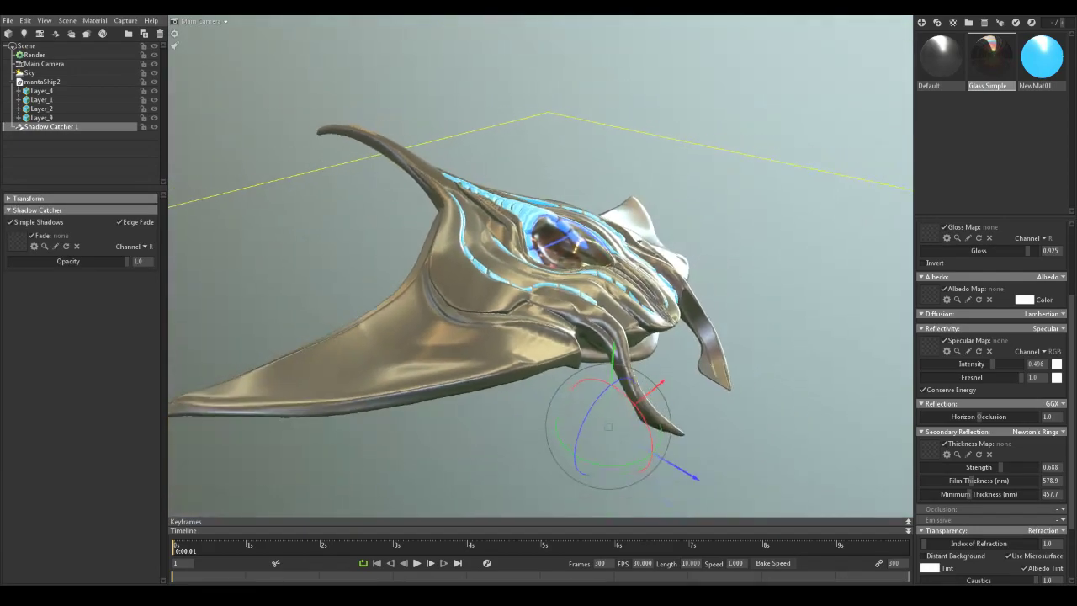
{"action": "left_click_drag", "start_coordinate": [541, 266], "coordinate": [544, 308]}
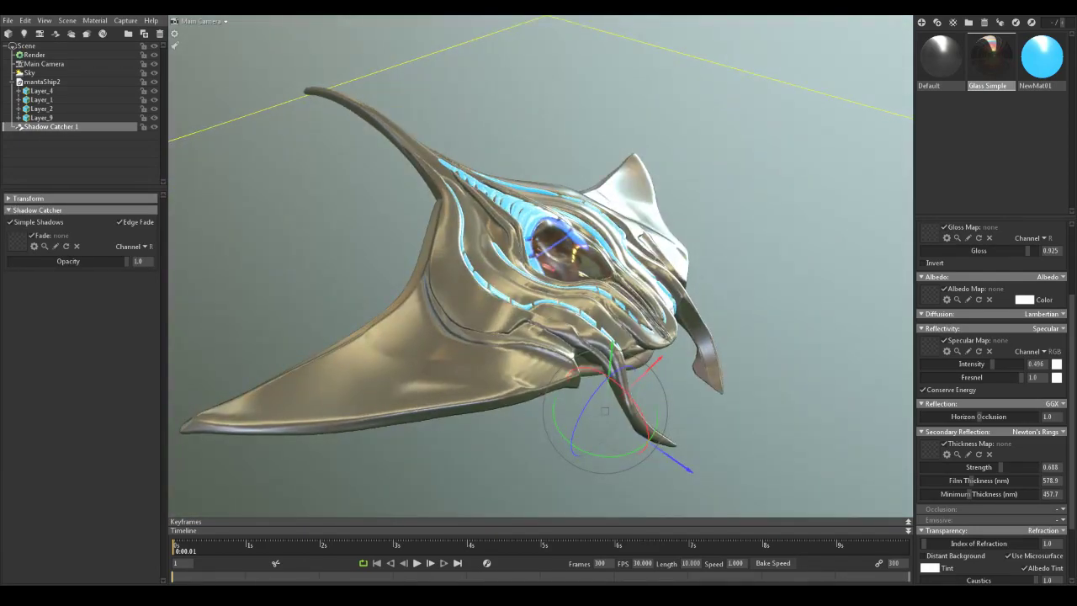
Step: Import Cockpit01.obj, scale it up and lower it into the ship beneath the glass canopy
{"action": "left_click", "coordinate": [7, 20]}
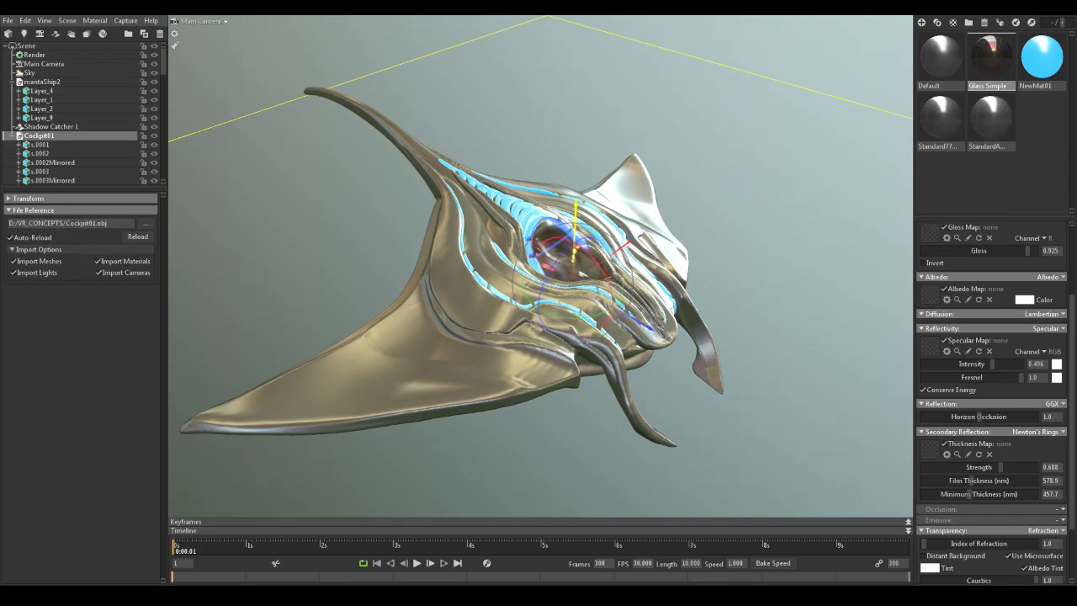
{"action": "left_click_drag", "start_coordinate": [576, 207], "coordinate": [576, 185]}
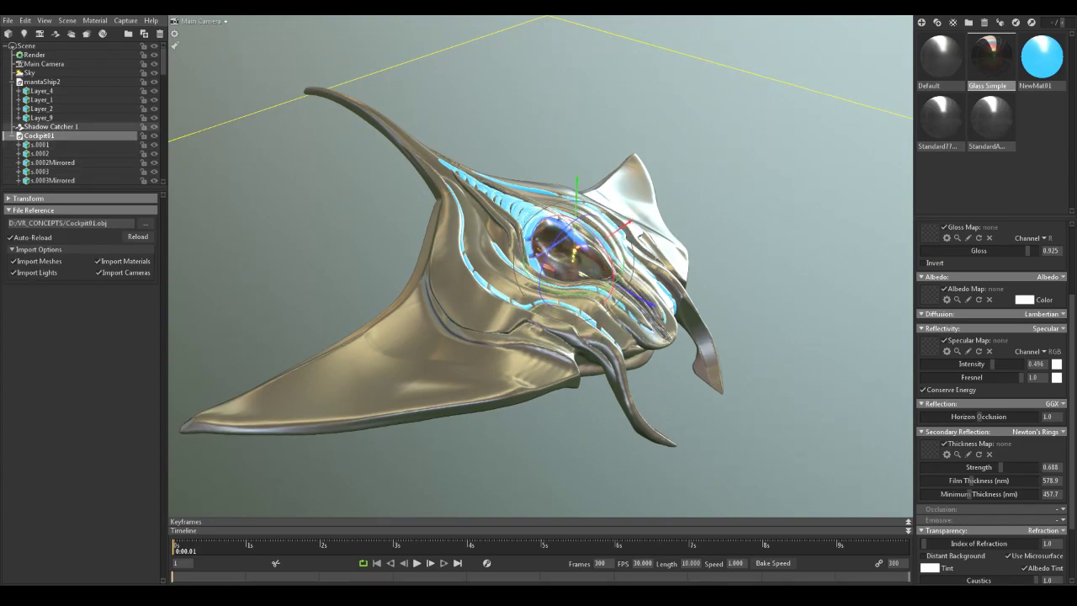
{"action": "key", "text": "r"}
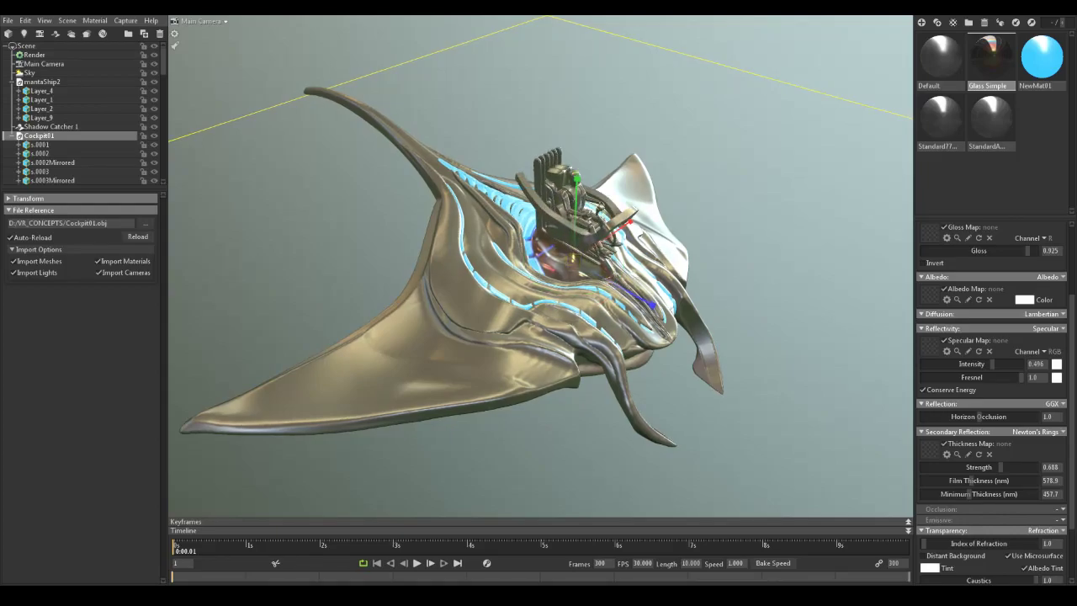
{"action": "scroll", "coordinate": [541, 266], "scroll_direction": "up", "scroll_amount": 1}
{"action": "key", "text": "w"}
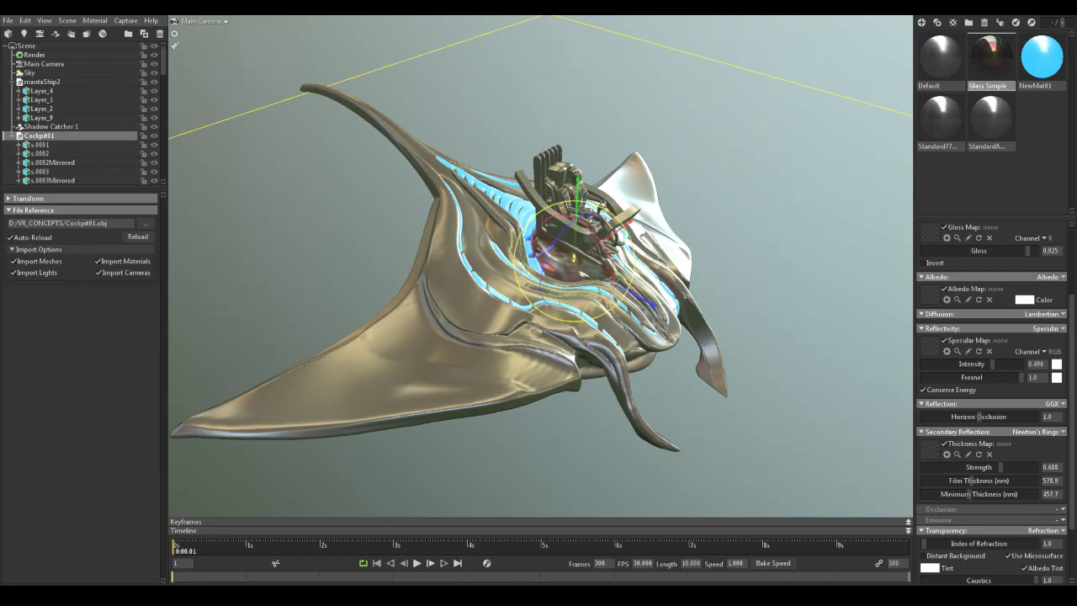
{"action": "left_click_drag", "start_coordinate": [576, 180], "coordinate": [577, 228]}
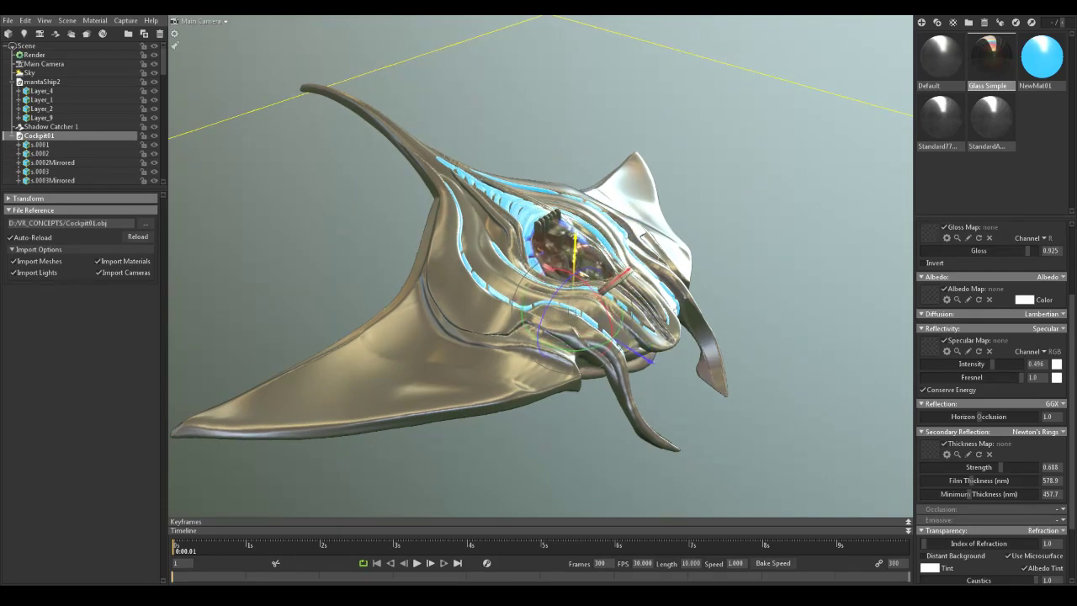
{"action": "scroll", "coordinate": [541, 266], "scroll_direction": "up", "scroll_amount": 8}
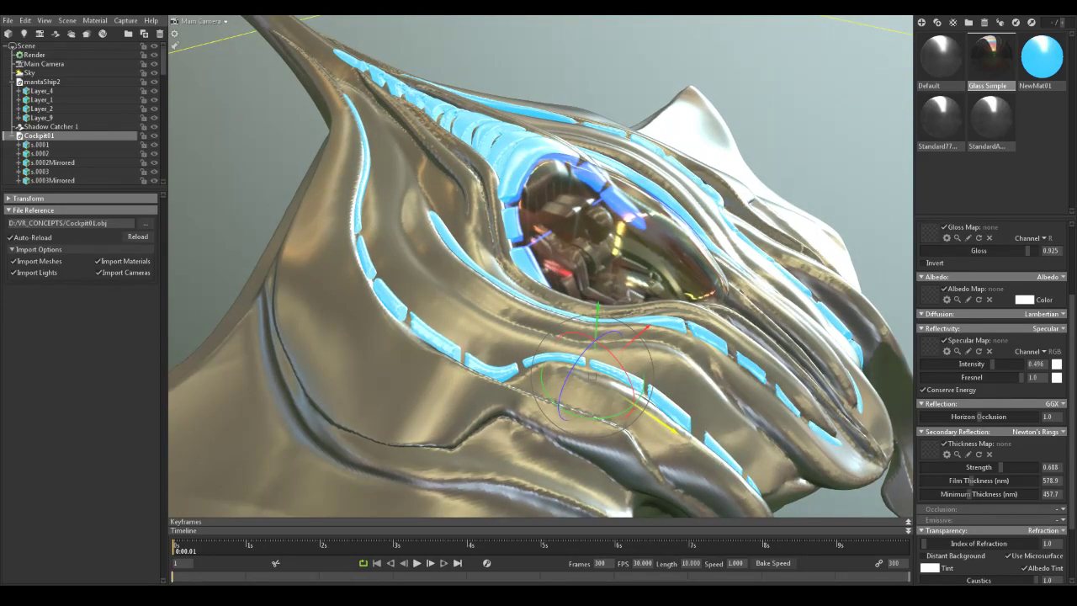
Step: Fine-tune the Cockpit01 model's scale and position under the canopy, undoing the last adjustment
{"action": "key", "text": "r"}
{"action": "mouse_move", "coordinate": [592, 377]}
{"action": "left_mouse_down"}
{"action": "mouse_move", "coordinate": [576, 378]}
{"action": "mouse_move", "coordinate": [593, 377]}
{"action": "left_mouse_up"}
{"action": "key", "text": "w"}
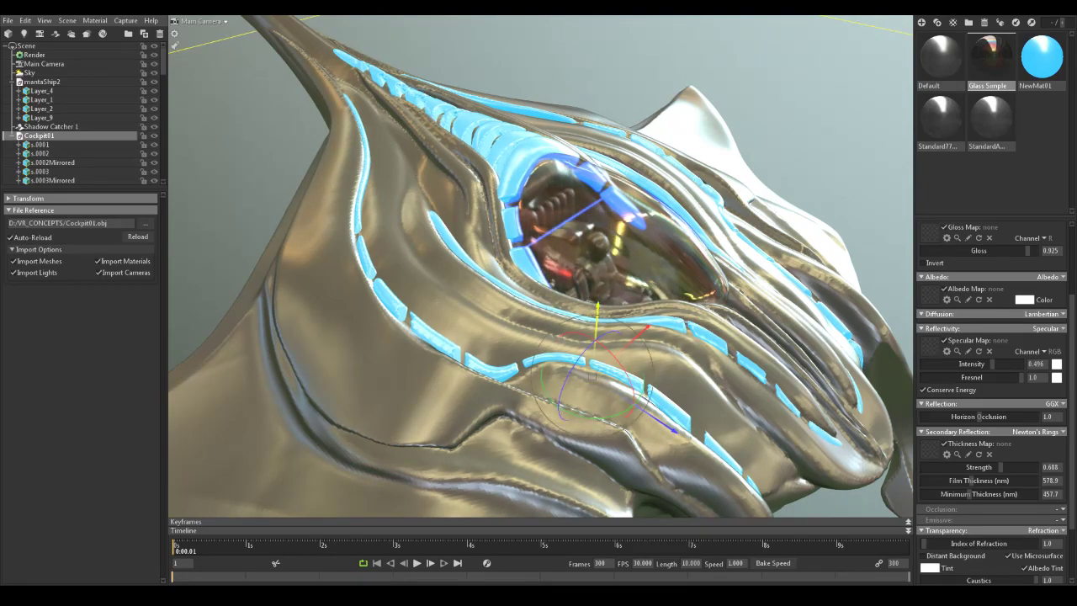
{"action": "left_click_drag", "start_coordinate": [608, 317], "coordinate": [600, 316]}
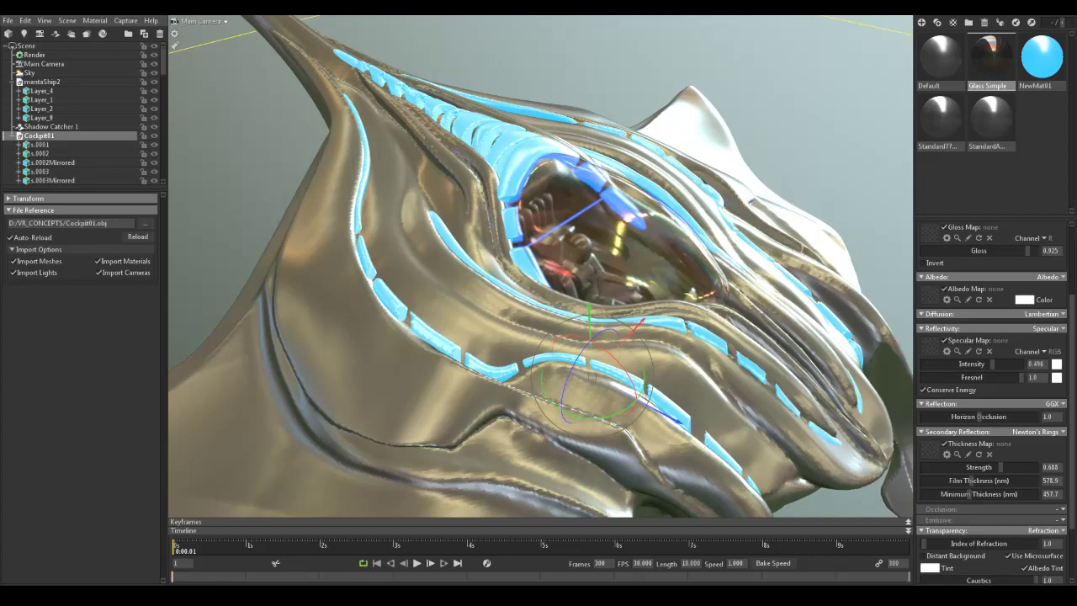
{"action": "key", "text": "ctrl+z"}
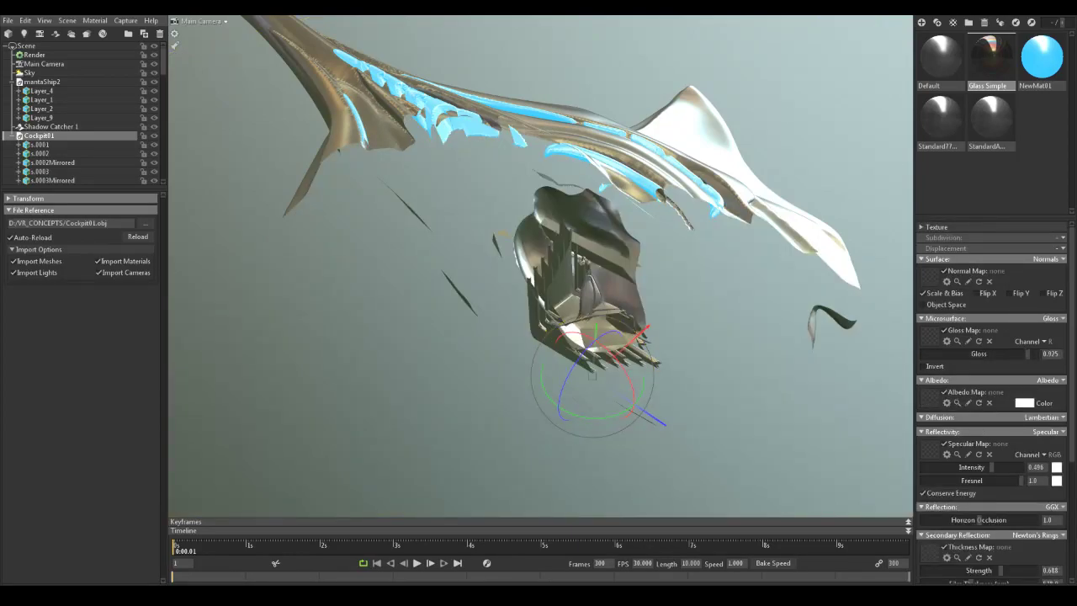
Step: Turn on the Main Camera's Safe Frame and lower its Near Plane value to fix the clipping of the ship
{"action": "scroll", "coordinate": [592, 337], "scroll_direction": "down", "scroll_amount": 5}
{"action": "scroll", "coordinate": [591, 336], "scroll_direction": "up", "scroll_amount": 5}
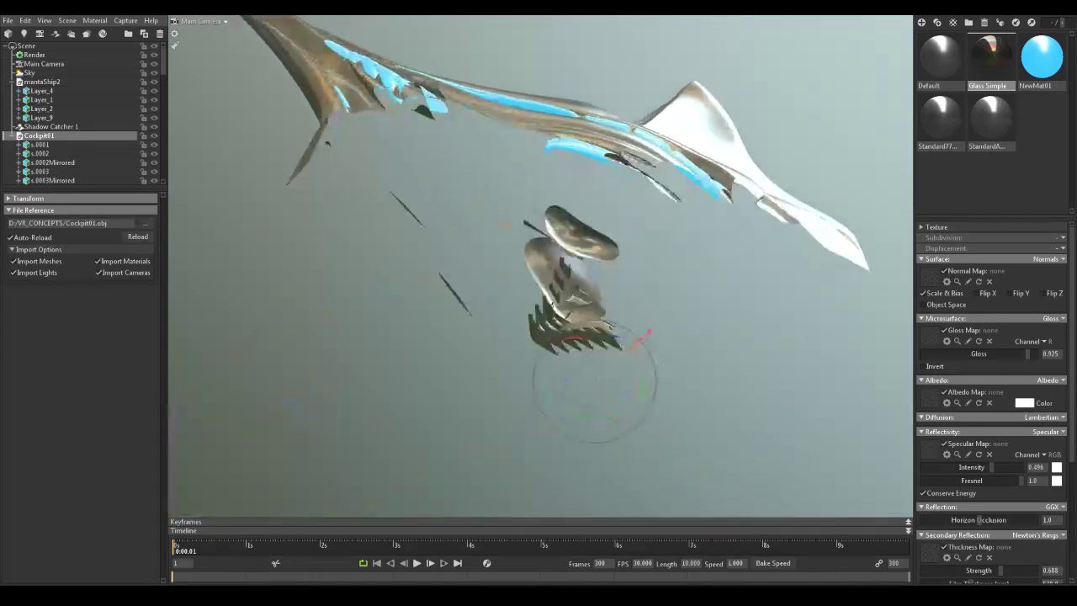
{"action": "scroll", "coordinate": [592, 337], "scroll_direction": "down", "scroll_amount": 4}
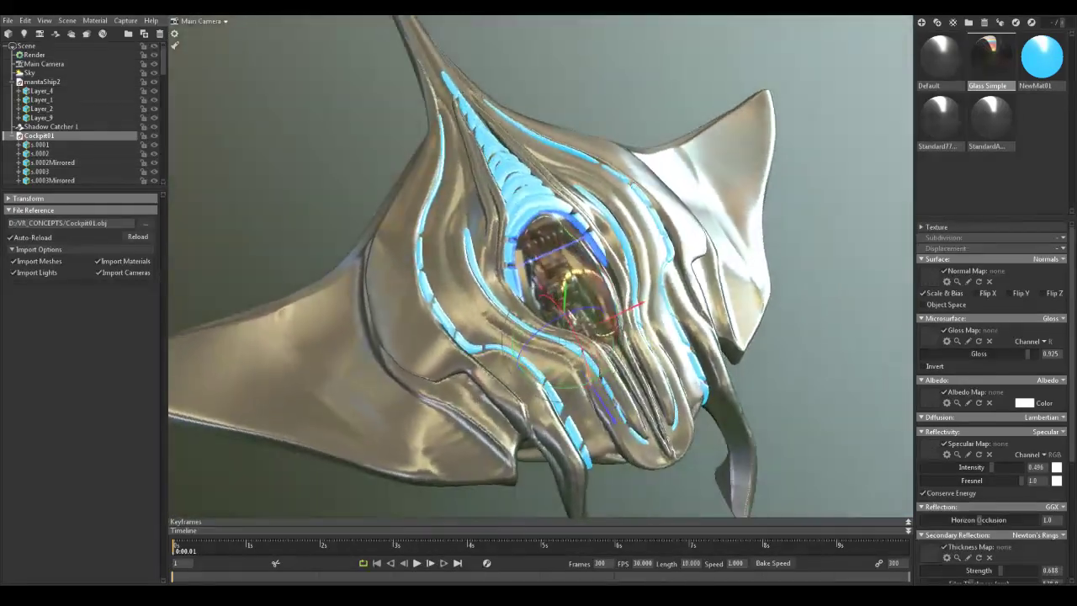
{"action": "left_click_drag", "start_coordinate": [496, 345], "coordinate": [593, 269], "text": "alt"}
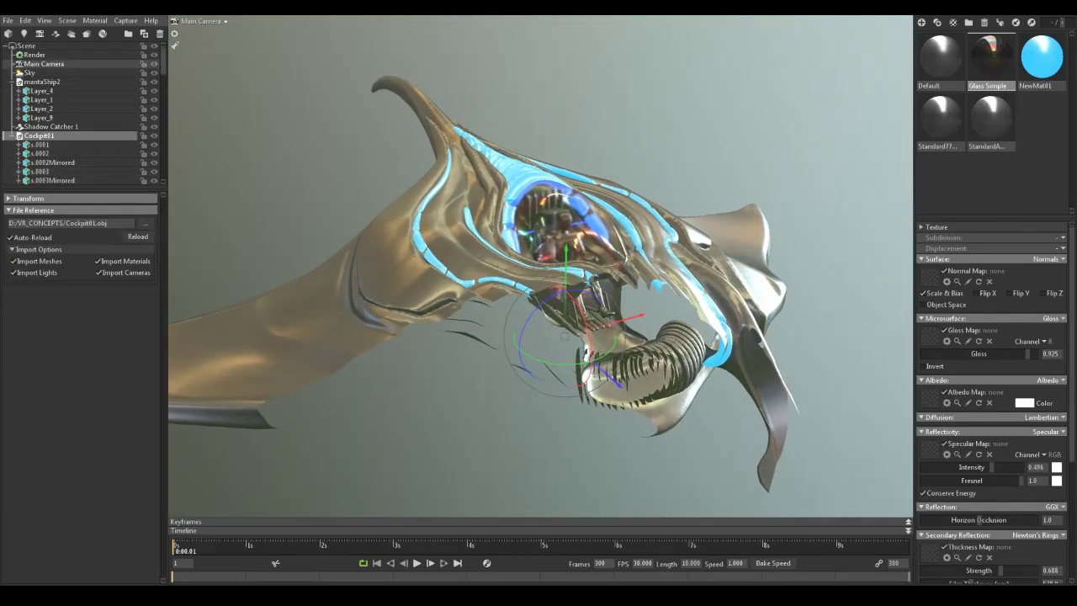
{"action": "left_click", "coordinate": [45, 64]}
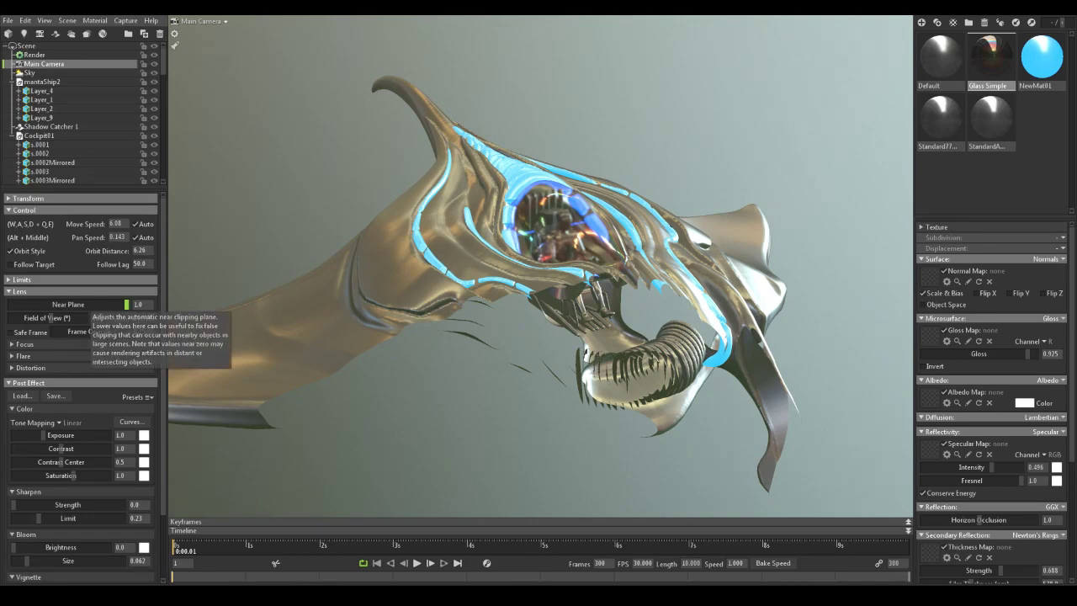
{"action": "left_click", "coordinate": [10, 332]}
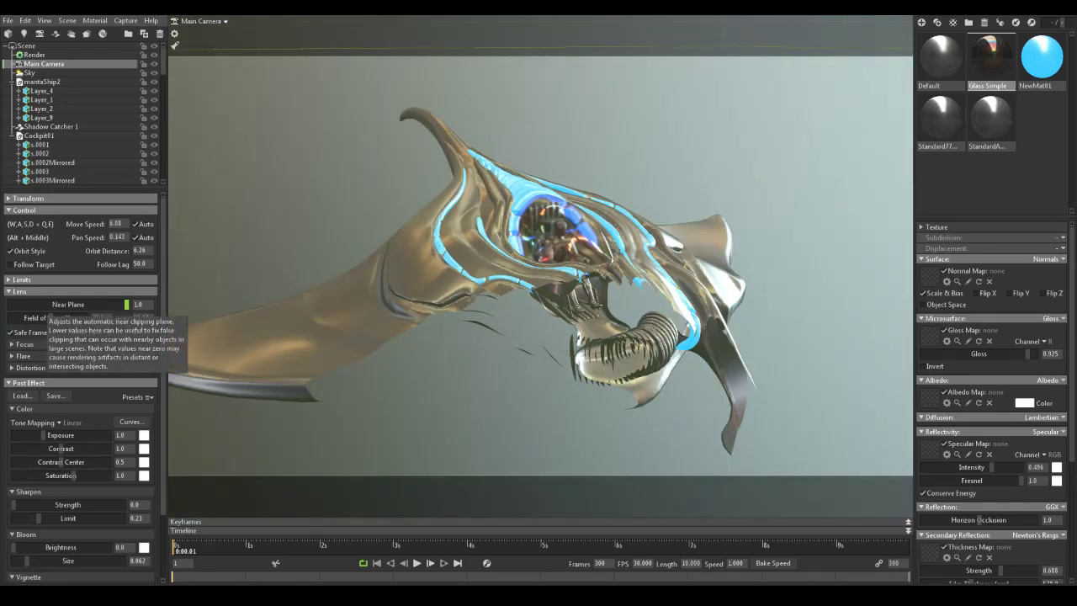
{"action": "left_click_drag", "start_coordinate": [126, 304], "coordinate": [24, 304]}
Step: Select the canopy's submesh in Layer_1 and turn off Use Microsurface in the Glass Simple material's refraction settings
{"action": "left_click", "coordinate": [51, 127]}
{"action": "left_click_drag", "start_coordinate": [471, 295], "coordinate": [545, 367]}
{"action": "left_click", "coordinate": [576, 253]}
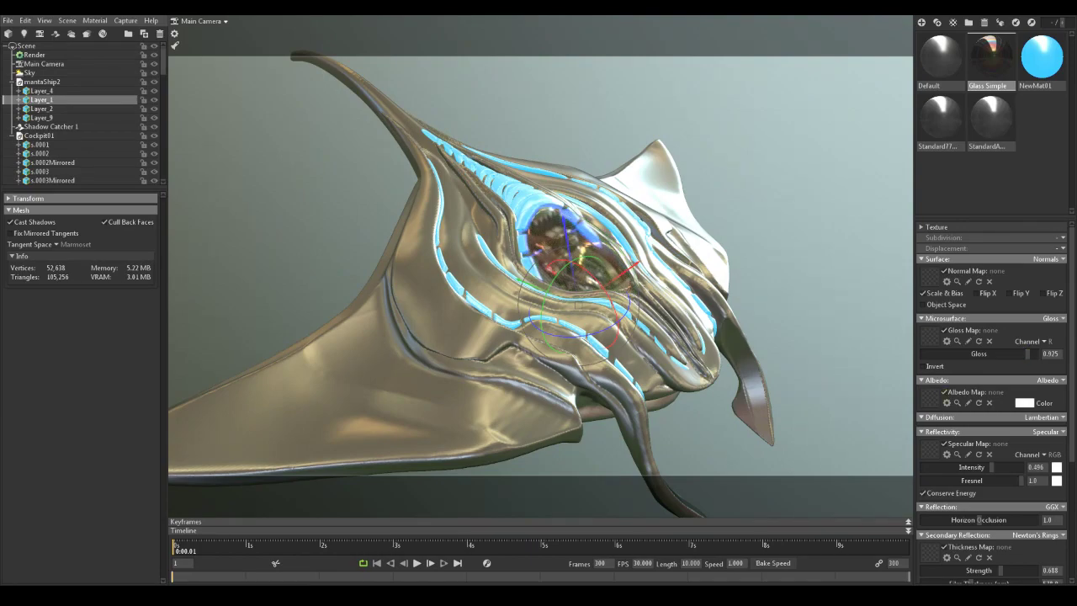
{"action": "double_click", "coordinate": [575, 253]}
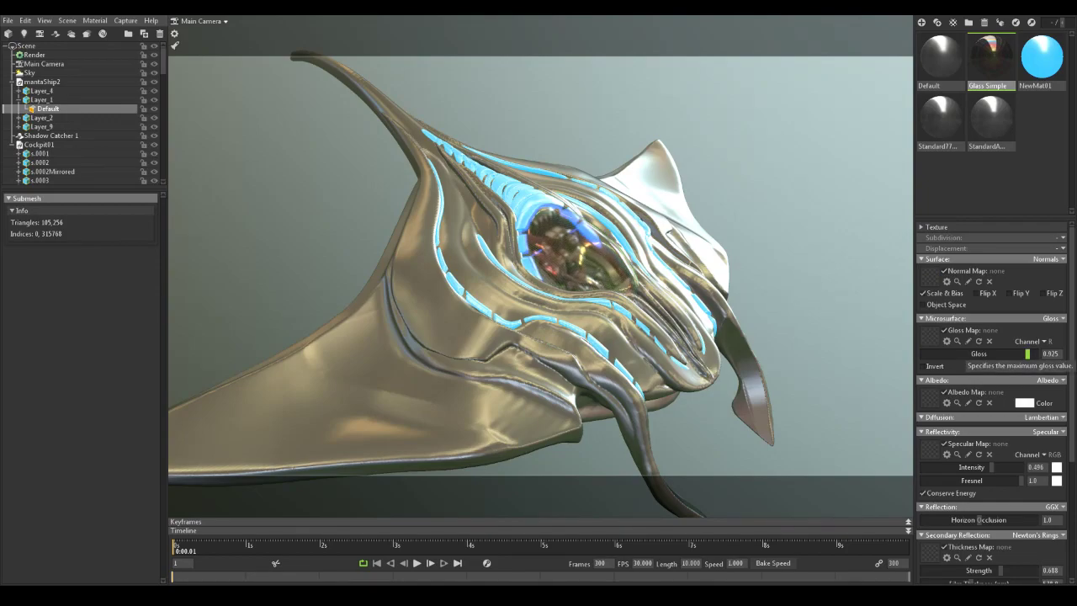
{"action": "scroll", "coordinate": [993, 395], "scroll_direction": "down", "scroll_amount": 2}
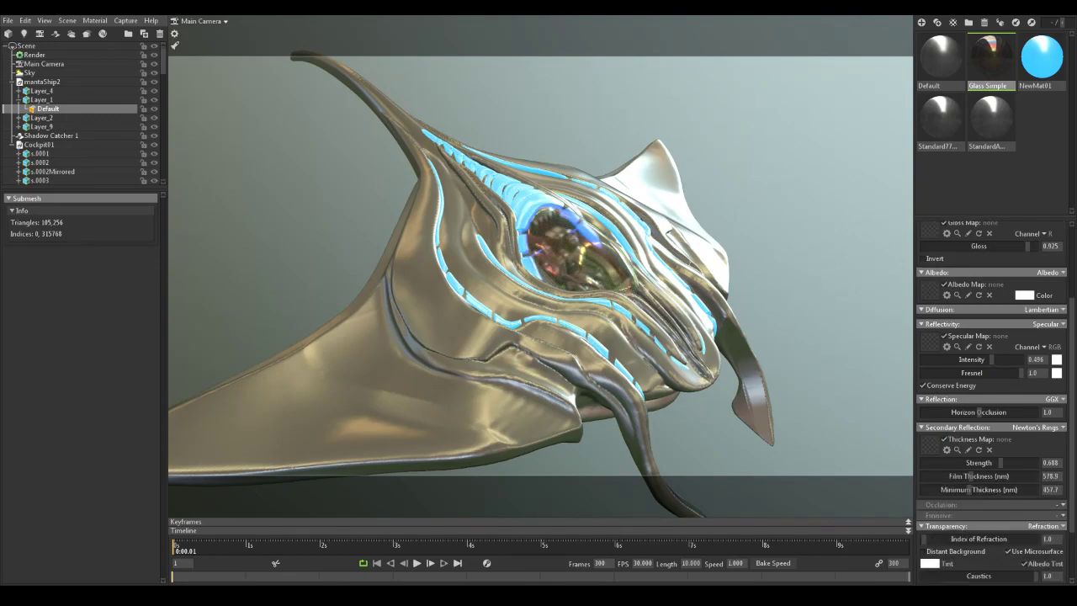
{"action": "scroll", "coordinate": [993, 396], "scroll_direction": "down", "scroll_amount": 2}
{"action": "left_click", "coordinate": [923, 481]}
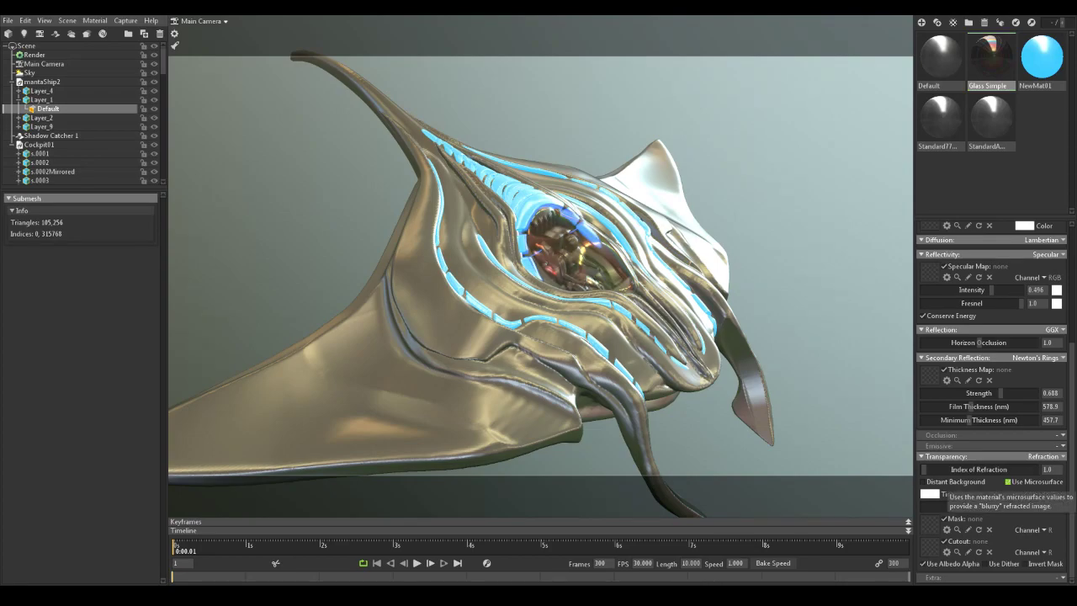
{"action": "left_click", "coordinate": [1009, 482]}
Step: Select the ship body, Layer_2, and switch the Default material's albedo type to Vertex Color
{"action": "left_click", "coordinate": [50, 136]}
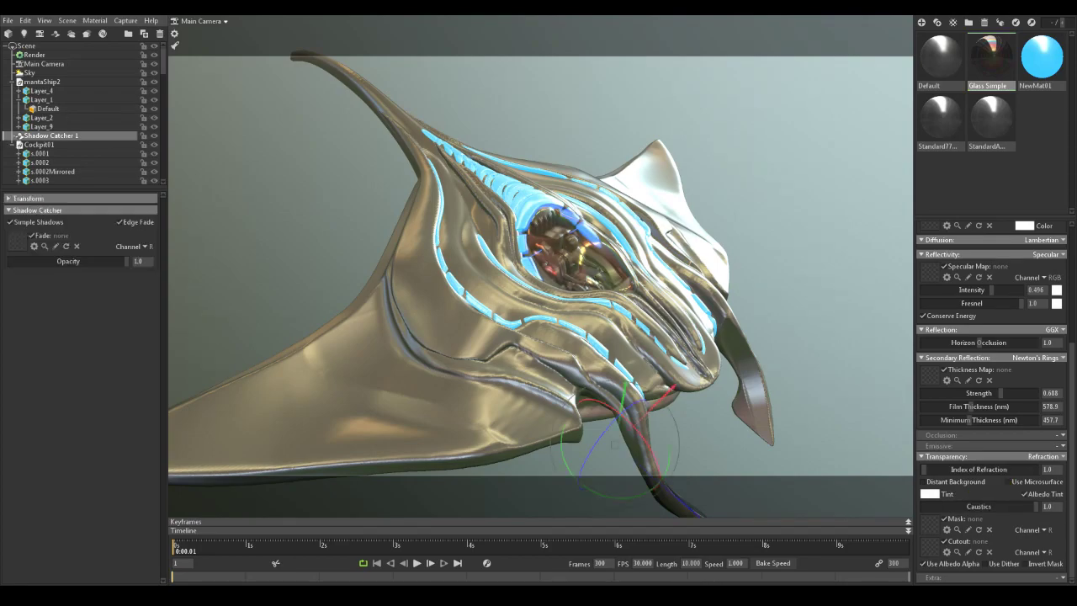
{"action": "left_click", "coordinate": [42, 118]}
{"action": "scroll", "coordinate": [541, 266], "scroll_direction": "down", "scroll_amount": 4}
{"action": "left_click_drag", "start_coordinate": [565, 268], "coordinate": [568, 282]}
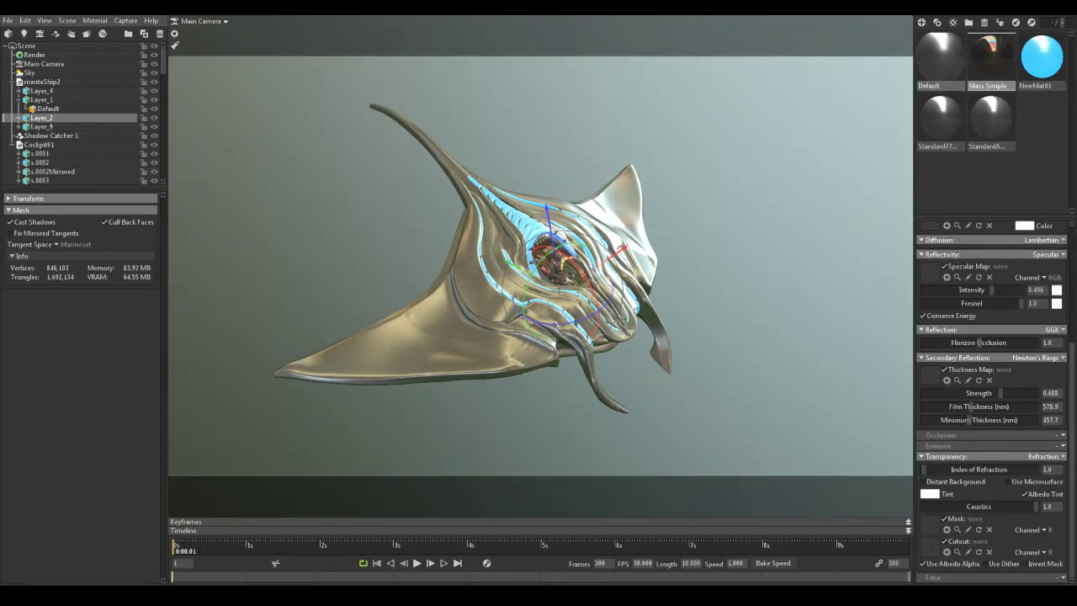
{"action": "left_click", "coordinate": [941, 59]}
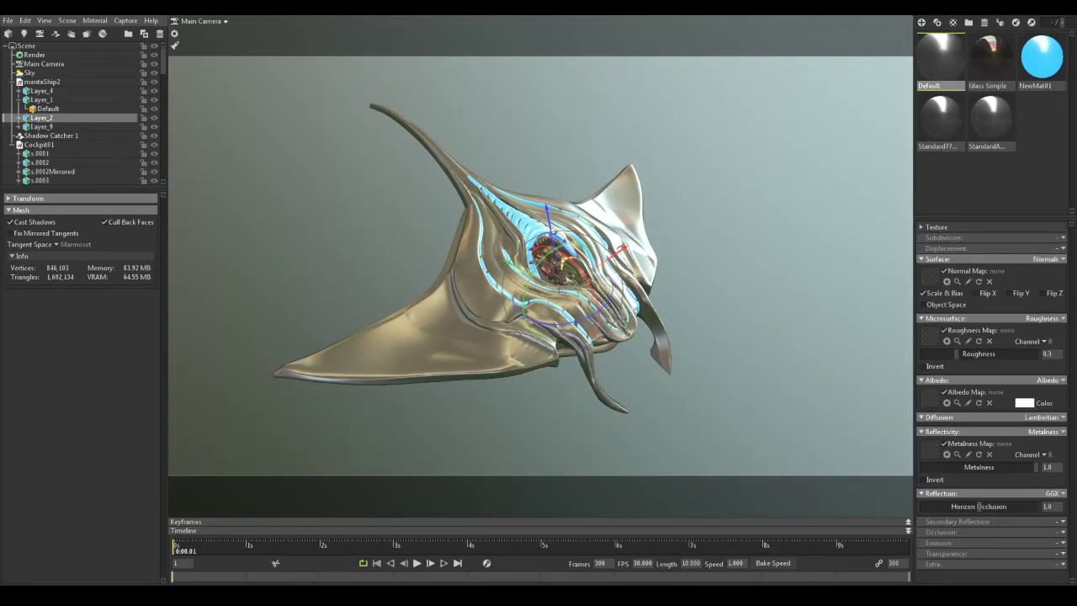
{"action": "left_click", "coordinate": [1045, 319]}
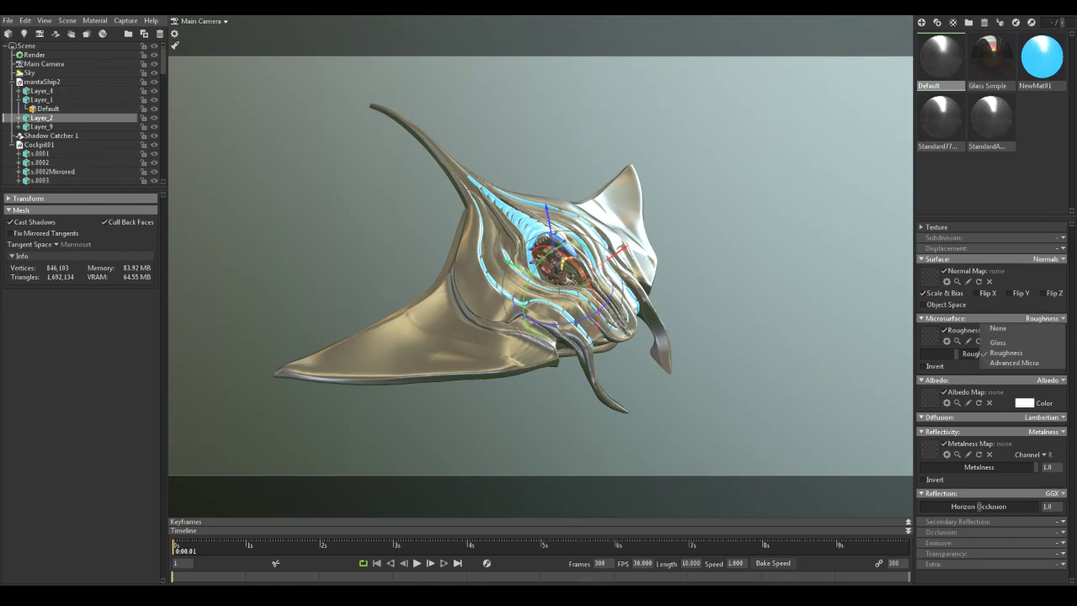
{"action": "left_click", "coordinate": [1045, 319]}
{"action": "left_click", "coordinate": [1049, 380]}
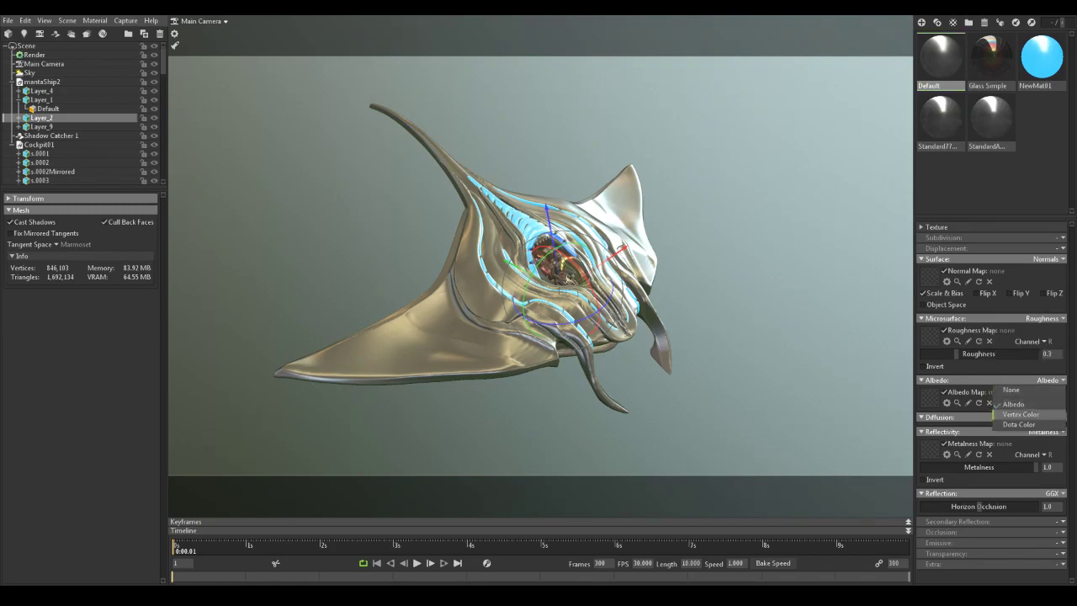
{"action": "left_click", "coordinate": [1021, 414]}
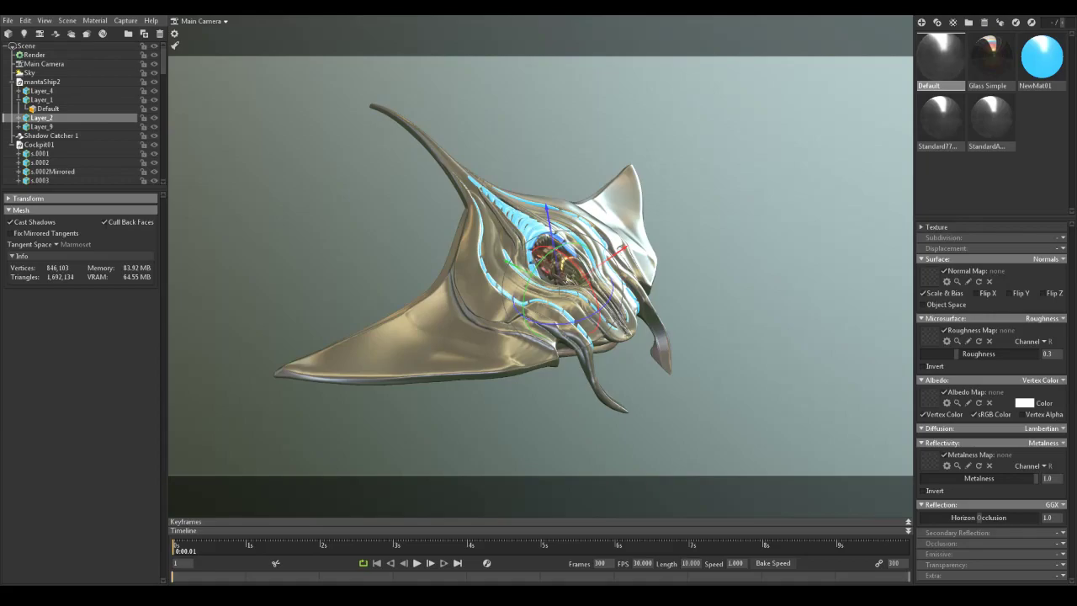
Step: Apply the Default material to the ship body, Layer_2, and check the hull's look
{"action": "left_click_drag", "start_coordinate": [941, 57], "coordinate": [604, 197]}
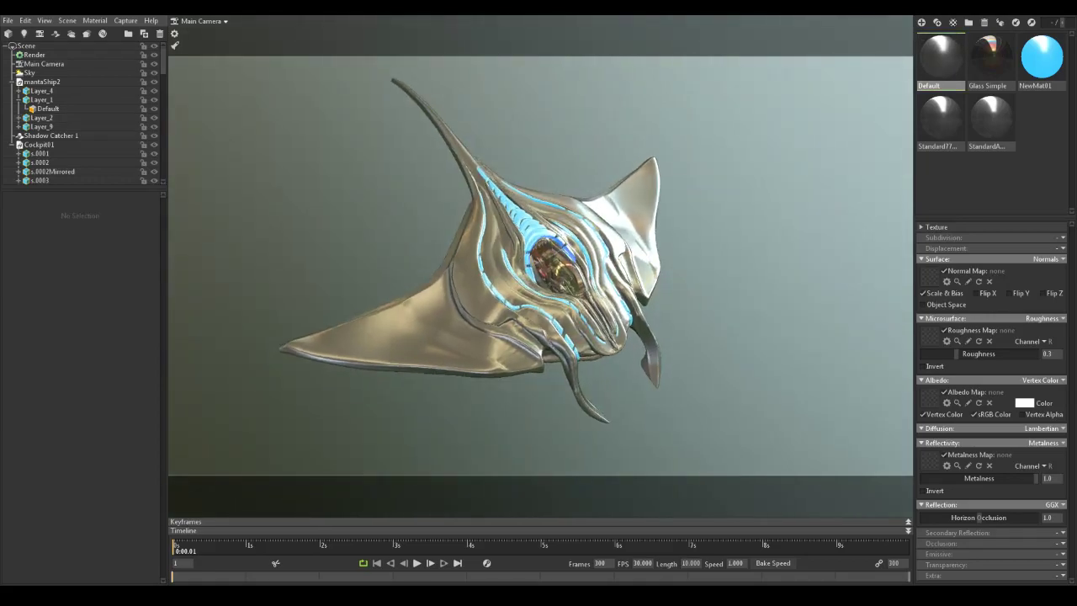
{"action": "left_click", "coordinate": [604, 199]}
{"action": "right_click", "coordinate": [948, 67]}
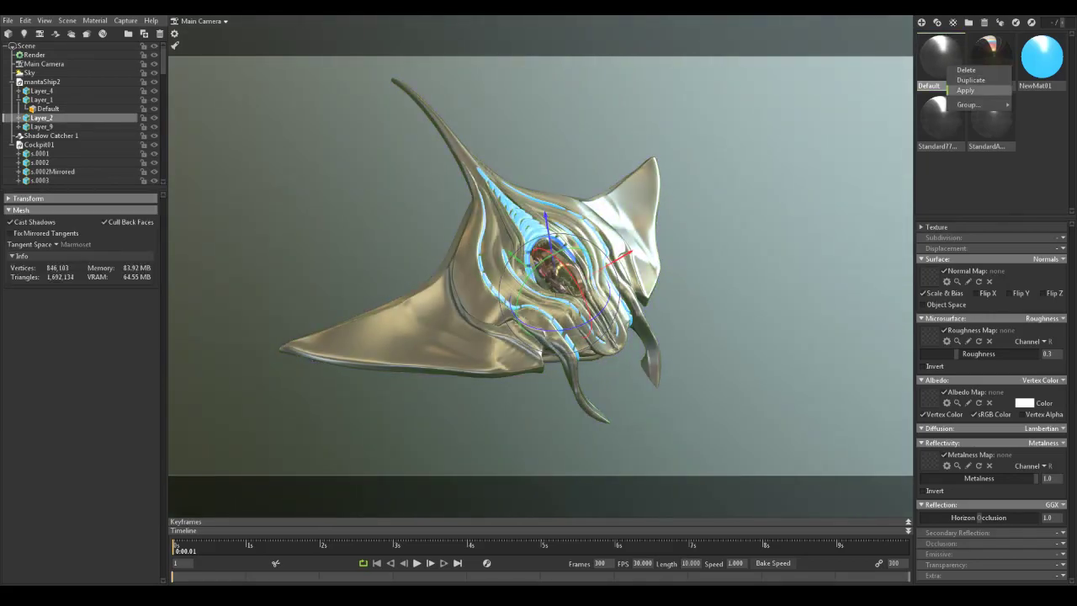
{"action": "left_click", "coordinate": [966, 90]}
{"action": "left_click_drag", "start_coordinate": [690, 252], "coordinate": [655, 241]}
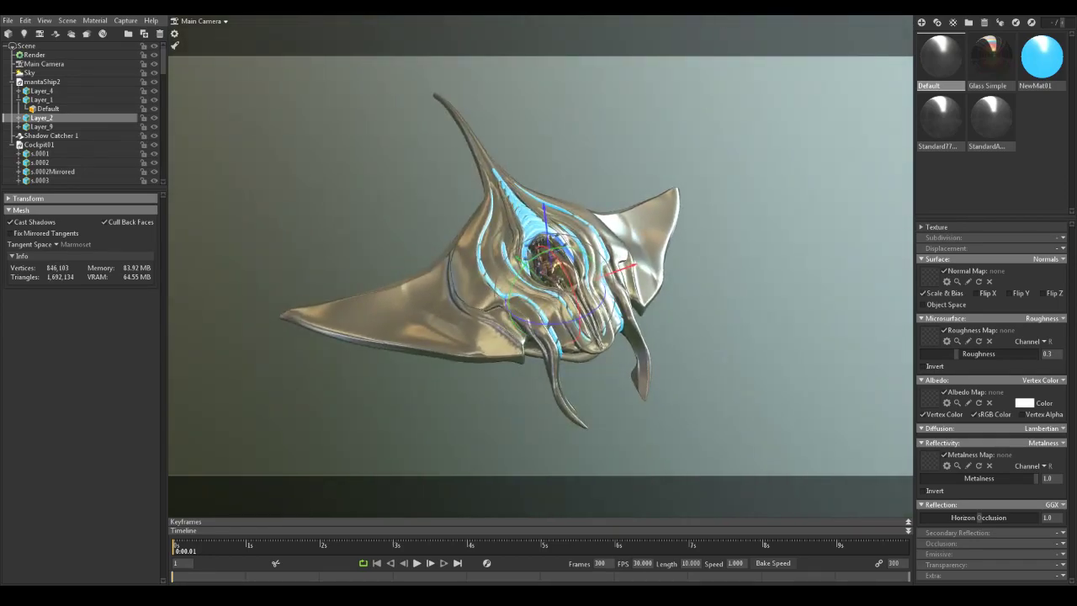
Step: Keep the Default material's albedo on Vertex Color, set its roughness to 0.346 and review the diffusion options
{"action": "left_click", "coordinate": [1043, 380]}
{"action": "left_click", "coordinate": [1021, 414]}
{"action": "mouse_move", "coordinate": [956, 354]}
{"action": "left_mouse_down"}
{"action": "mouse_move", "coordinate": [924, 354]}
{"action": "mouse_move", "coordinate": [962, 353]}
{"action": "left_mouse_up"}
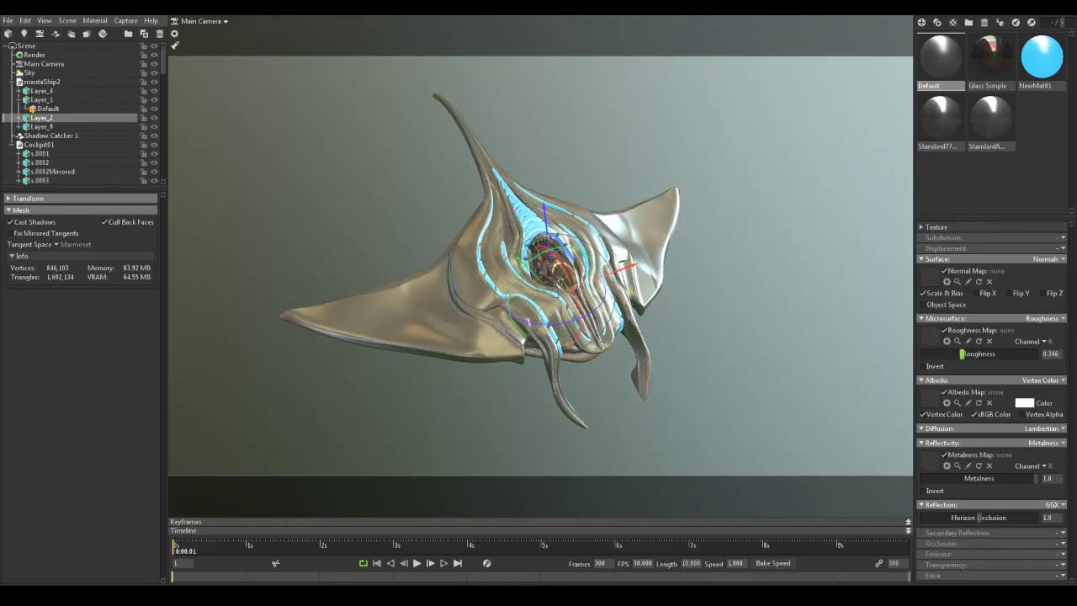
{"action": "left_click", "coordinate": [1044, 428]}
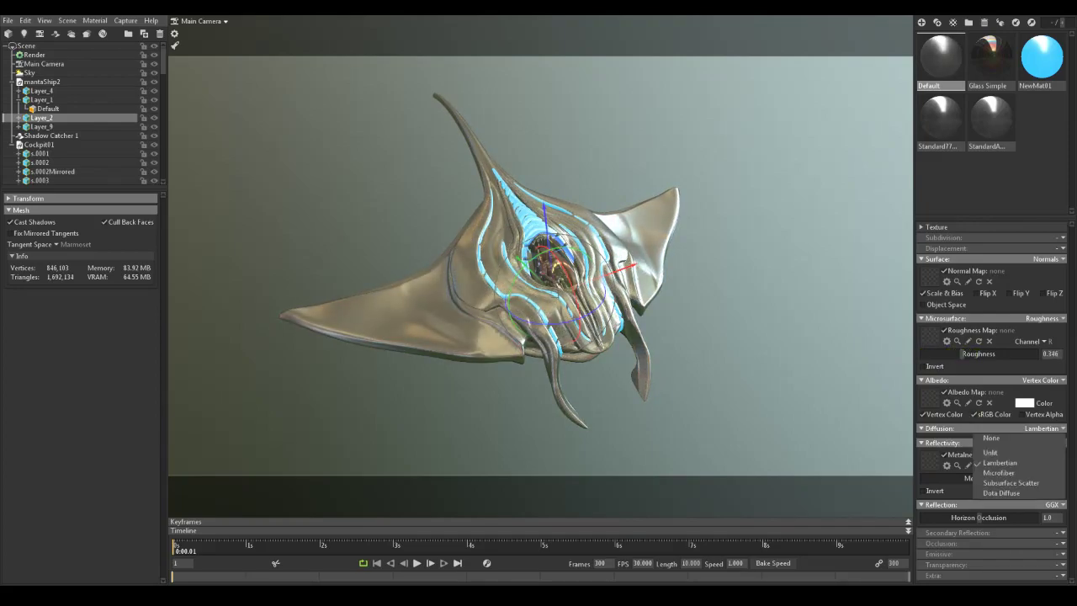
{"action": "left_click", "coordinate": [1043, 429]}
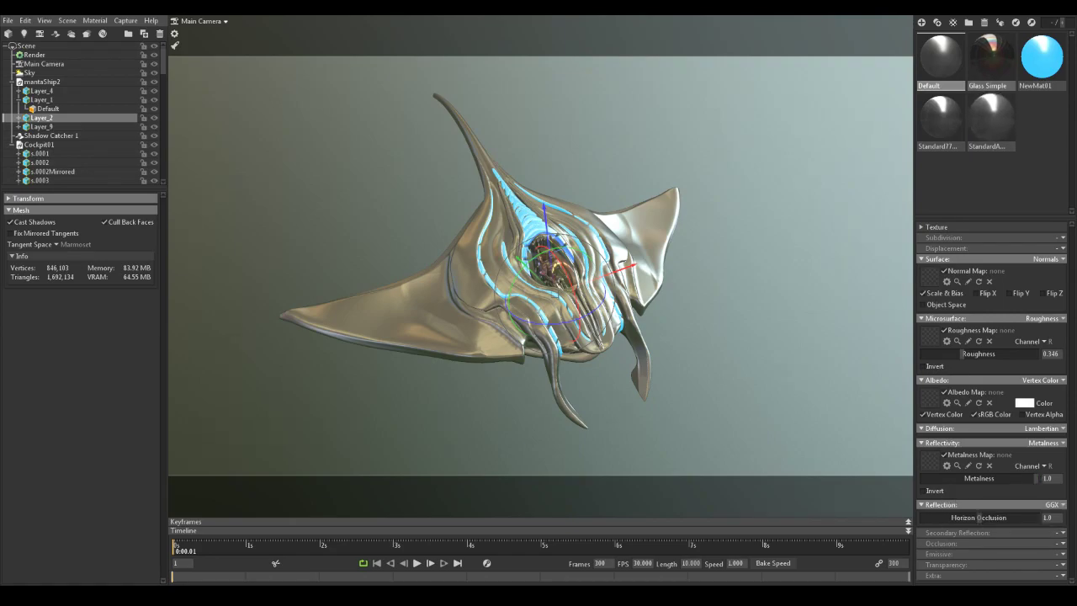
{"action": "left_click", "coordinate": [941, 59]}
{"action": "left_click_drag", "start_coordinate": [555, 293], "coordinate": [554, 294]}
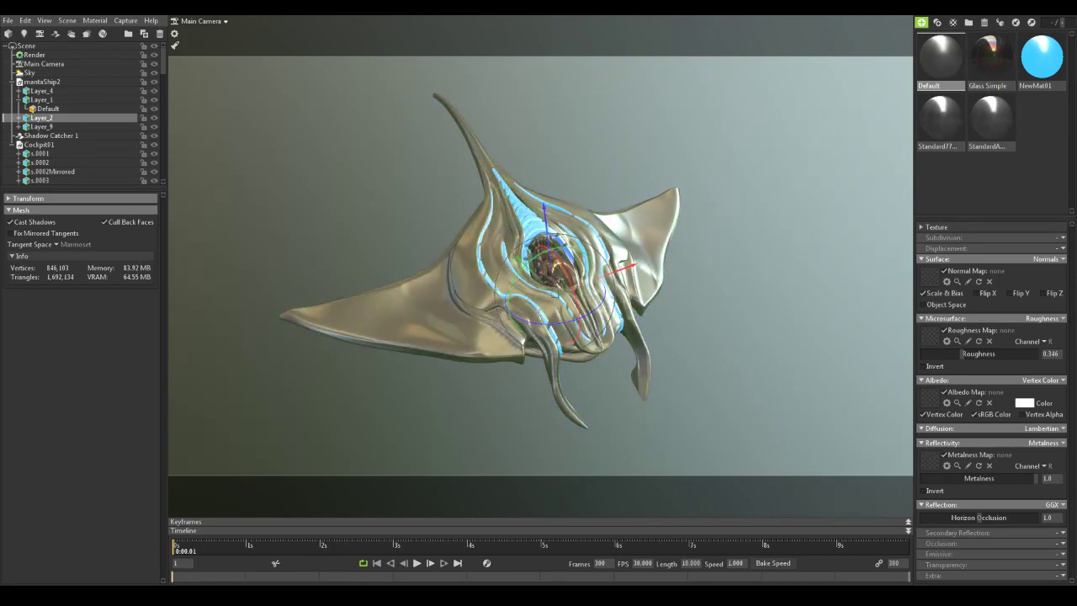
Step: Create a new material, assign it to the ship body and switch its albedo type to Vertex Color
{"action": "left_click", "coordinate": [922, 23]}
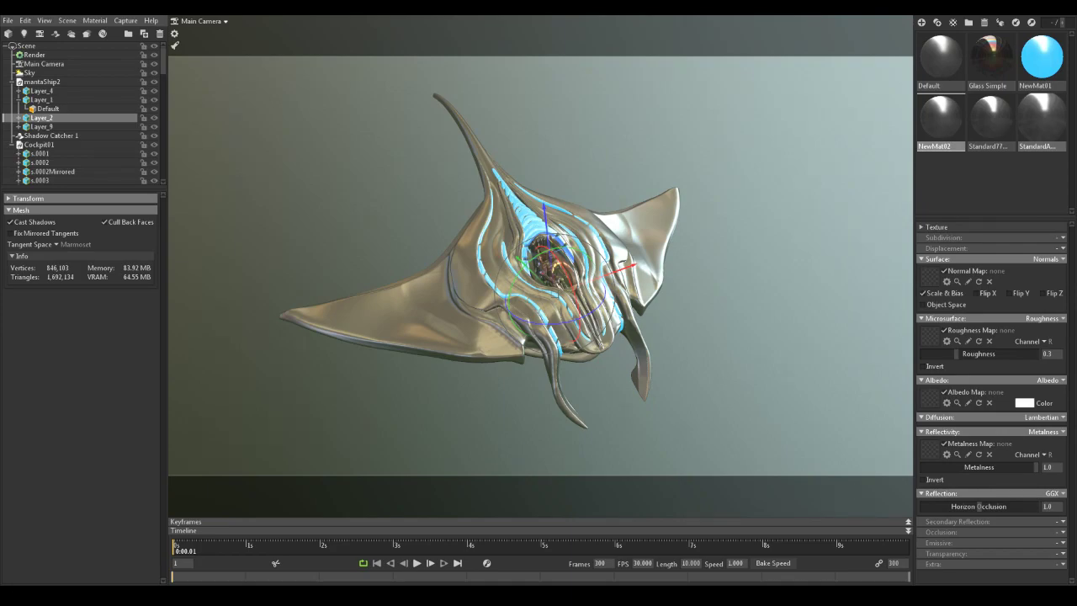
{"action": "left_click_drag", "start_coordinate": [941, 118], "coordinate": [655, 216]}
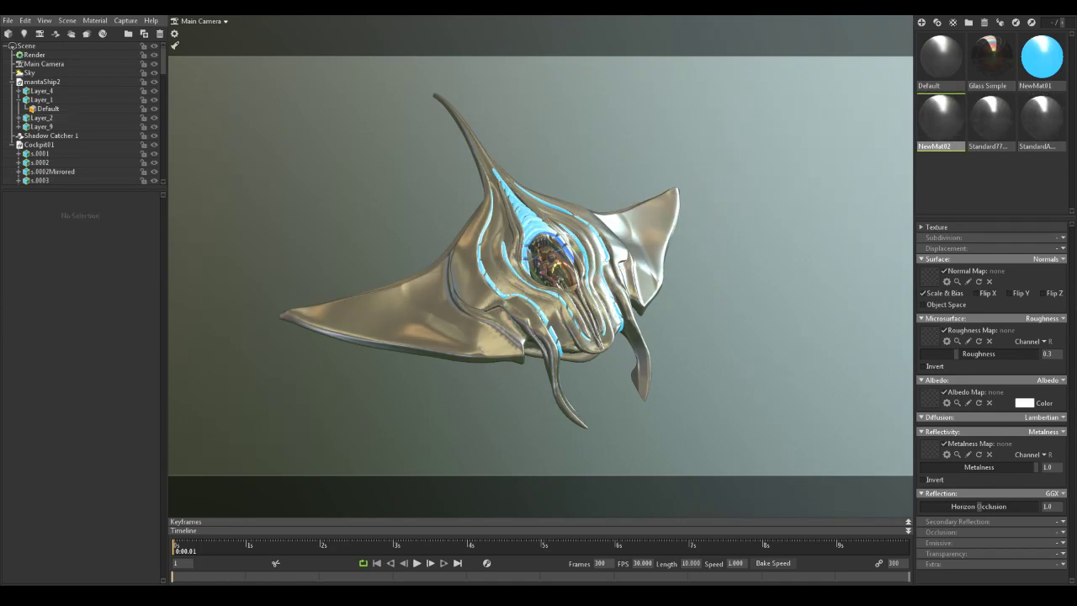
{"action": "left_click", "coordinate": [1049, 380]}
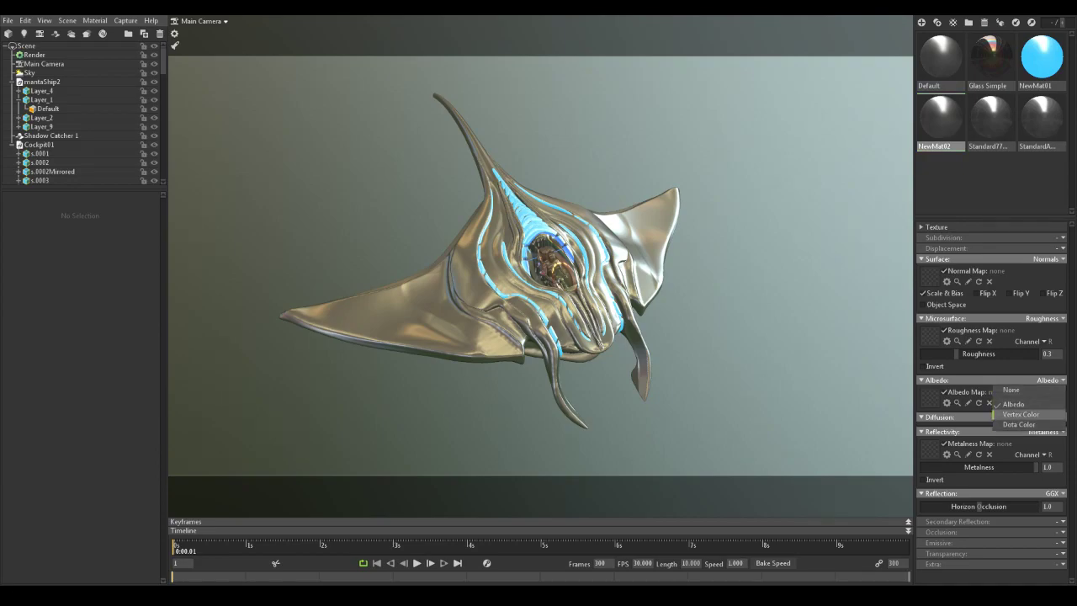
{"action": "left_click", "coordinate": [1021, 414]}
{"action": "left_click_drag", "start_coordinate": [723, 353], "coordinate": [623, 307]}
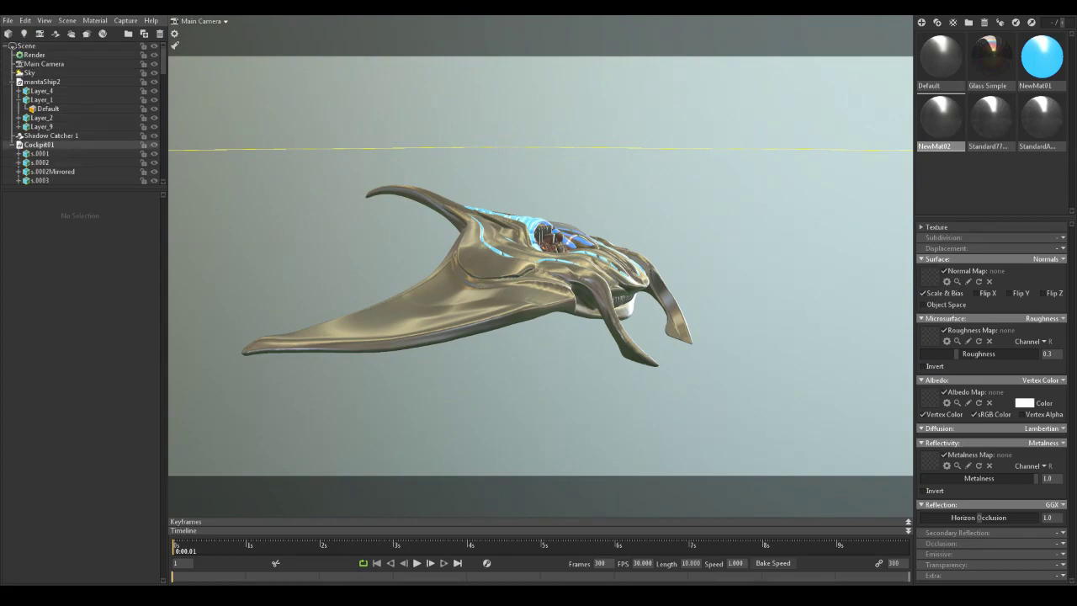
Step: Collapse the Cockpit01 group in the scene hierarchy and import mantaShip2.fbx as a second ship model
{"action": "left_click", "coordinate": [40, 145]}
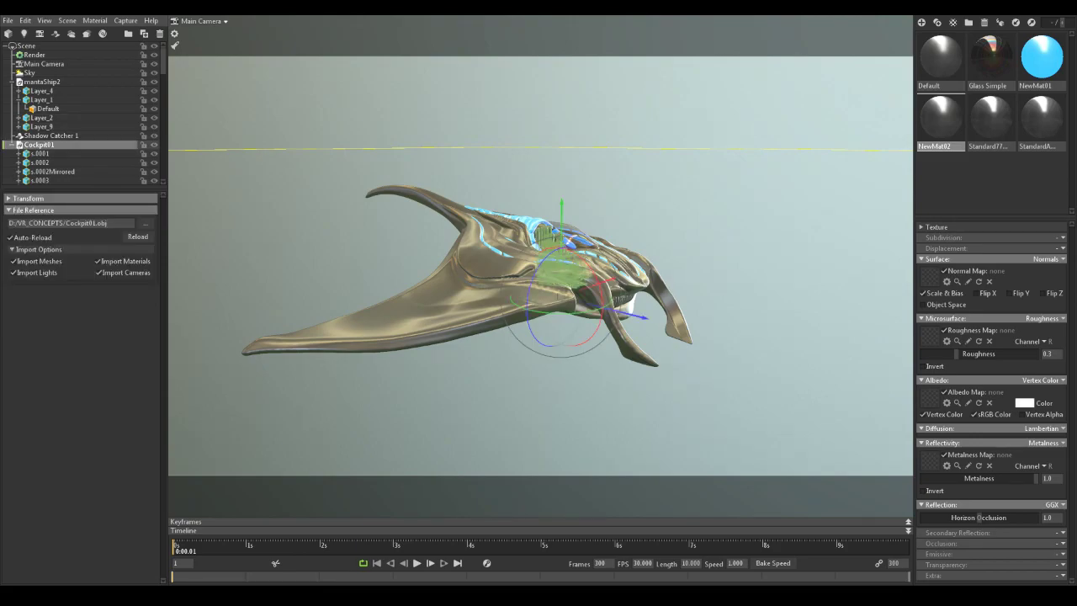
{"action": "left_click", "coordinate": [9, 144]}
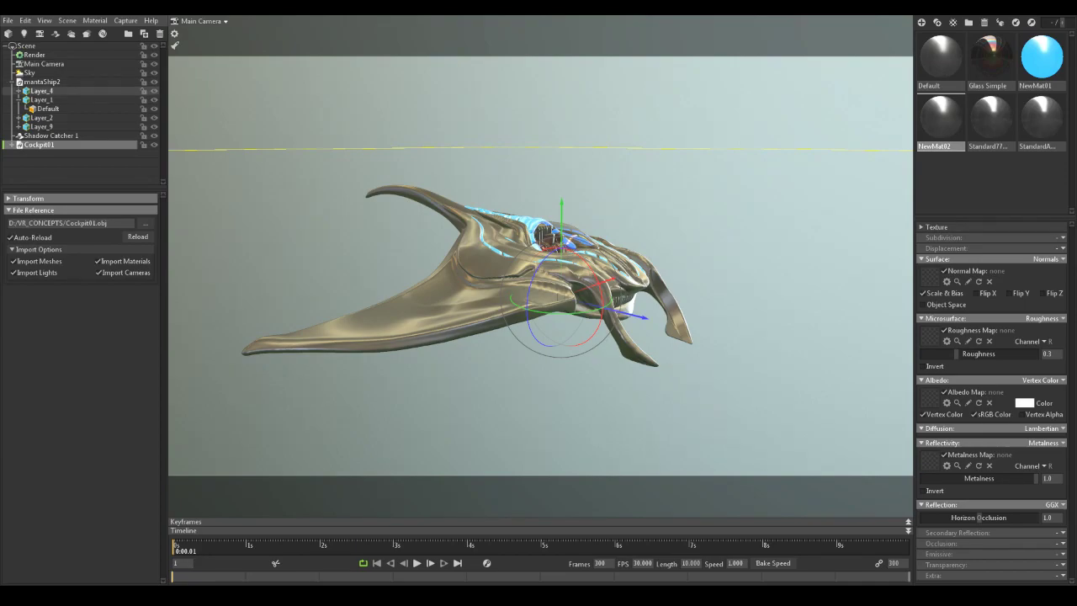
{"action": "left_click", "coordinate": [8, 20]}
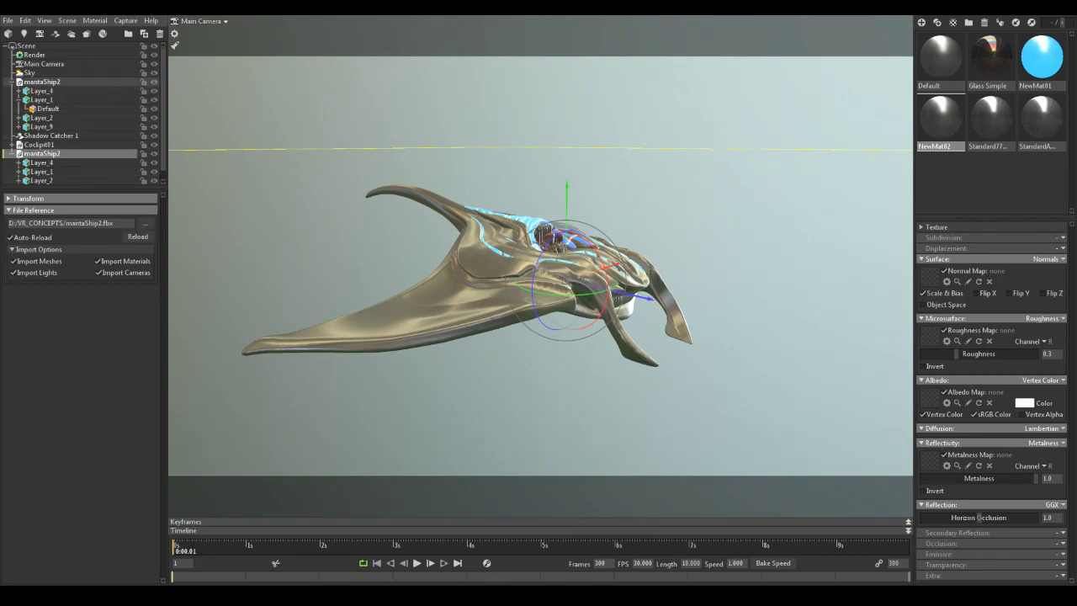
Step: Hide the original mantaShip2.obj model and the Cockpit01 model
{"action": "left_click", "coordinate": [42, 81]}
{"action": "left_click", "coordinate": [154, 81]}
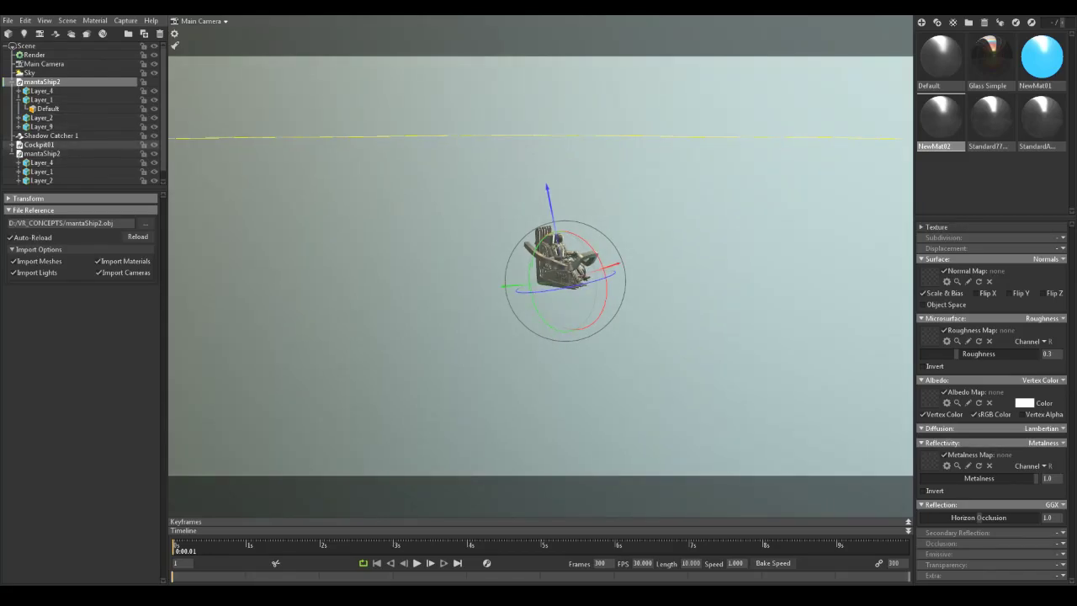
{"action": "left_click", "coordinate": [154, 145]}
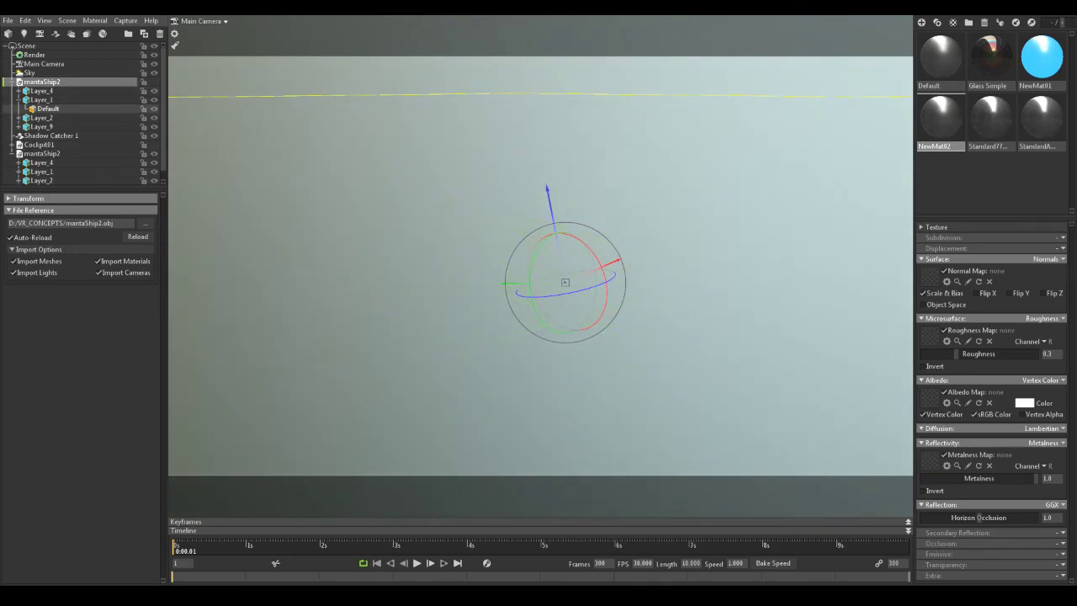
Step: Set the X, Y and Z scale of the imported mantaShip2.fbx model to 10
{"action": "left_click", "coordinate": [42, 154]}
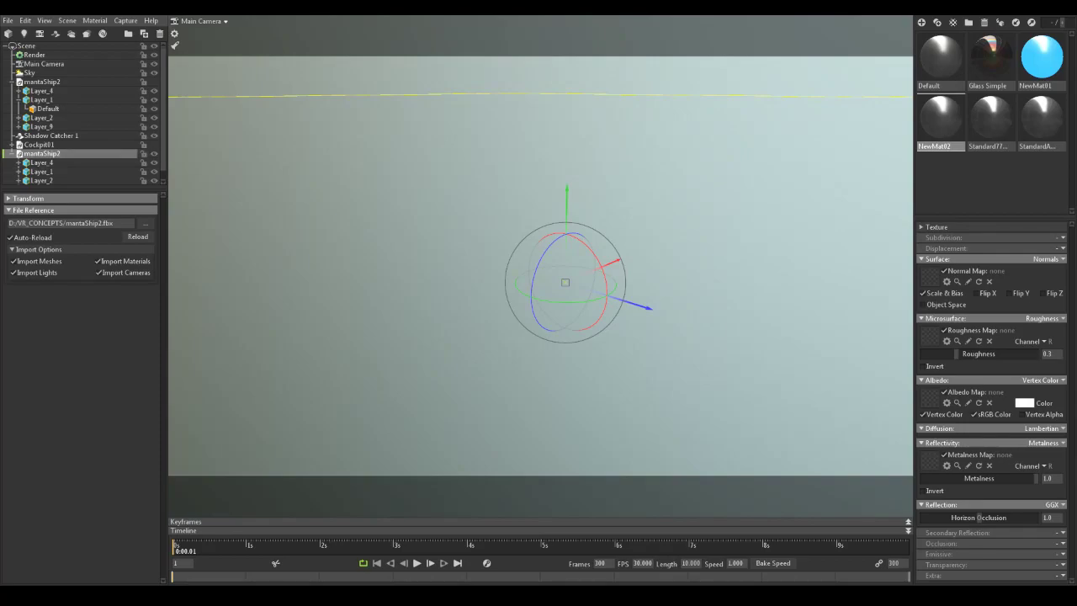
{"action": "left_click", "coordinate": [146, 223]}
{"action": "key", "text": "r"}
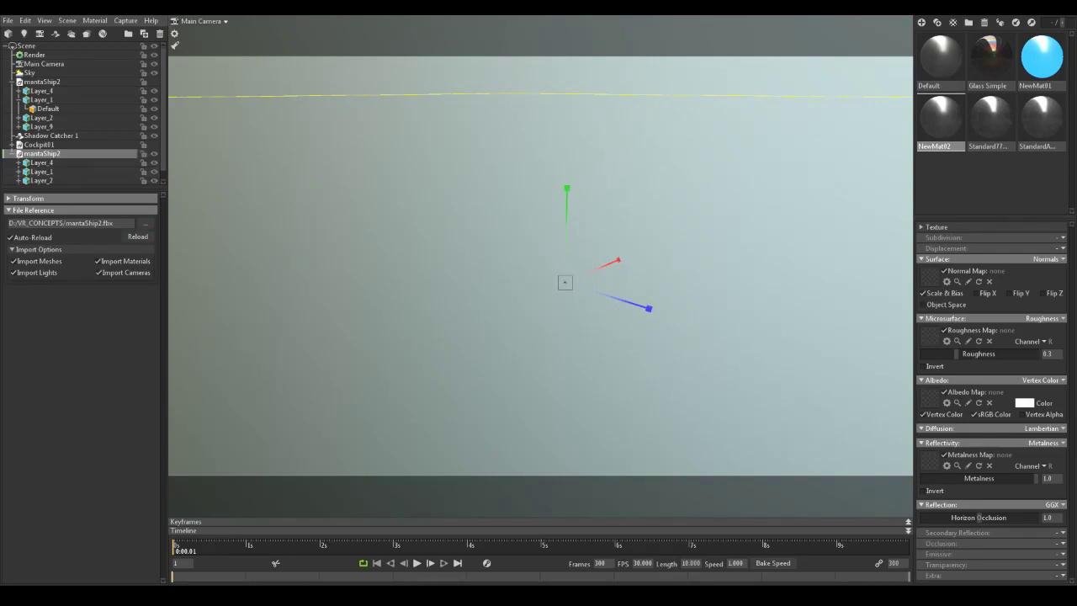
{"action": "left_click", "coordinate": [28, 199]}
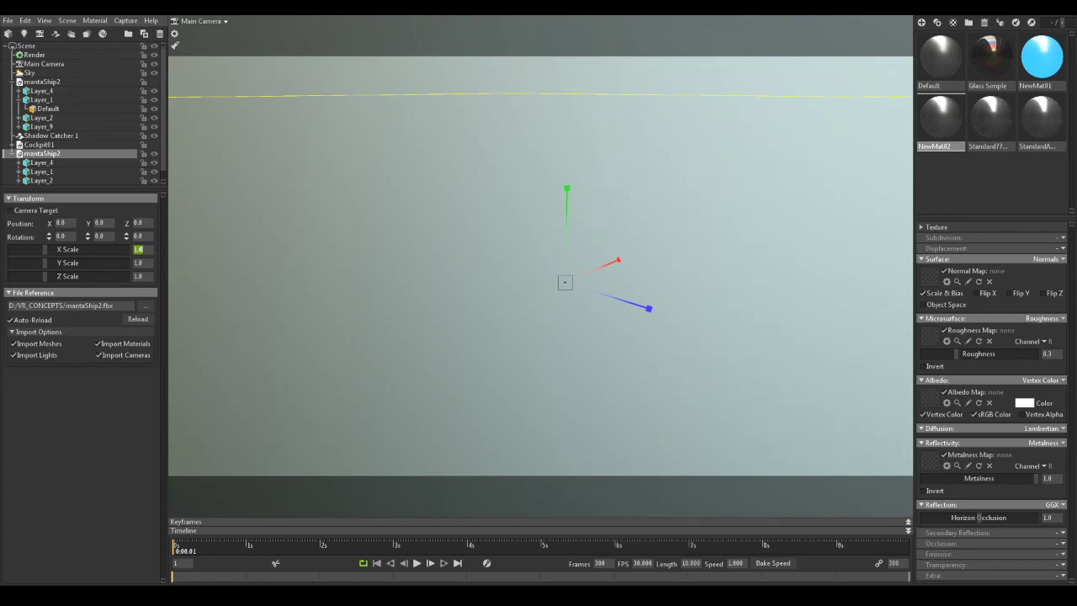
{"action": "type", "text": "10"}
{"action": "key", "text": "Return"}
{"action": "mouse_move", "coordinate": [145, 264]}
{"action": "left_mouse_down"}
{"action": "mouse_move", "coordinate": [128, 264]}
{"action": "mouse_move", "coordinate": [132, 276]}
{"action": "left_mouse_up"}
{"action": "type", "text": "10"}
{"action": "key", "text": "Return"}
{"action": "type", "text": "10"}
{"action": "key", "text": "Return"}
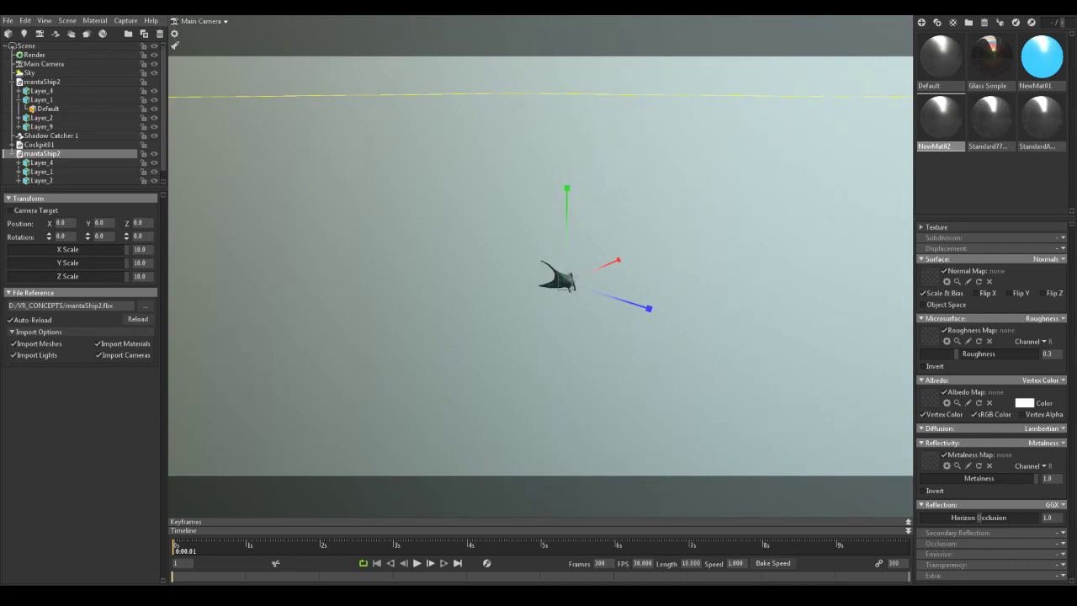
Step: Examine the rescaled ship and compare the transform values of the mantaShip2.obj and mantaShip2.fbx models
{"action": "scroll", "coordinate": [540, 266], "scroll_direction": "up", "scroll_amount": 10}
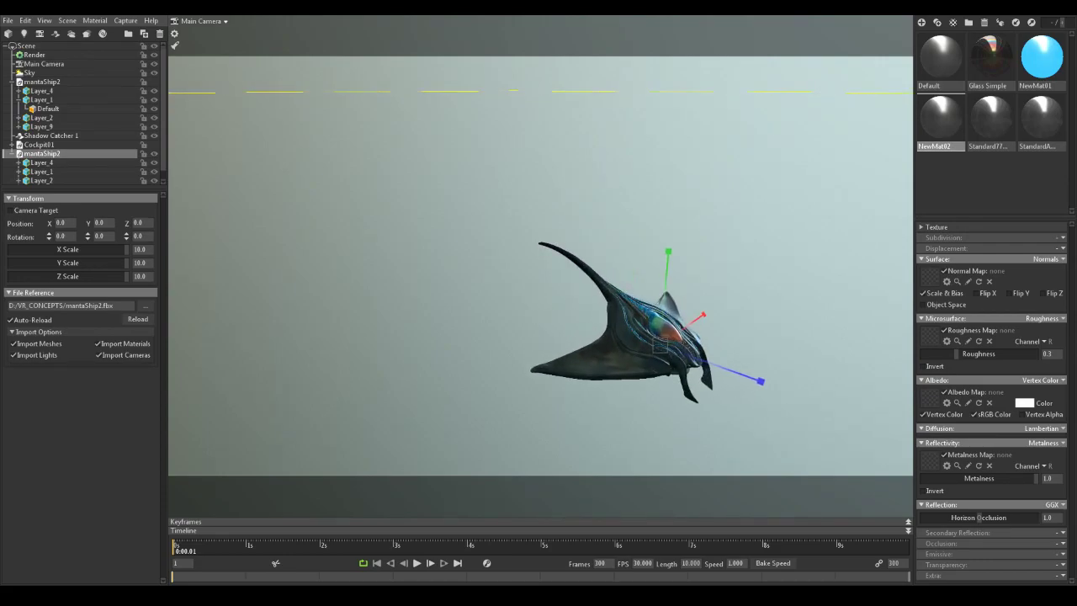
{"action": "scroll", "coordinate": [540, 320], "scroll_direction": "down", "scroll_amount": 5}
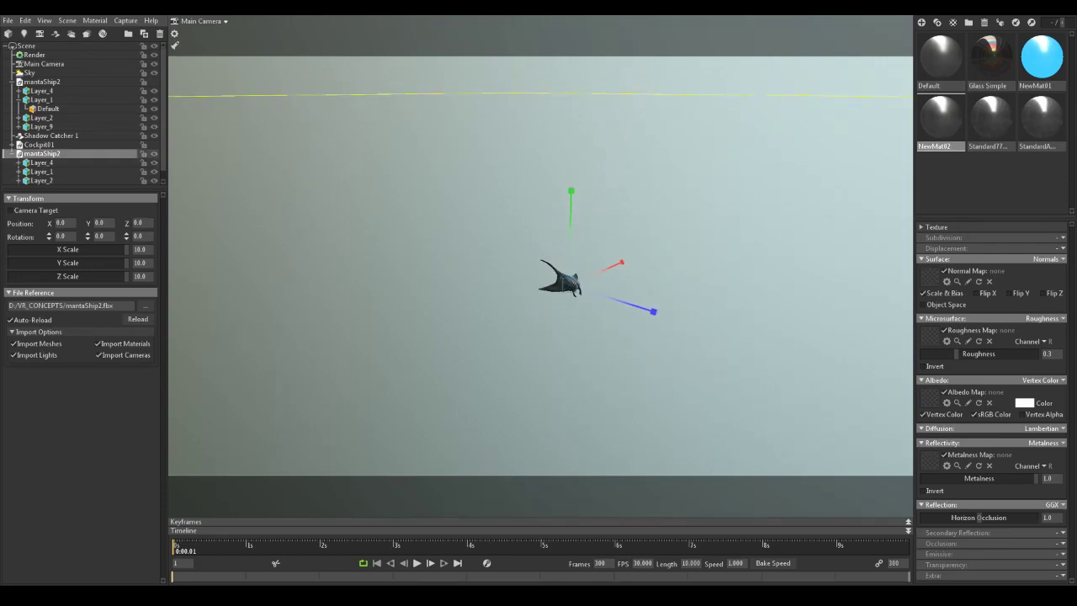
{"action": "left_click", "coordinate": [42, 82]}
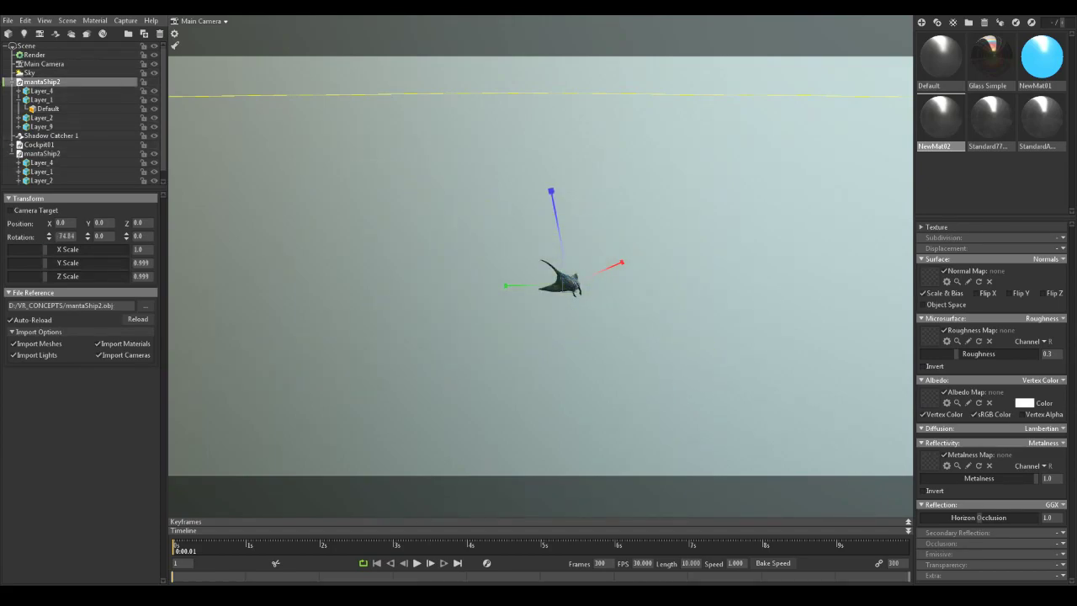
{"action": "left_click", "coordinate": [42, 153]}
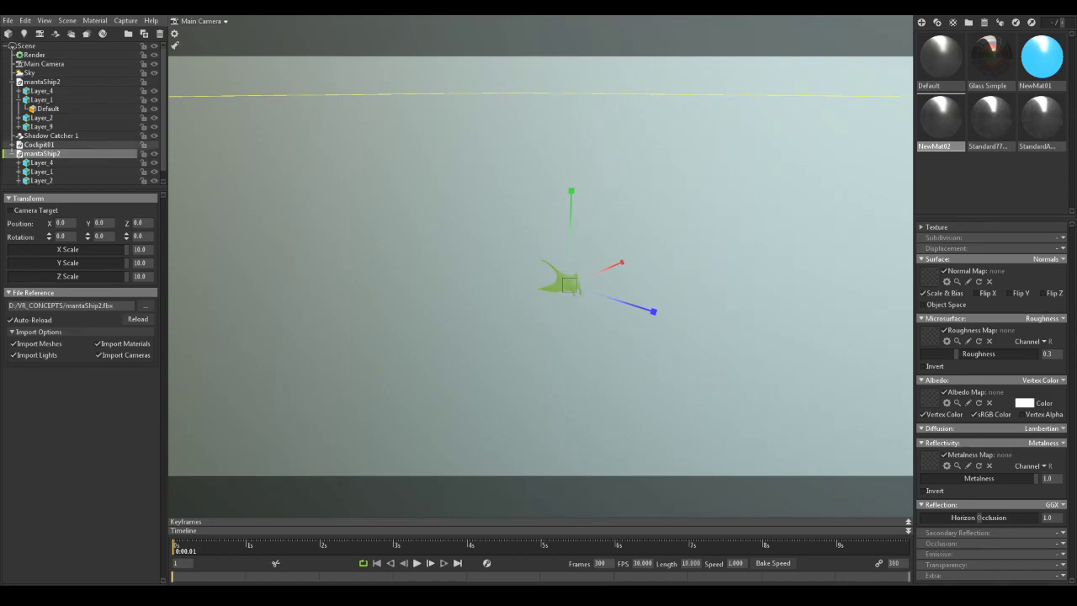
{"action": "left_click", "coordinate": [41, 81]}
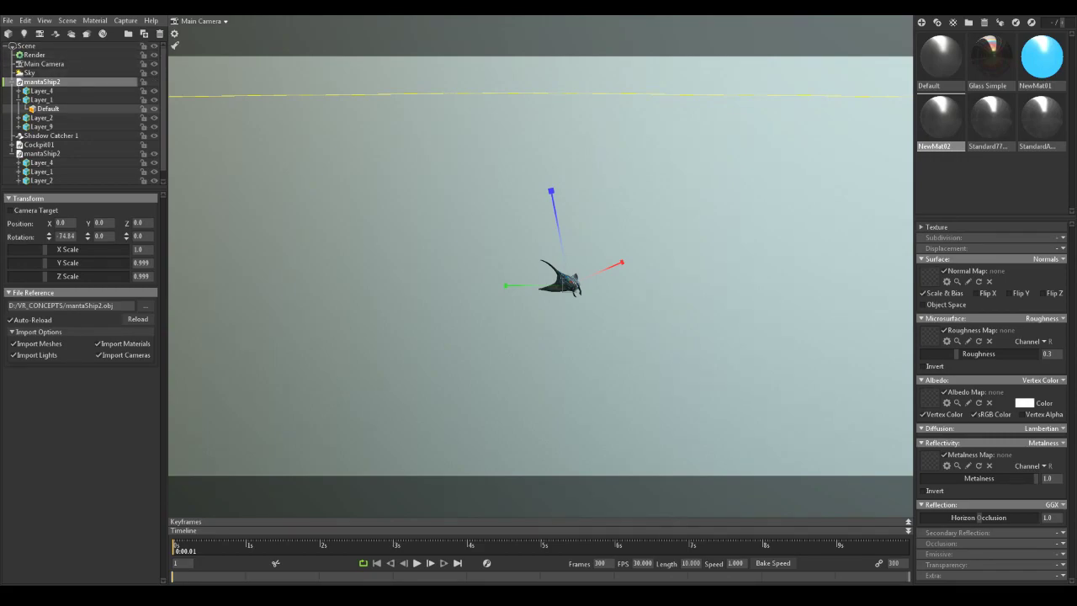
{"action": "double_click", "coordinate": [43, 82]}
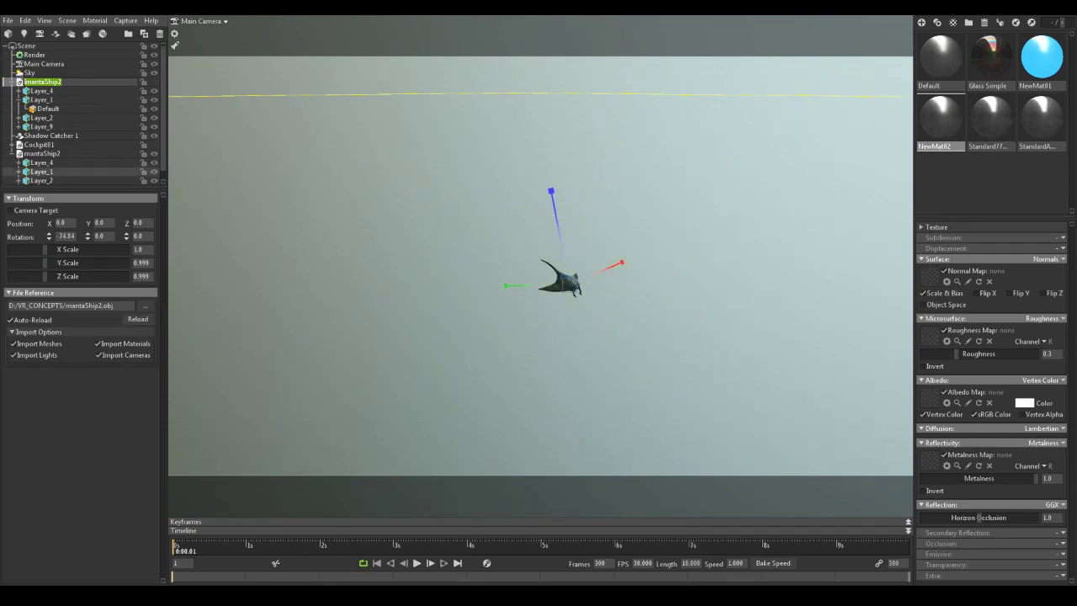
Step: Select the mantaShip2.fbx model and set its X, Y and Z scale to 30
{"action": "left_click", "coordinate": [44, 154]}
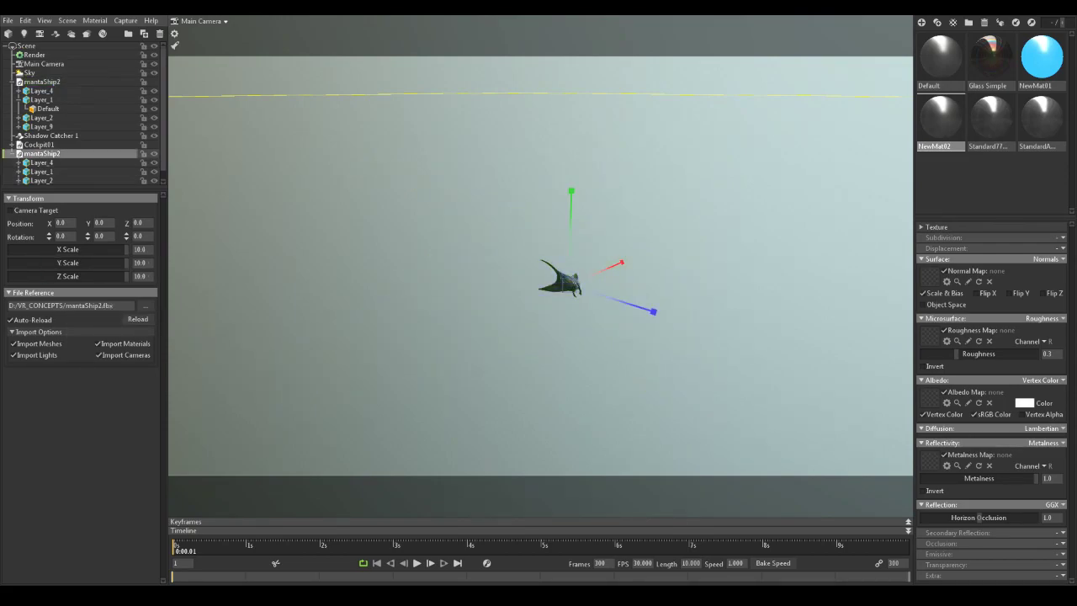
{"action": "left_click", "coordinate": [141, 250]}
{"action": "type", "text": "3"}
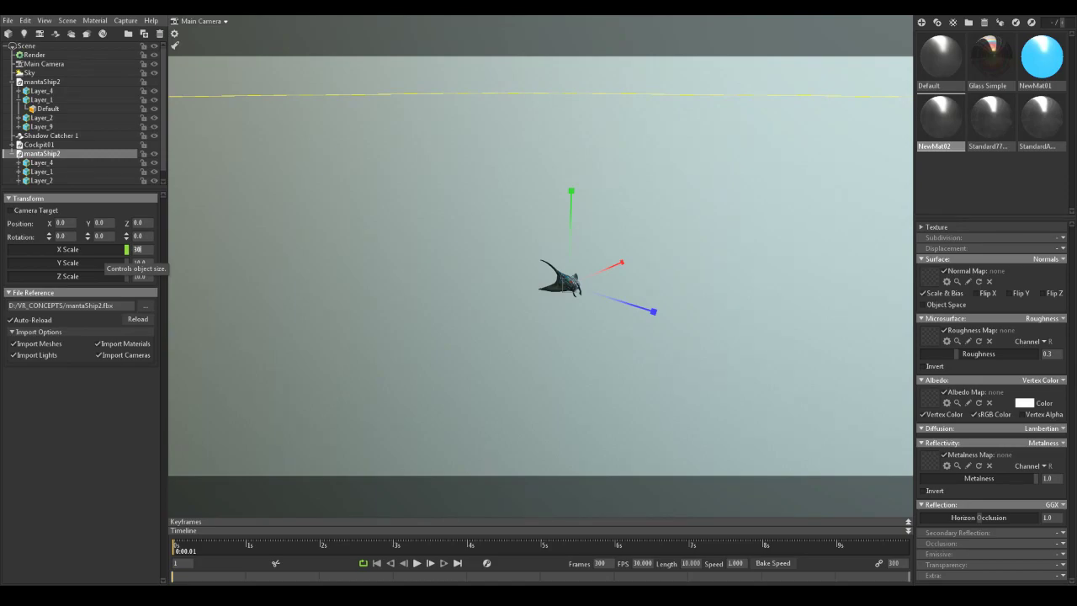
{"action": "type", "text": "0"}
{"action": "key", "text": "Return"}
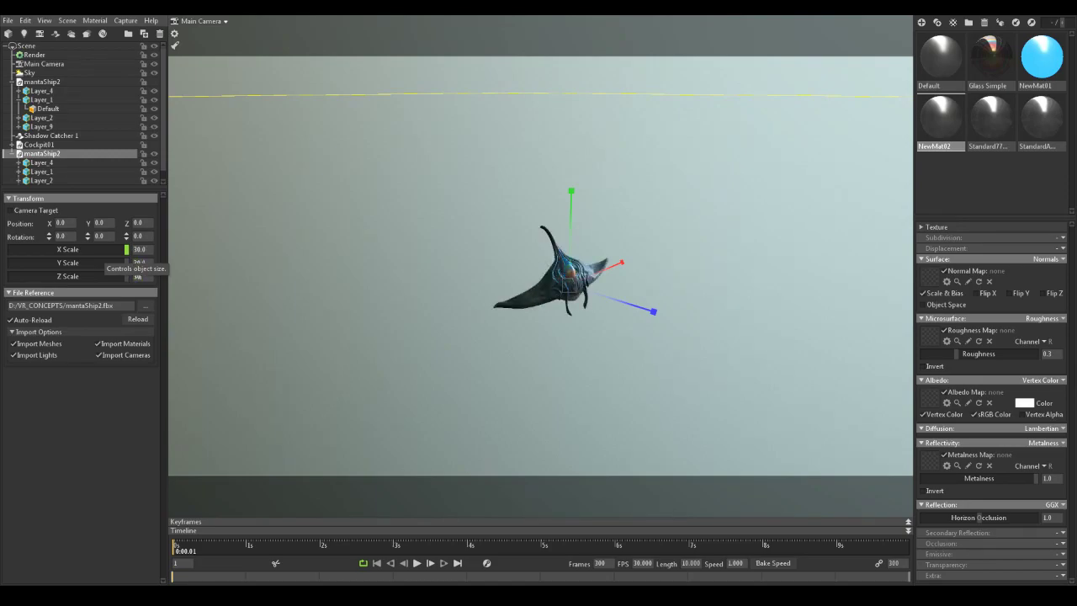
Step: Set the mantaShip2.fbx model's X, Y and Z scale to 50
{"action": "left_click", "coordinate": [141, 250]}
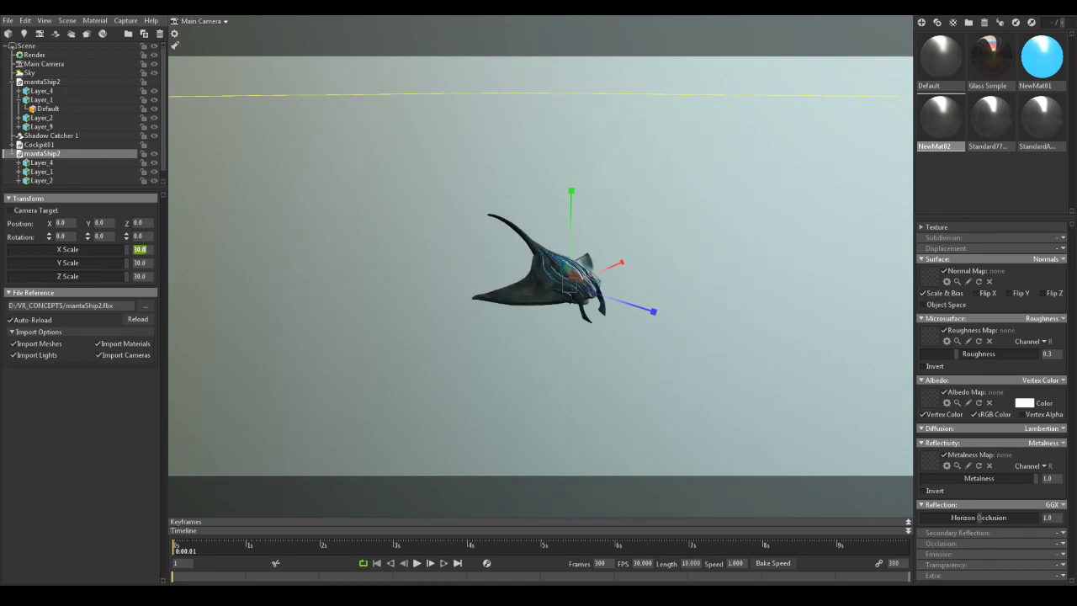
{"action": "type", "text": "50"}
{"action": "key", "text": "Tab"}
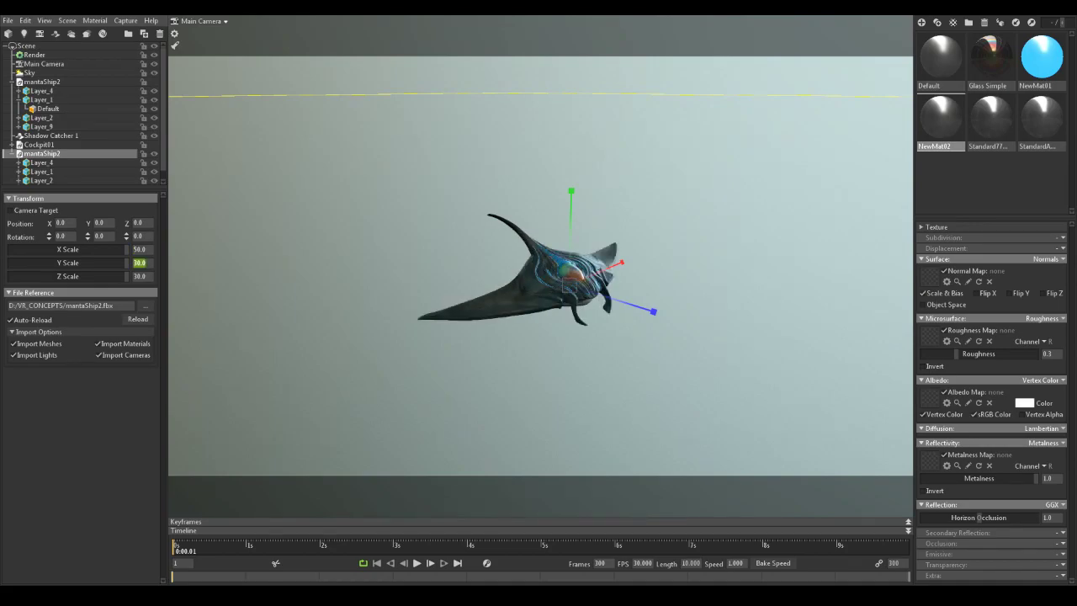
{"action": "type", "text": "50"}
{"action": "key", "text": "Tab"}
{"action": "type", "text": "50"}
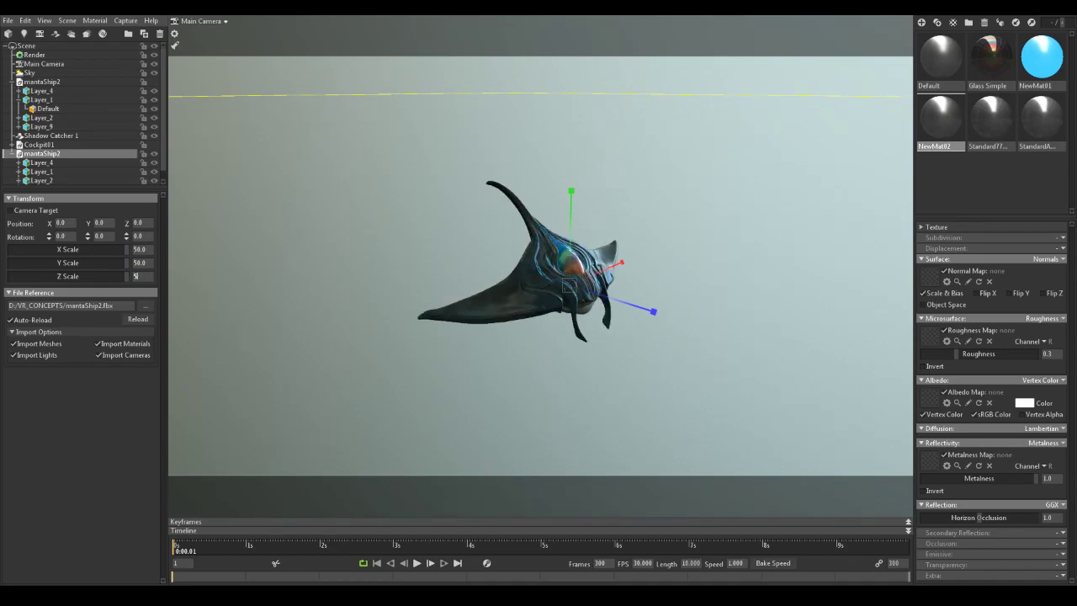
{"action": "key", "text": "Return"}
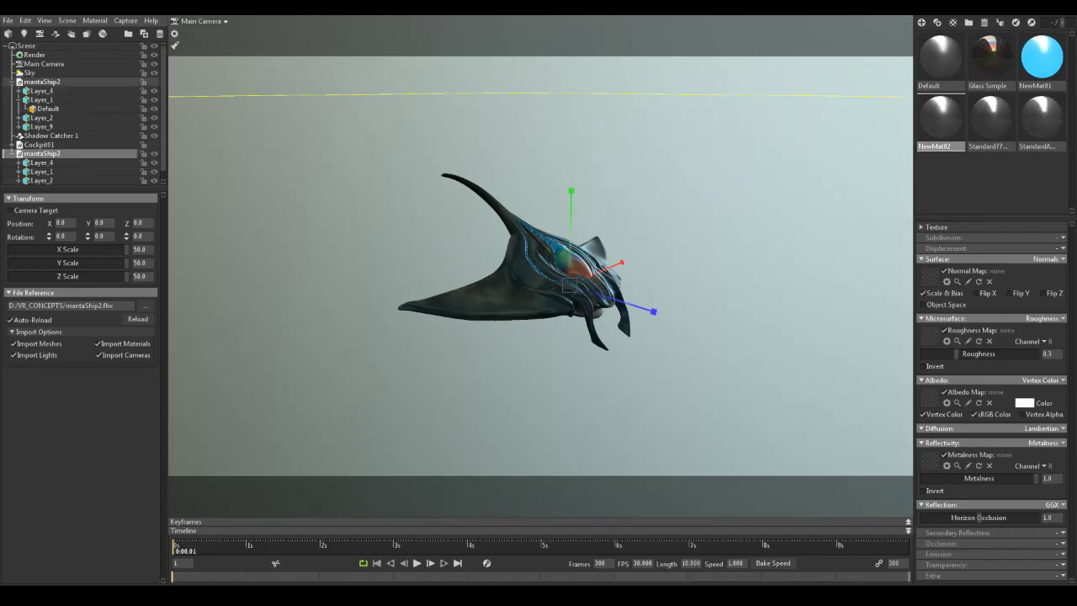
Step: Check the mantaShip2.obj model's transform, then set the mantaShip2.fbx model's X, Y and Z scale to 100
{"action": "left_click", "coordinate": [43, 81]}
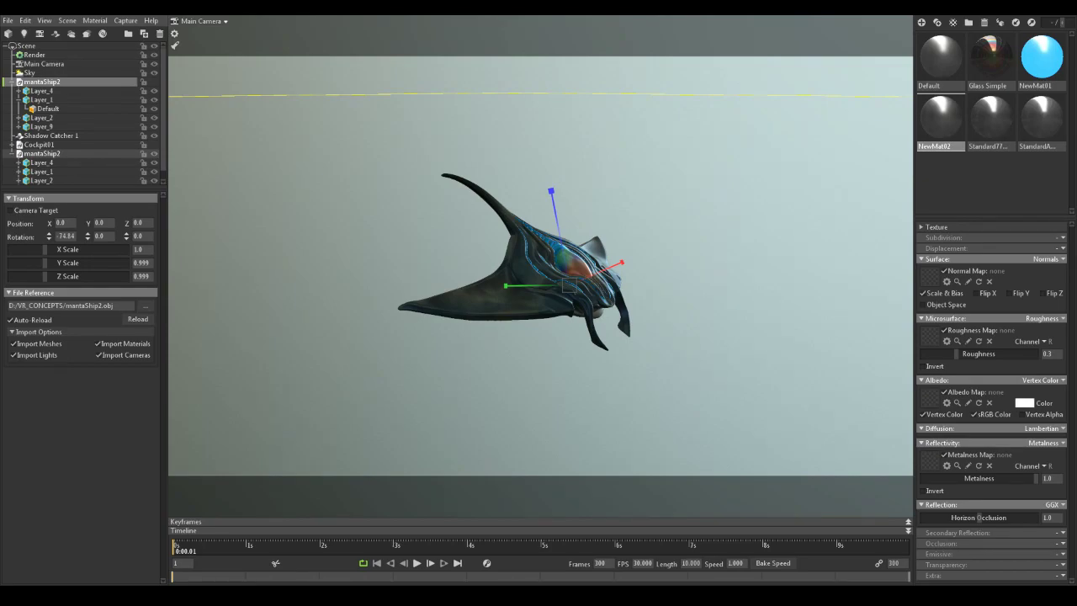
{"action": "left_click", "coordinate": [41, 153]}
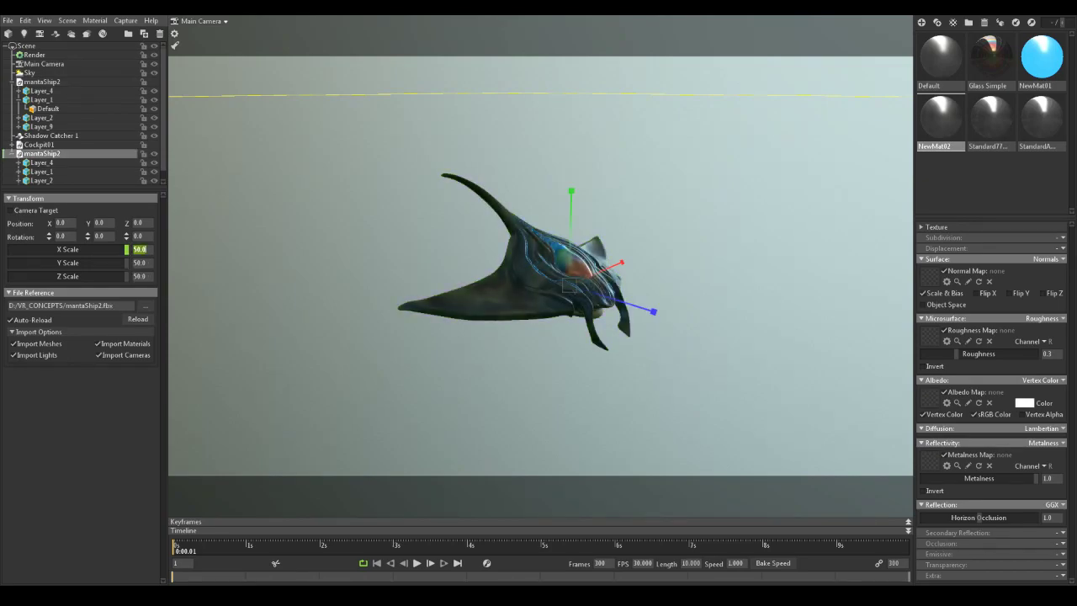
{"action": "type", "text": "100"}
{"action": "key", "text": "Return"}
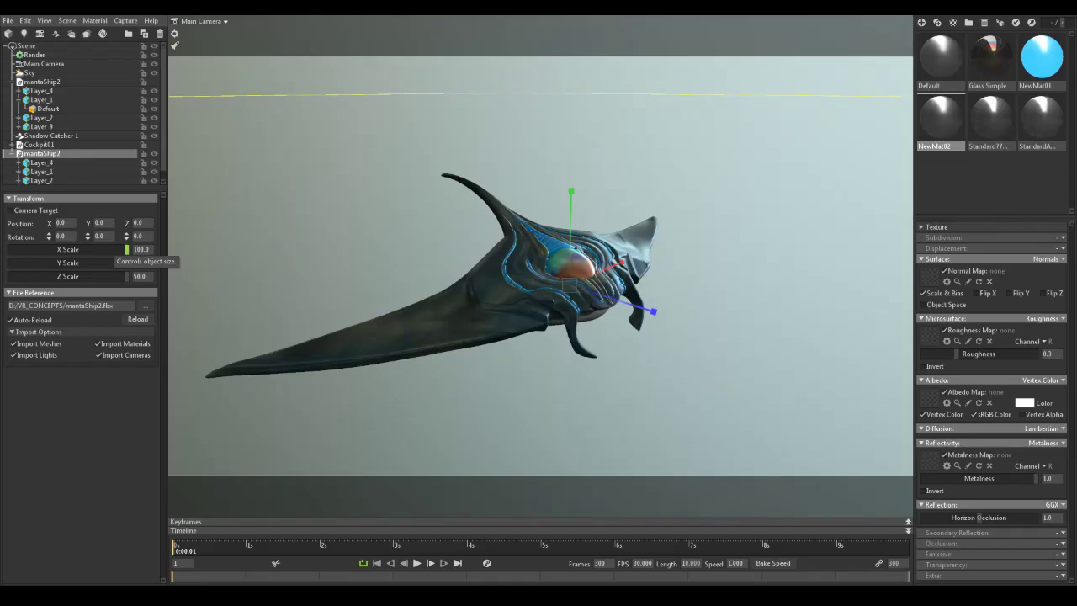
{"action": "key", "text": "Tab"}
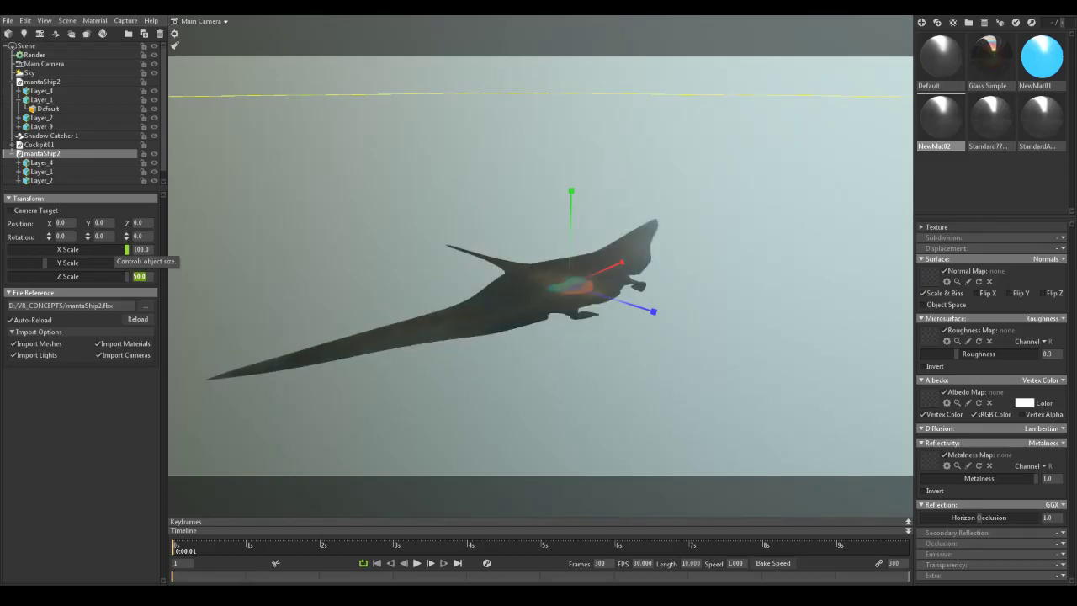
{"action": "left_click", "coordinate": [136, 263]}
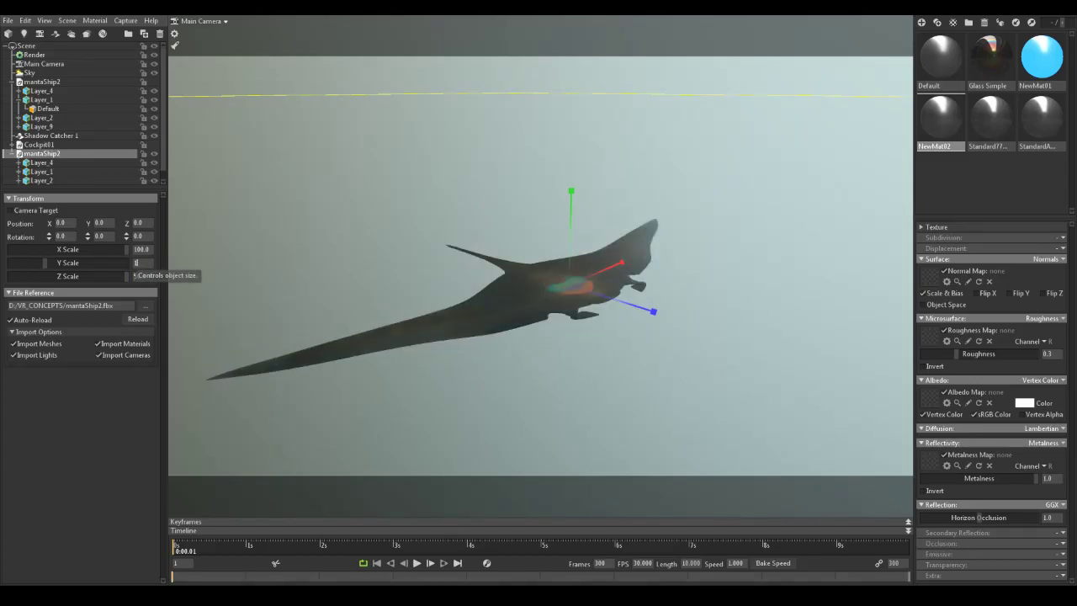
{"action": "type", "text": "100"}
{"action": "key", "text": "Return"}
{"action": "type", "text": "1"}
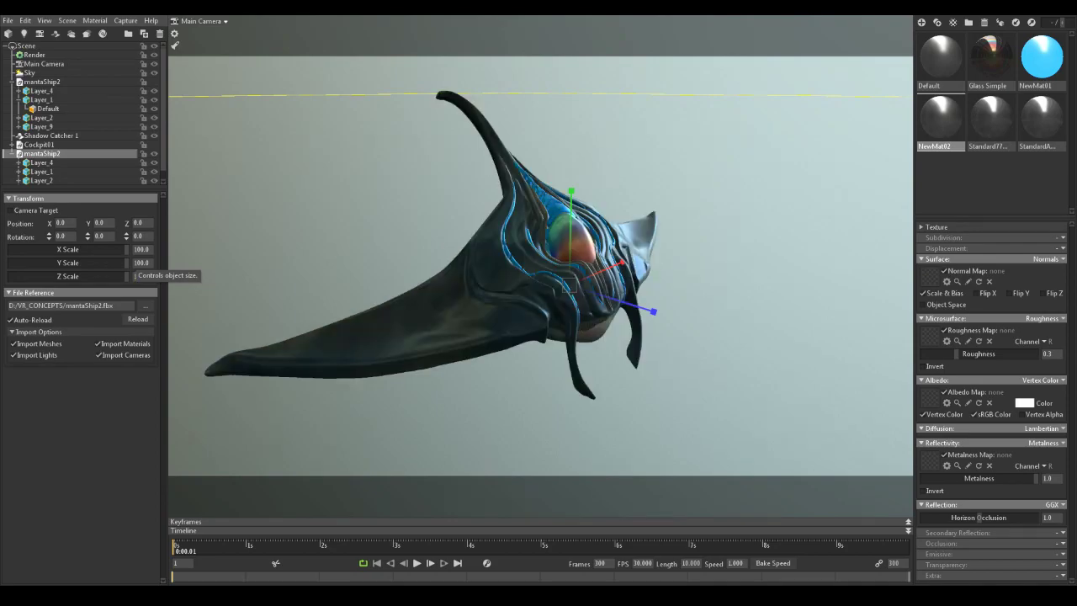
{"action": "type", "text": "00"}
{"action": "key", "text": "Return"}
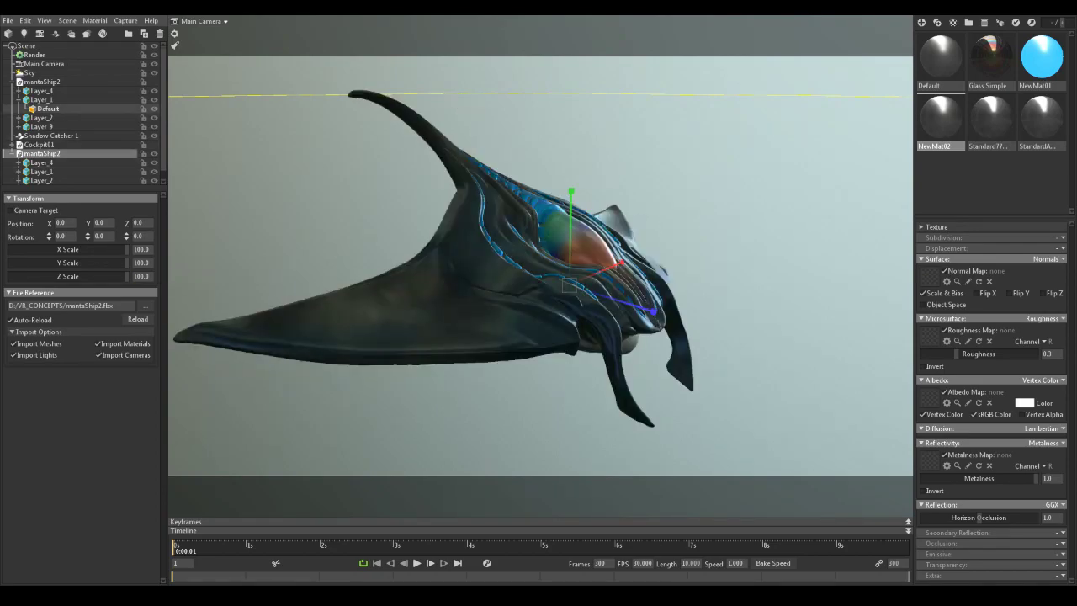
Step: Show the original mantaShip2.obj model and rotate the mantaShip2.fbx model about 15° around X to match its tilt
{"action": "left_click", "coordinate": [42, 82]}
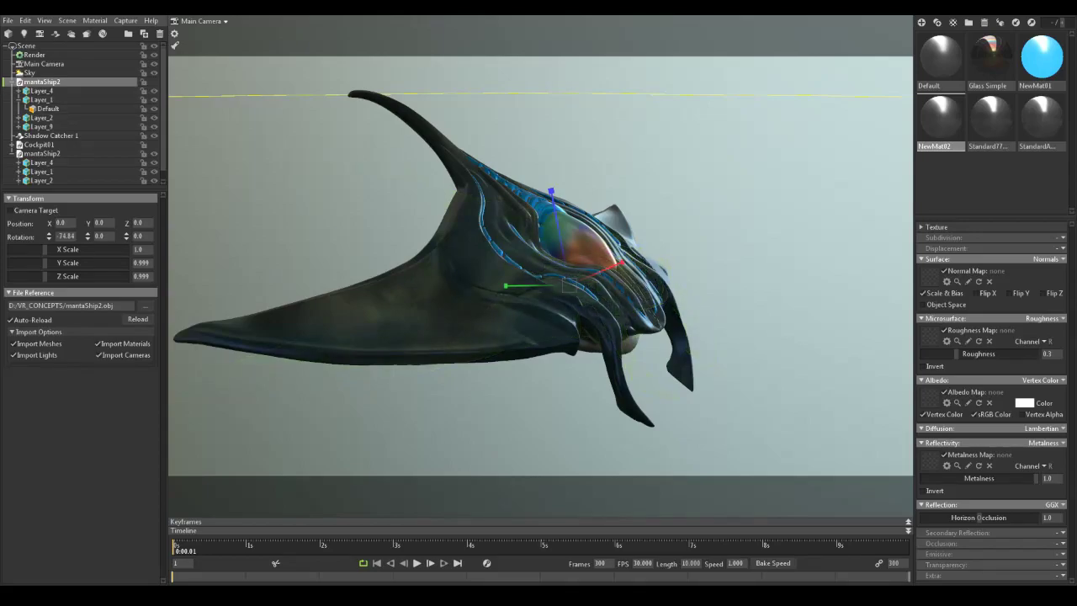
{"action": "left_click_drag", "start_coordinate": [505, 336], "coordinate": [582, 318]}
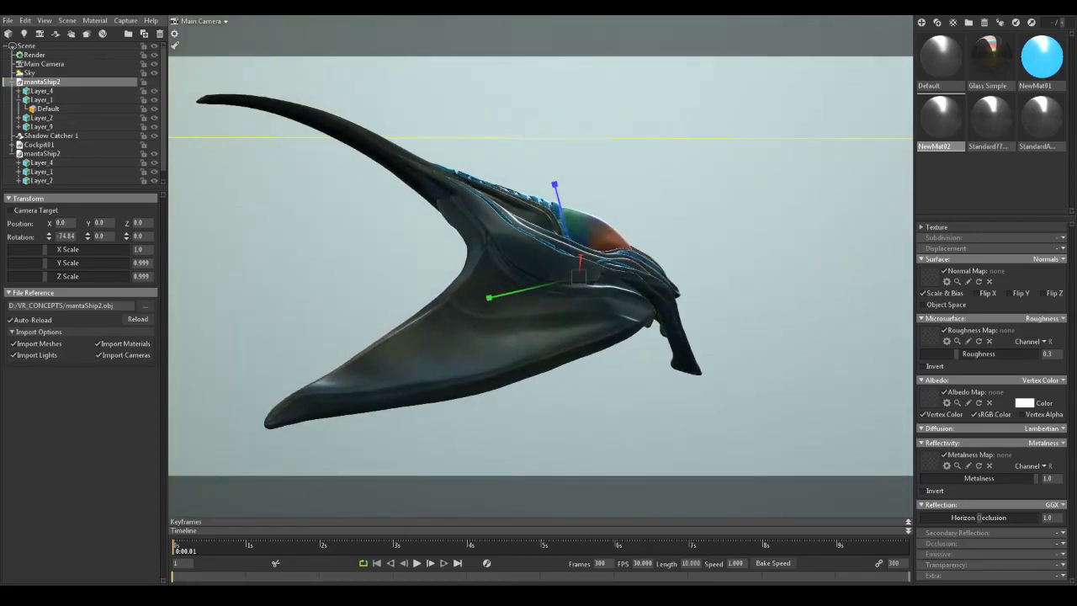
{"action": "left_click", "coordinate": [42, 154]}
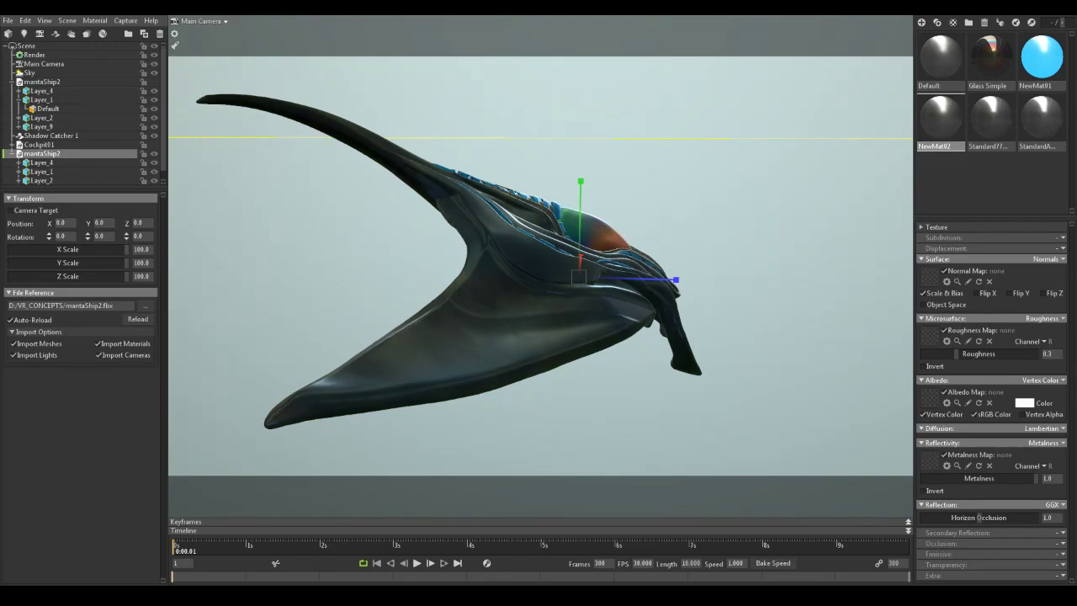
{"action": "key", "text": "e"}
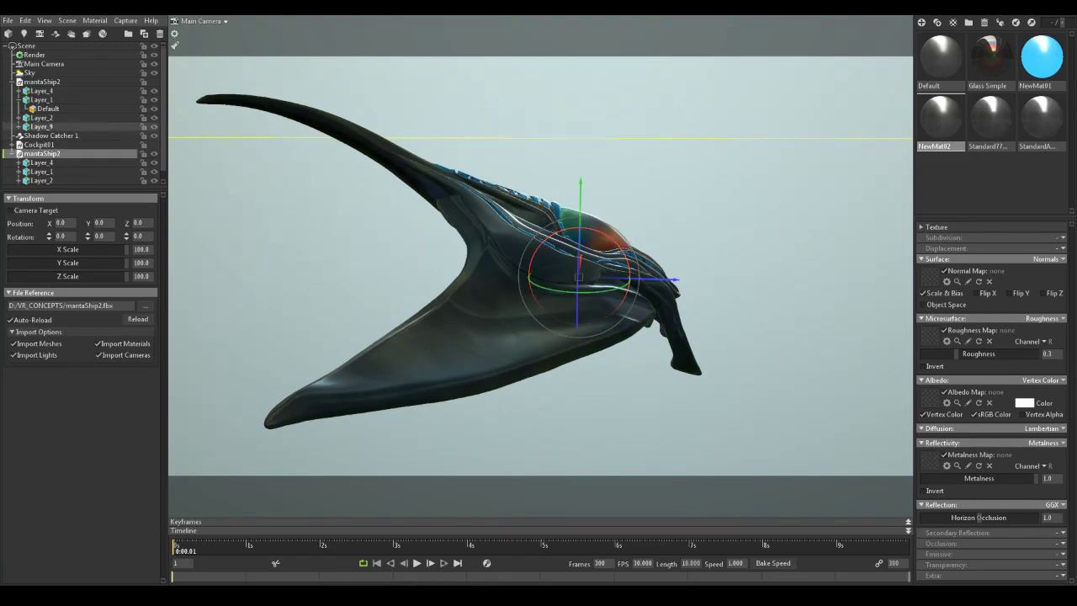
{"action": "left_click", "coordinate": [154, 81]}
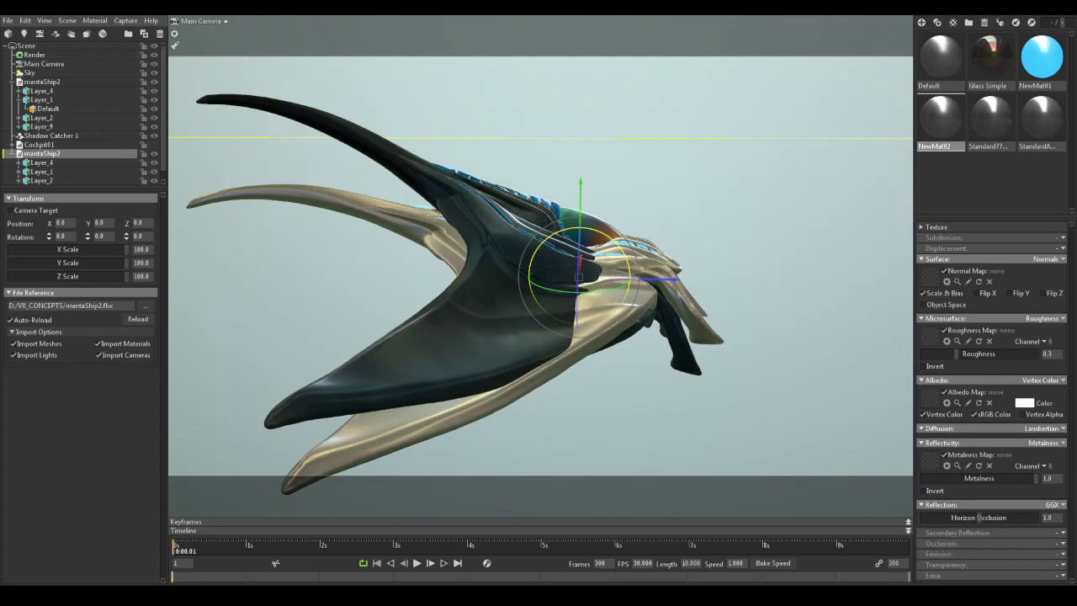
{"action": "left_click_drag", "start_coordinate": [543, 241], "coordinate": [535, 252]}
{"action": "left_click_drag", "start_coordinate": [611, 276], "coordinate": [614, 284]}
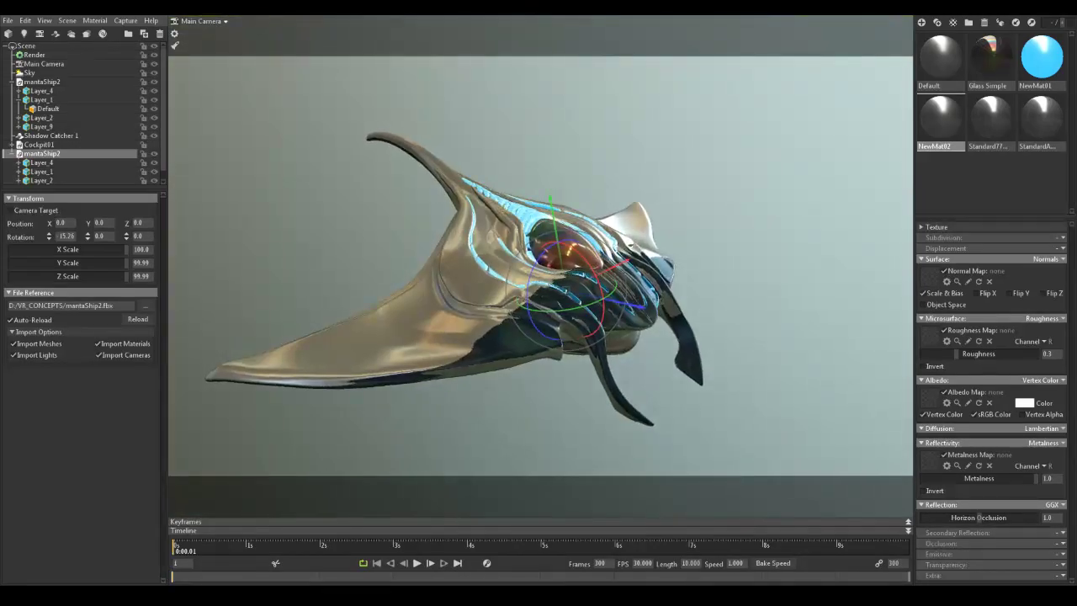
Step: Hide the original mantaShip2.obj model so that only the vertex-colored mantaShip2.fbx ship is shown
{"action": "left_click", "coordinate": [12, 154]}
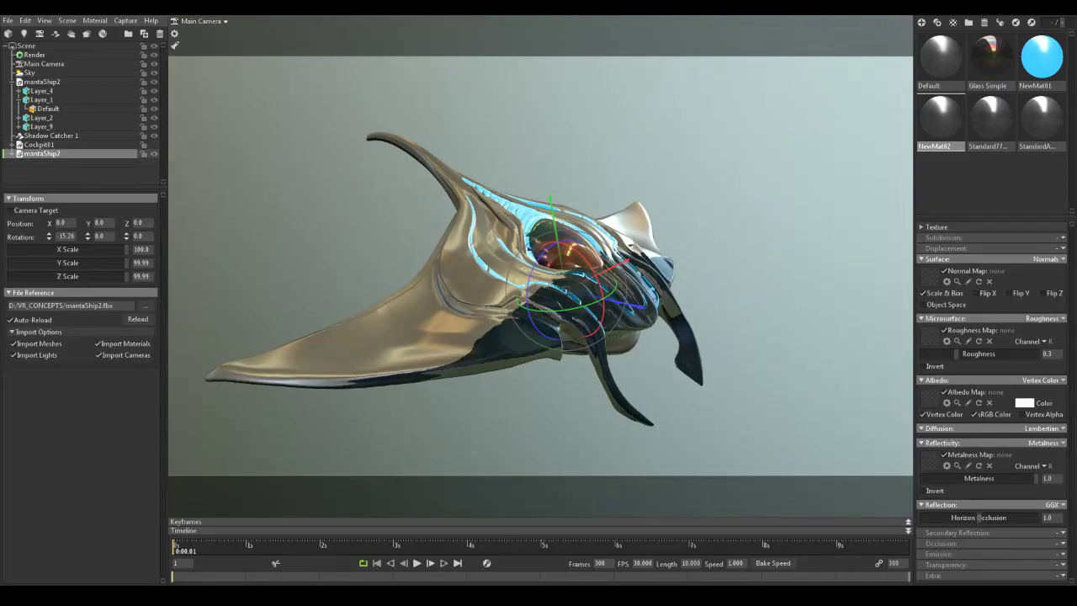
{"action": "left_click", "coordinate": [42, 81]}
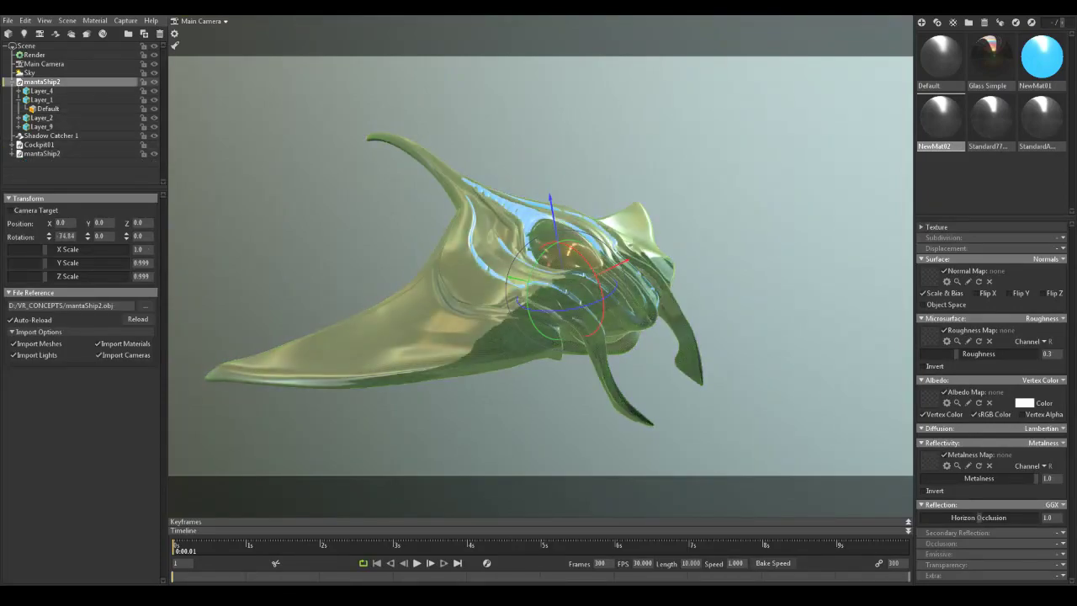
{"action": "left_click_drag", "start_coordinate": [555, 286], "coordinate": [505, 337], "text": "alt"}
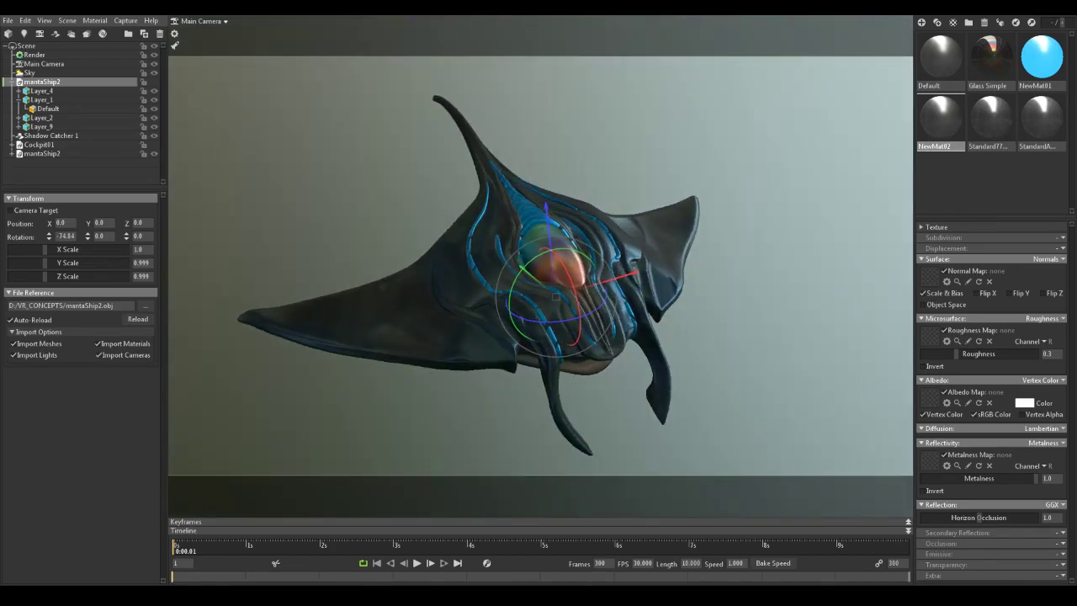
Step: Apply the glowing blue NewMat01 material to the light strips (Layer_4) of the mantaShip2.fbx ship
{"action": "left_click", "coordinate": [51, 135]}
{"action": "left_click", "coordinate": [528, 208]}
{"action": "left_click", "coordinate": [1041, 57]}
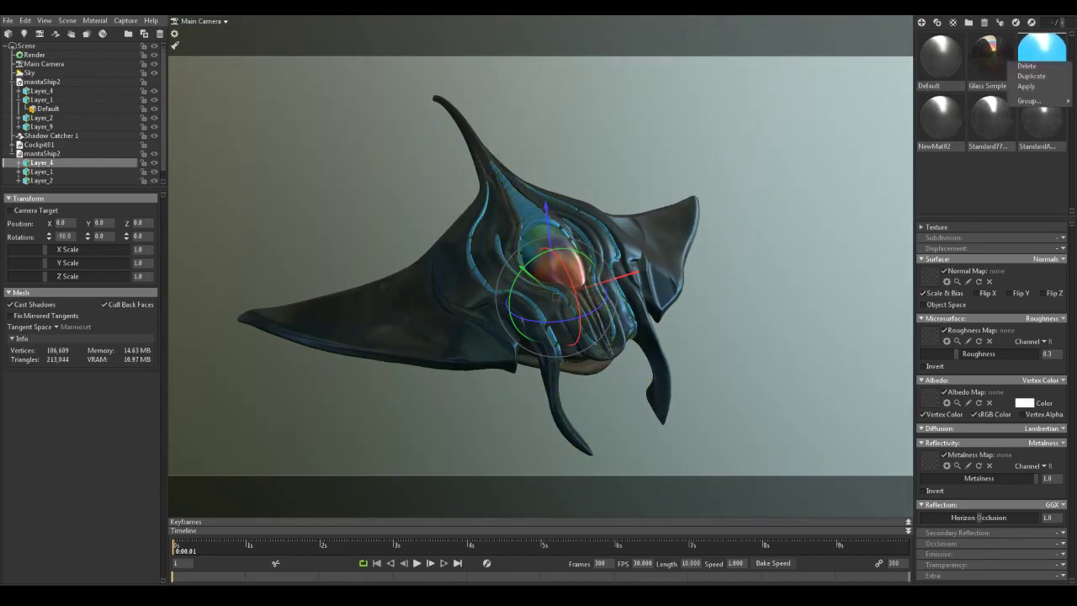
Step: Apply the Glass Simple material to the cockpit canopy (Layer_1) of the mantaShip2.fbx ship
{"action": "left_click_drag", "start_coordinate": [623, 404], "coordinate": [492, 412]}
{"action": "left_click", "coordinate": [536, 251]}
{"action": "right_click", "coordinate": [996, 56]}
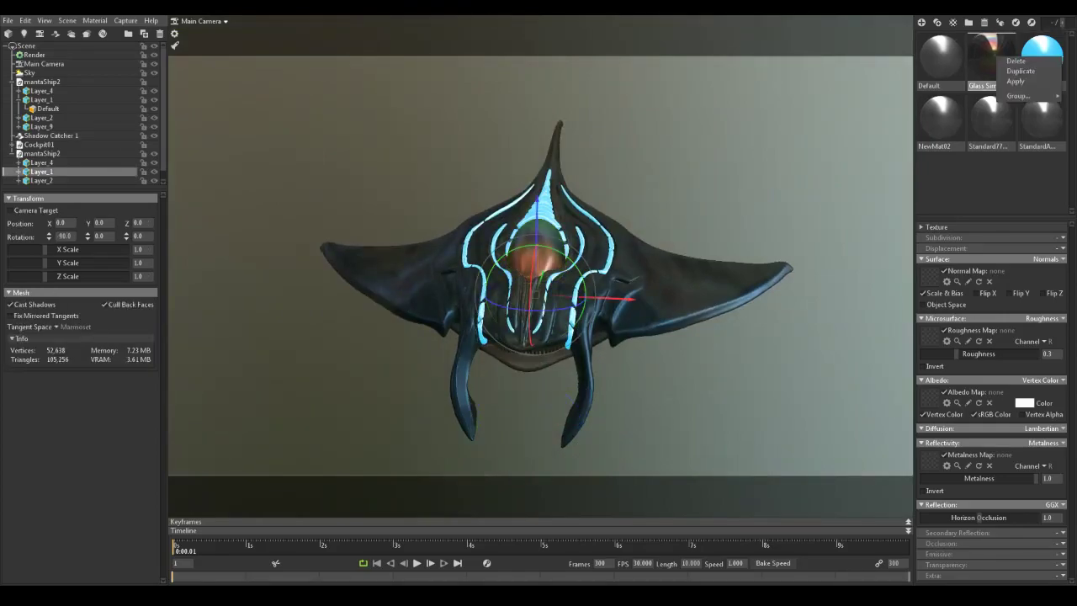
{"action": "left_click", "coordinate": [1014, 82]}
{"action": "left_click_drag", "start_coordinate": [505, 413], "coordinate": [627, 392]}
{"action": "scroll", "coordinate": [627, 391], "scroll_direction": "up", "scroll_amount": 5}
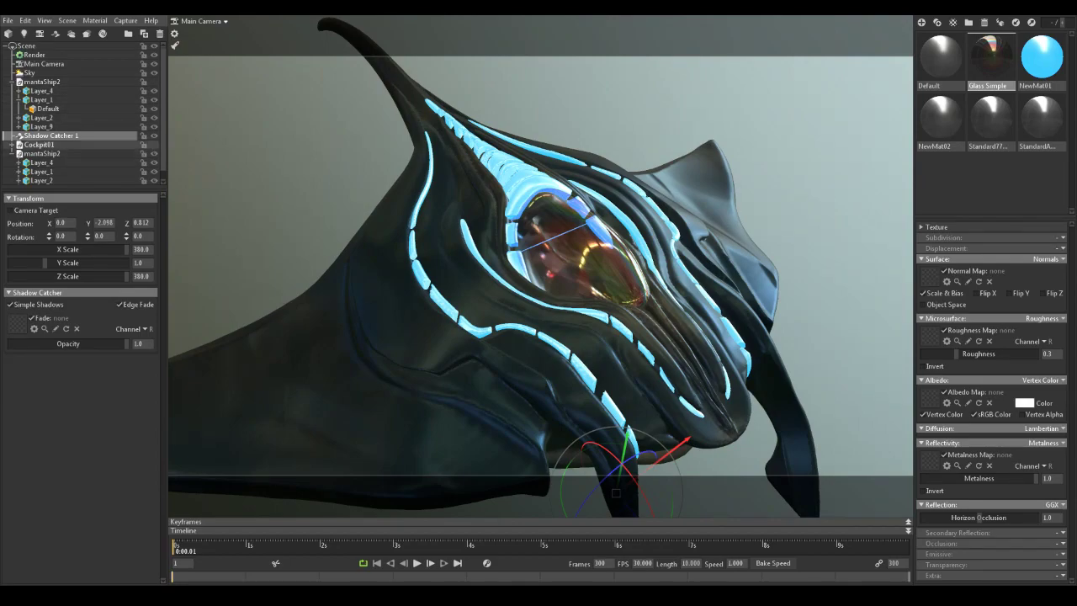
Step: Set the roughness of the Default material on the ship's hull (Layer_2) to about 0.217
{"action": "scroll", "coordinate": [538, 269], "scroll_direction": "down", "scroll_amount": 6}
{"action": "left_click_drag", "start_coordinate": [589, 295], "coordinate": [630, 315]}
{"action": "left_click", "coordinate": [574, 206]}
{"action": "double_click", "coordinate": [480, 307]}
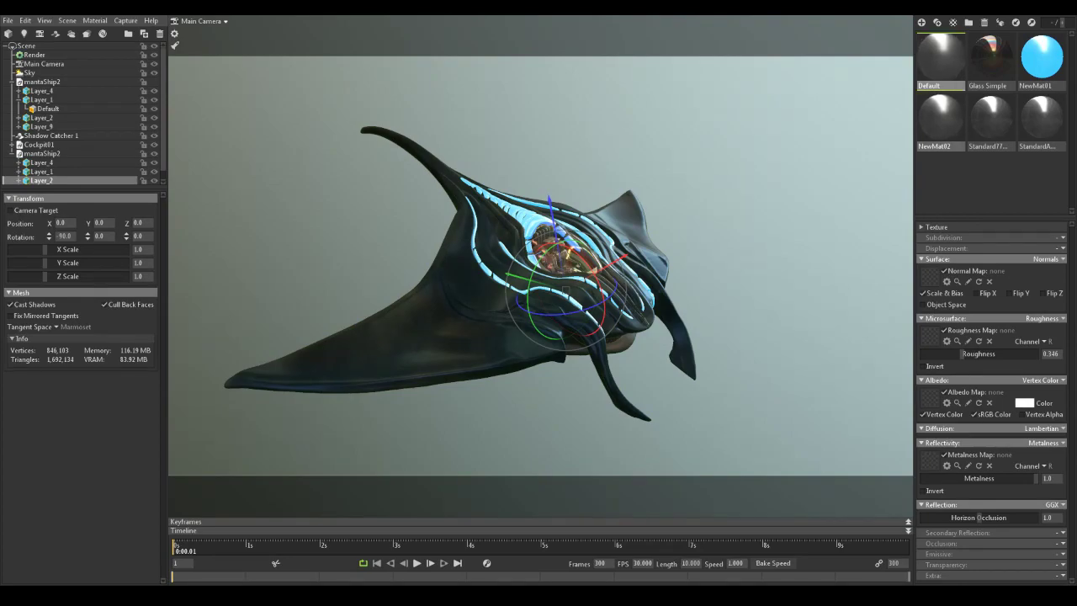
{"action": "left_click_drag", "start_coordinate": [962, 354], "coordinate": [948, 354]}
Step: Delete the oversized shadow catcher from the scene
{"action": "left_click", "coordinate": [51, 136]}
{"action": "scroll", "coordinate": [543, 294], "scroll_direction": "down", "scroll_amount": 5}
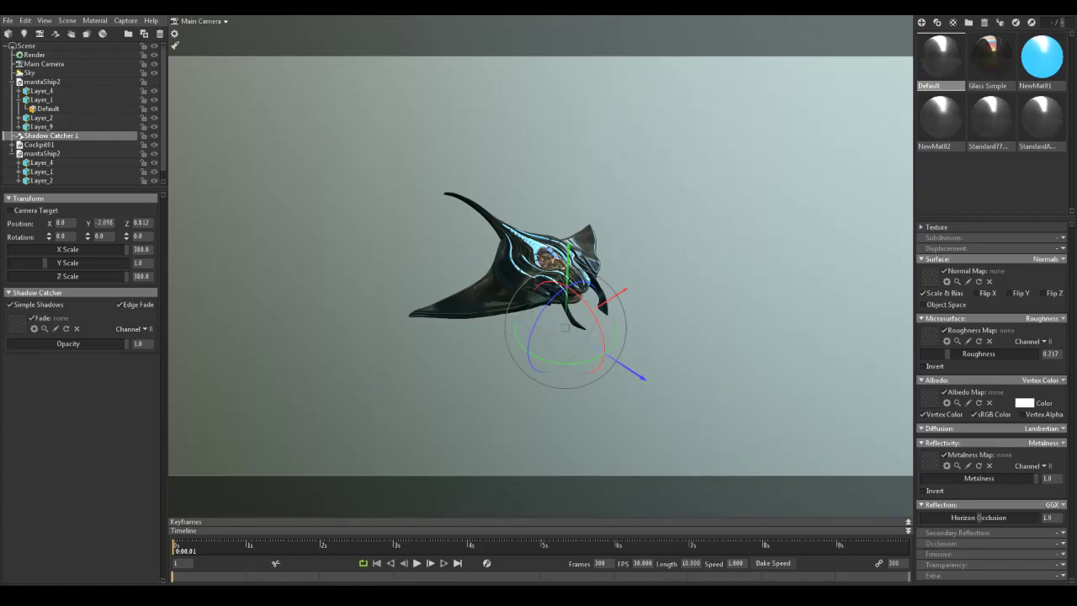
{"action": "left_click_drag", "start_coordinate": [472, 370], "coordinate": [455, 357]}
{"action": "left_click", "coordinate": [42, 127]}
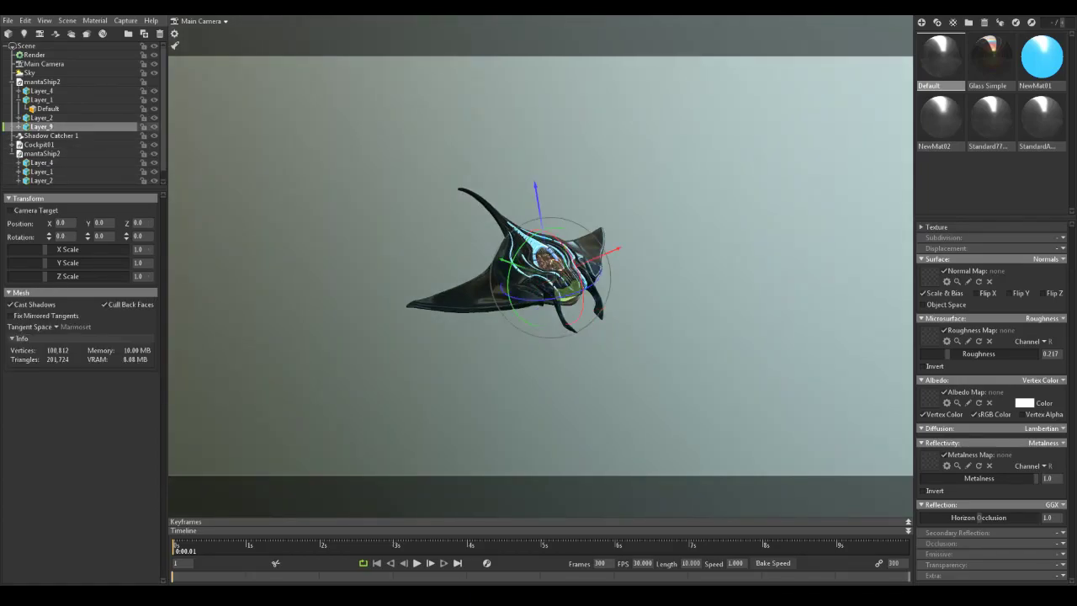
{"action": "left_click", "coordinate": [18, 136]}
{"action": "left_click_drag", "start_coordinate": [472, 337], "coordinate": [509, 307]}
{"action": "scroll", "coordinate": [509, 307], "scroll_direction": "down", "scroll_amount": 10}
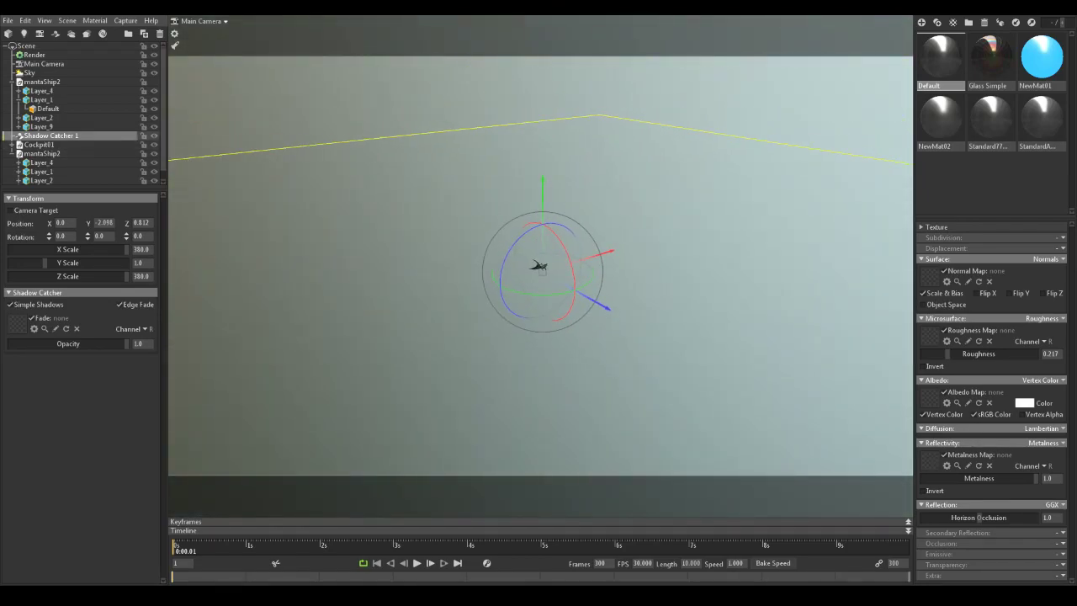
{"action": "key", "text": "Delete"}
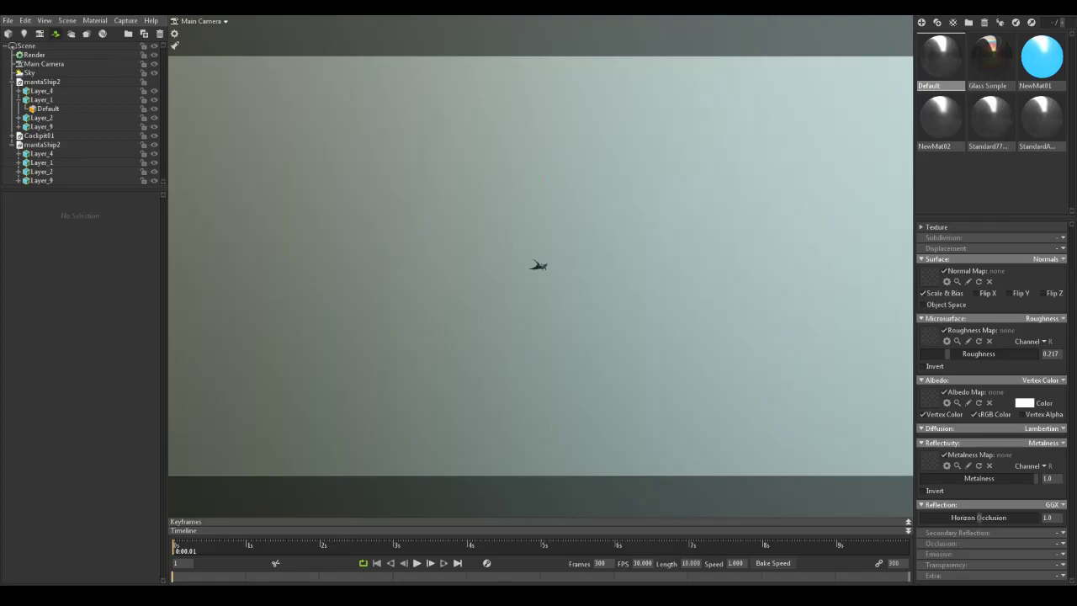
Step: Add a new shadow catcher beneath the ship
{"action": "left_click", "coordinate": [55, 33]}
{"action": "scroll", "coordinate": [539, 278], "scroll_direction": "up", "scroll_amount": 10}
{"action": "left_click_drag", "start_coordinate": [538, 286], "coordinate": [471, 279]}
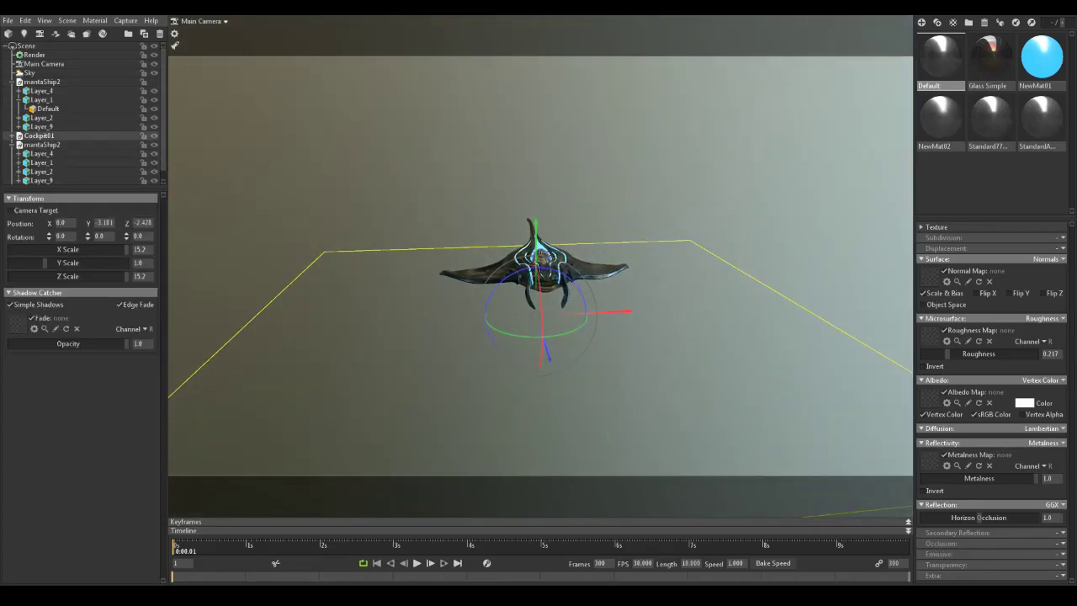
Step: Group the Cockpit01 and mantaShip2.fbx models together
{"action": "left_click", "coordinate": [43, 145]}
{"action": "left_click", "coordinate": [42, 136], "text": "ctrl"}
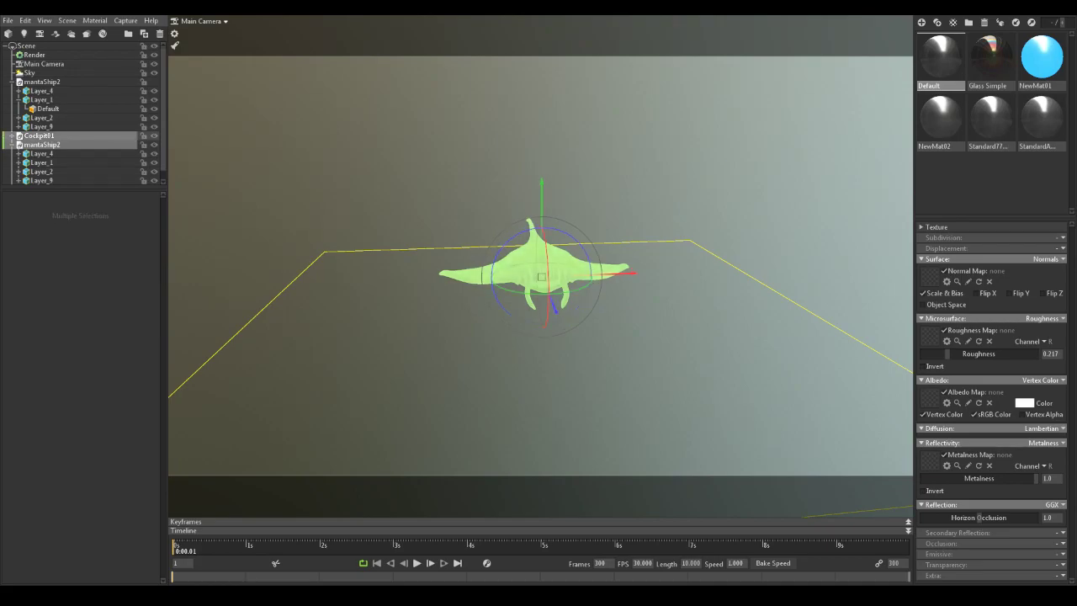
{"action": "key", "text": "ctrl+g"}
Step: Lower the ship and cockpit group toward the shadow catcher, to a Y position of about -1.19
{"action": "left_click", "coordinate": [50, 136]}
{"action": "left_click", "coordinate": [35, 145]}
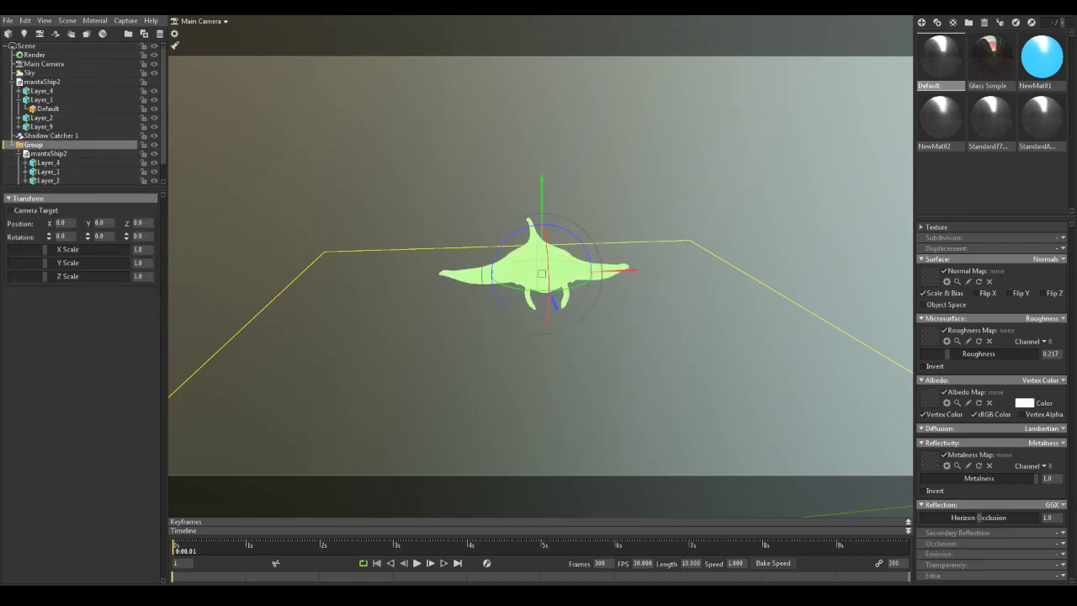
{"action": "left_click_drag", "start_coordinate": [542, 190], "coordinate": [542, 210]}
{"action": "left_click_drag", "start_coordinate": [547, 278], "coordinate": [641, 244]}
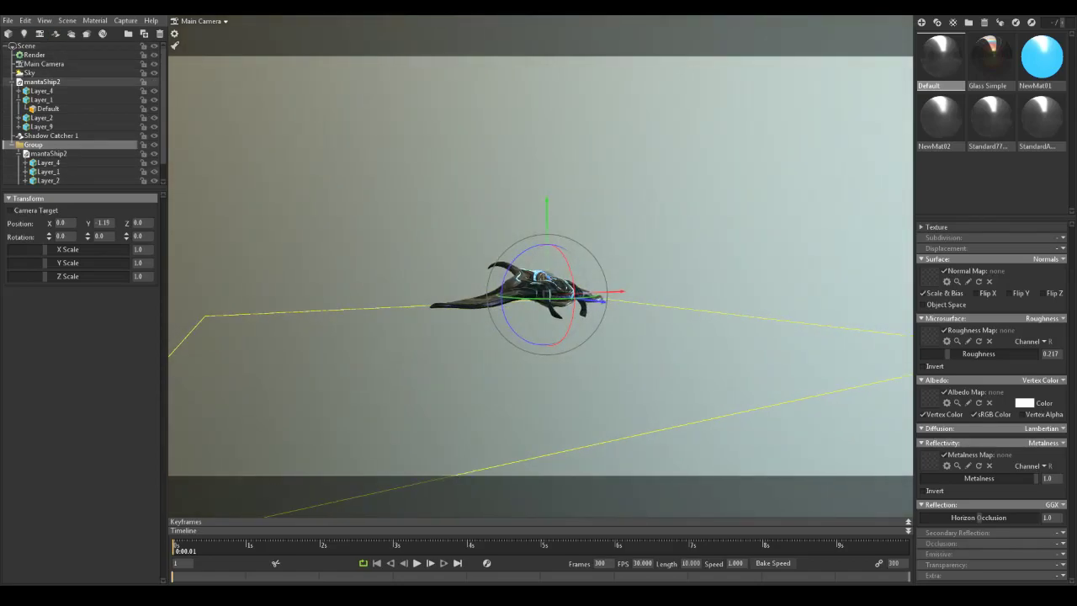
Step: Examine the ship, its glass canopy and the sky light settings from several angles and distances
{"action": "left_click", "coordinate": [42, 82]}
{"action": "left_click", "coordinate": [30, 74]}
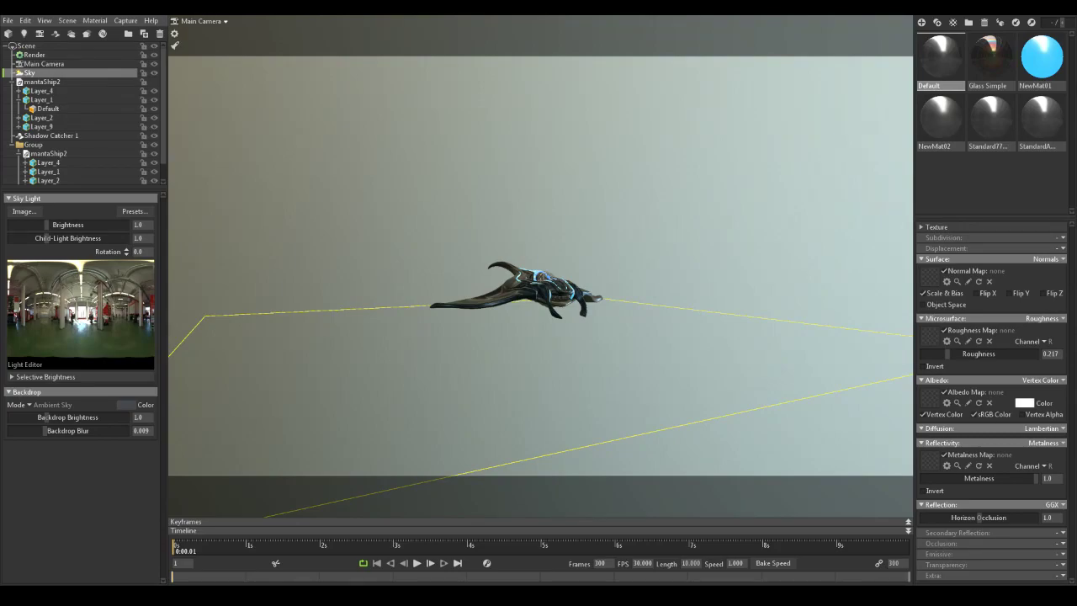
{"action": "left_click_drag", "start_coordinate": [539, 286], "coordinate": [541, 365]}
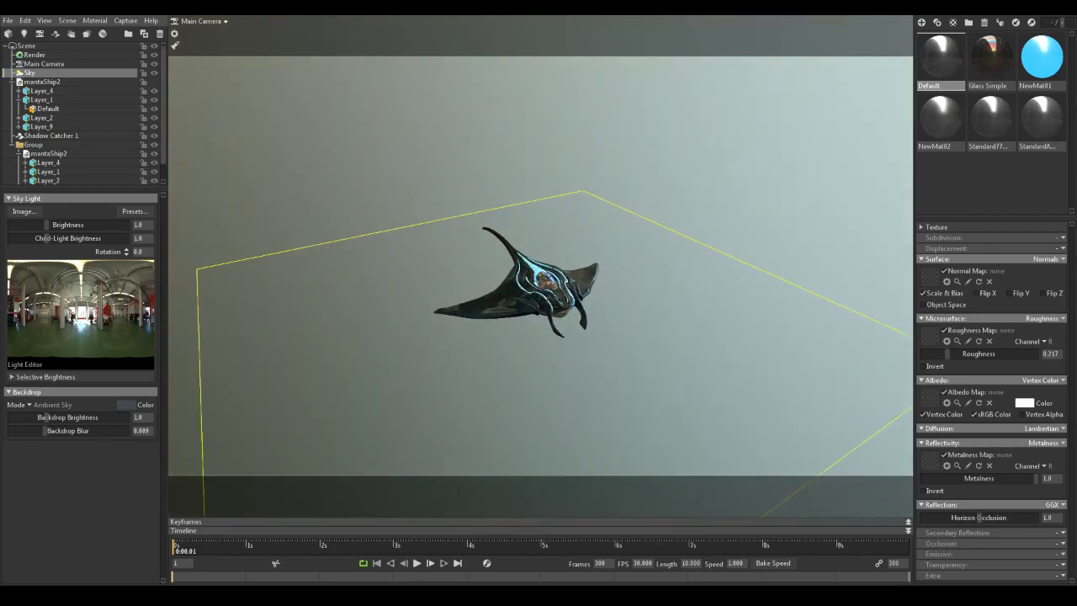
{"action": "right_click_drag", "start_coordinate": [540, 365], "coordinate": [589, 365]}
{"action": "left_click_drag", "start_coordinate": [589, 365], "coordinate": [698, 337]}
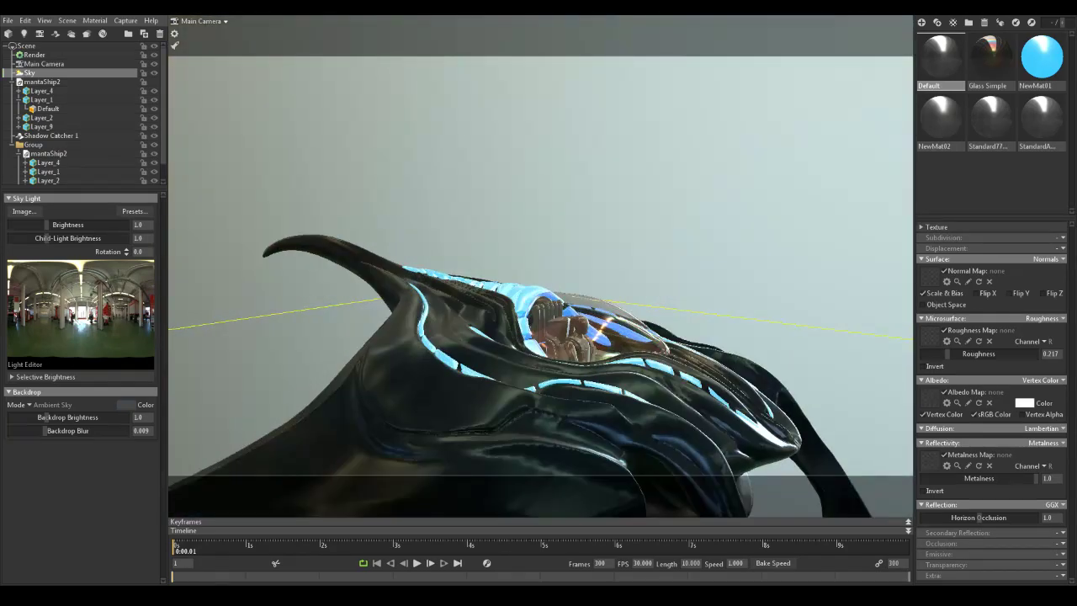
{"action": "left_click_drag", "start_coordinate": [581, 286], "coordinate": [498, 339]}
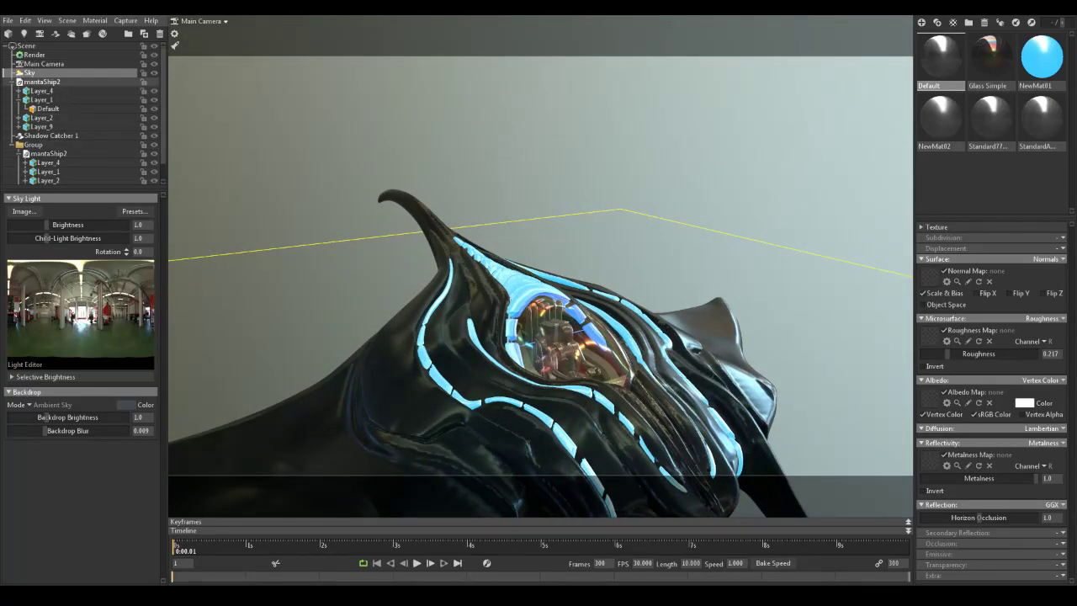
{"action": "left_click", "coordinate": [42, 82]}
{"action": "left_click", "coordinate": [42, 81]}
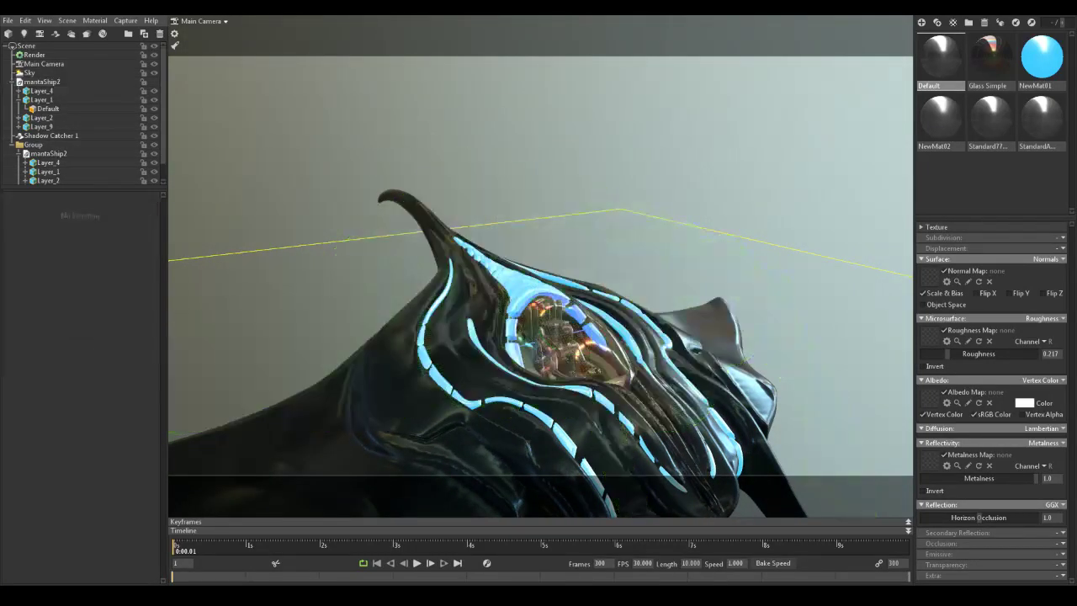
Step: Turn on Use Microsurface in the refraction settings of the canopy's Glass Simple material
{"action": "left_click_drag", "start_coordinate": [538, 337], "coordinate": [522, 395]}
{"action": "scroll", "coordinate": [404, 336], "scroll_direction": "up", "scroll_amount": 4}
{"action": "left_click", "coordinate": [530, 295]}
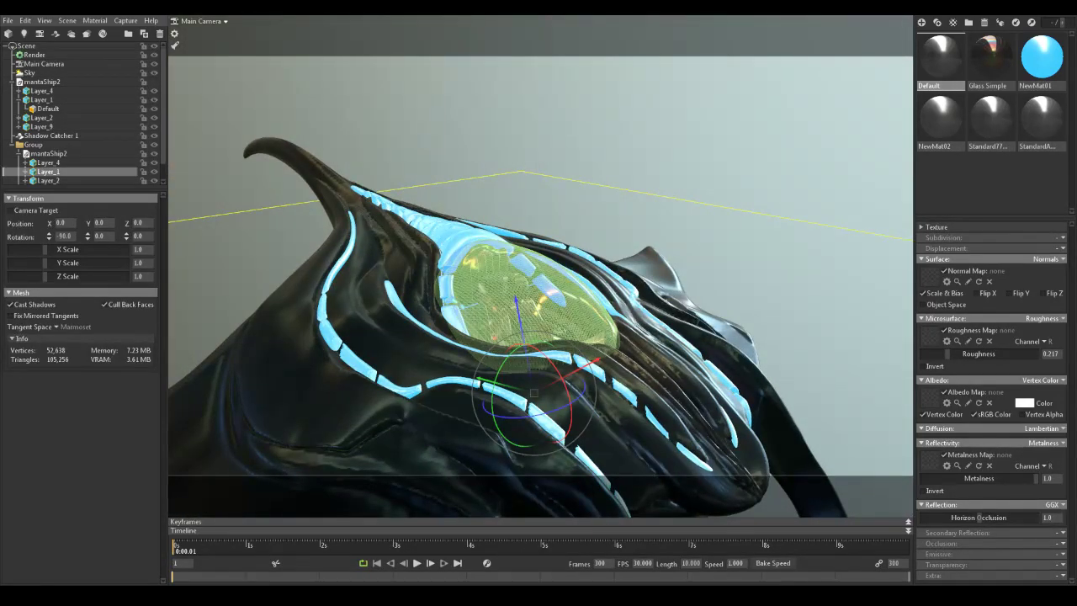
{"action": "double_click", "coordinate": [530, 295]}
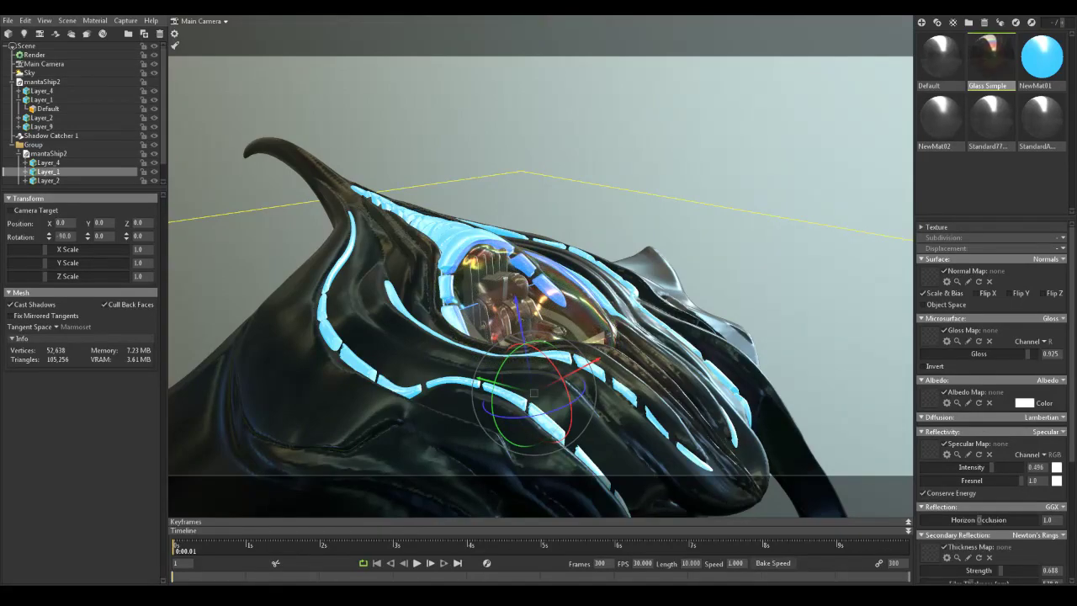
{"action": "scroll", "coordinate": [993, 404], "scroll_direction": "down", "scroll_amount": 5}
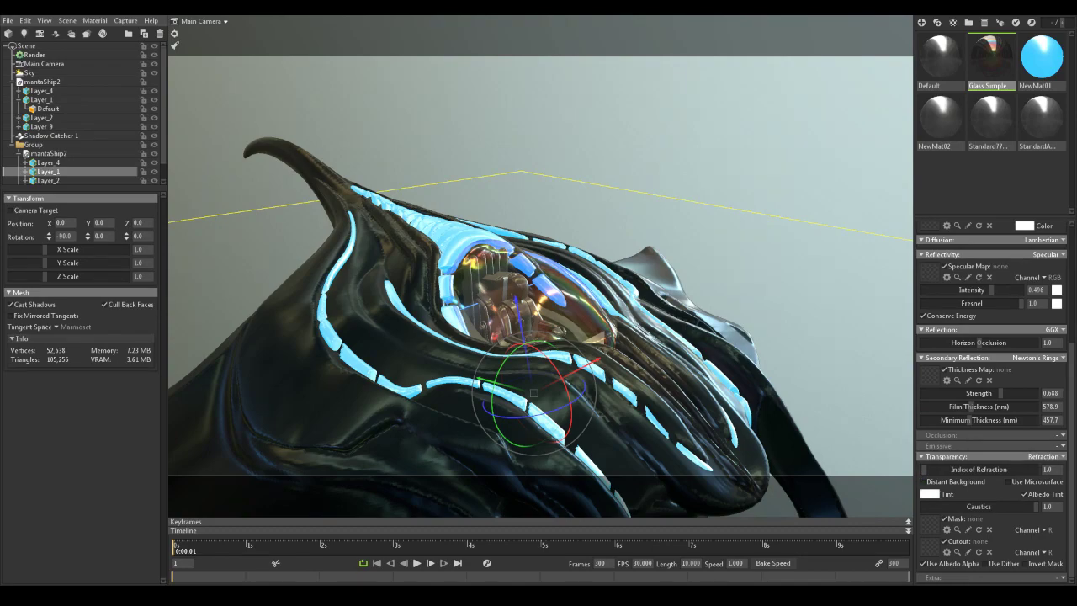
{"action": "left_click", "coordinate": [1009, 482]}
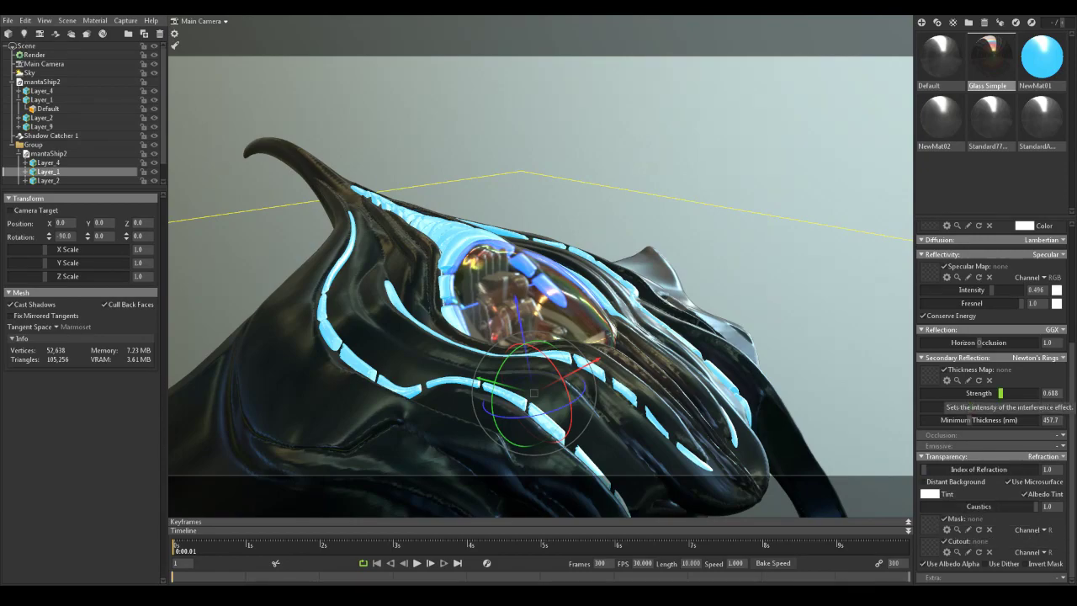
Step: Set the Glass Simple material's Newton's Rings strength to 0.4, film thickness to 335.7 nm and minimum thickness to 648.5 nm
{"action": "left_click_drag", "start_coordinate": [999, 393], "coordinate": [966, 406]}
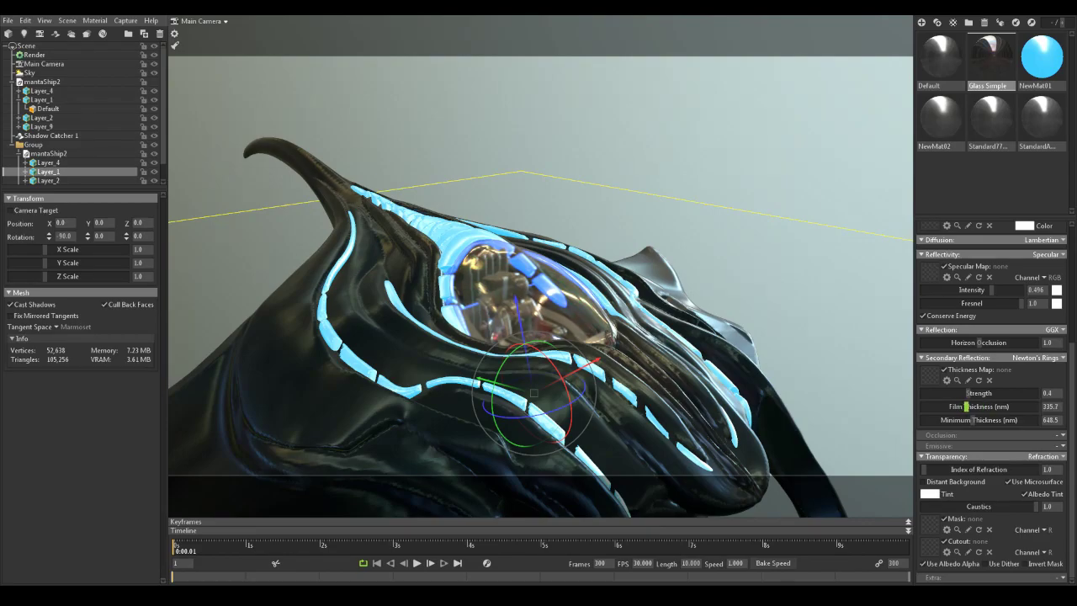
{"action": "left_click_drag", "start_coordinate": [715, 362], "coordinate": [623, 367]}
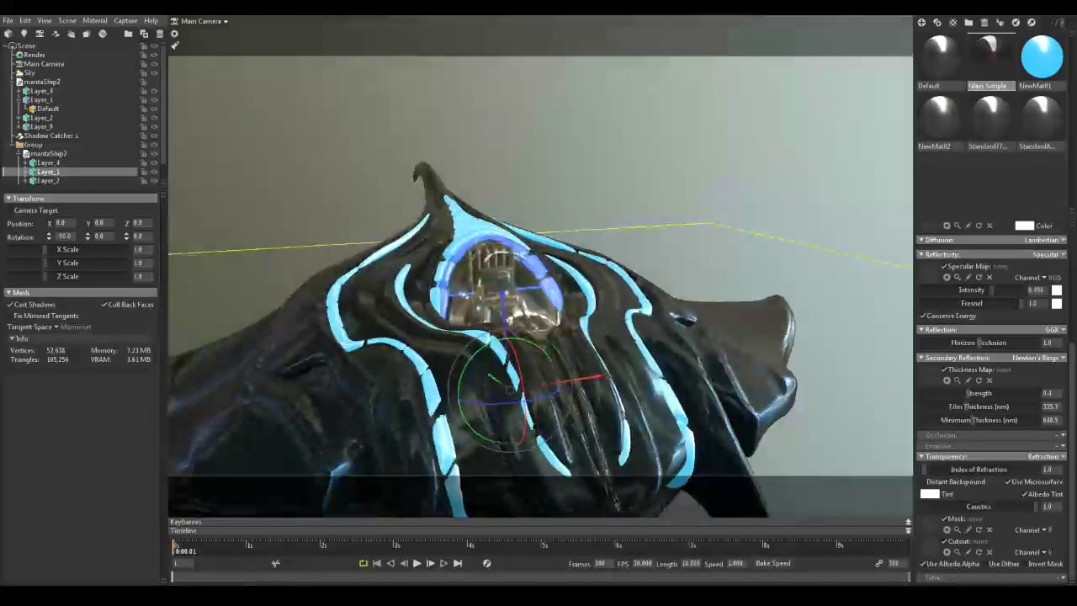
{"action": "scroll", "coordinate": [623, 367], "scroll_direction": "down", "scroll_amount": 5}
{"action": "left_click", "coordinate": [623, 437]}
{"action": "left_click_drag", "start_coordinate": [623, 438], "coordinate": [707, 441]}
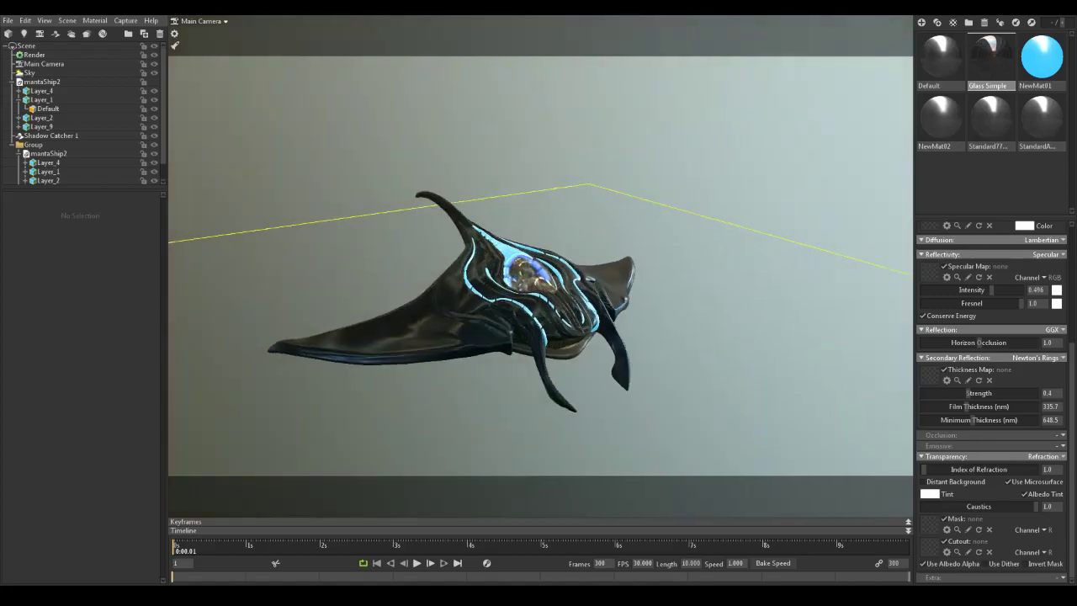
Step: Add fog to the scene and set its color to dark green, hex 355942
{"action": "left_click", "coordinate": [72, 33]}
{"action": "left_click_drag", "start_coordinate": [540, 353], "coordinate": [552, 347]}
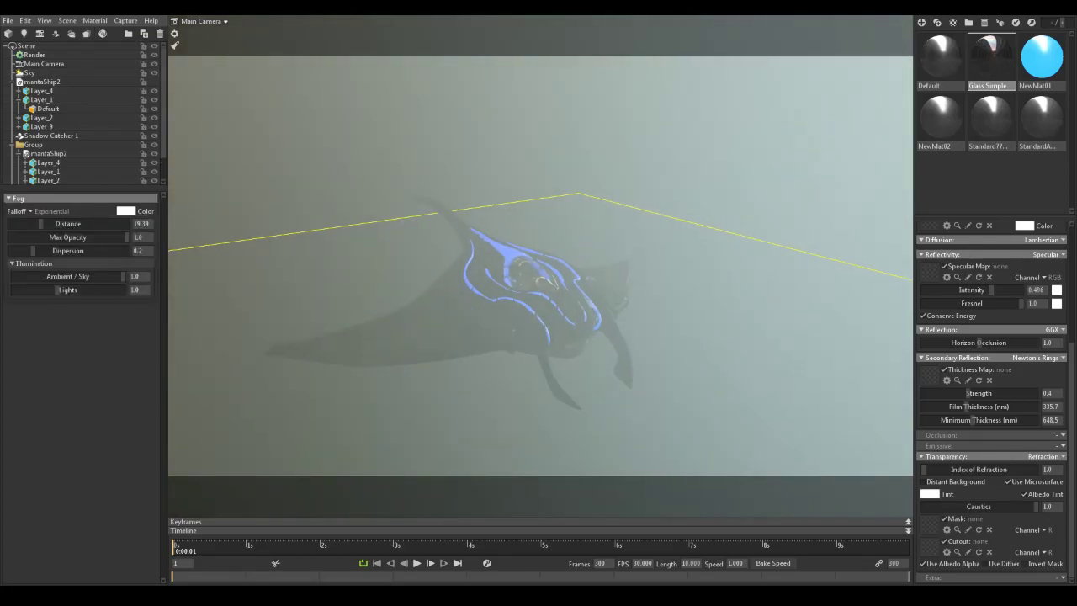
{"action": "left_click", "coordinate": [125, 211]}
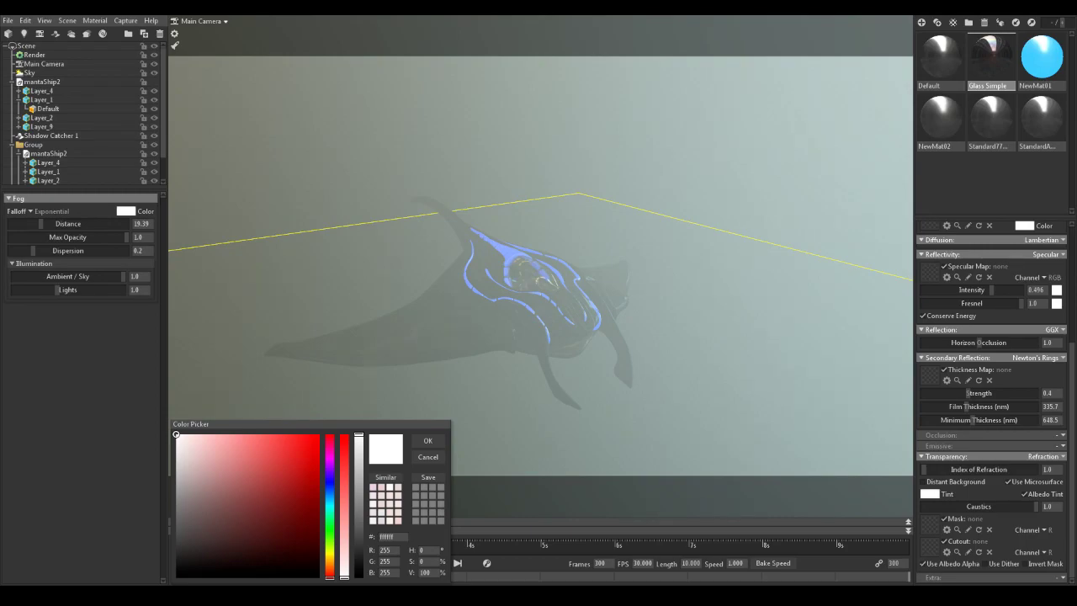
{"action": "left_click", "coordinate": [330, 520]}
{"action": "left_click_drag", "start_coordinate": [295, 503], "coordinate": [234, 527]}
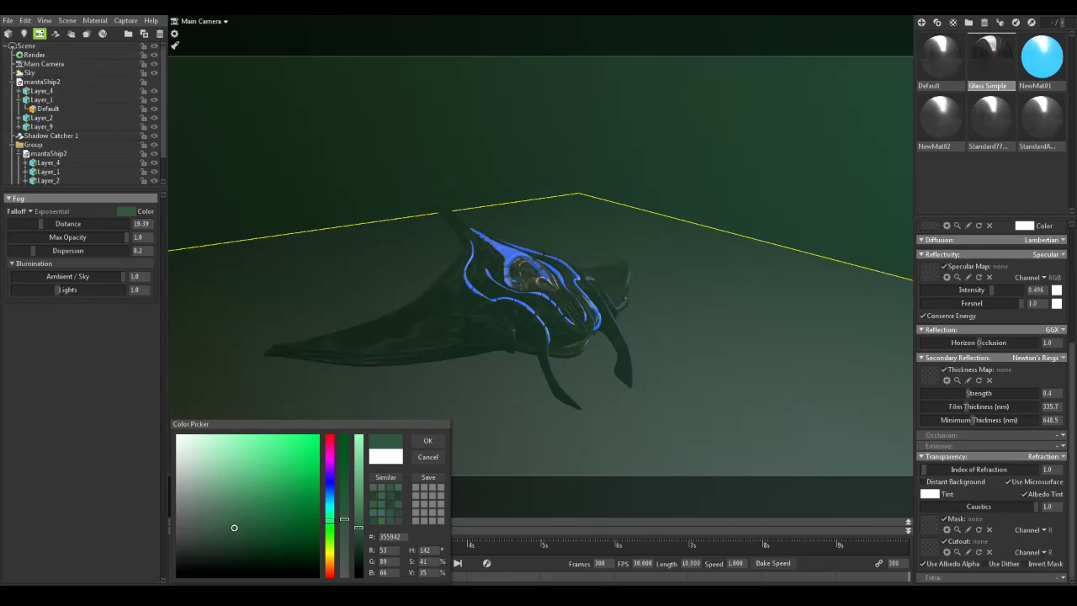
Step: Replace the sky light's environment with the Late Day Field preset
{"action": "left_click", "coordinate": [30, 73]}
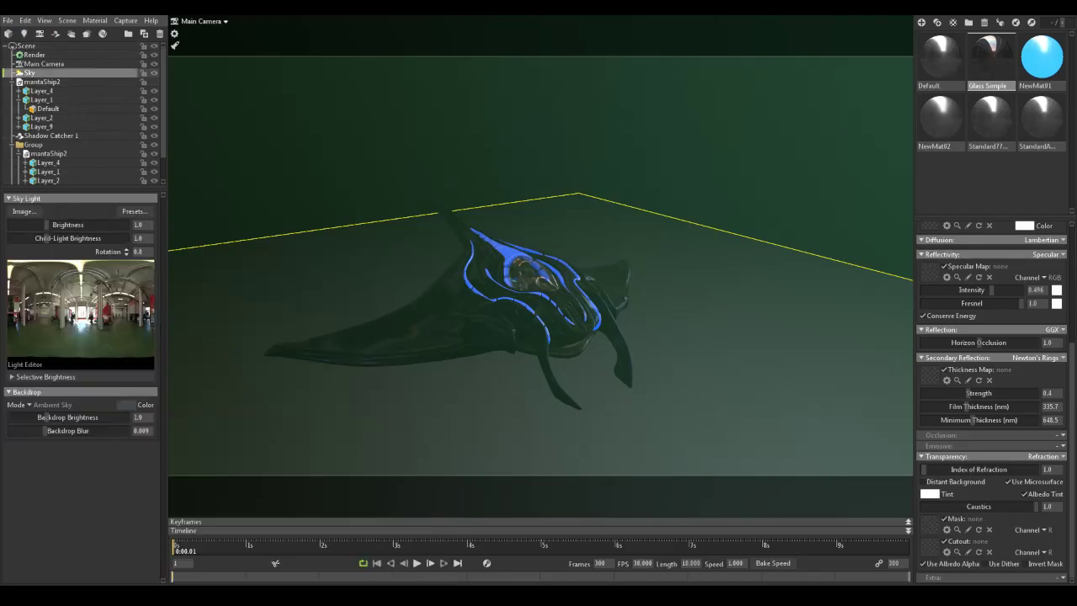
{"action": "left_click", "coordinate": [135, 212]}
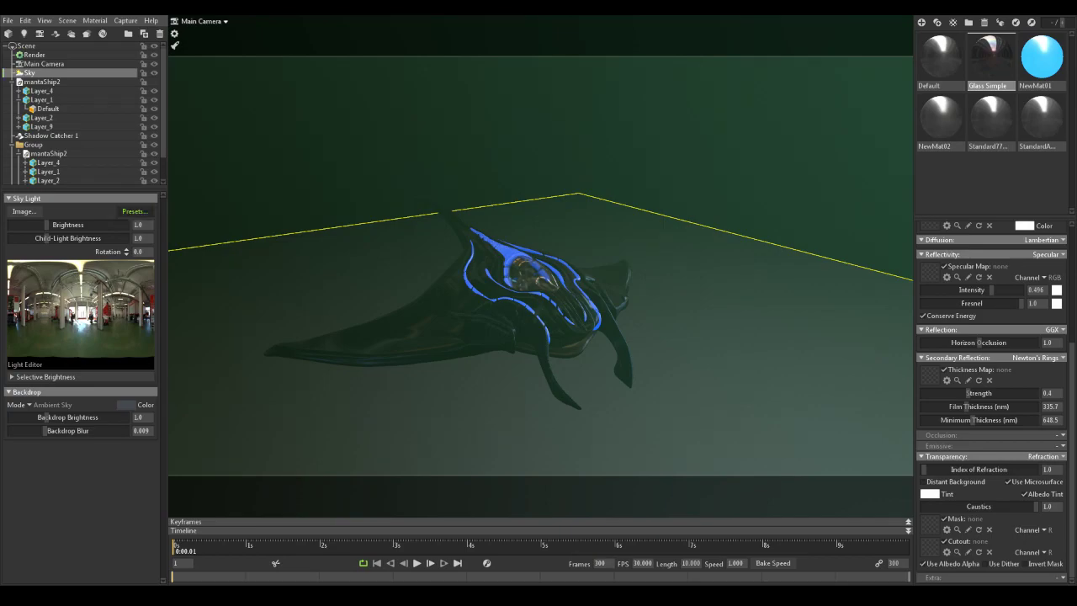
{"action": "left_click", "coordinate": [135, 211]}
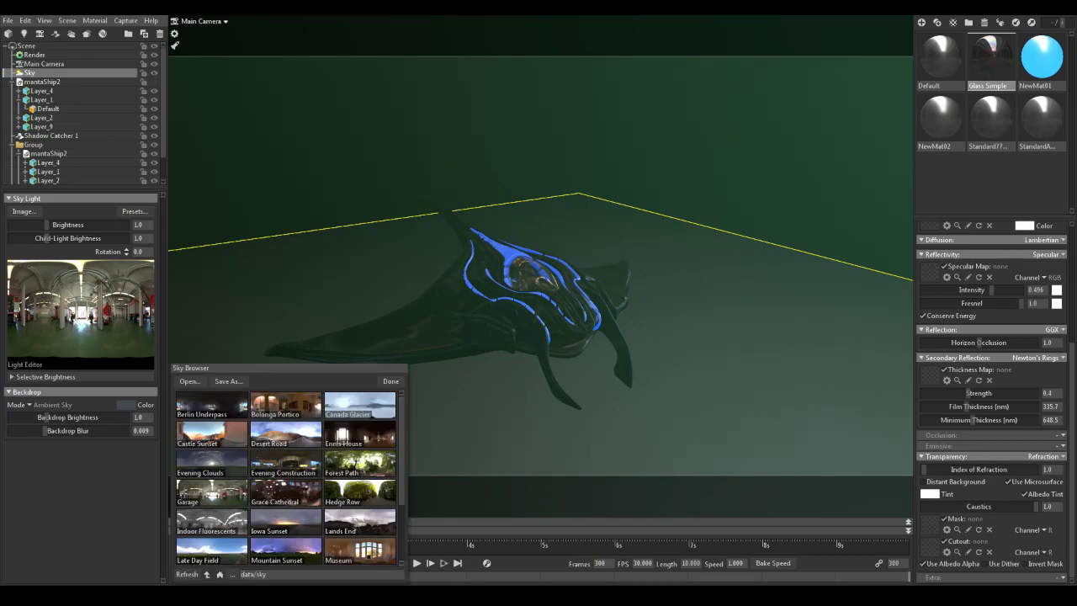
{"action": "scroll", "coordinate": [286, 478], "scroll_direction": "down", "scroll_amount": 3}
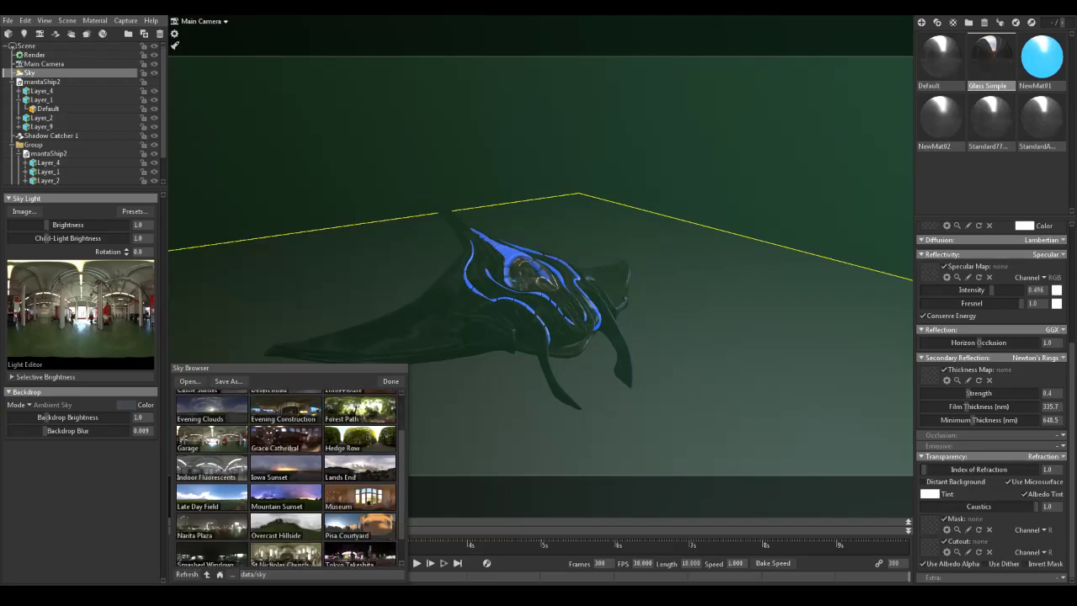
{"action": "left_click", "coordinate": [212, 469]}
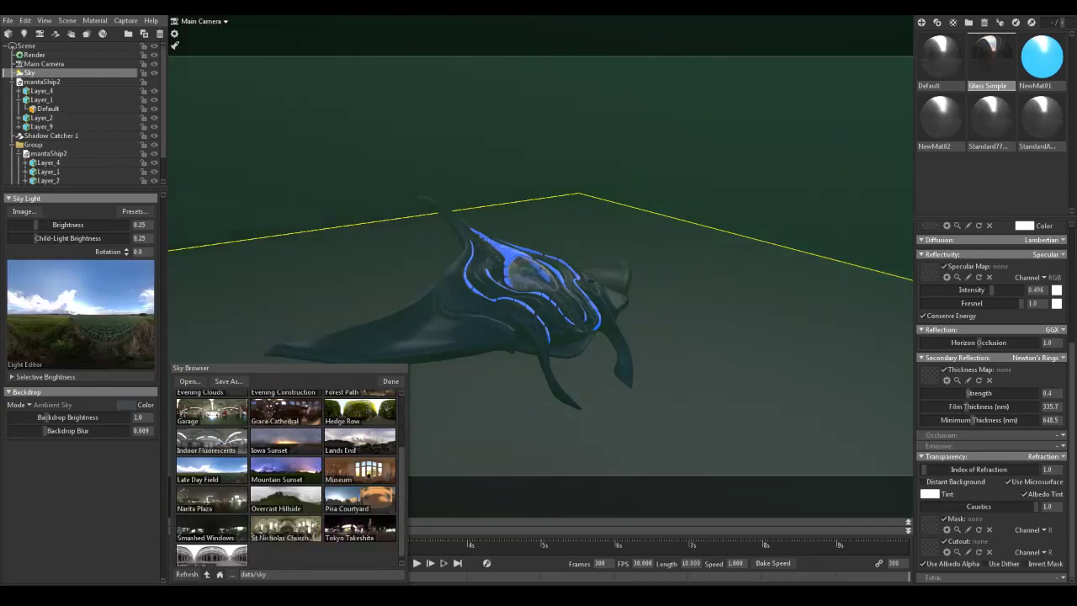
Step: Try the Iowa Sunset, Overcast Hillside and Pisa Courtyard skies, and set the sky light's environment to the Hedge Row preset
{"action": "left_click", "coordinate": [286, 439]}
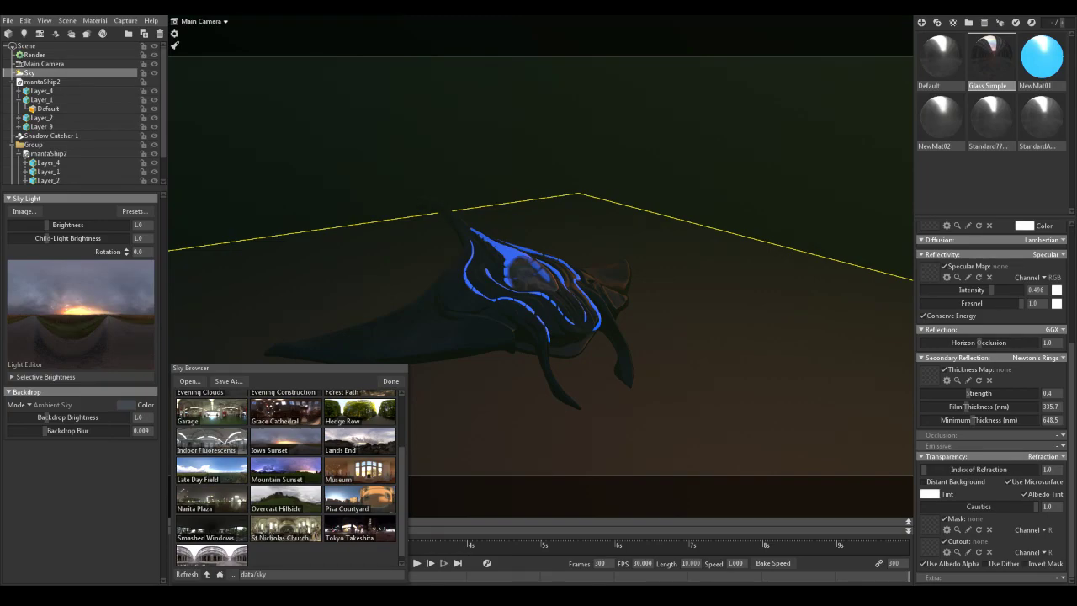
{"action": "left_click", "coordinate": [286, 498]}
{"action": "left_click", "coordinate": [360, 498]}
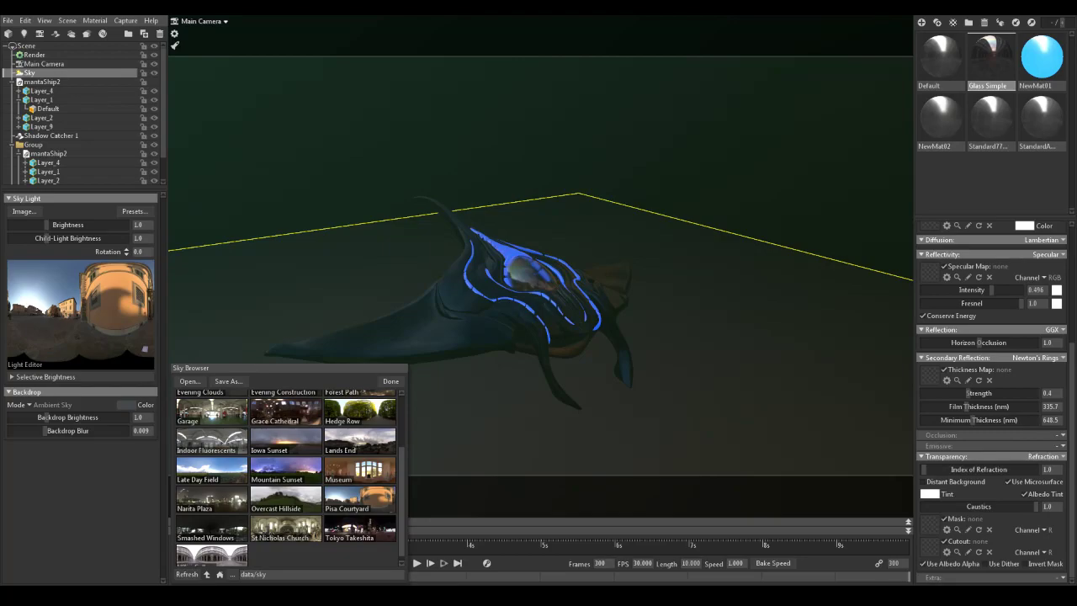
{"action": "left_click", "coordinate": [359, 411]}
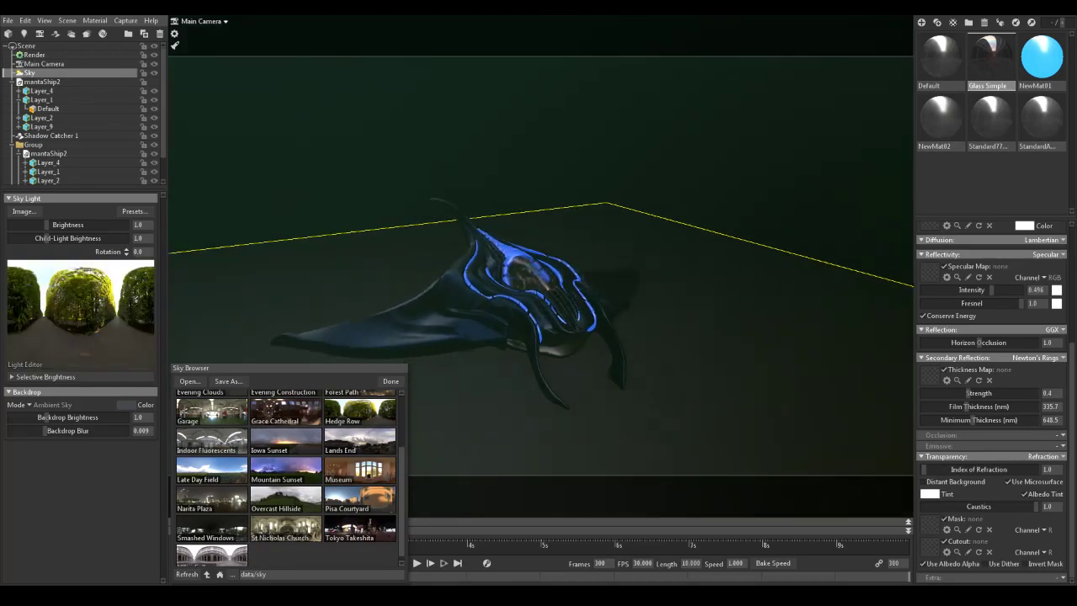
{"action": "left_click_drag", "start_coordinate": [606, 353], "coordinate": [542, 312]}
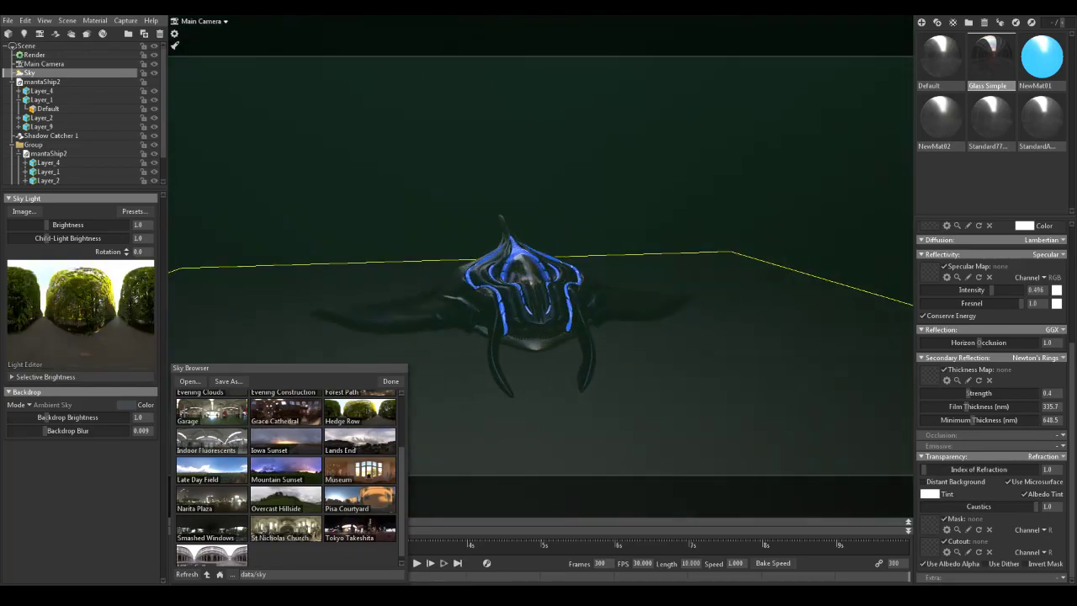
{"action": "scroll", "coordinate": [286, 479], "scroll_direction": "up", "scroll_amount": 3}
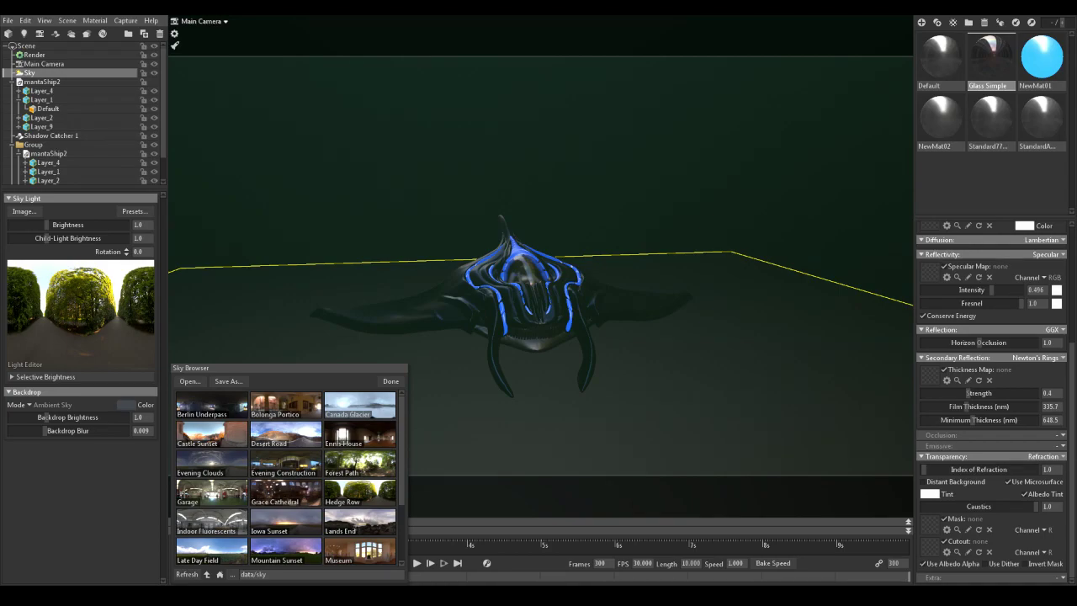
{"action": "left_click_drag", "start_coordinate": [538, 294], "coordinate": [630, 336], "text": "alt"}
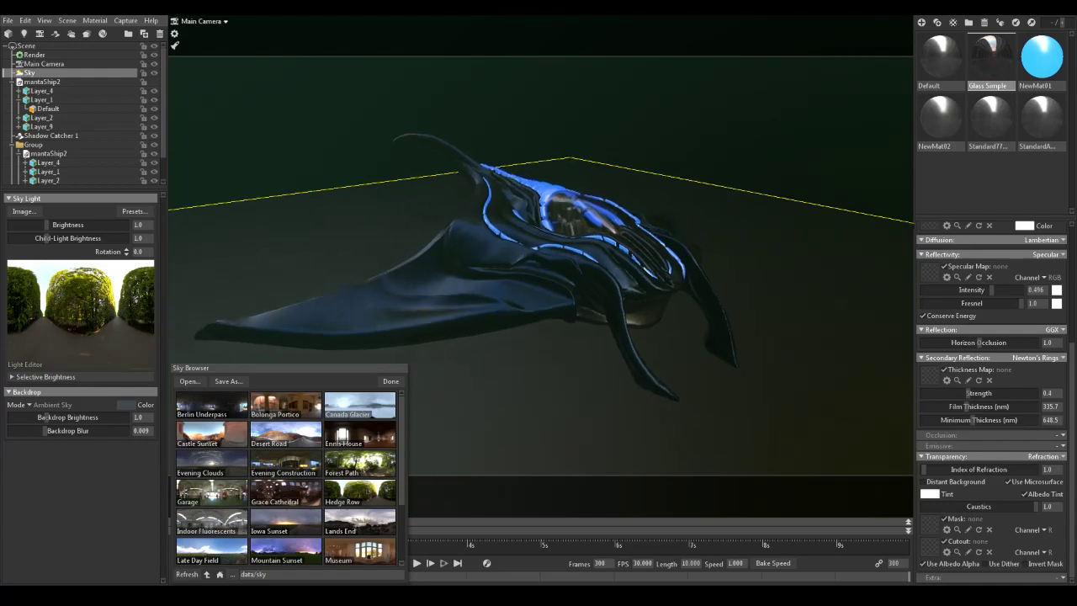
{"action": "left_click", "coordinate": [391, 381]}
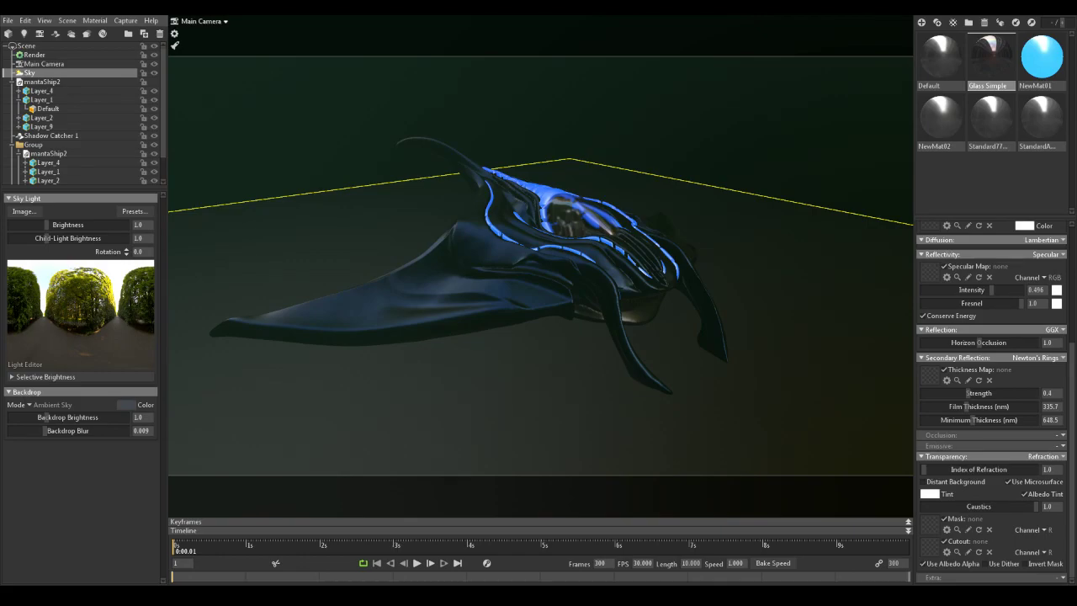
Step: Set the roughness of the hull's Default material to 0.019
{"action": "left_click_drag", "start_coordinate": [539, 286], "coordinate": [543, 312]}
{"action": "double_click", "coordinate": [543, 312]}
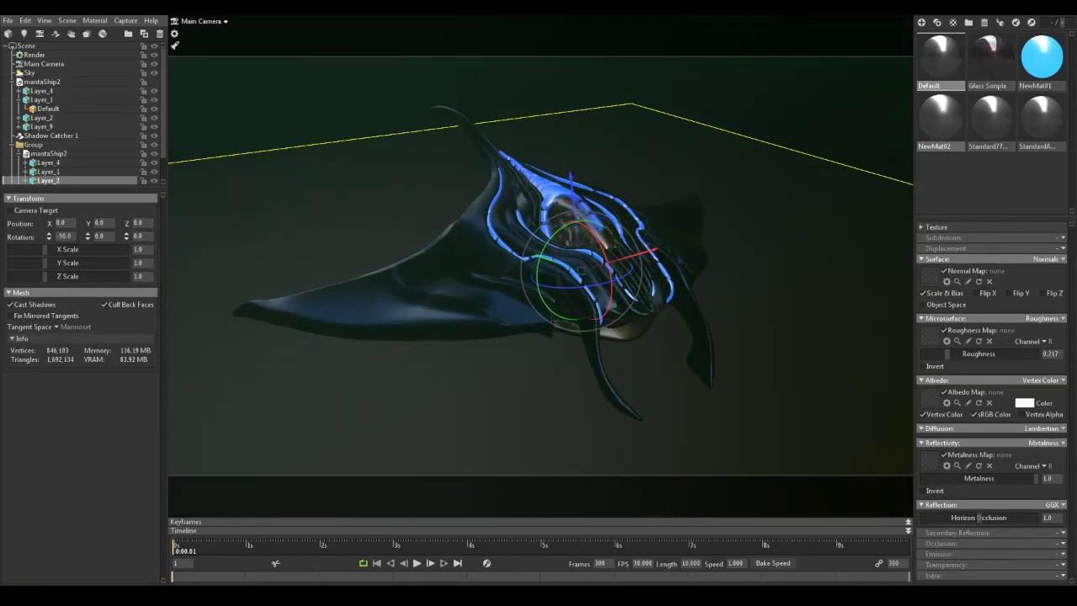
{"action": "left_click_drag", "start_coordinate": [948, 354], "coordinate": [925, 353]}
{"action": "left_click_drag", "start_coordinate": [530, 320], "coordinate": [547, 318]}
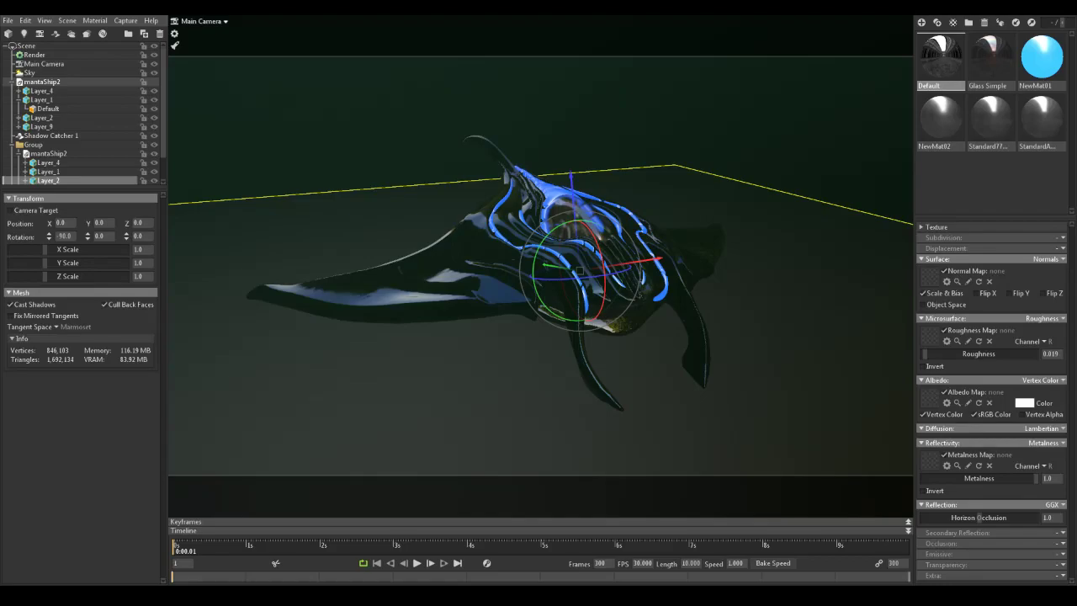
Step: Set the fog's distance to 26.48 and its color to dark teal, hex 355459
{"action": "left_click", "coordinate": [12, 82]}
{"action": "left_click", "coordinate": [33, 162]}
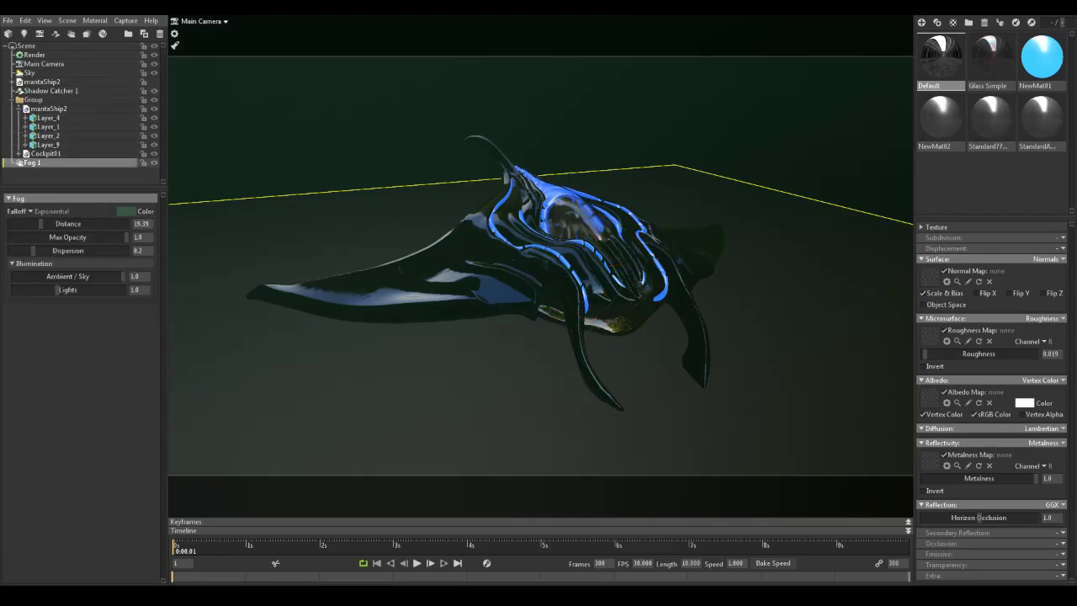
{"action": "mouse_move", "coordinate": [41, 224]}
{"action": "left_mouse_down"}
{"action": "mouse_move", "coordinate": [30, 224]}
{"action": "mouse_move", "coordinate": [45, 224]}
{"action": "left_mouse_up"}
{"action": "left_click", "coordinate": [127, 211]}
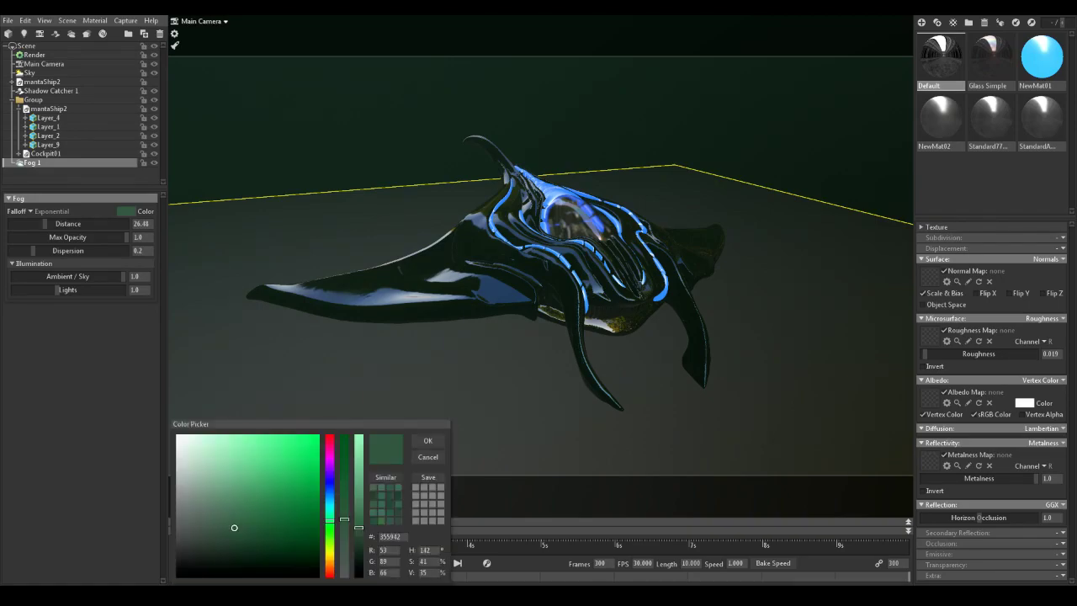
{"action": "left_click_drag", "start_coordinate": [330, 520], "coordinate": [330, 502]}
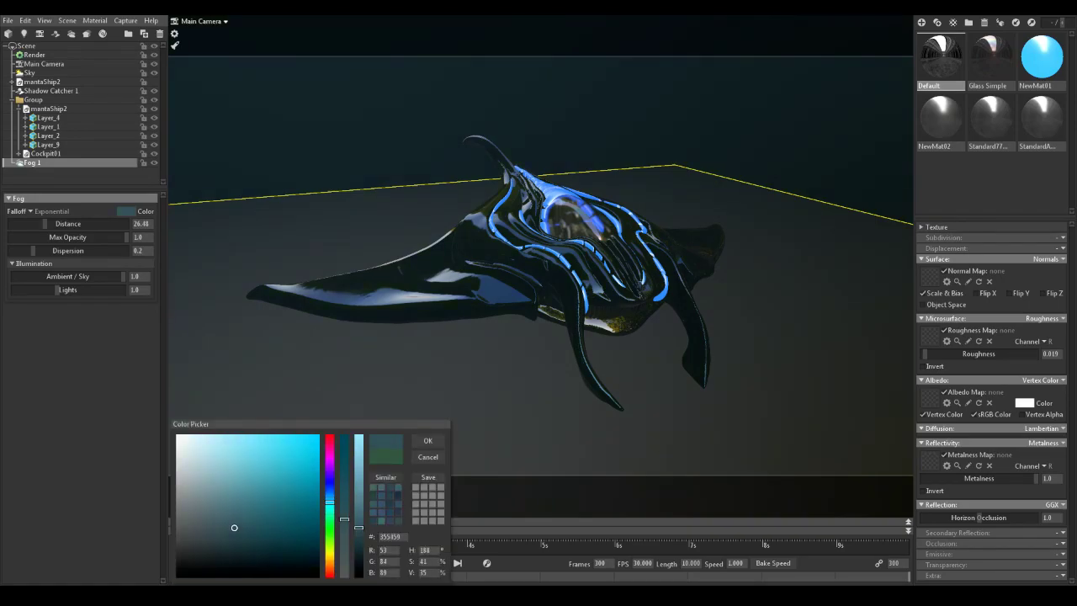
Step: Set the metalness of the hull's Default material to 0.336
{"action": "left_click_drag", "start_coordinate": [538, 252], "coordinate": [459, 345]}
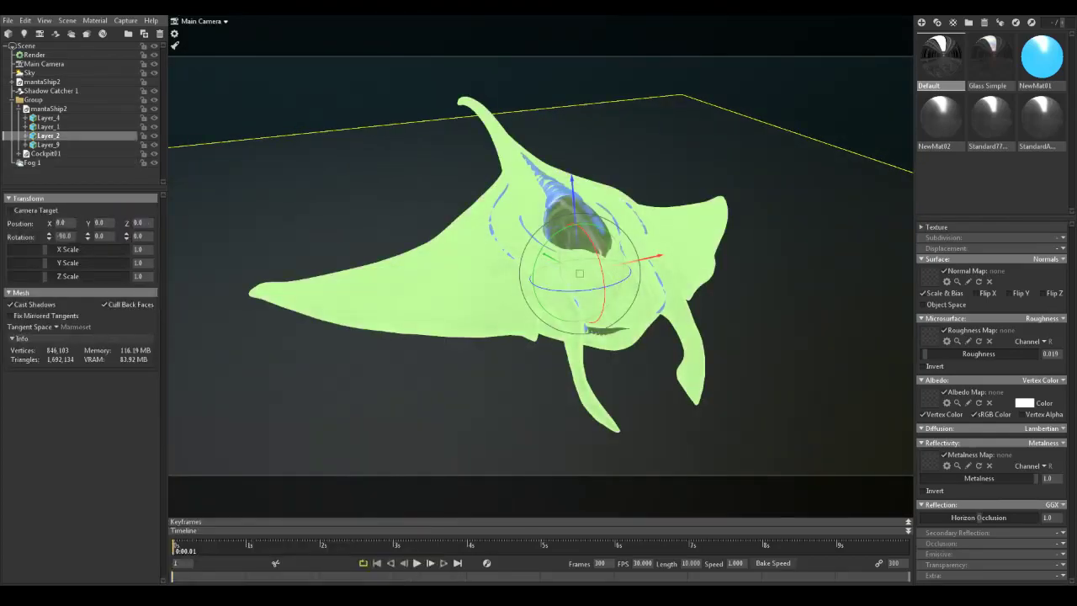
{"action": "left_click_drag", "start_coordinate": [1036, 479], "coordinate": [961, 479]}
{"action": "left_click_drag", "start_coordinate": [674, 336], "coordinate": [706, 349]}
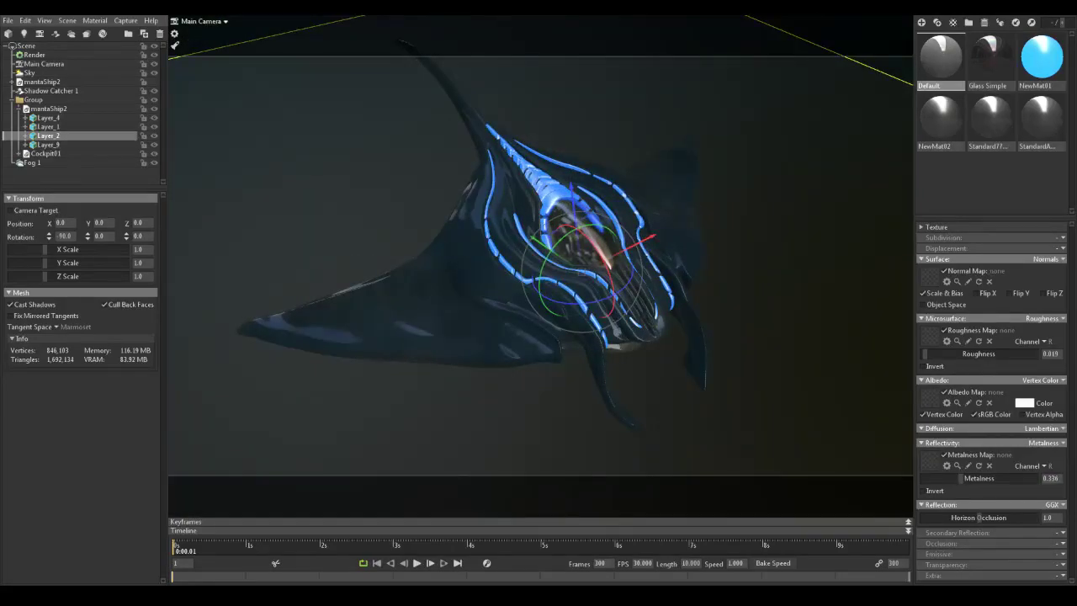